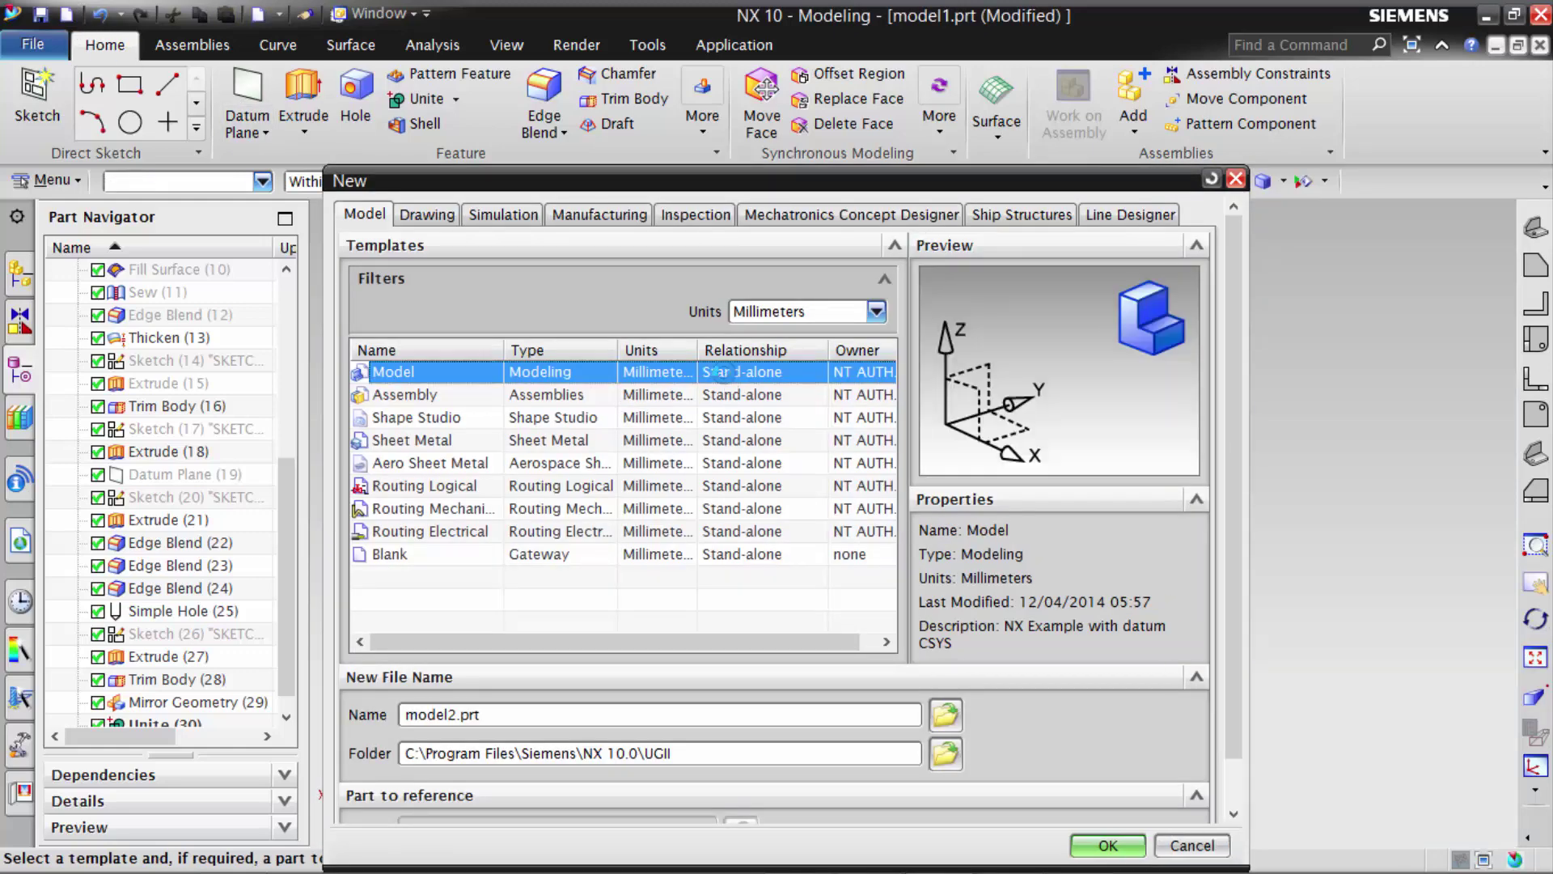
- Create a new Model part and draw a circle at the origin on the XY plane
double_click(720, 371)
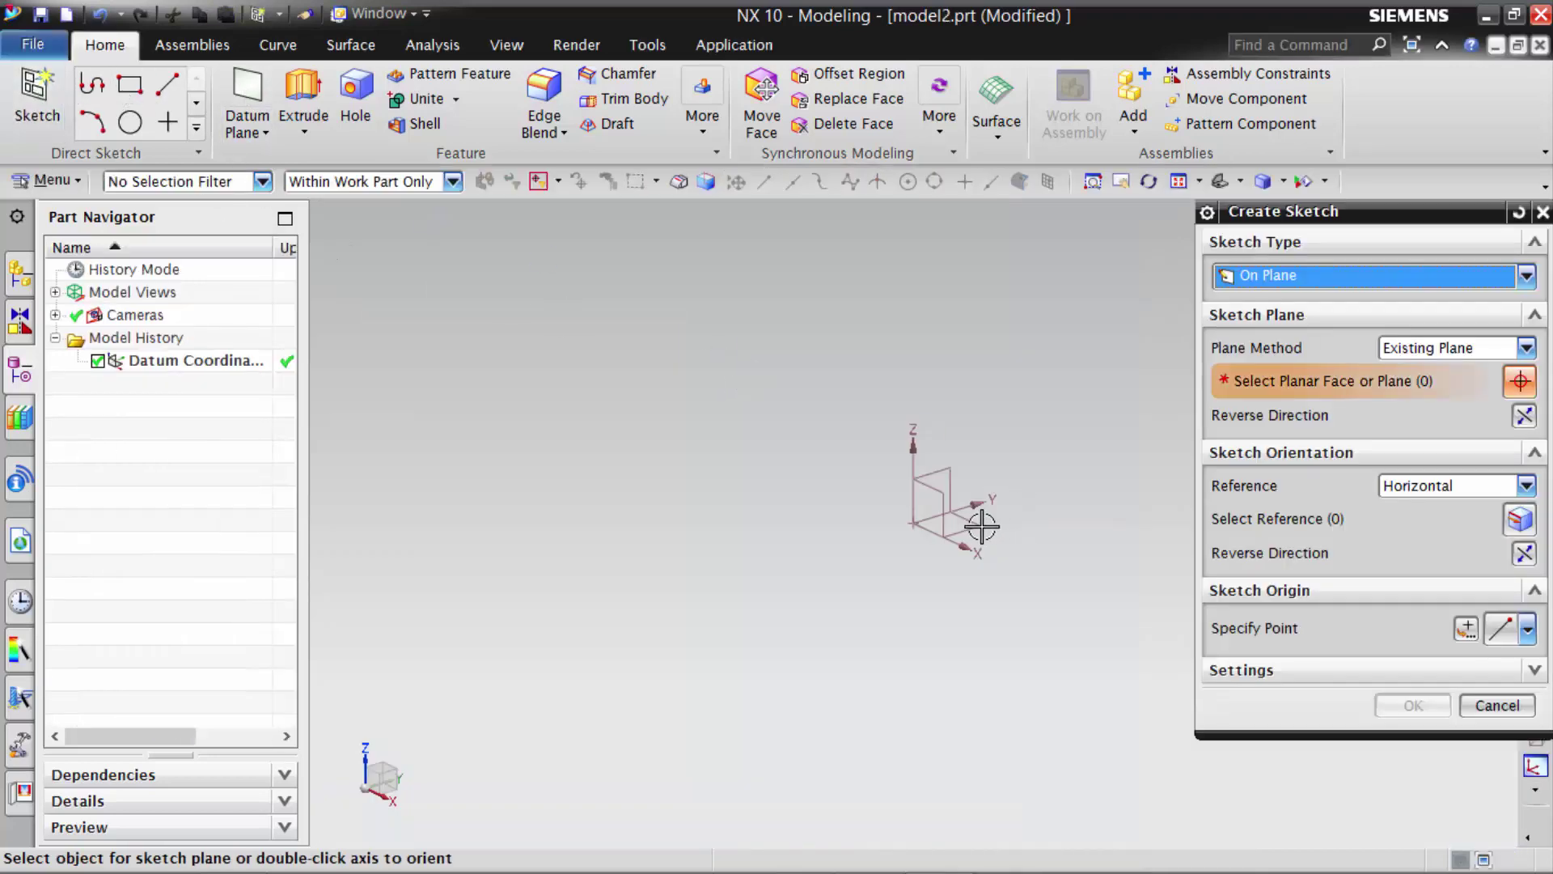
click(1405, 704)
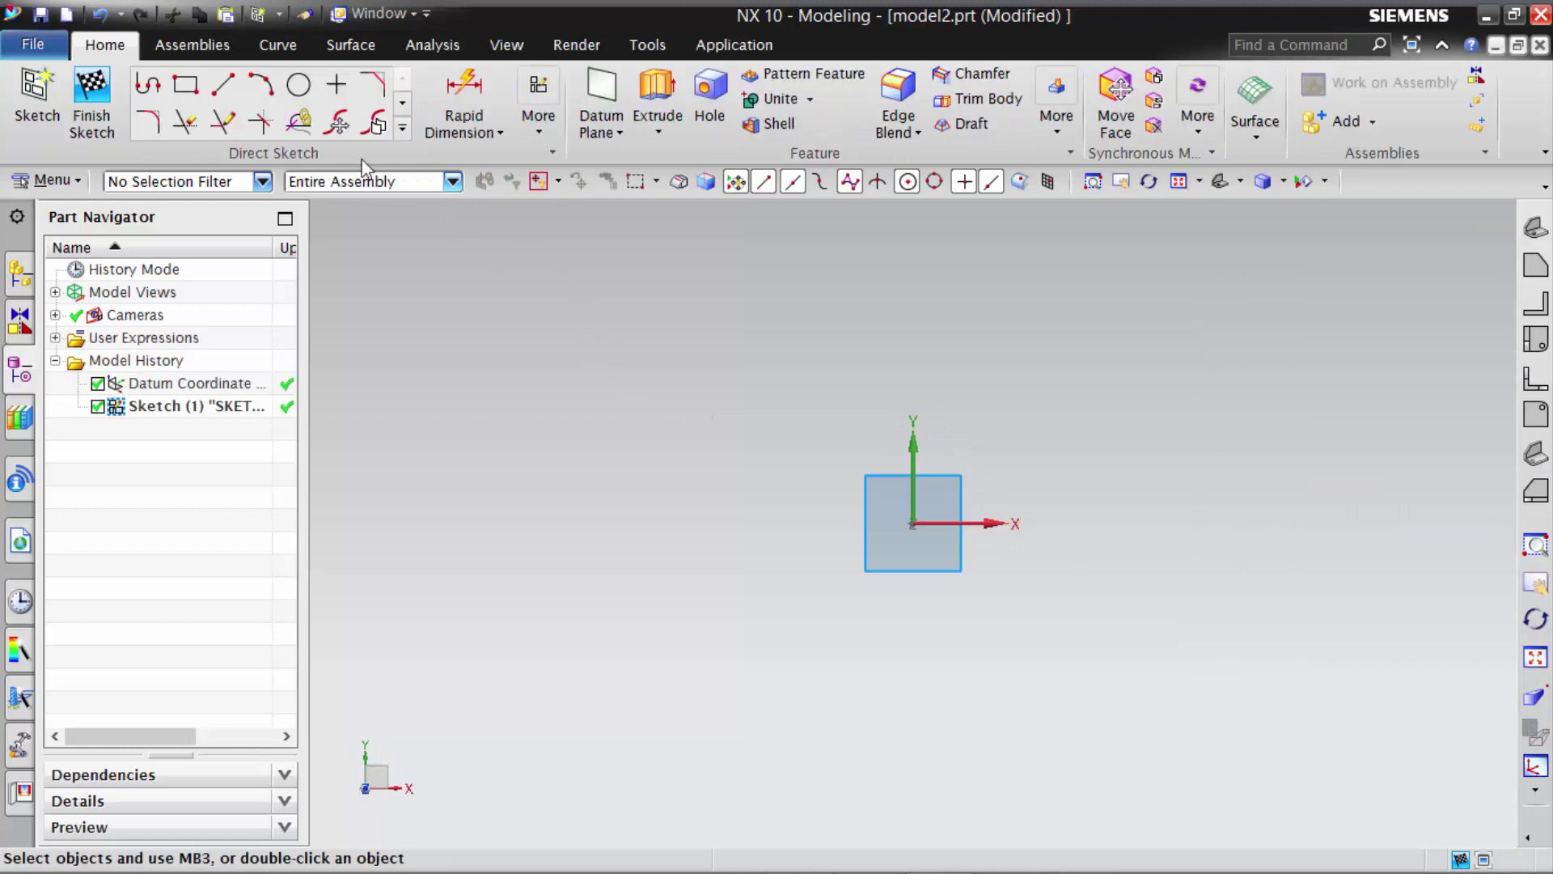
click(913, 522)
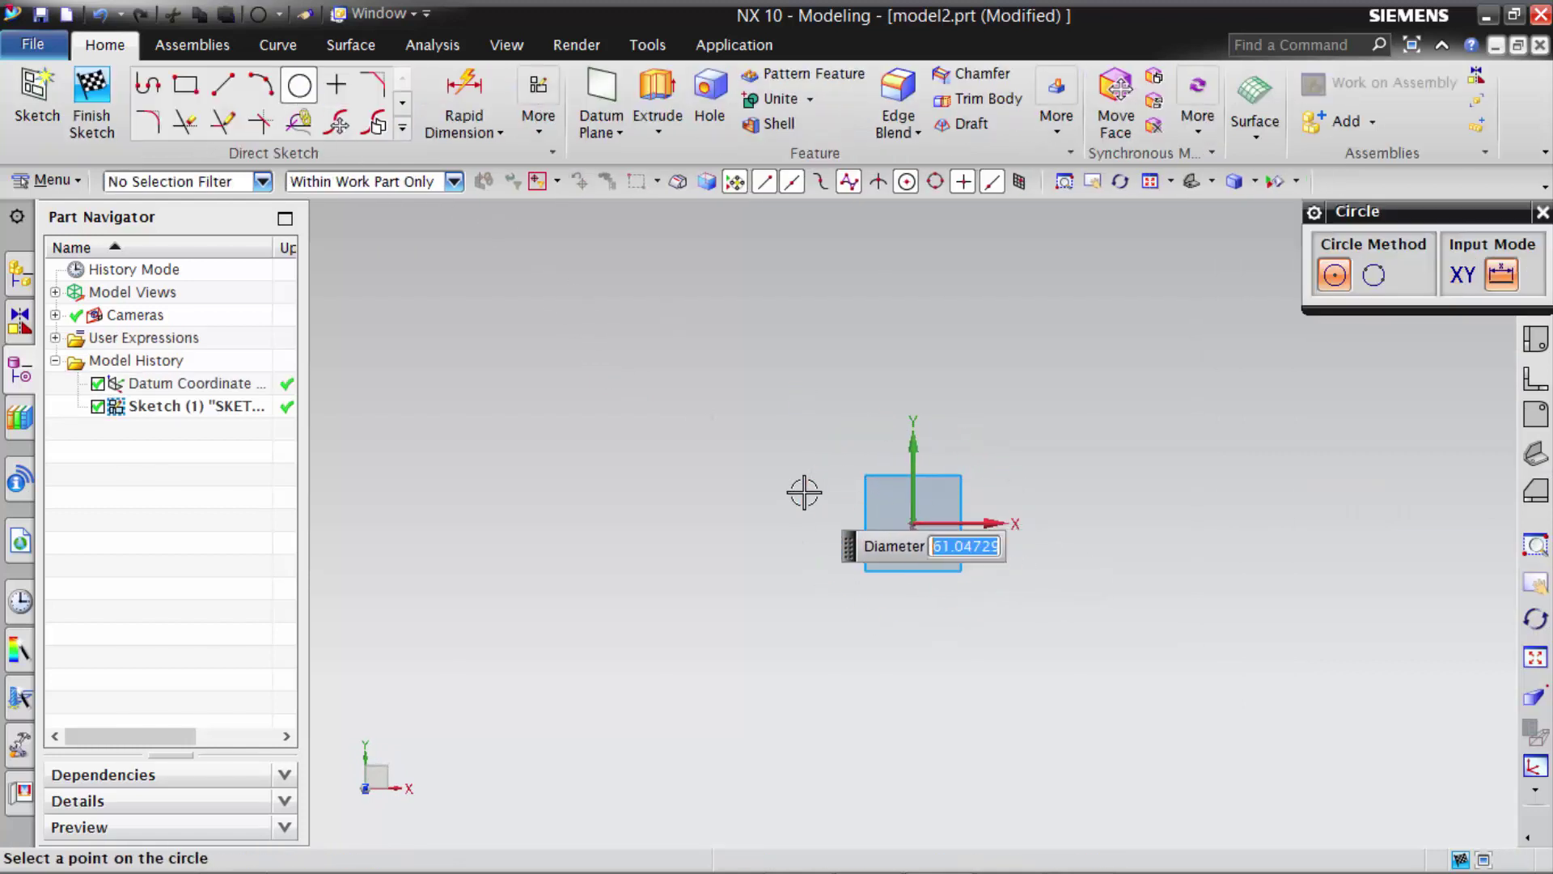
click(804, 492)
- Dimension the circle to Ø35 and finish the sketch
click(464, 90)
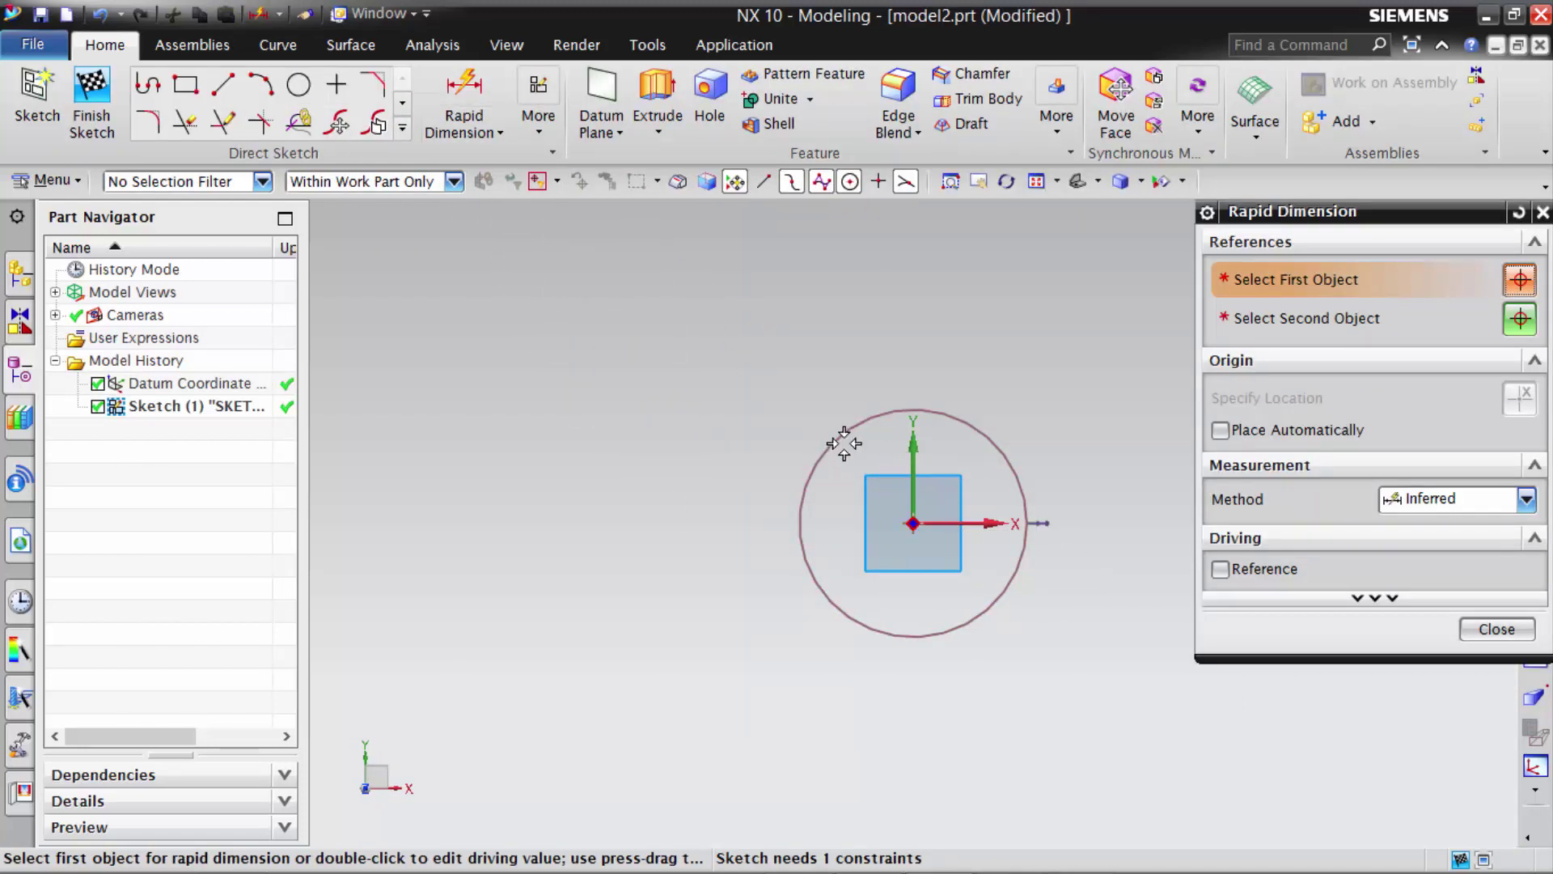
click(844, 443)
click(783, 377)
text(35)
key(Return)
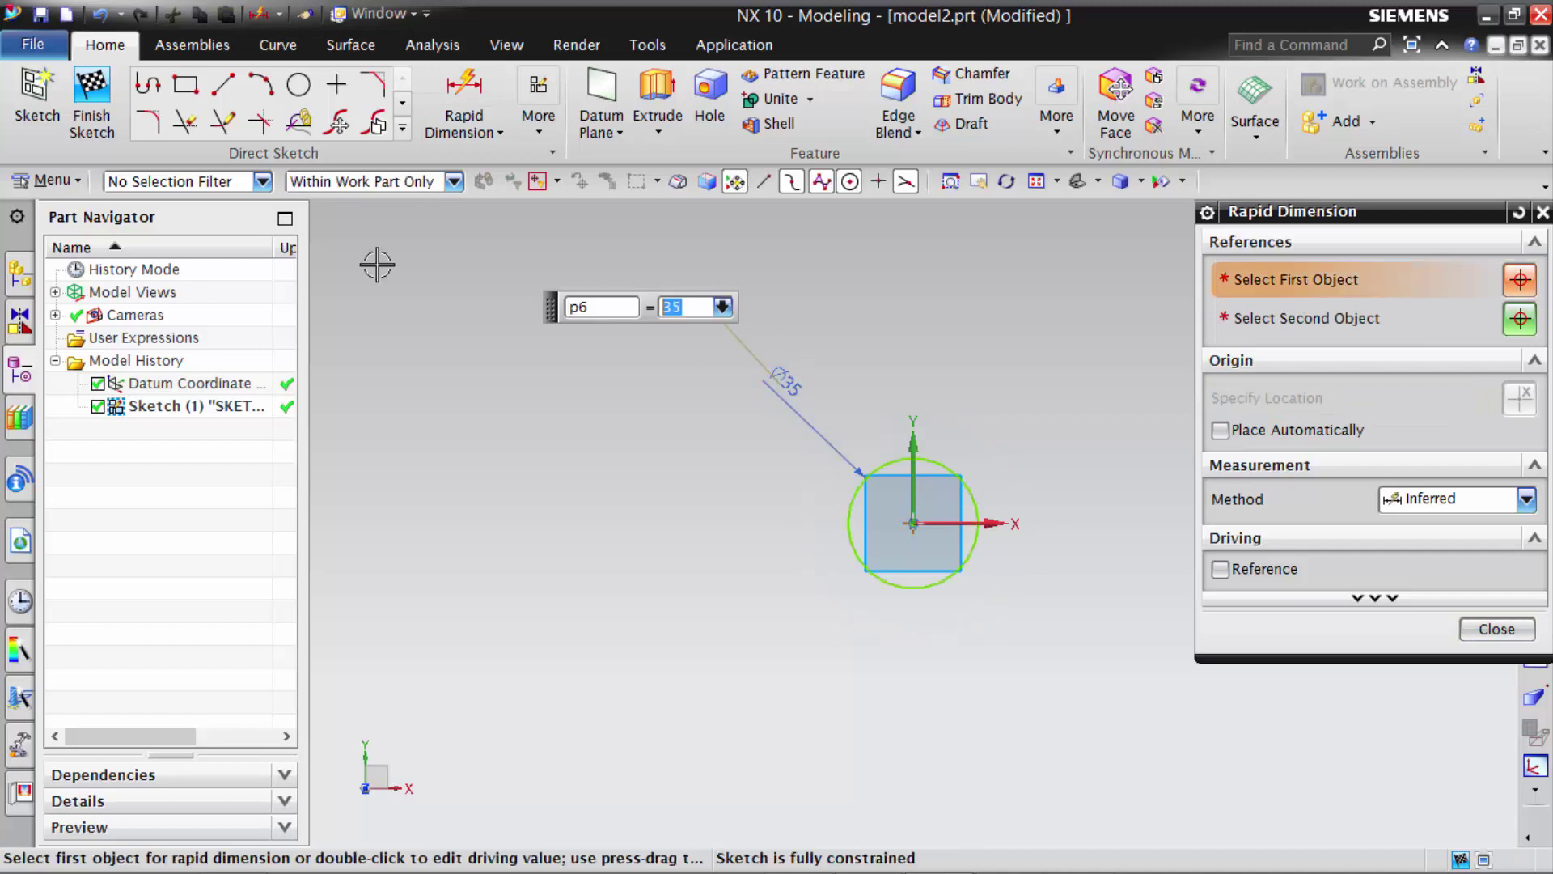
click(103, 117)
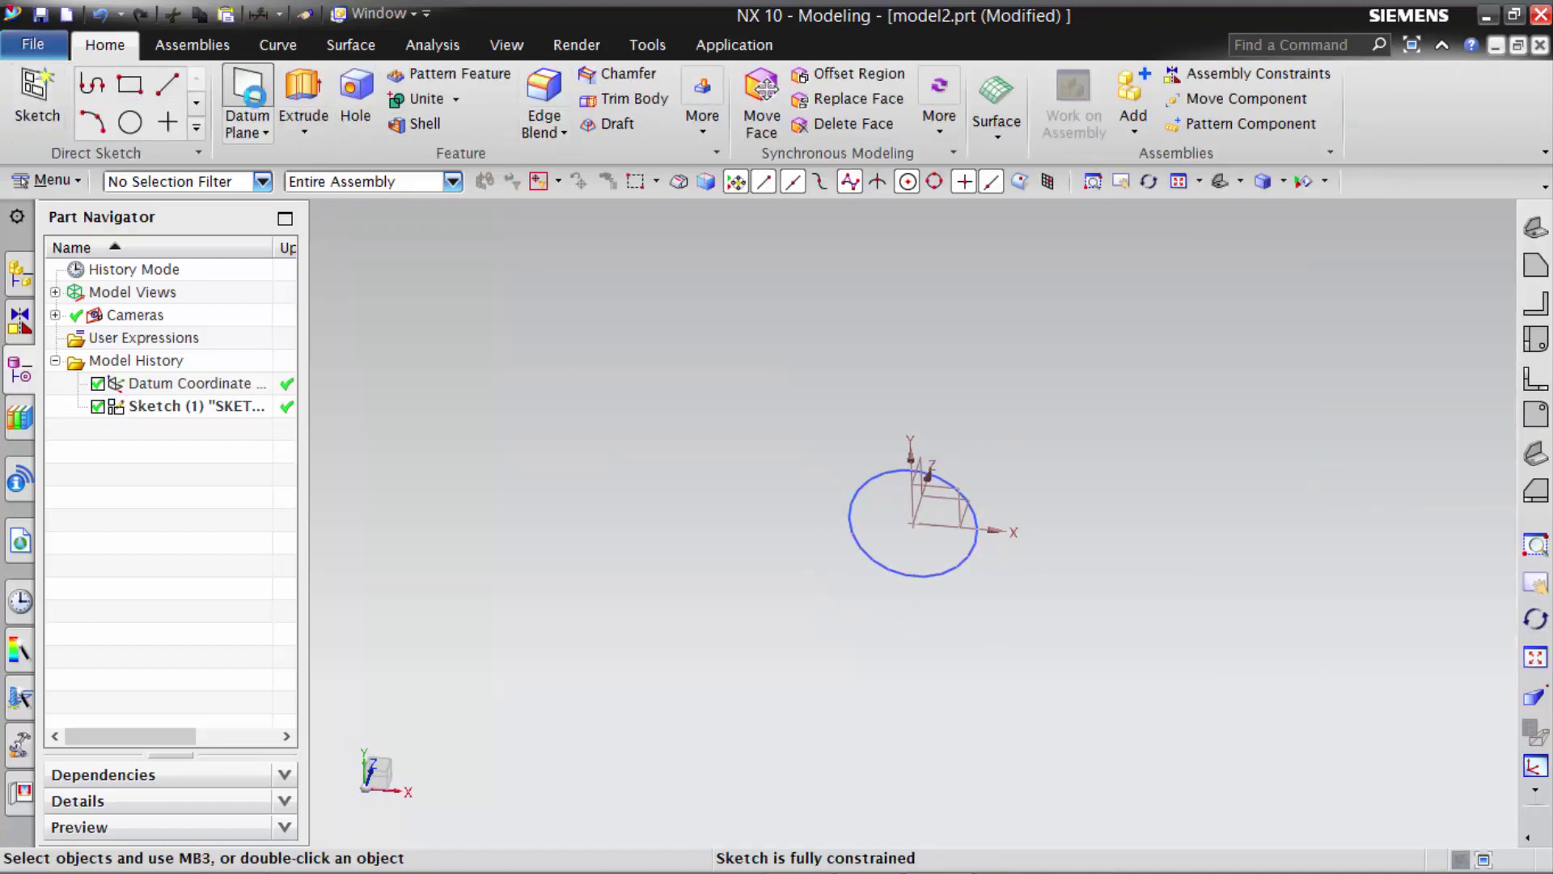
- Add two datum planes offset 40 mm and 115 mm above the XY plane
middle_drag(755, 601, 759, 547)
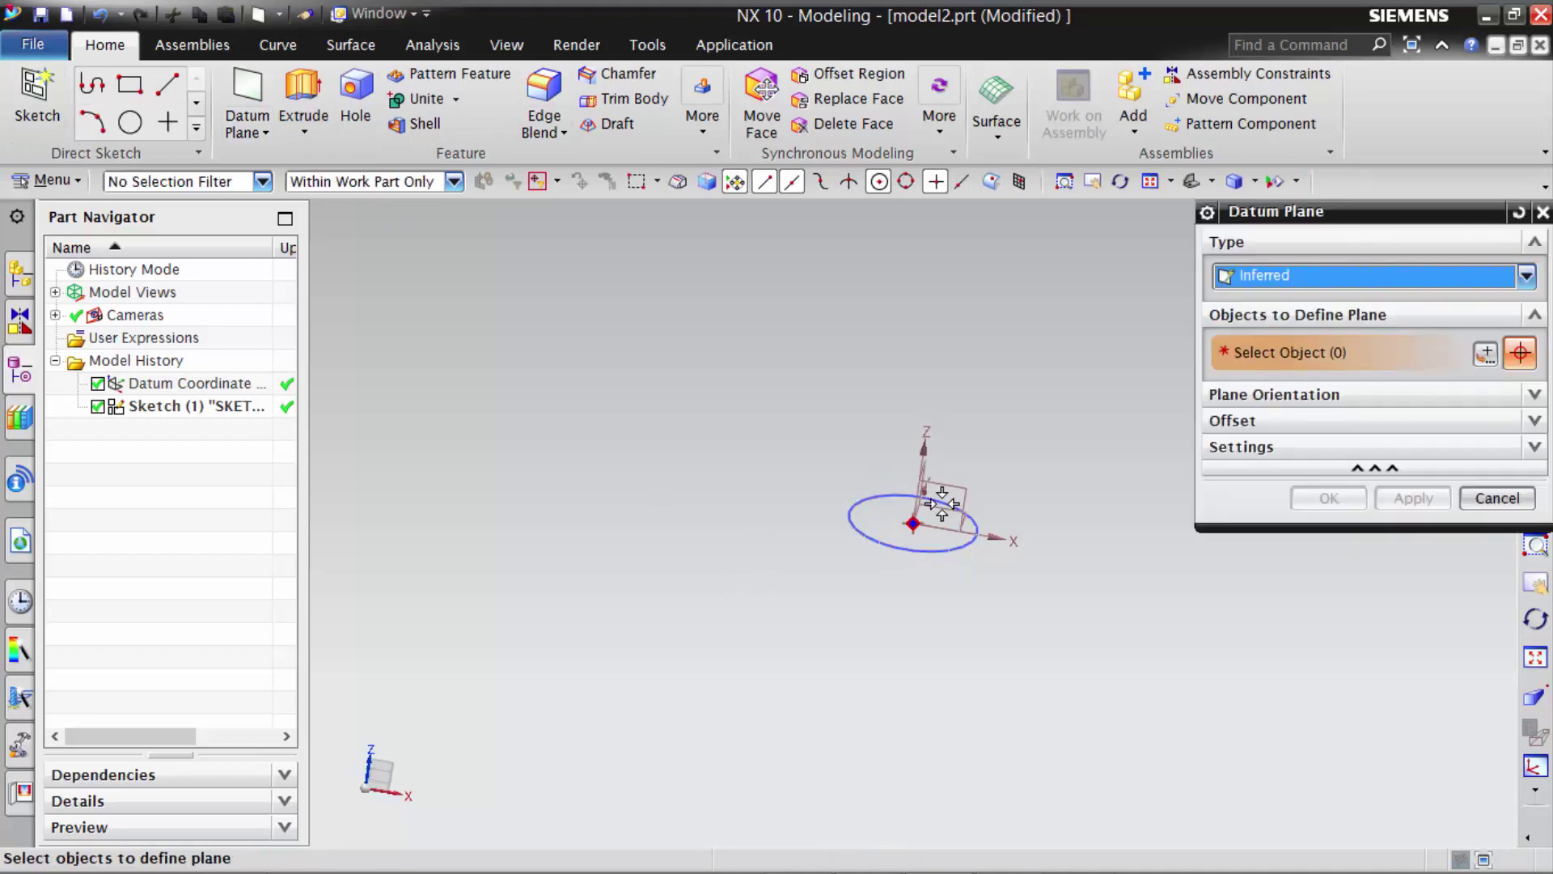
click(927, 529)
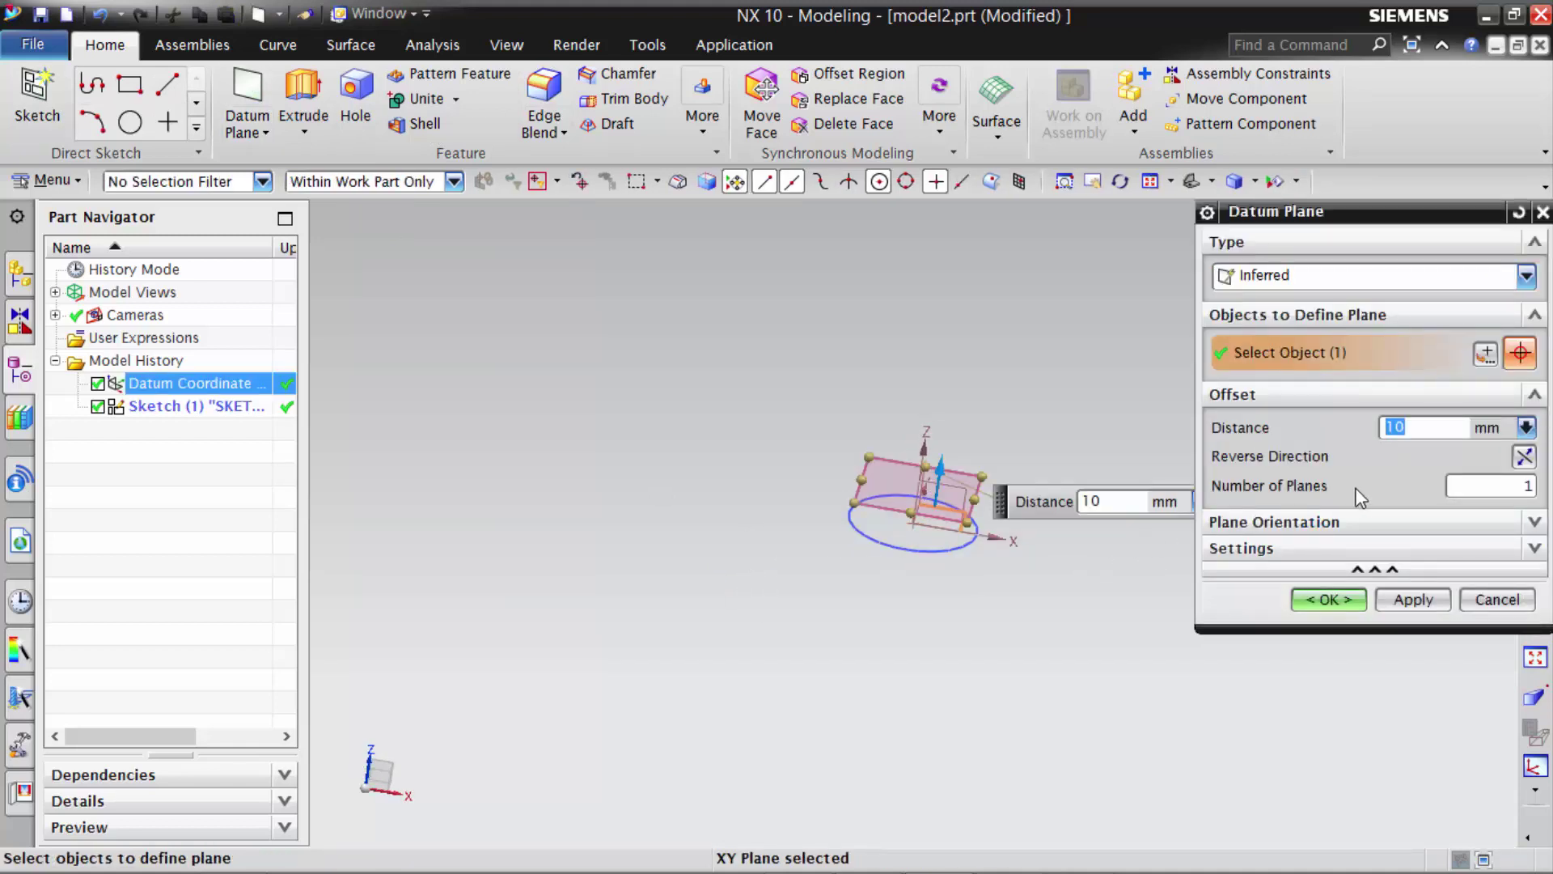
text(40)
click(1412, 598)
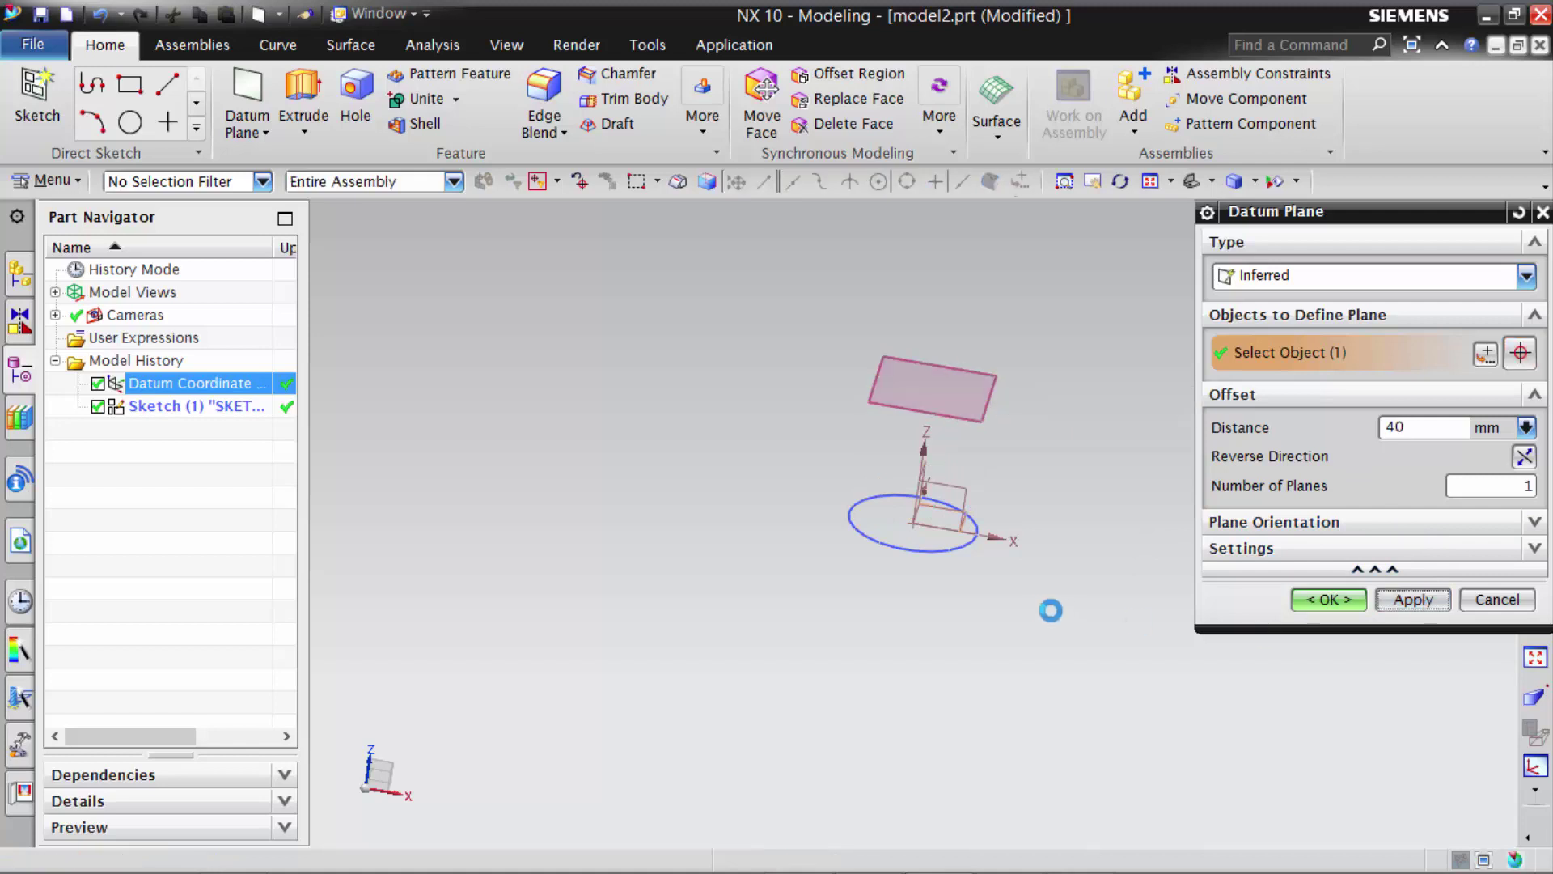
click(939, 505)
text(11)
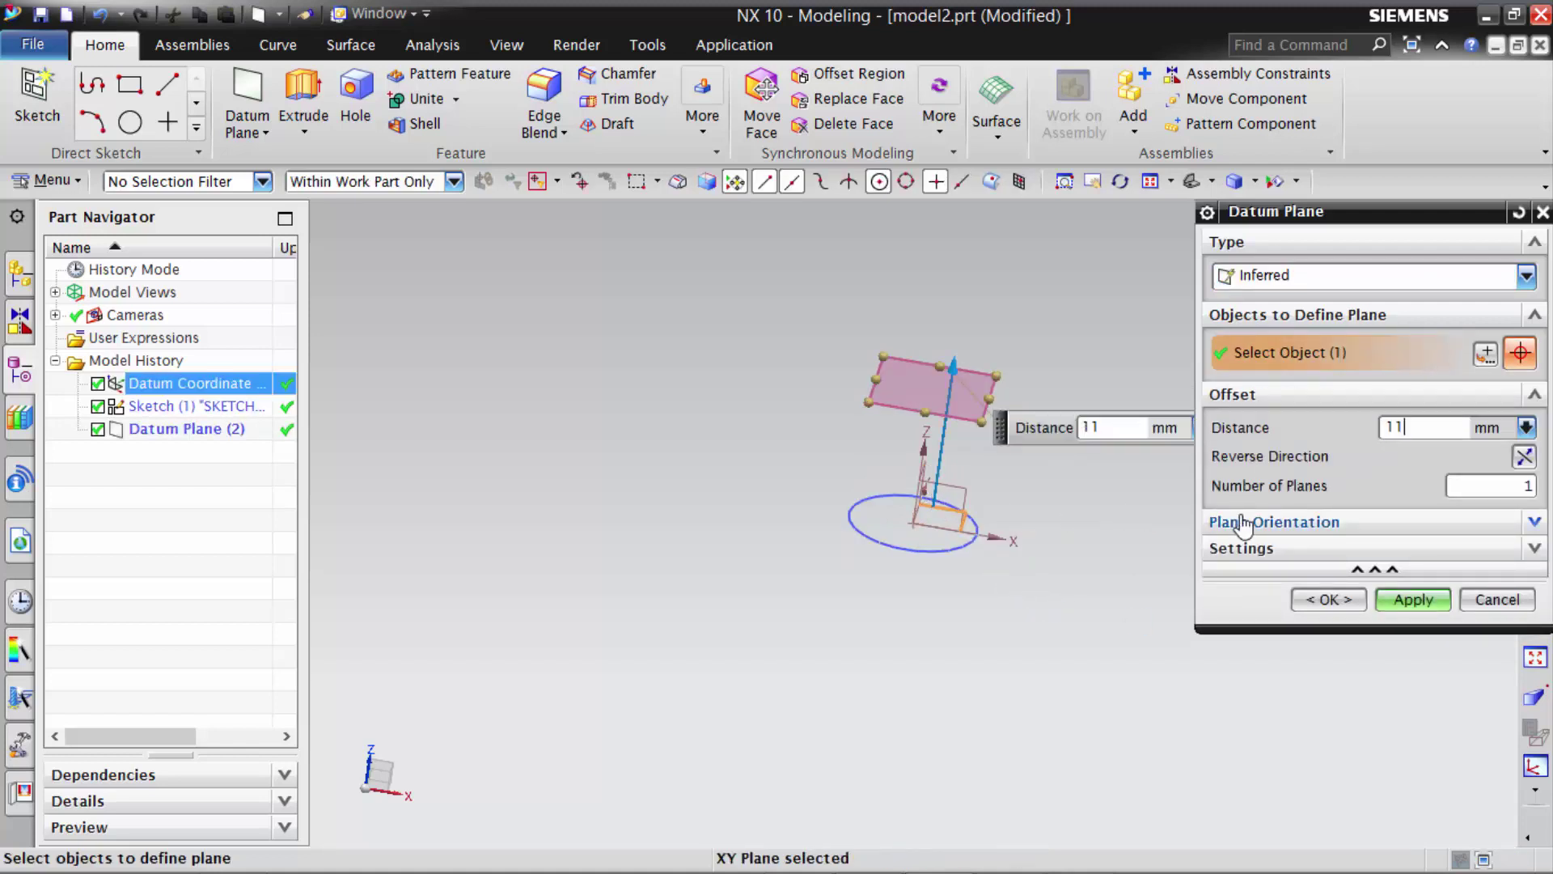
text(5)
click(1328, 599)
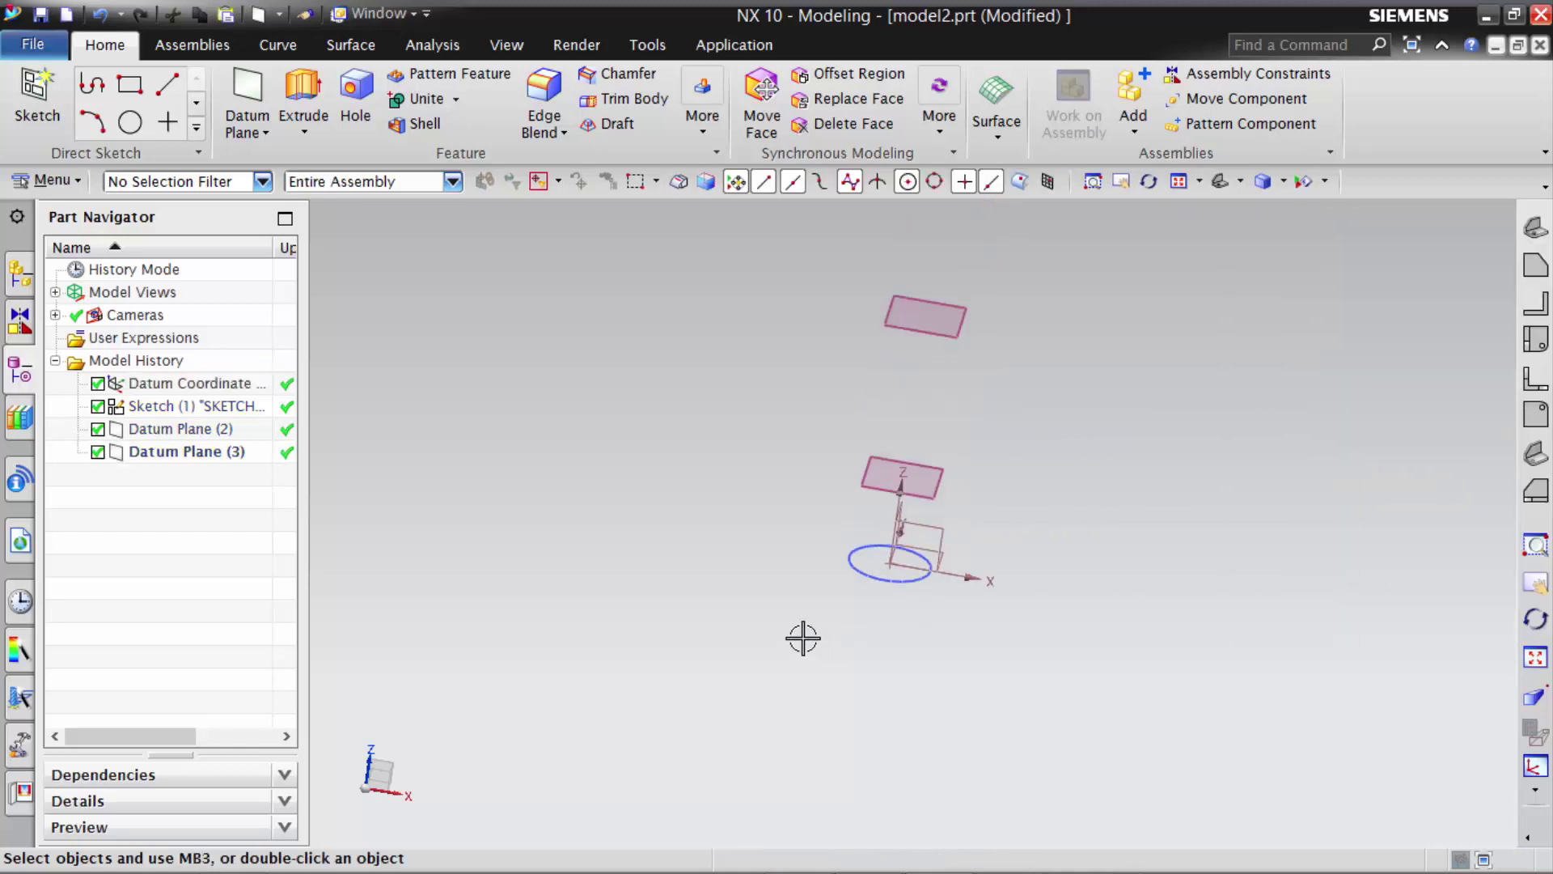
click(62, 92)
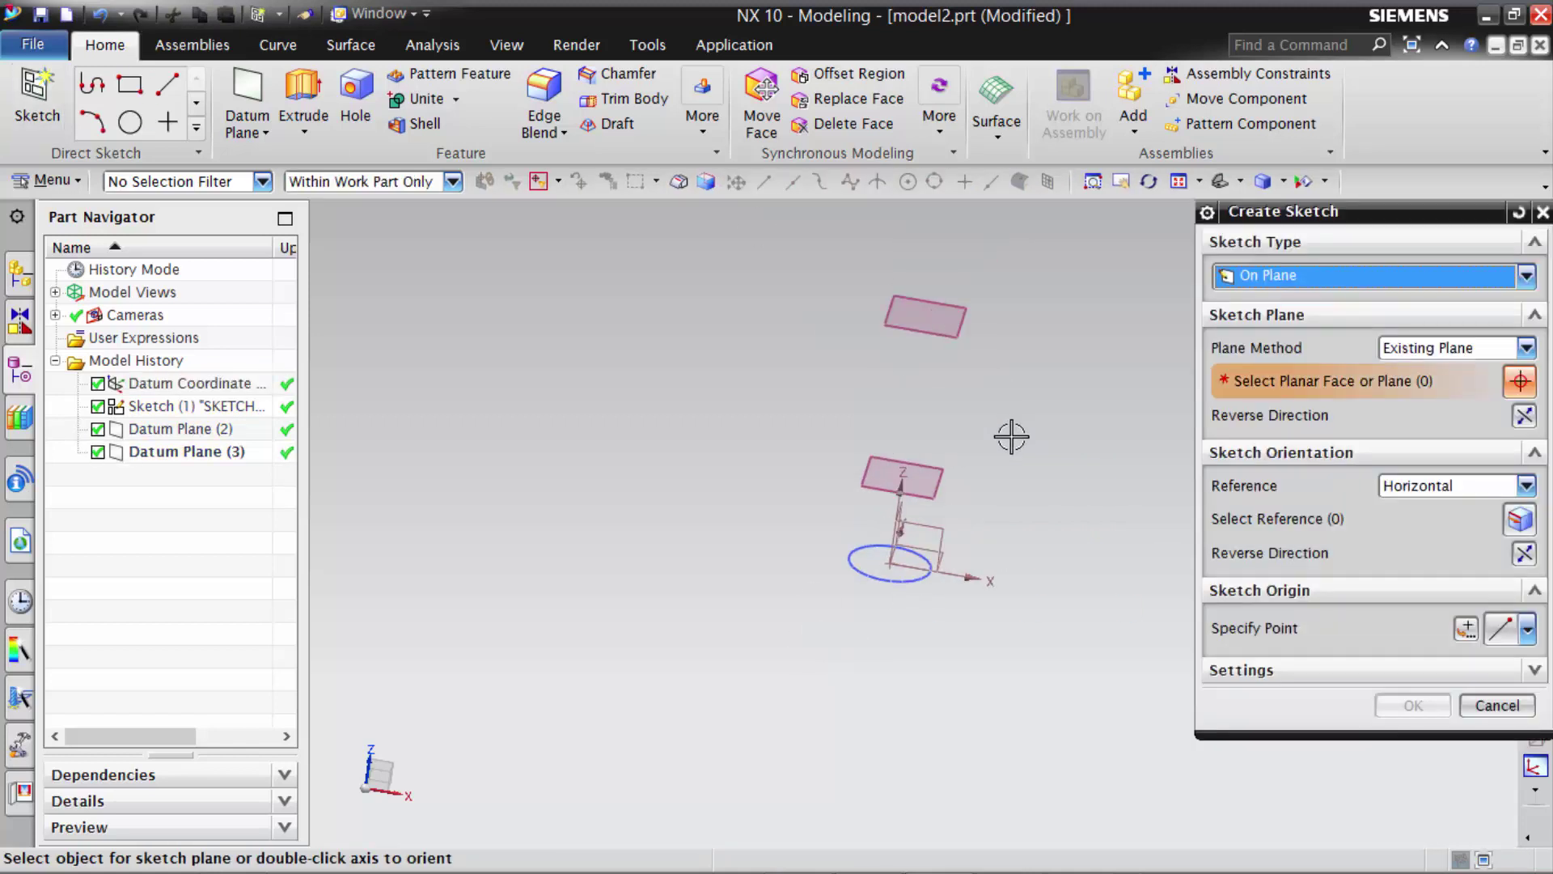
- Start a sketch on the lower datum plane and draw a large origin-centred circle
click(938, 479)
click(1397, 705)
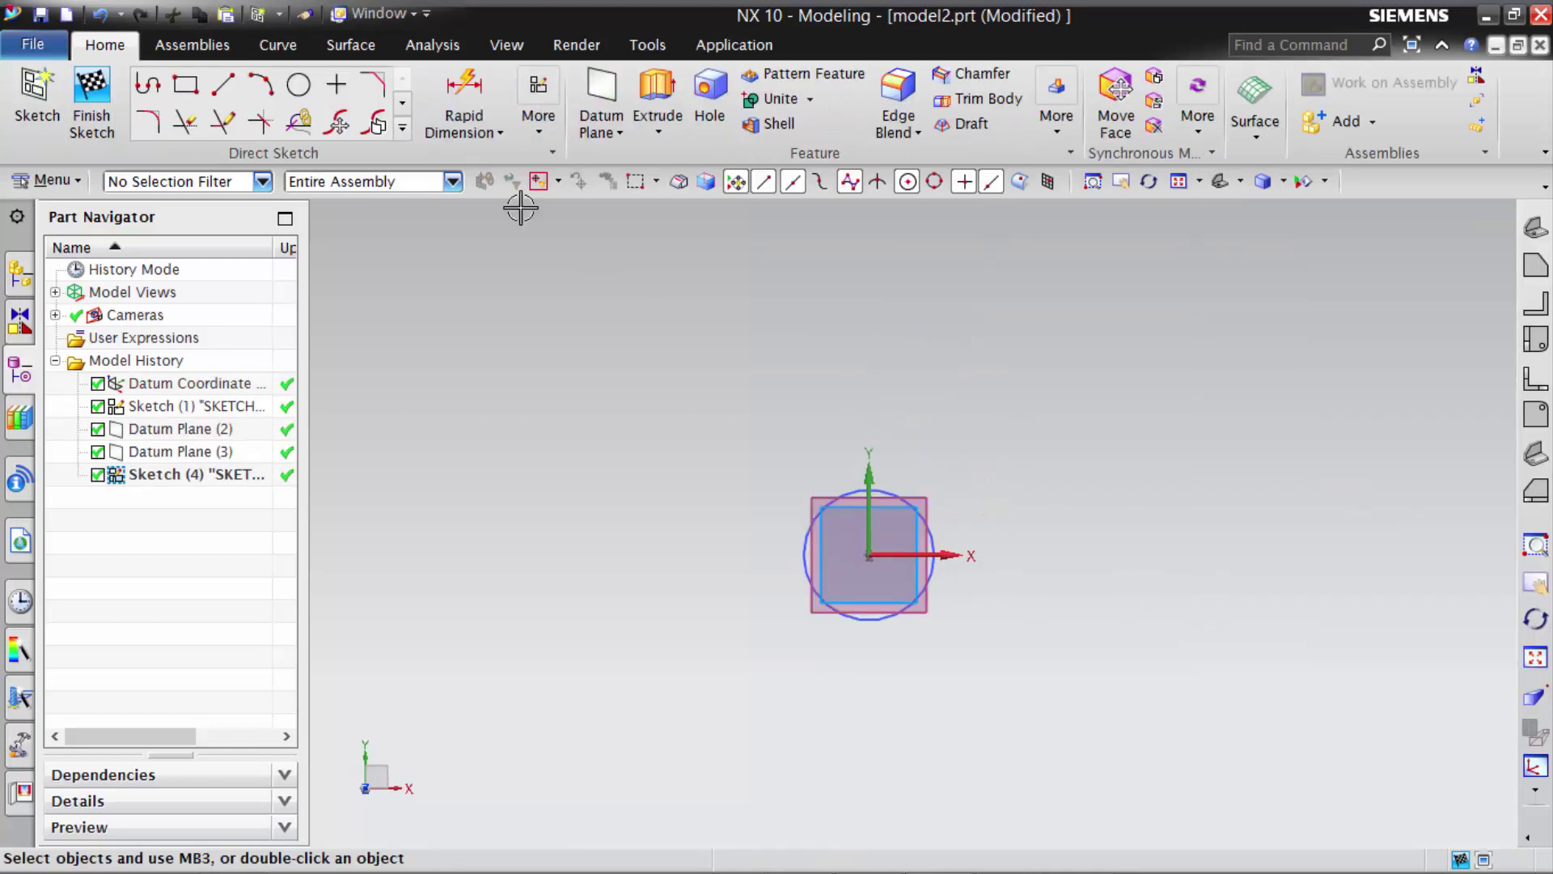
click(312, 93)
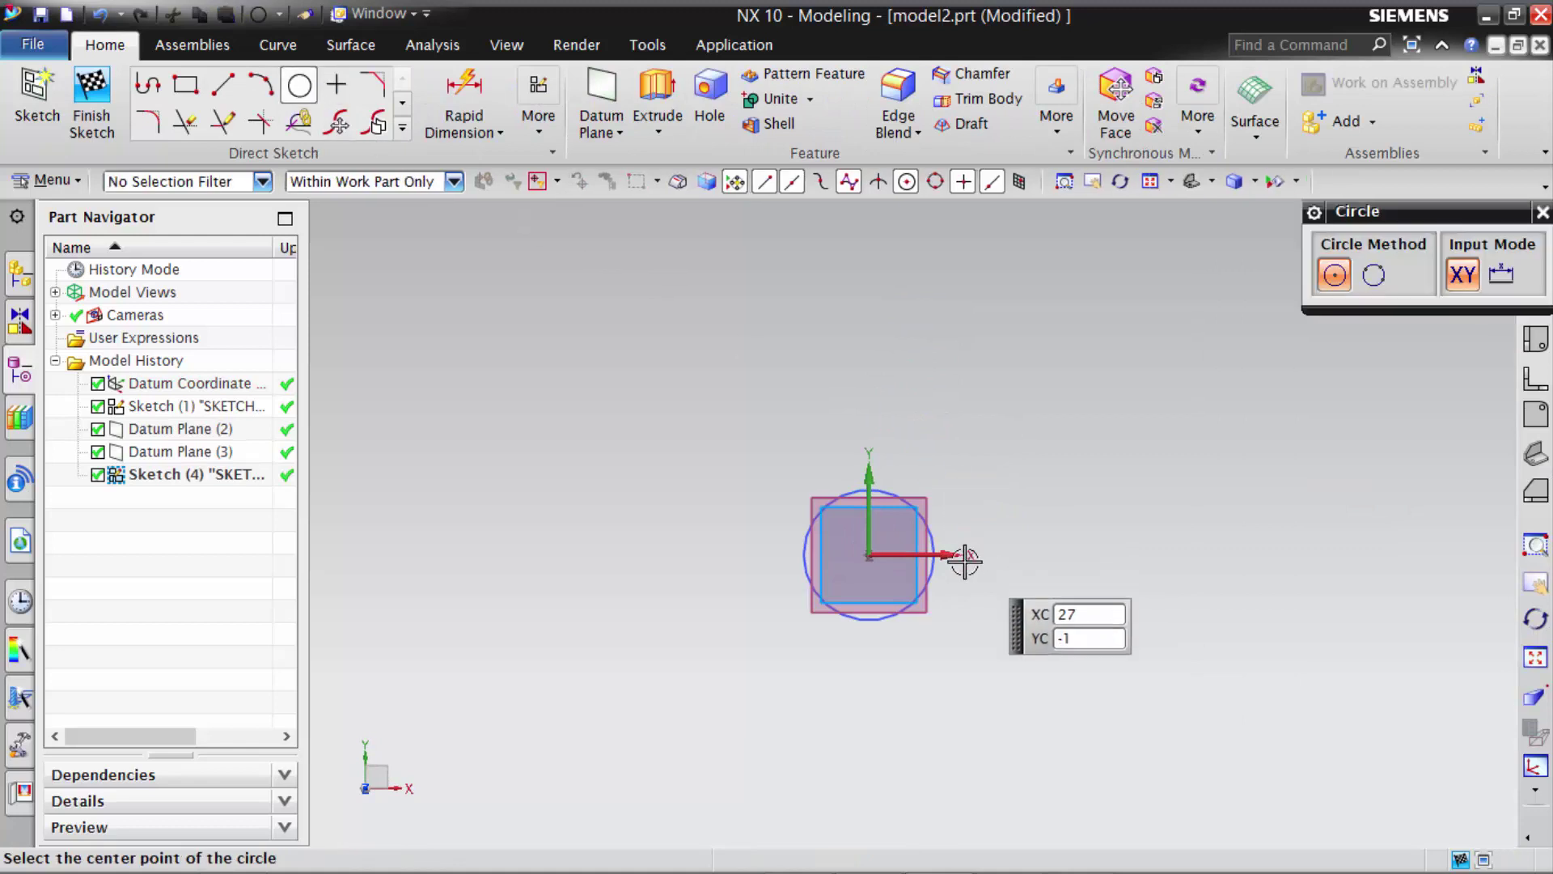
click(868, 554)
click(538, 594)
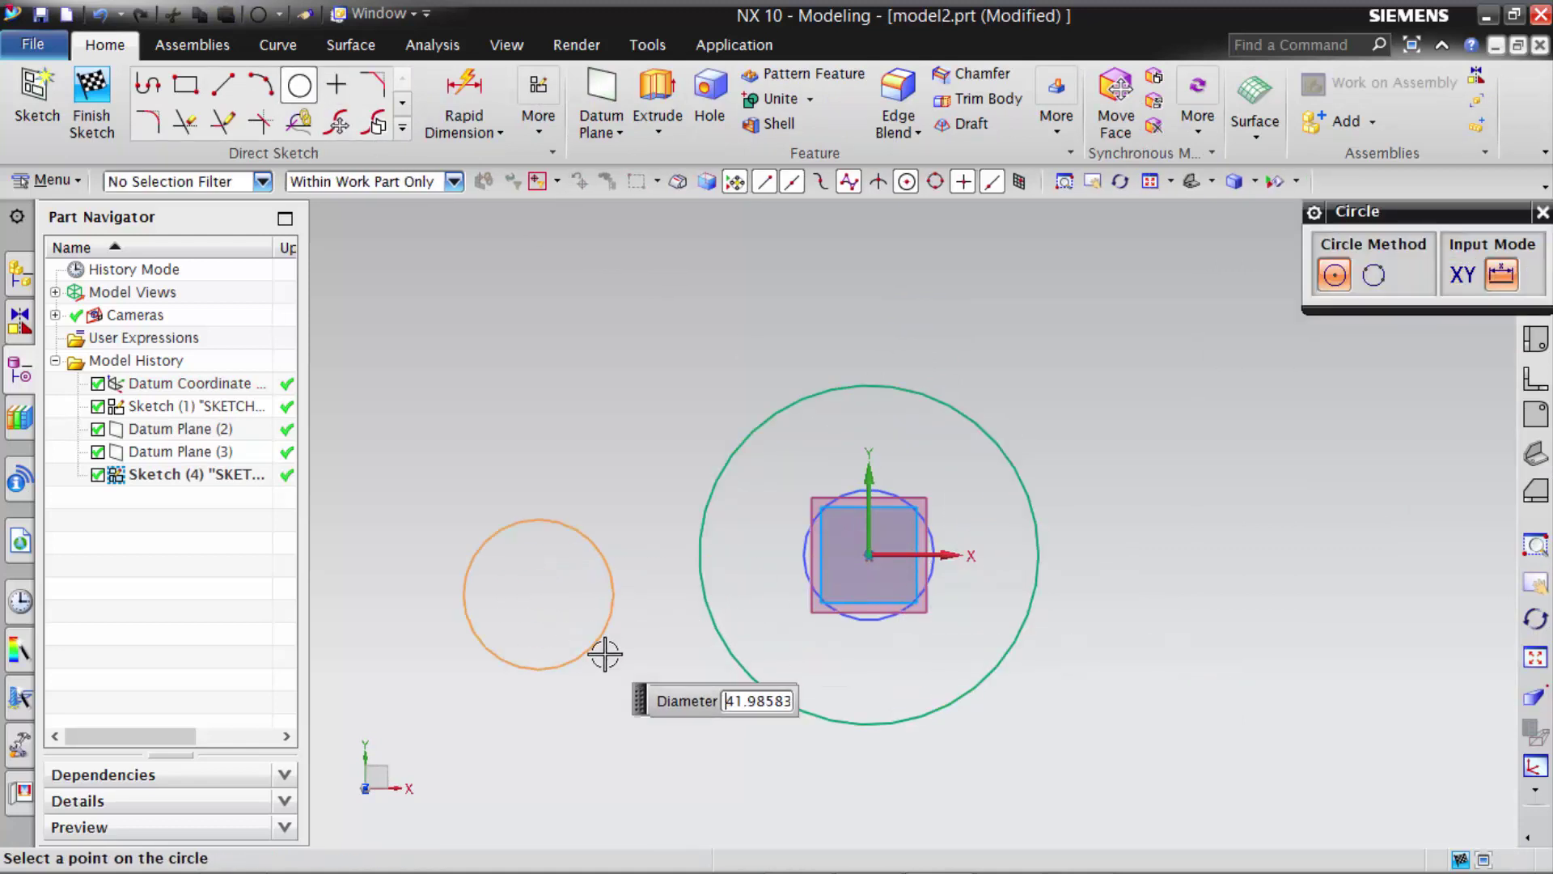
- Add a smaller circle to the left and a 3-point arc above
click(608, 657)
key(Escape)
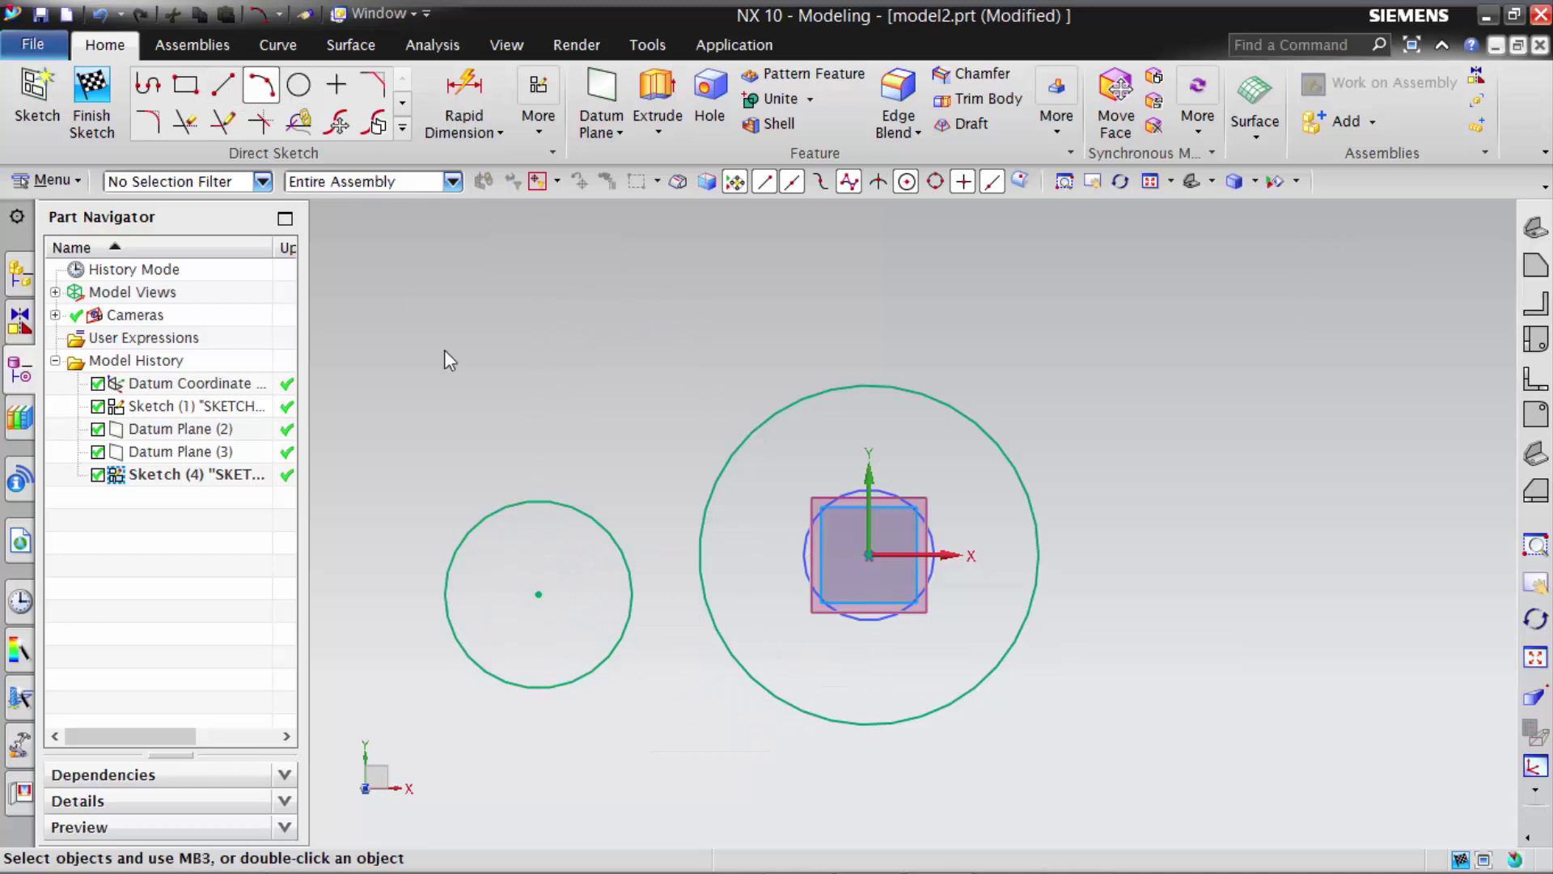
key(a)
click(429, 518)
click(887, 317)
click(718, 349)
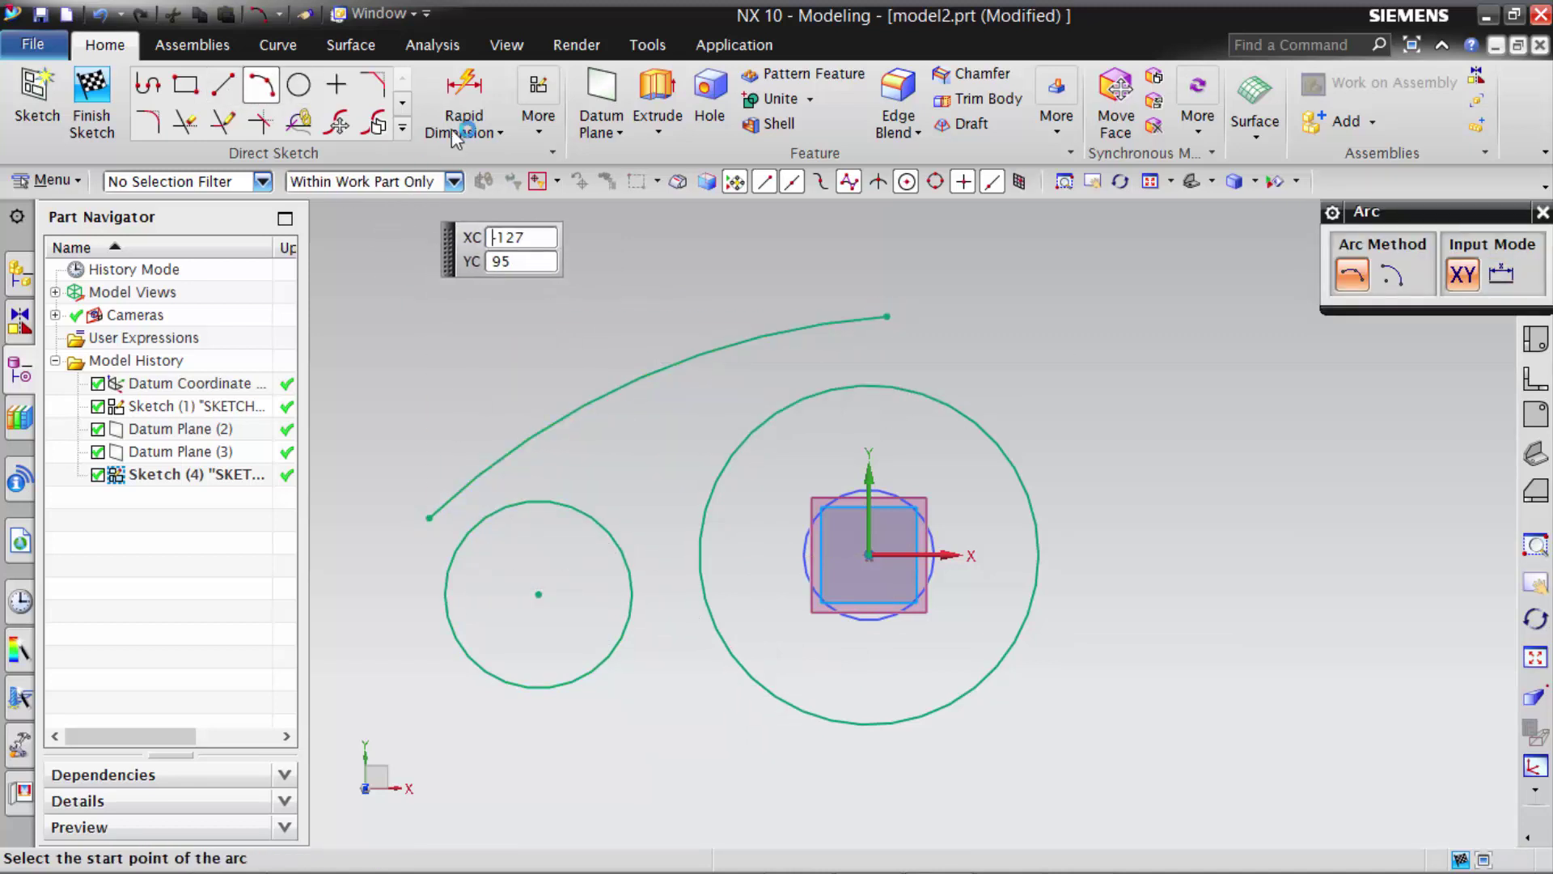
key(Escape)
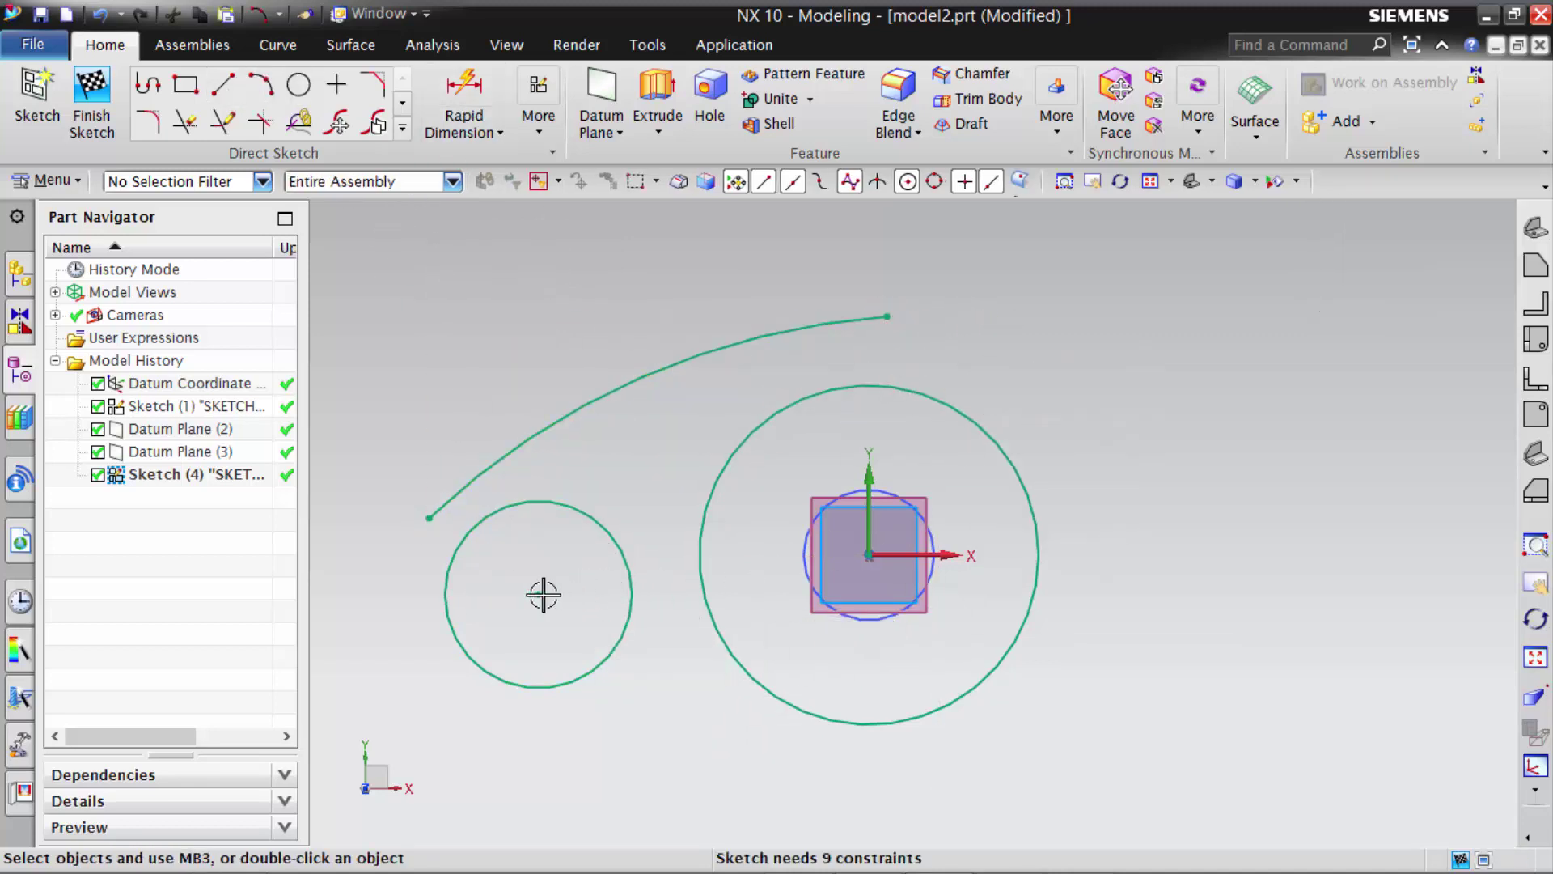
- Constrain the small circle's centre onto the horizontal sketch axis
click(961, 555)
click(1063, 584)
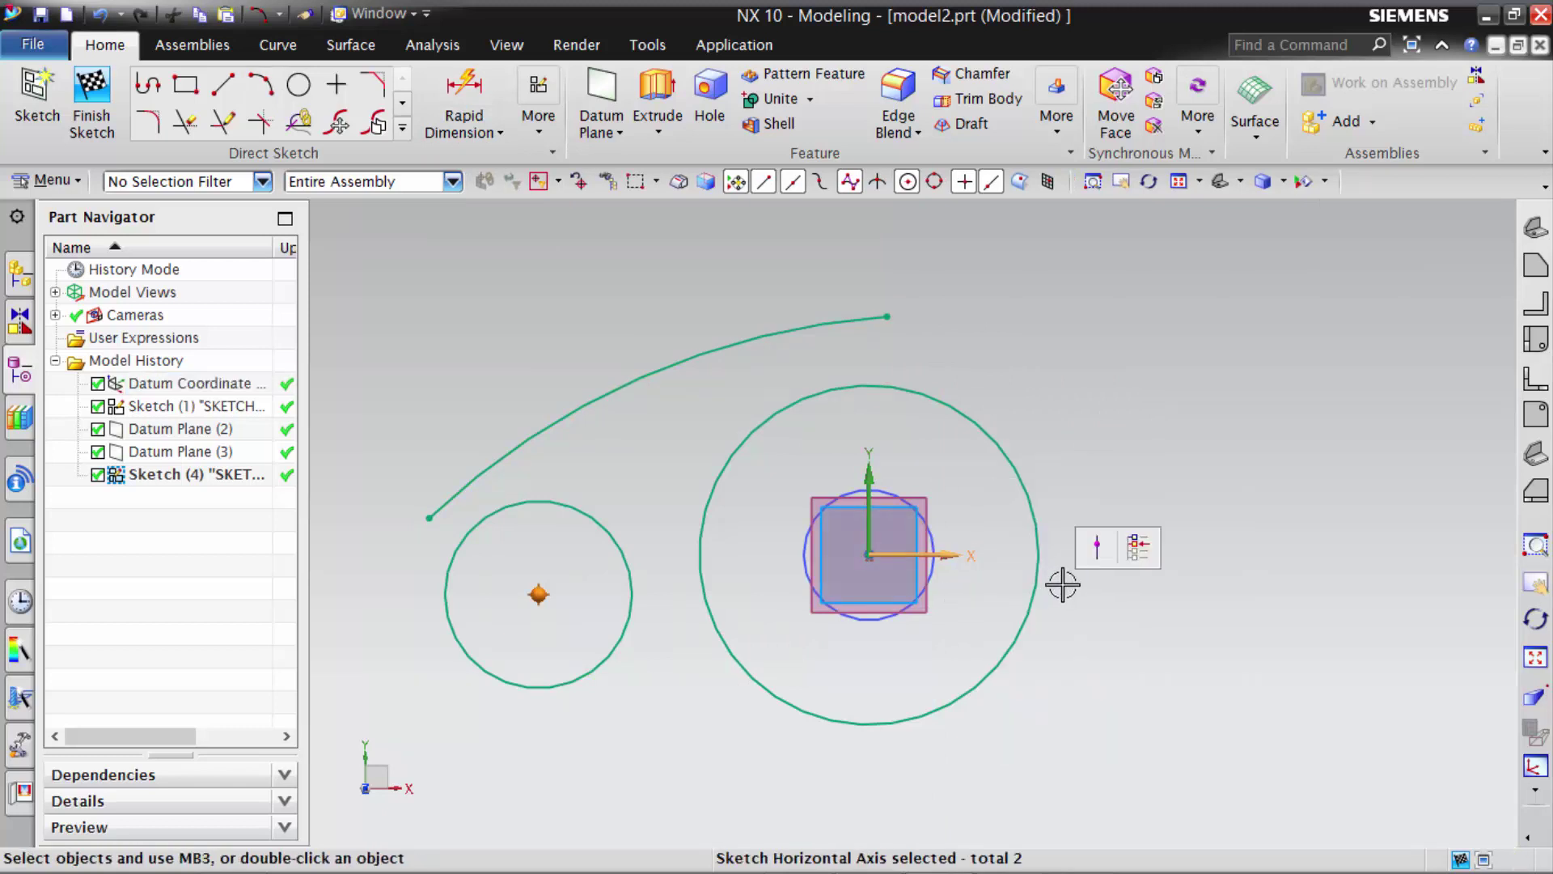
click(1097, 549)
click(495, 97)
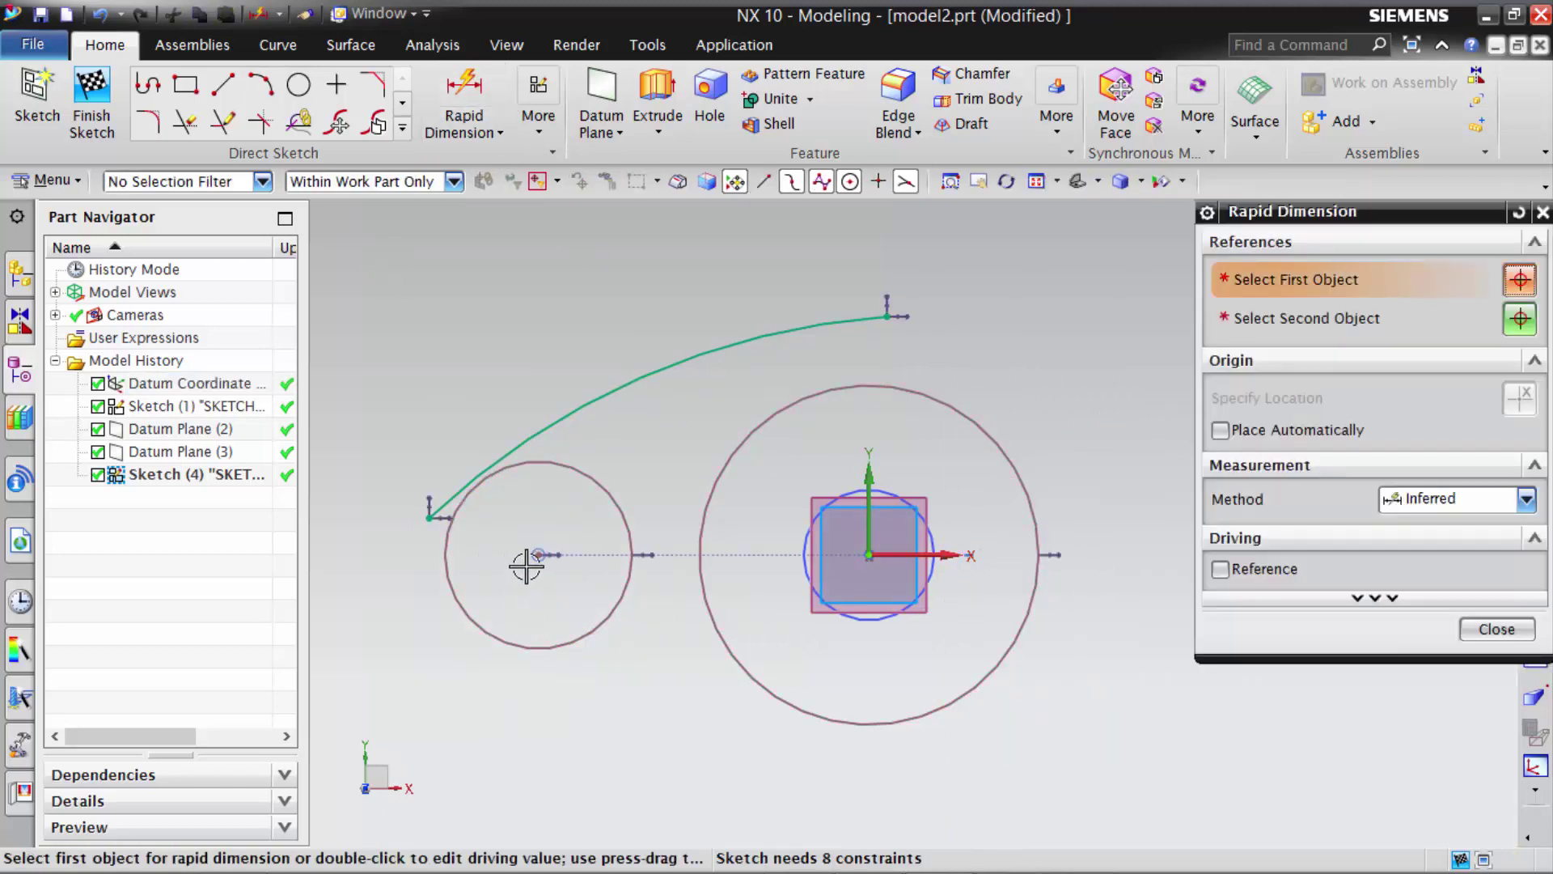
- Dimension the circles: 25 centre distance, Ø50 large circle and Ø25 small circle
click(538, 555)
click(868, 555)
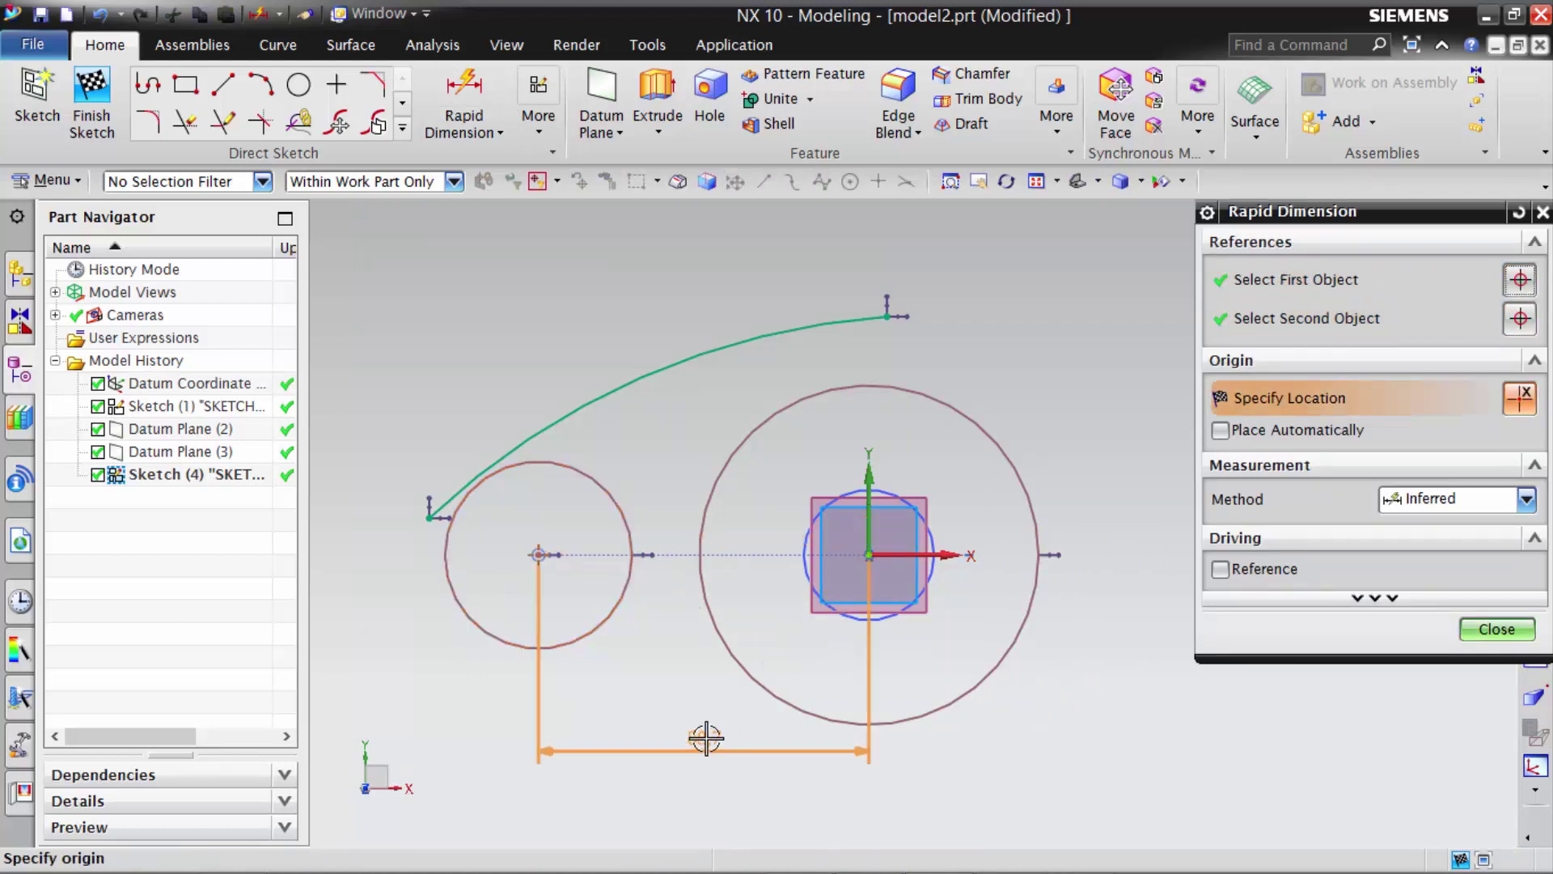
click(705, 737)
text(5)
key(Return)
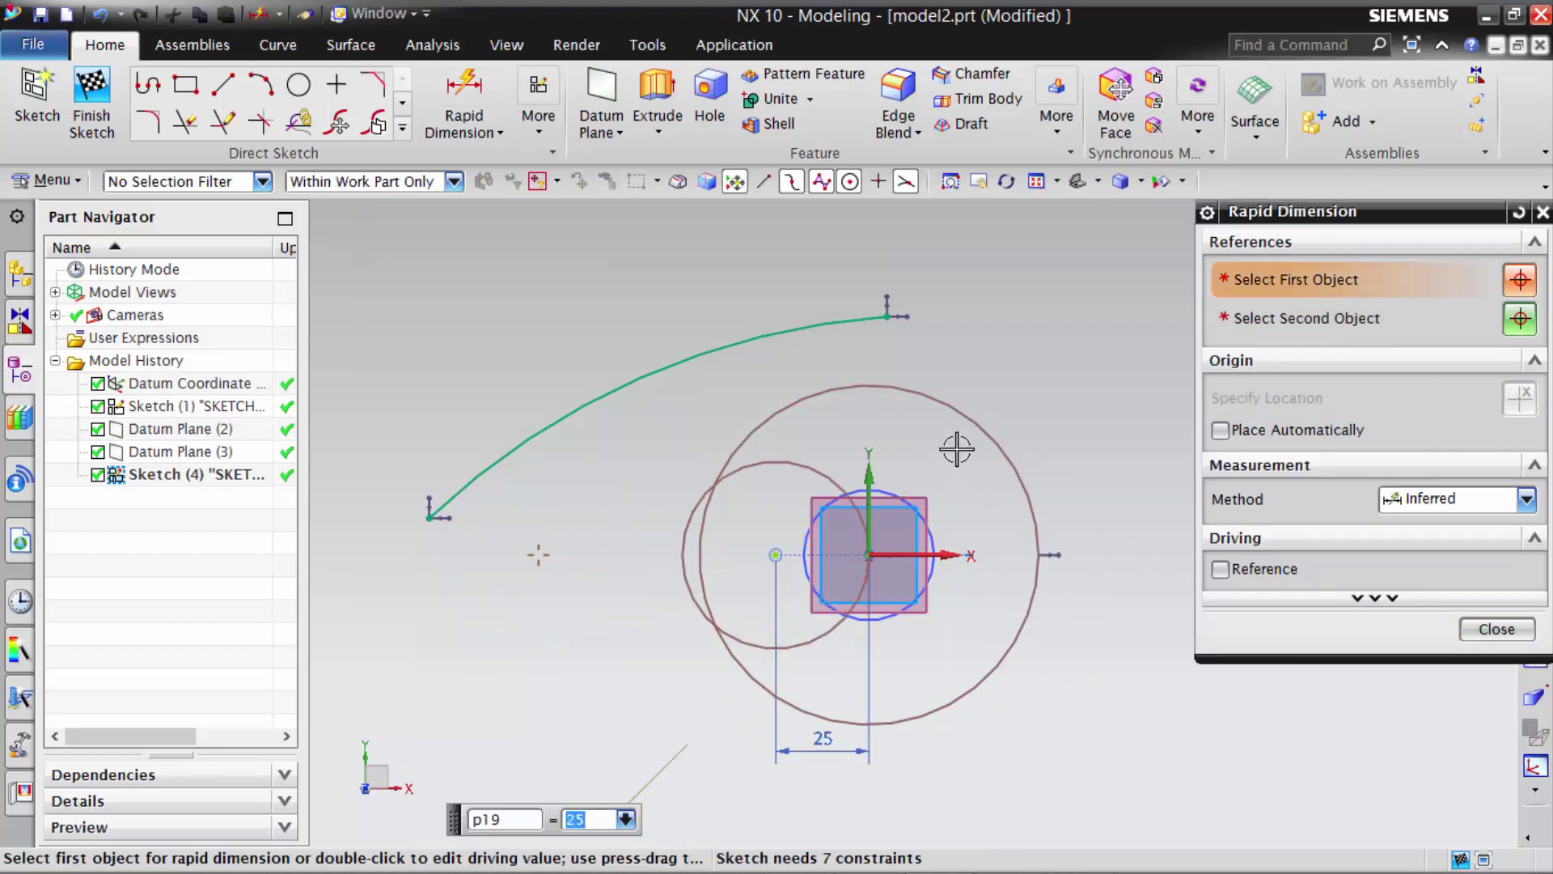
click(971, 427)
click(1022, 381)
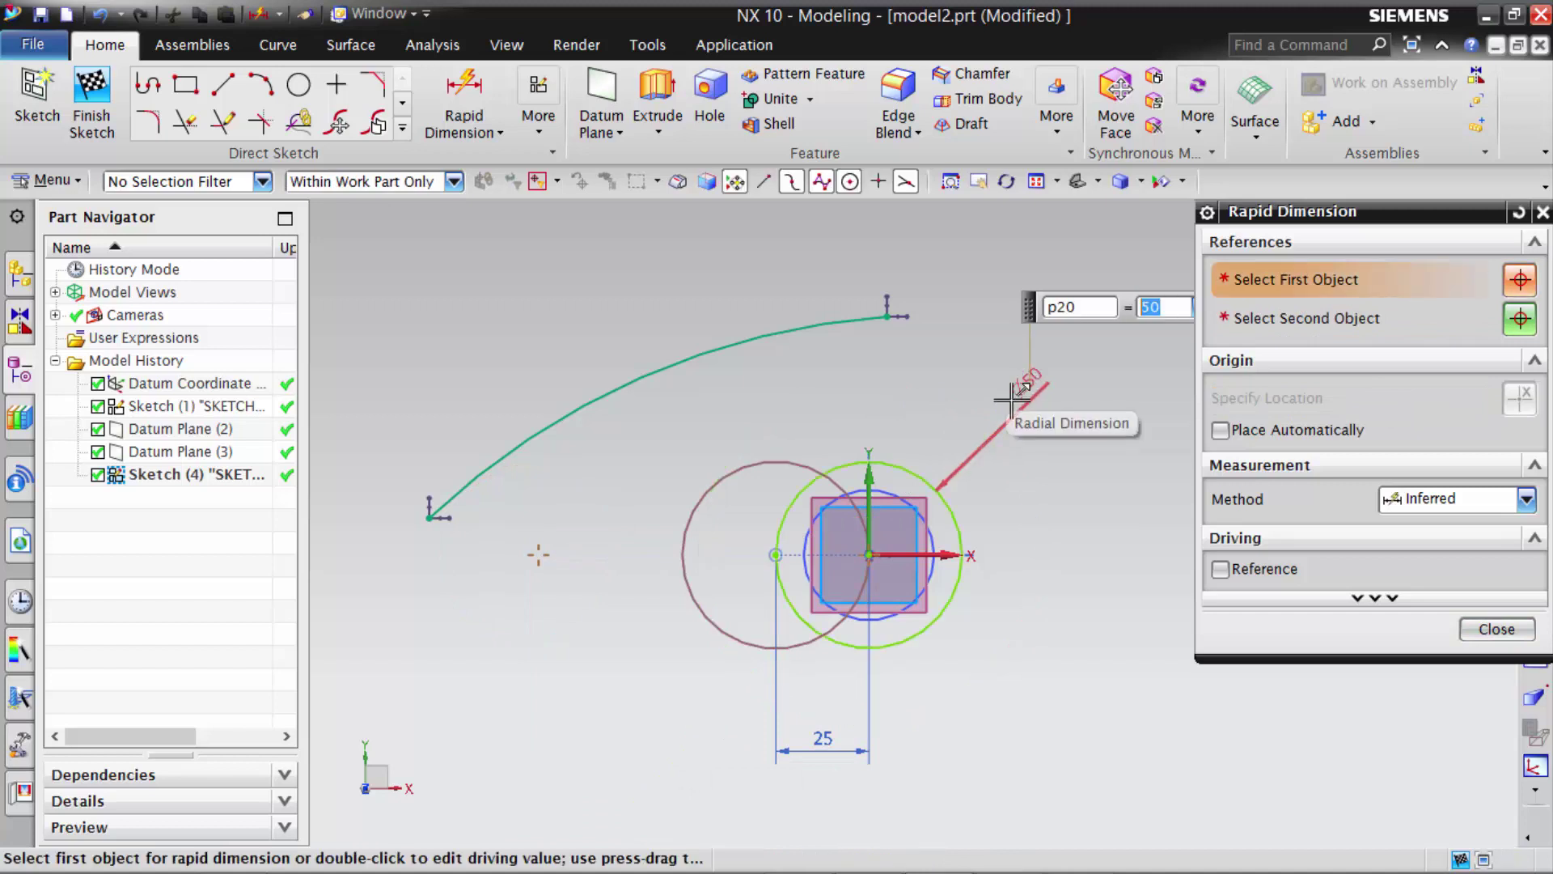
click(736, 481)
click(703, 428)
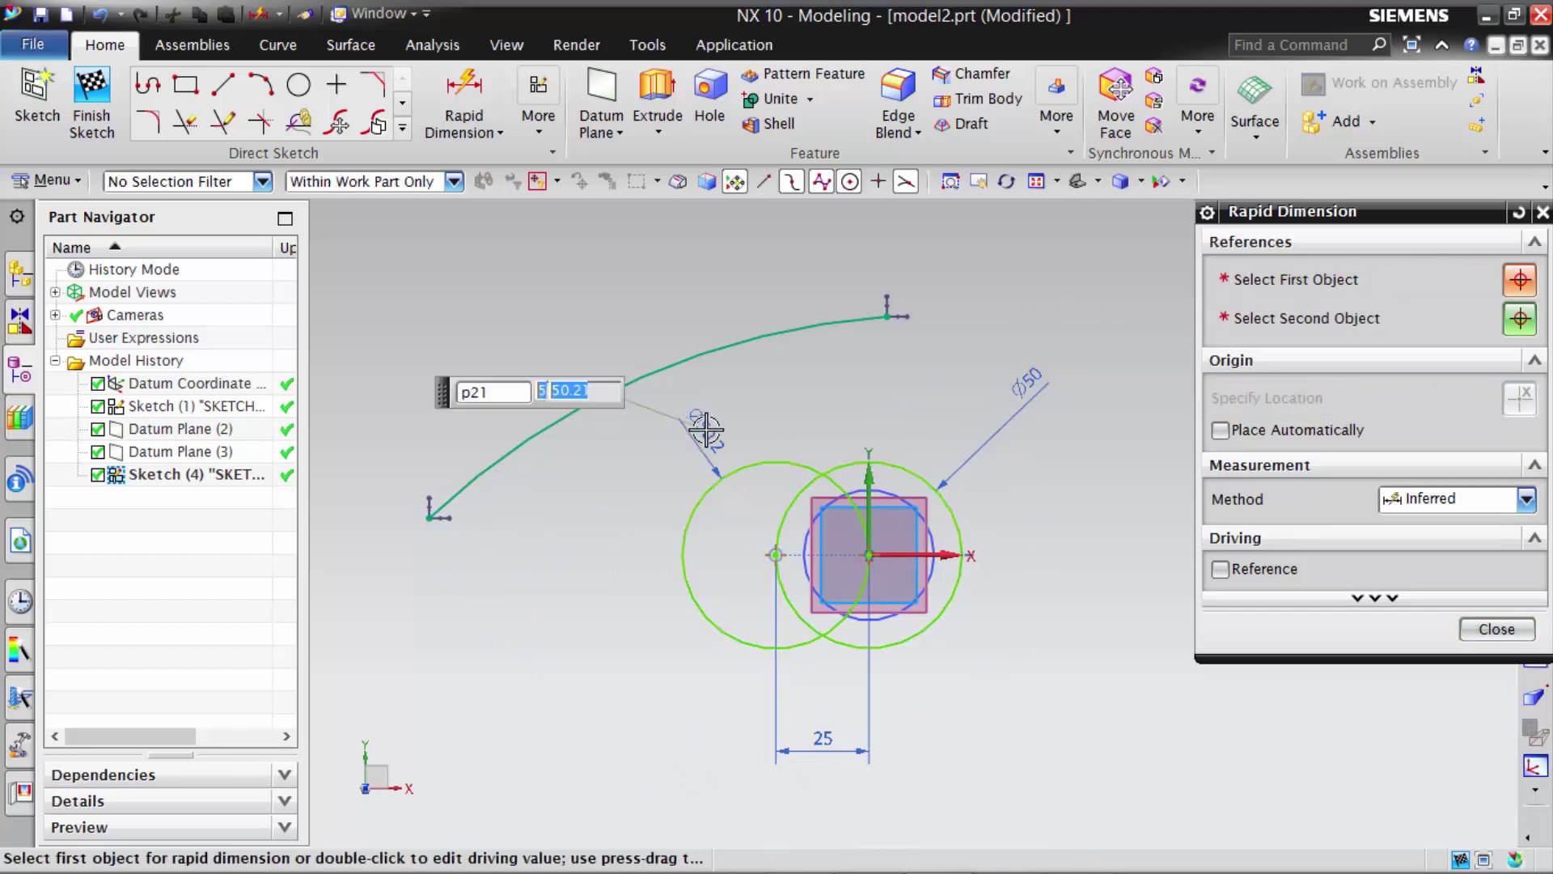
text(25)
key(Return)
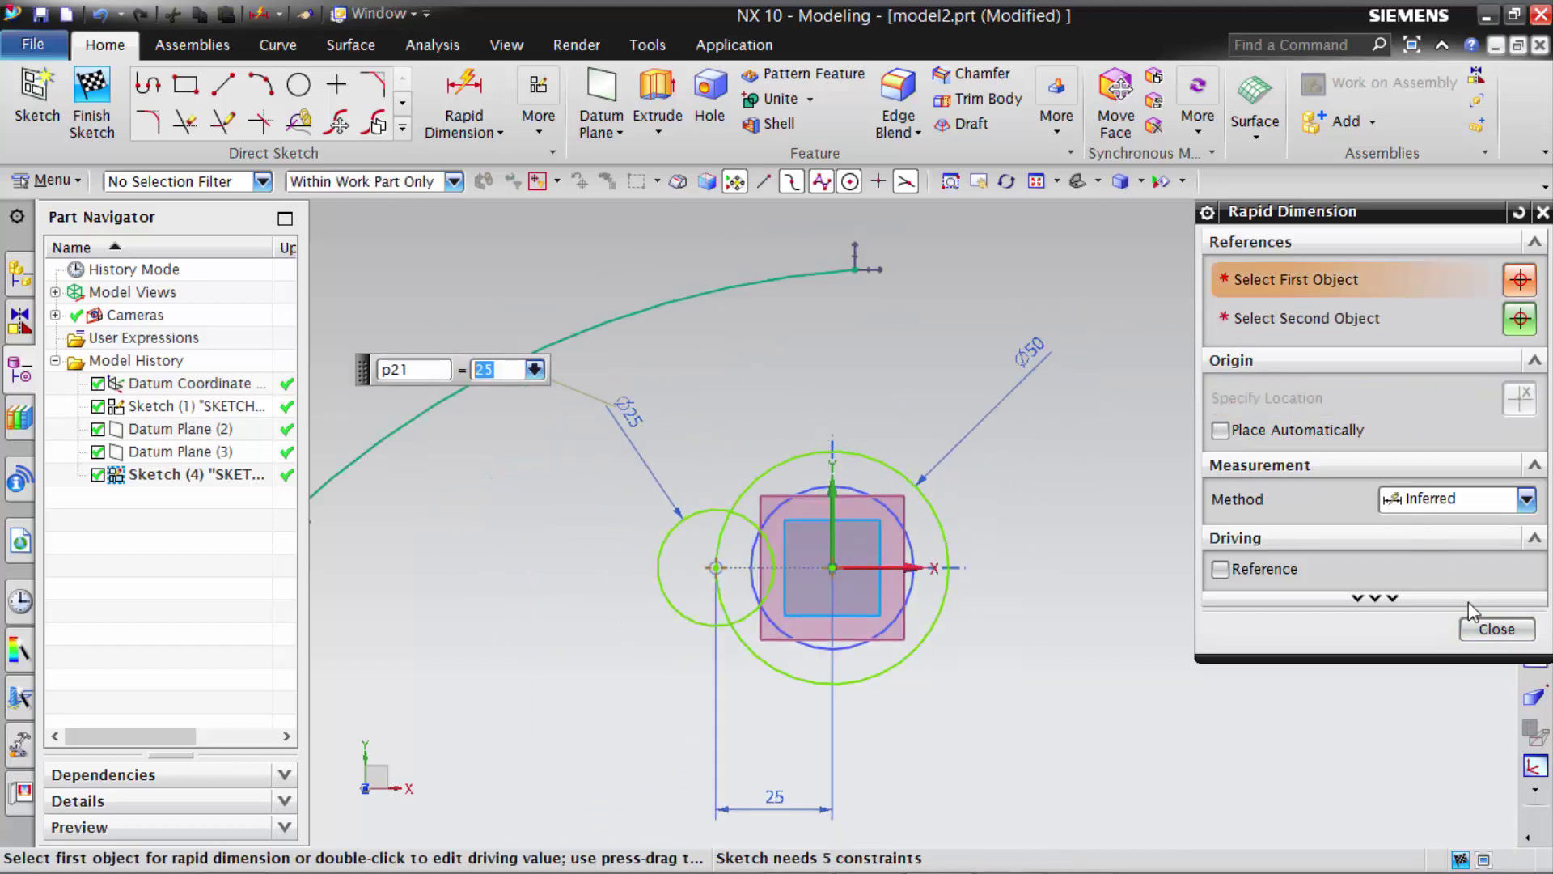
click(1481, 629)
- Give the arc a 45 radius and drag it toward the upper left
scroll(967, 493, up, 2)
scroll(692, 403, down, 2)
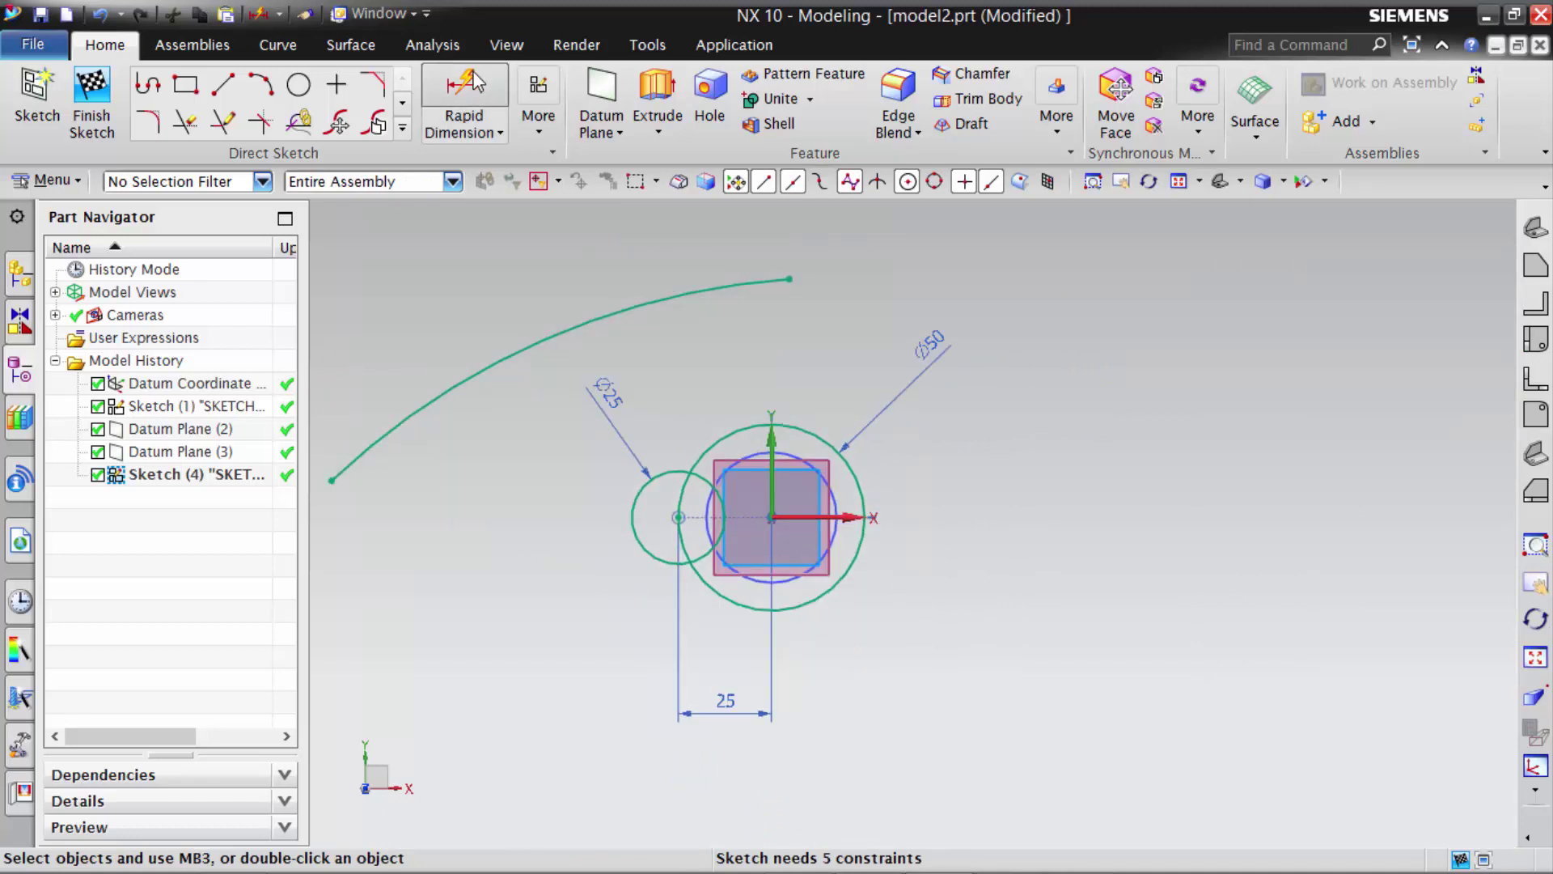
click(476, 81)
click(650, 301)
click(616, 267)
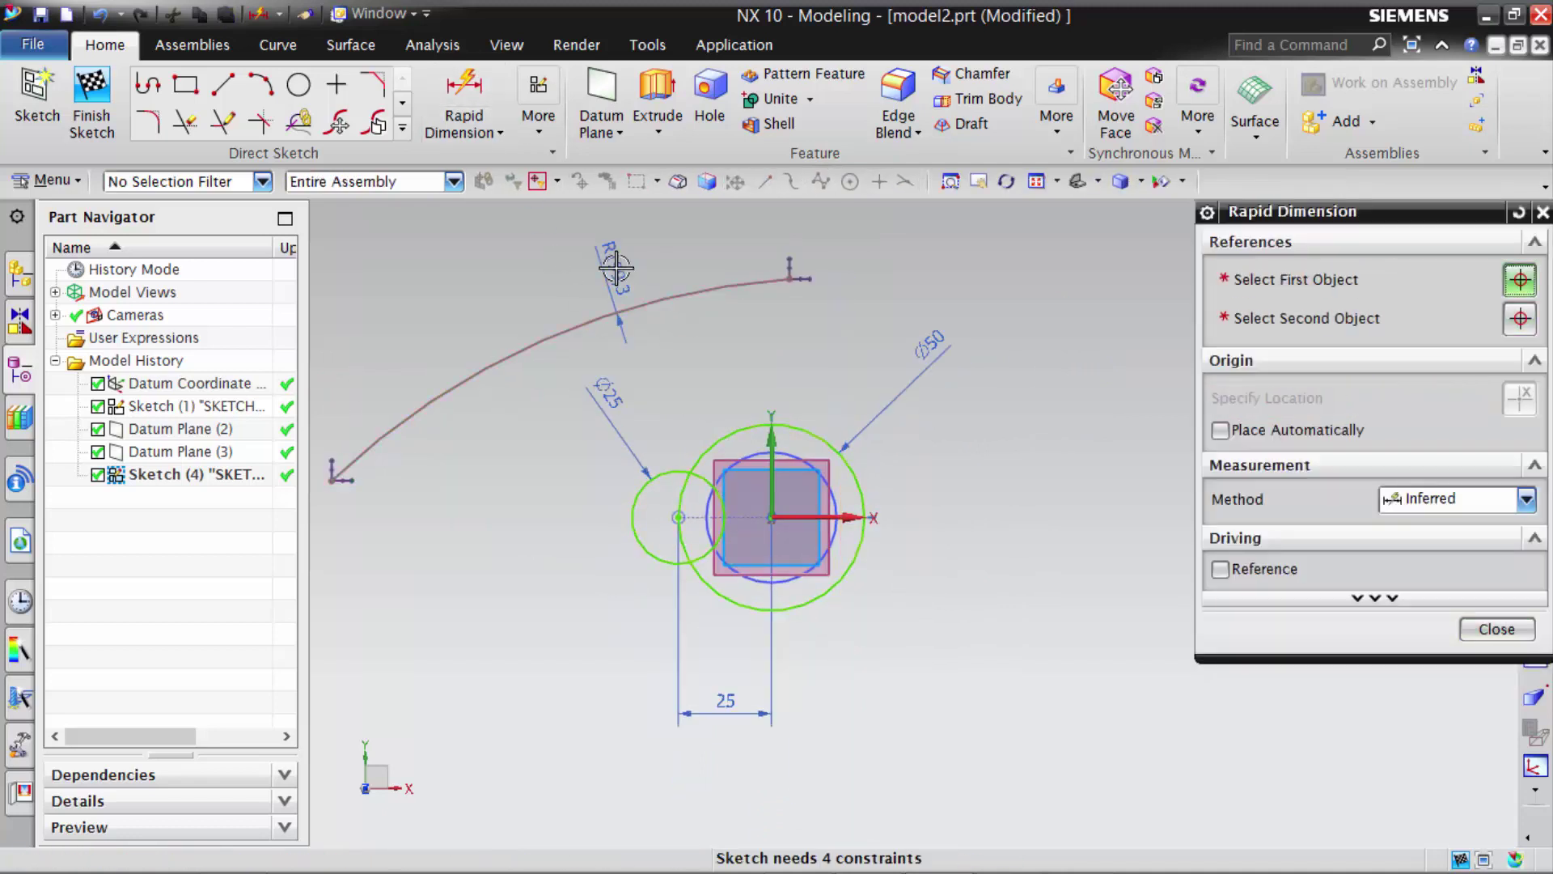
text(45)
key(Return)
scroll(642, 462, down, 2)
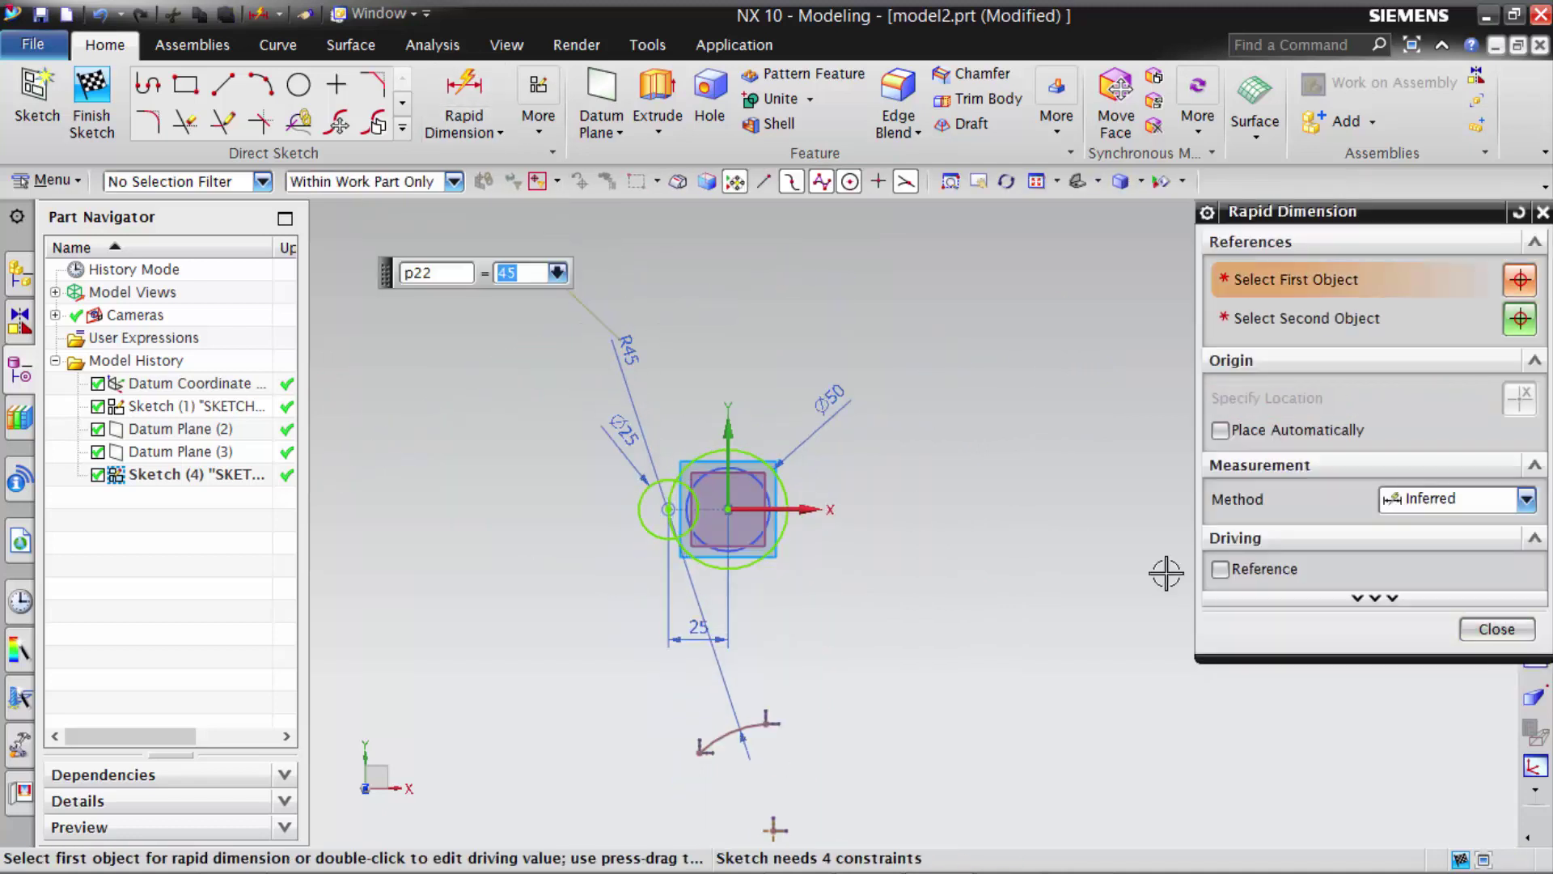
click(1496, 629)
mouse_move(722, 732)
mouse_down()
mouse_move(670, 429)
mouse_move(665, 444)
mouse_up()
- Make the large arc tangent to the small circle and to the other arc
scroll(647, 380, up, 3)
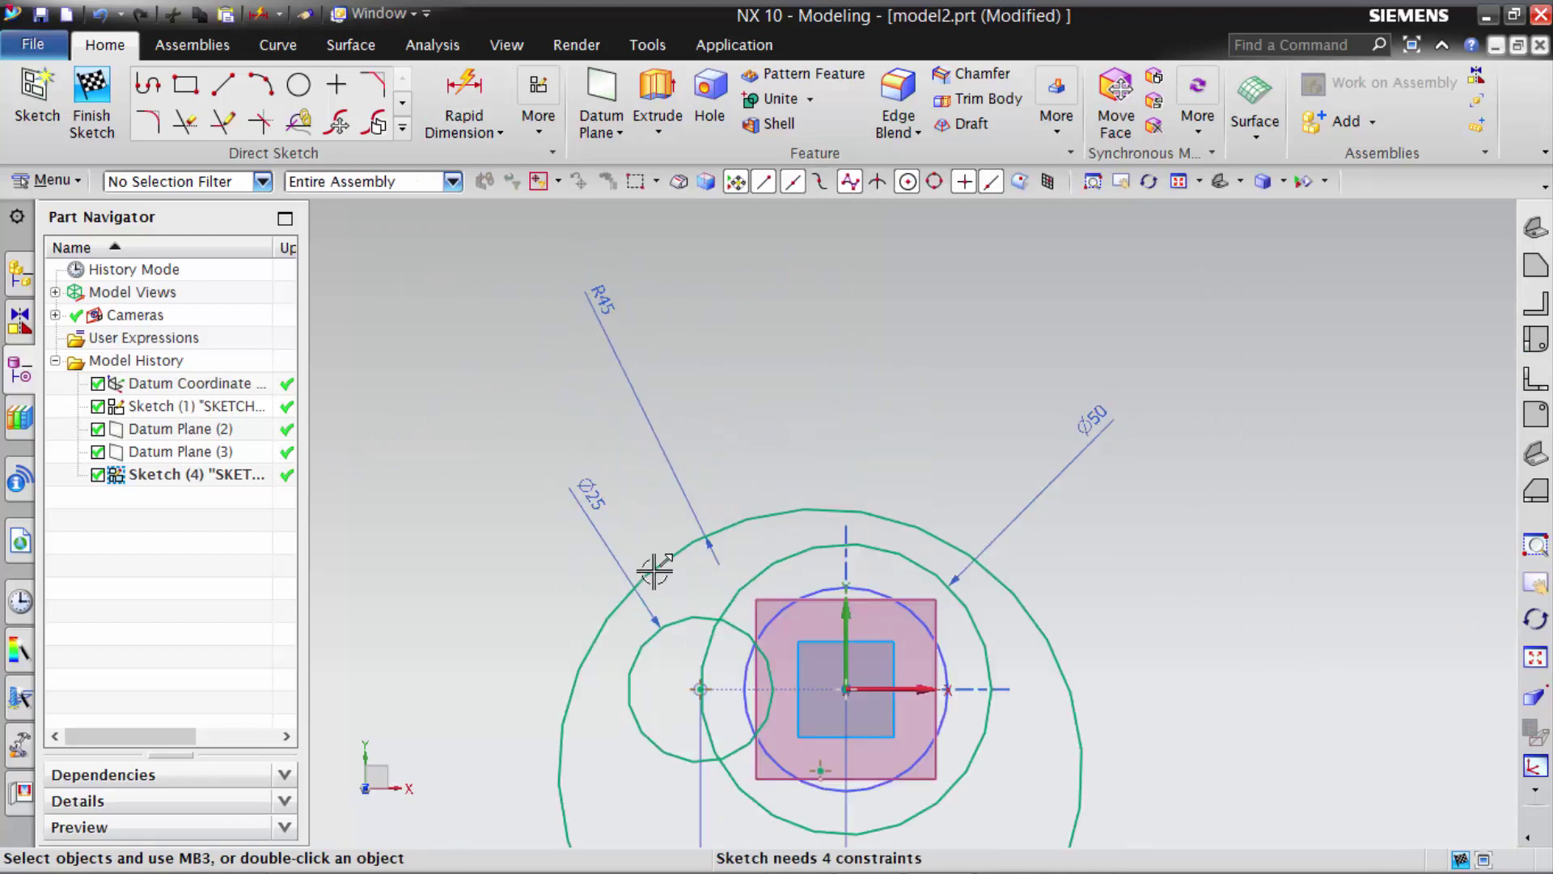
click(663, 619)
click(607, 597)
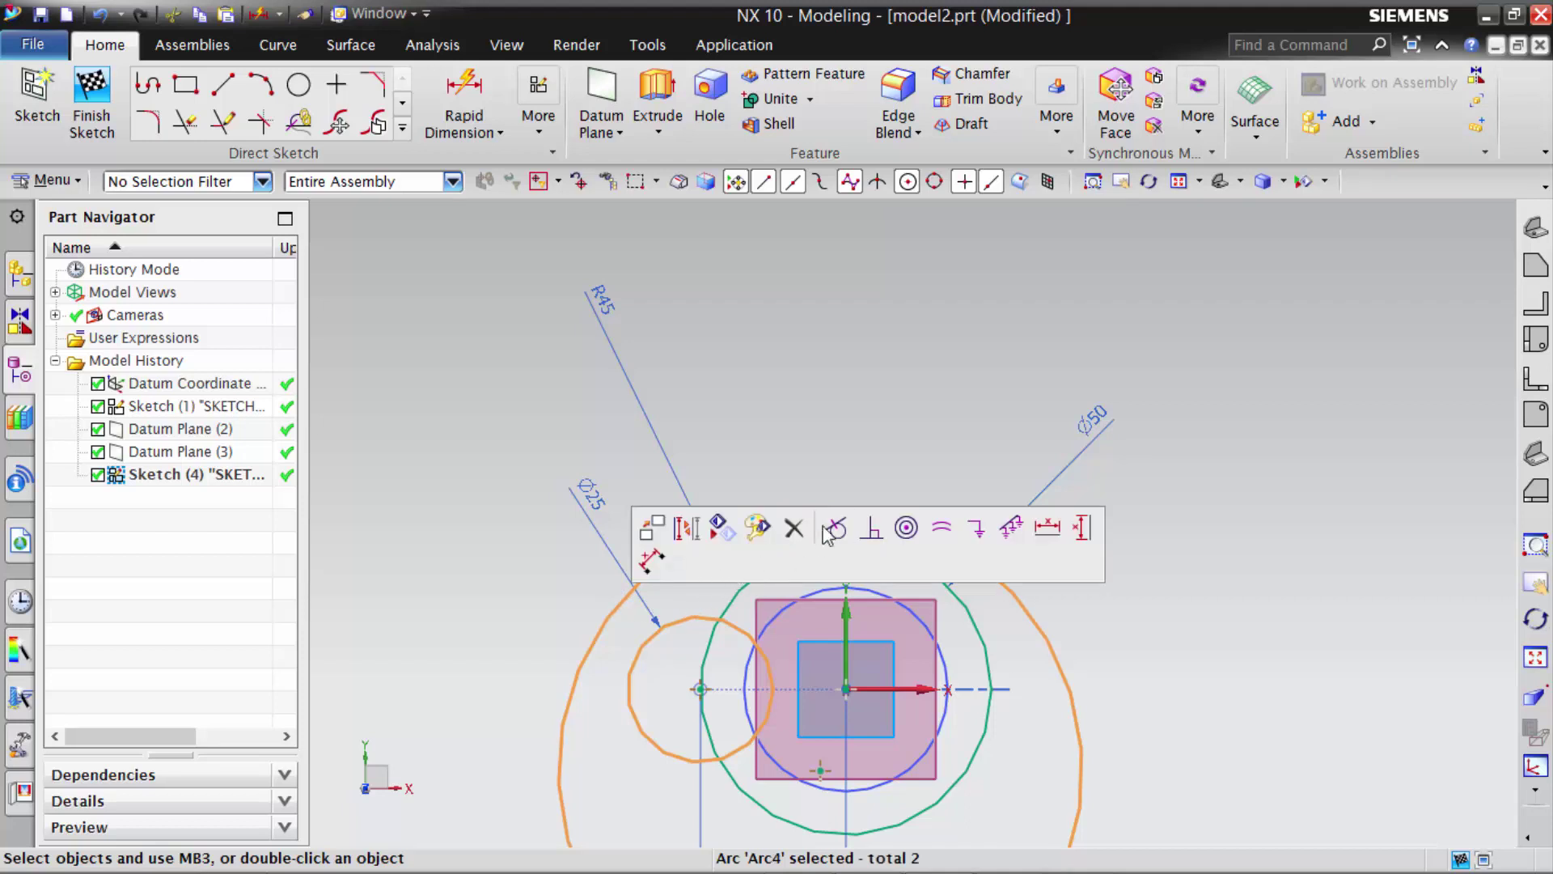
click(828, 536)
scroll(817, 555, up, 3)
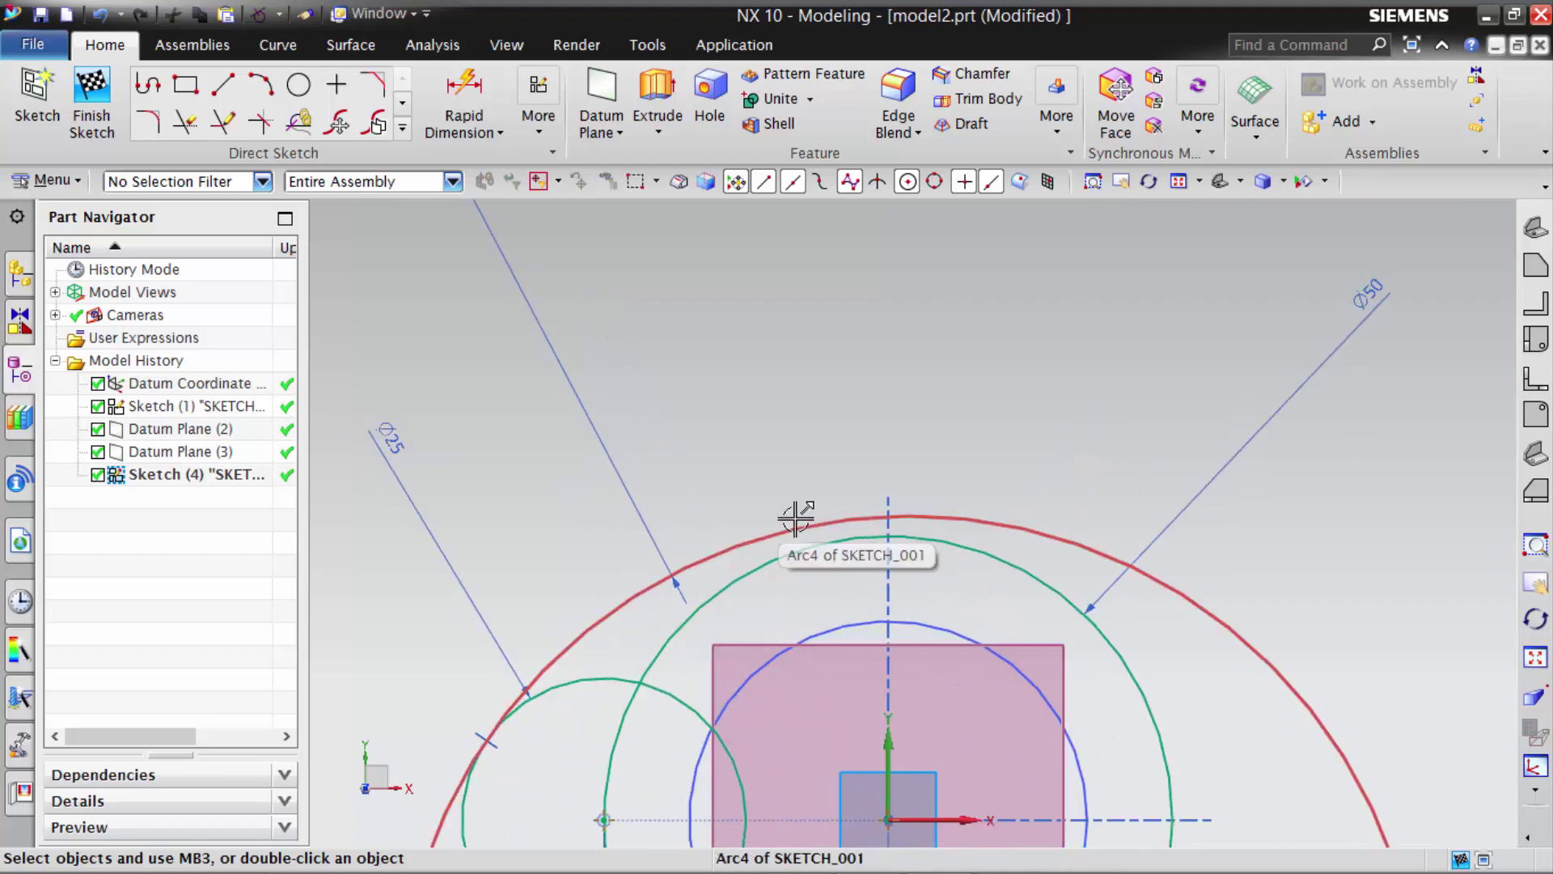
click(775, 553)
click(879, 553)
click(1002, 480)
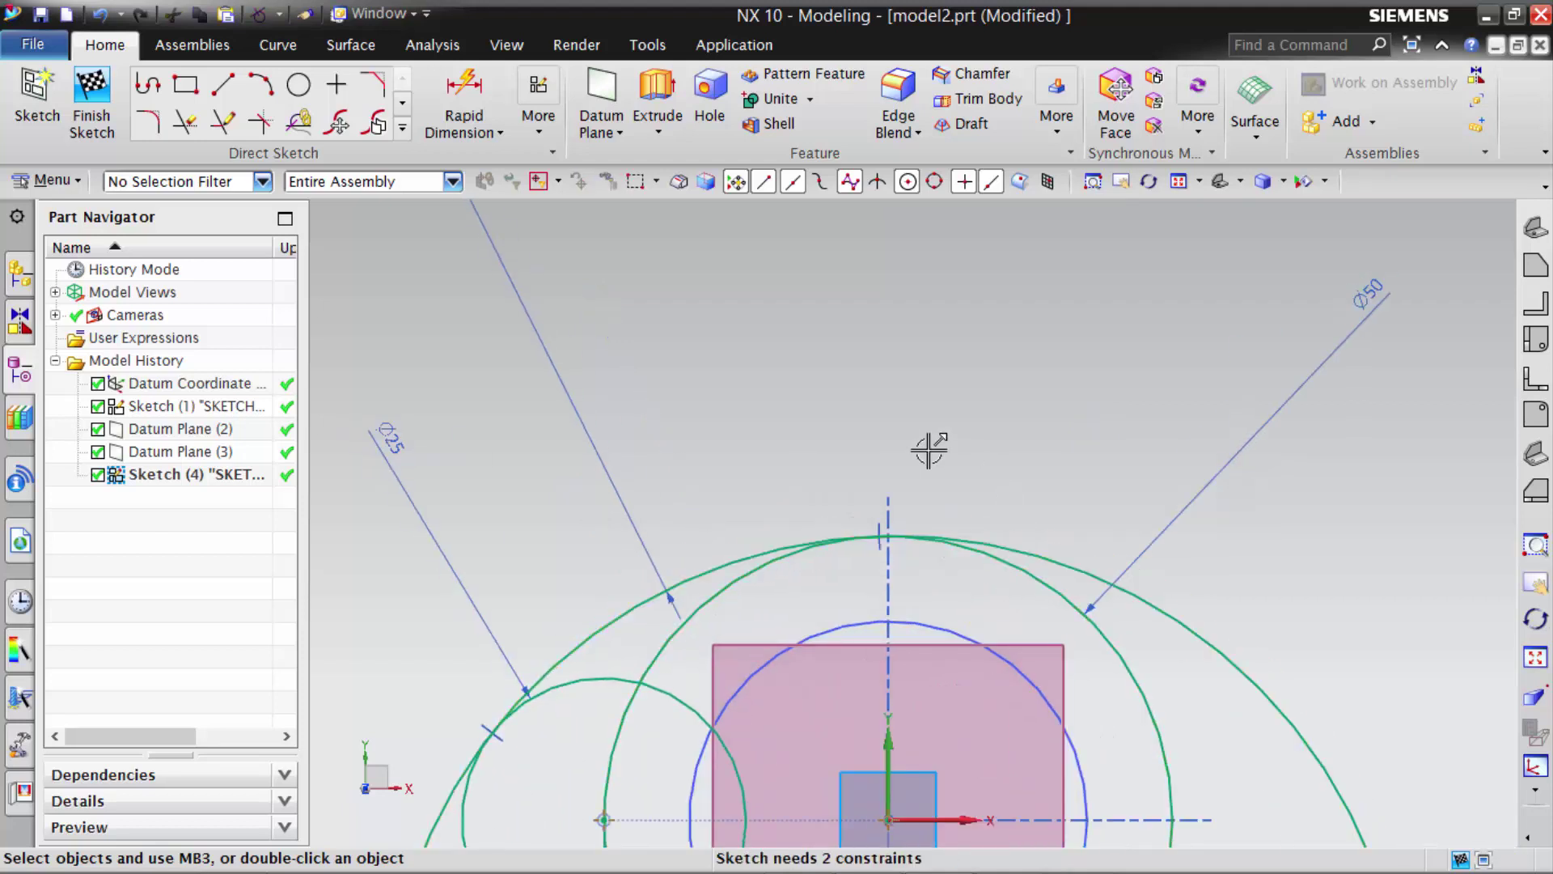
- Mirror the arc across the horizontal sketch axis
click(188, 121)
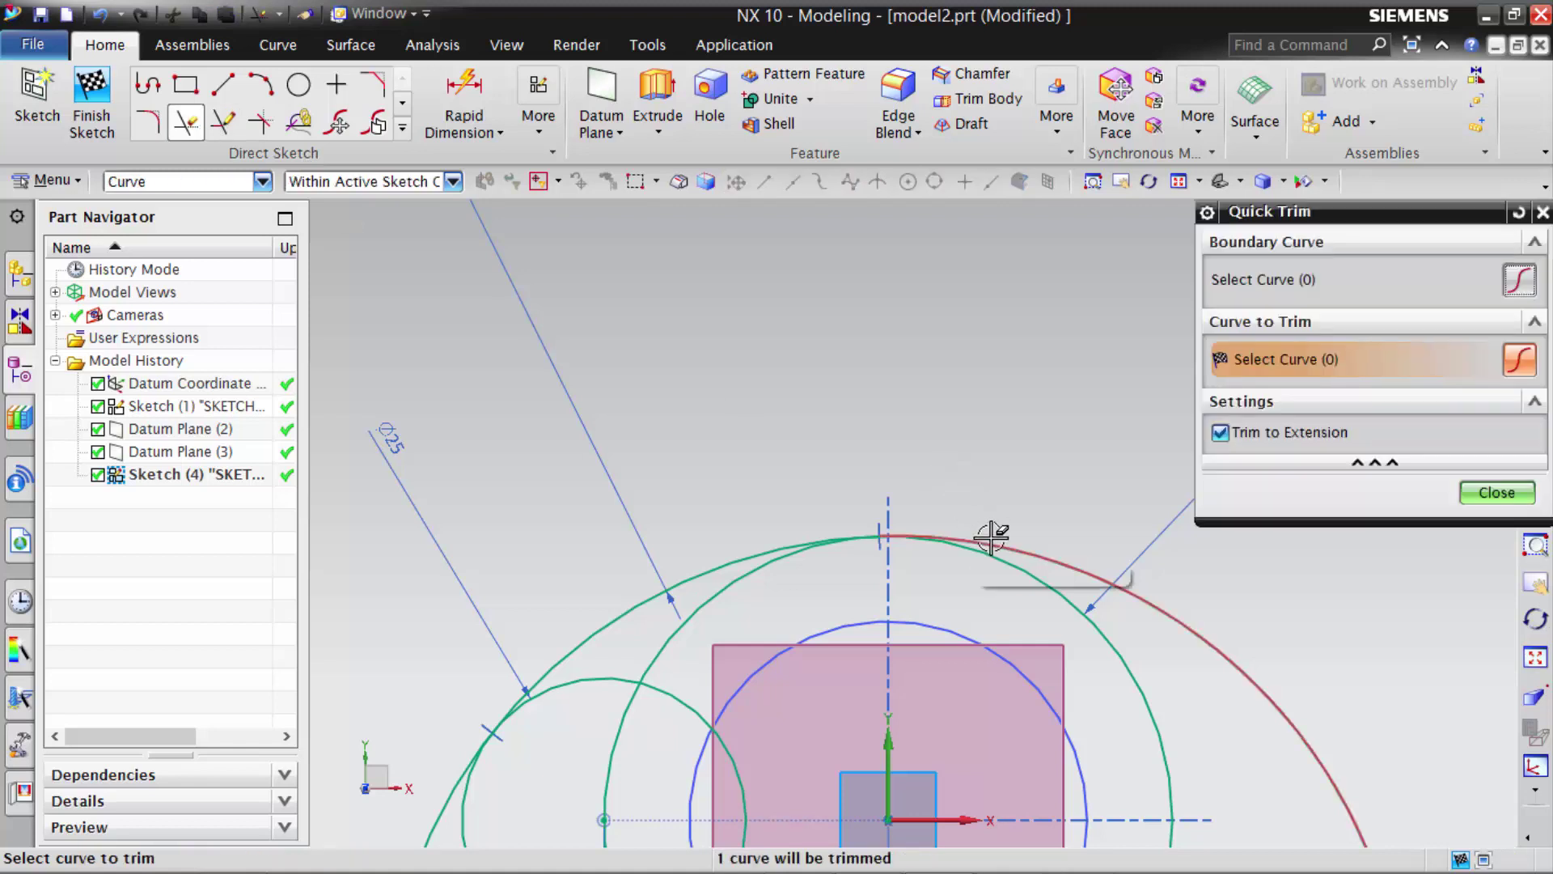
scroll(957, 499, up, 3)
scroll(884, 531, down, 5)
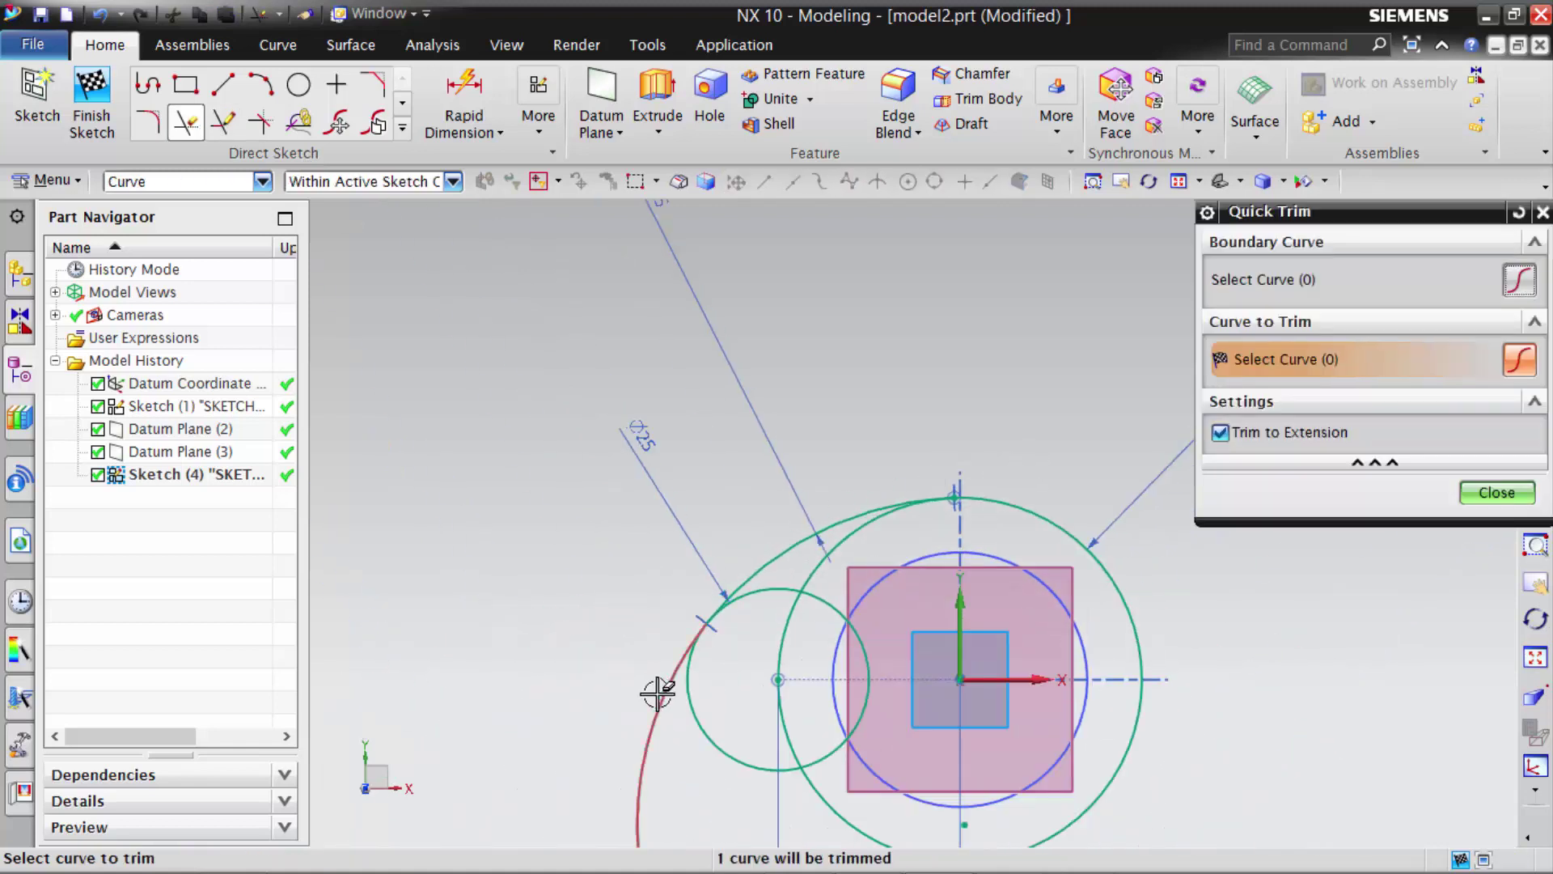
scroll(564, 456, down, 2)
click(1496, 492)
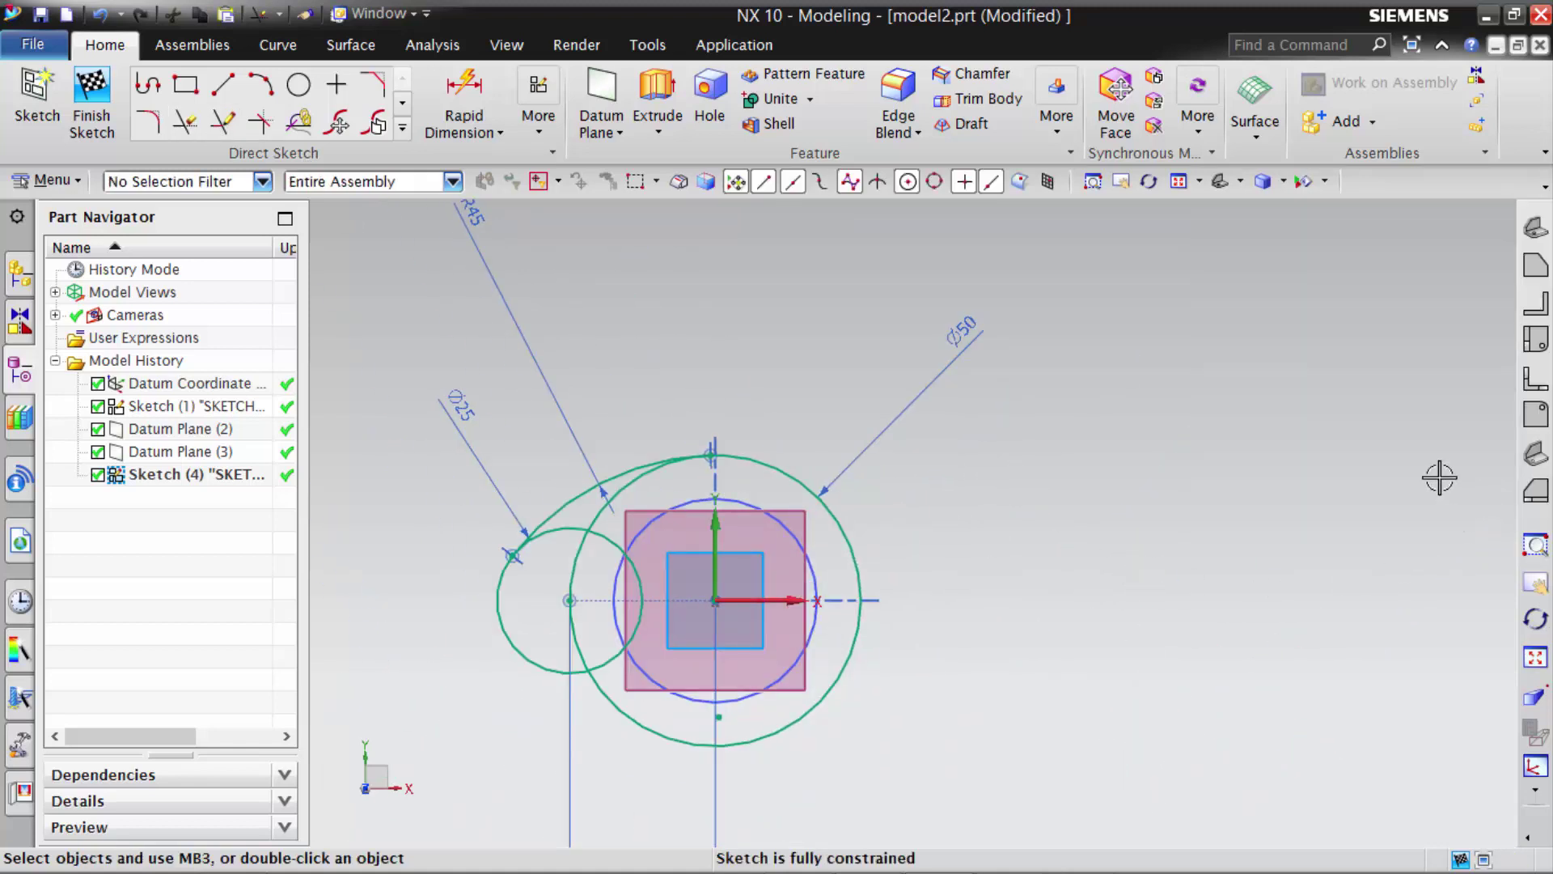
click(402, 127)
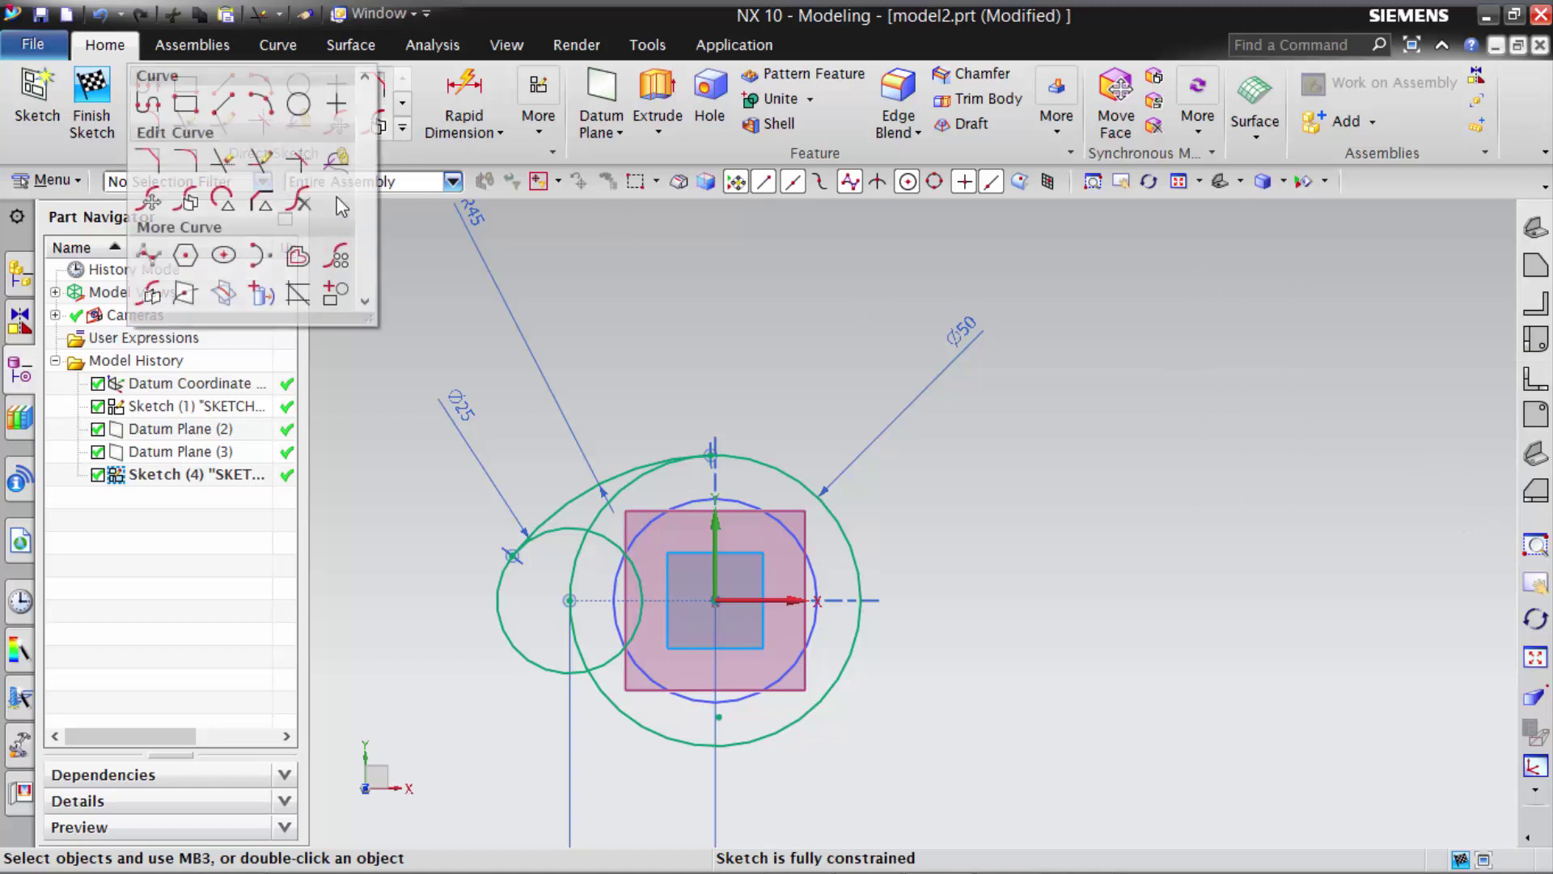
click(151, 293)
scroll(567, 518, up, 1)
click(574, 509)
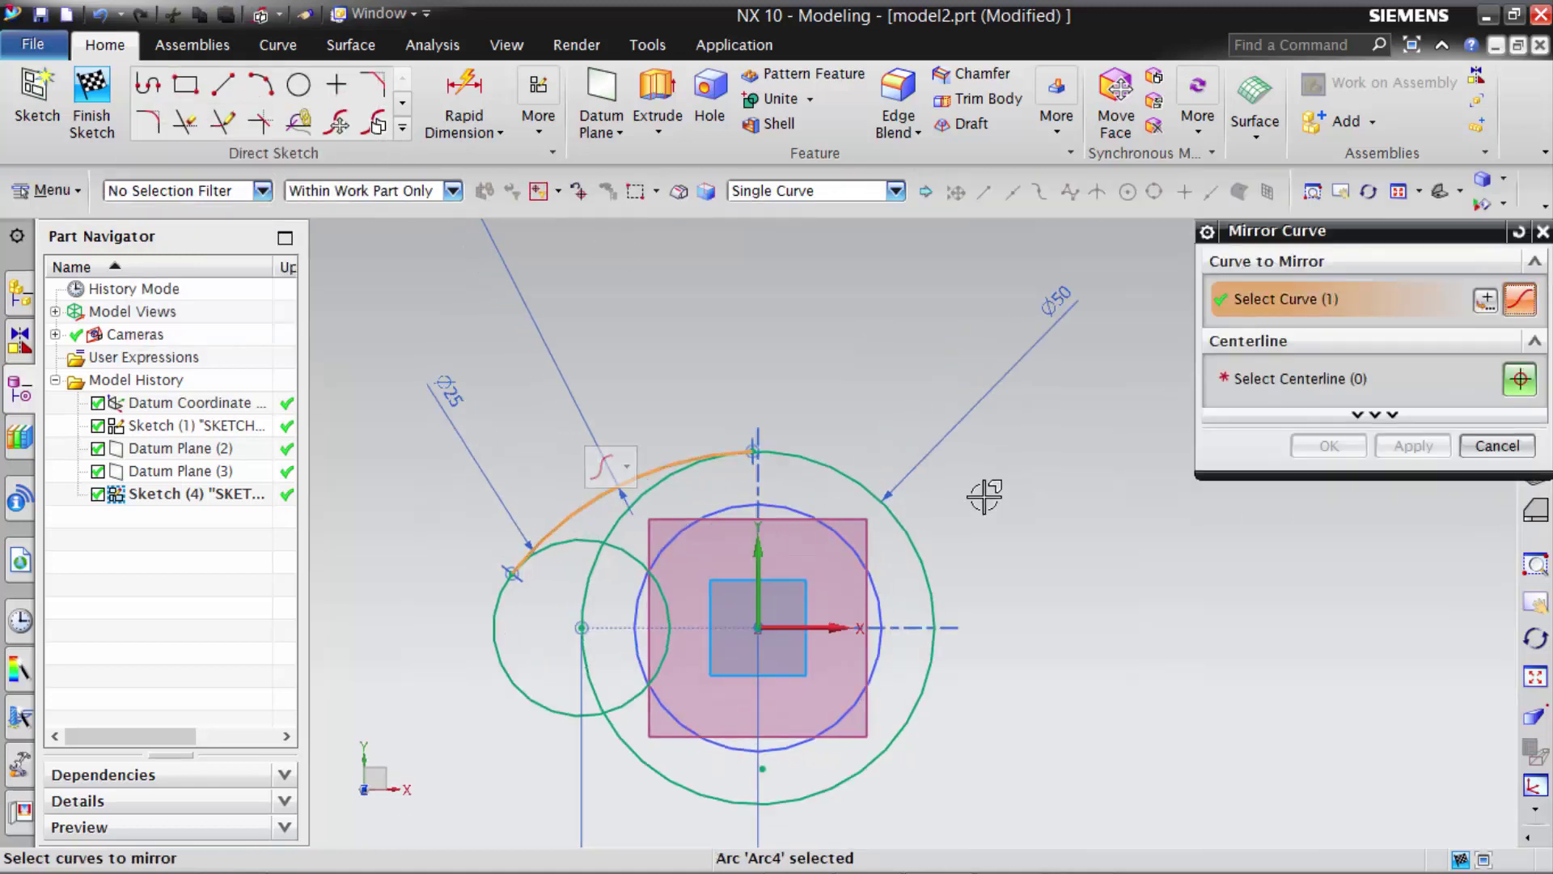
click(1294, 378)
click(842, 625)
click(1326, 446)
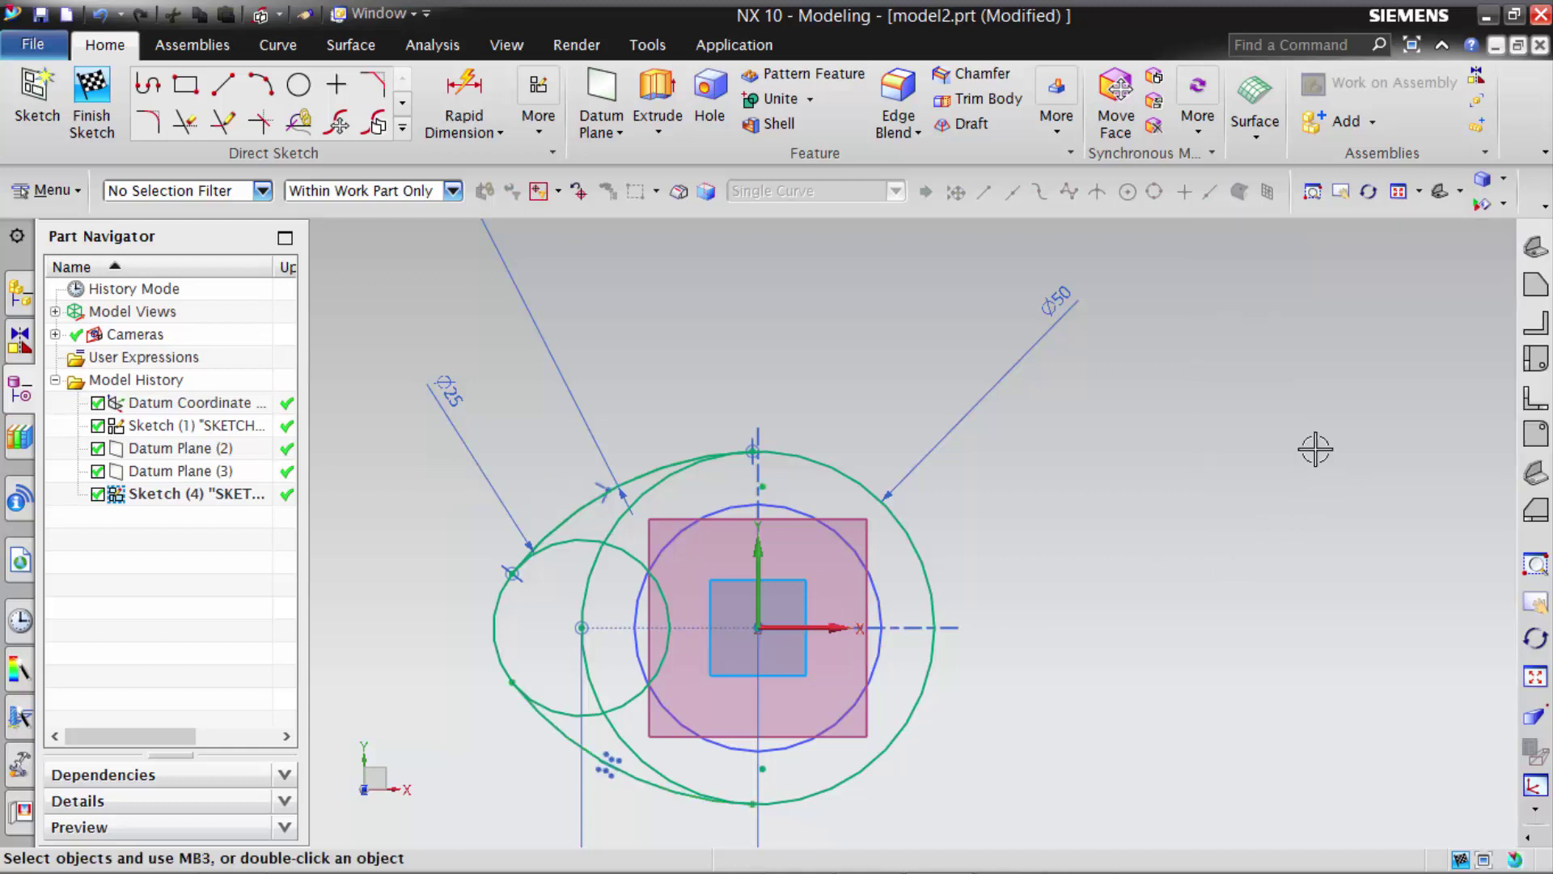
- Quick Trim the leftover segments into a closed egg outline and finish the sketch
click(185, 121)
scroll(667, 528, up, 1)
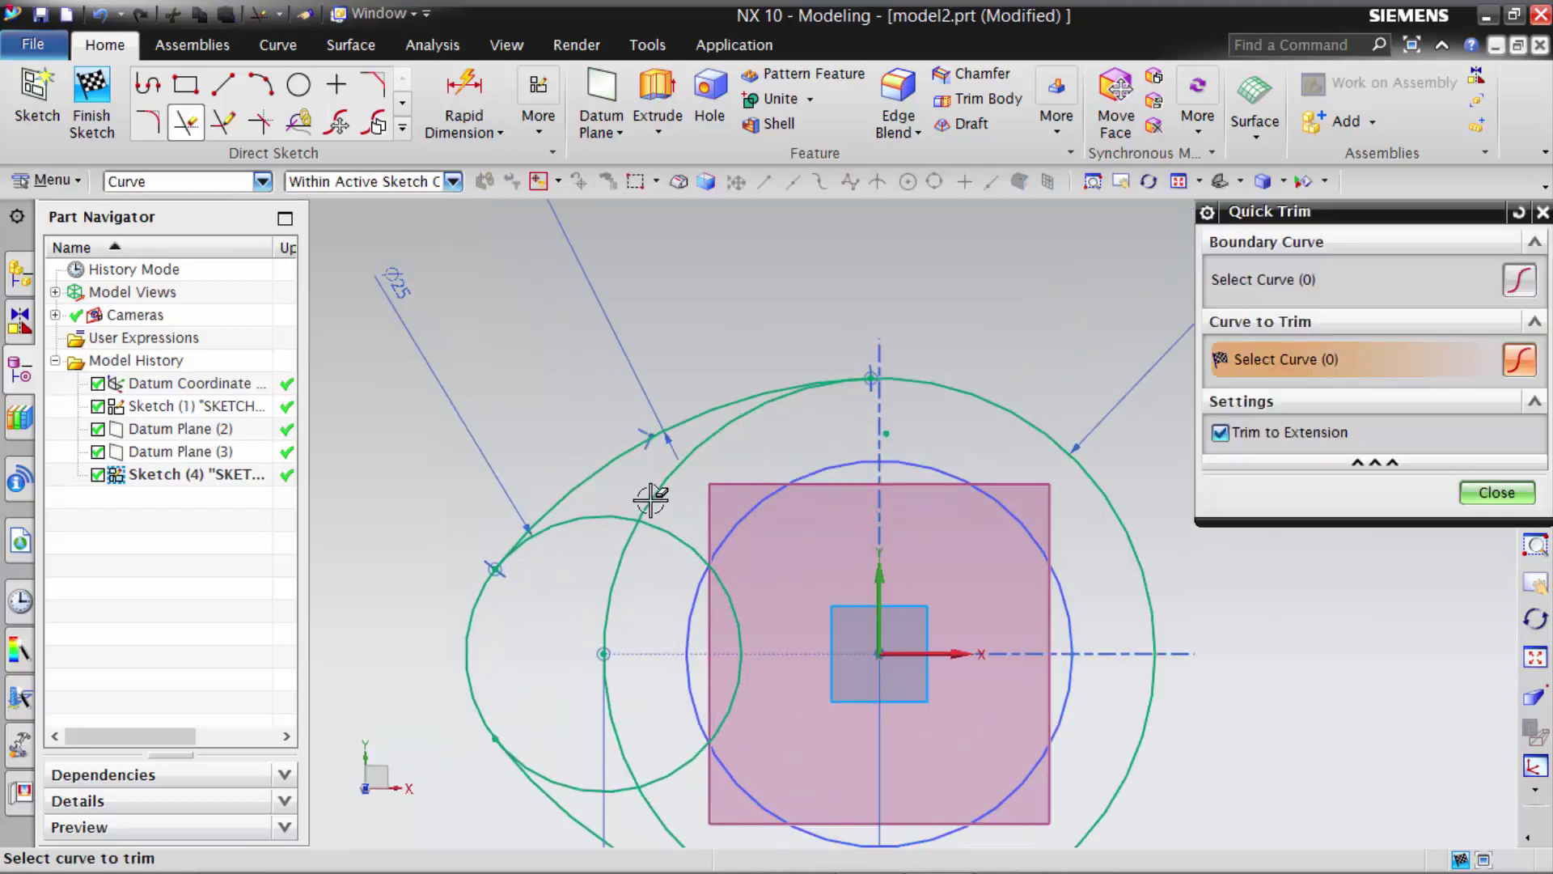
drag(680, 502, 703, 548)
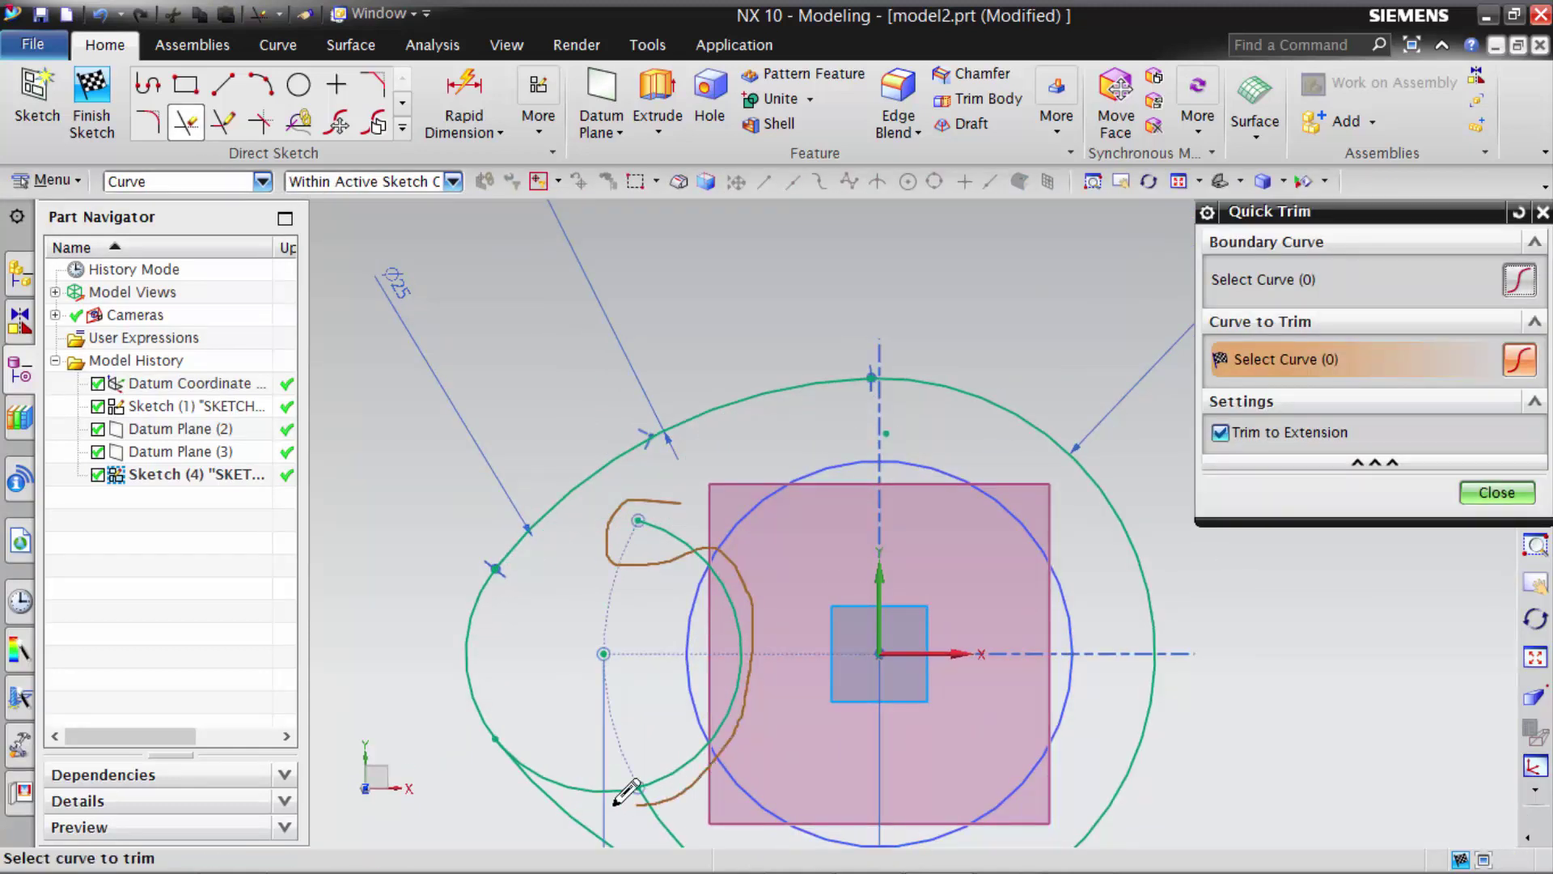
drag(614, 797, 623, 789)
scroll(628, 666, down, 2)
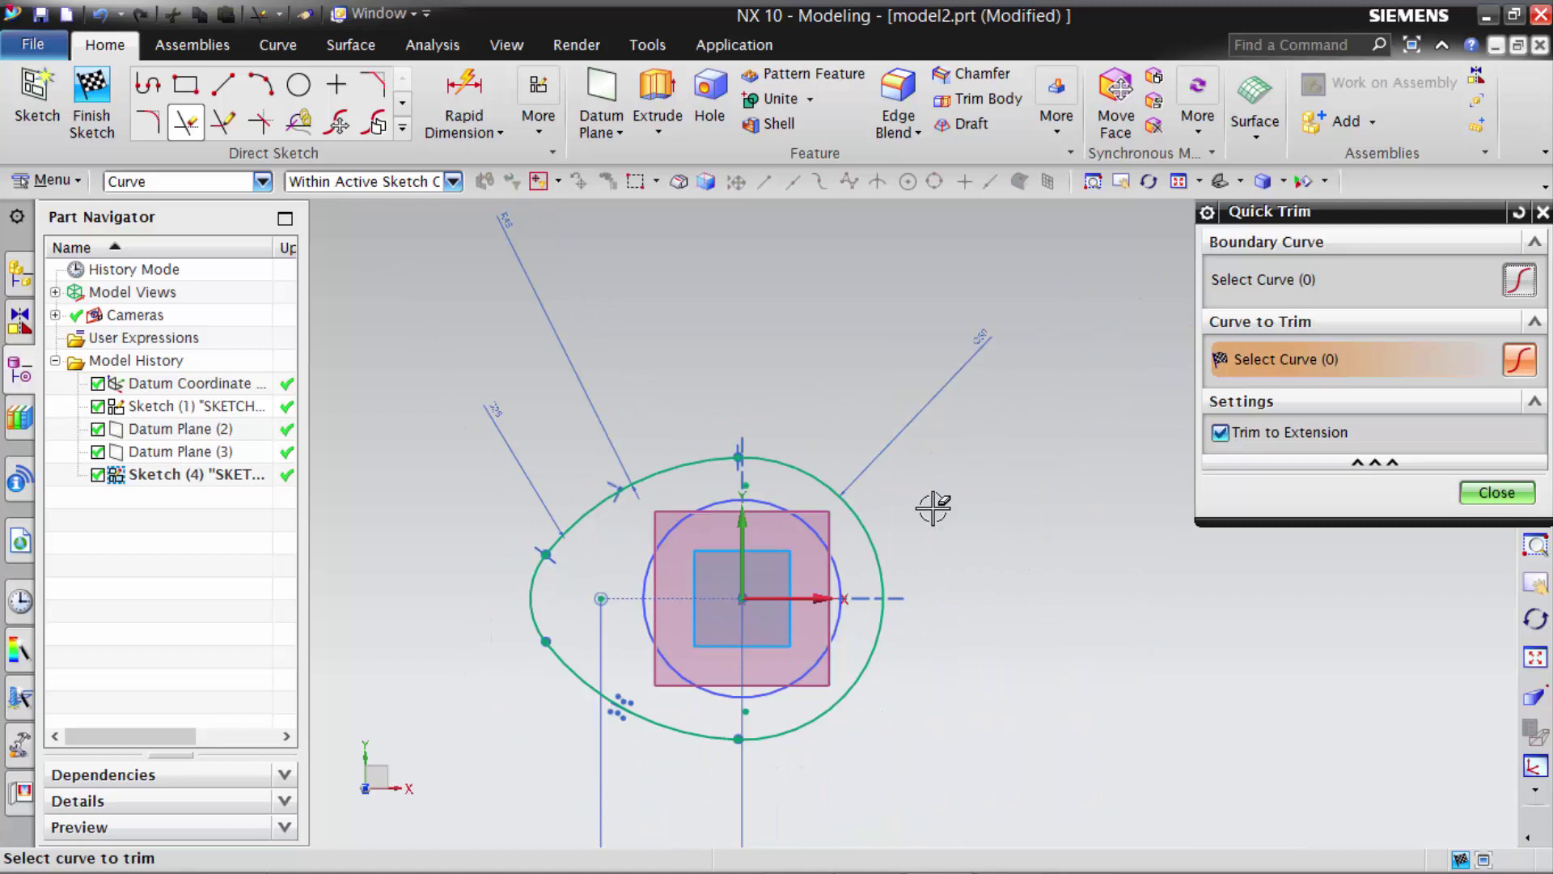
click(1496, 492)
click(120, 126)
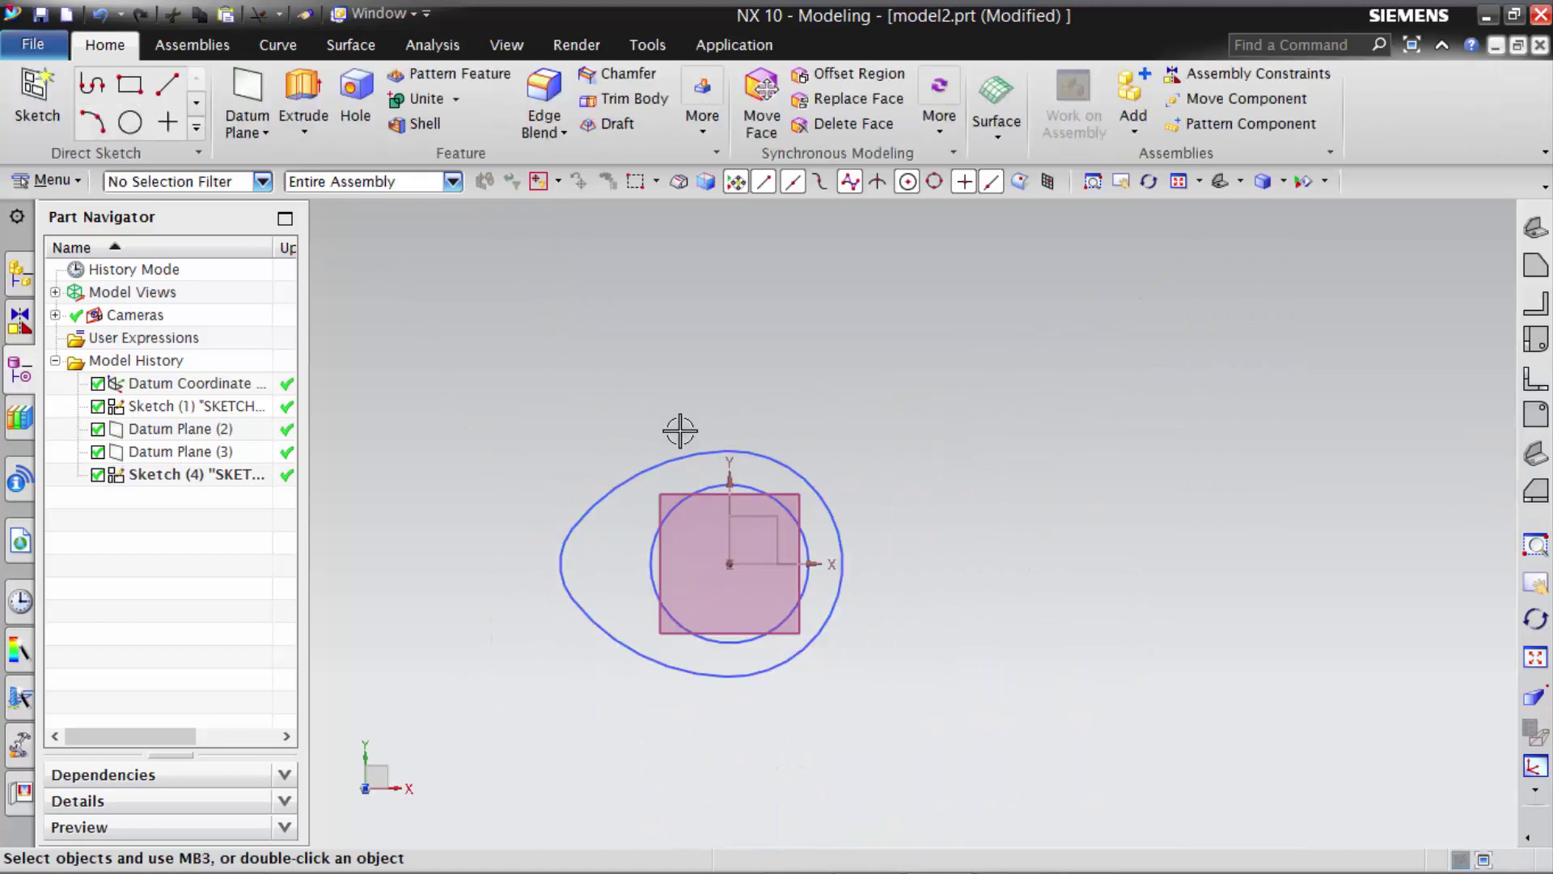
- Copy Sketch (4) and paste it as a new Sketch (5) feature
middle_drag(676, 433, 328, 494)
right_click(215, 484)
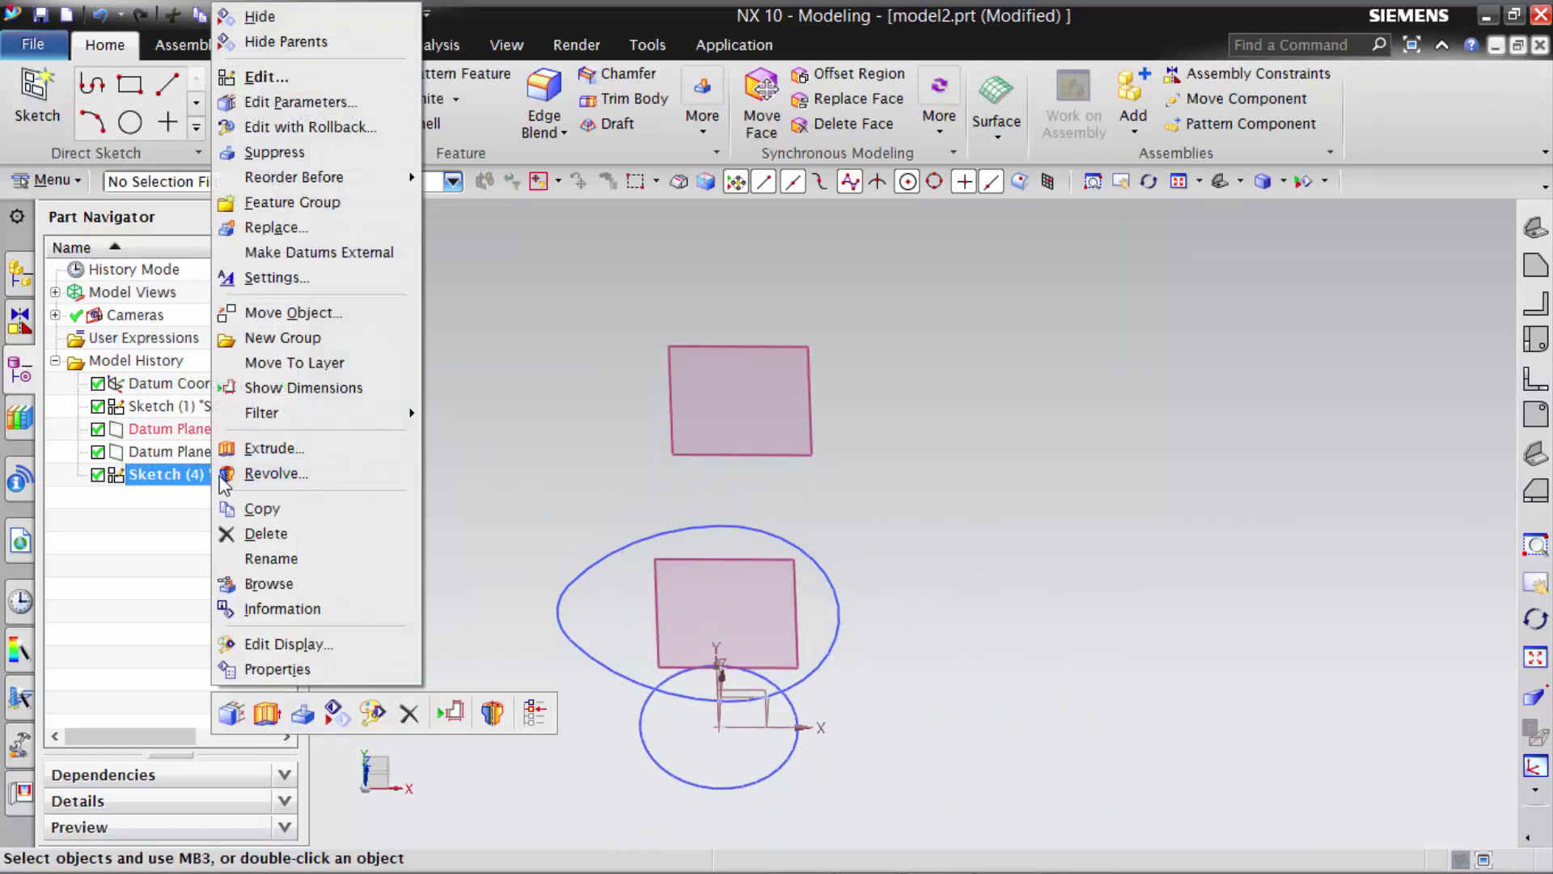
click(258, 511)
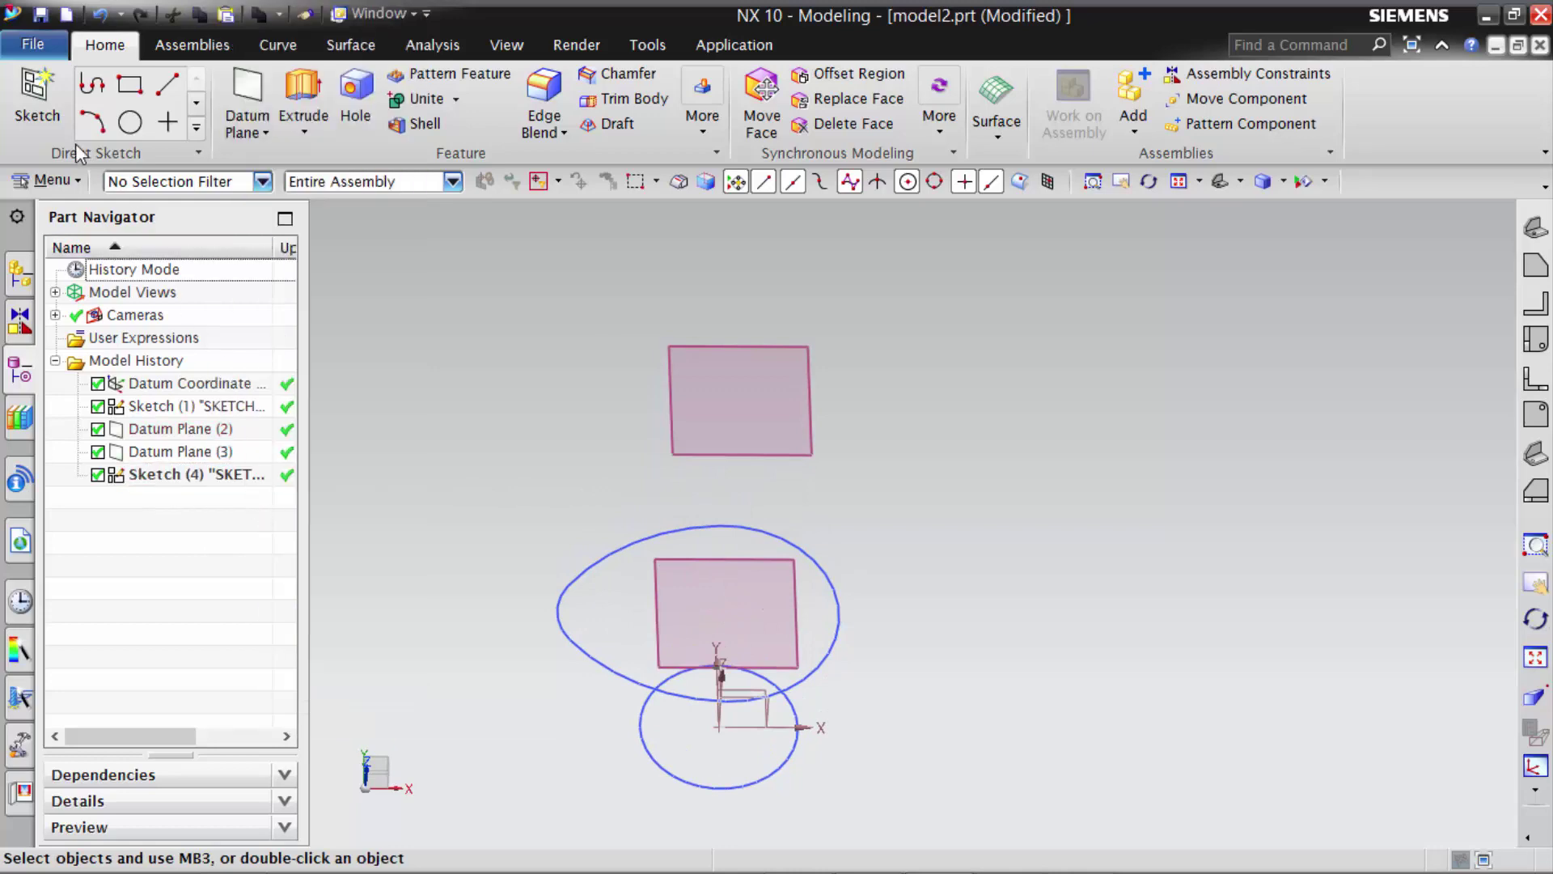
click(47, 183)
mouse_move(55, 234)
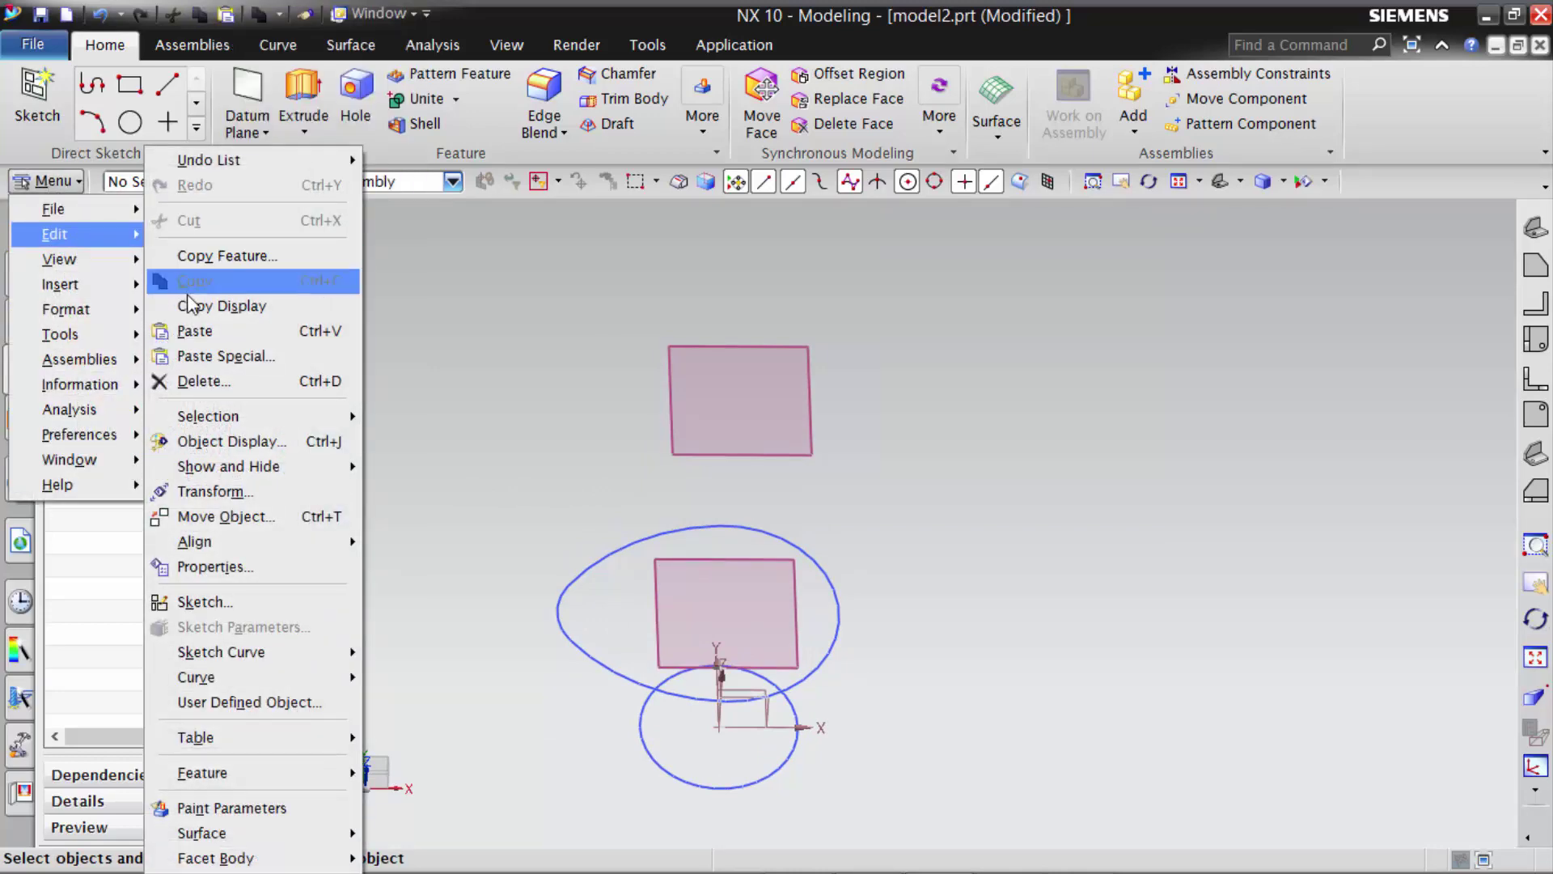
click(194, 330)
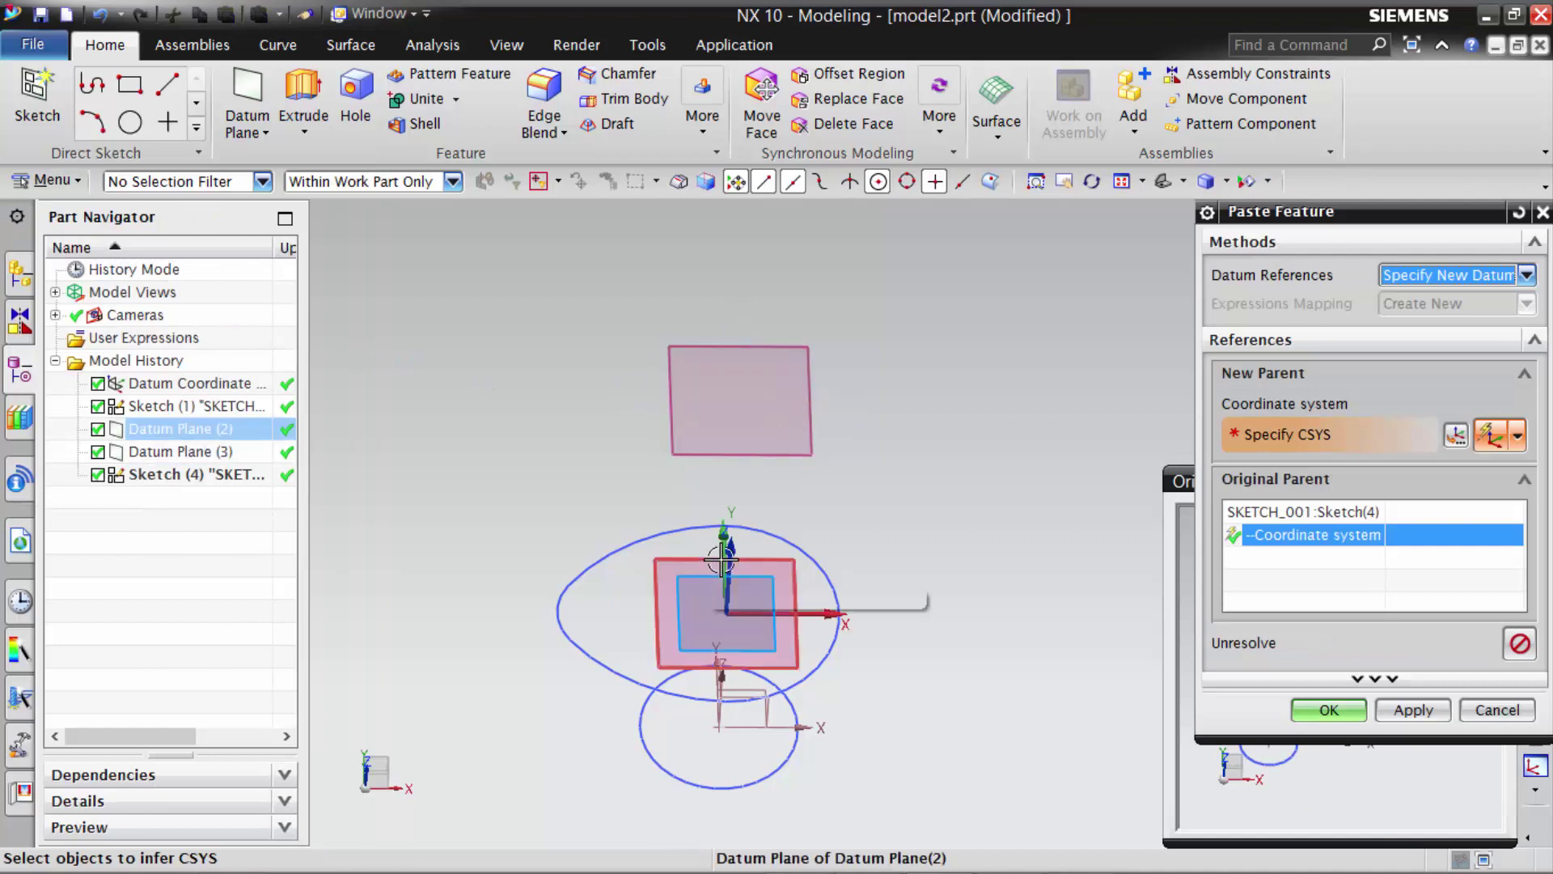
click(1359, 710)
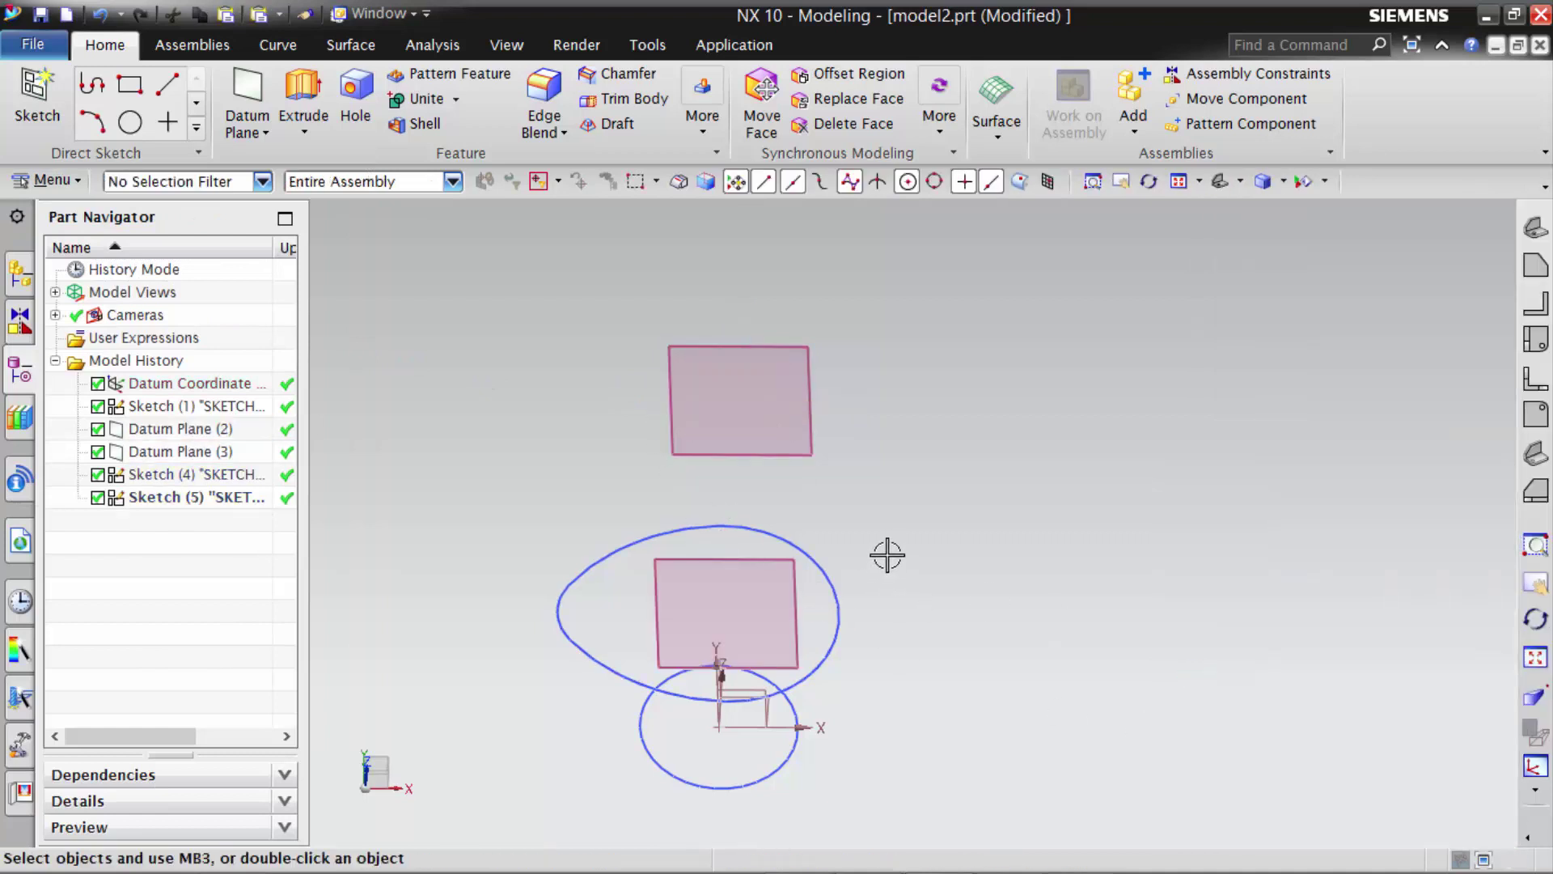
mouse_move(888, 555)
middle_down()
mouse_move(902, 528)
mouse_move(435, 491)
middle_up()
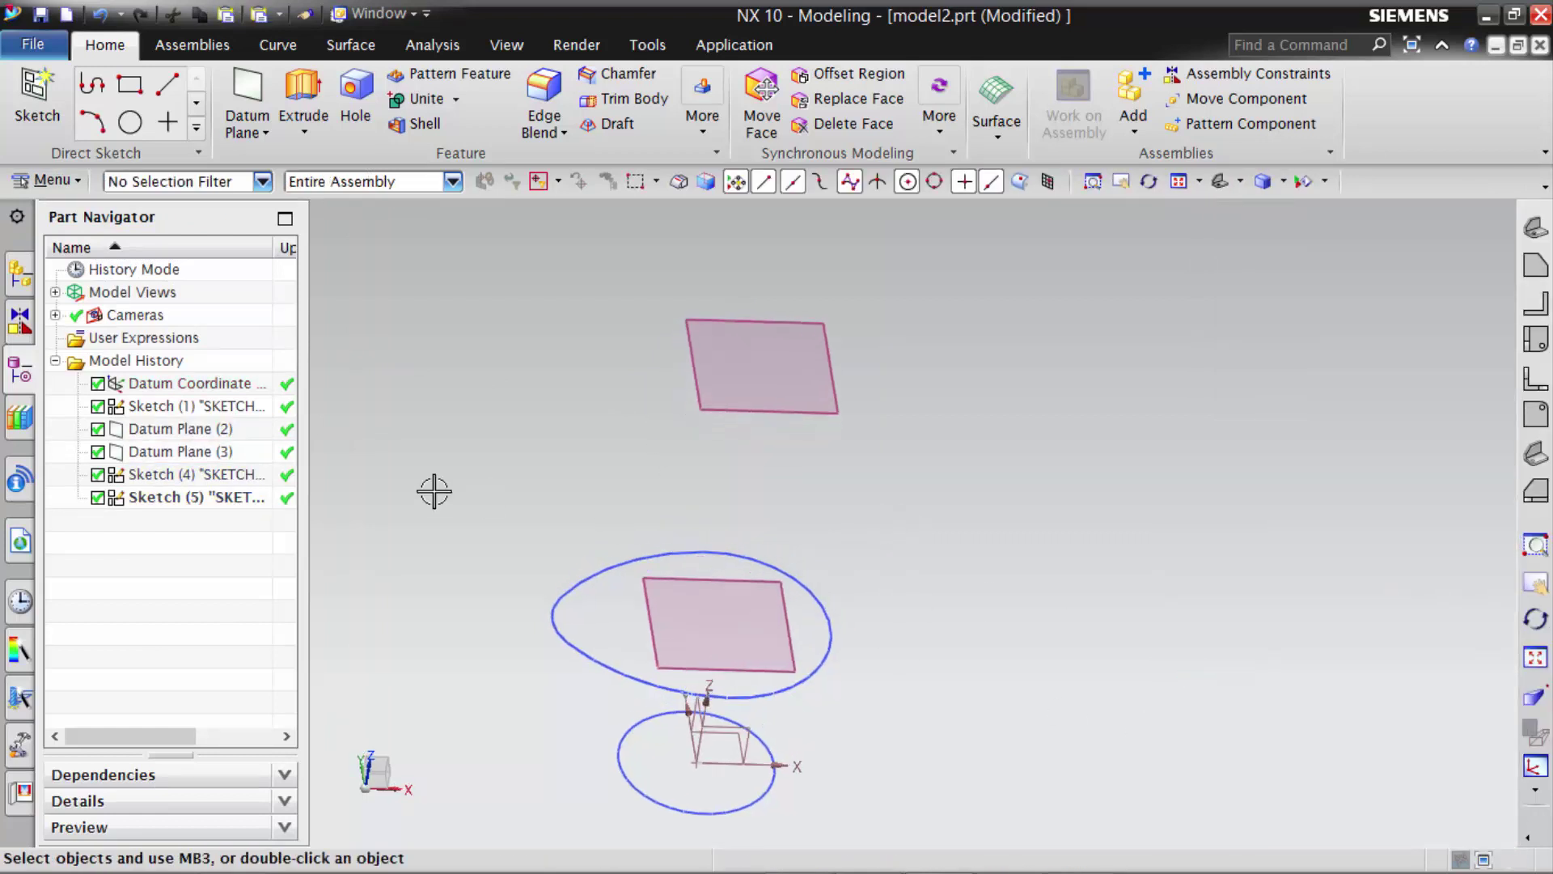
- Reattach Sketch (5) onto the upper datum plane, Datum Plane (3)
double_click(245, 499)
click(552, 126)
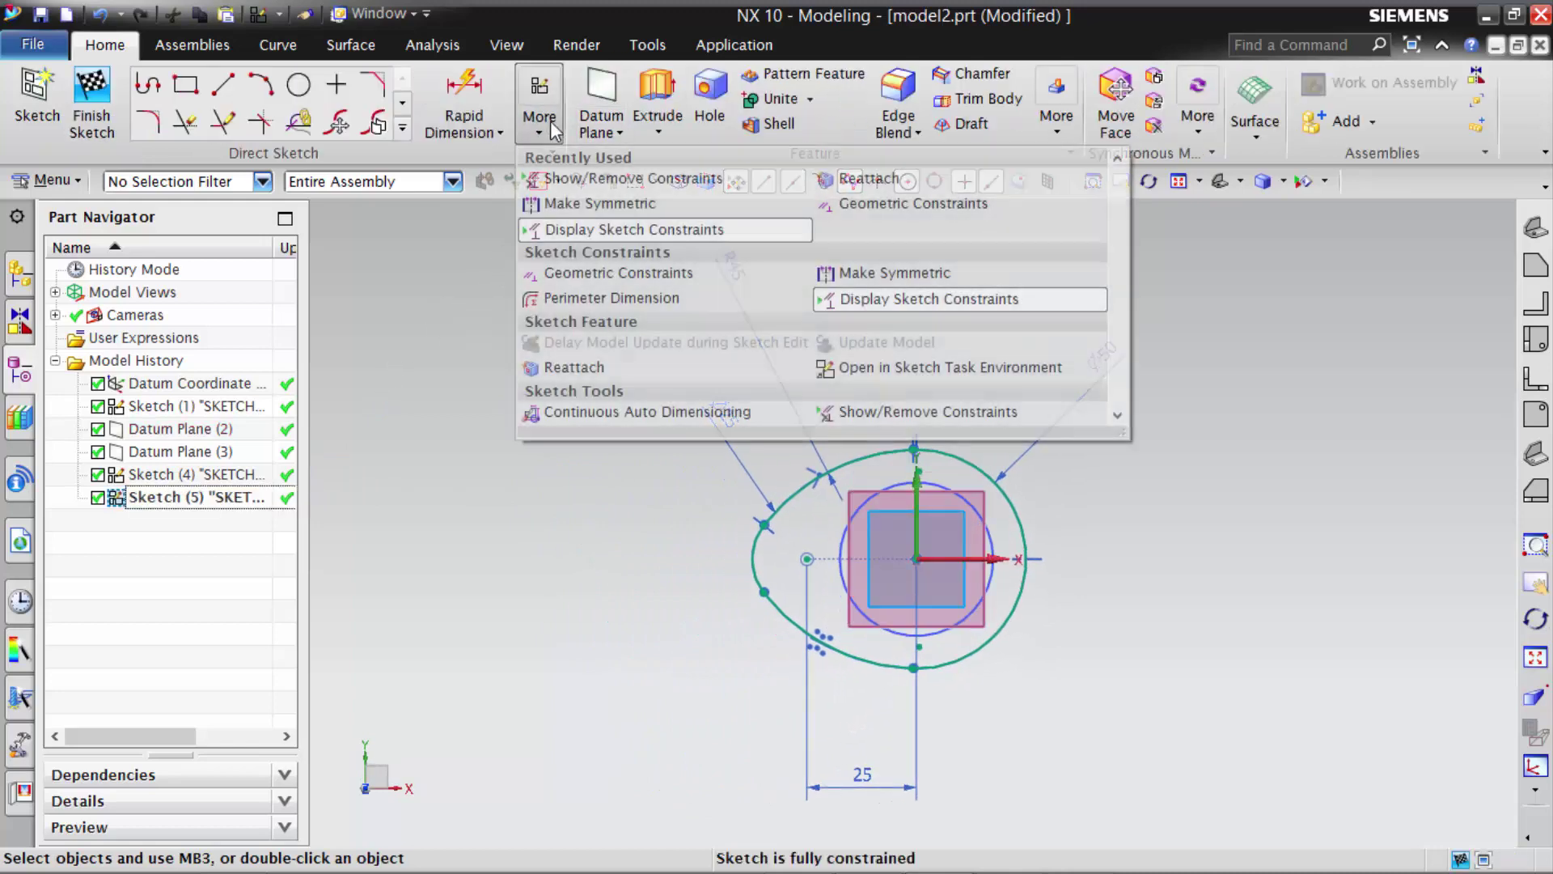
click(572, 367)
mouse_move(875, 391)
middle_down()
mouse_move(883, 329)
mouse_move(920, 344)
middle_up()
click(921, 344)
click(1430, 710)
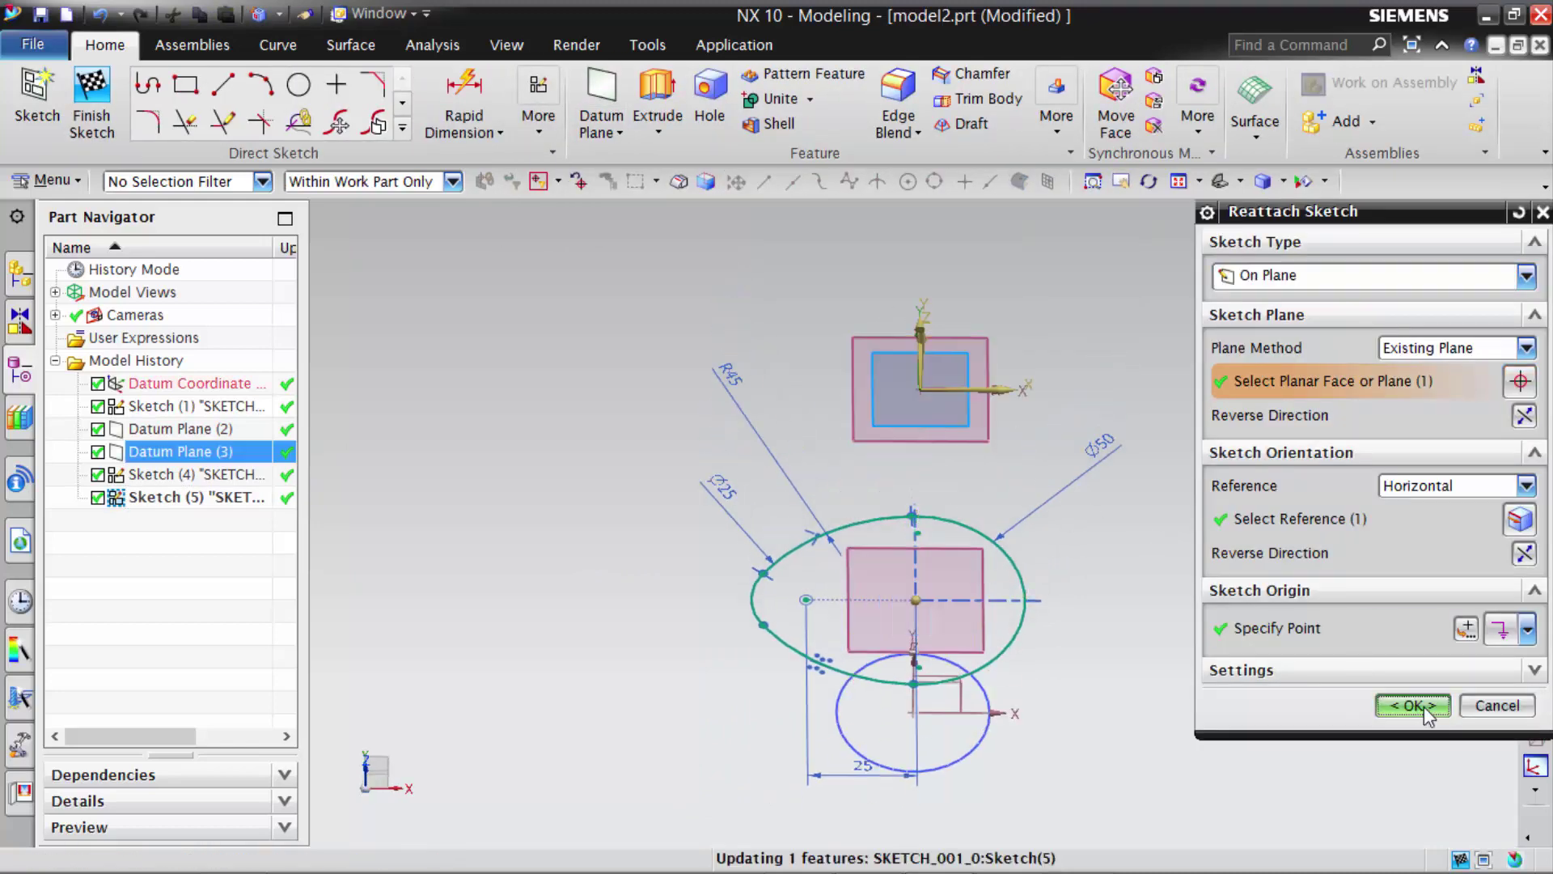
- Change its dimensions to Ø60, a 35 offset and R60
double_click(1118, 358)
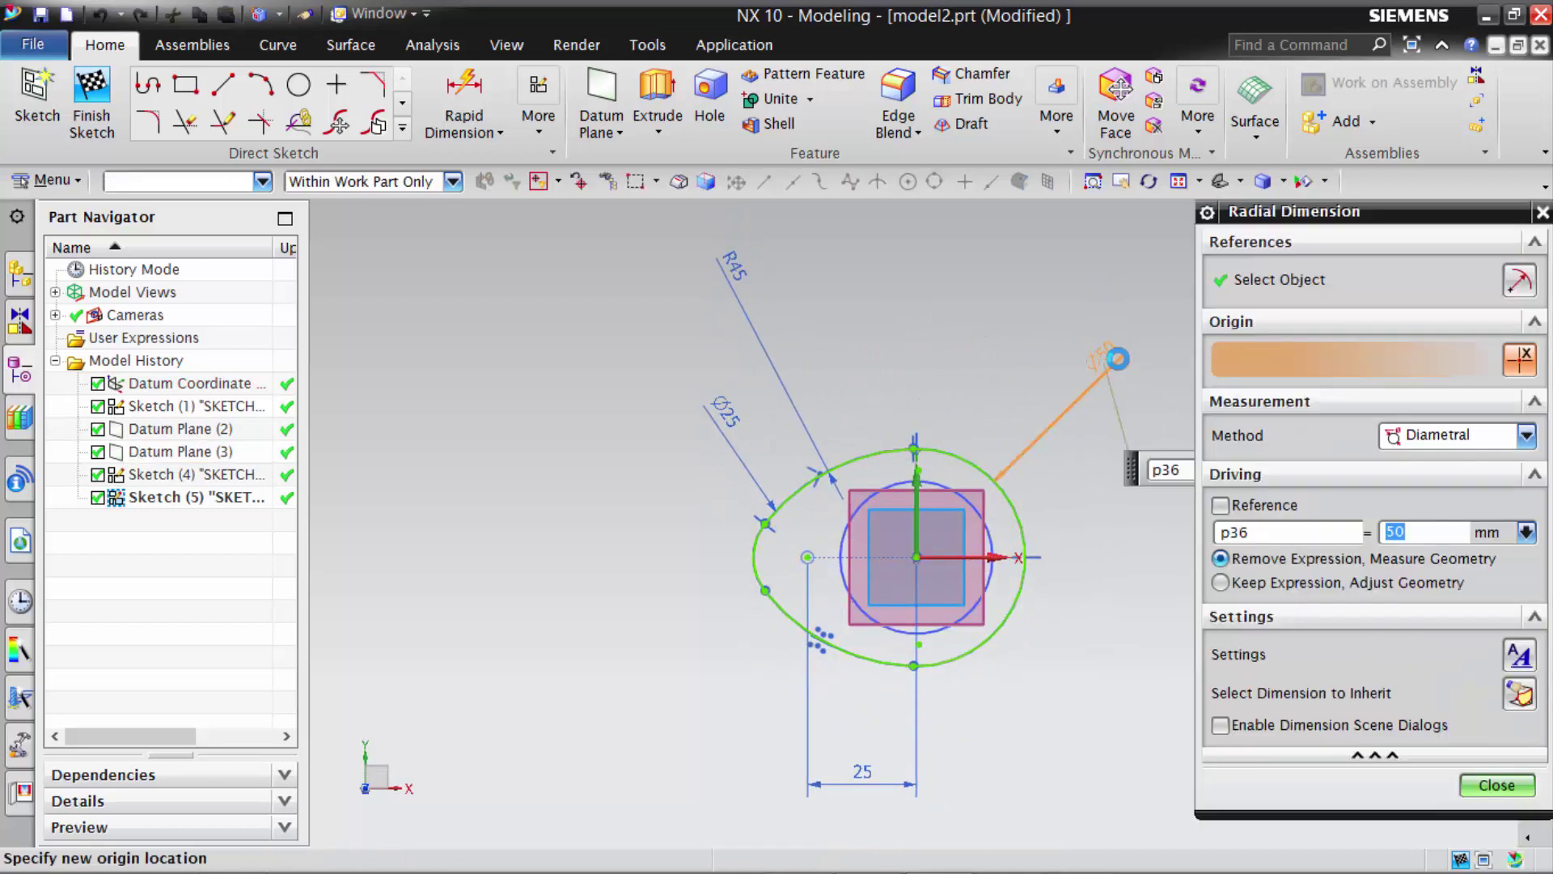
text(60)
key(Return)
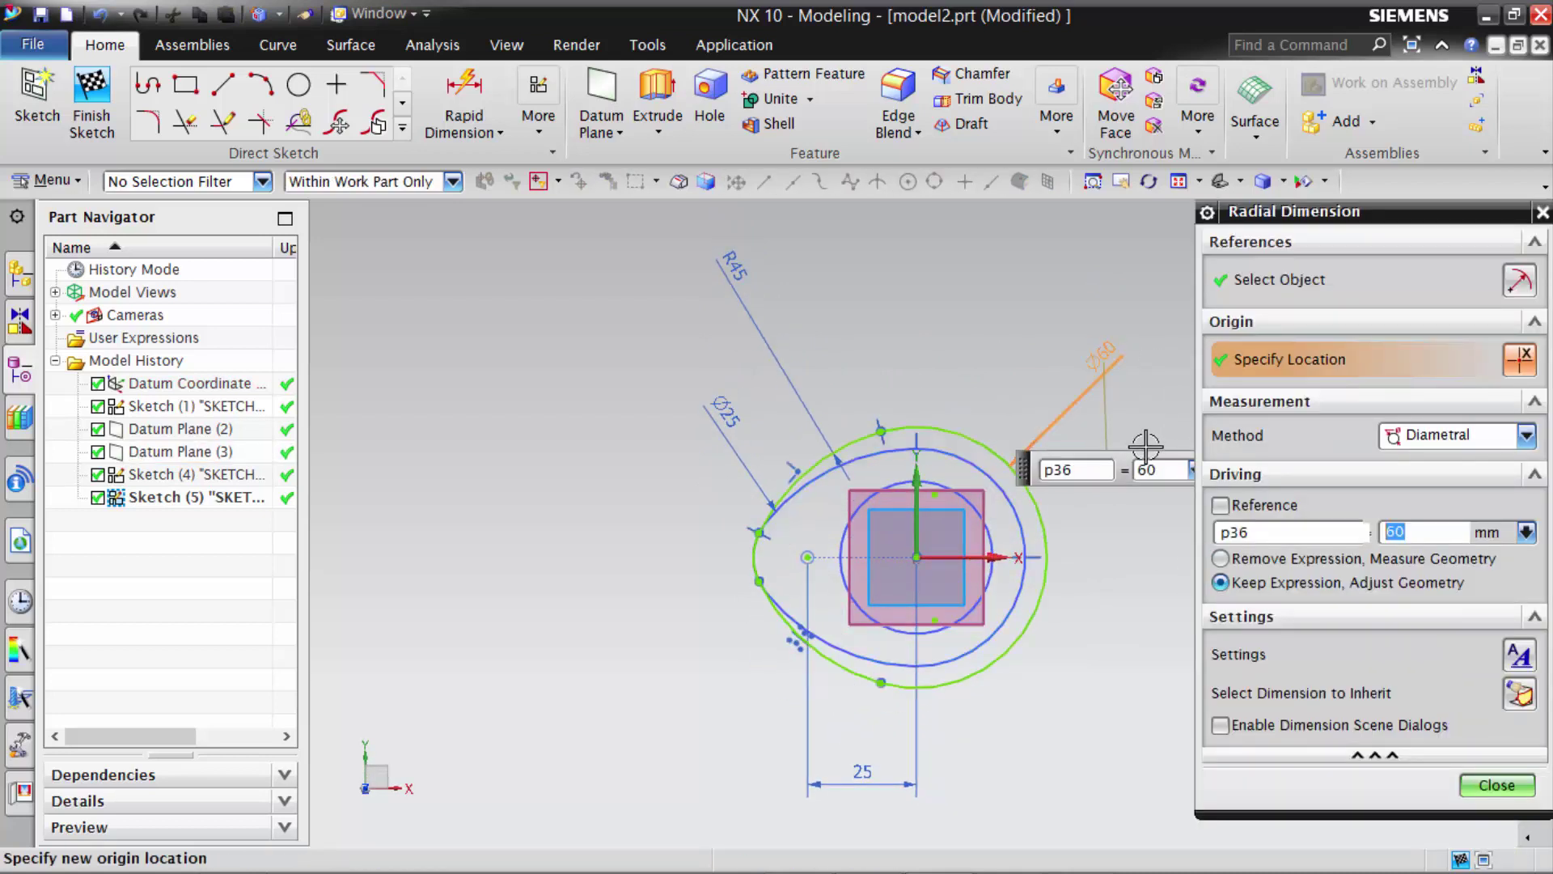
middle_click(867, 773)
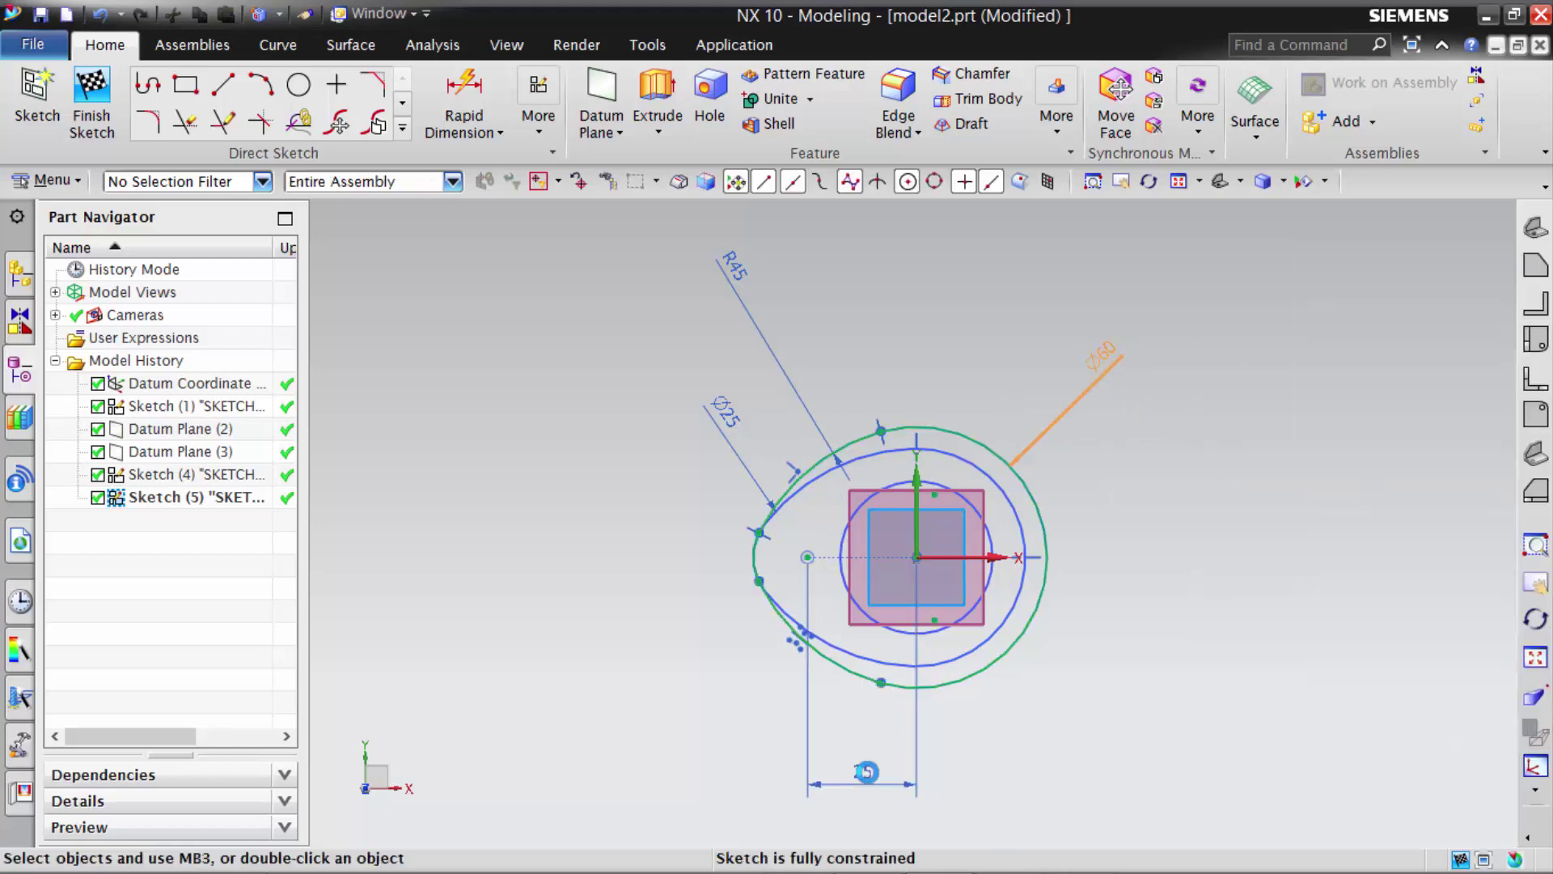
double_click(867, 772)
text(35)
key(Return)
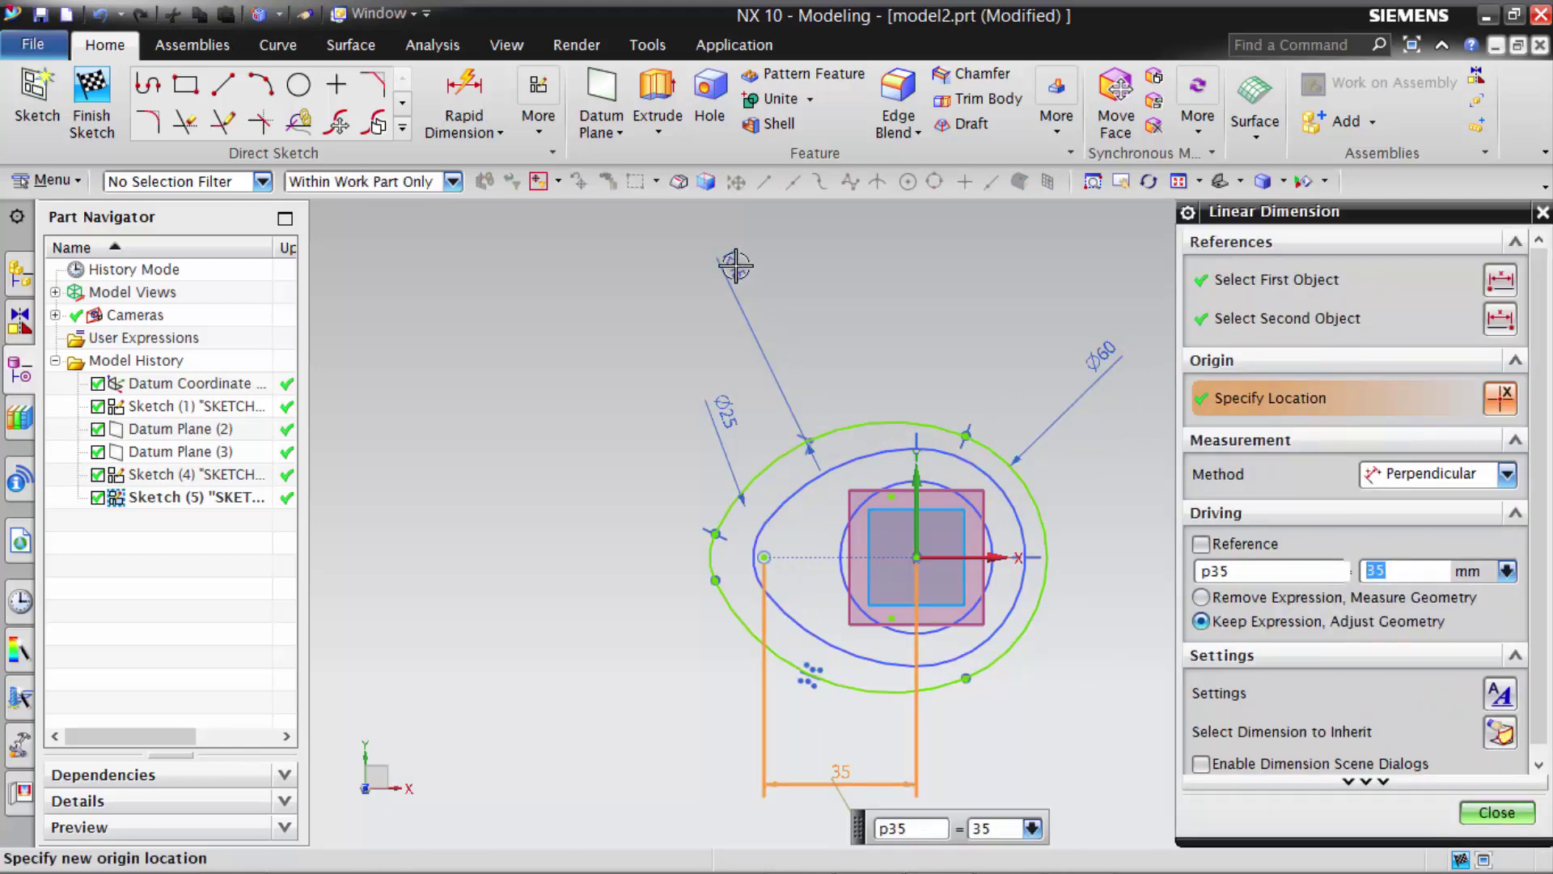
middle_click(736, 266)
double_click(735, 265)
key(Return)
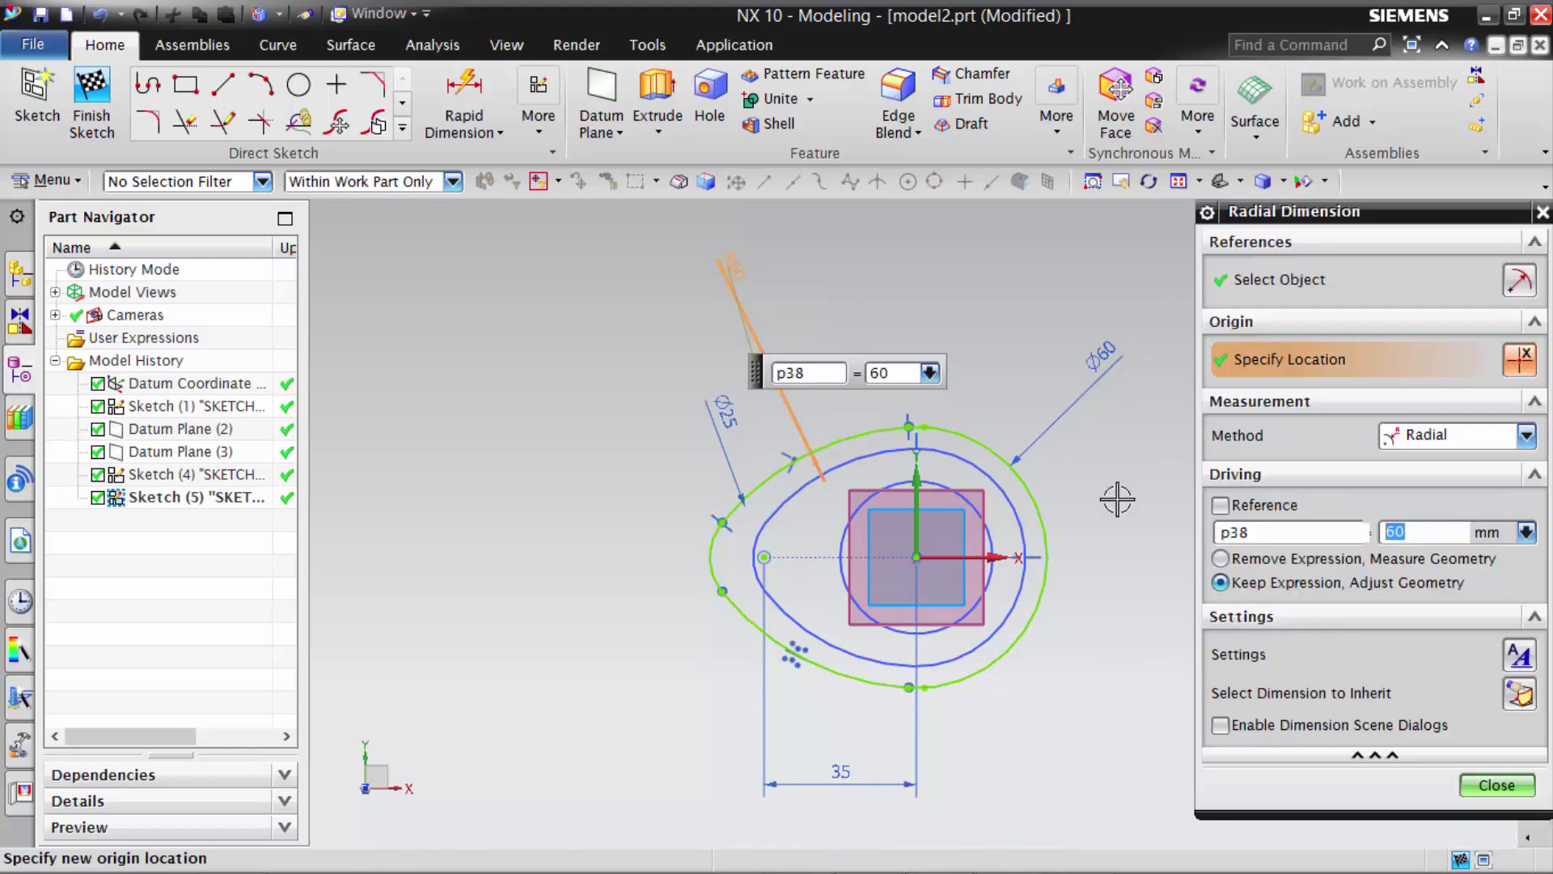
click(1494, 796)
- Finish the enlarged sketch and add an intersection point on the top profile
click(125, 129)
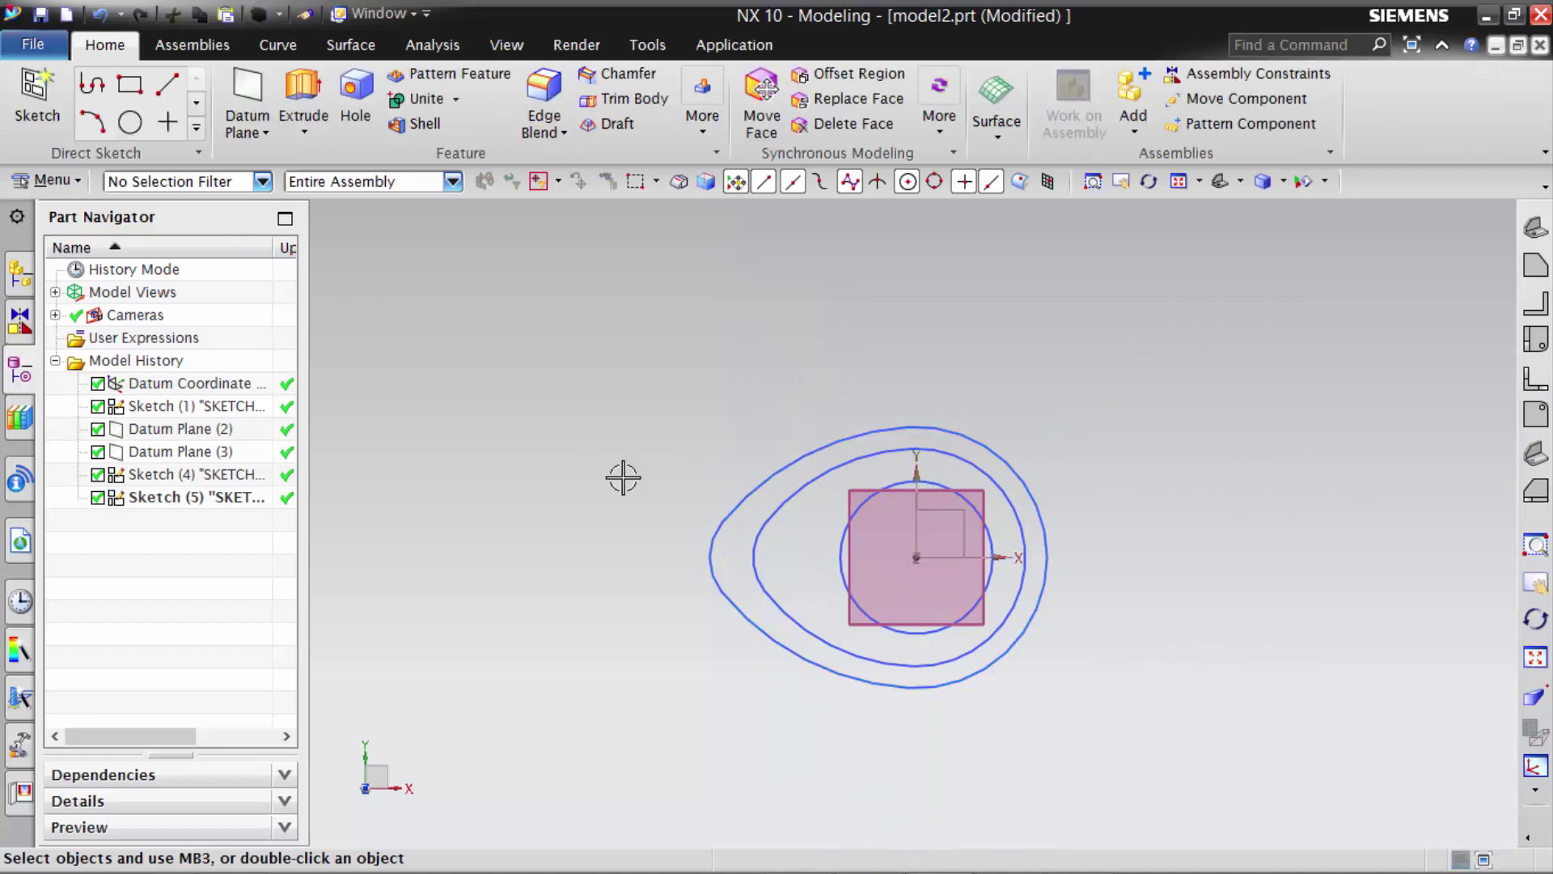
mouse_move(624, 475)
middle_down()
mouse_move(634, 409)
mouse_move(609, 443)
middle_up()
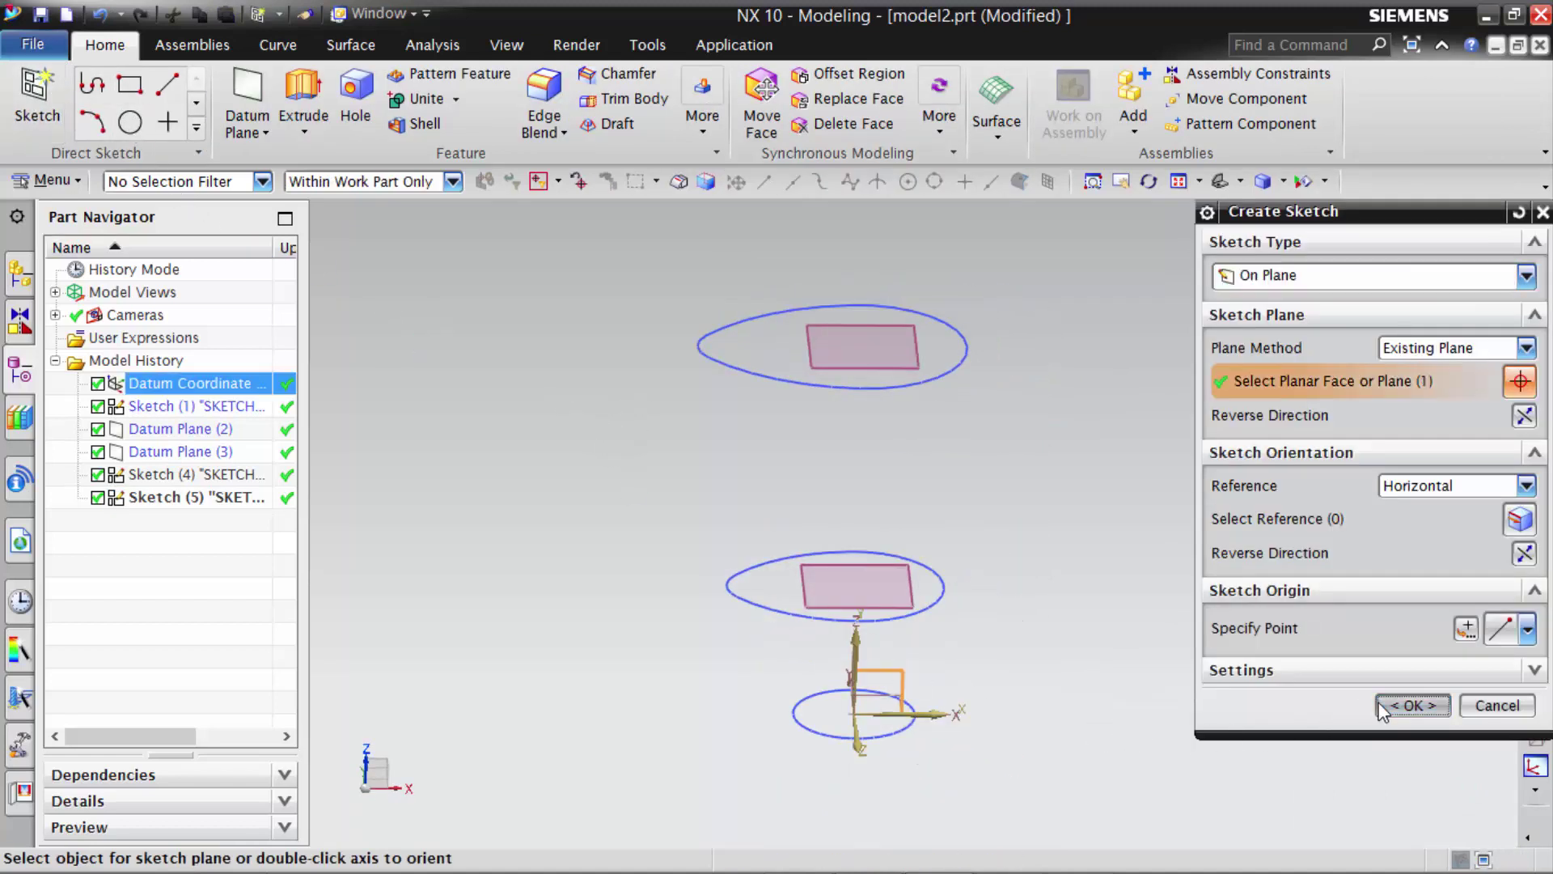
mouse_move(798, 486)
middle_down()
mouse_move(814, 444)
mouse_move(615, 322)
middle_up()
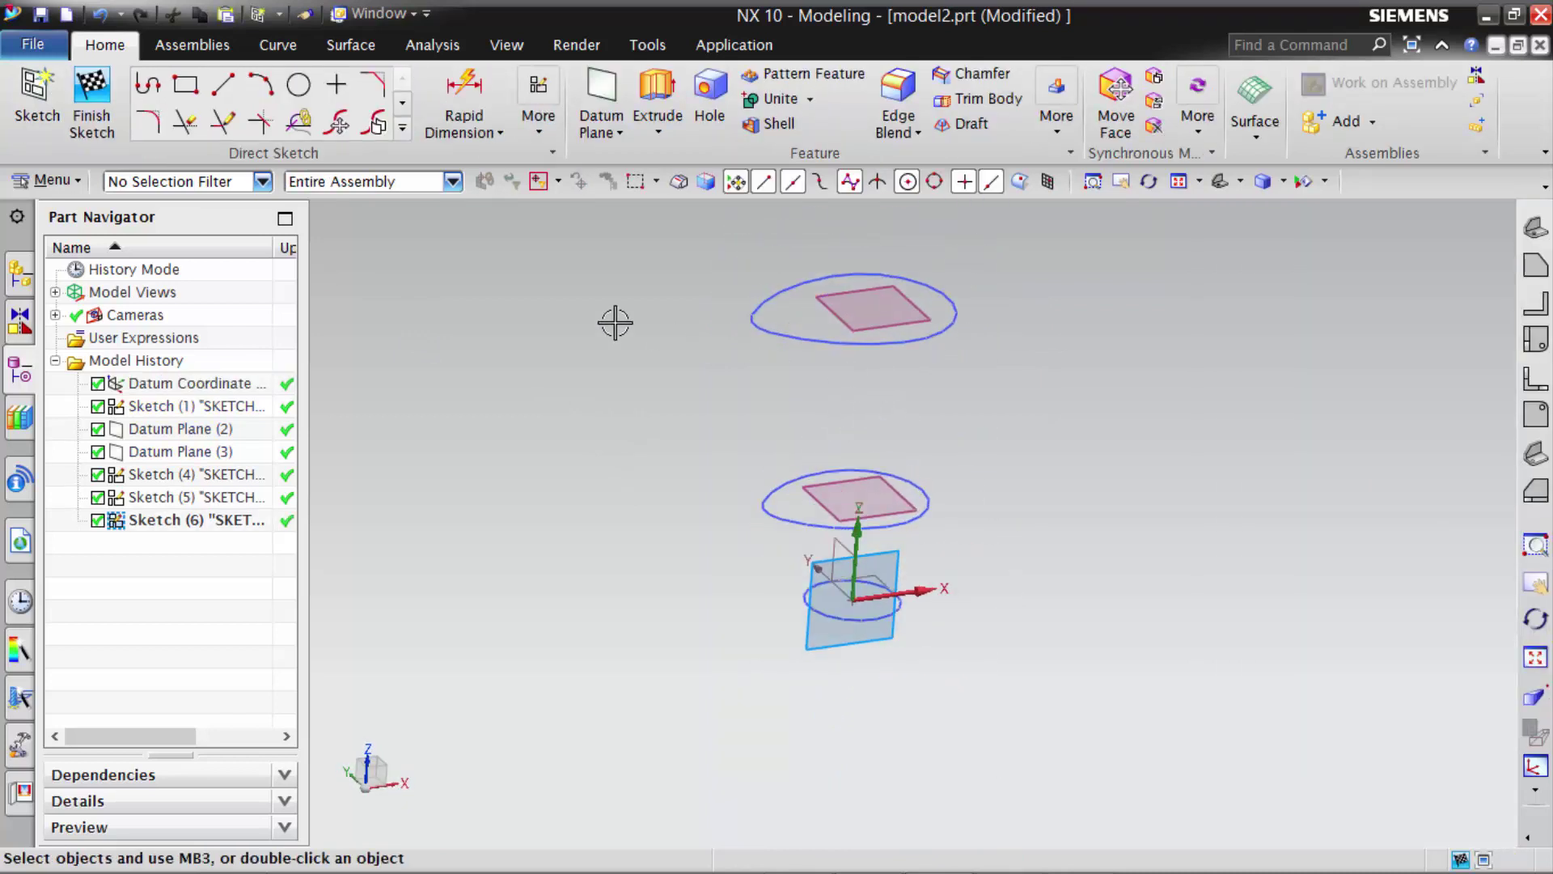
click(402, 128)
click(188, 293)
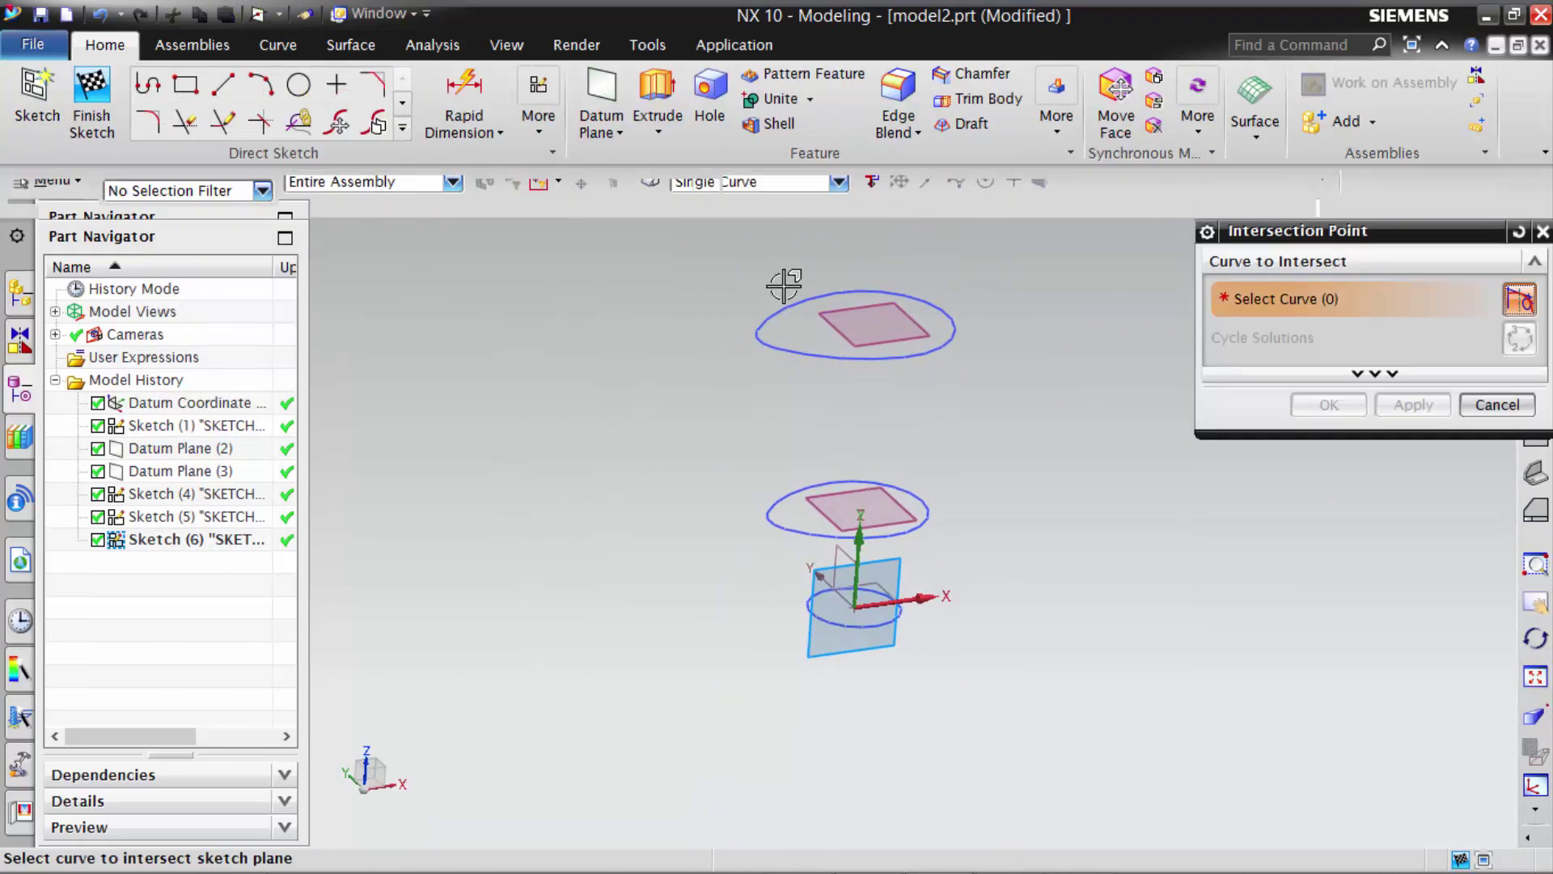
click(751, 349)
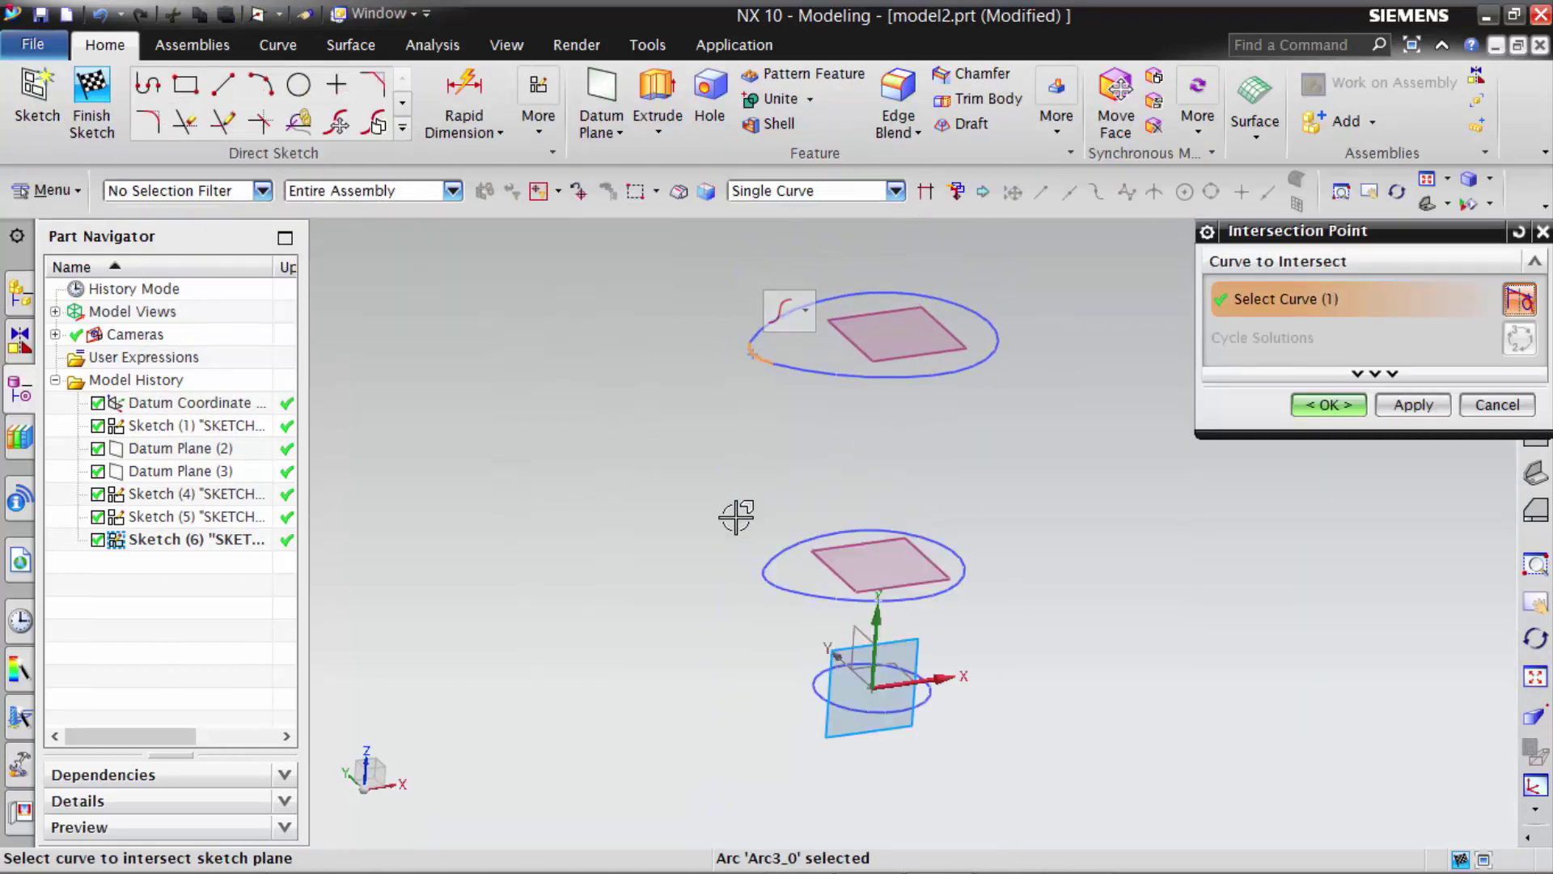
click(819, 571)
click(1412, 405)
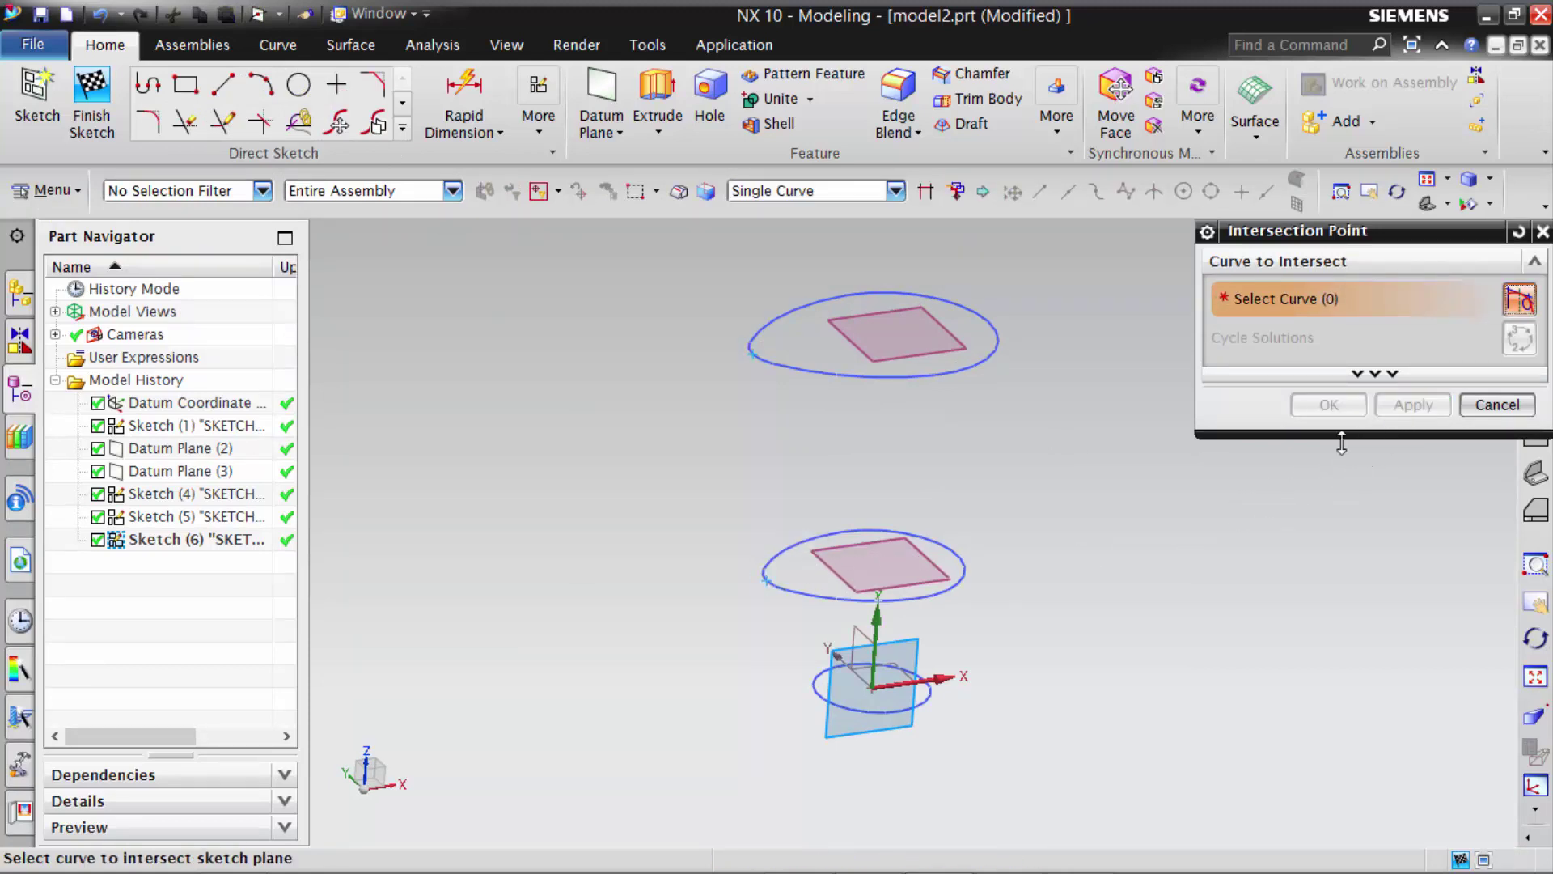
- Add intersection points on the bottom and middle circles
click(926, 703)
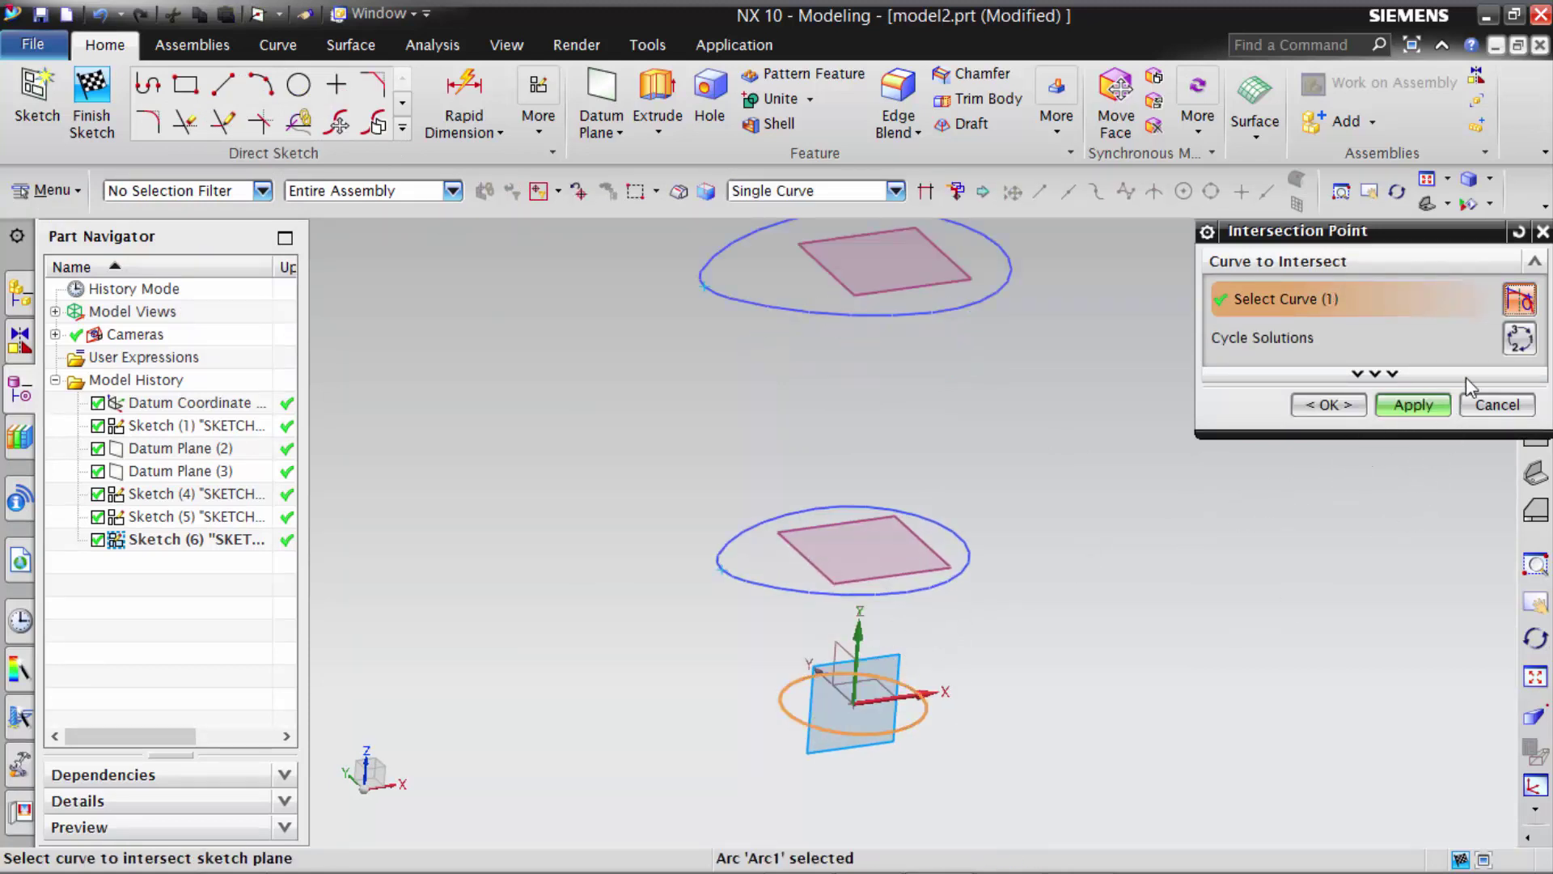
click(1421, 406)
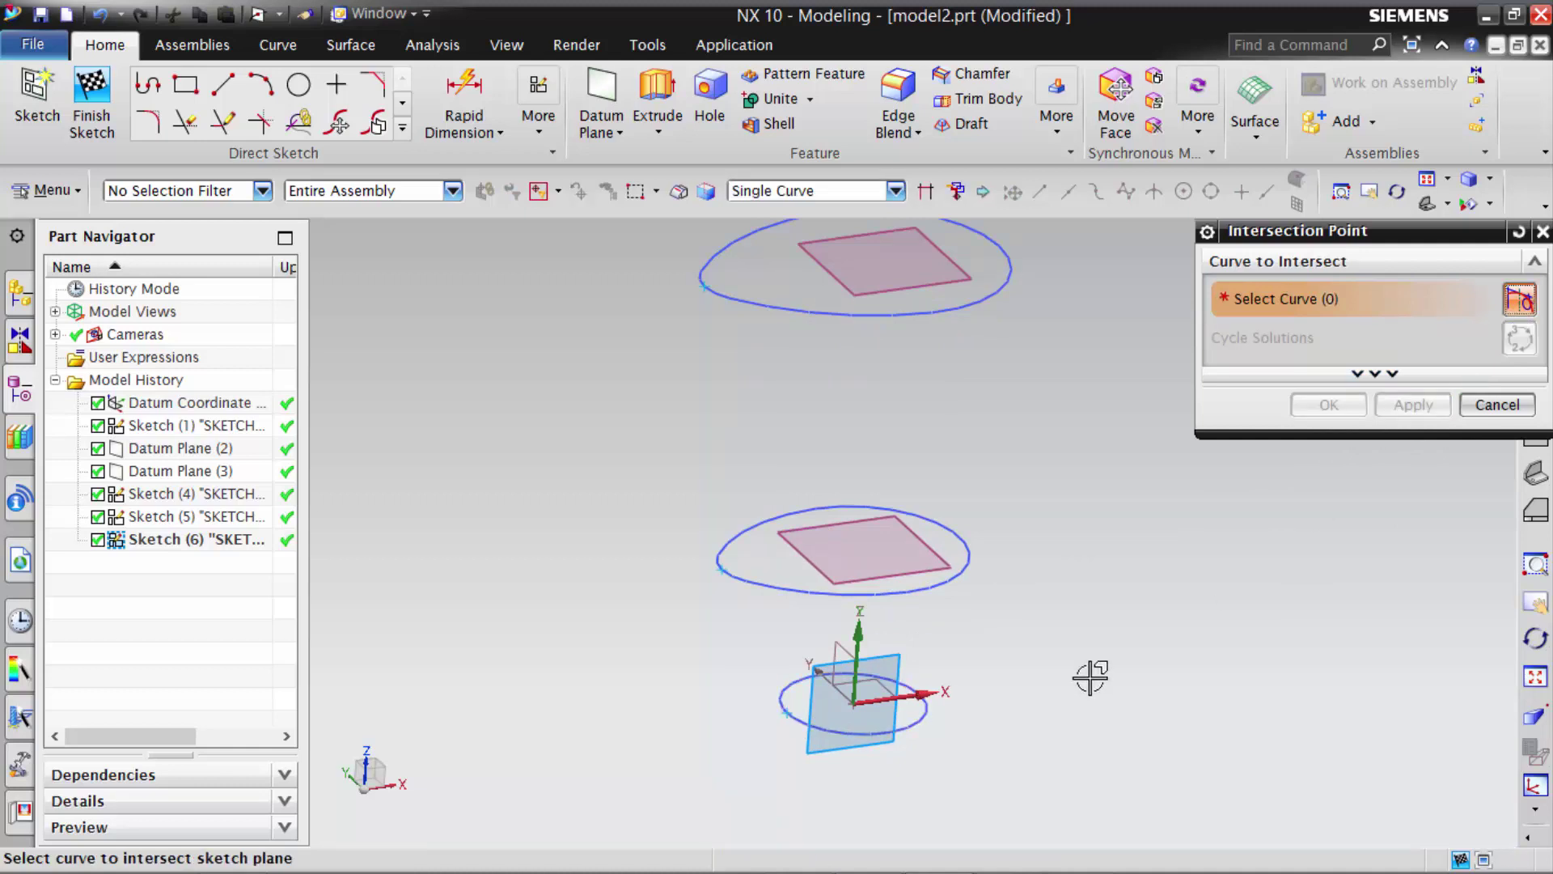
click(927, 705)
scroll(1268, 522, up, 1)
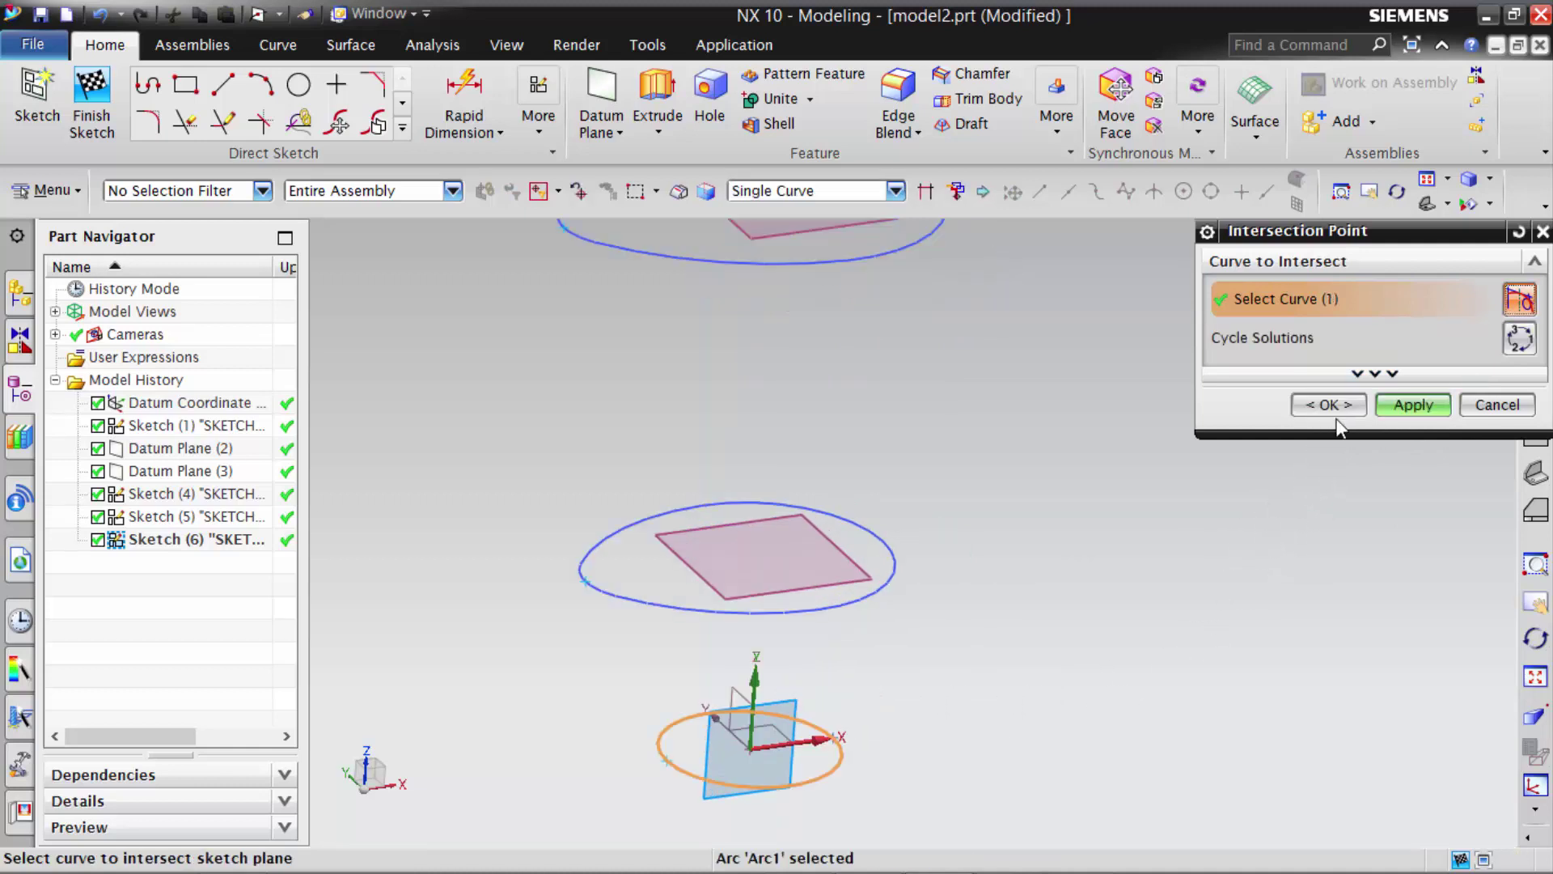
click(1421, 406)
scroll(858, 768, down, 1)
click(874, 597)
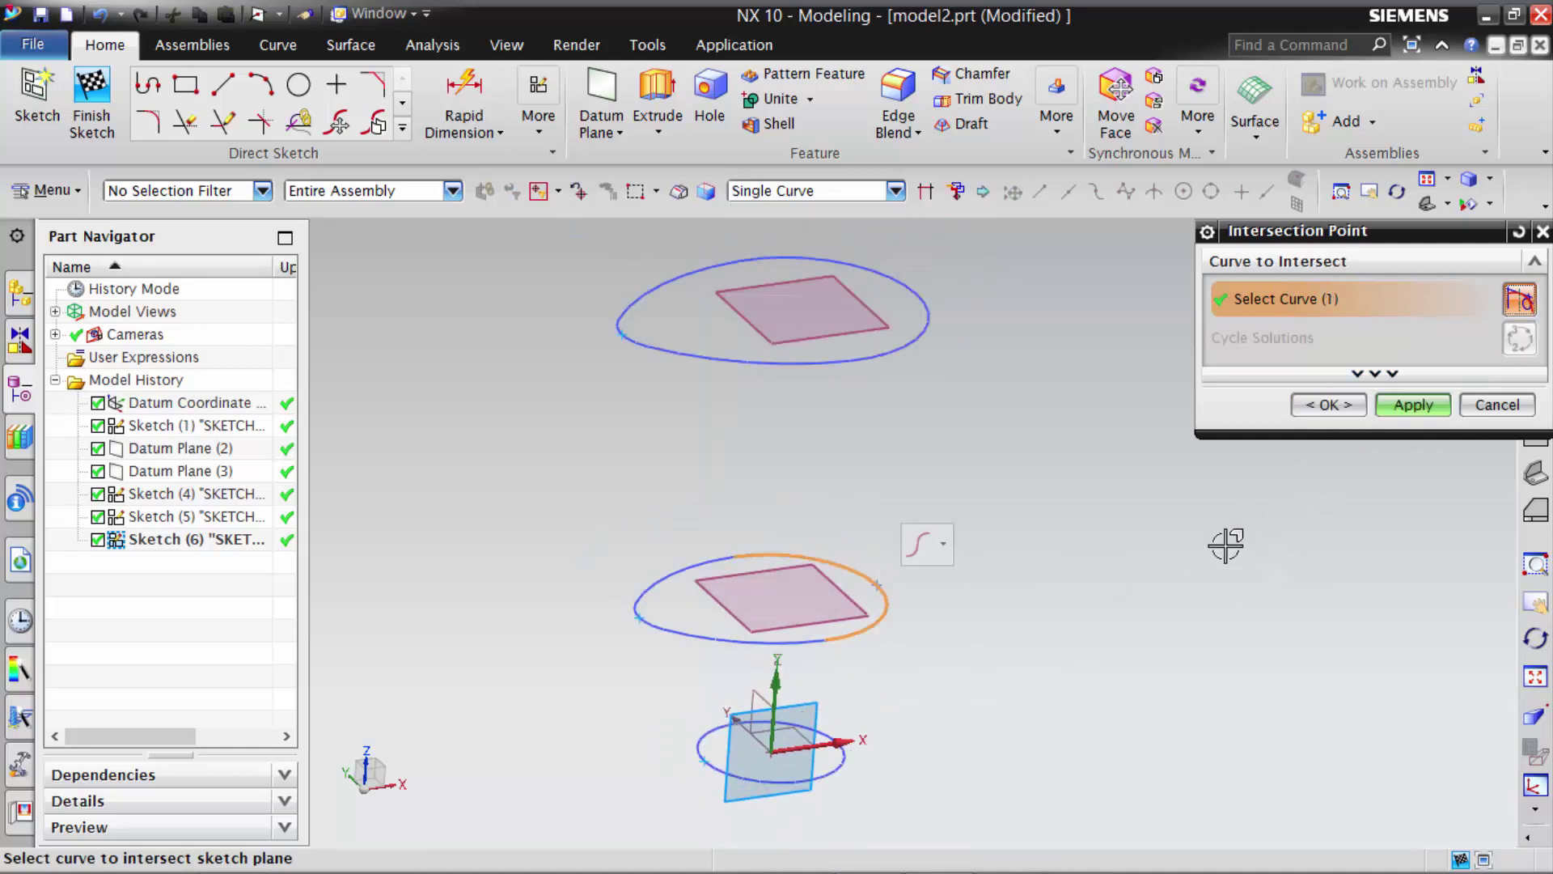
click(1396, 429)
- Add the top circle's intersection points and finish the sketch
click(923, 296)
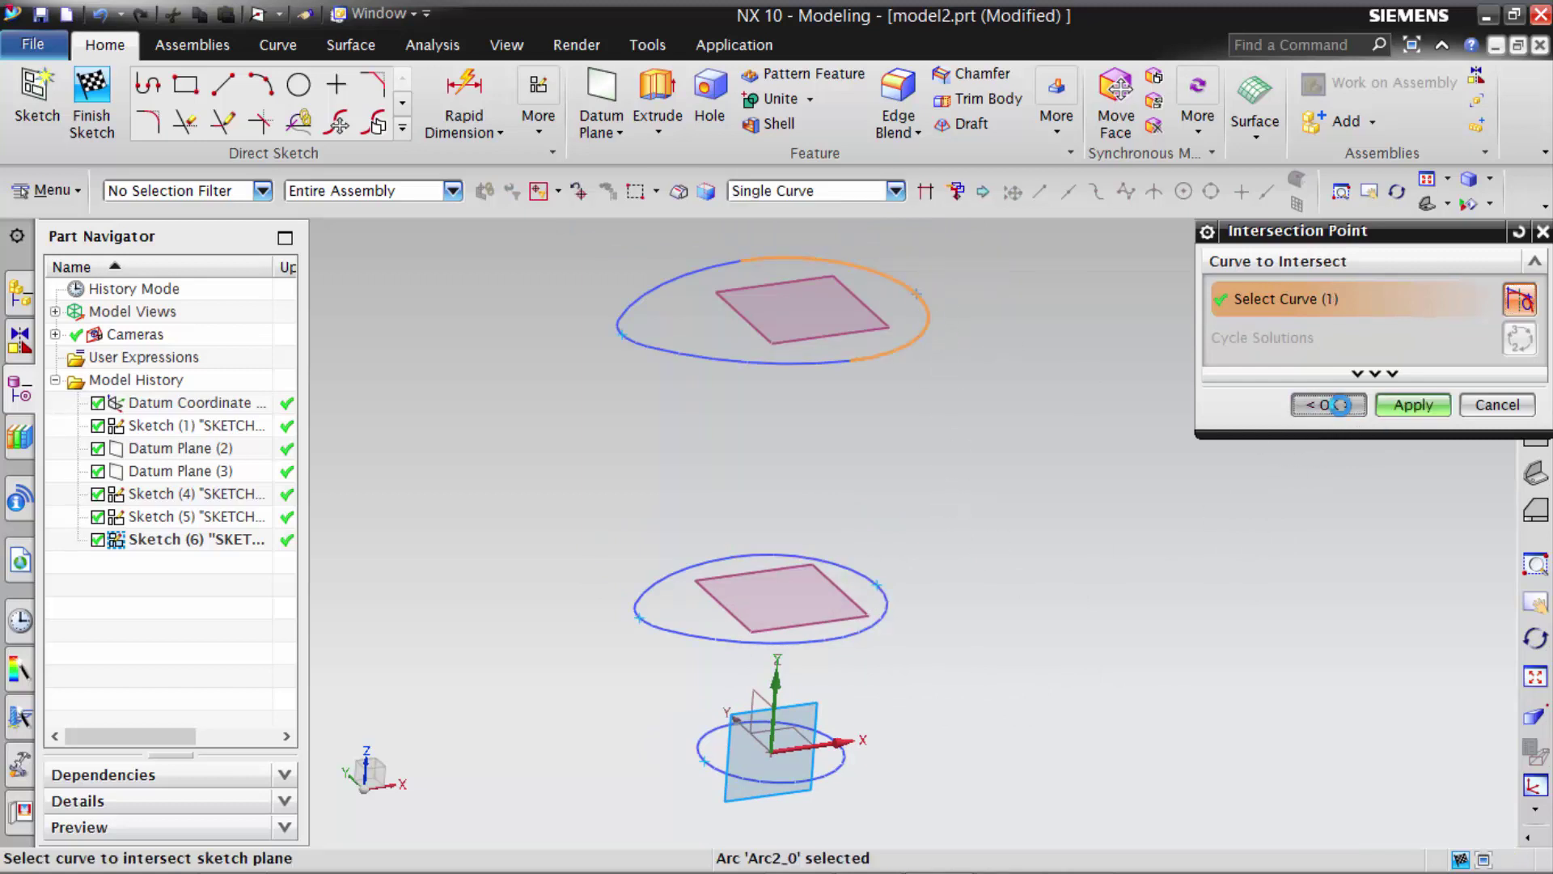
click(1340, 404)
click(401, 129)
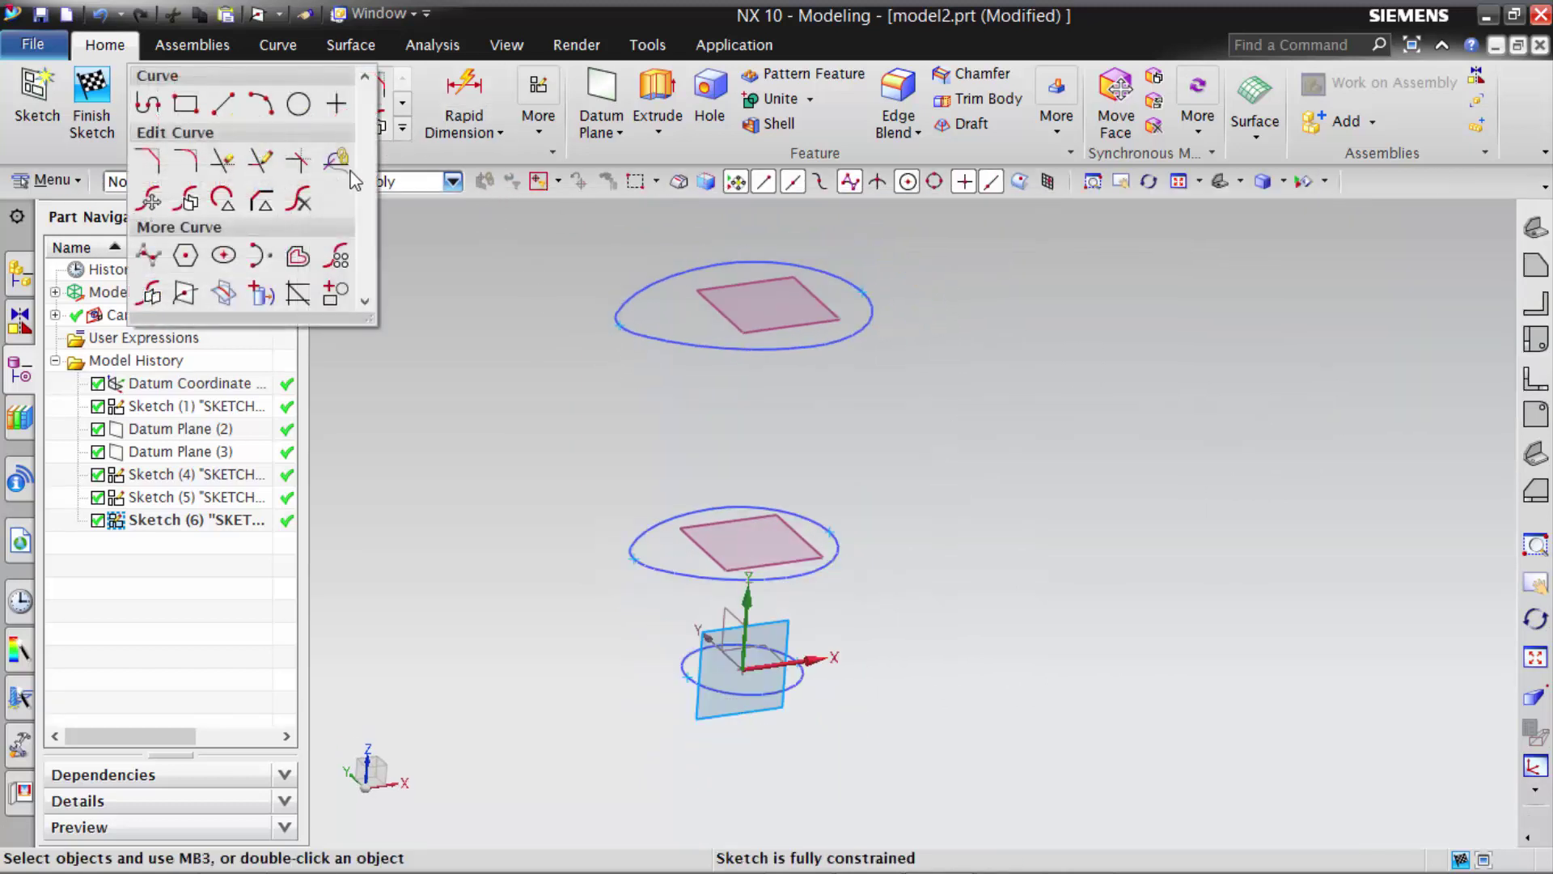
click(91, 101)
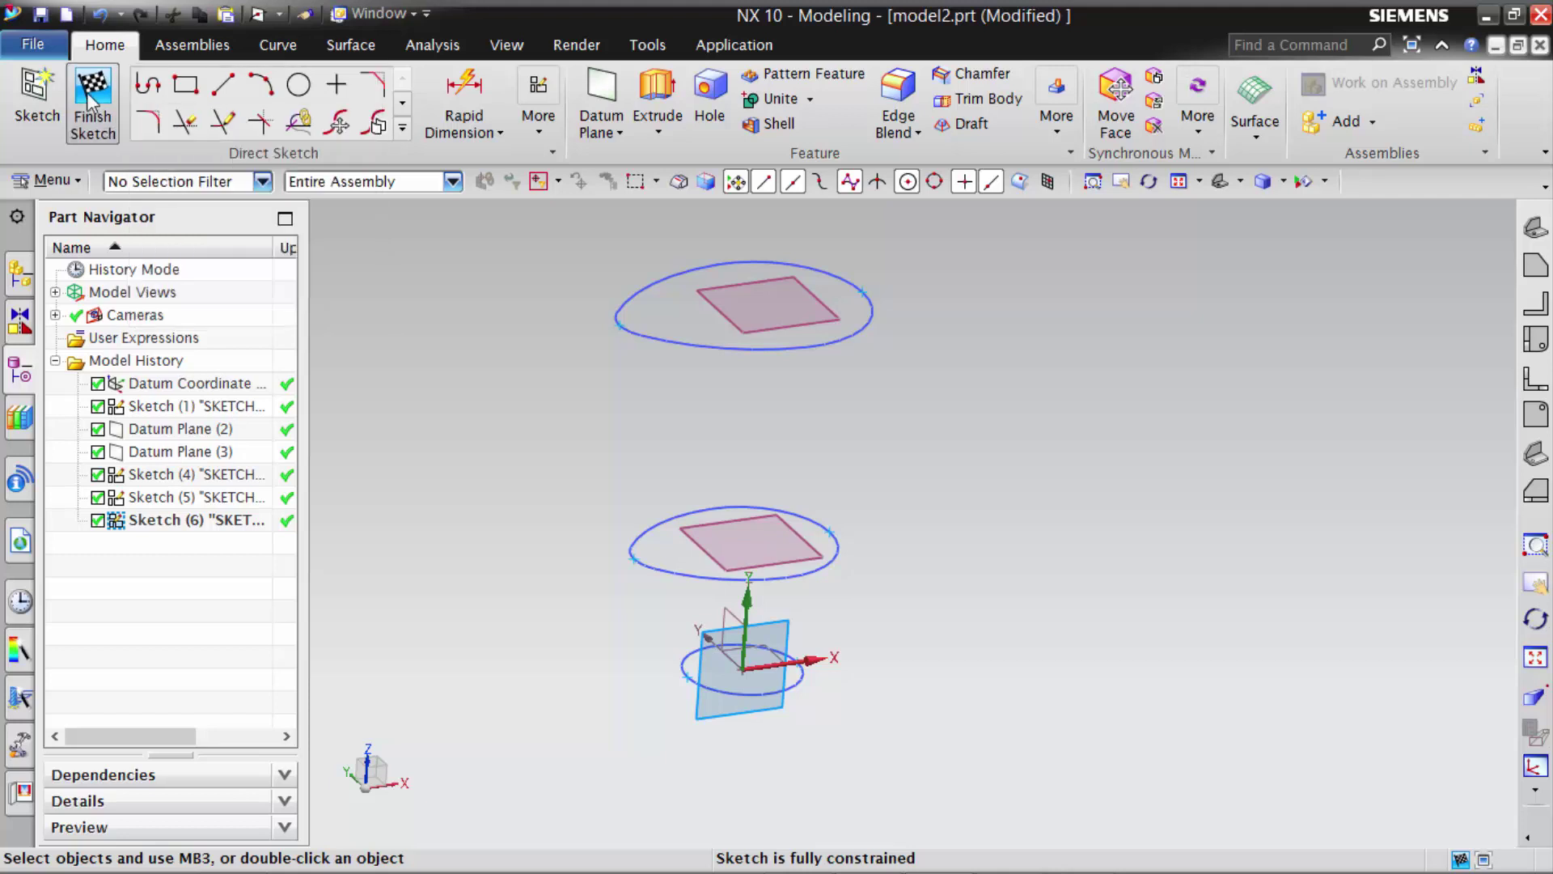
scroll(502, 343, up, 1)
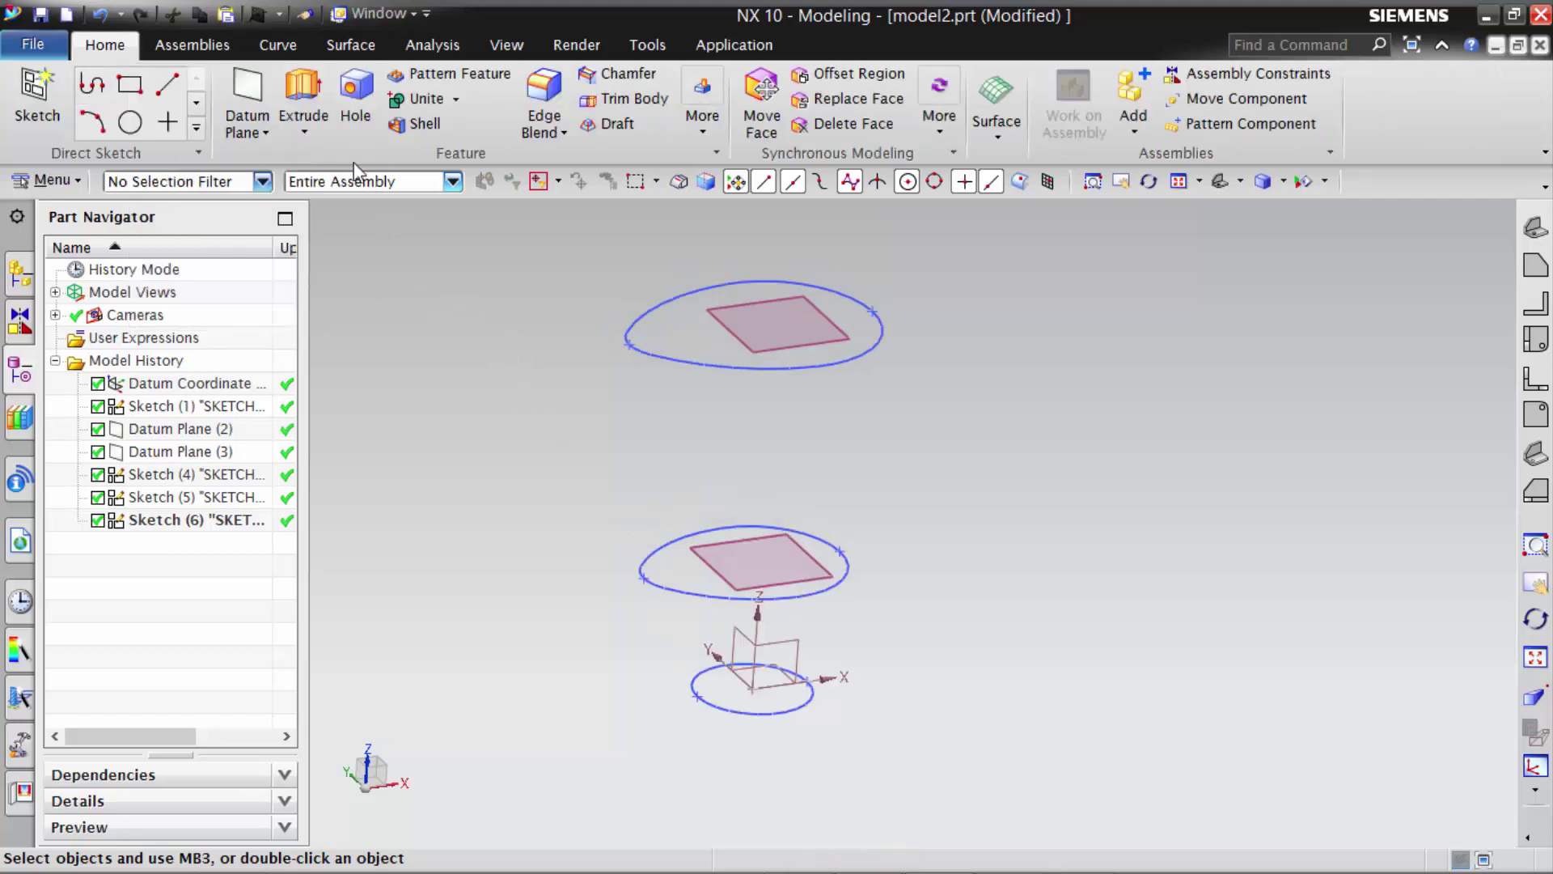
- Draw the left Studio Spline through the top, middle and bottom circle points
click(320, 43)
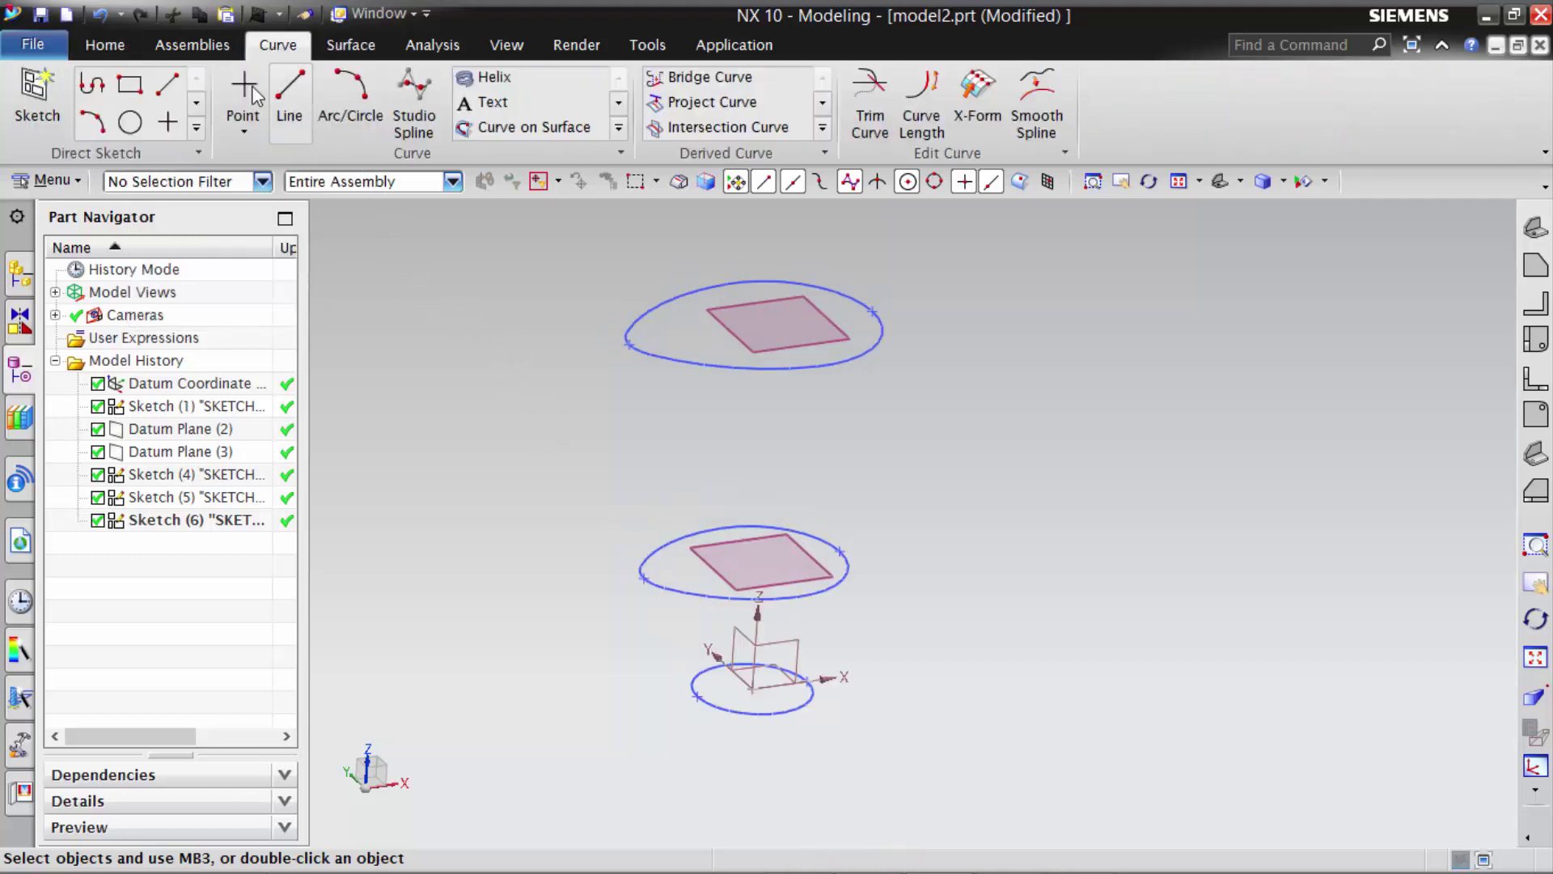
click(447, 10)
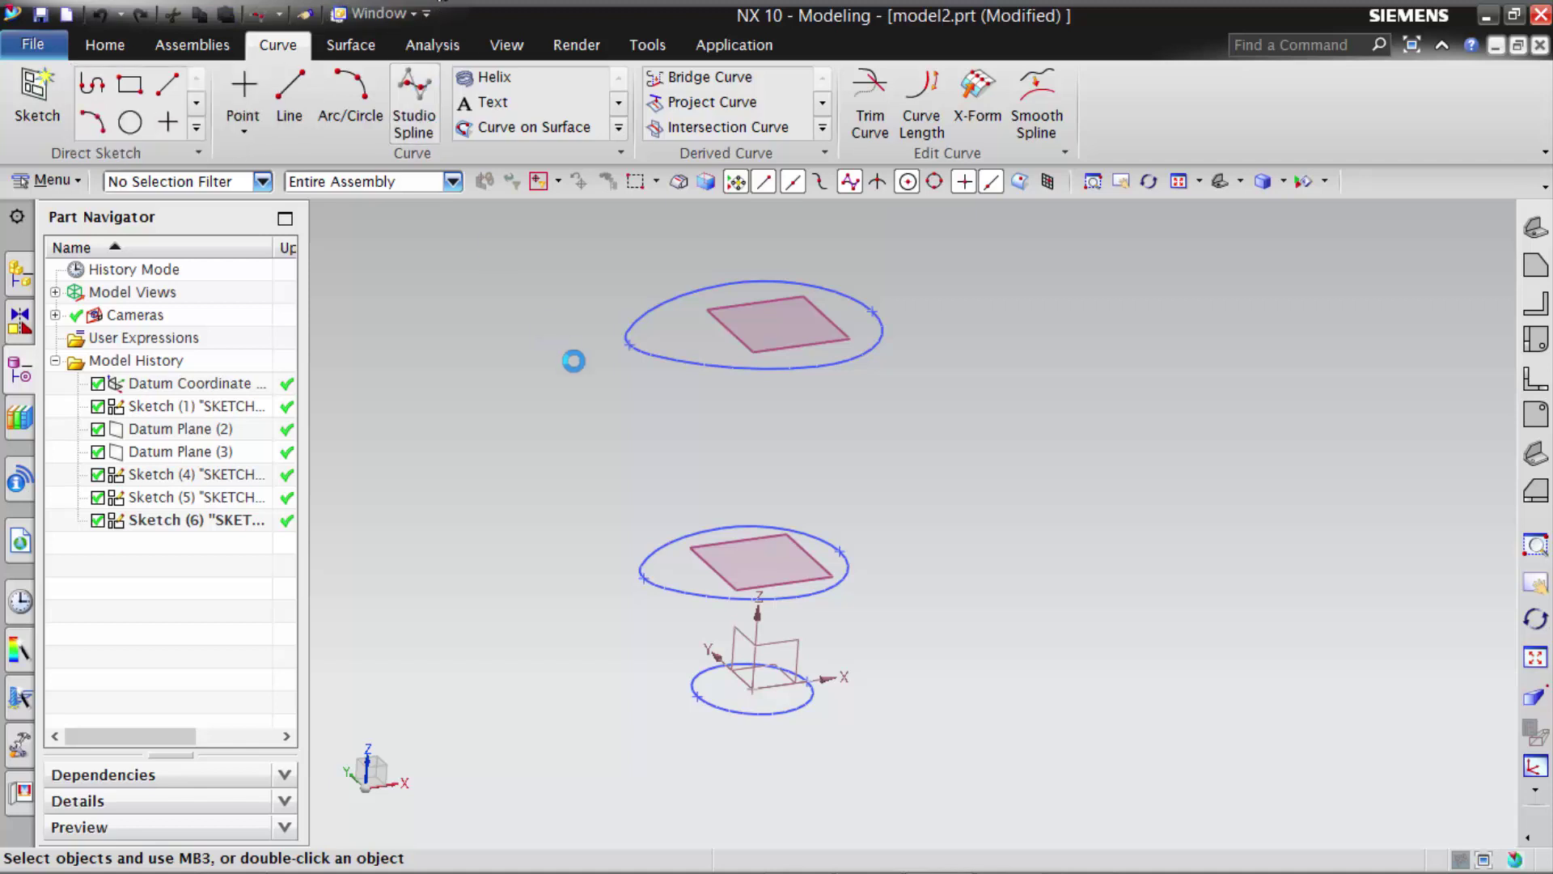
click(630, 344)
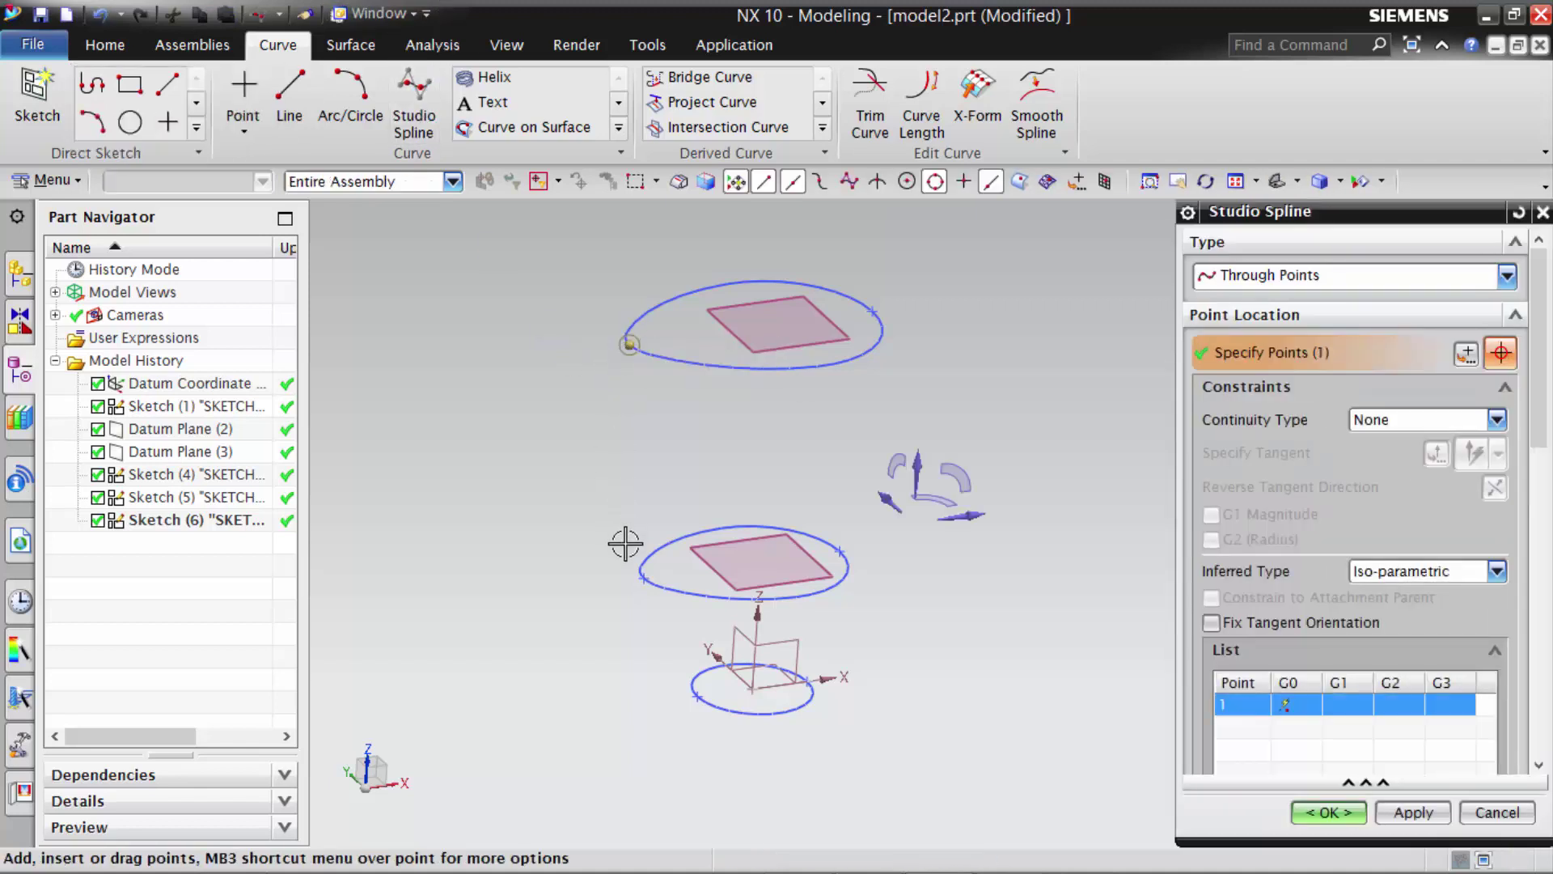
click(643, 579)
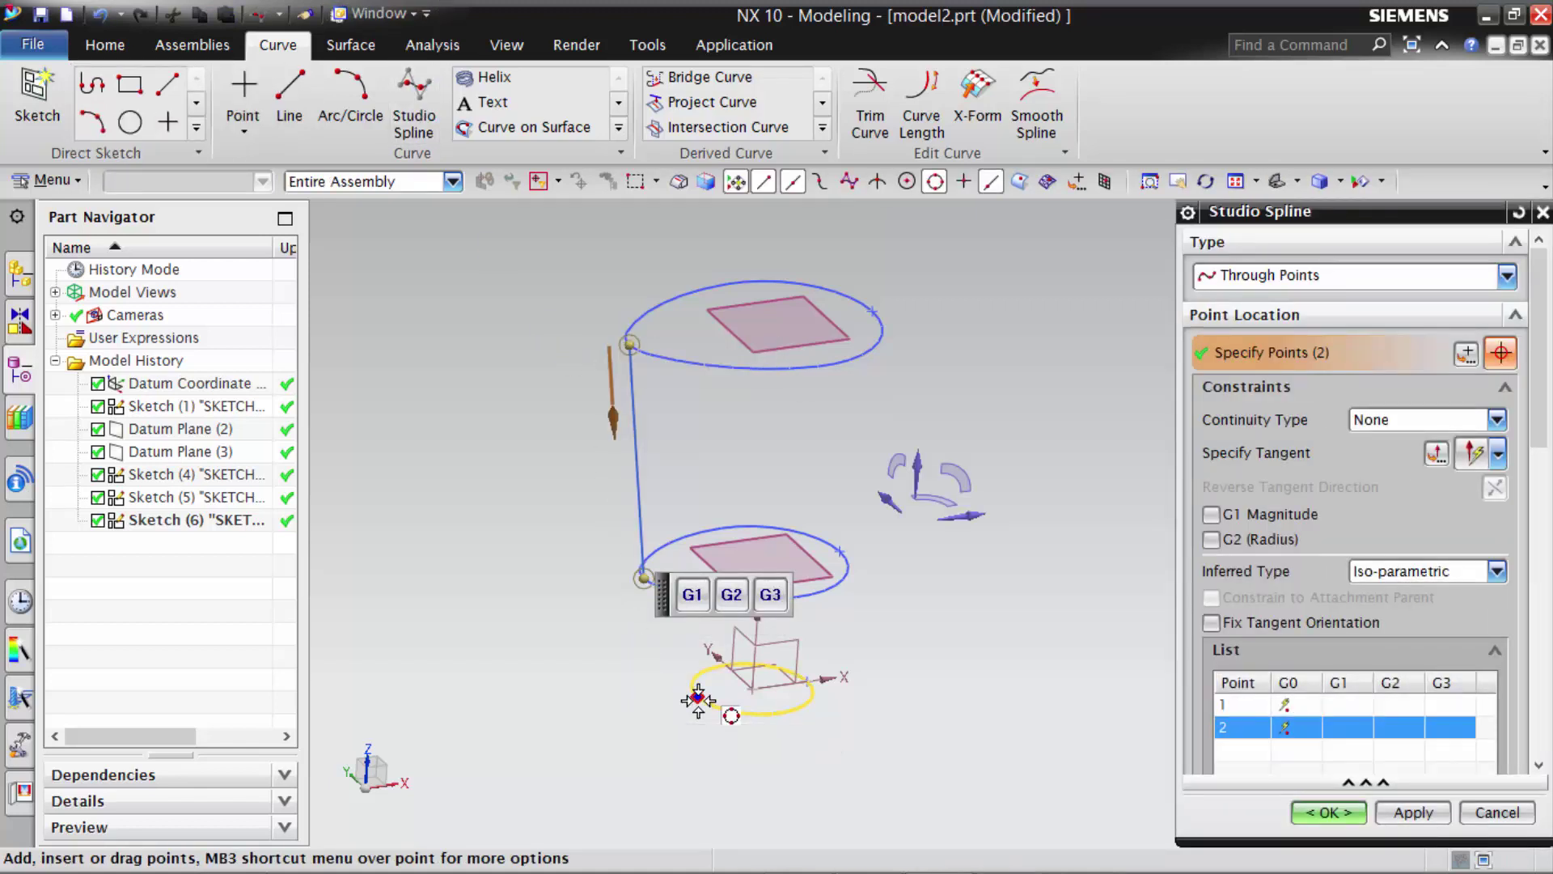
click(697, 697)
click(1413, 812)
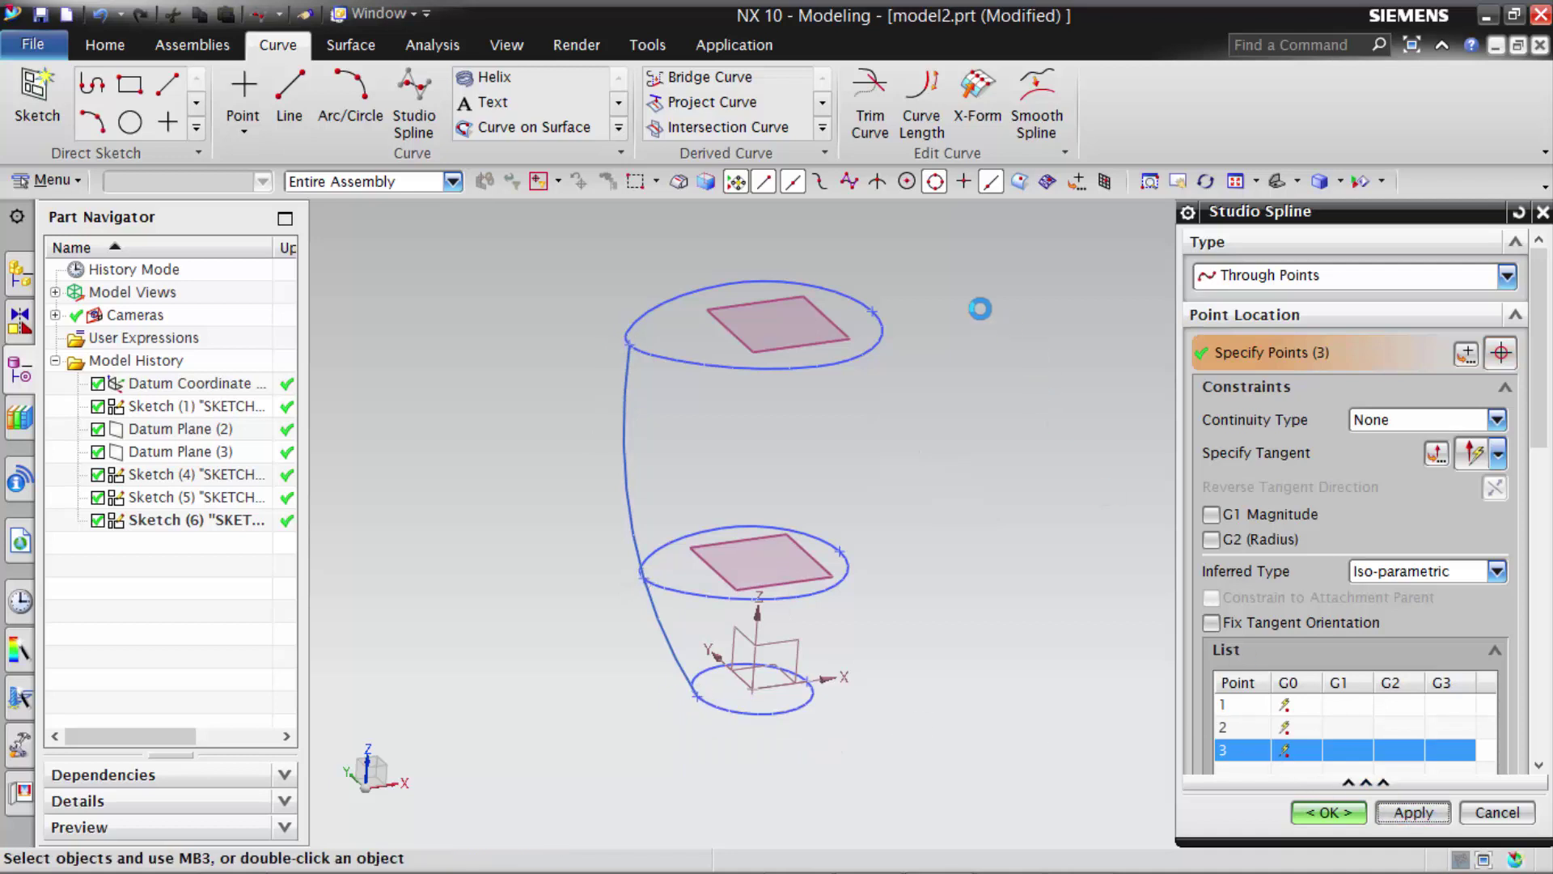
- Draw the matching right-side spline and start a sketch on the XY datum plane
click(872, 311)
click(840, 550)
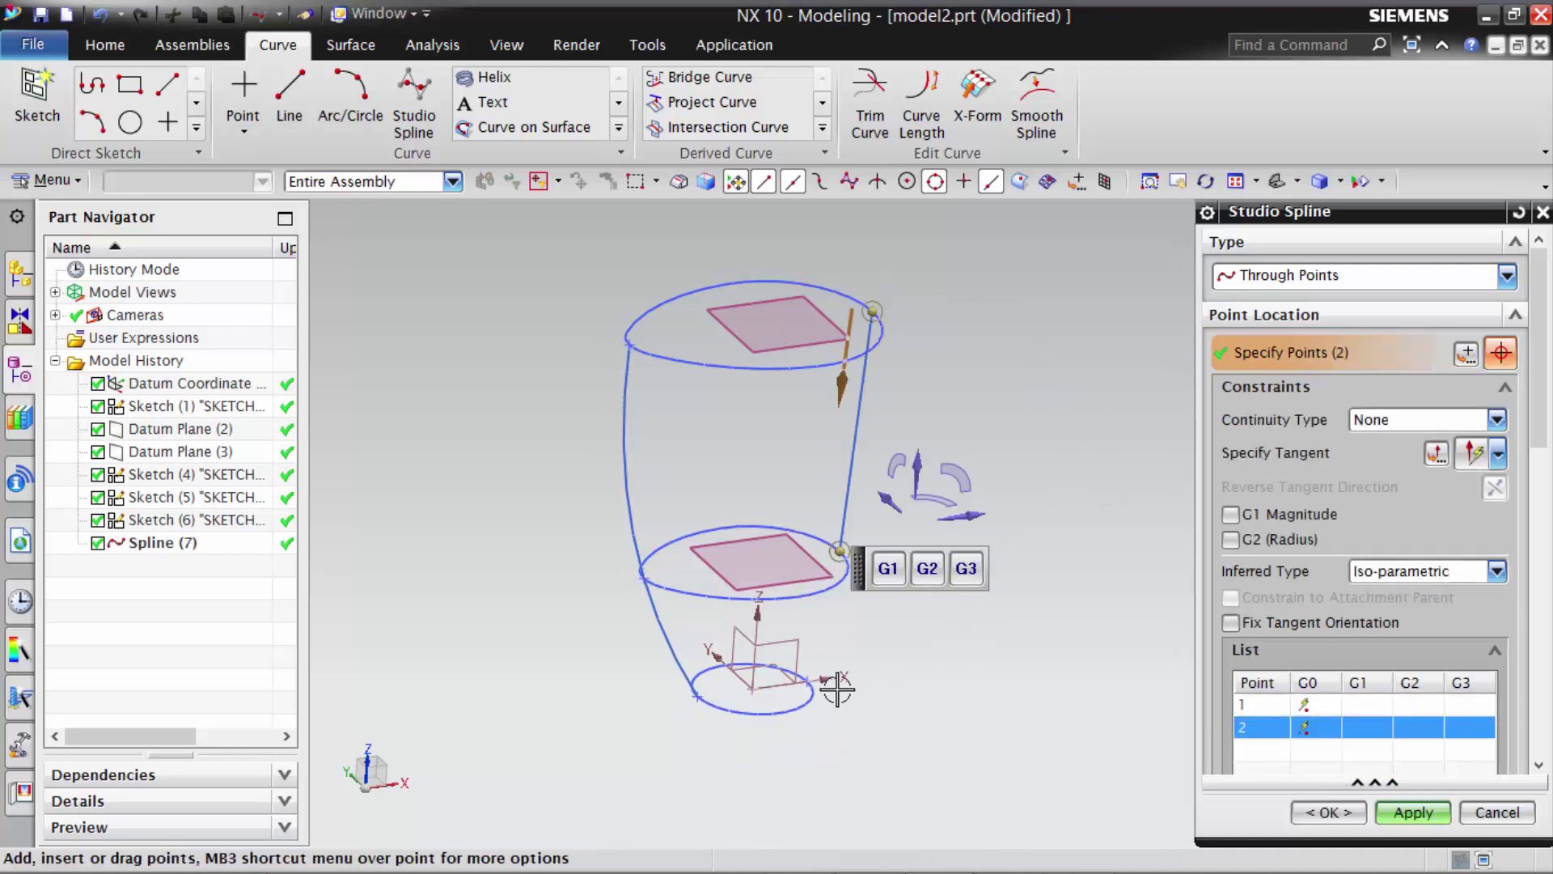
click(809, 678)
middle_click(1129, 784)
mouse_move(1057, 613)
middle_down()
mouse_move(1023, 565)
mouse_move(801, 571)
mouse_move(791, 614)
mouse_move(825, 555)
mouse_move(790, 572)
mouse_move(614, 520)
mouse_move(588, 486)
mouse_move(559, 530)
middle_up()
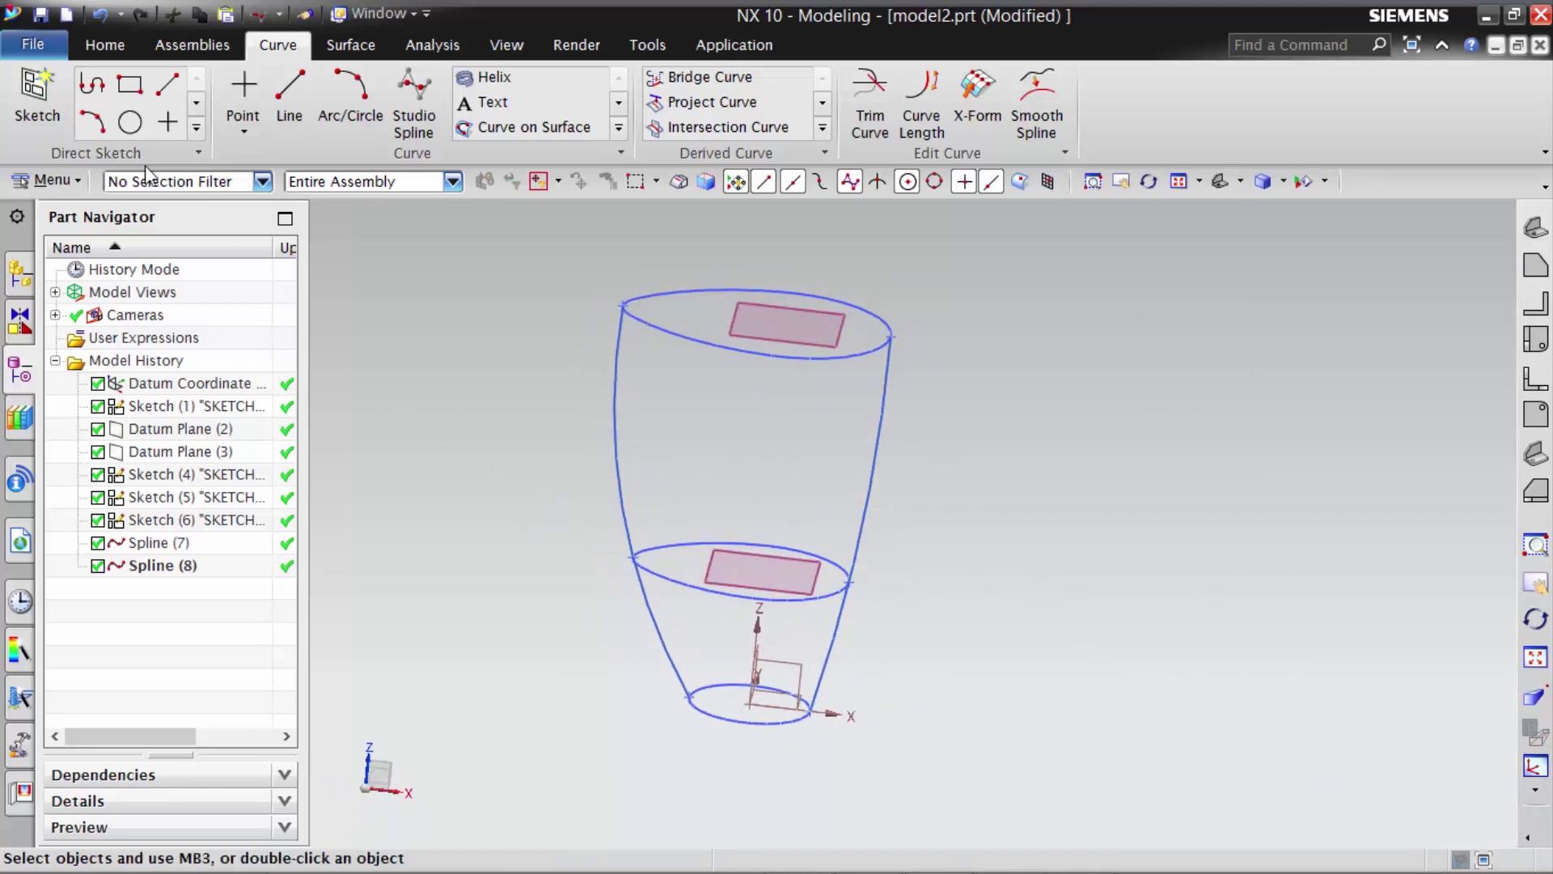
click(60, 105)
click(790, 675)
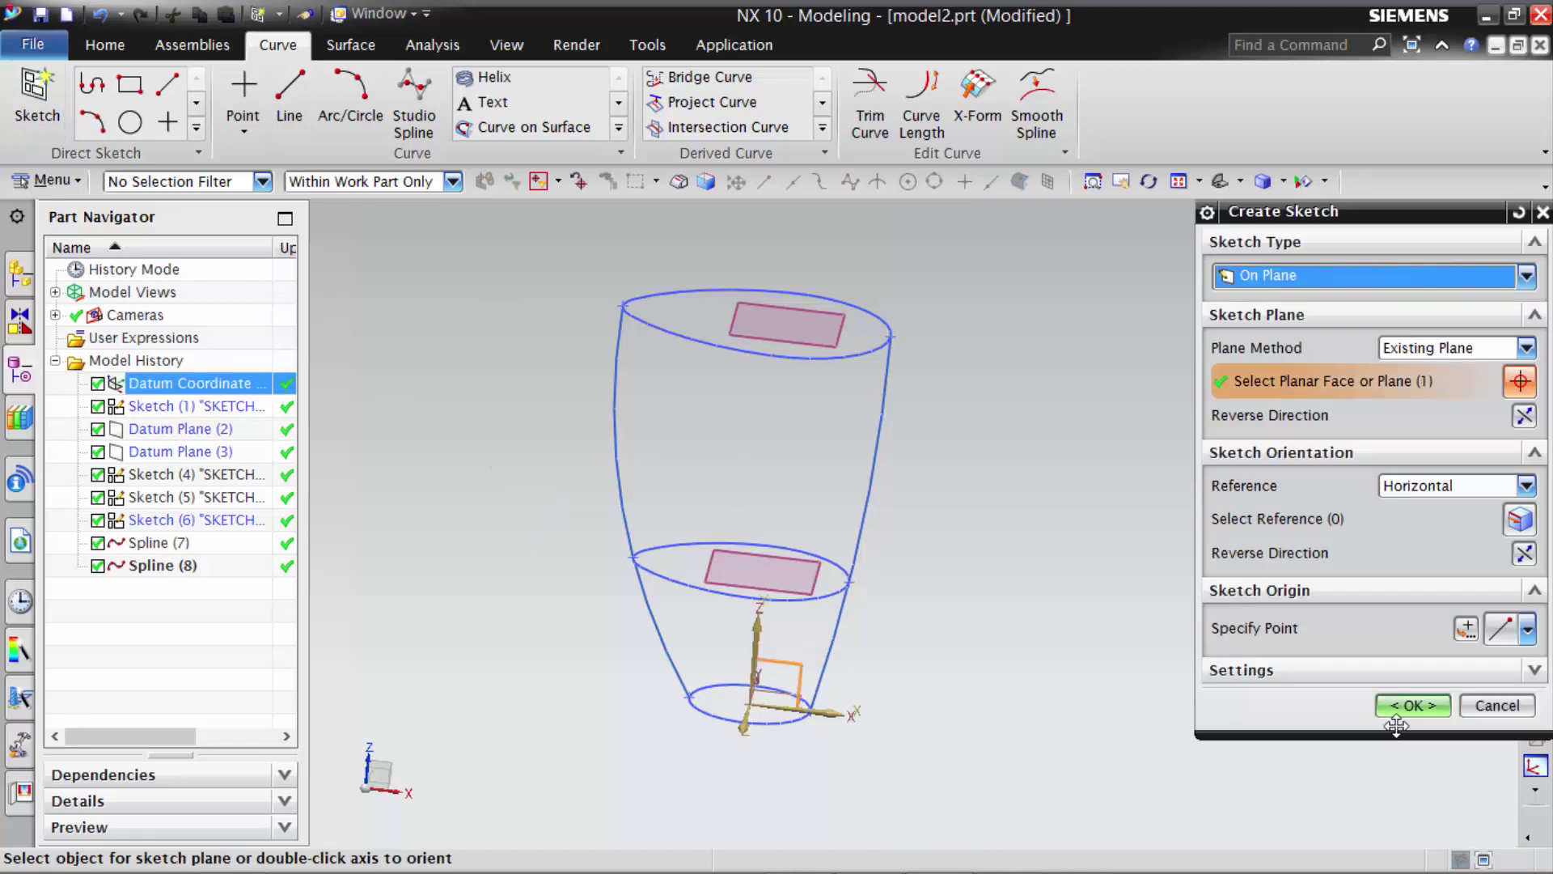
- Create the new sketch and draw a straight line along the cup's top edge
click(1412, 705)
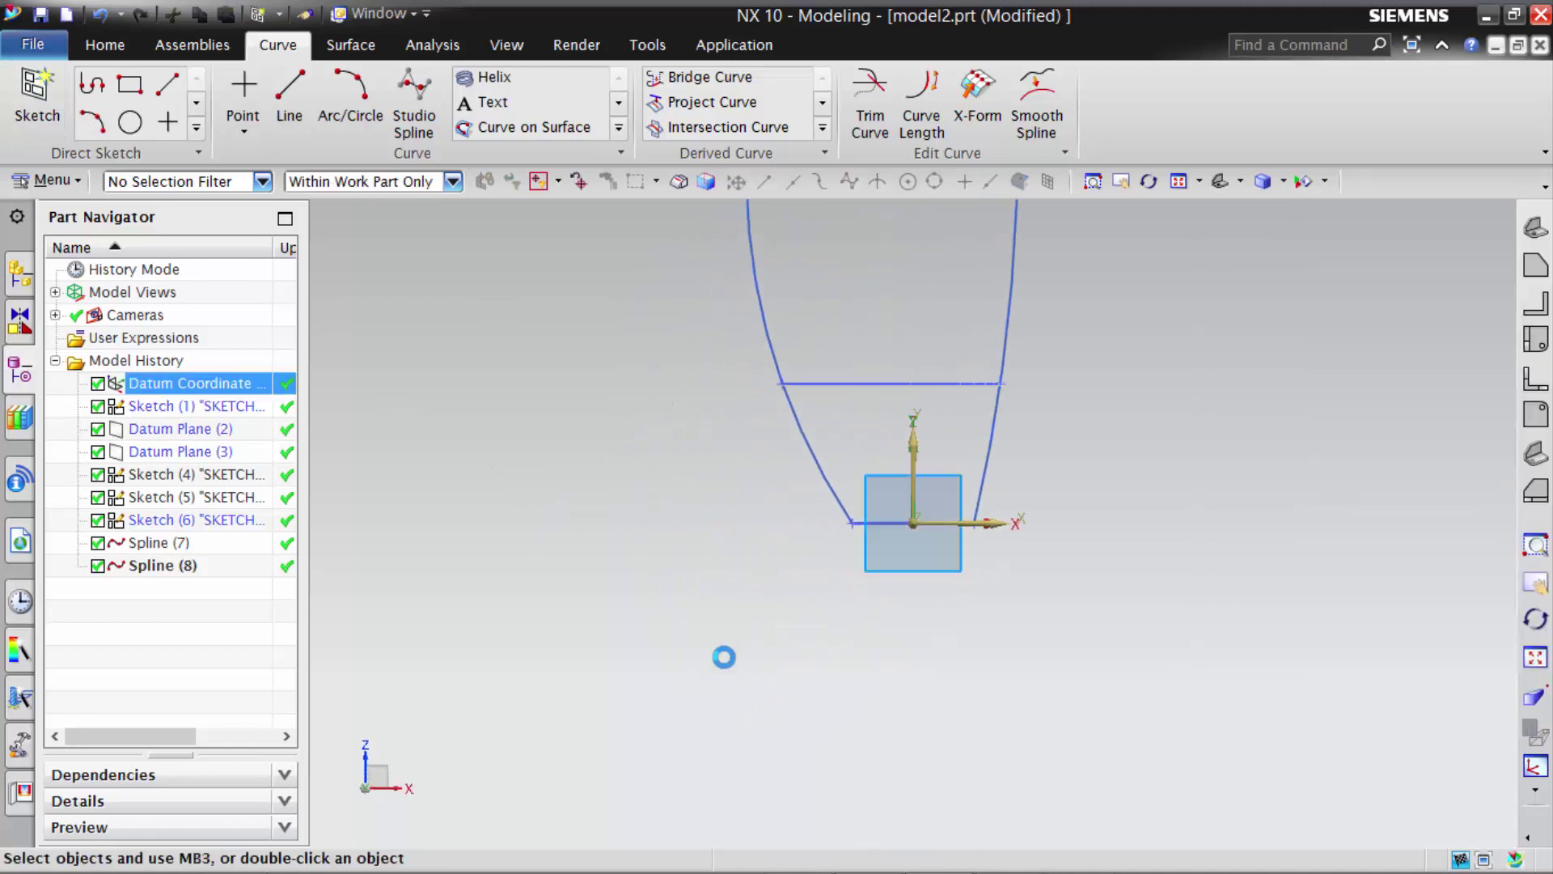
click(148, 85)
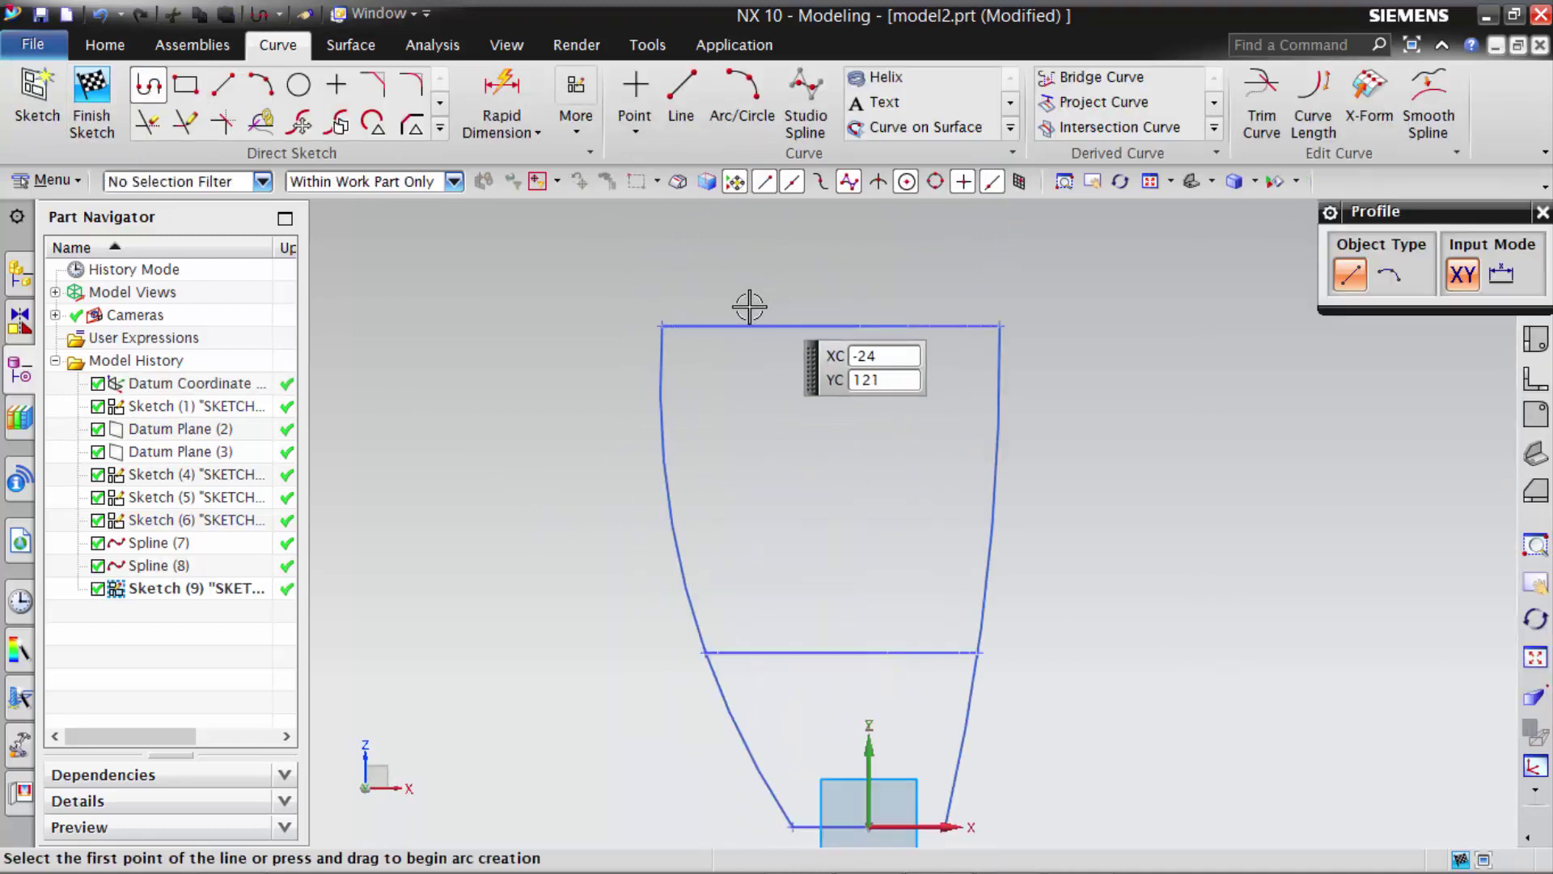
click(657, 325)
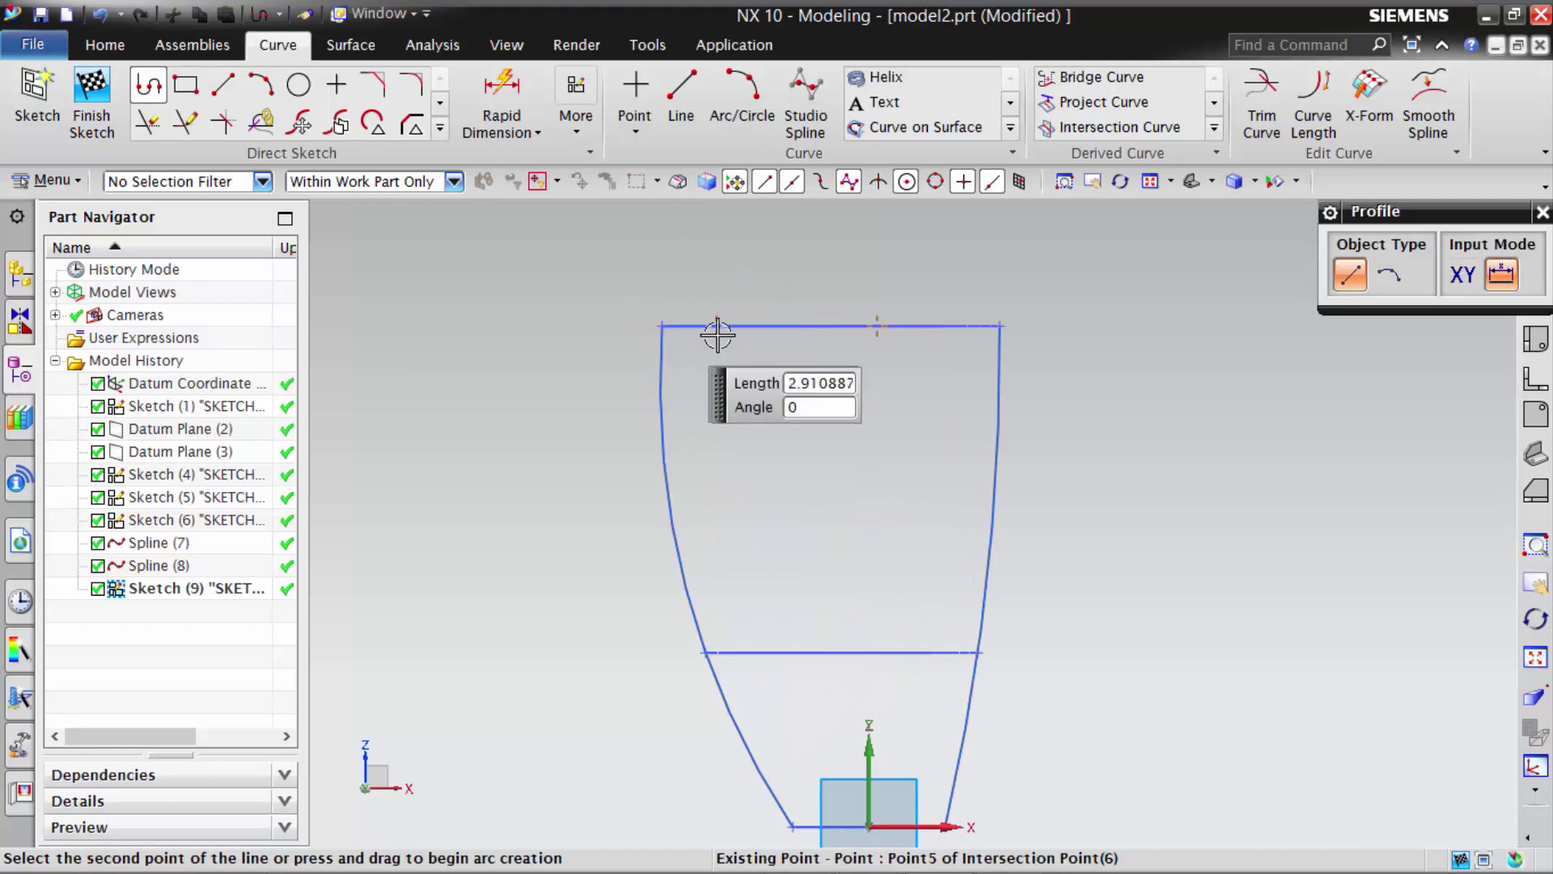
scroll(748, 323, up, 4)
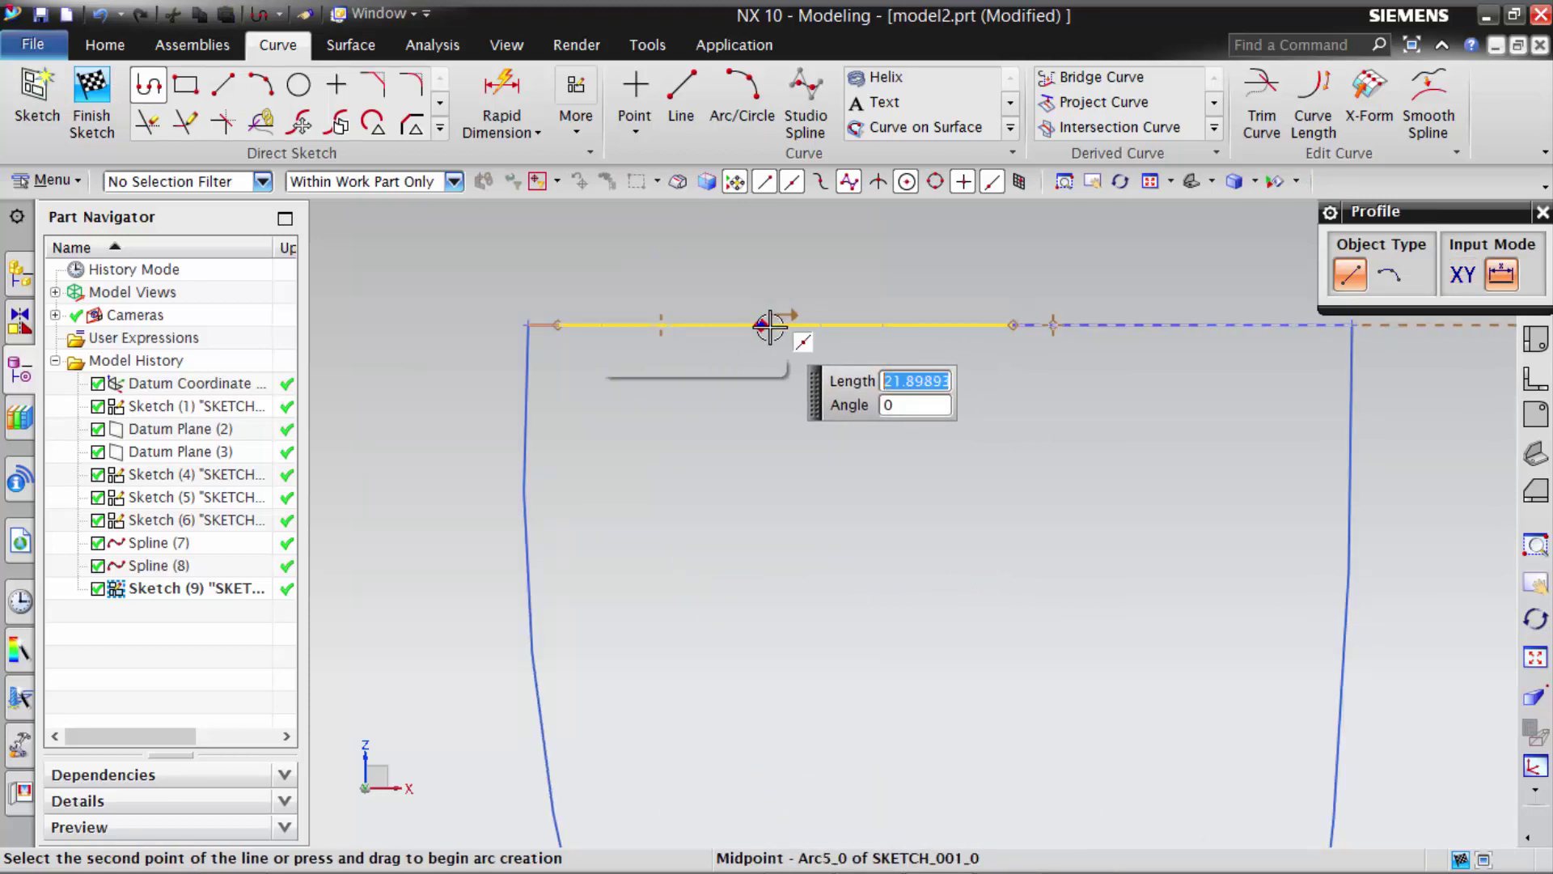
click(713, 325)
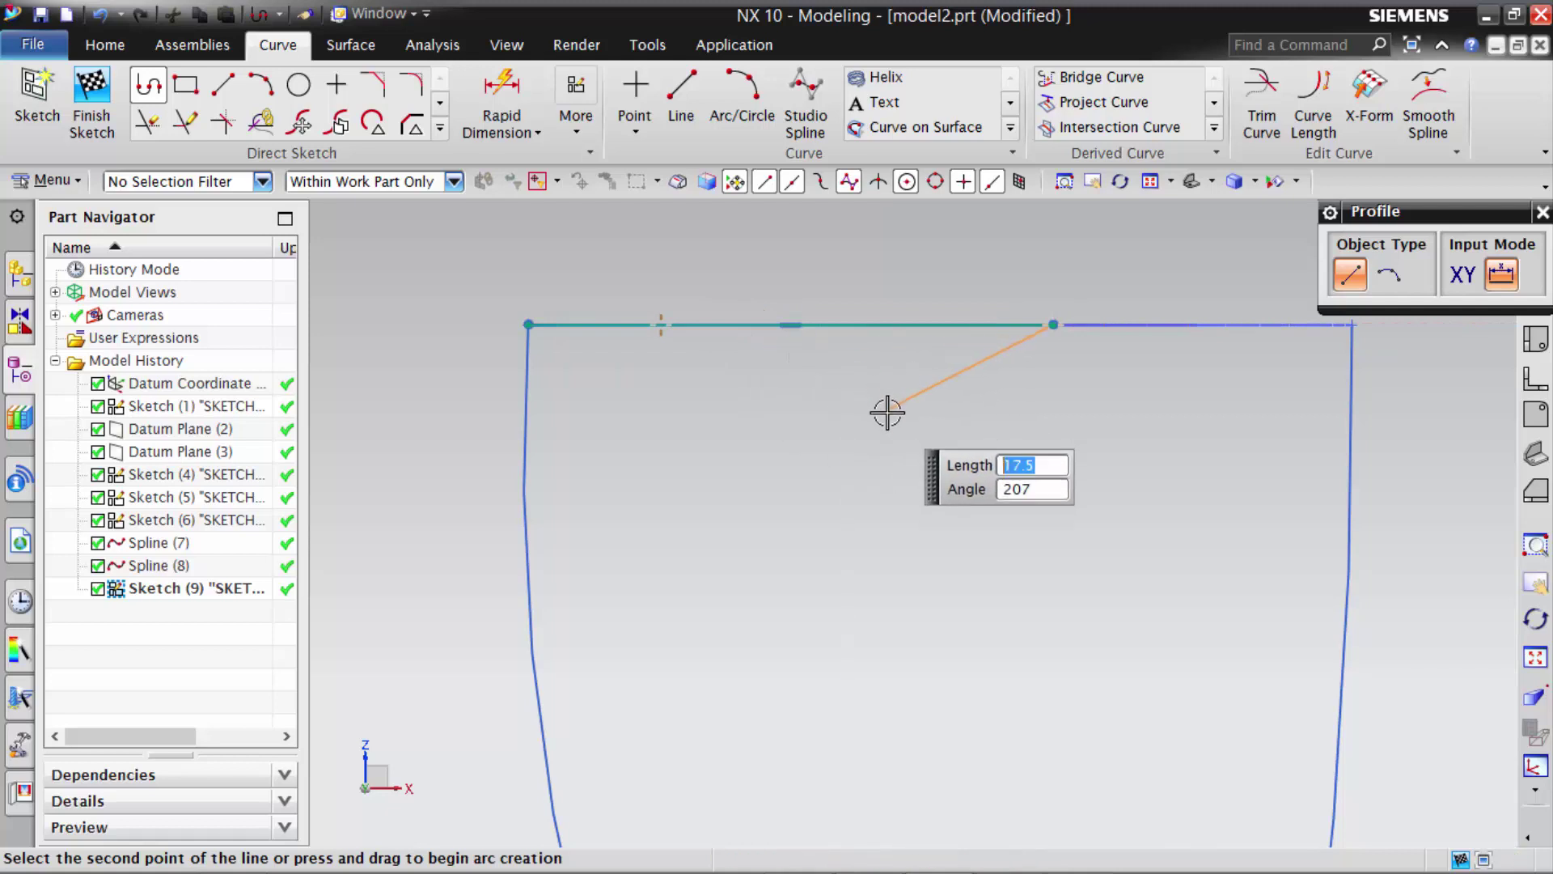
click(1542, 213)
scroll(345, 309, down, 1)
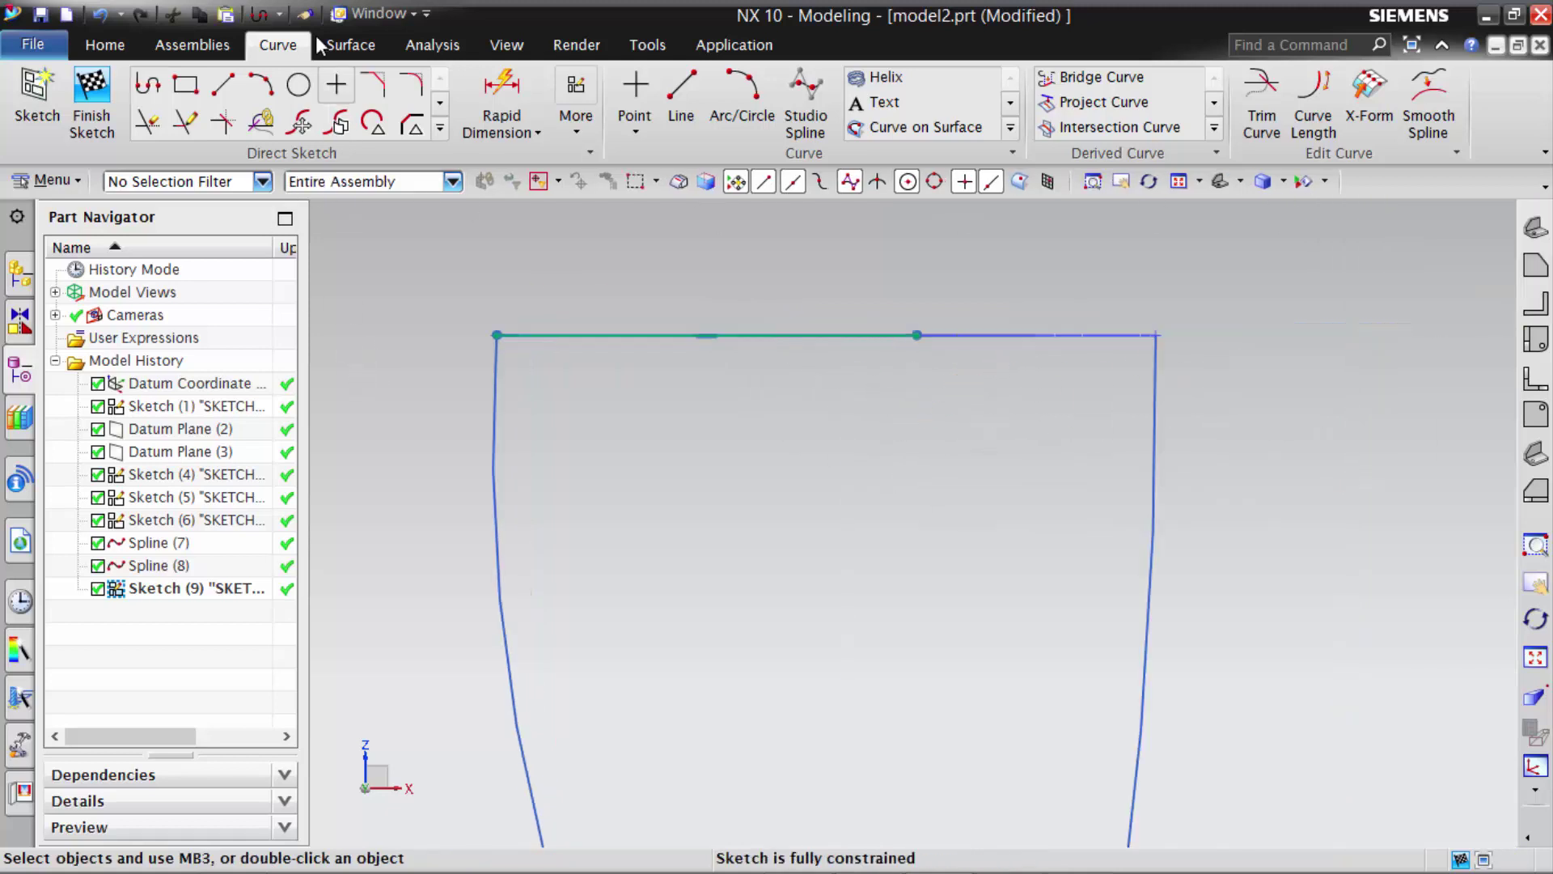
- Hide the top rim circle's sketch, Sketch (5), with Ctrl+B
middle_drag(372, 298, 419, 333)
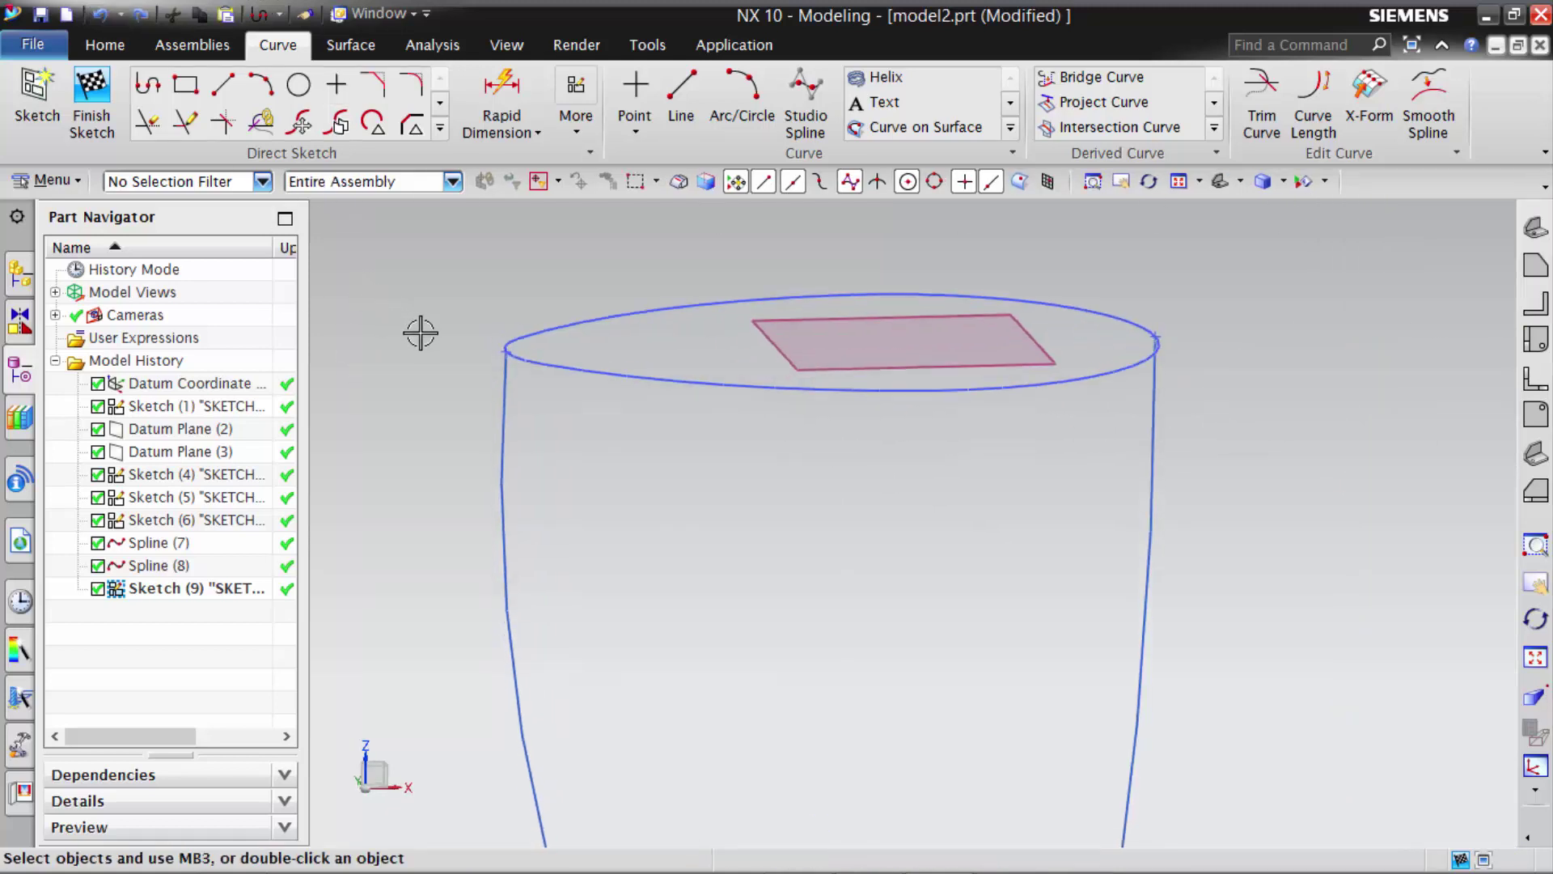
click(569, 319)
key(ctrl+b)
scroll(740, 464, down, 2)
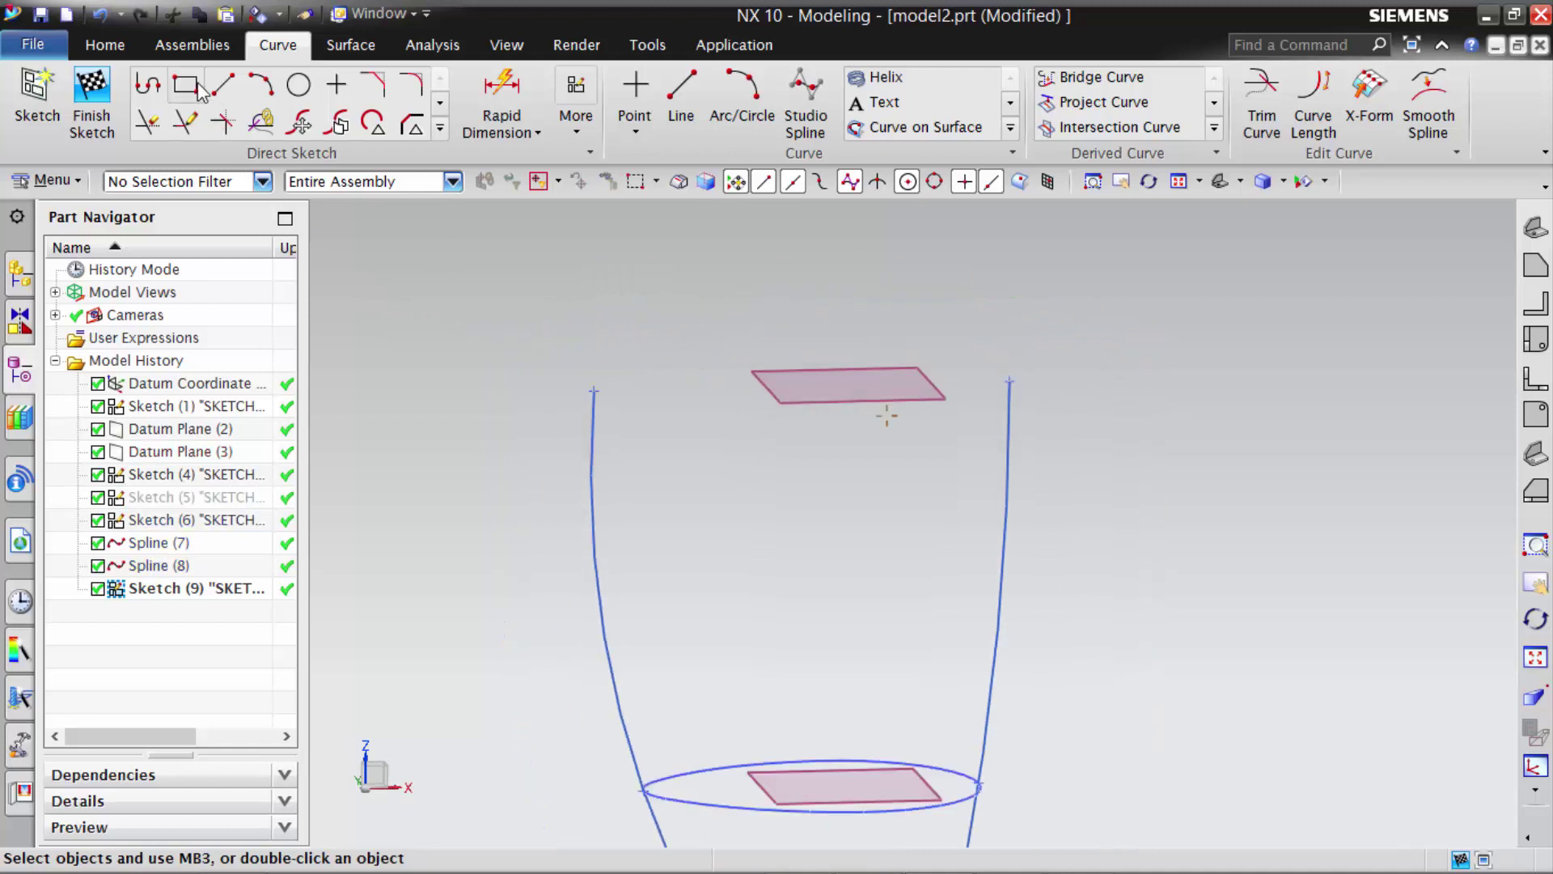
scroll(582, 259, down, 1)
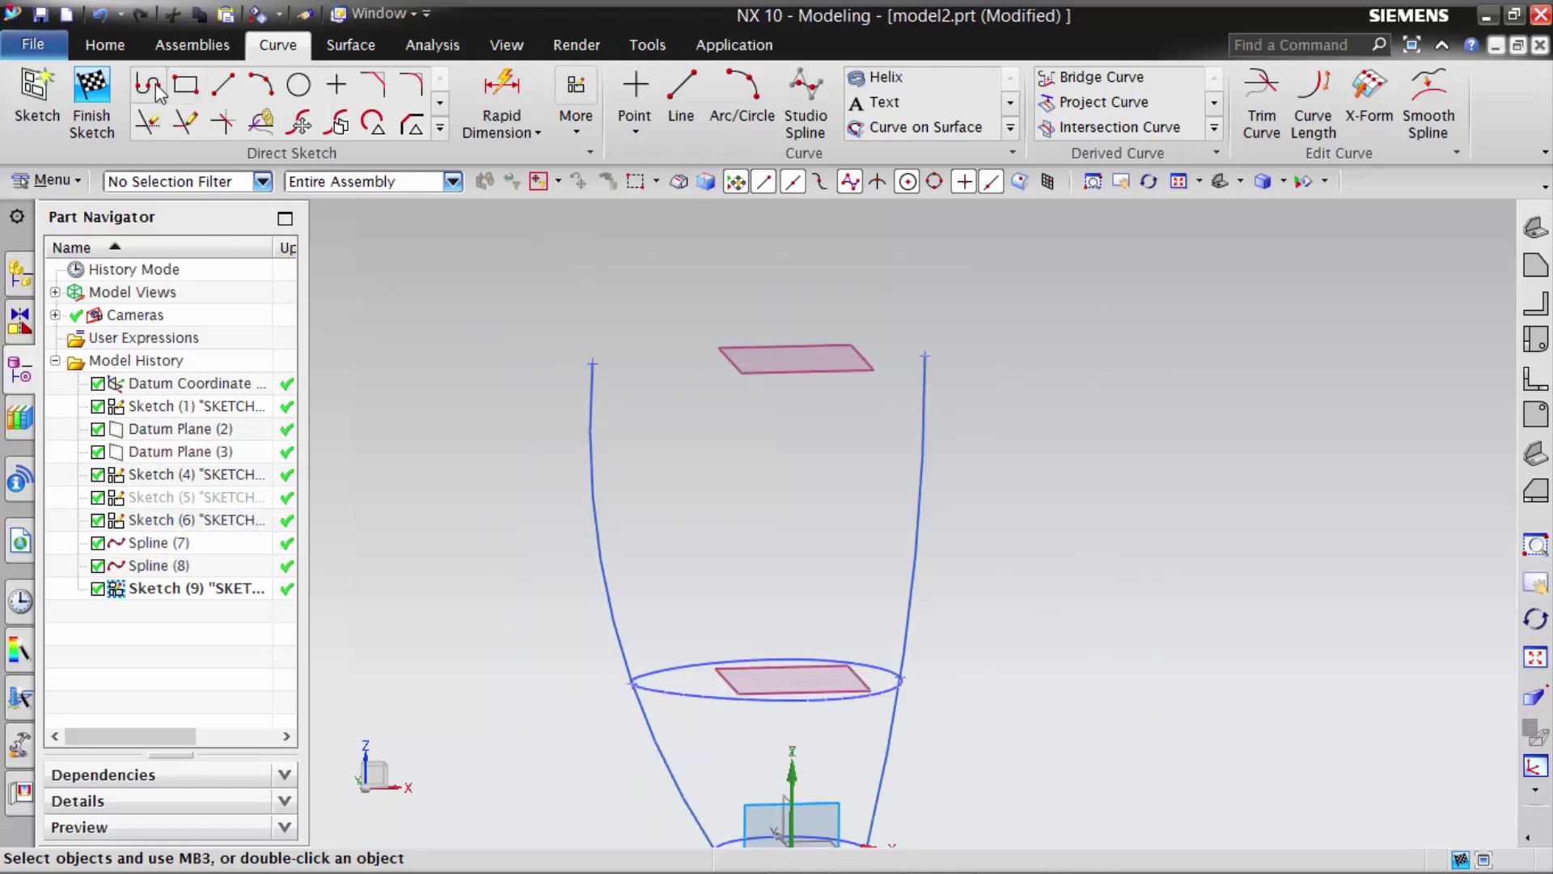
click(156, 86)
- Face the view onto the sketch plane and draw a 14 mm line from the cup's top-left corner
scroll(885, 422, down, 2)
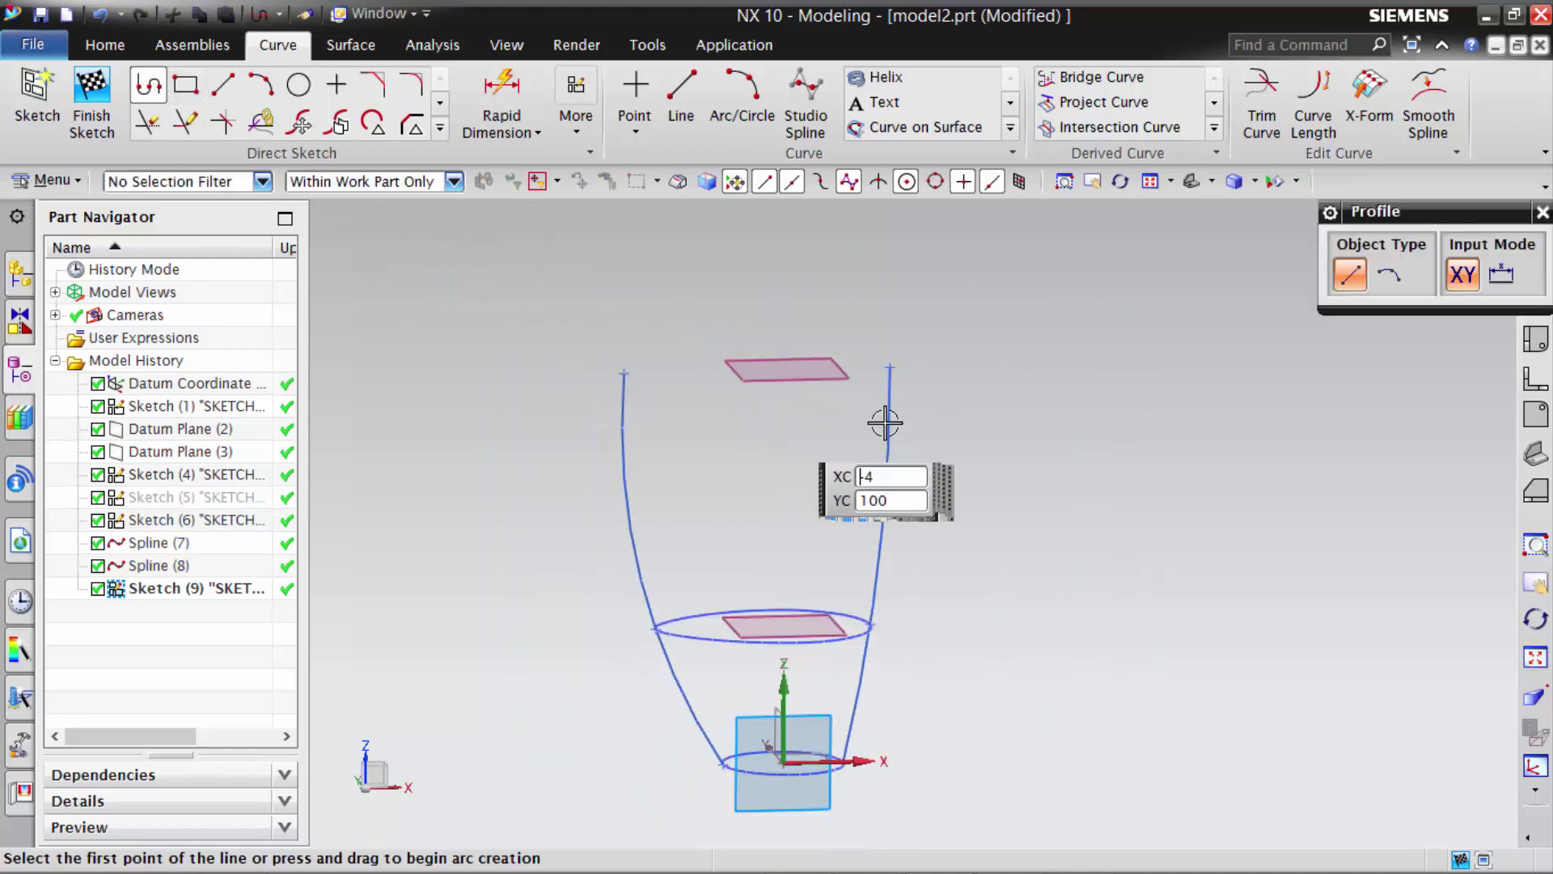
right_click(965, 326)
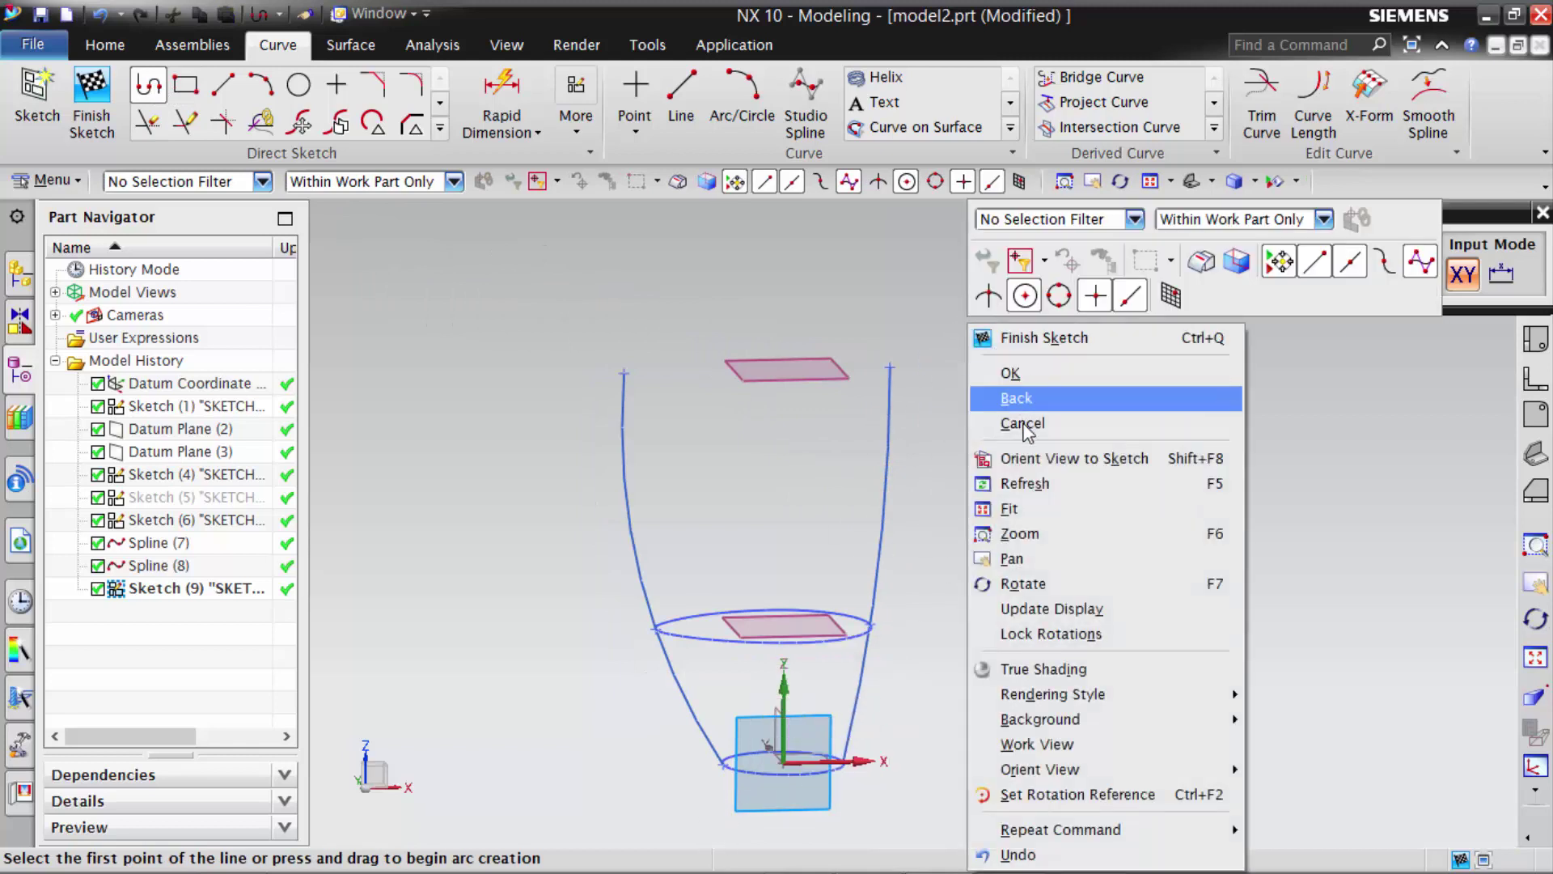
click(1026, 457)
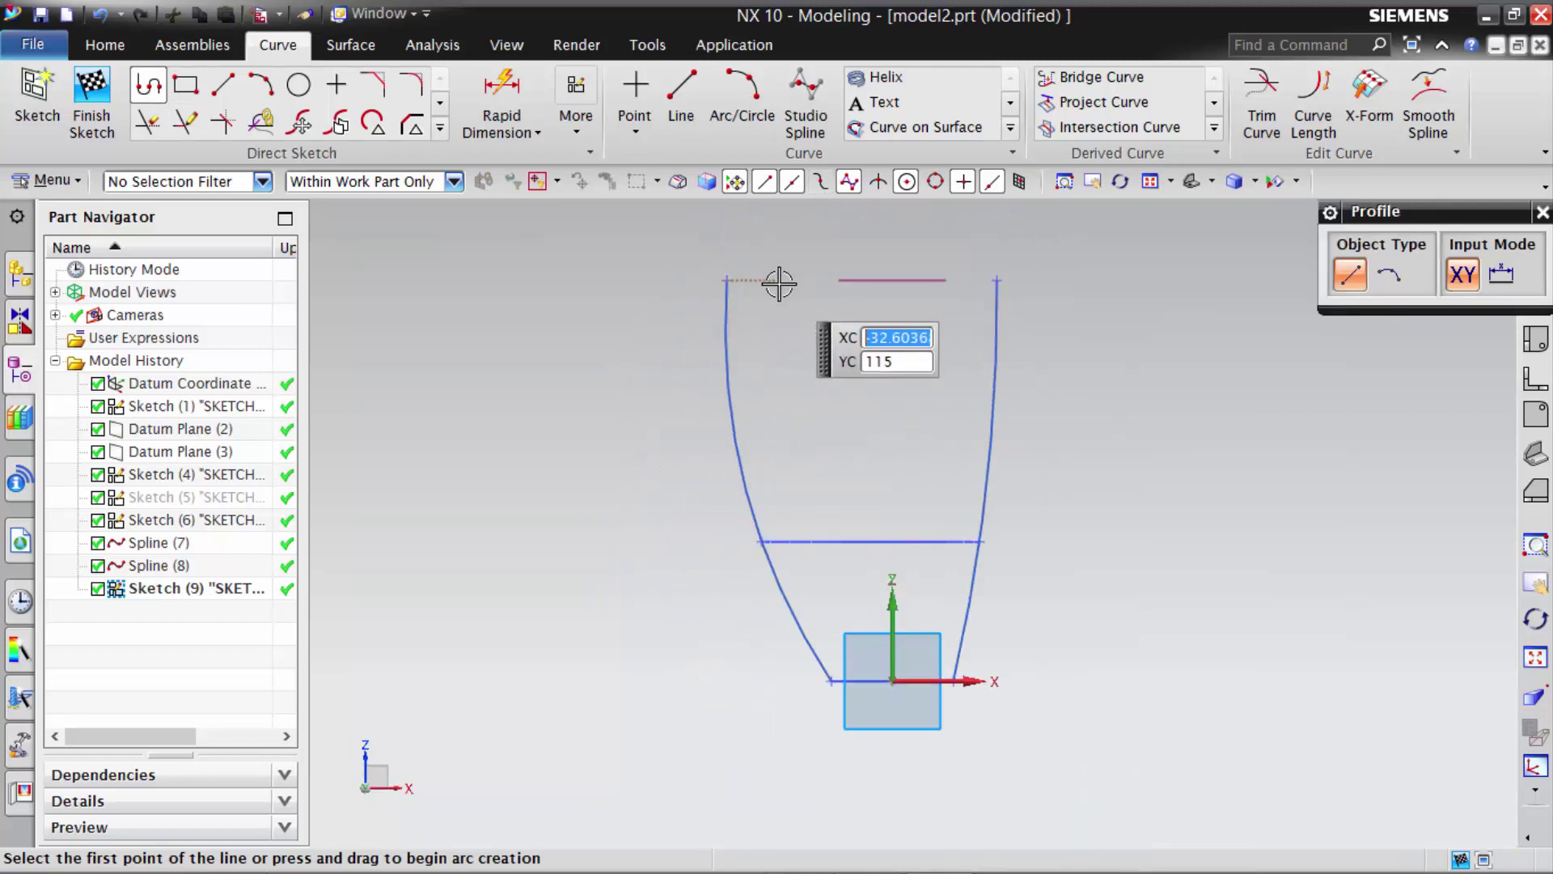
click(727, 280)
scroll(775, 280, up, 3)
text(14)
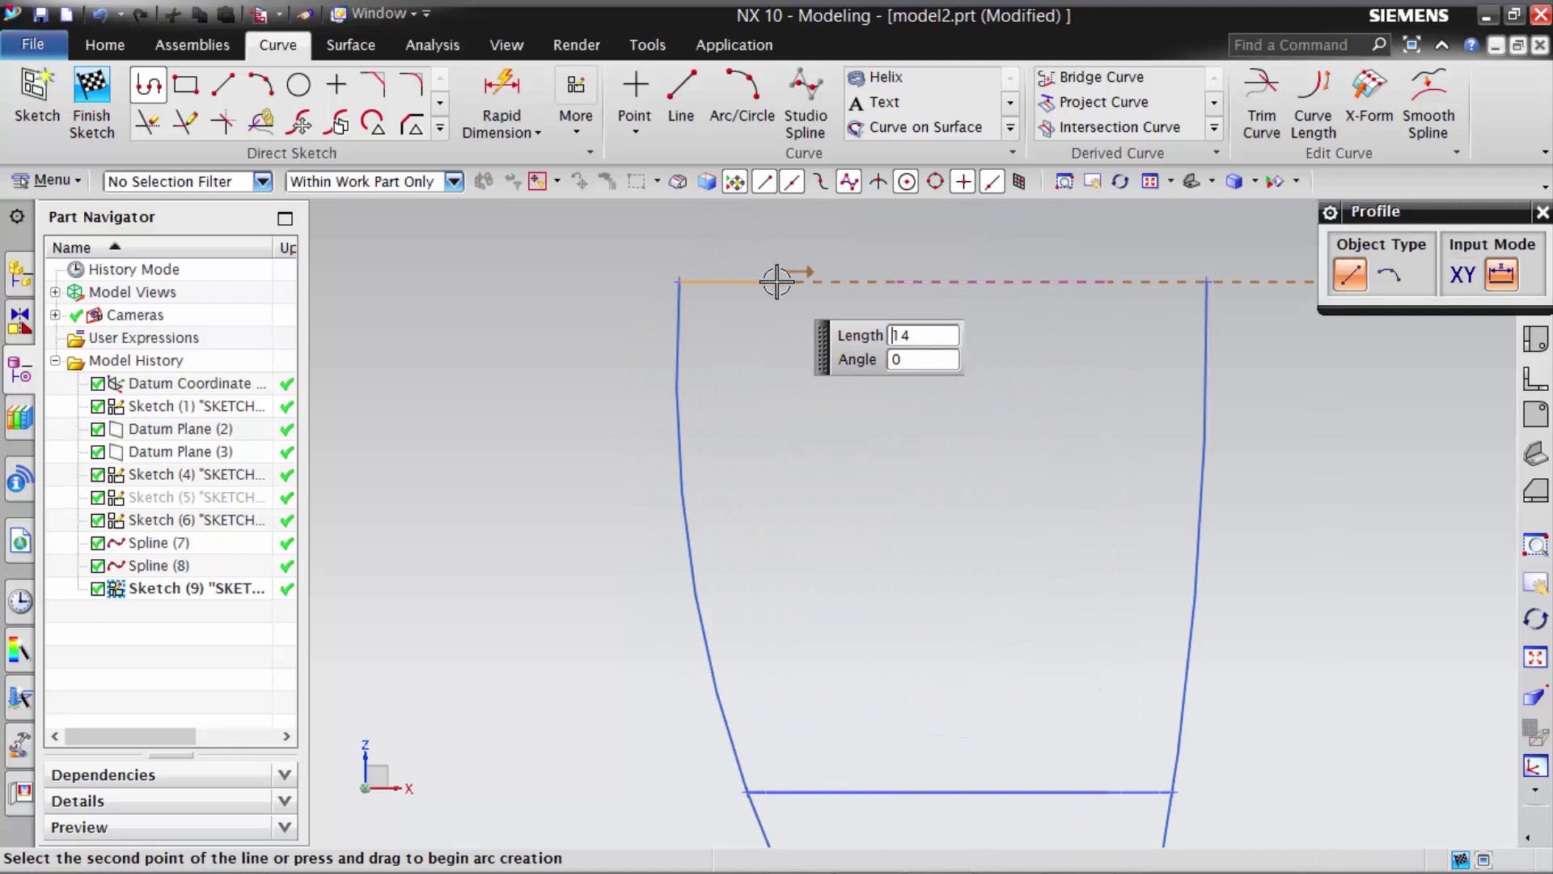
key(Return)
- Chain three arcs from that line across the cup top, sweeping down and back up
click(1389, 275)
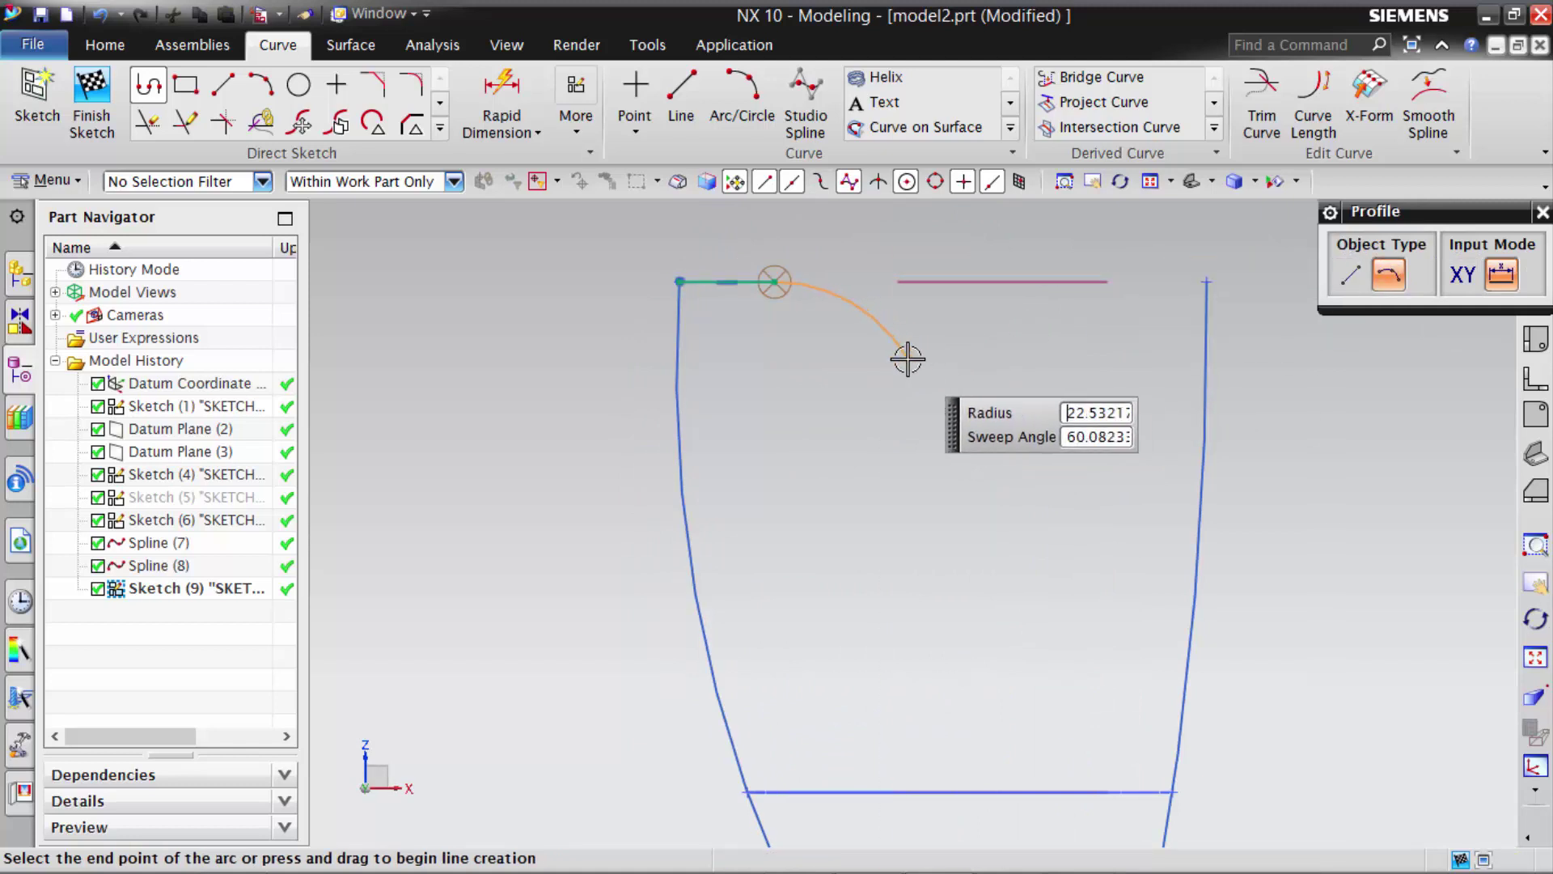
click(908, 358)
click(1389, 275)
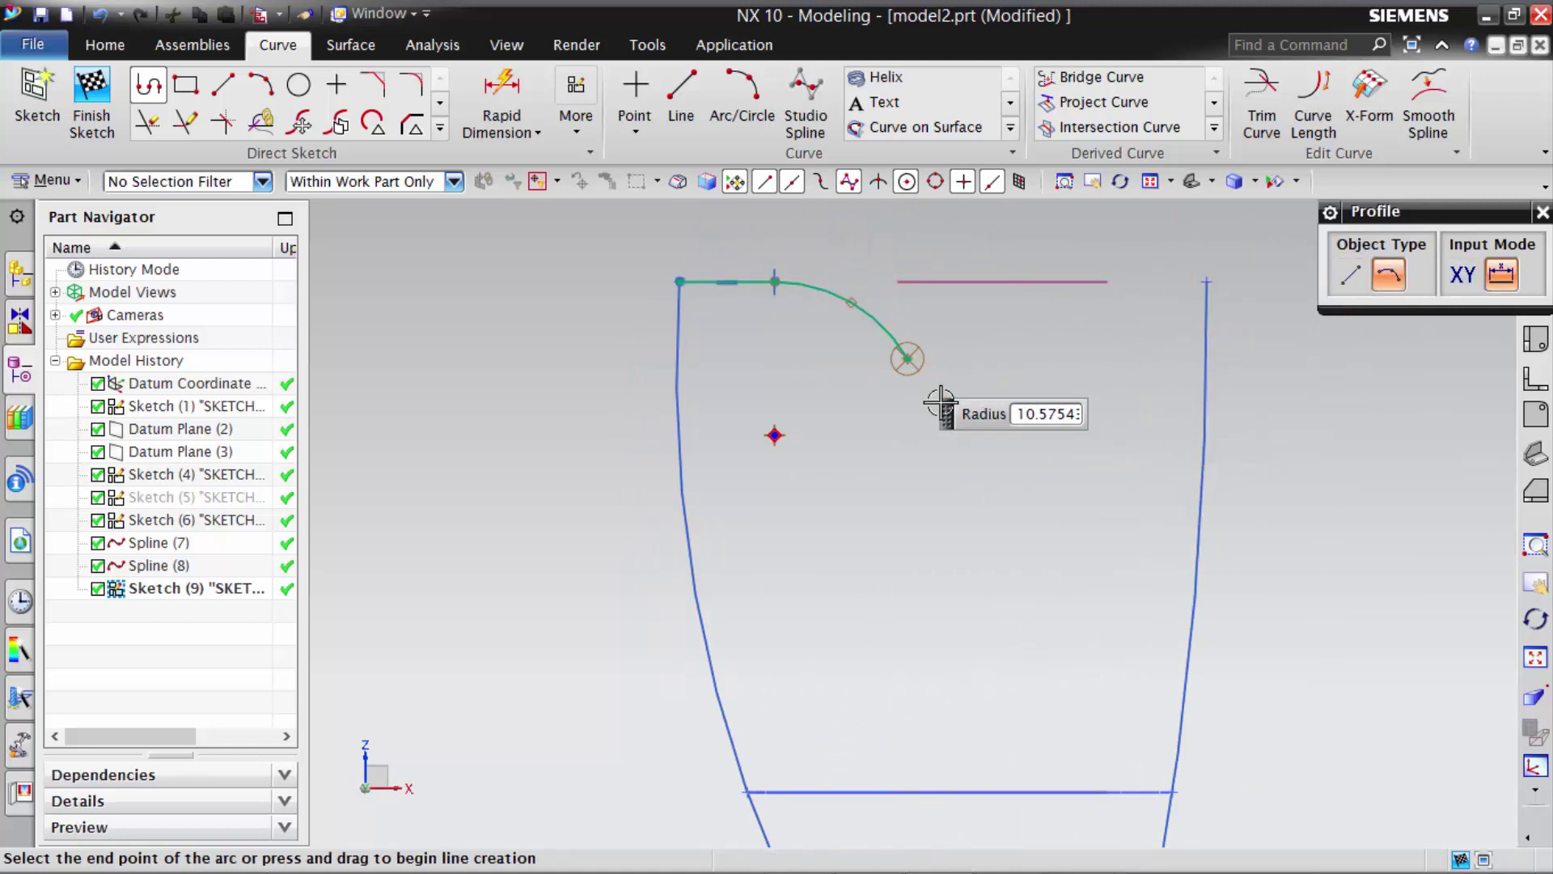
click(1018, 472)
click(1389, 275)
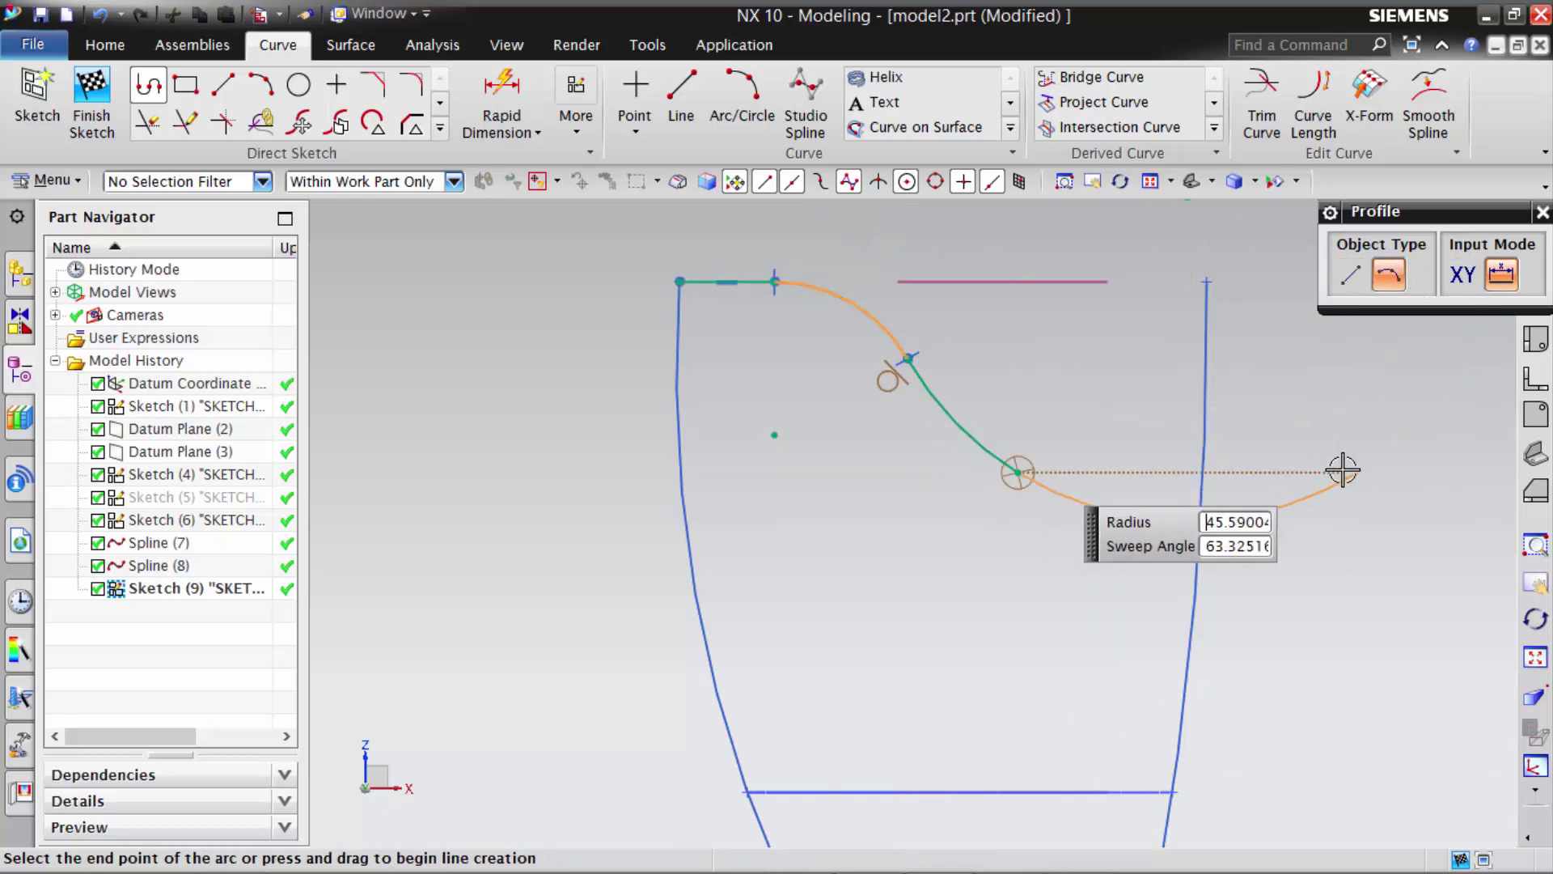
click(1308, 383)
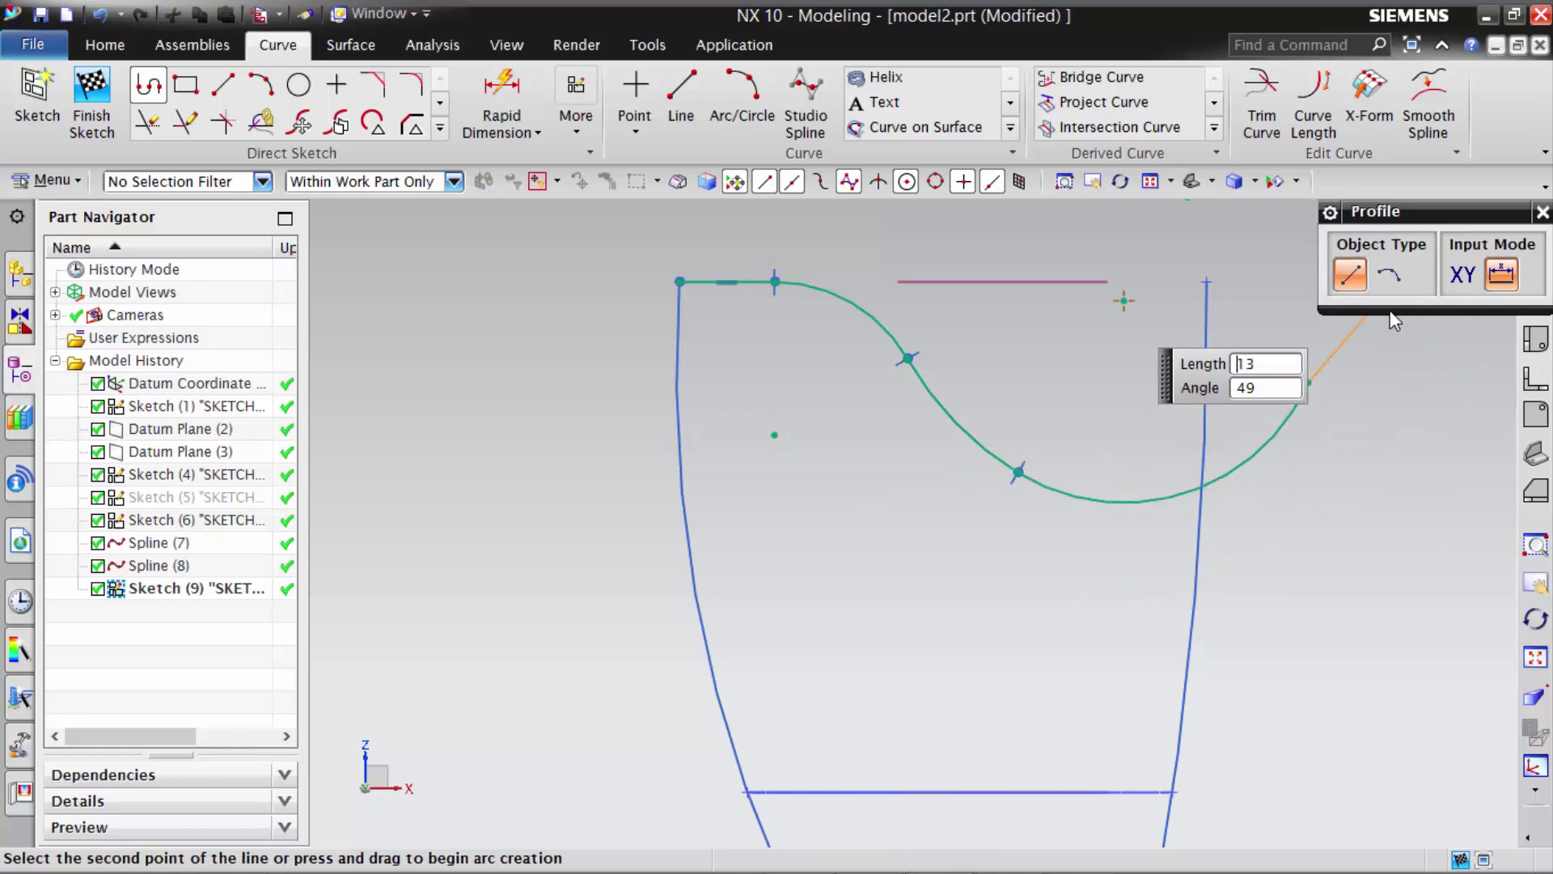
click(1542, 212)
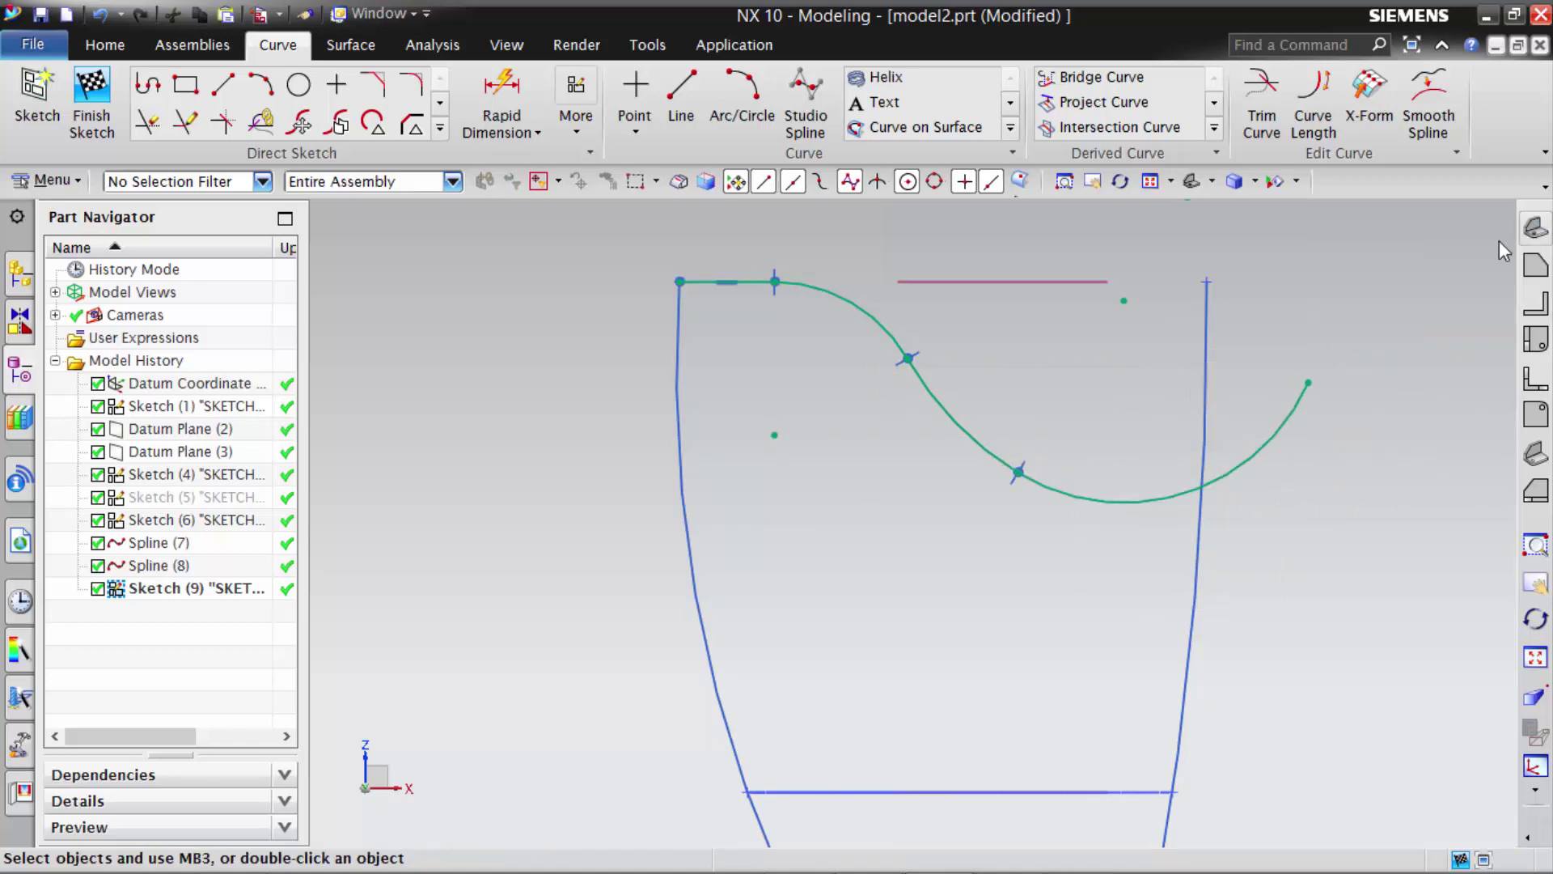
click(961, 433)
click(922, 356)
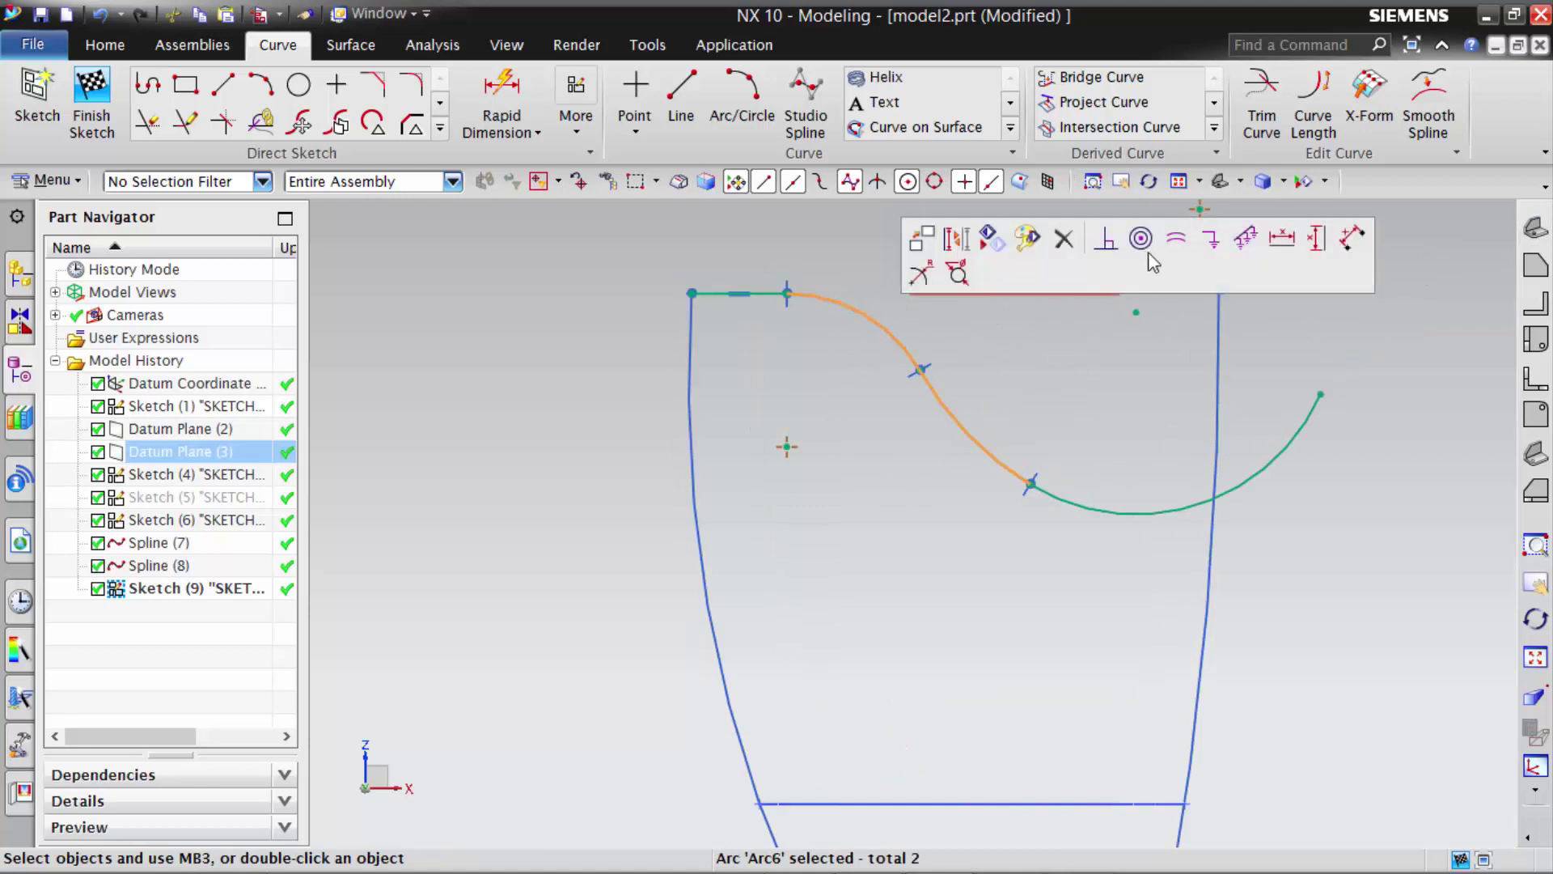
- Make the two rim arcs equal radius and dimension them R30 and R50
click(1143, 239)
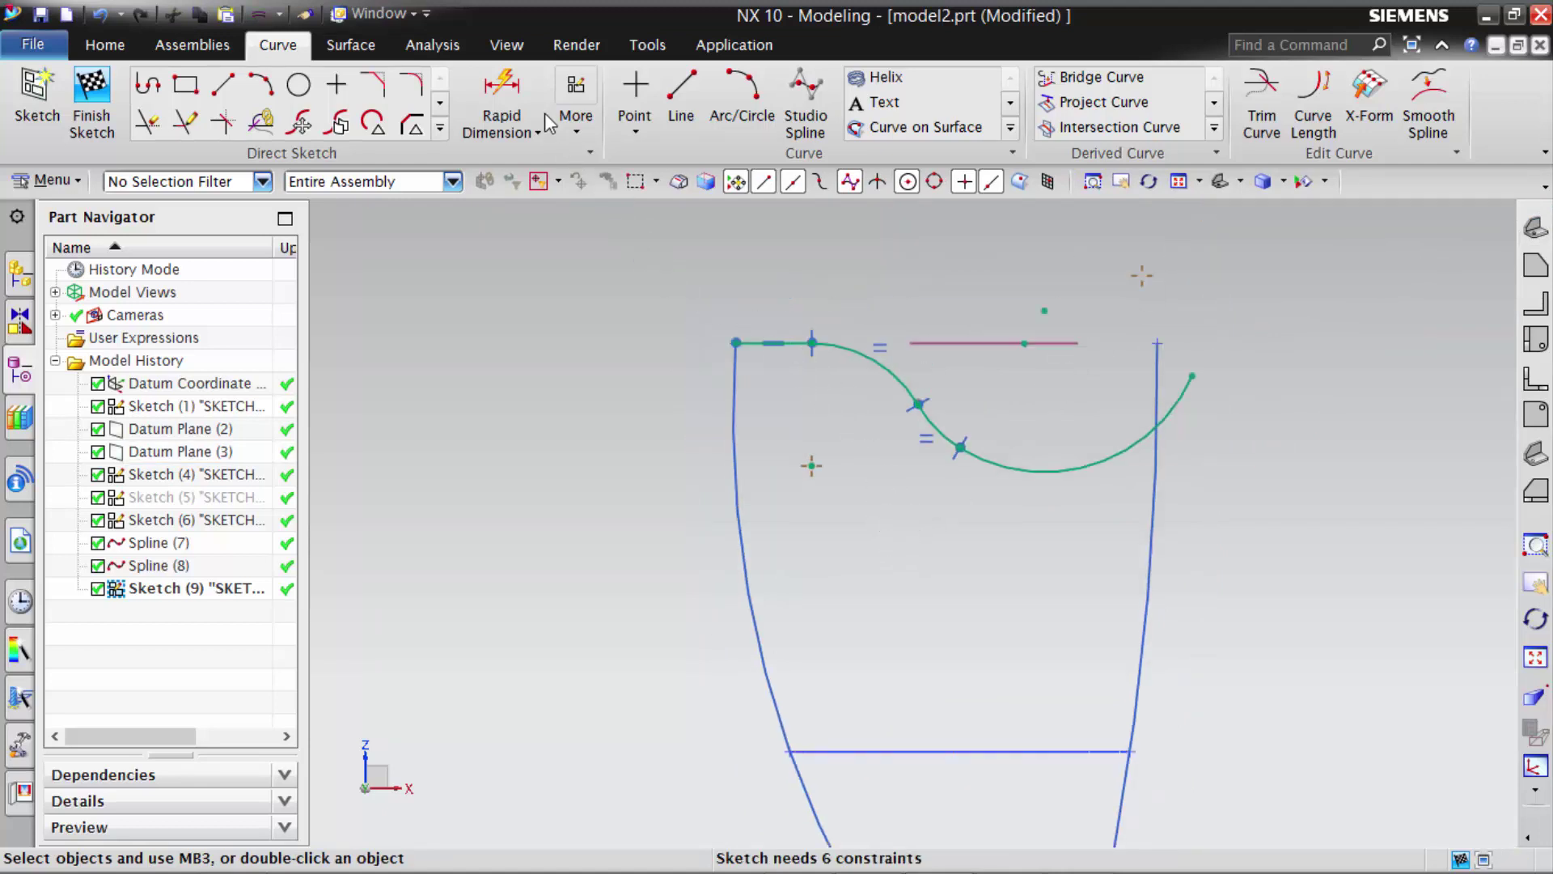
key(d)
click(864, 356)
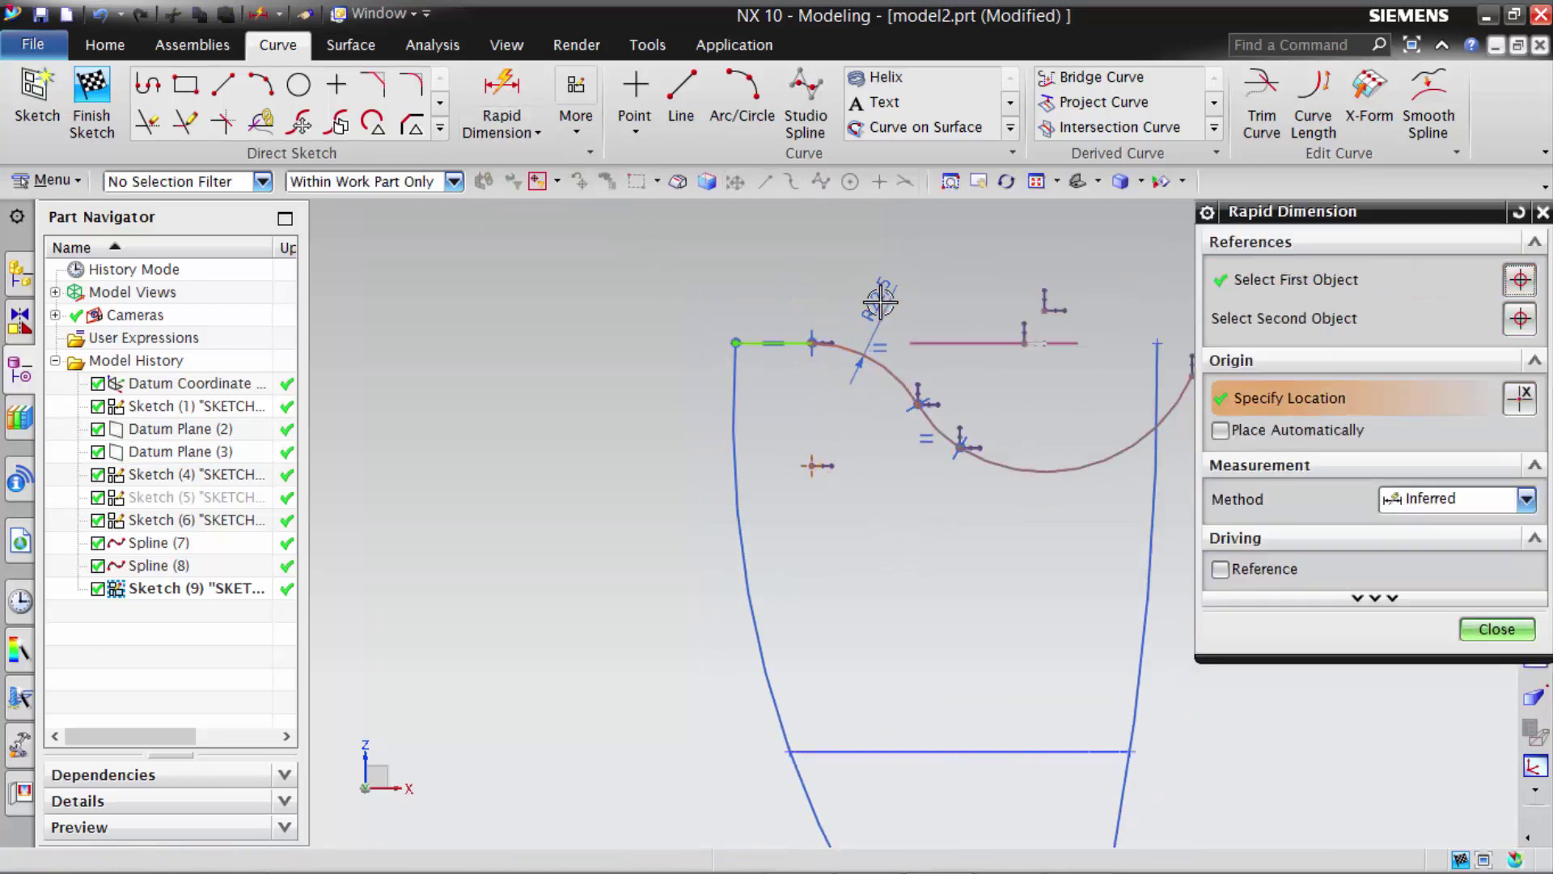
click(883, 295)
key(Return)
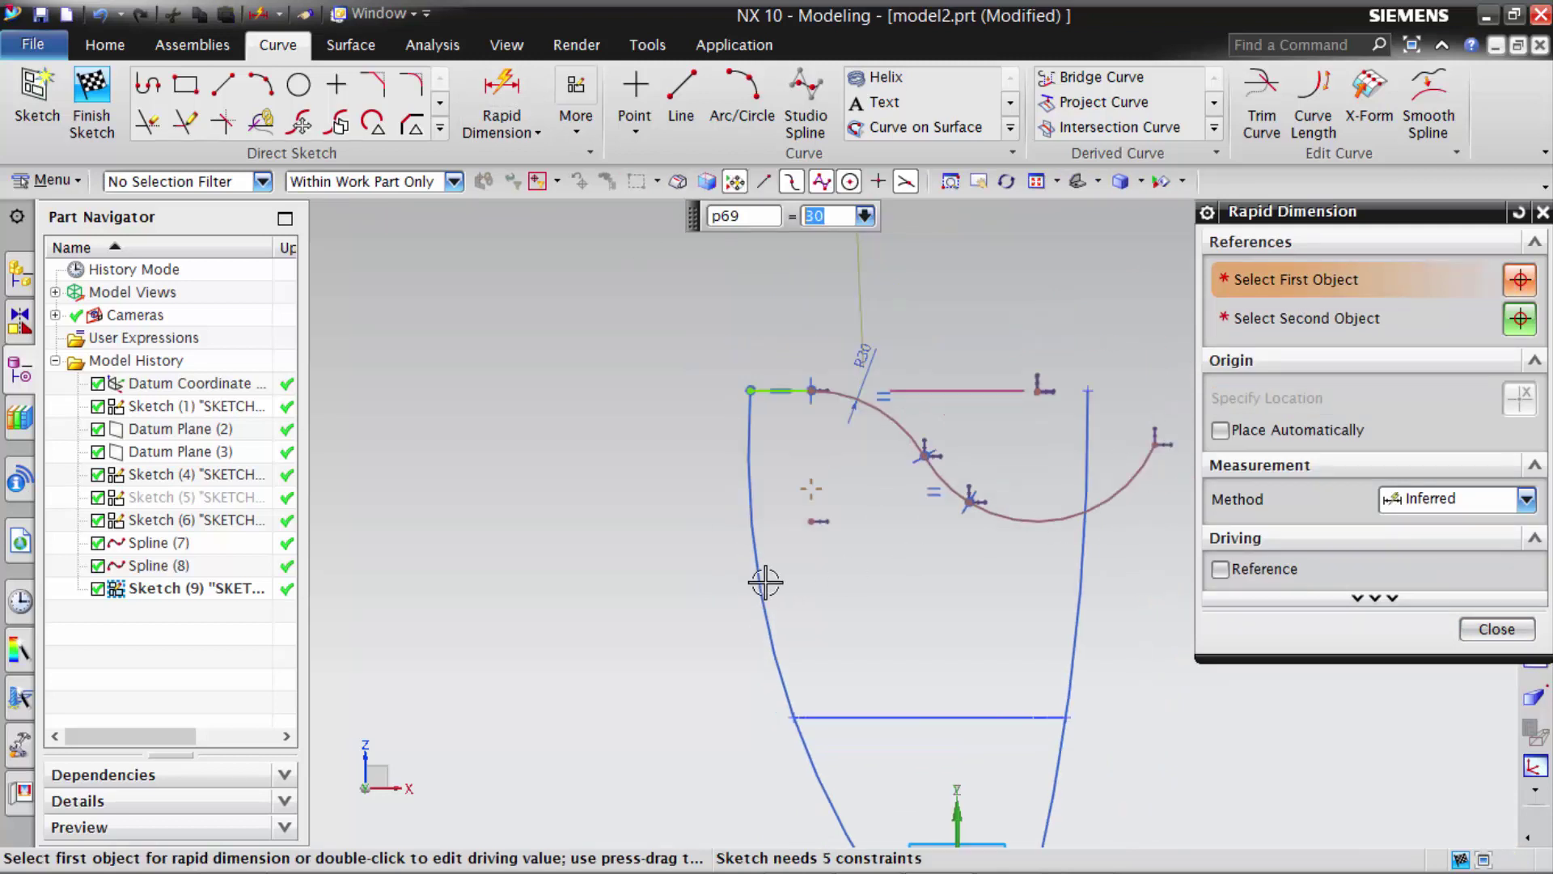
click(1008, 548)
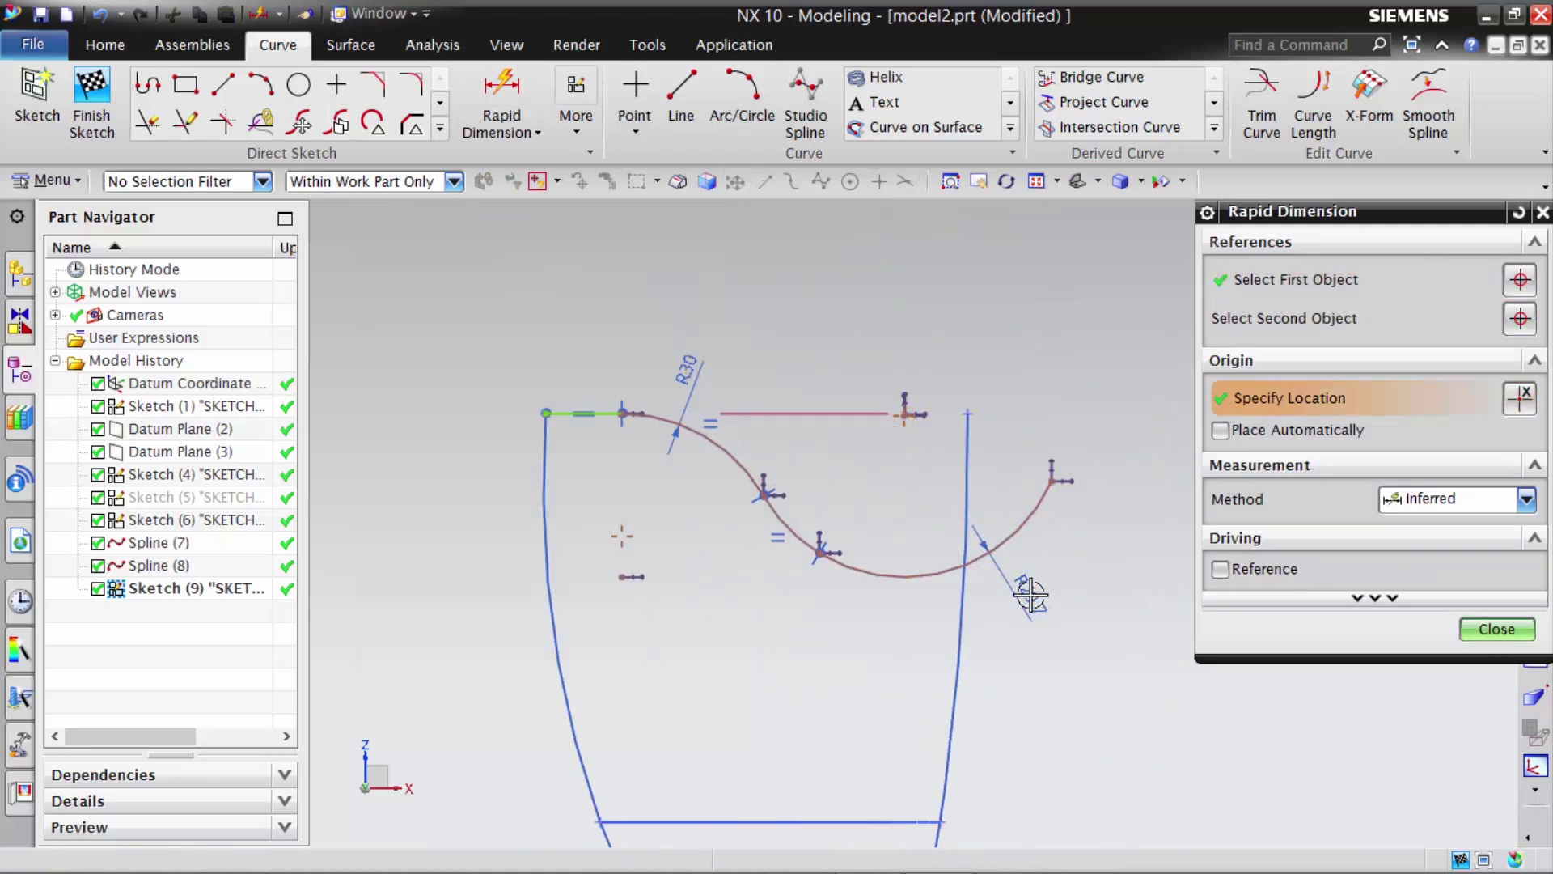
click(1021, 595)
scroll(897, 520, down, 3)
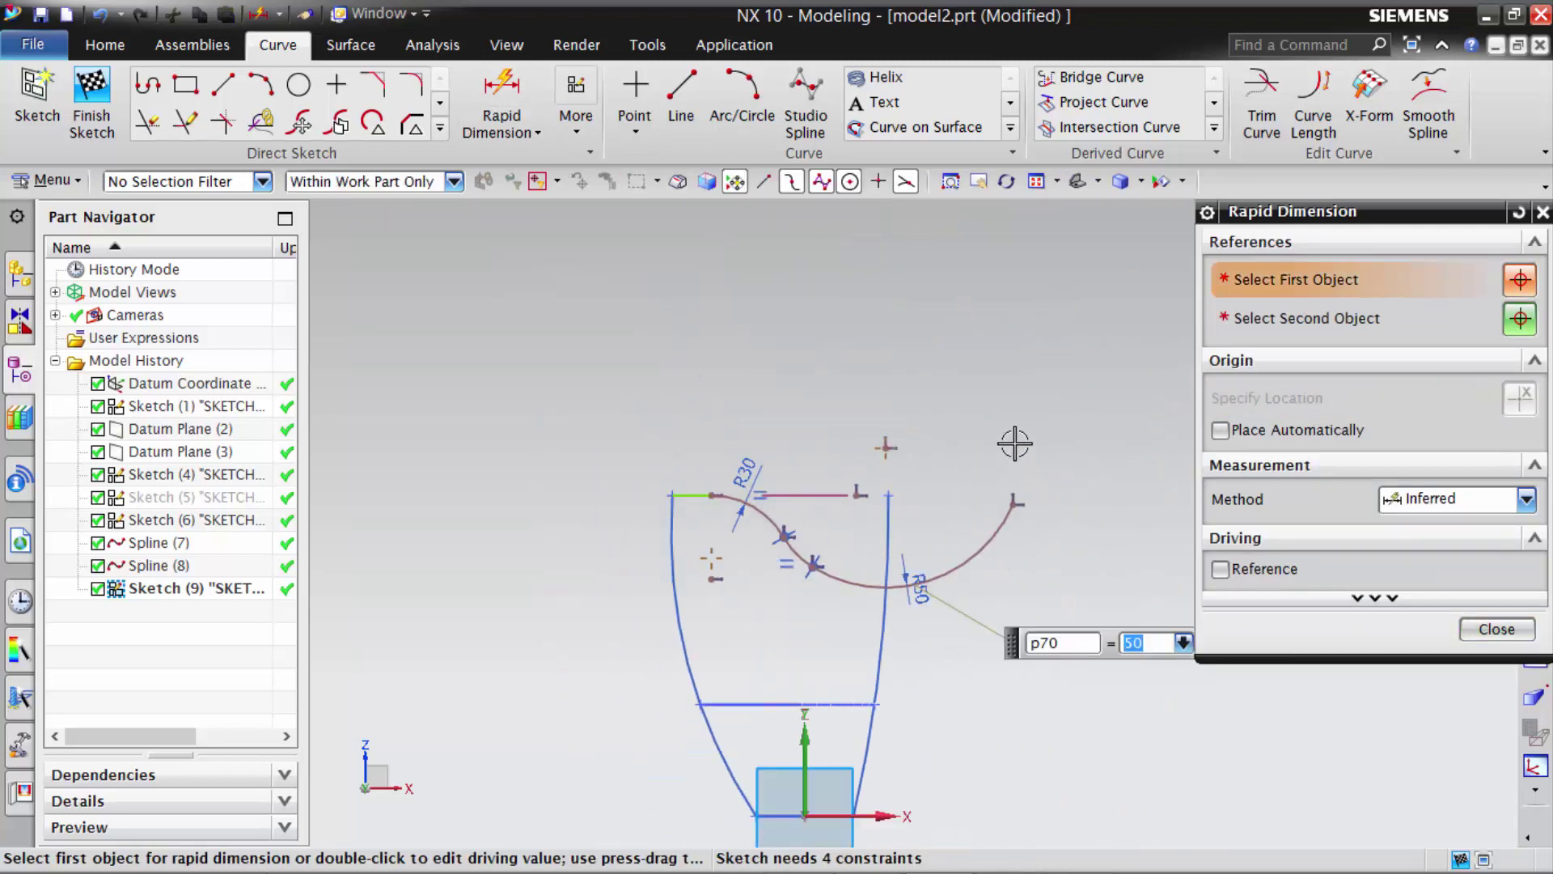
- Add a 30 horizontal distance and a 125 height dimension to the rim sketch
click(917, 444)
click(856, 653)
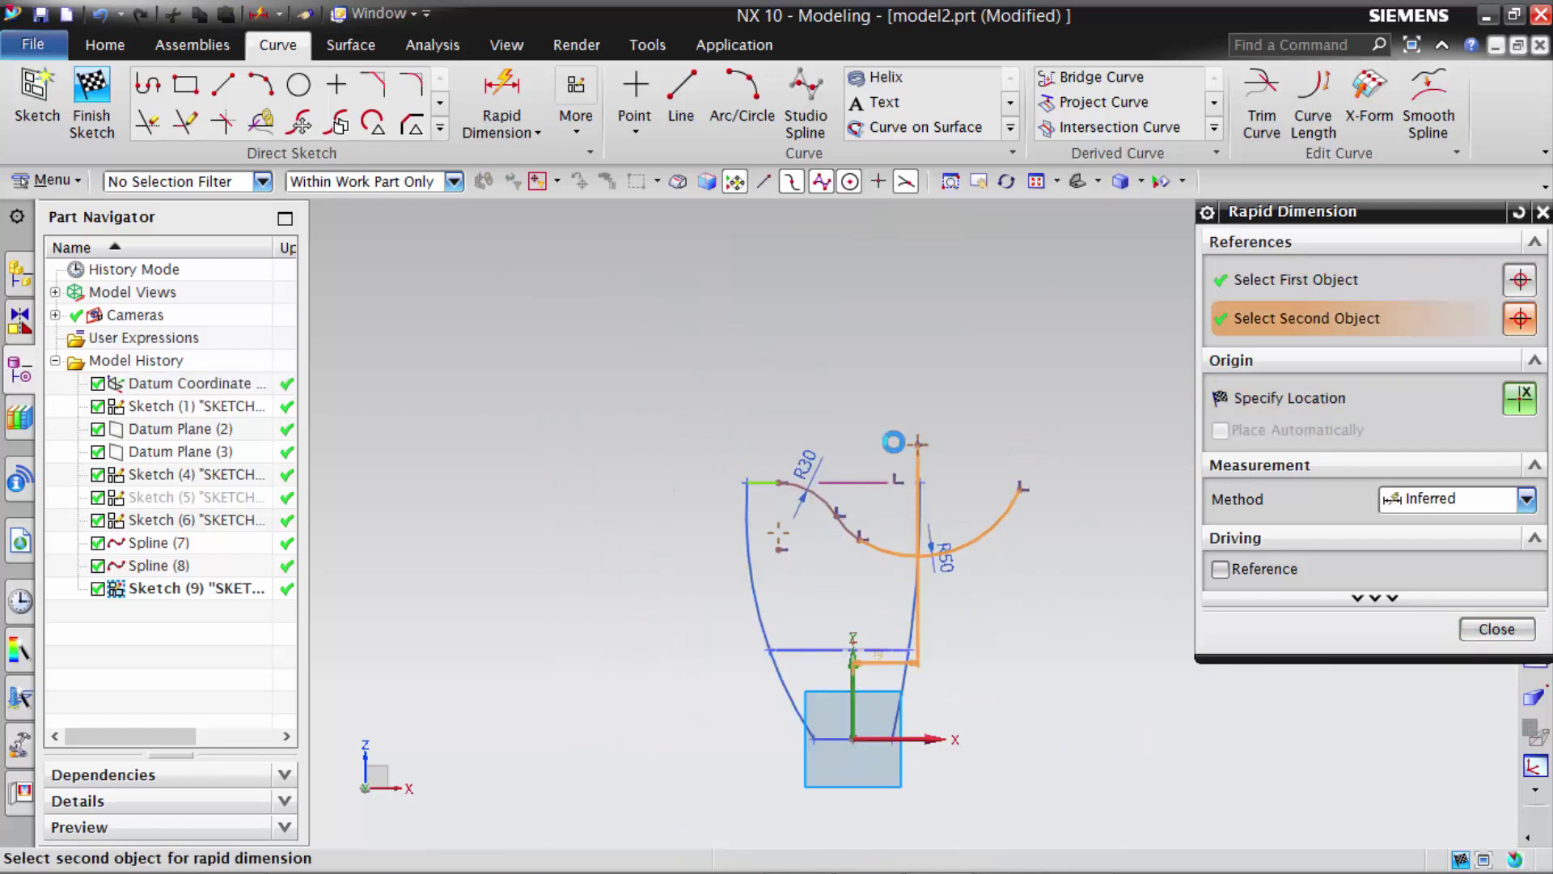
click(927, 374)
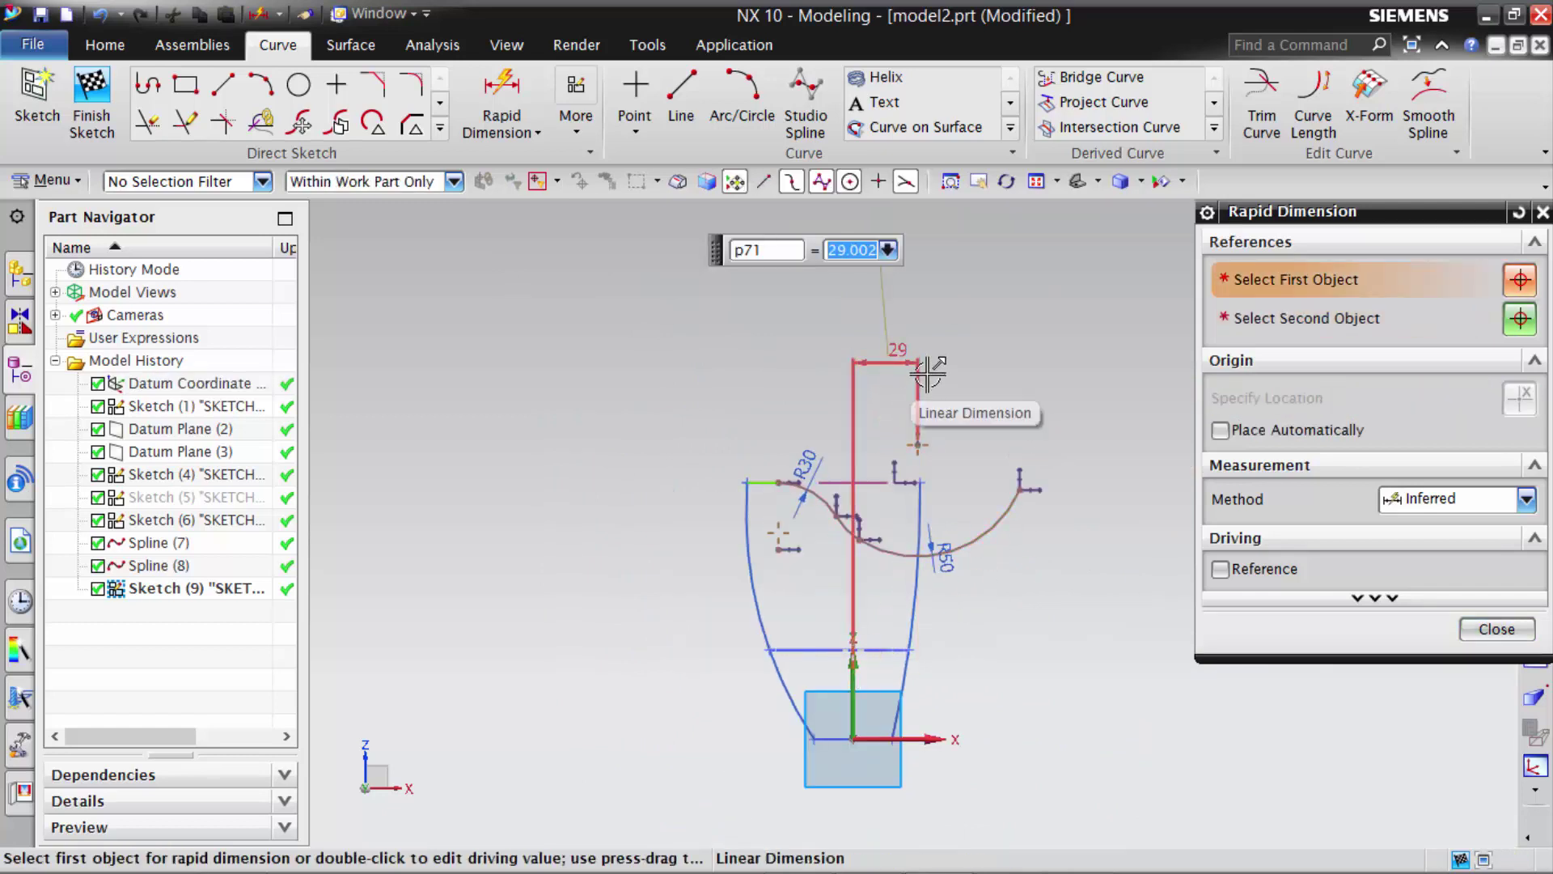
text(0)
key(Return)
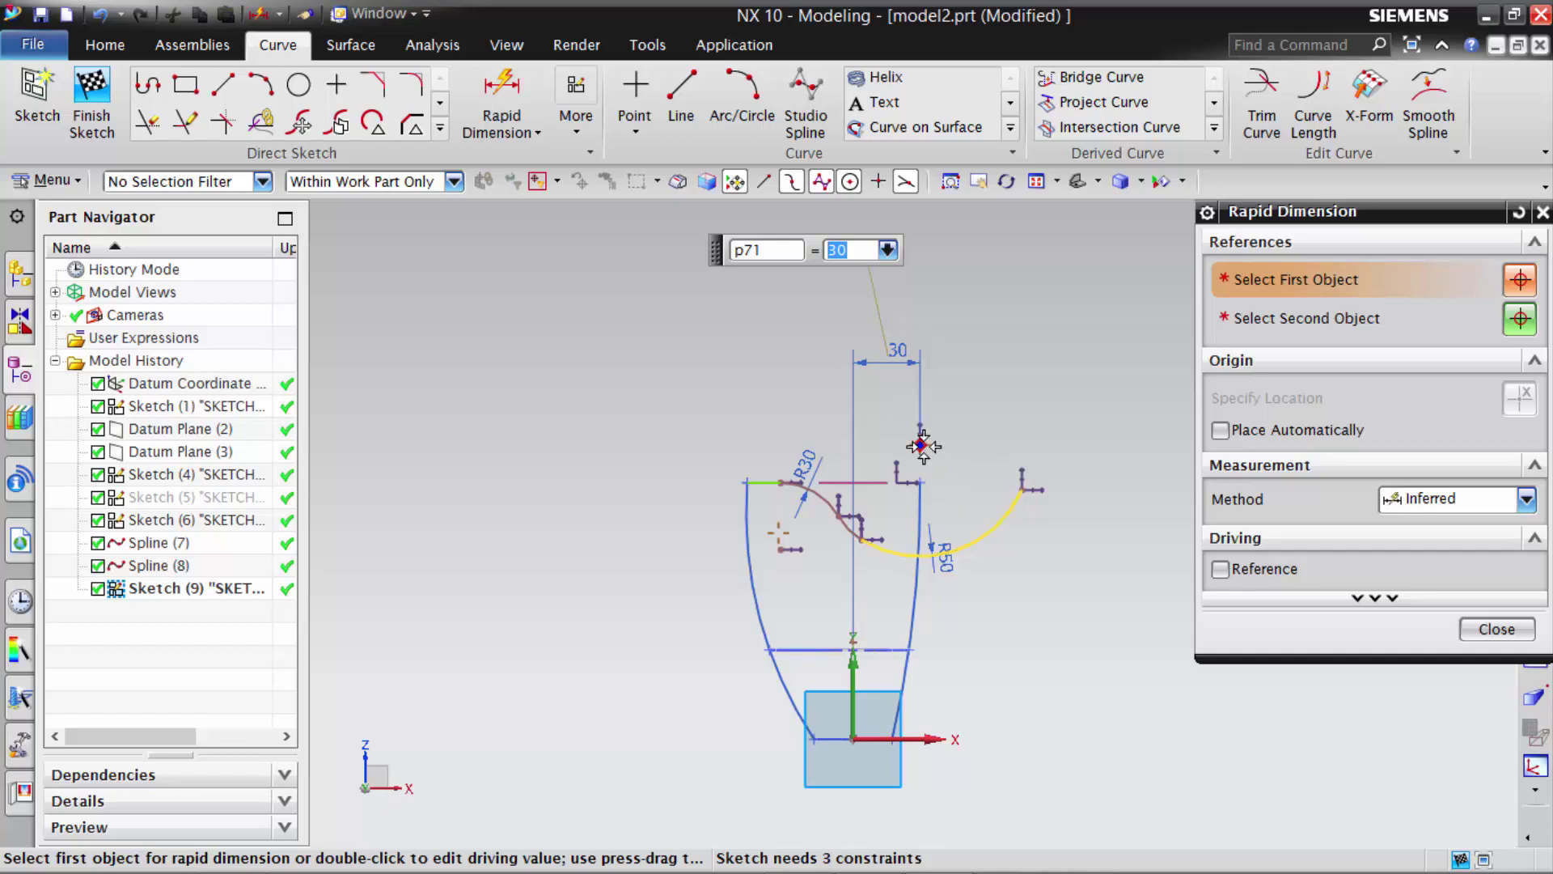
click(922, 446)
click(952, 736)
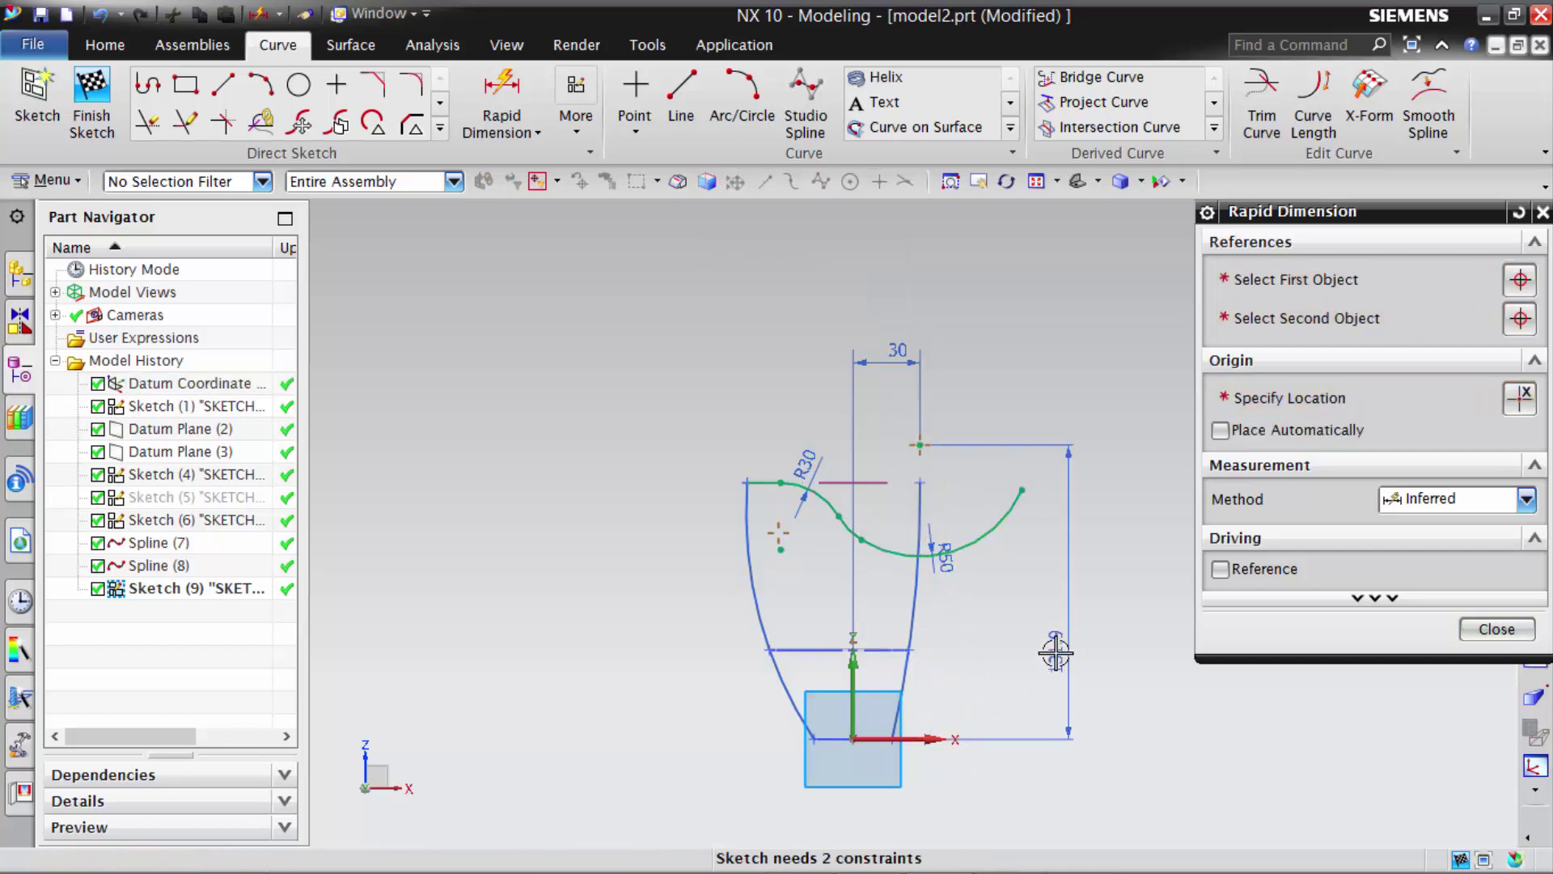
click(1056, 652)
text(125)
key(Return)
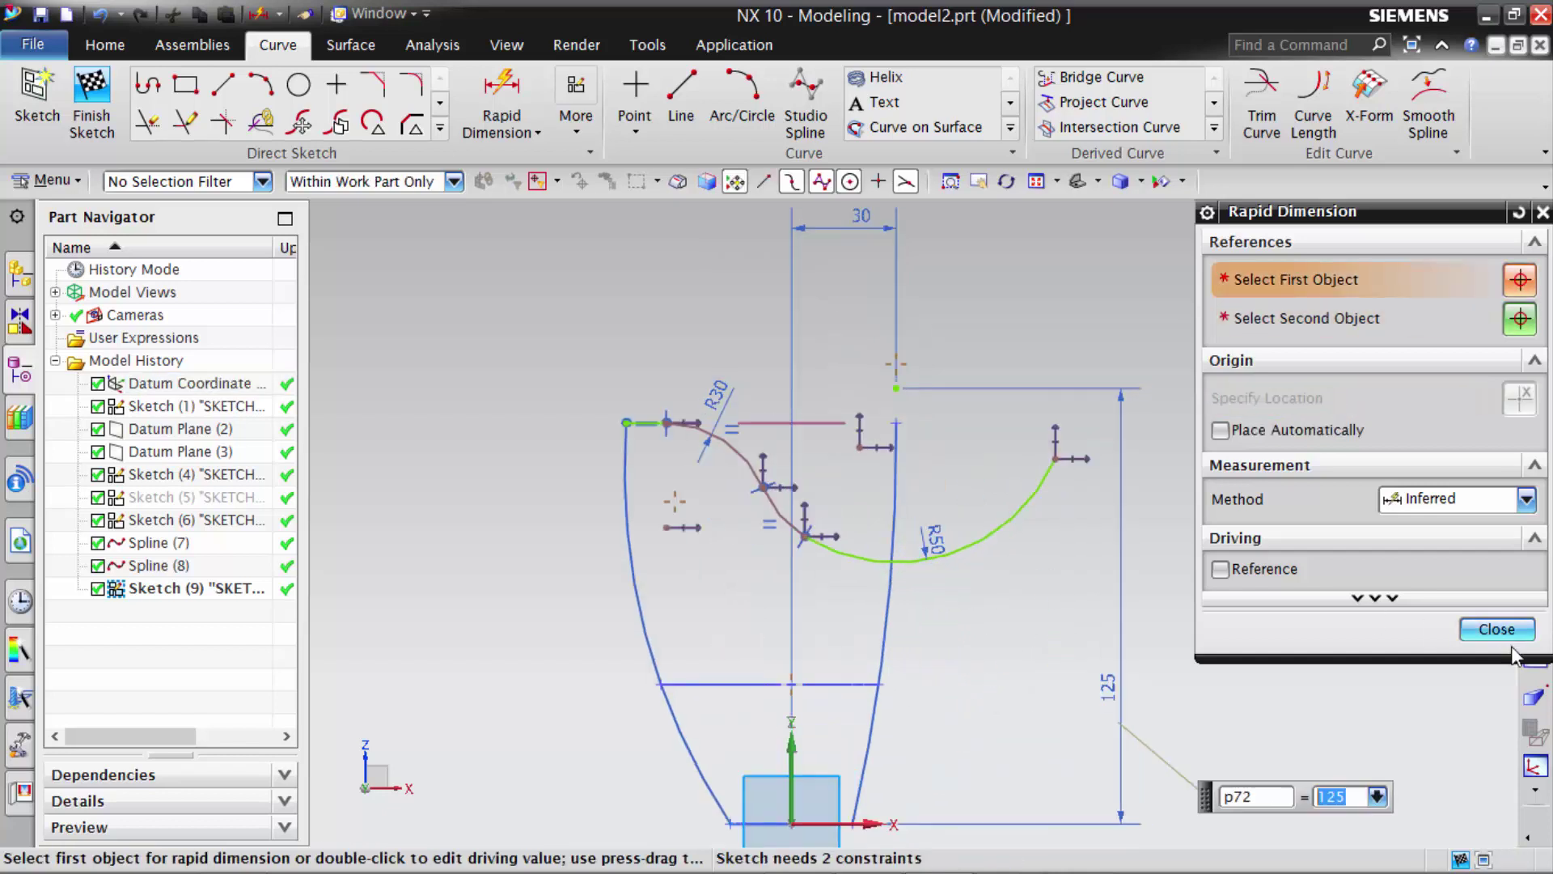
click(1497, 629)
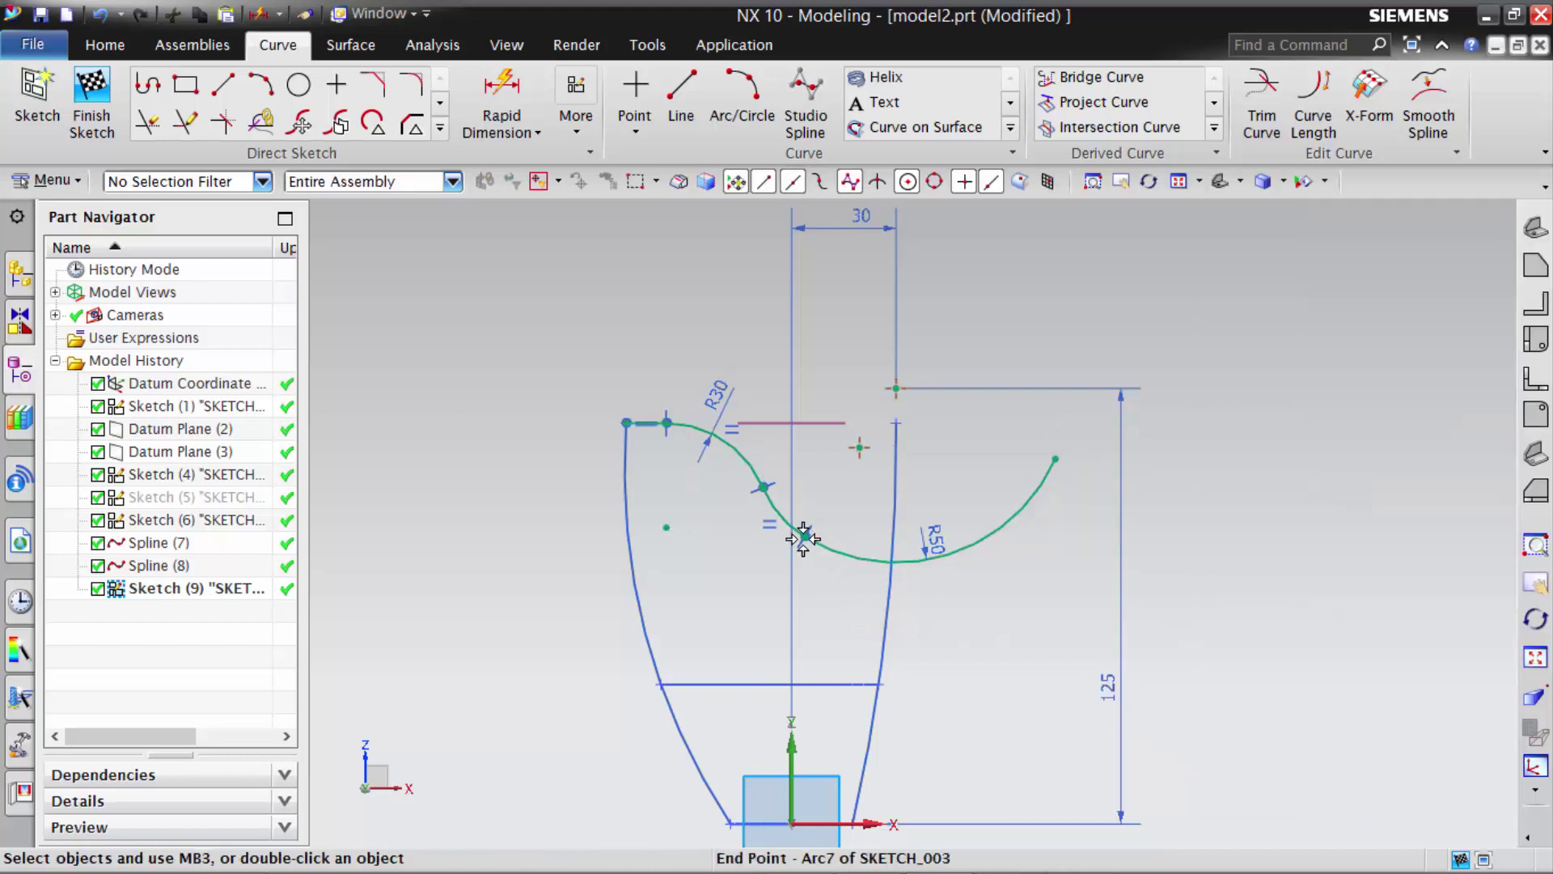
- Constrain the arc junction point onto the datum Z axis
click(791, 748)
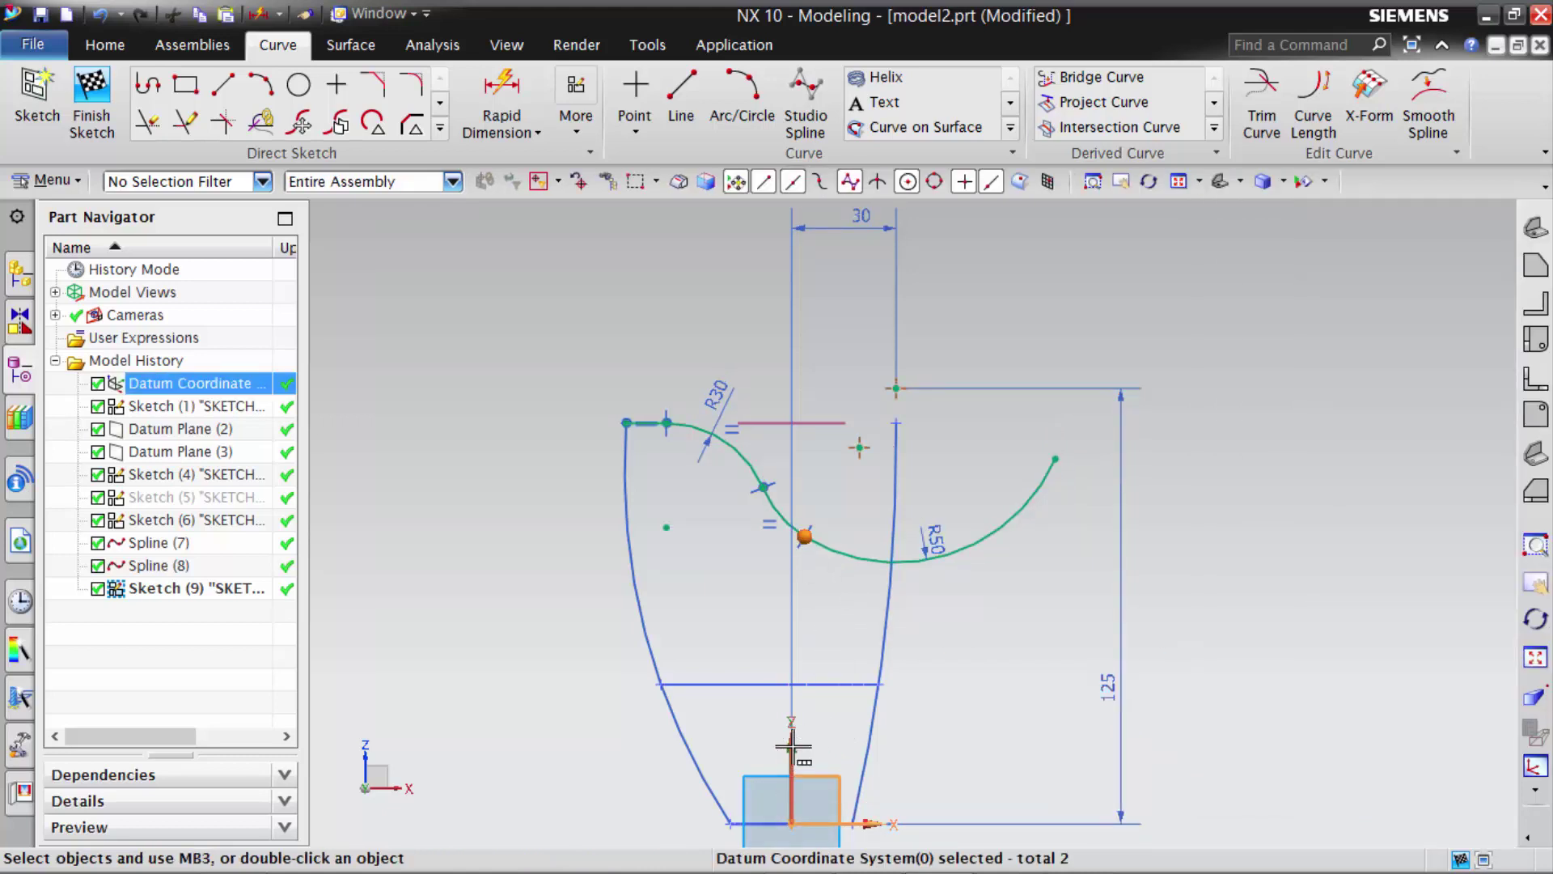
click(791, 746)
click(924, 692)
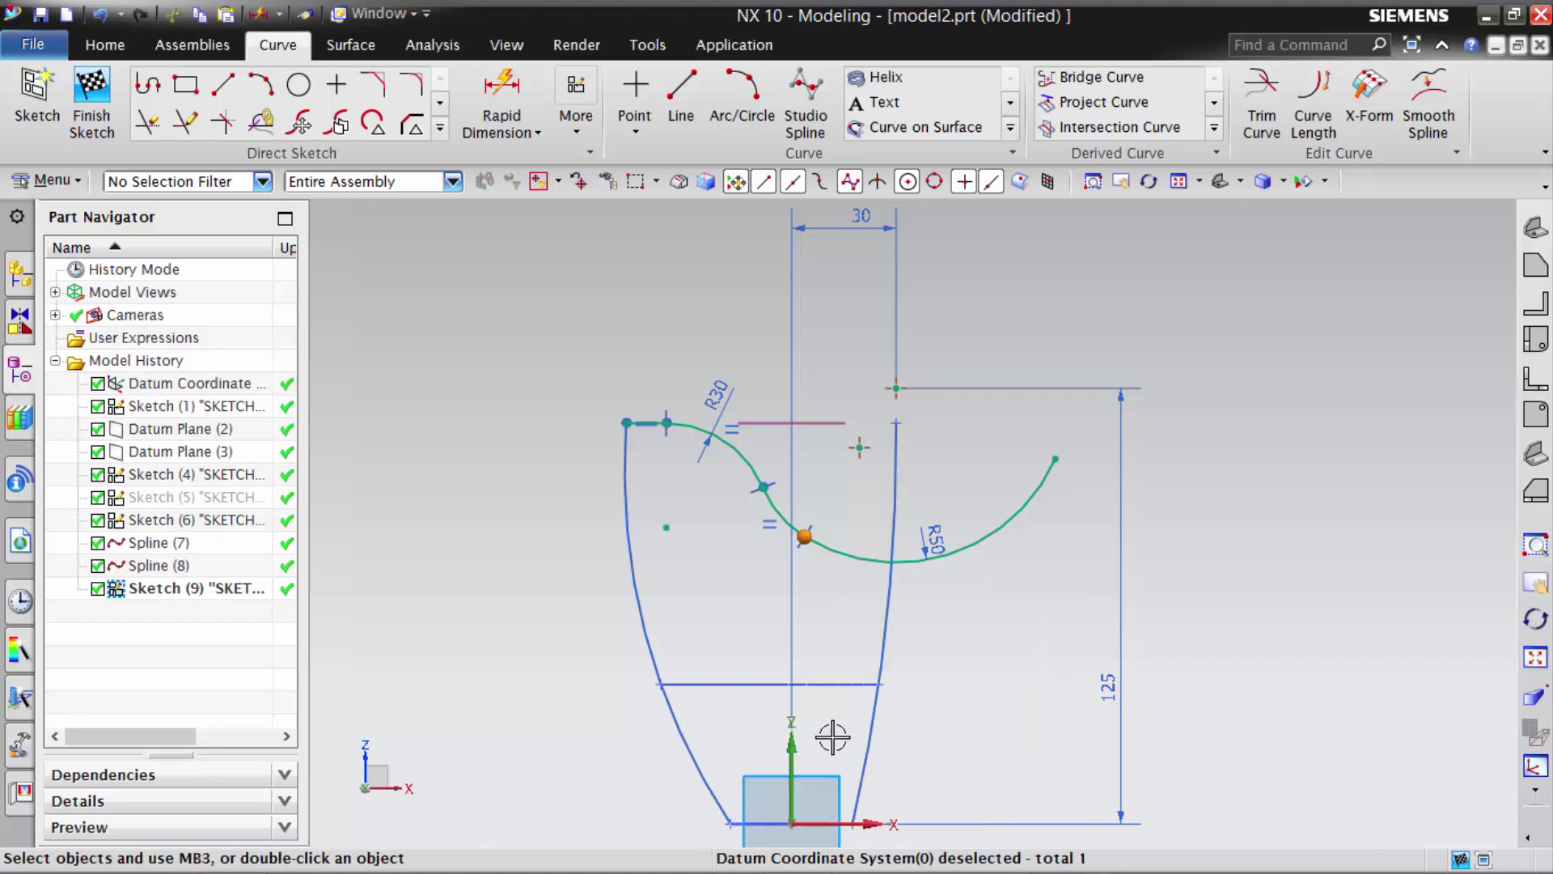
click(788, 747)
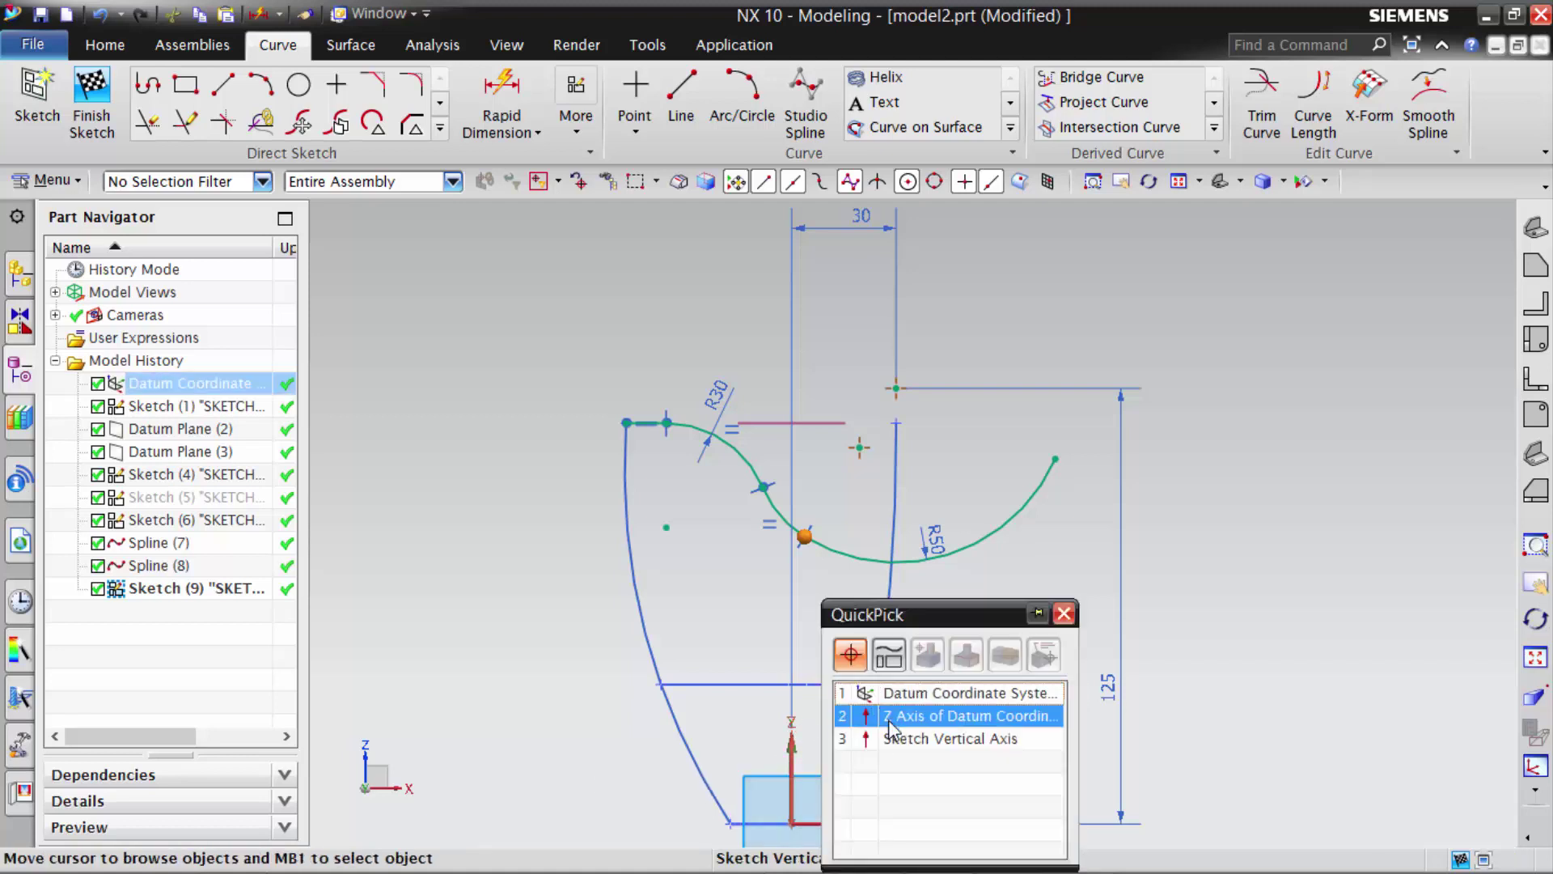
click(922, 715)
click(930, 682)
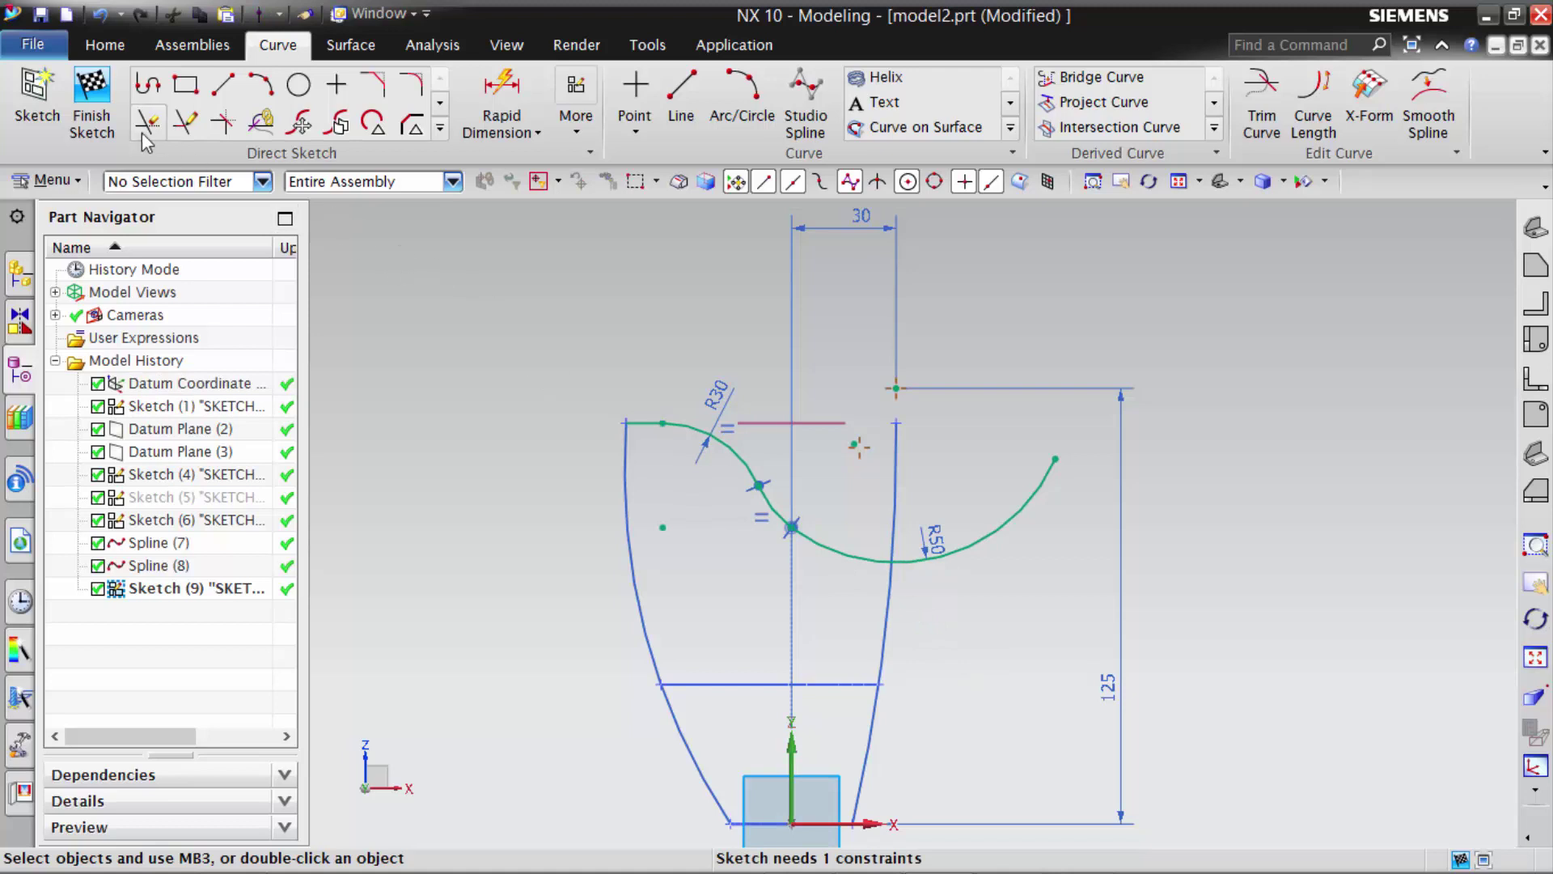
- Reopen Sketch (9) and trim the rim arc at Spline (8), then finish the sketch
click(91, 101)
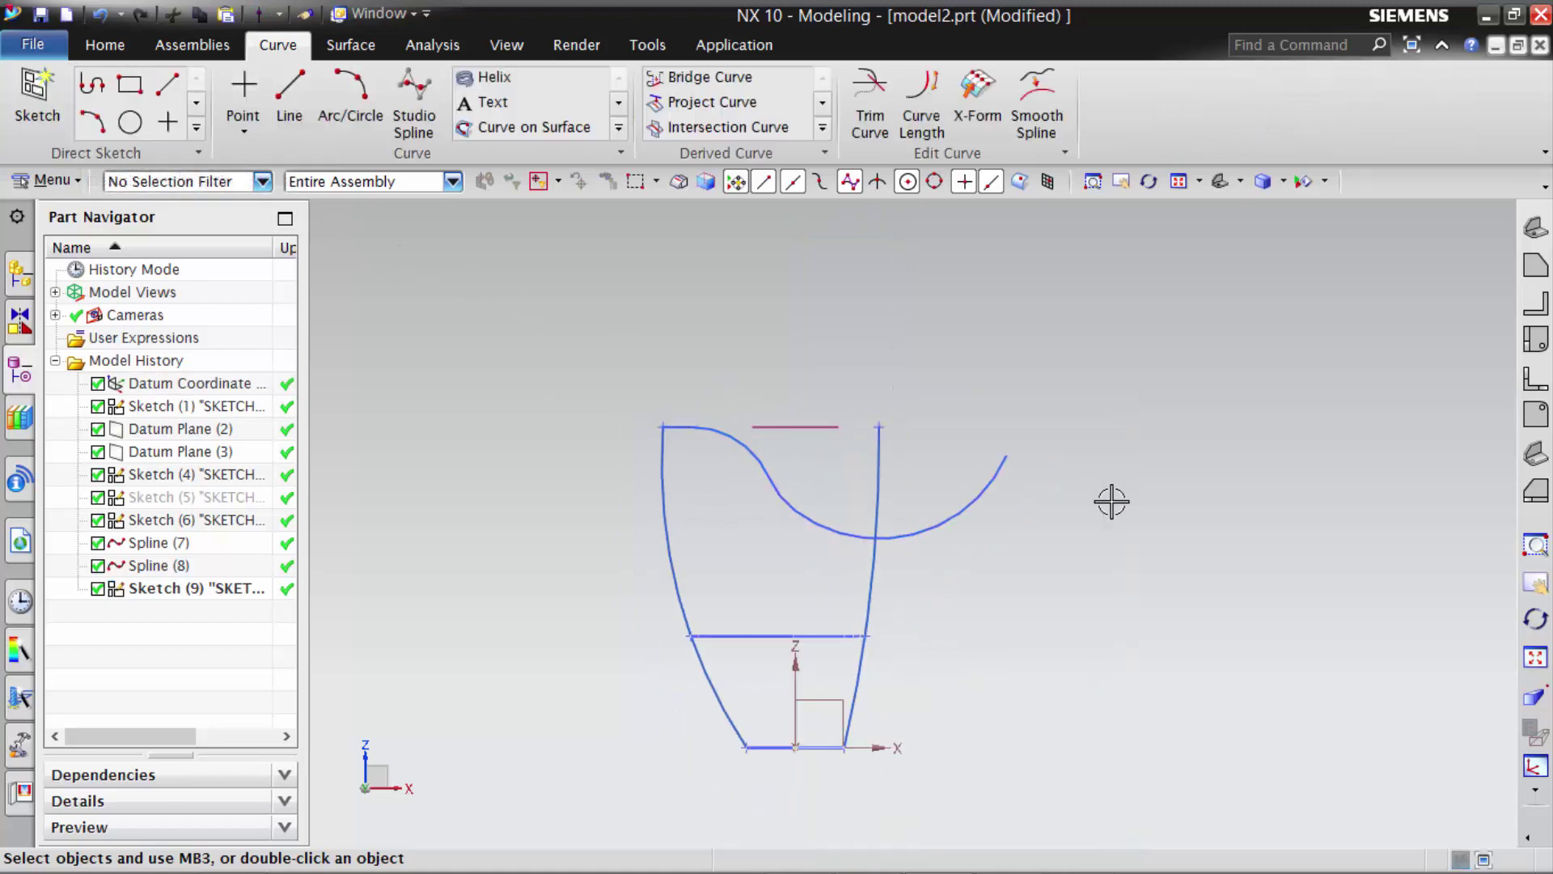
mouse_move(1112, 501)
middle_down()
mouse_move(1065, 538)
mouse_move(1082, 548)
middle_up()
click(986, 552)
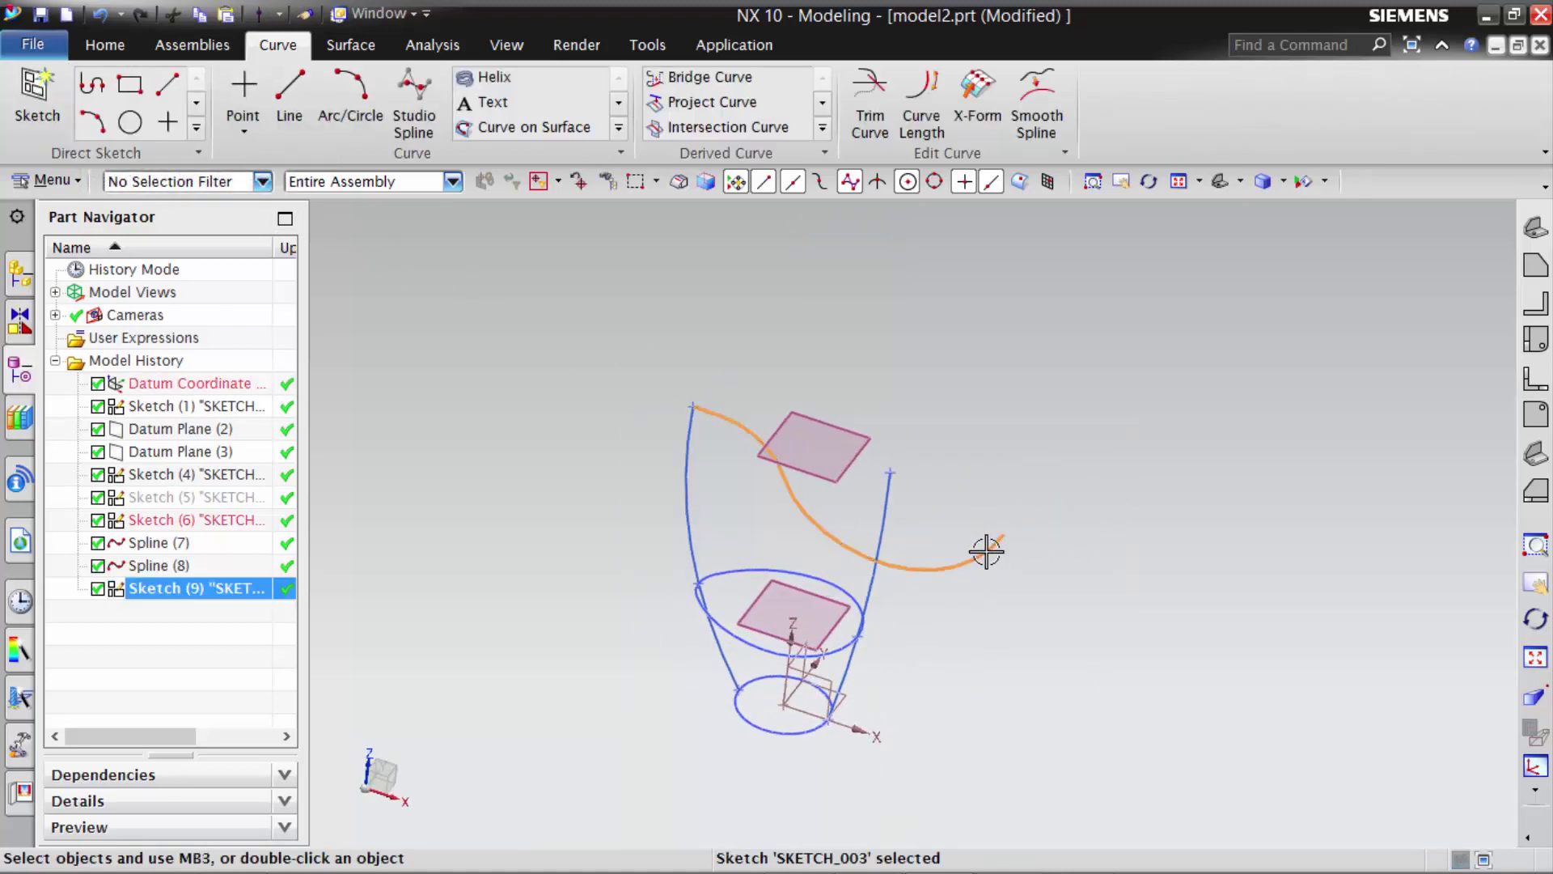
double_click(986, 552)
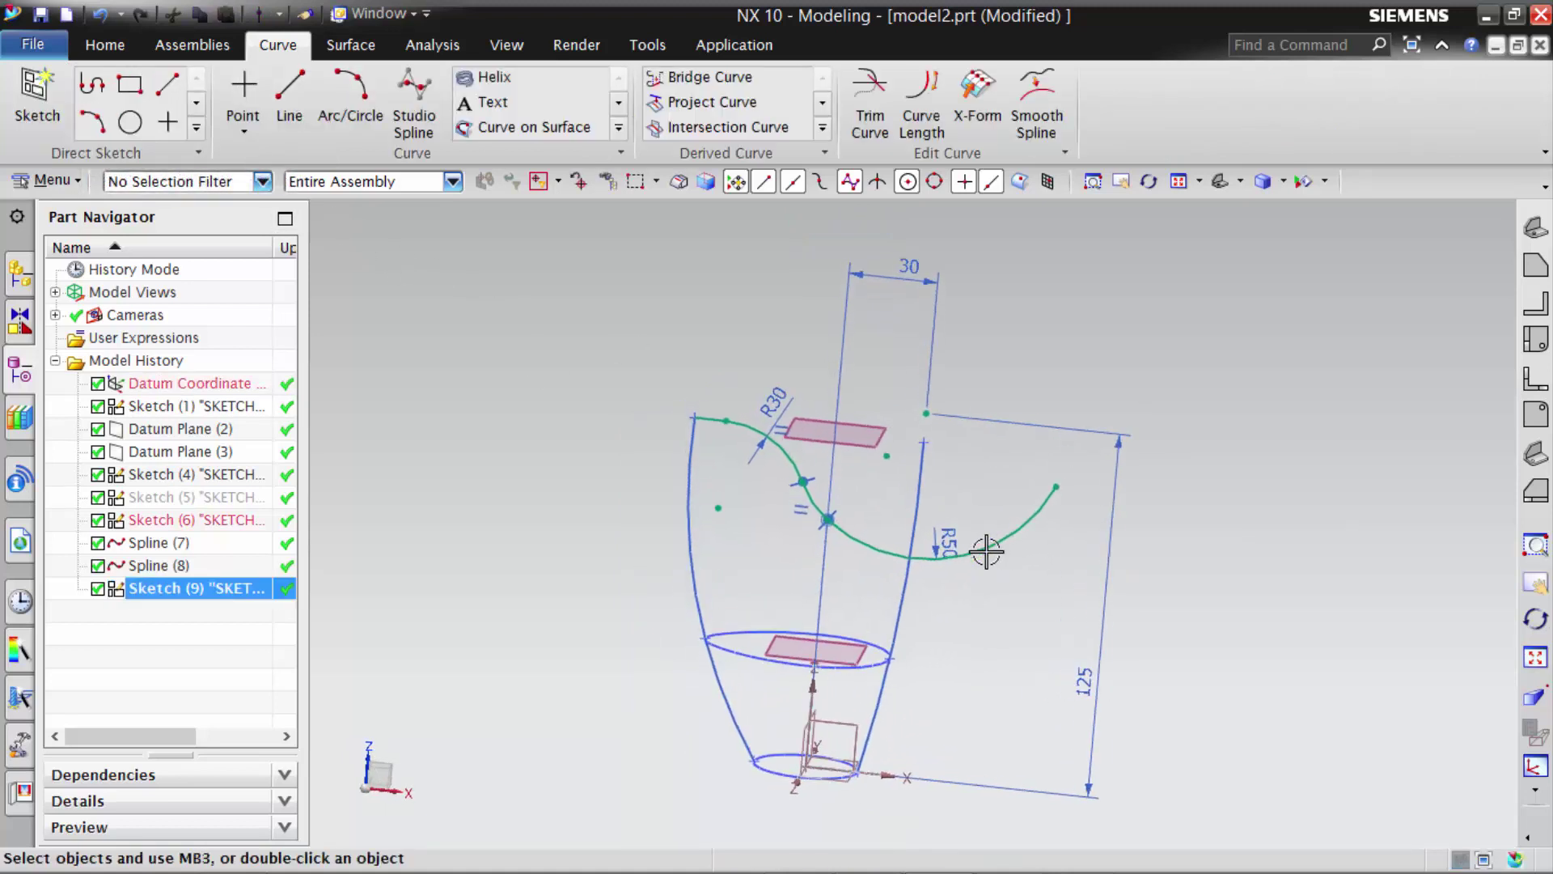
click(928, 483)
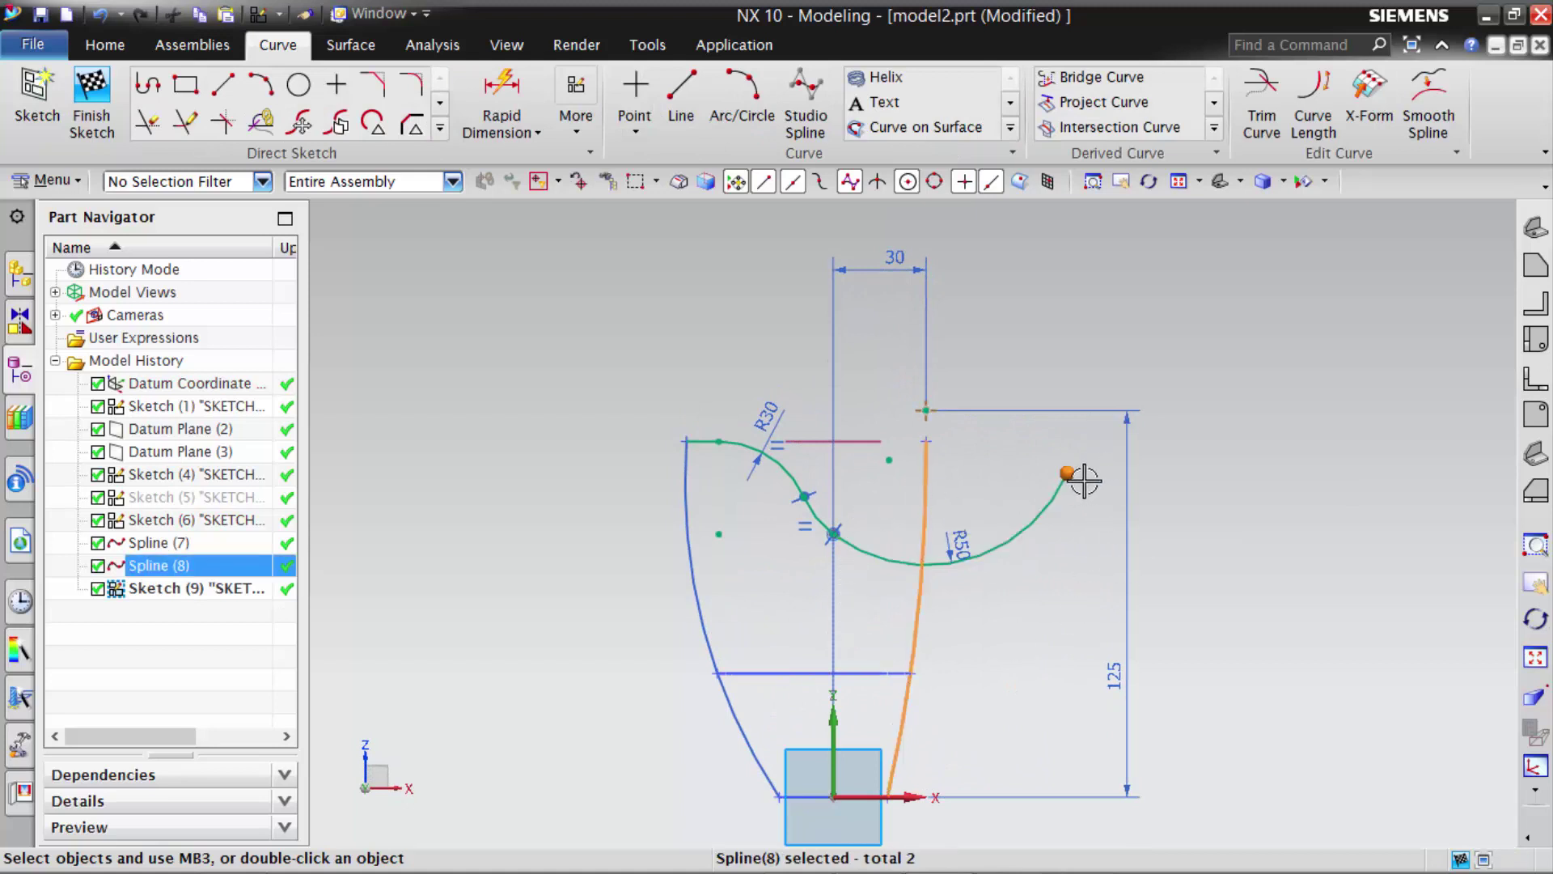
key(Escape)
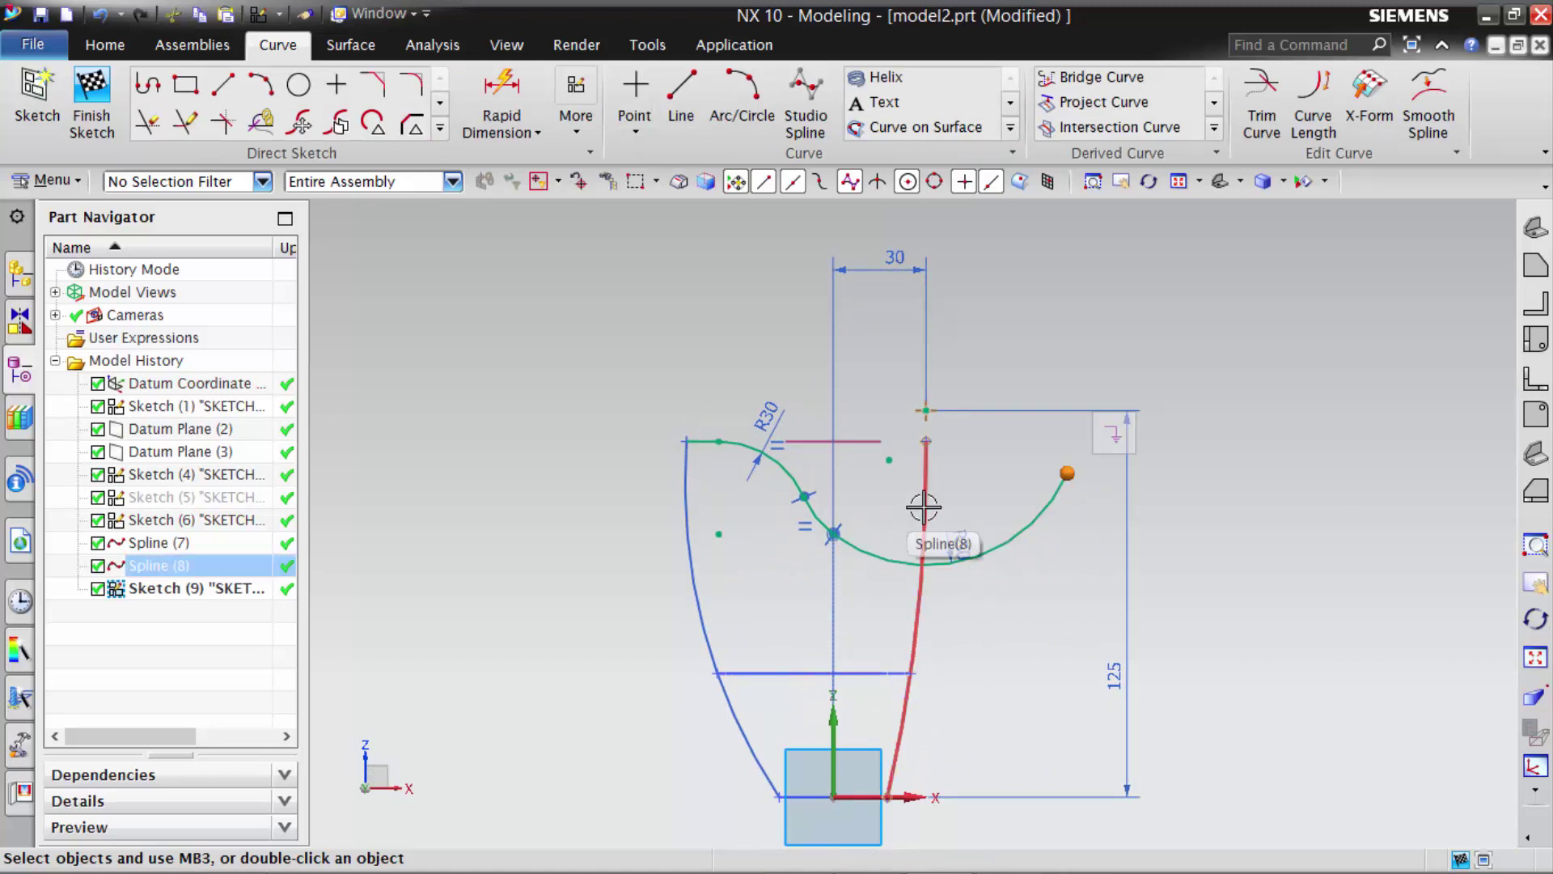
click(923, 507)
click(1028, 539)
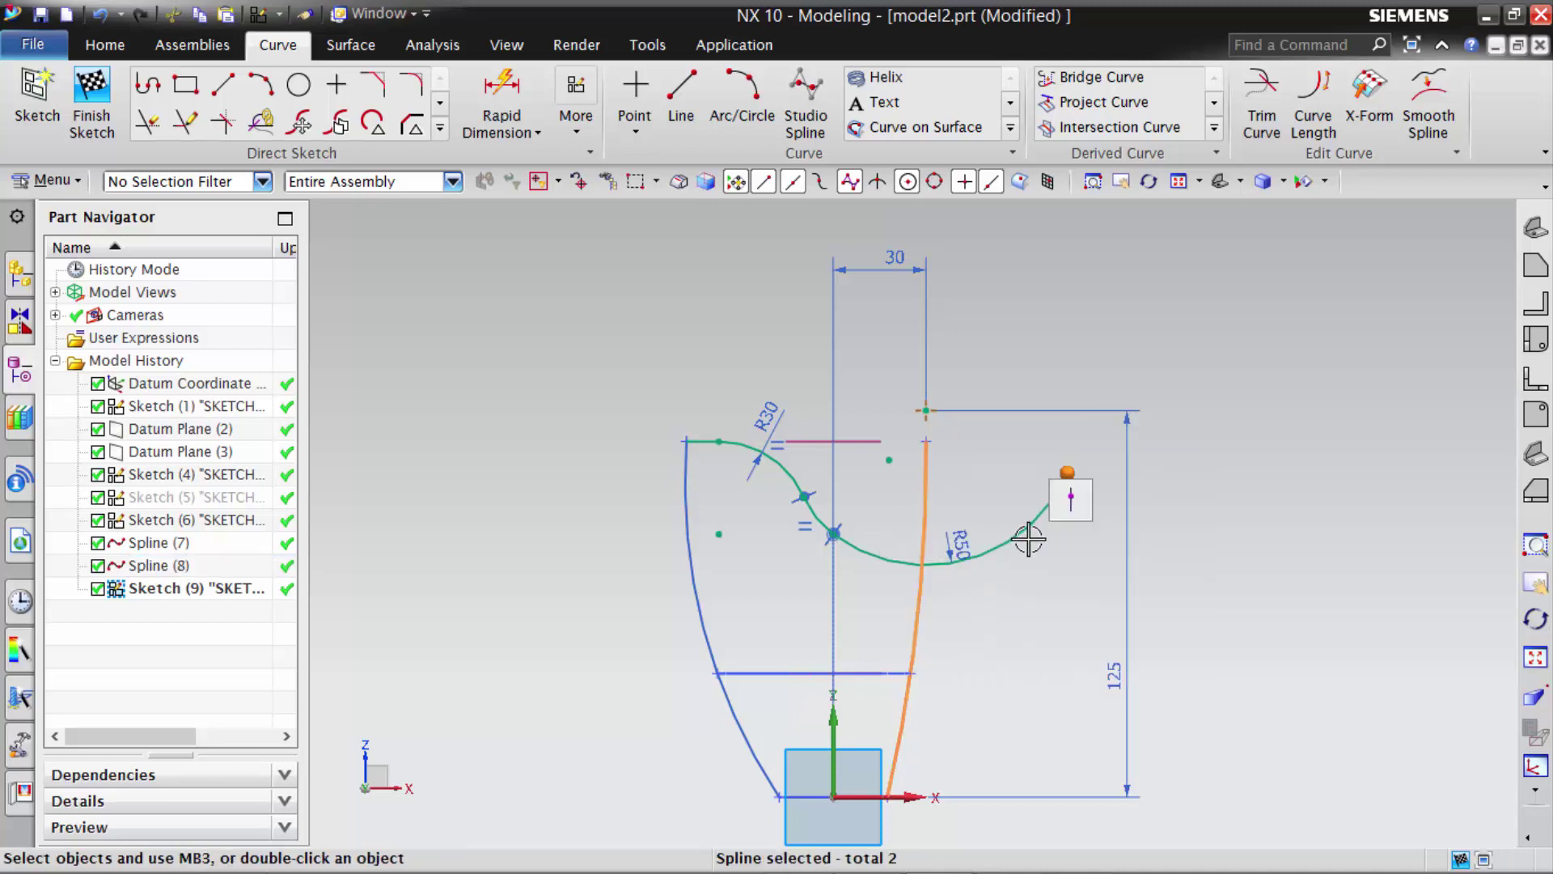
click(1071, 506)
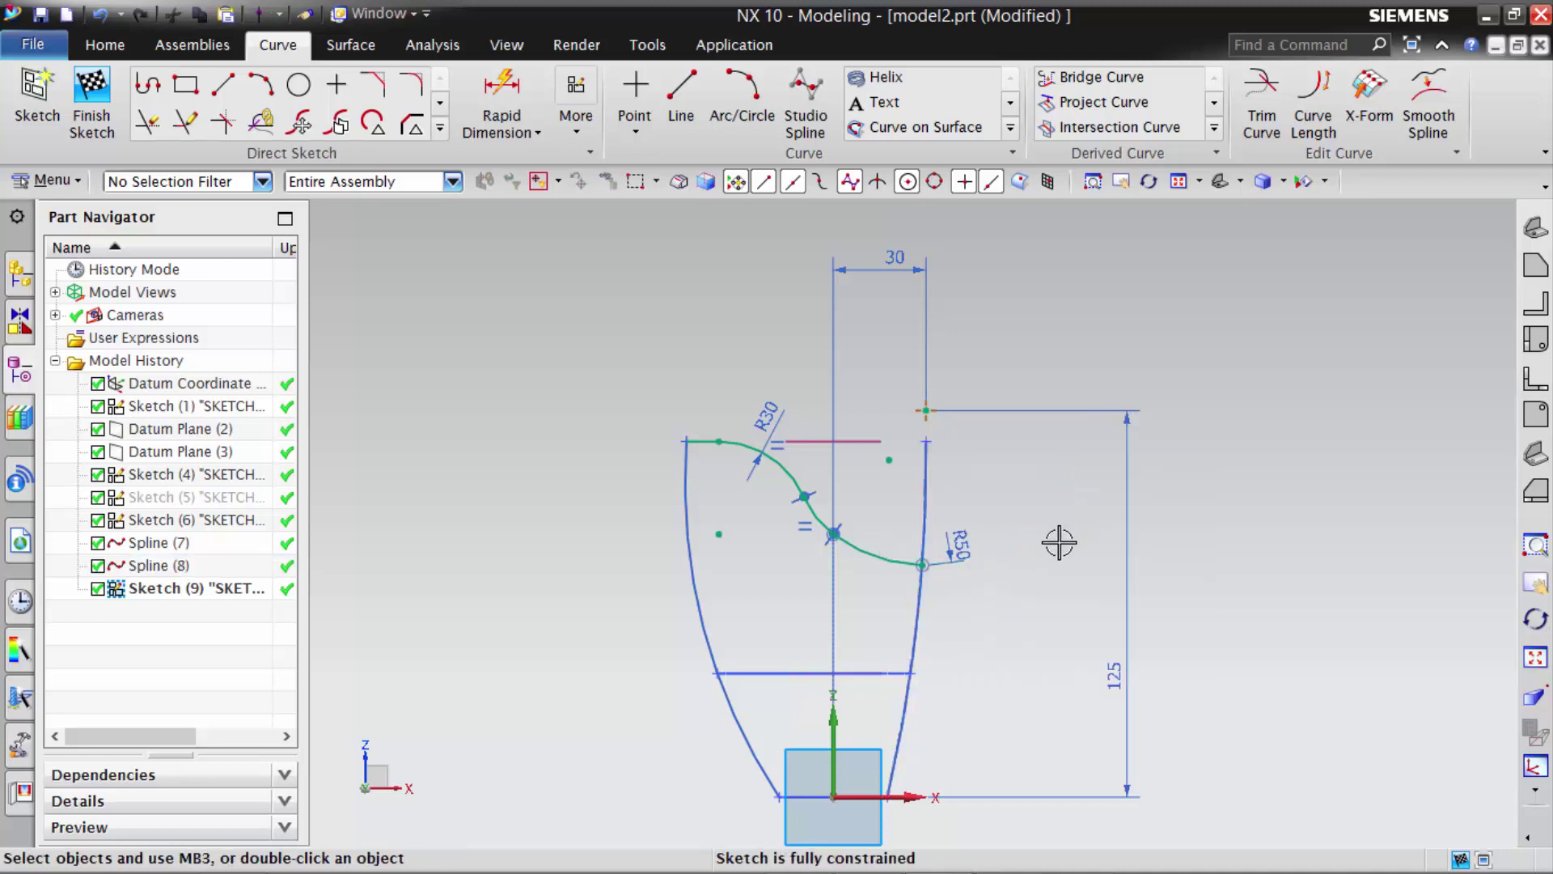
click(108, 98)
- Show the hidden top ellipse sketch, Sketch (5), again
middle_drag(908, 496, 1020, 566)
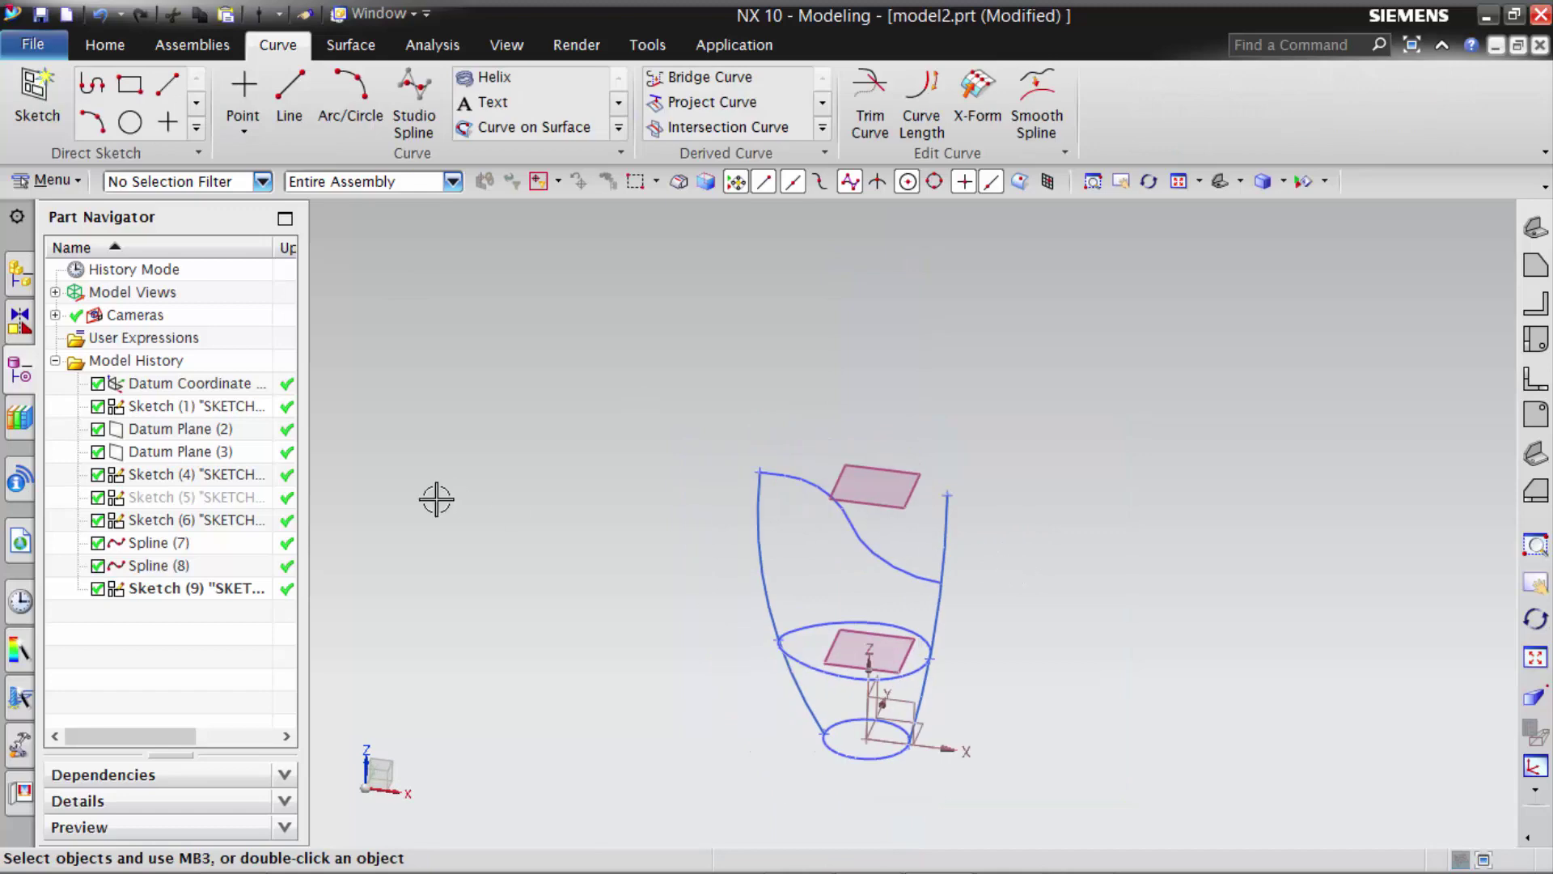
right_click(166, 497)
click(324, 13)
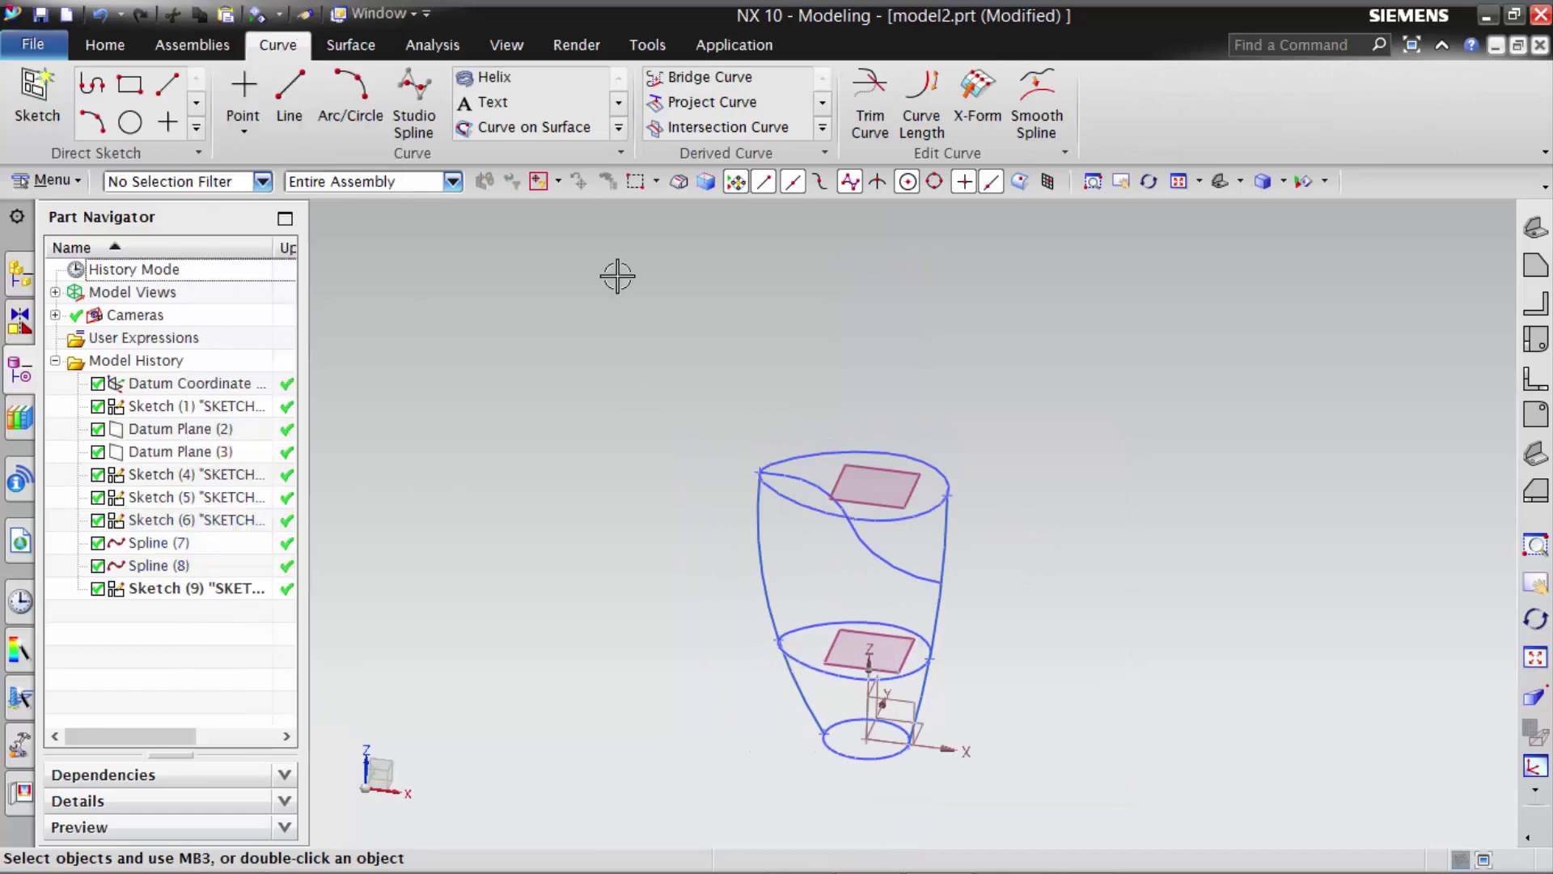
mouse_move(966, 446)
middle_down()
mouse_move(1003, 446)
mouse_move(974, 437)
middle_up()
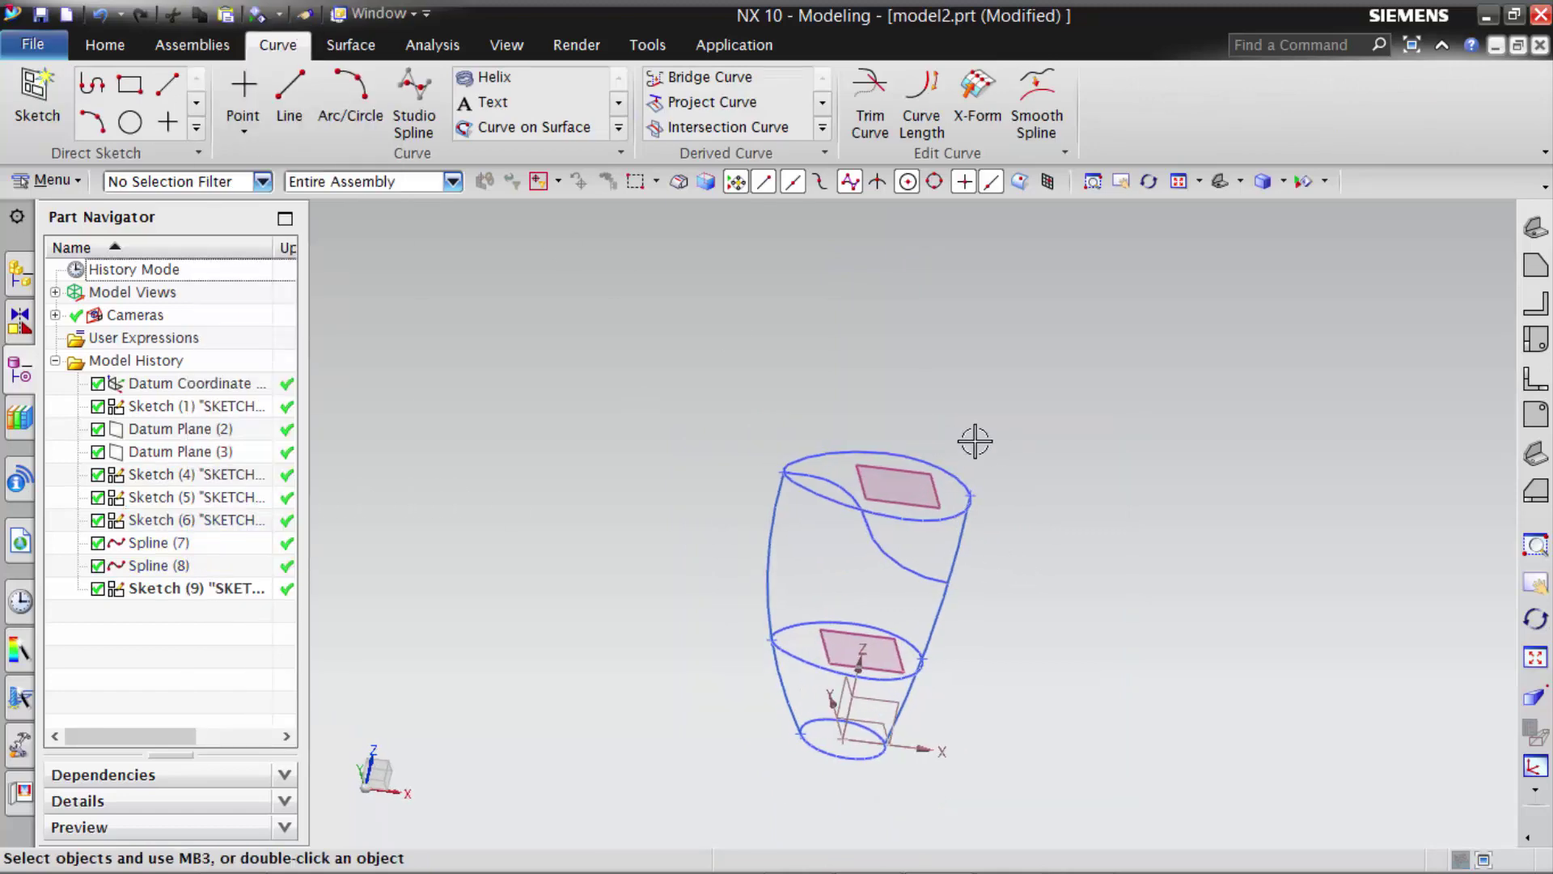
click(349, 45)
- Pick the bottom, middle and top ellipses as three Studio Surface section curves
click(130, 125)
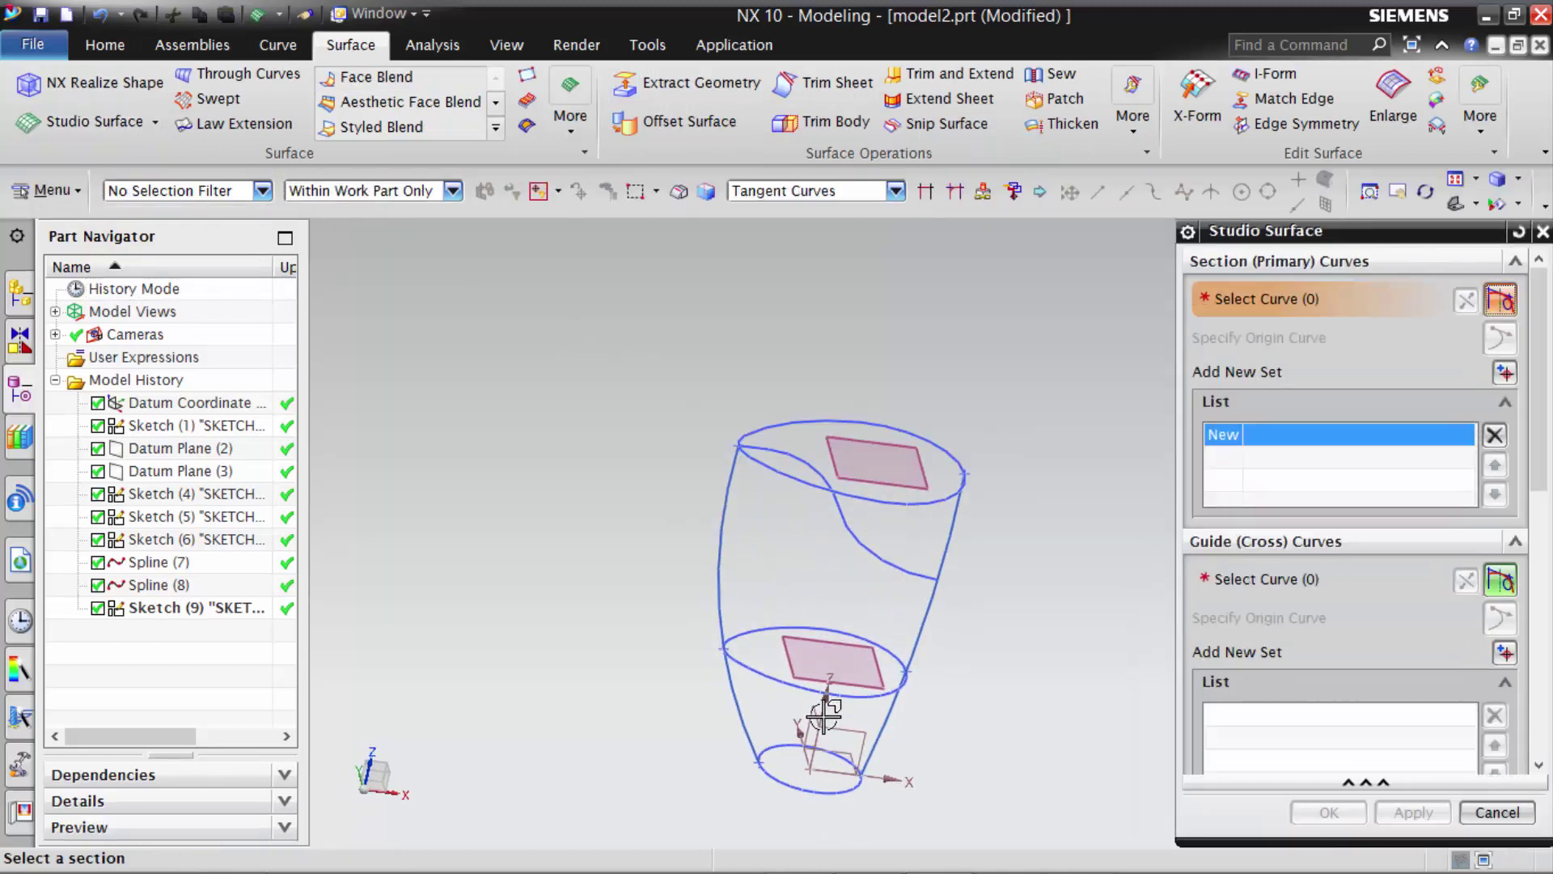
middle_drag(860, 579, 807, 734)
click(778, 745)
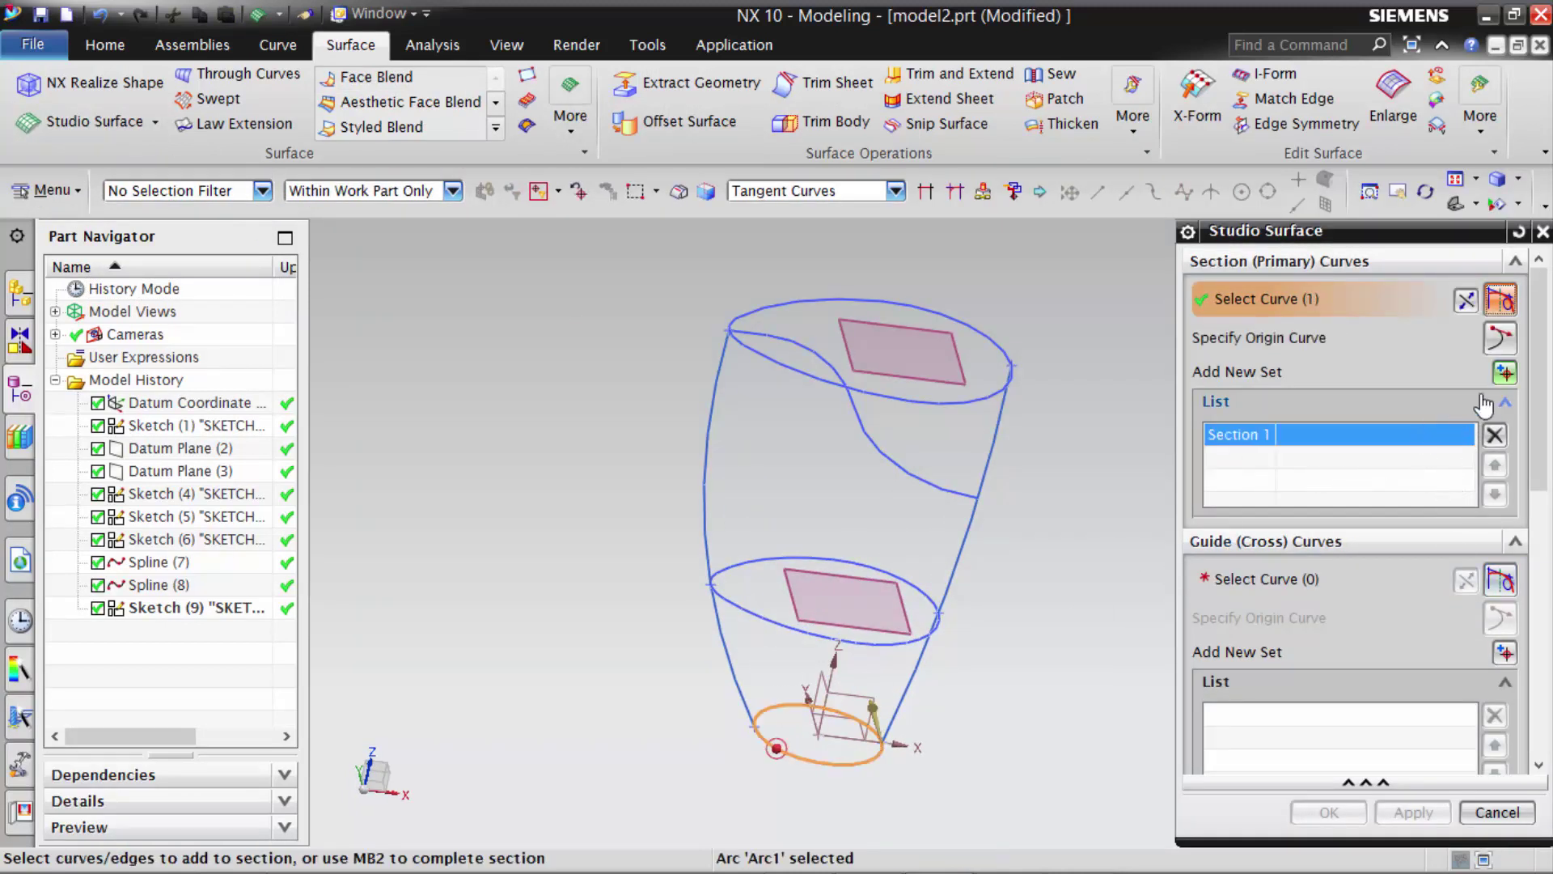
click(1504, 373)
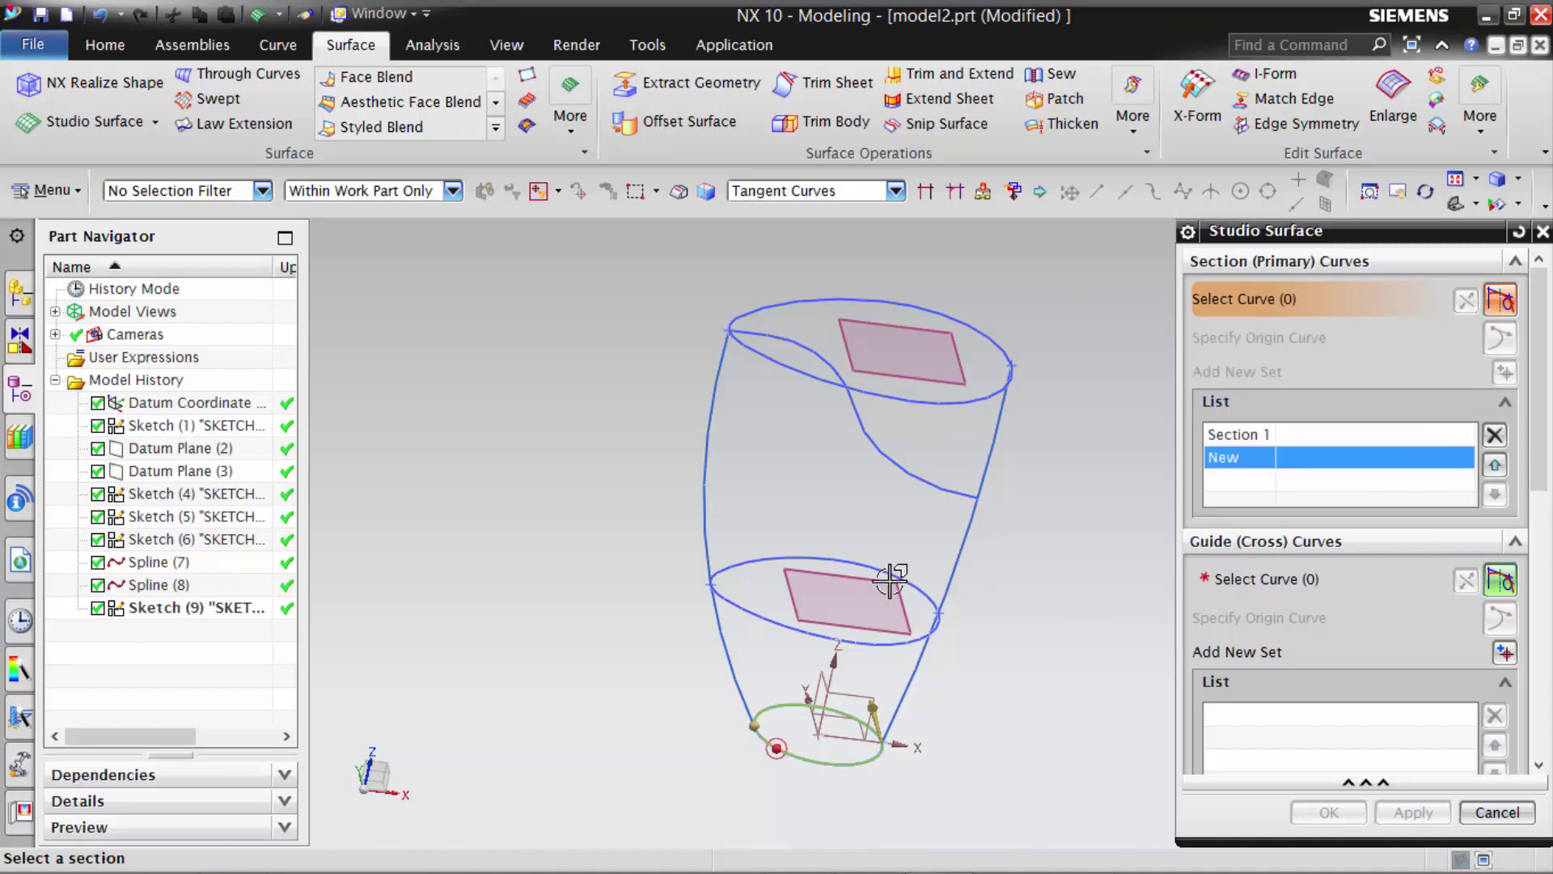
click(732, 566)
click(1504, 374)
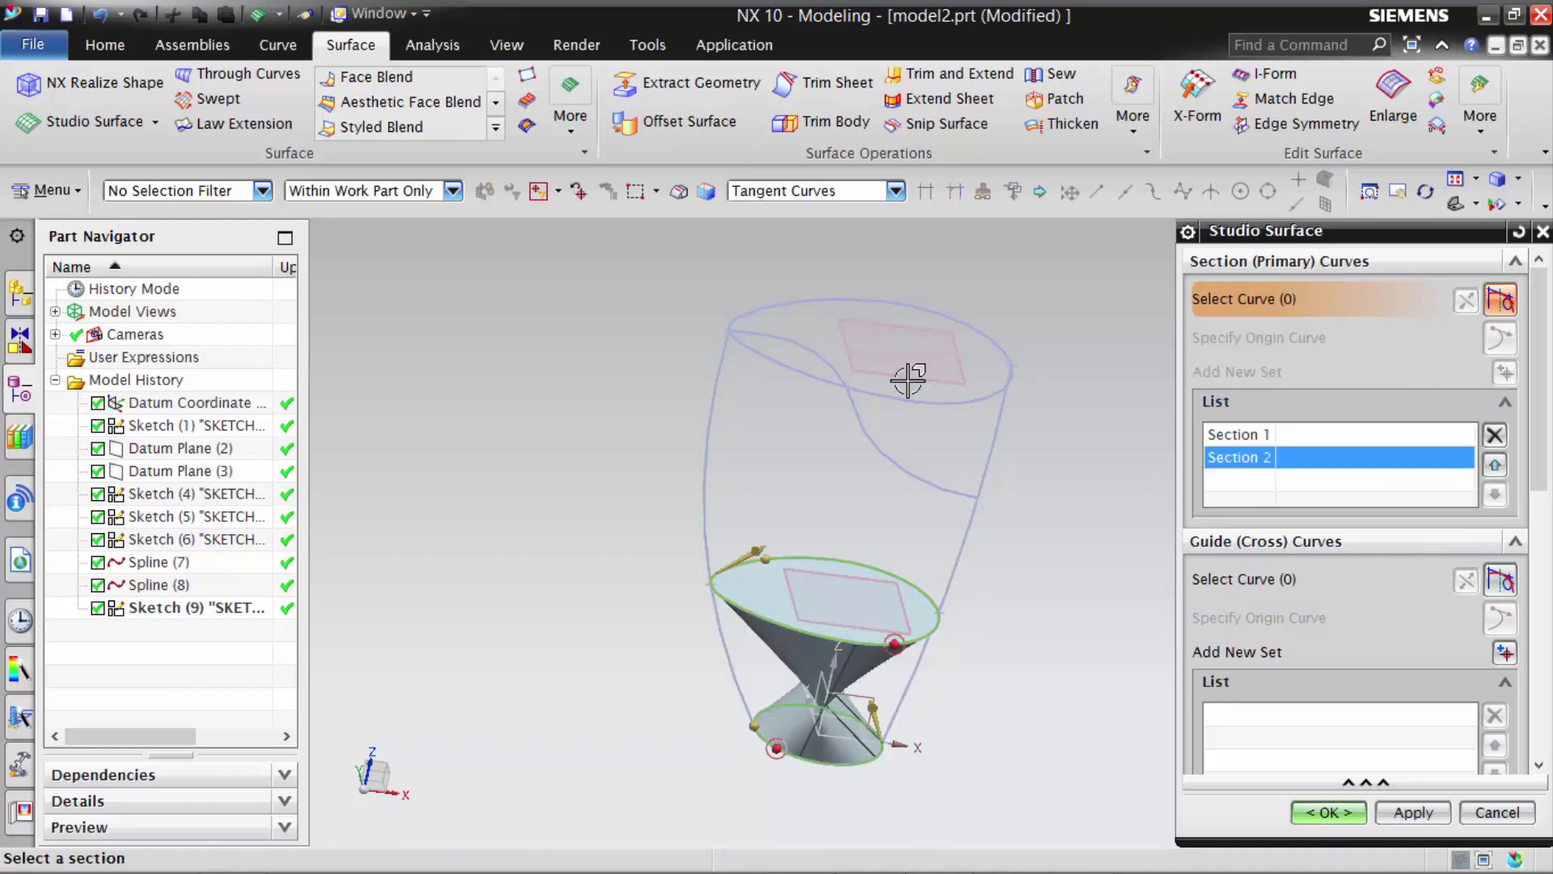
click(790, 303)
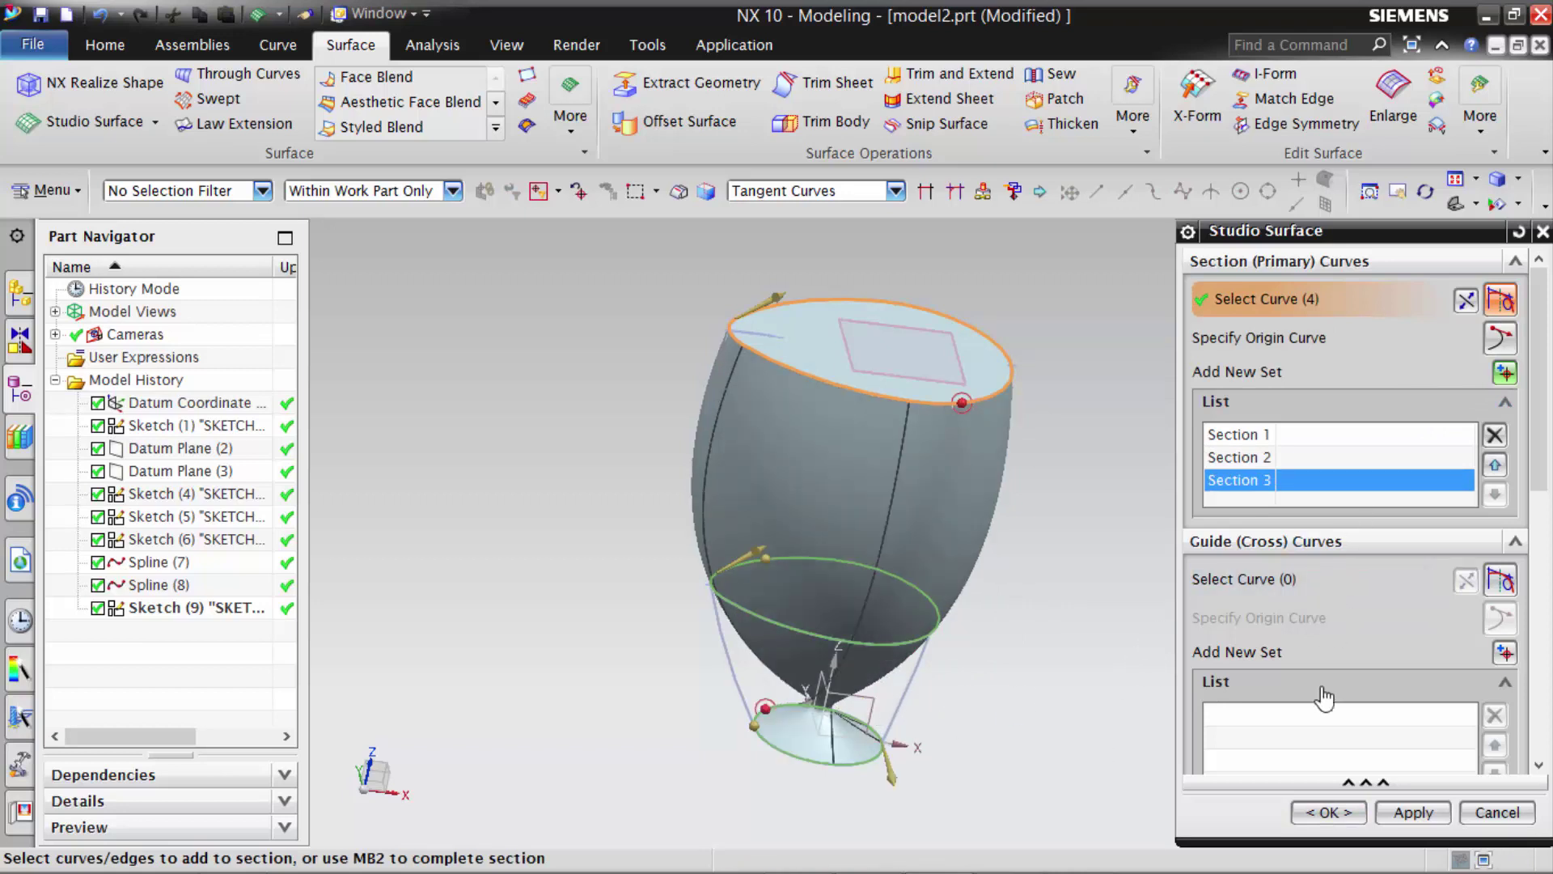
- Add the side splines as three guide curves and set Body Type to Sheet
click(1504, 655)
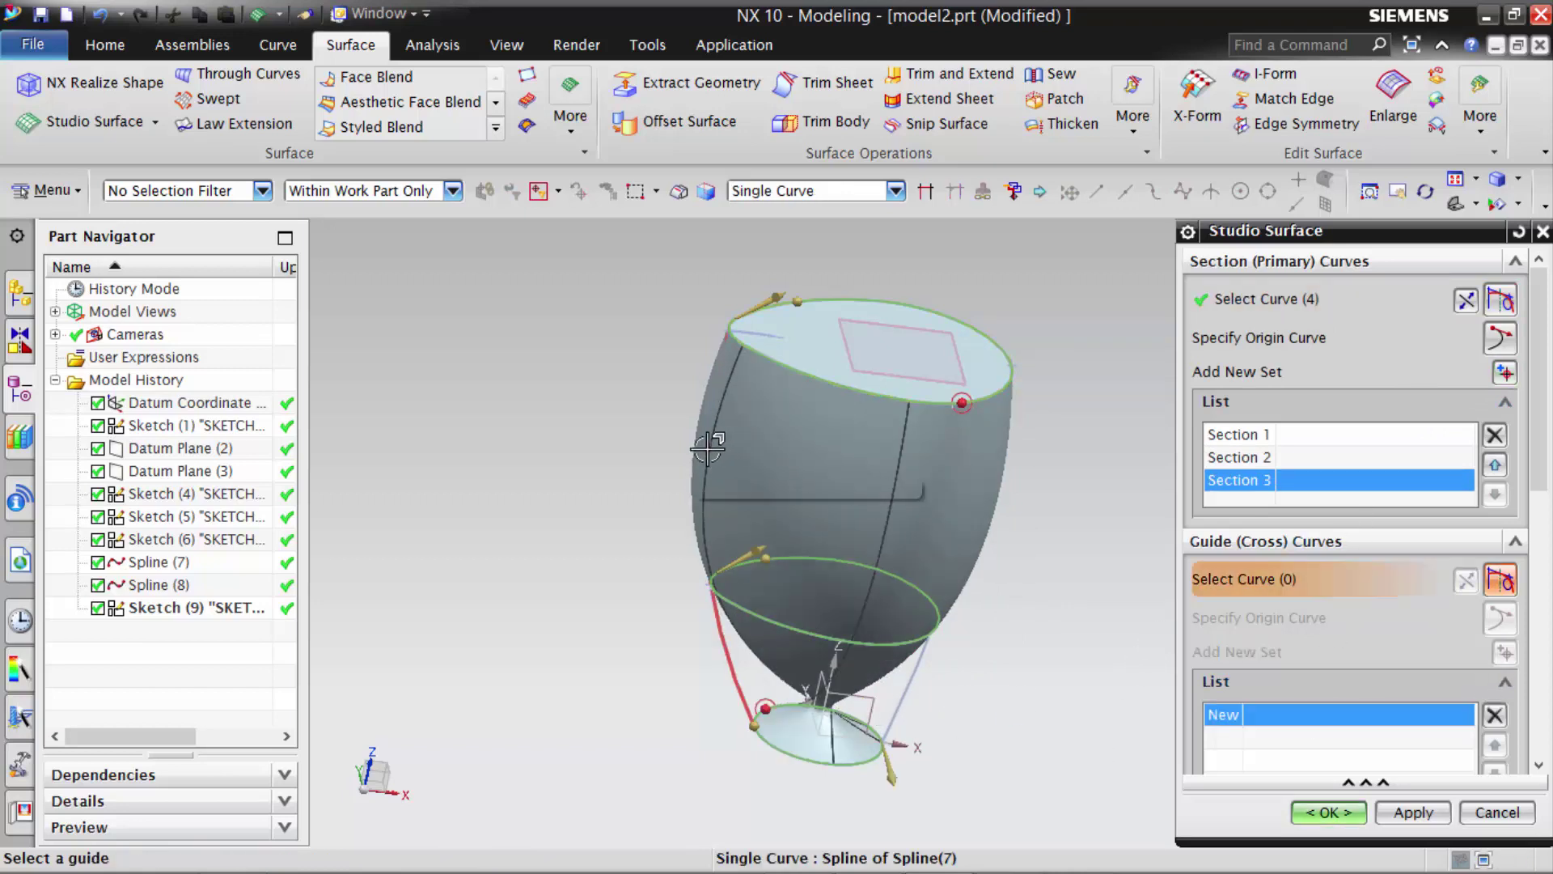
click(731, 647)
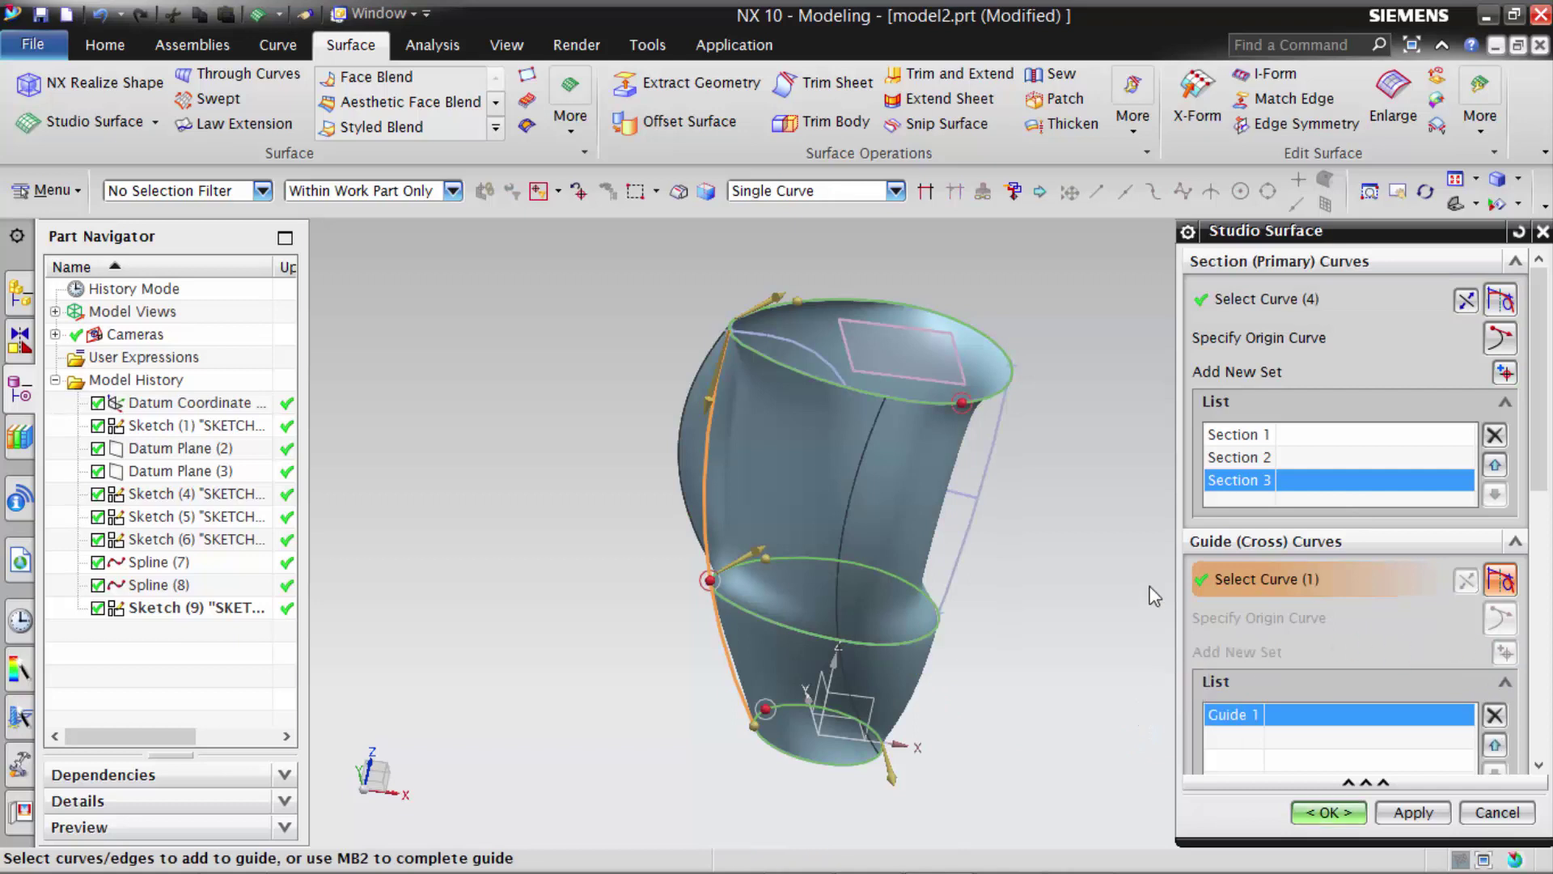
click(1502, 652)
click(988, 485)
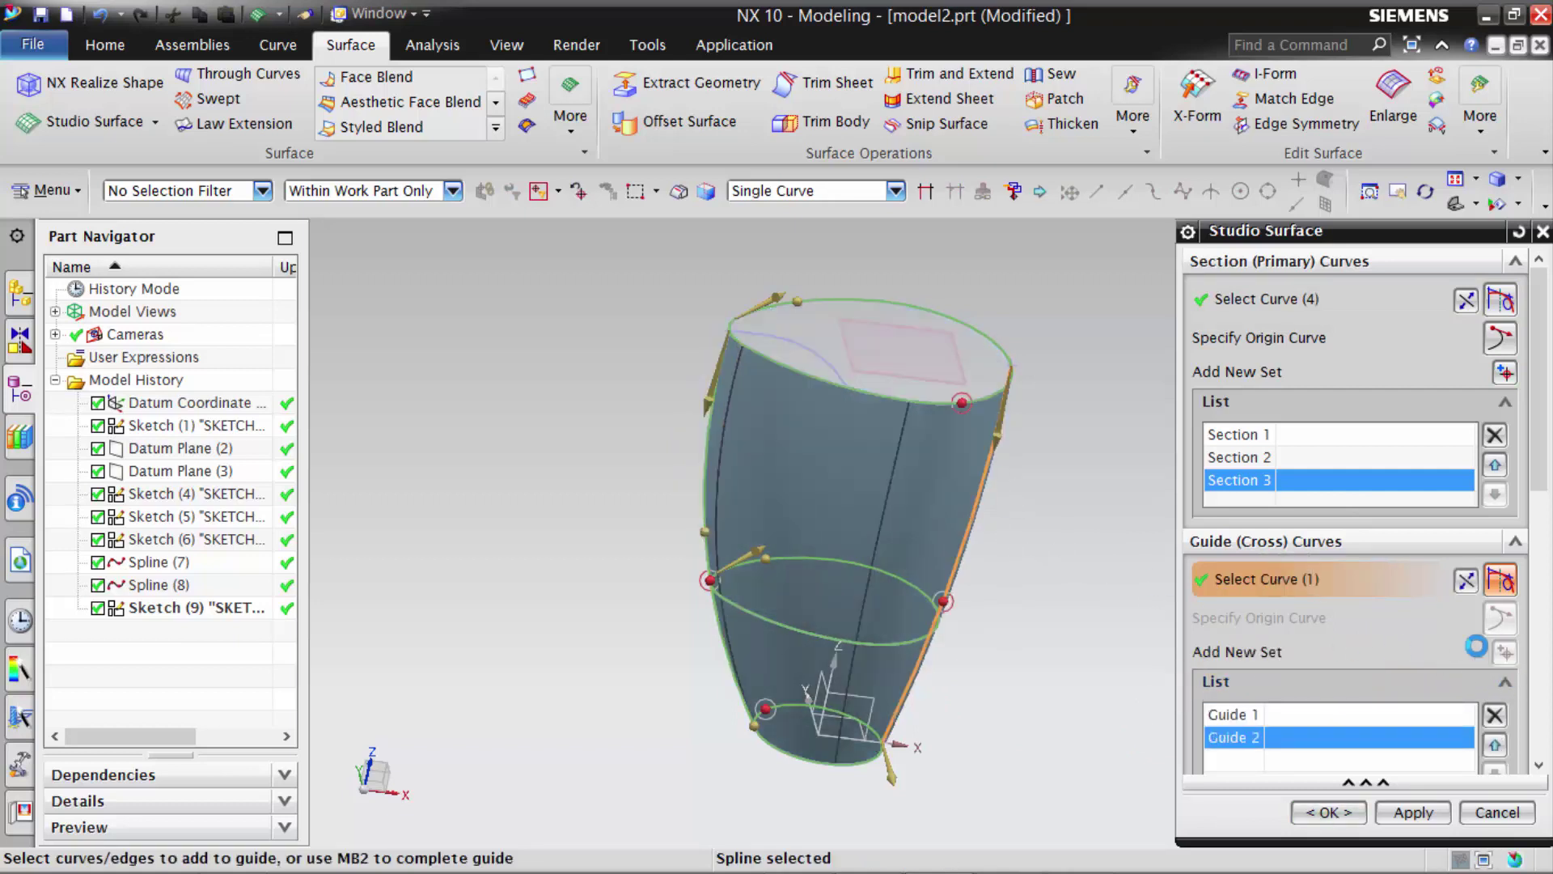
click(1504, 652)
click(705, 429)
scroll(1302, 720, down, 3)
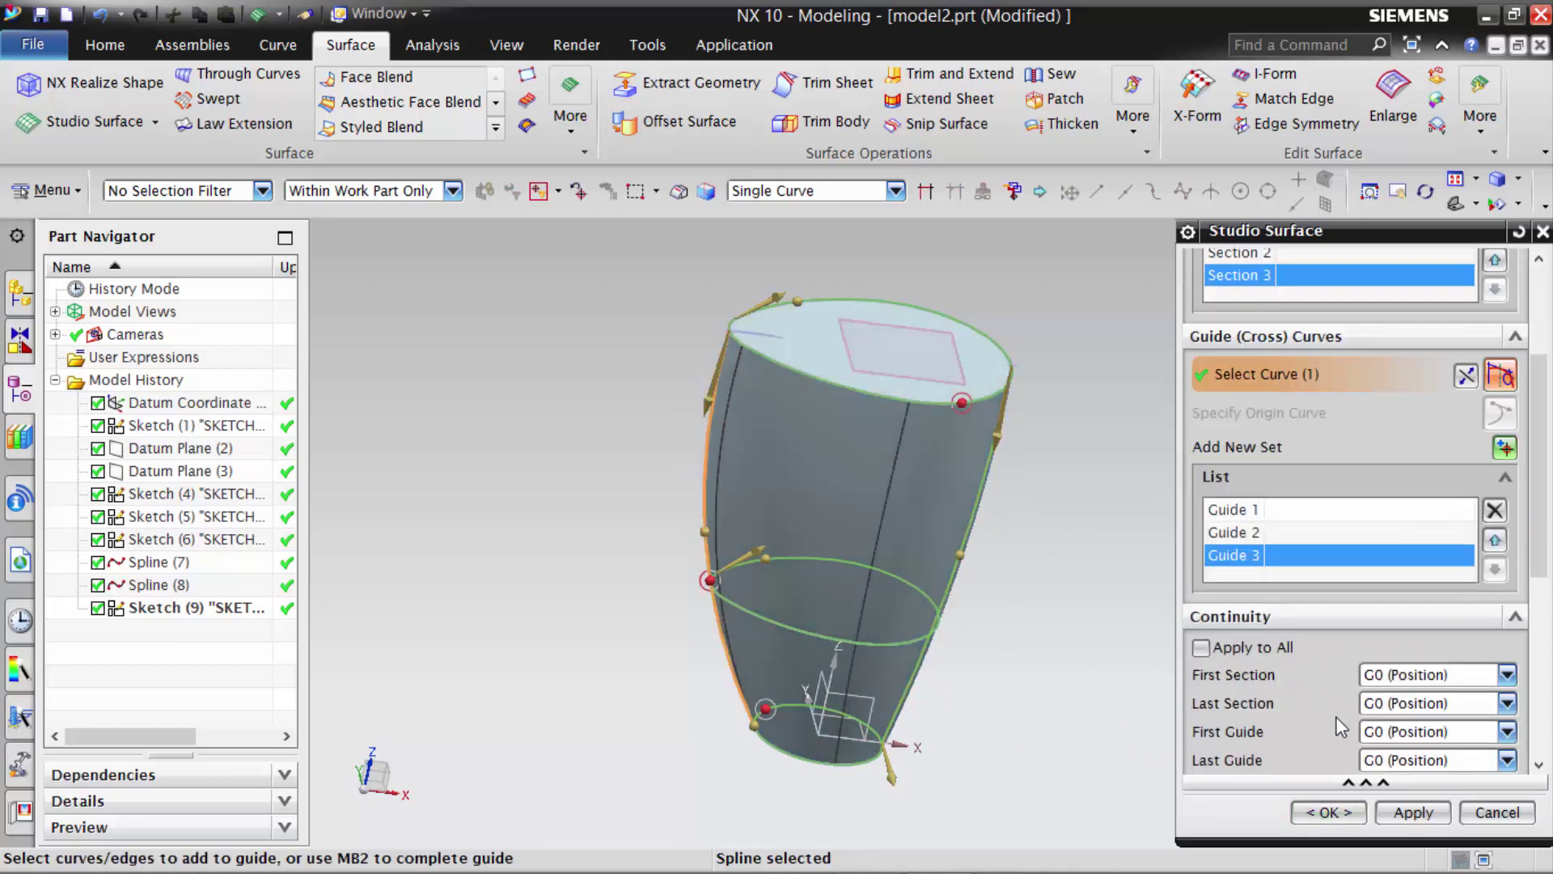
scroll(1424, 732, down, 2)
scroll(1425, 704, down, 2)
scroll(1426, 673, down, 2)
click(1425, 650)
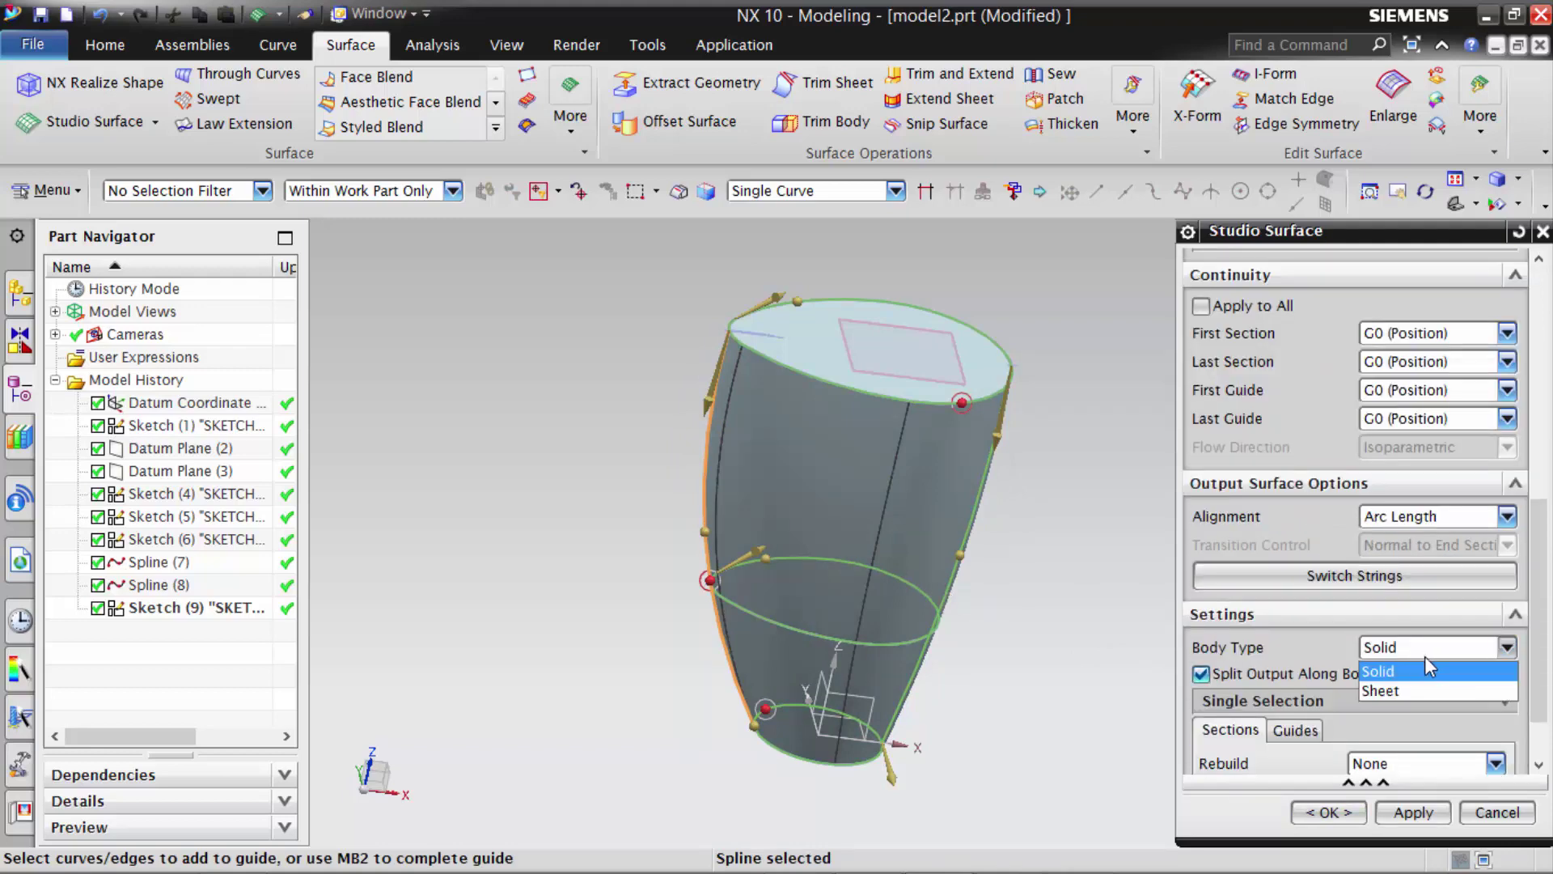
click(1418, 685)
- Confirm the studio surface and cap the bottom opening with a Fill Surface
click(1330, 812)
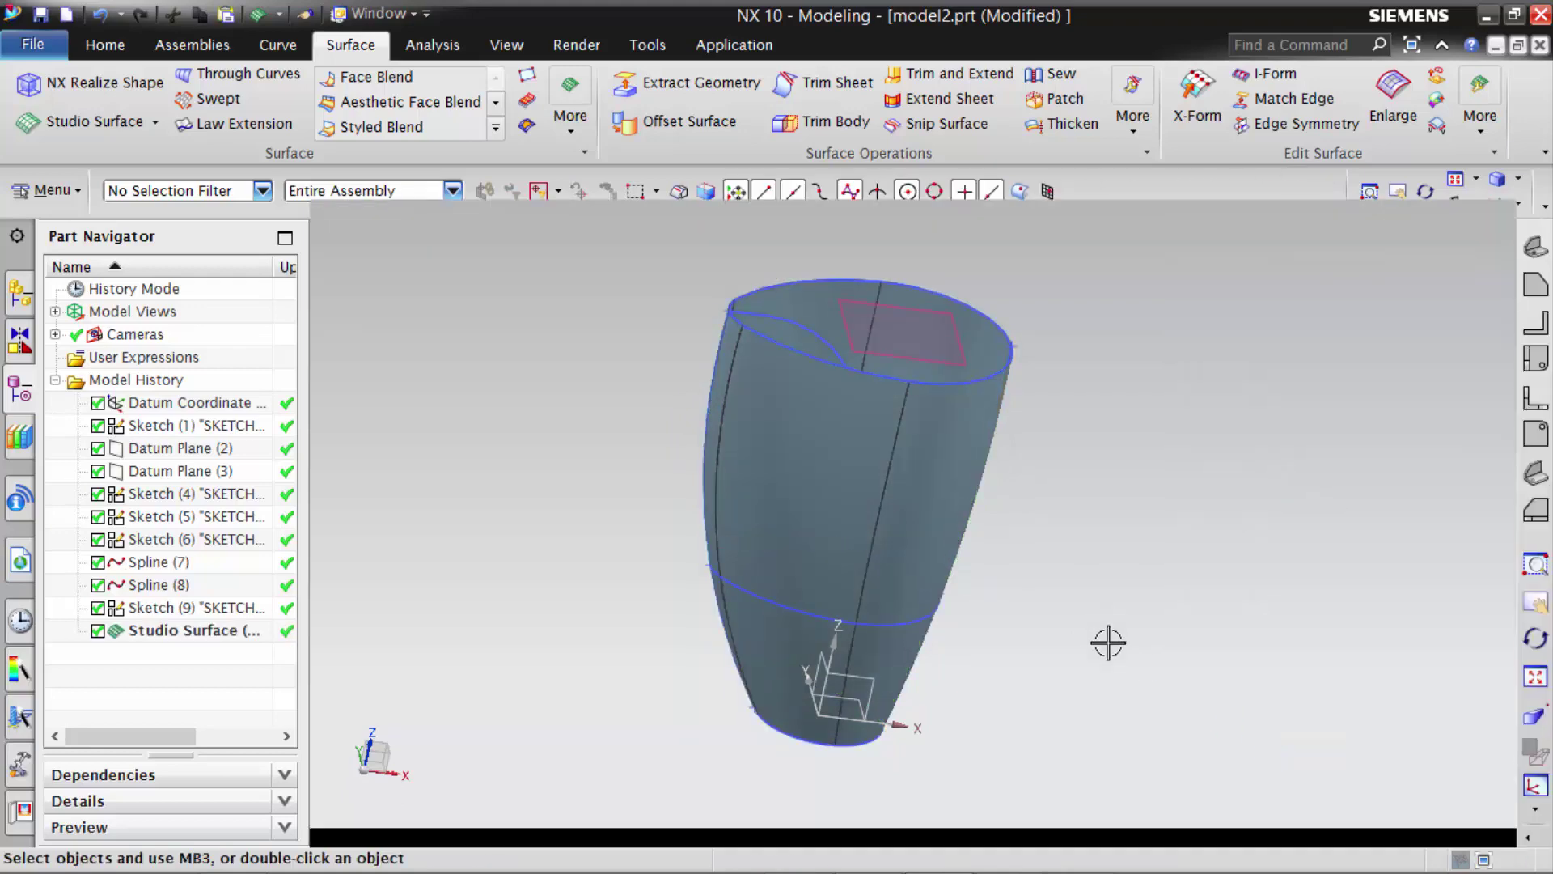
mouse_move(1109, 641)
middle_down()
mouse_move(1120, 545)
mouse_move(1068, 514)
middle_up()
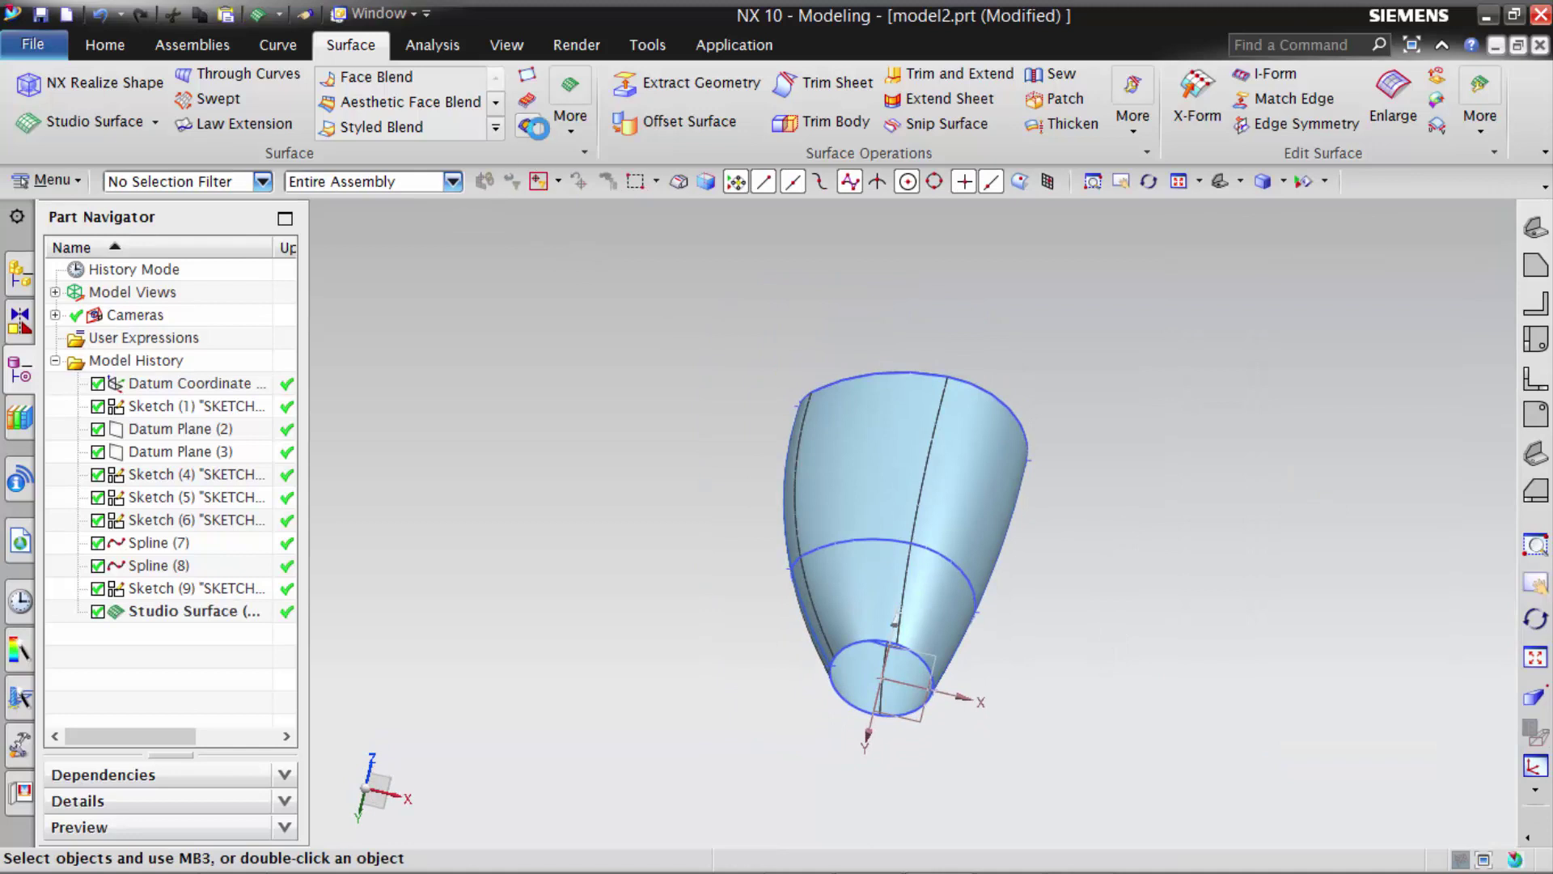
click(849, 647)
click(1312, 660)
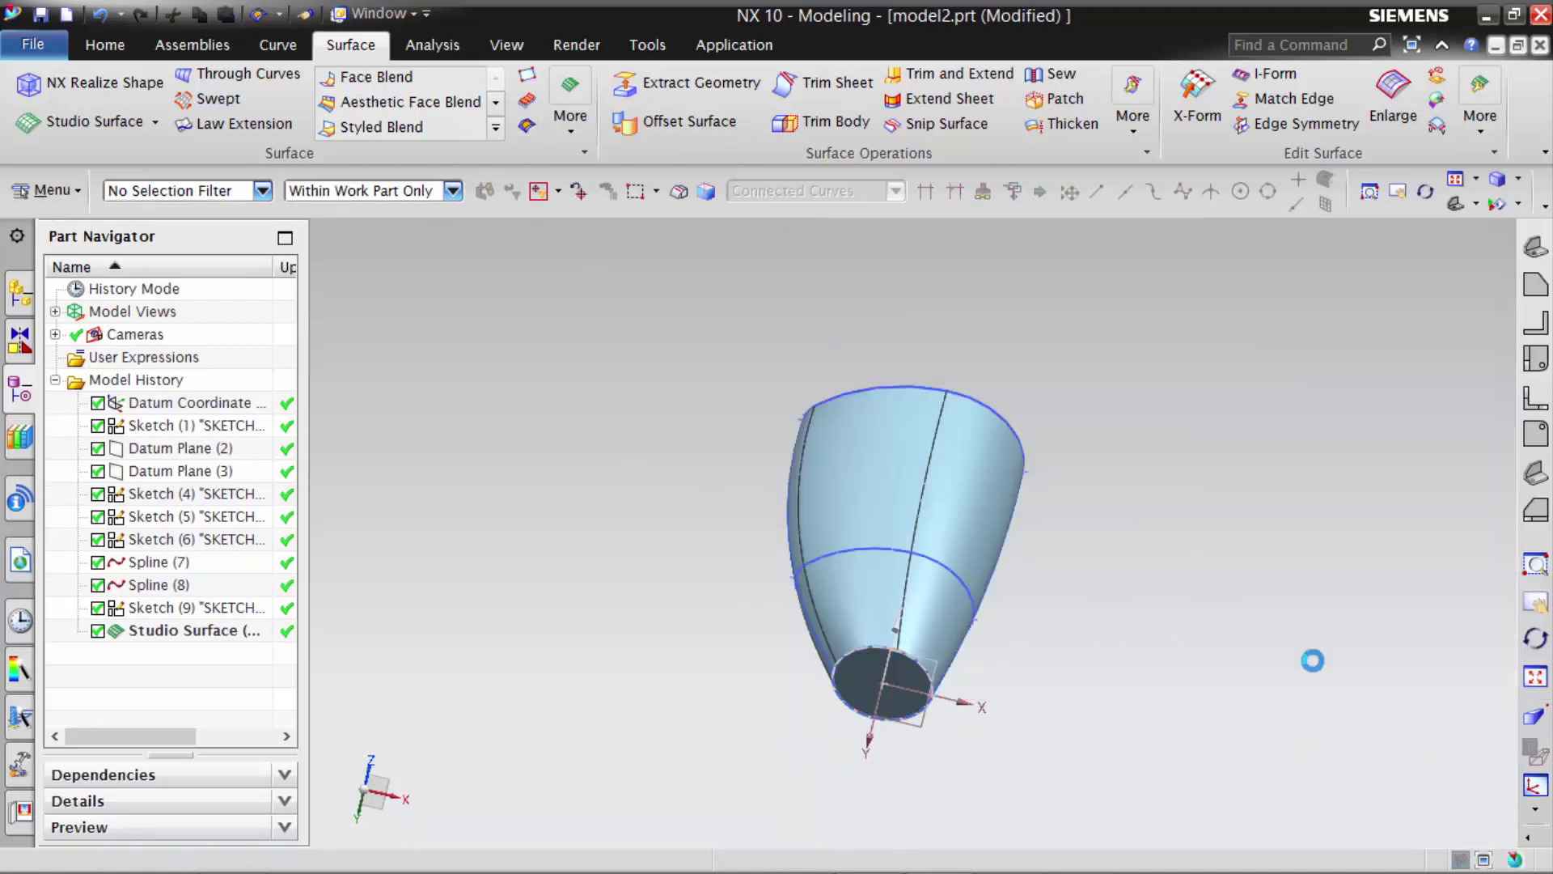
scroll(759, 350, up, 1)
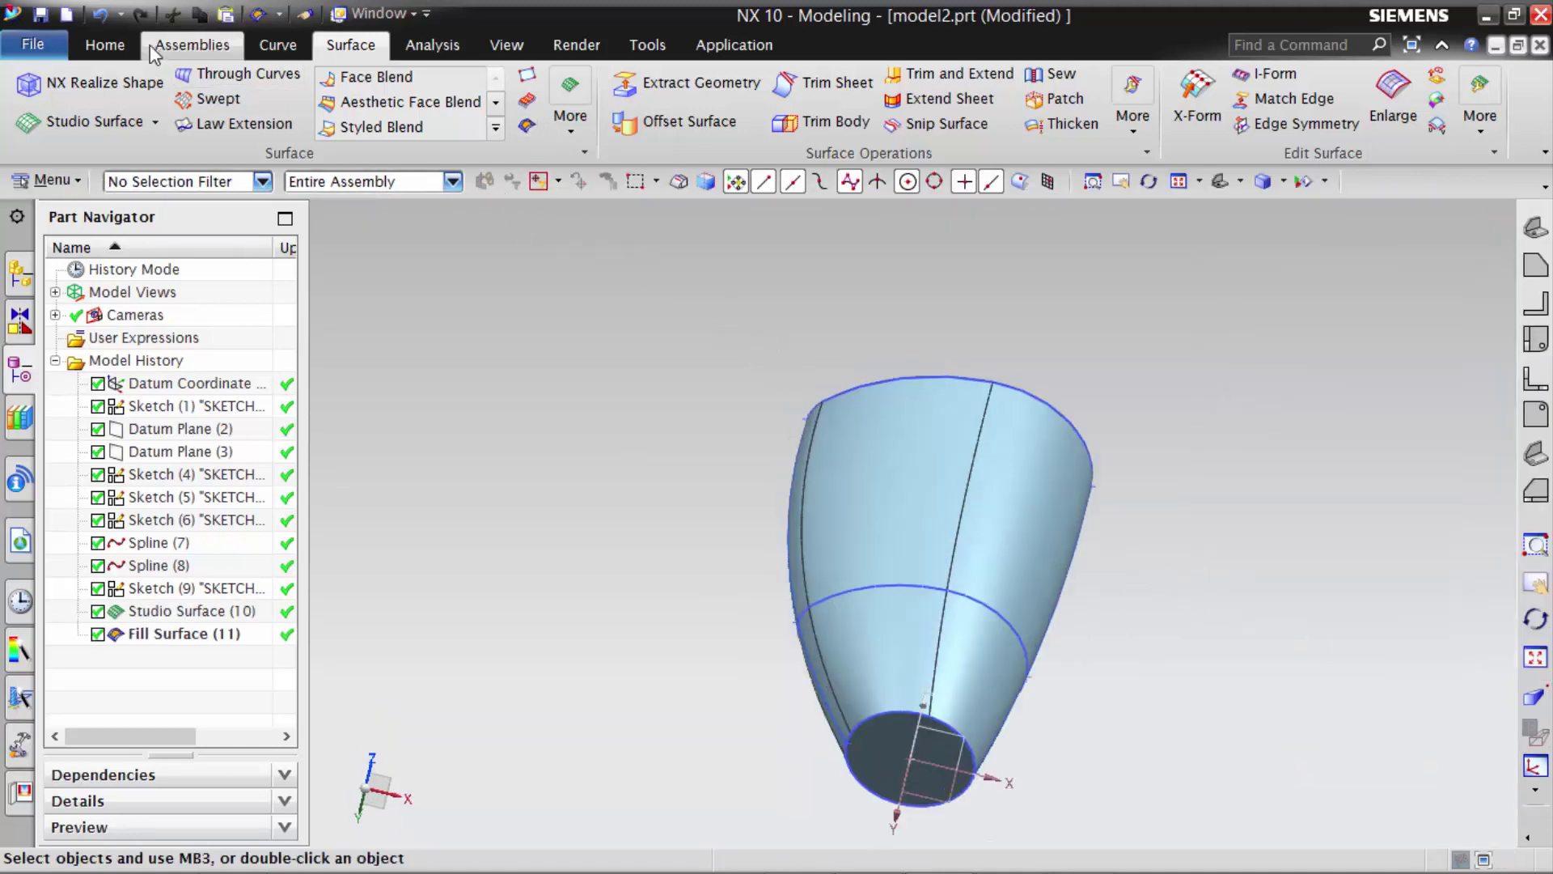
- Sew the cone sheet and the bottom fill disk into one body
click(105, 44)
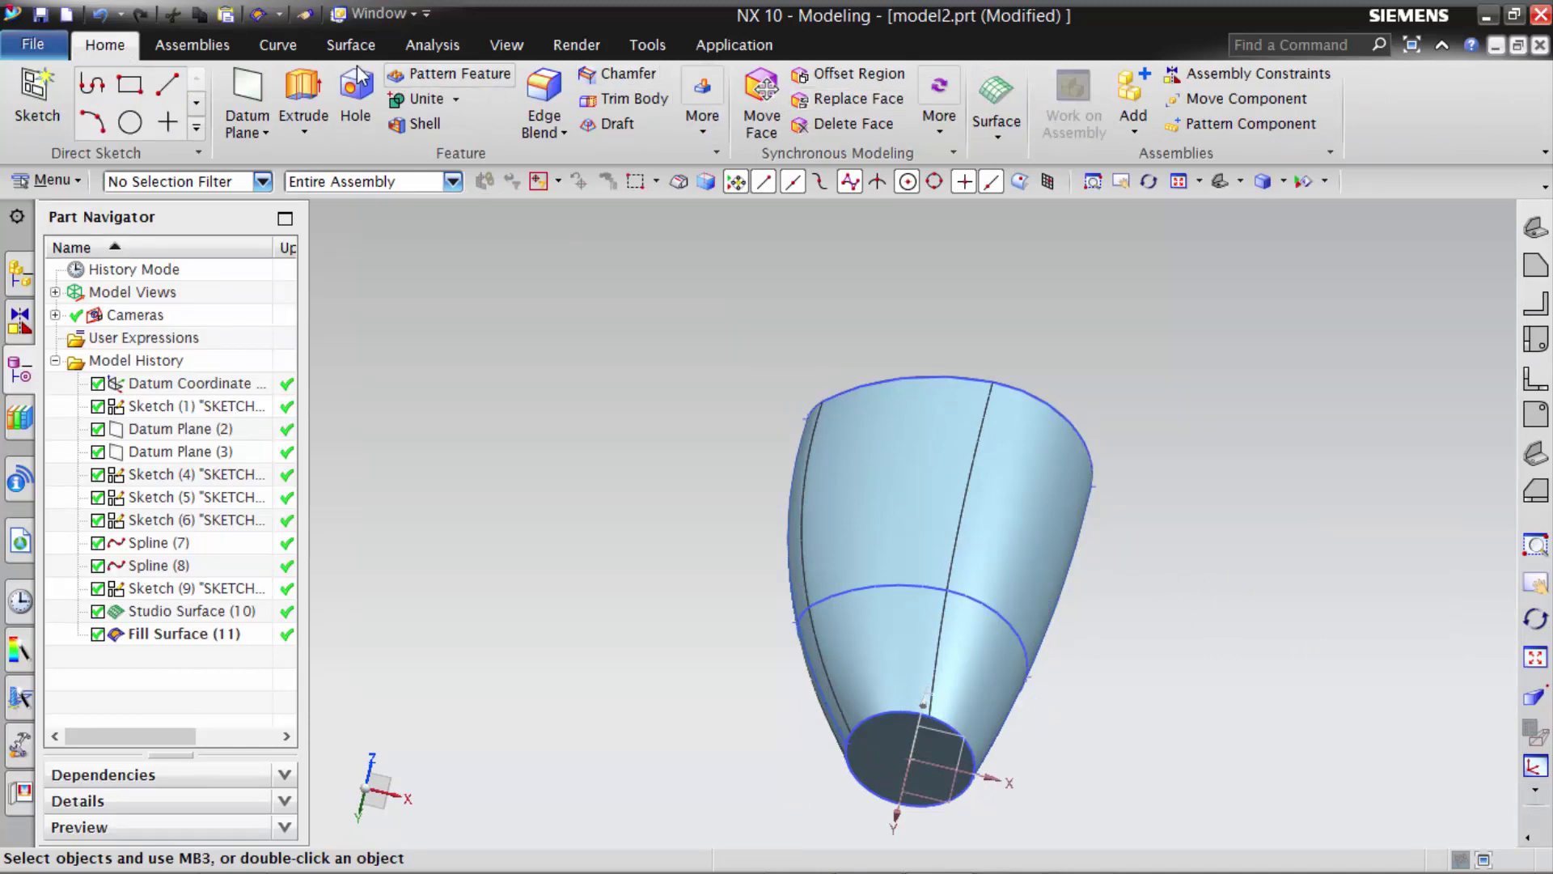
click(404, 98)
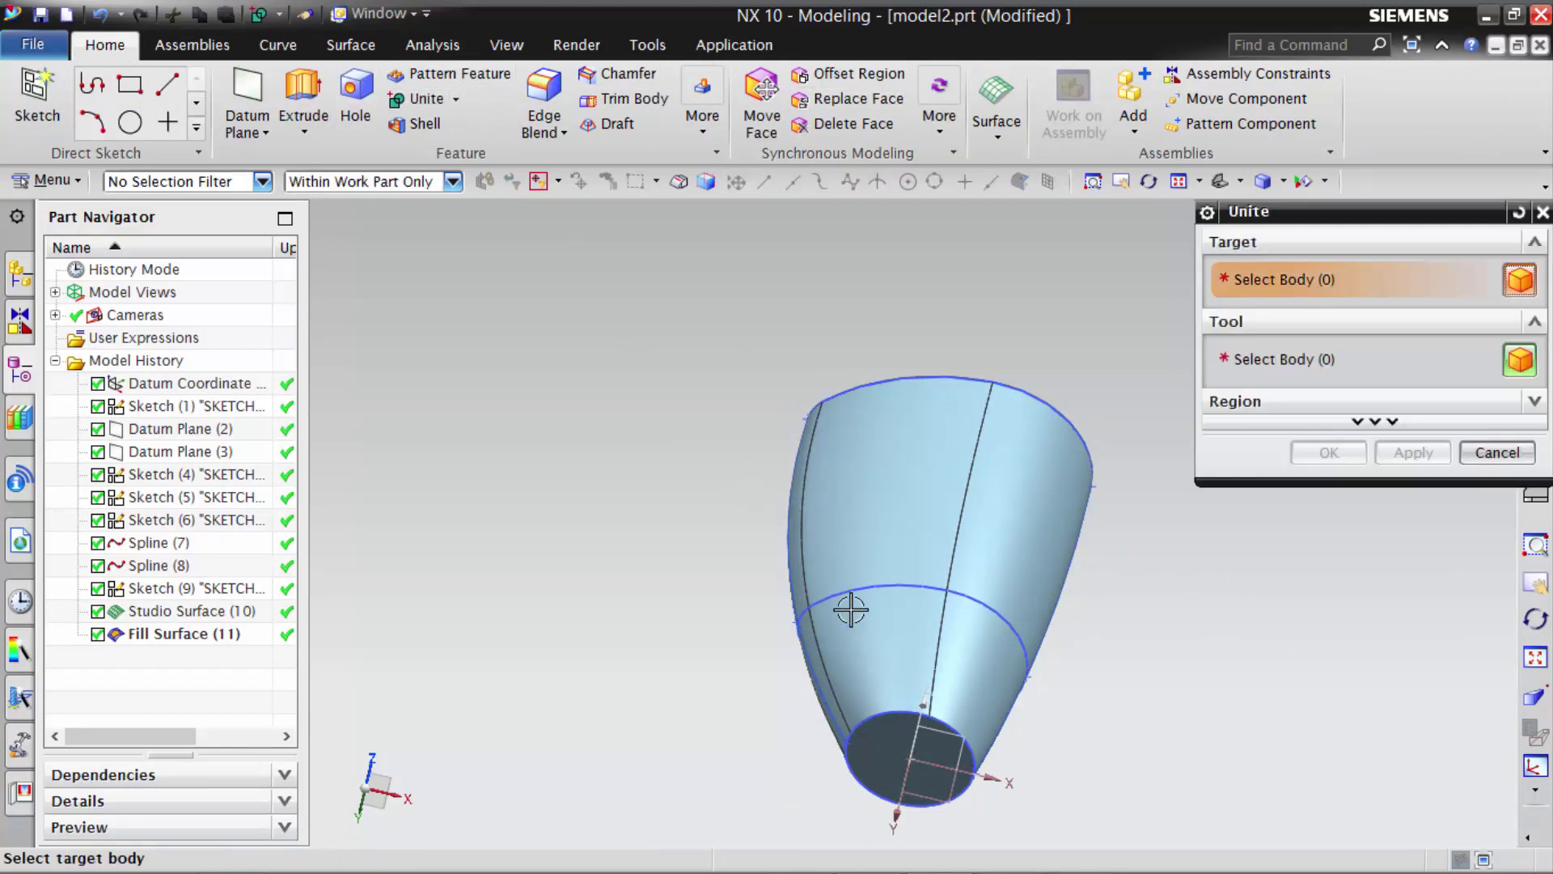
click(1470, 454)
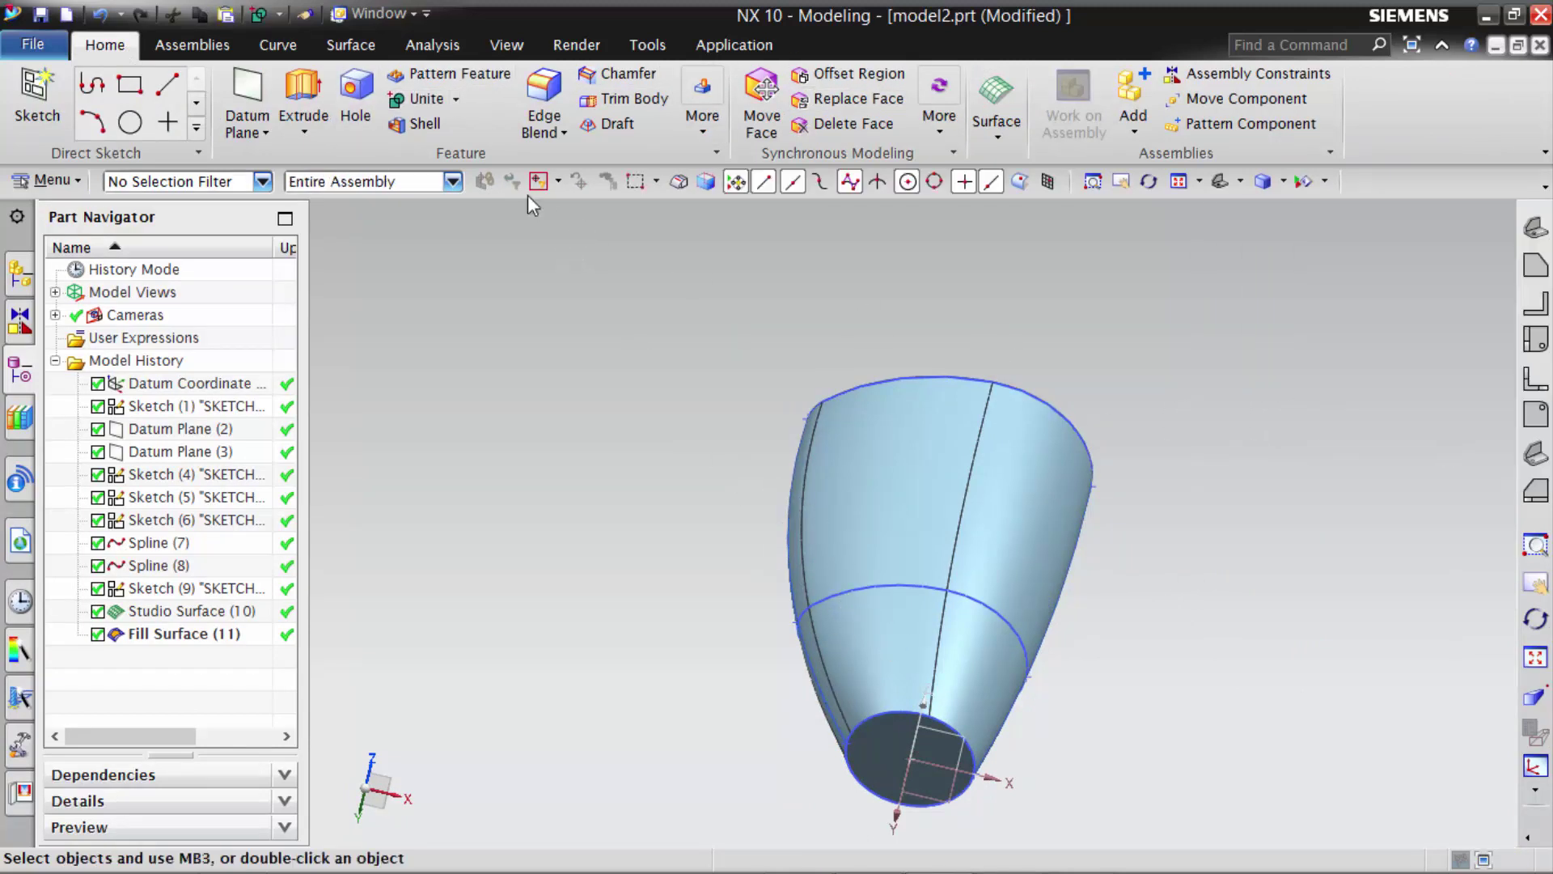
click(340, 46)
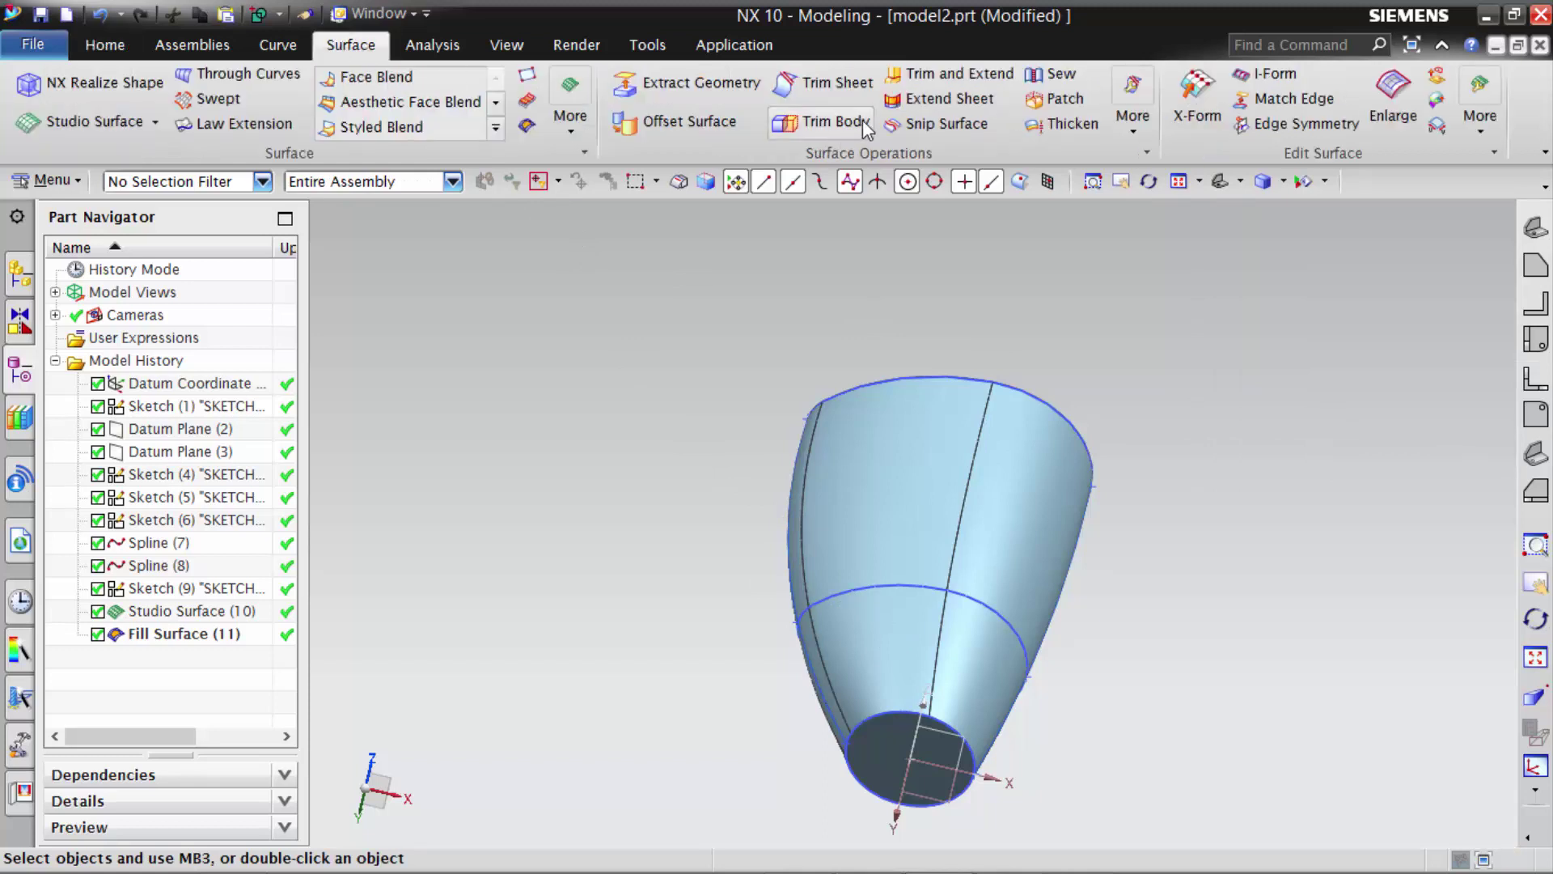
click(1049, 75)
click(884, 496)
click(893, 742)
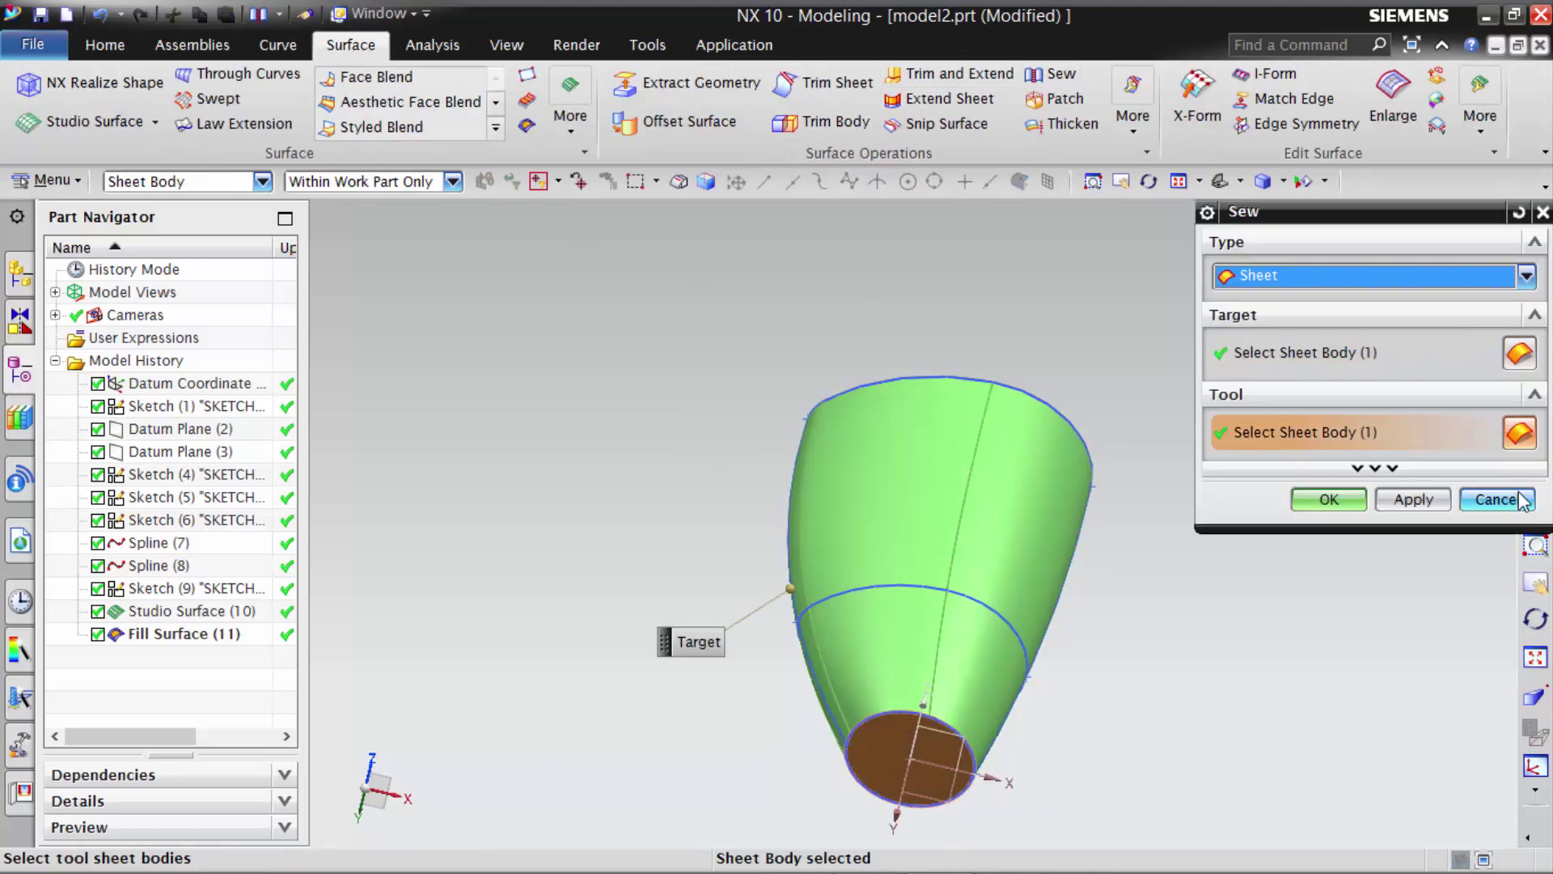
click(1329, 501)
click(107, 45)
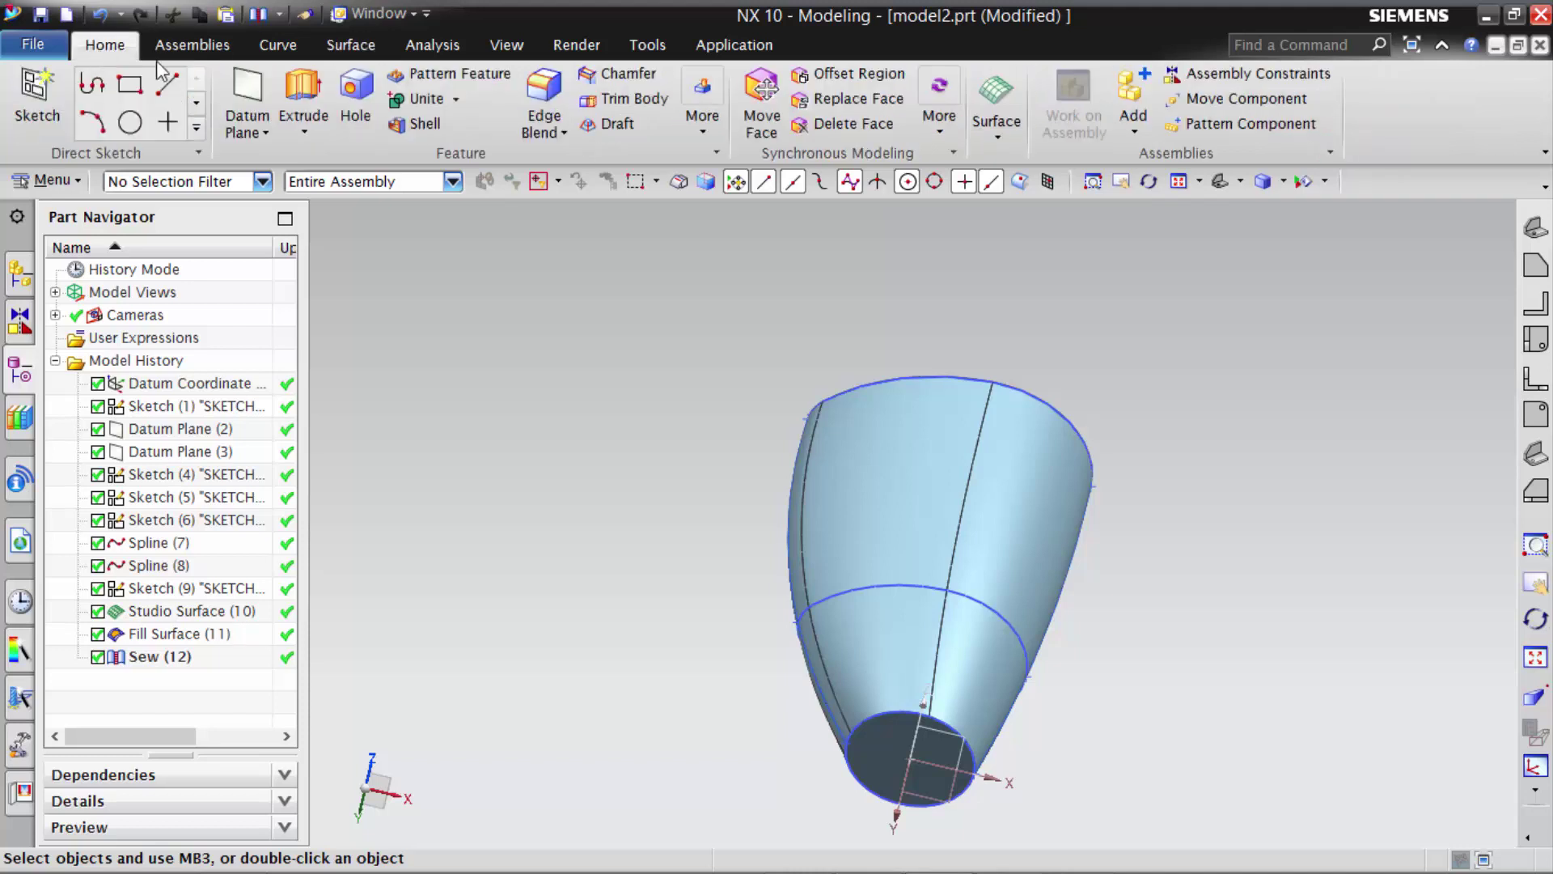
- Round the cup's bottom edge with a 5 mm edge blend
click(888, 713)
text(5)
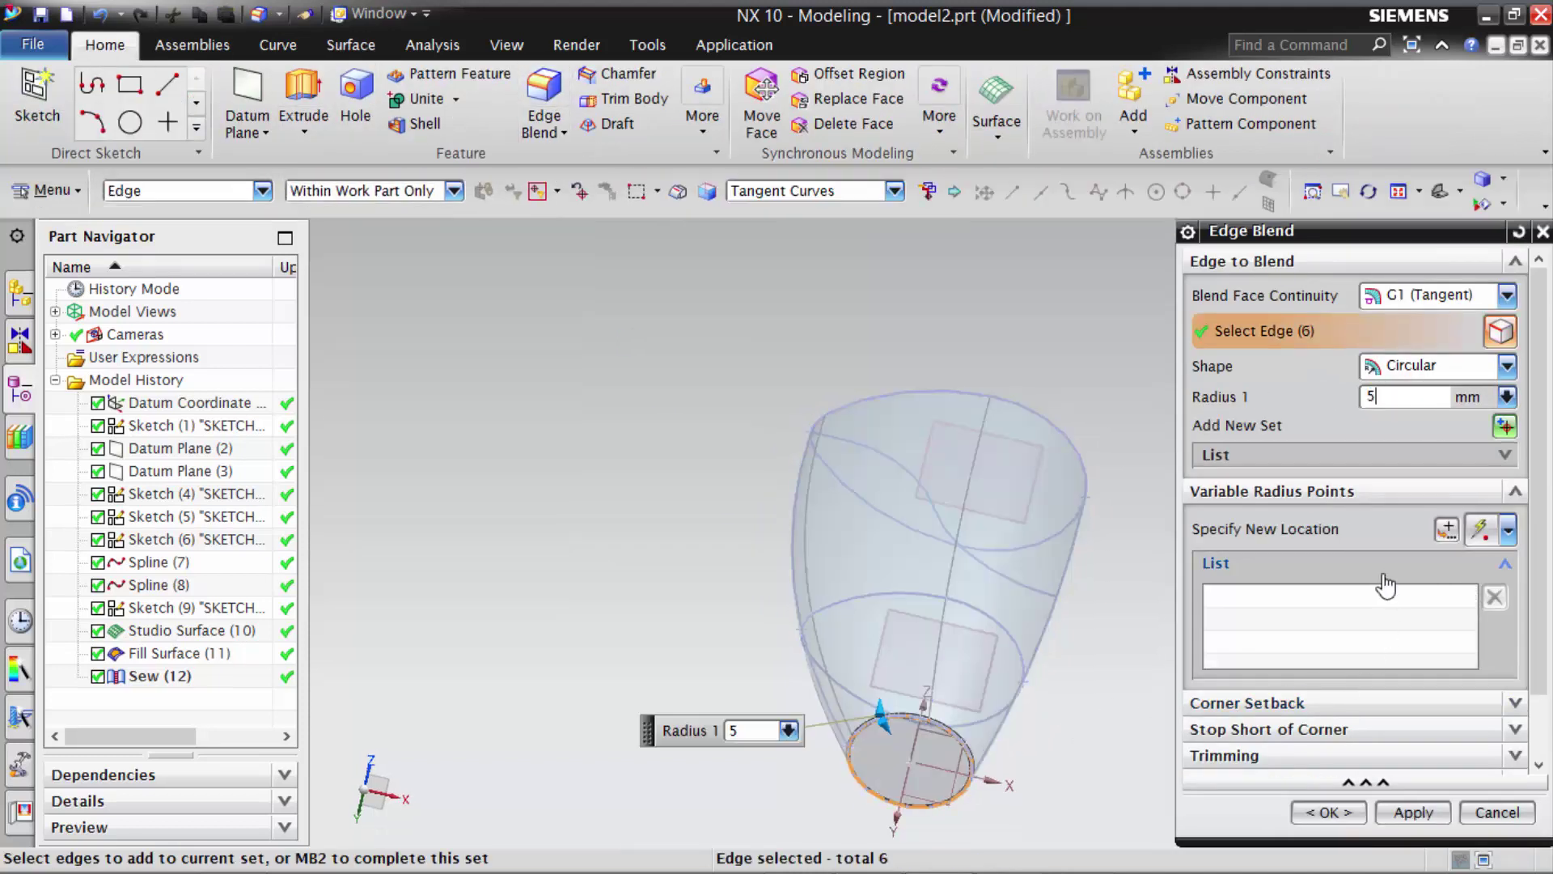
click(1318, 820)
middle_drag(1131, 409, 1173, 521)
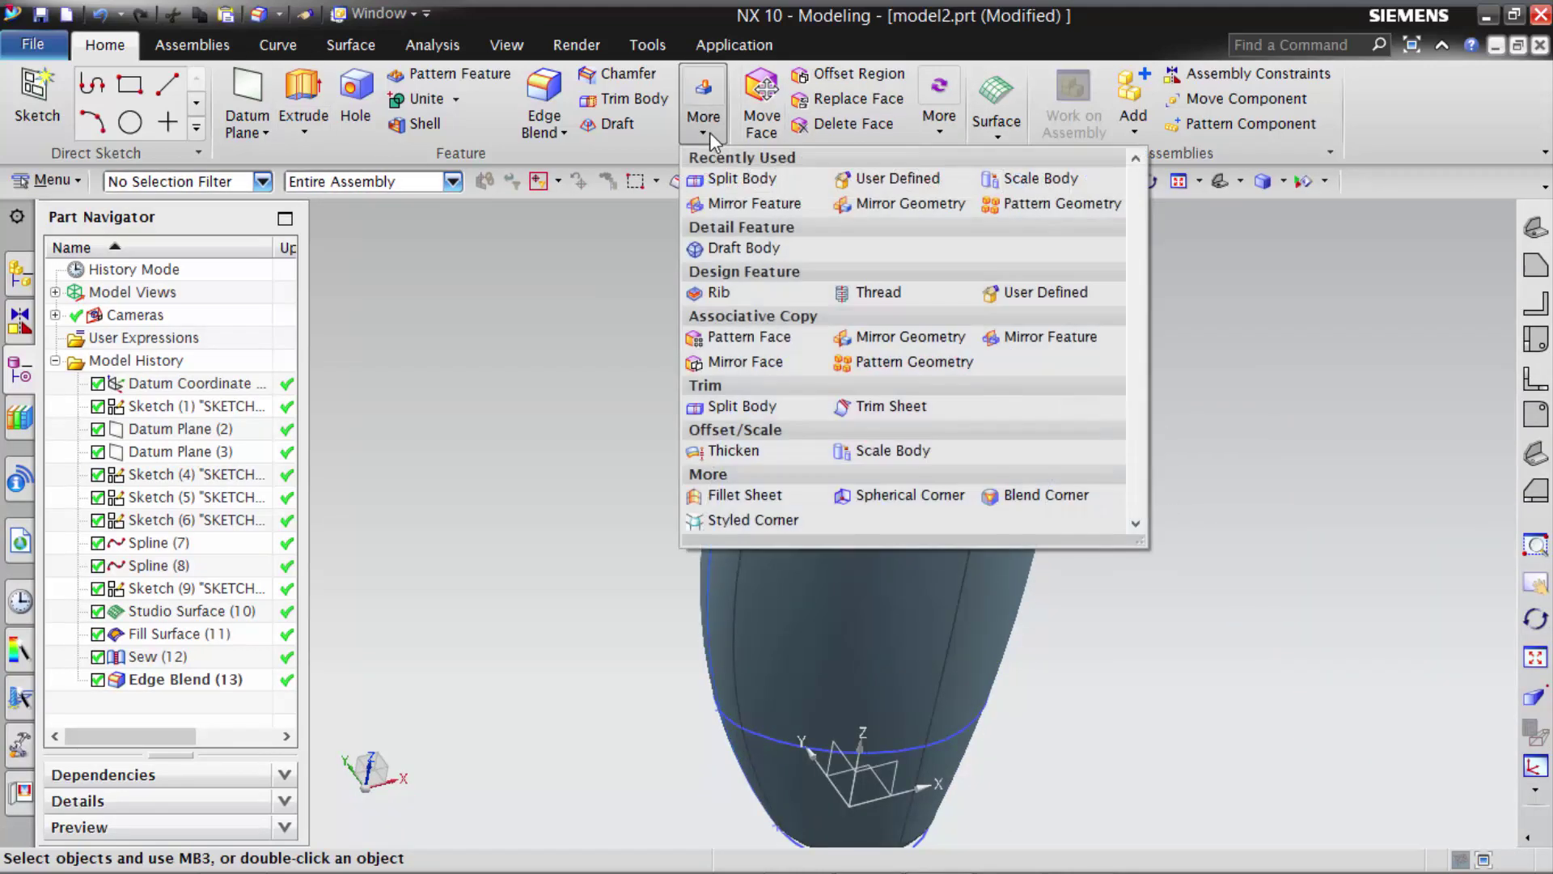
- Thicken the cup shell faces to a 3 mm wall
click(371, 47)
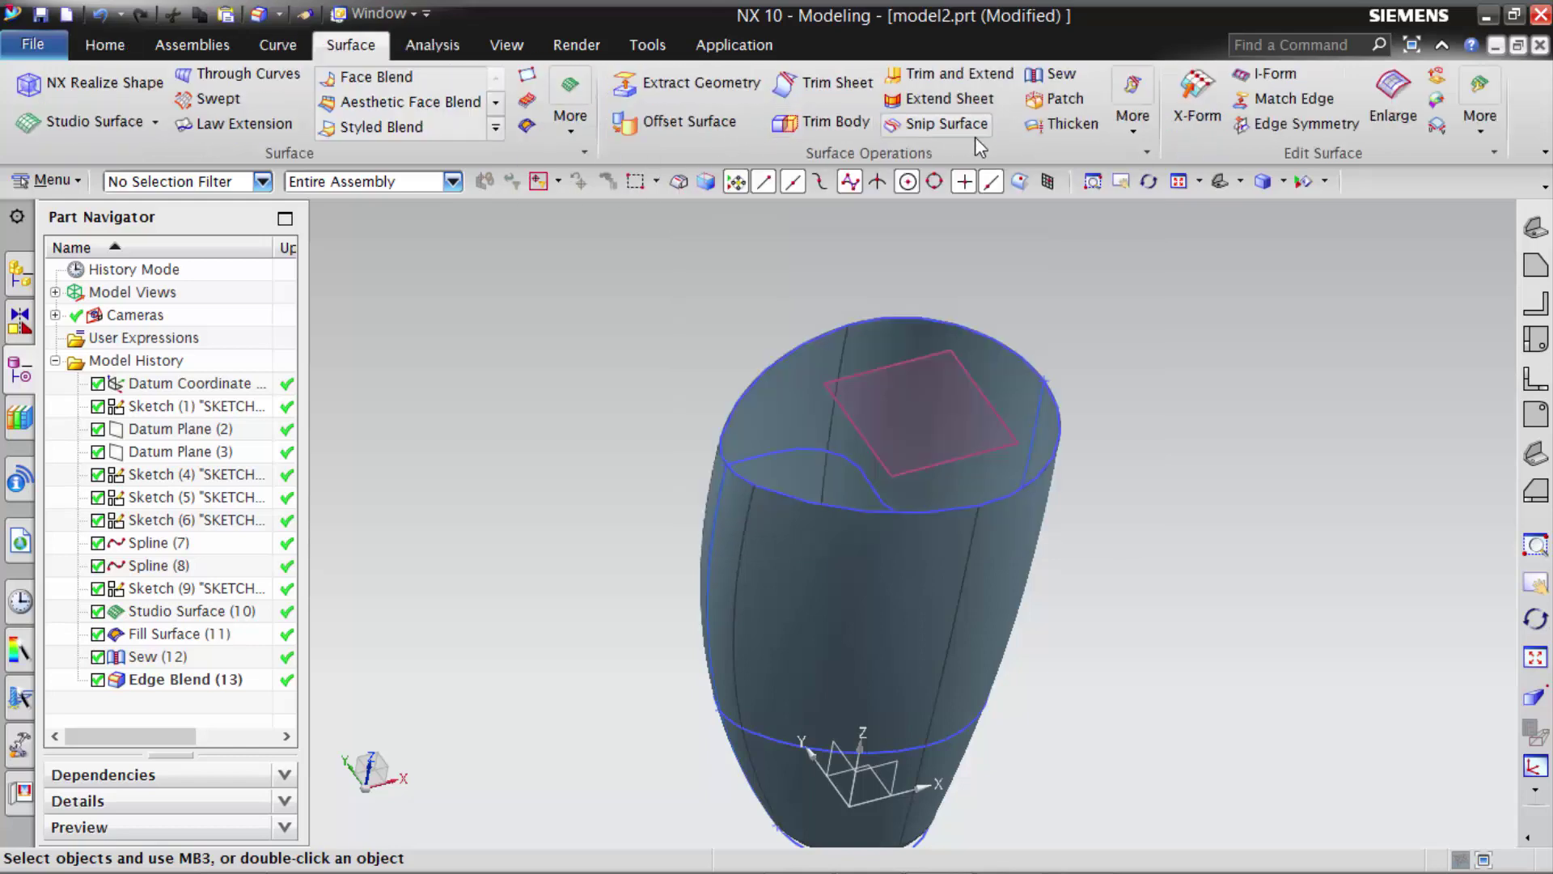
click(1059, 122)
click(906, 380)
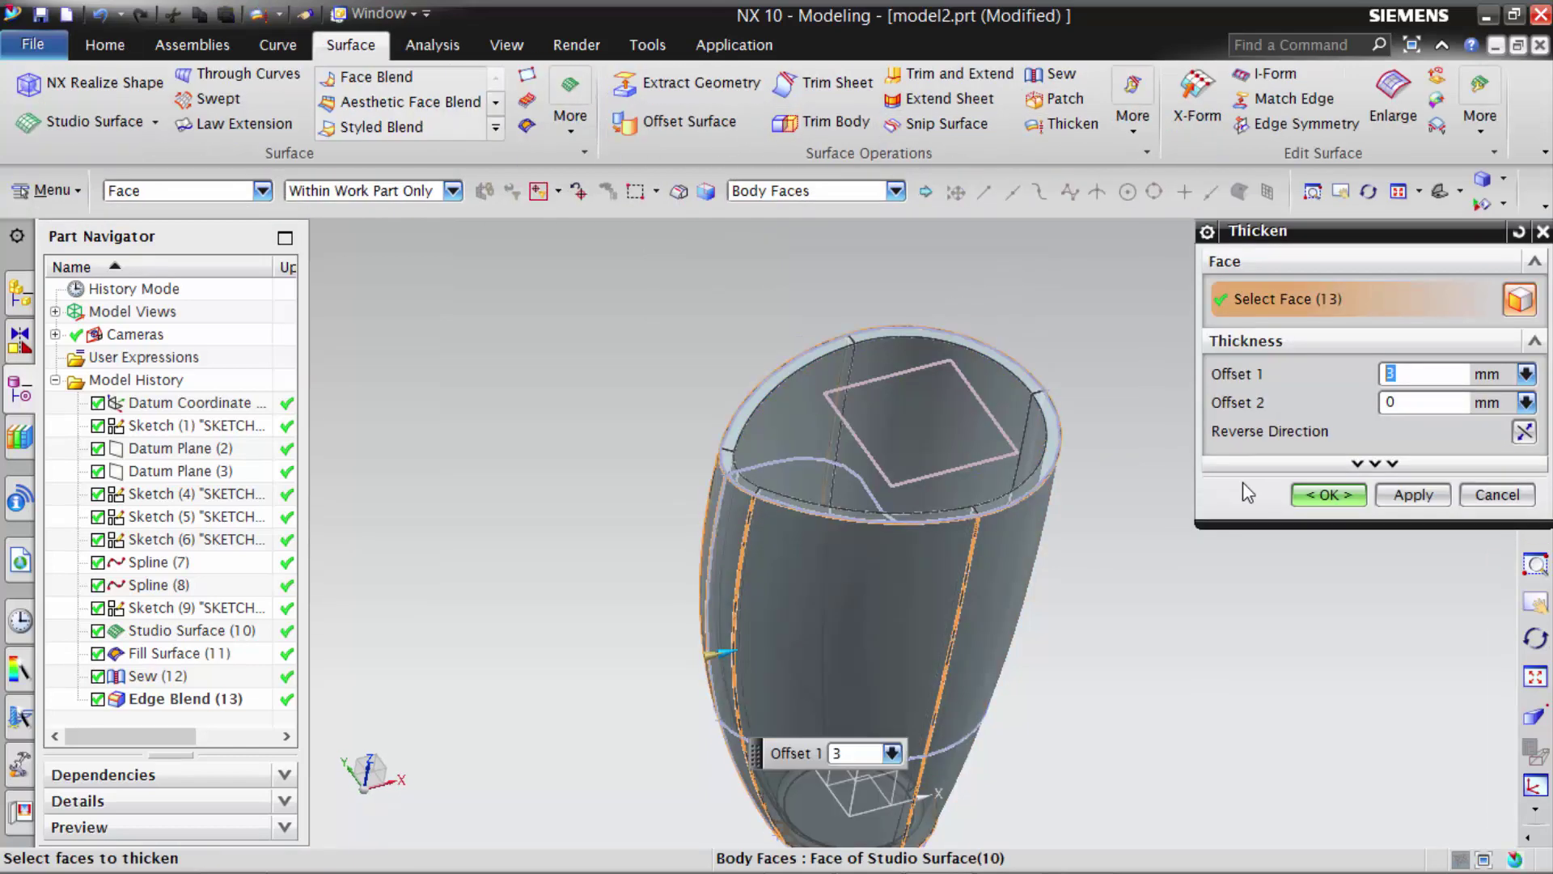
click(1329, 495)
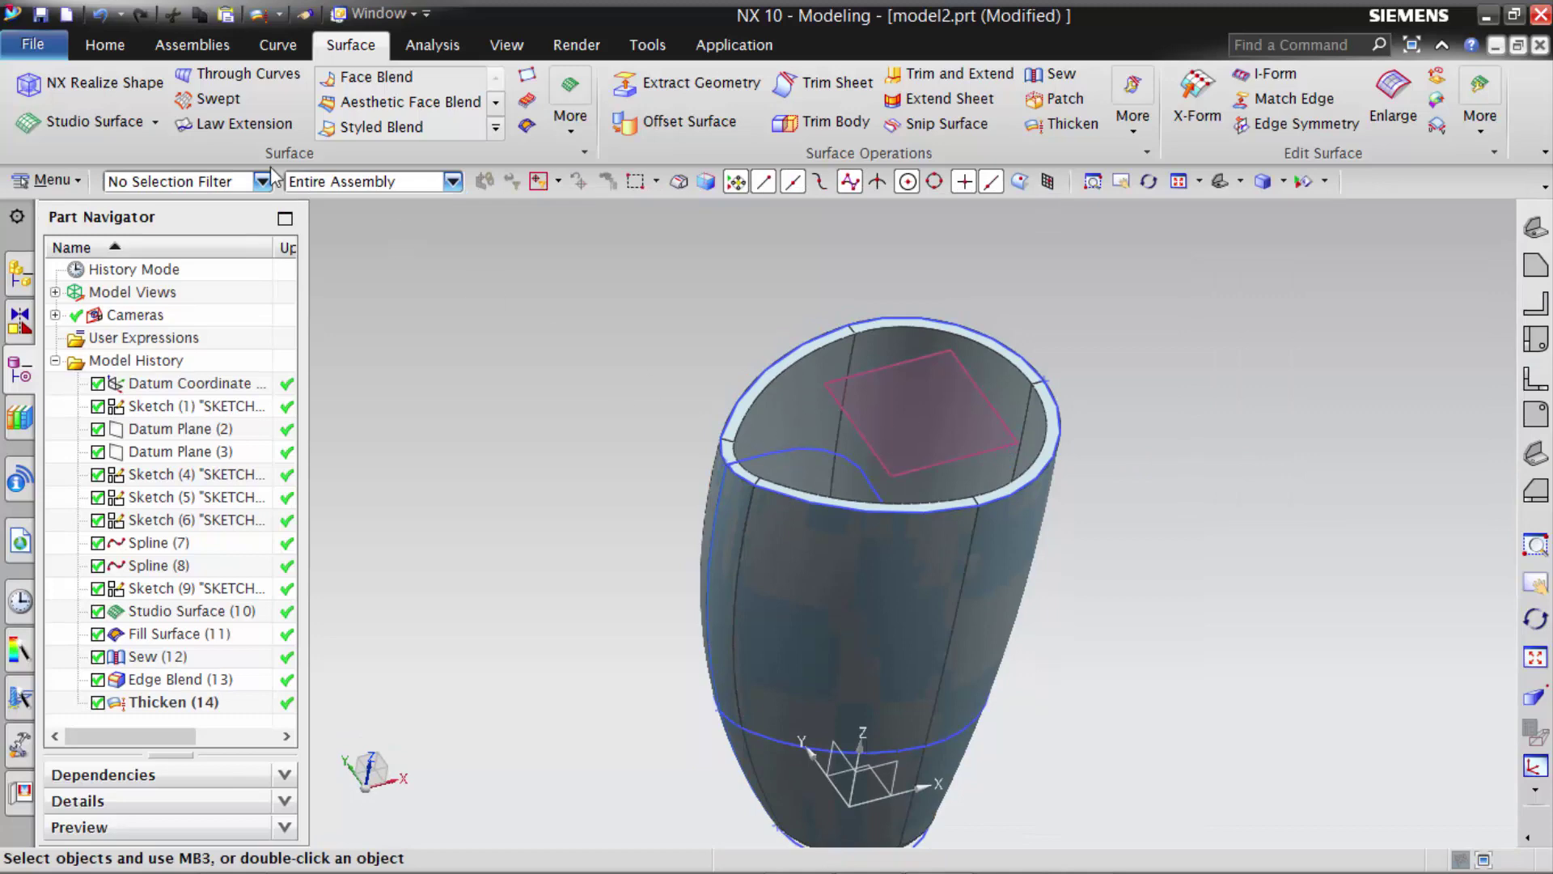
click(105, 46)
- Extrude the wavy rim curve as a separate sheet, symmetric 65 mm, with Boolean None
click(304, 103)
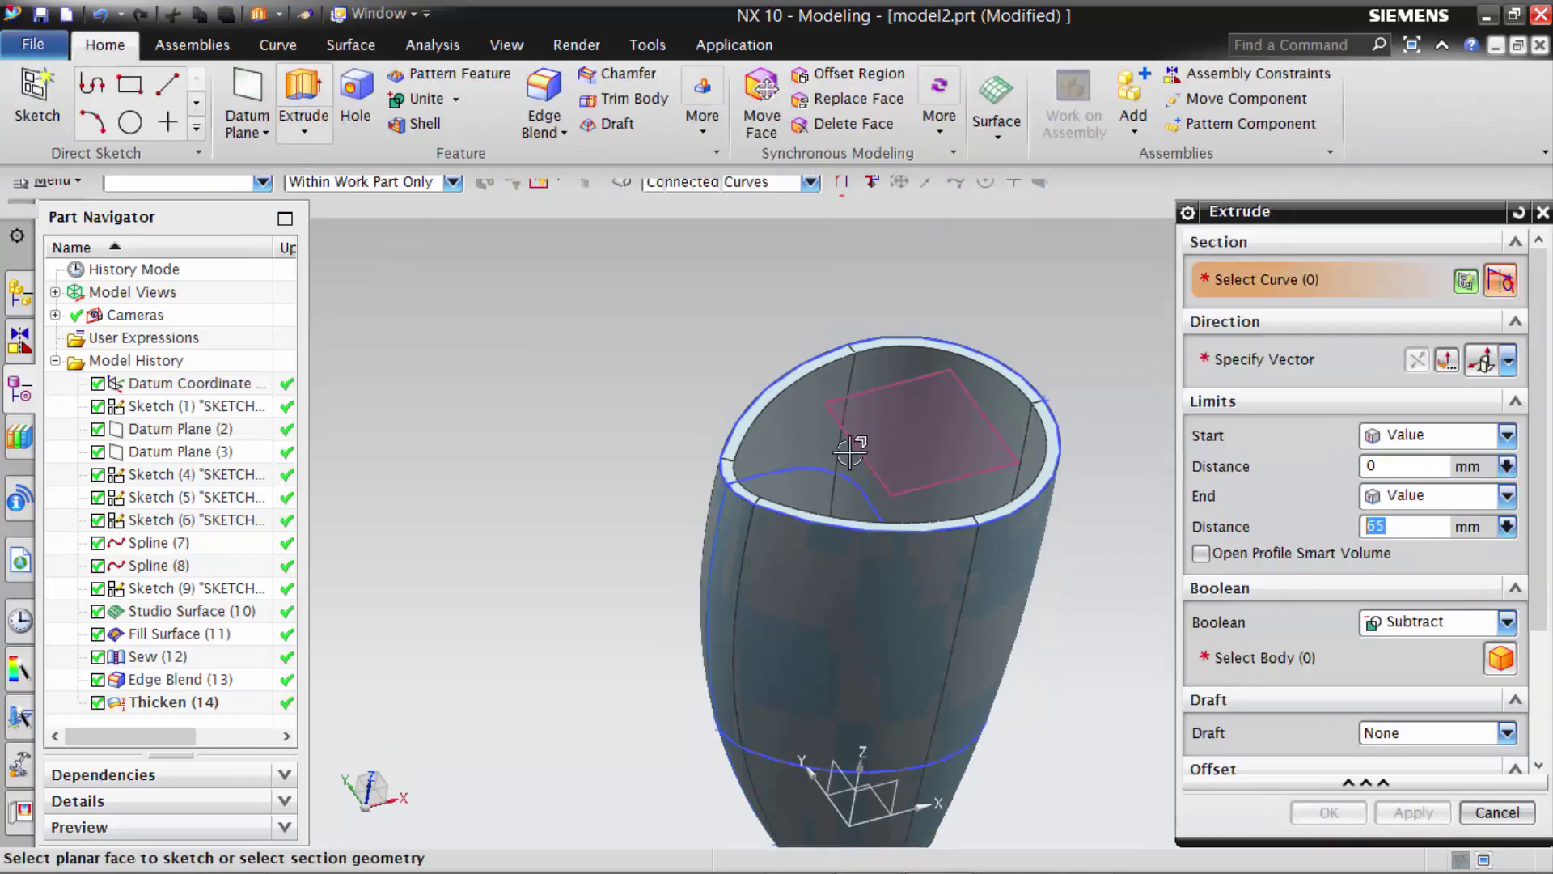
click(841, 463)
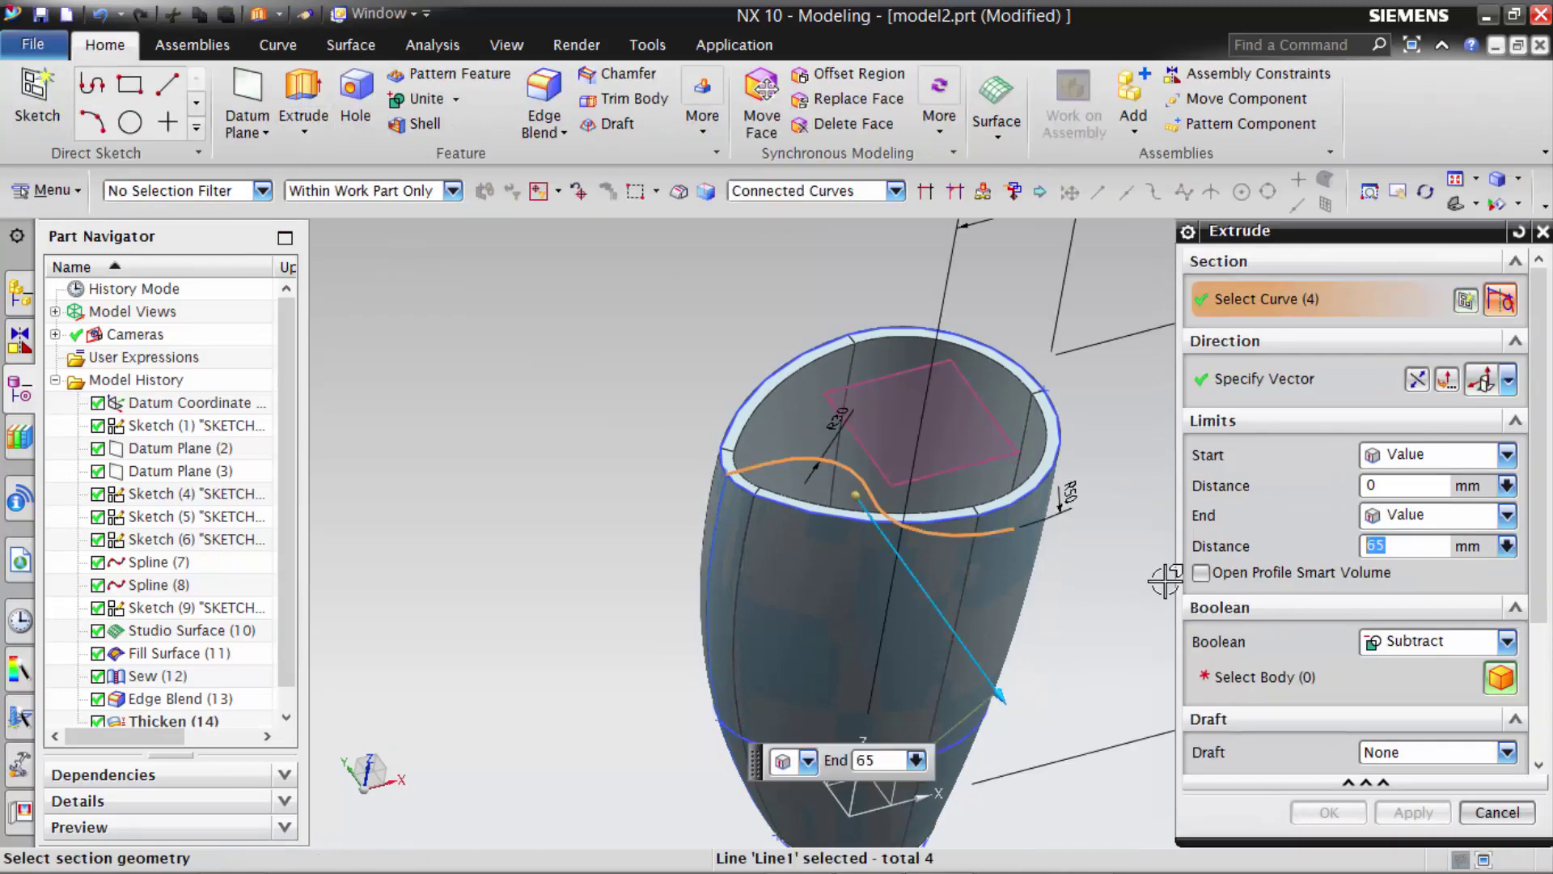
click(1420, 643)
click(1280, 668)
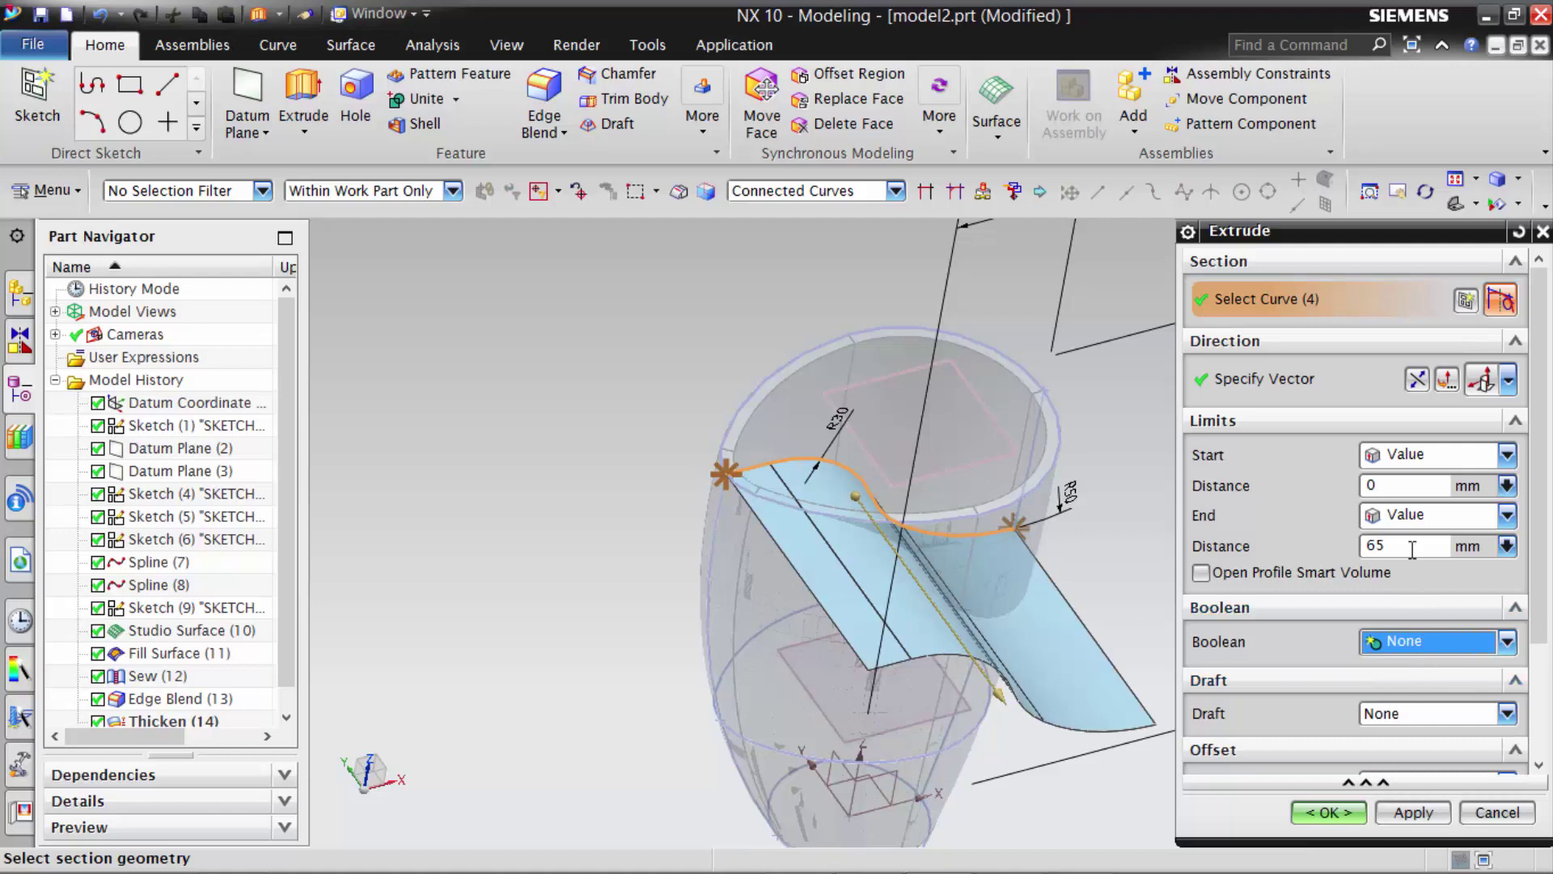
click(1506, 515)
click(1431, 562)
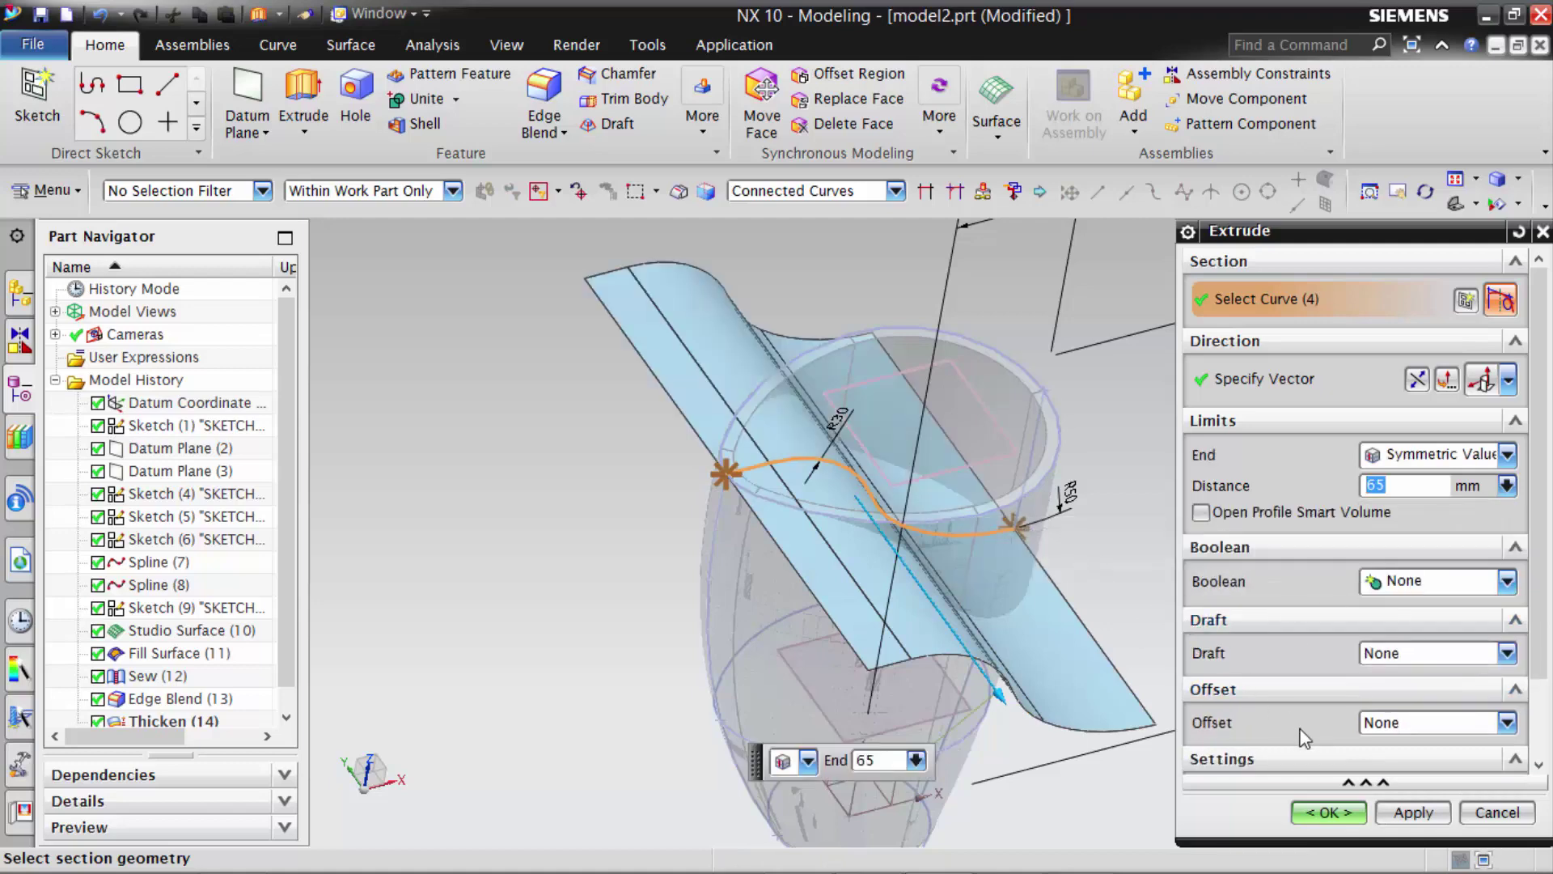
click(1328, 812)
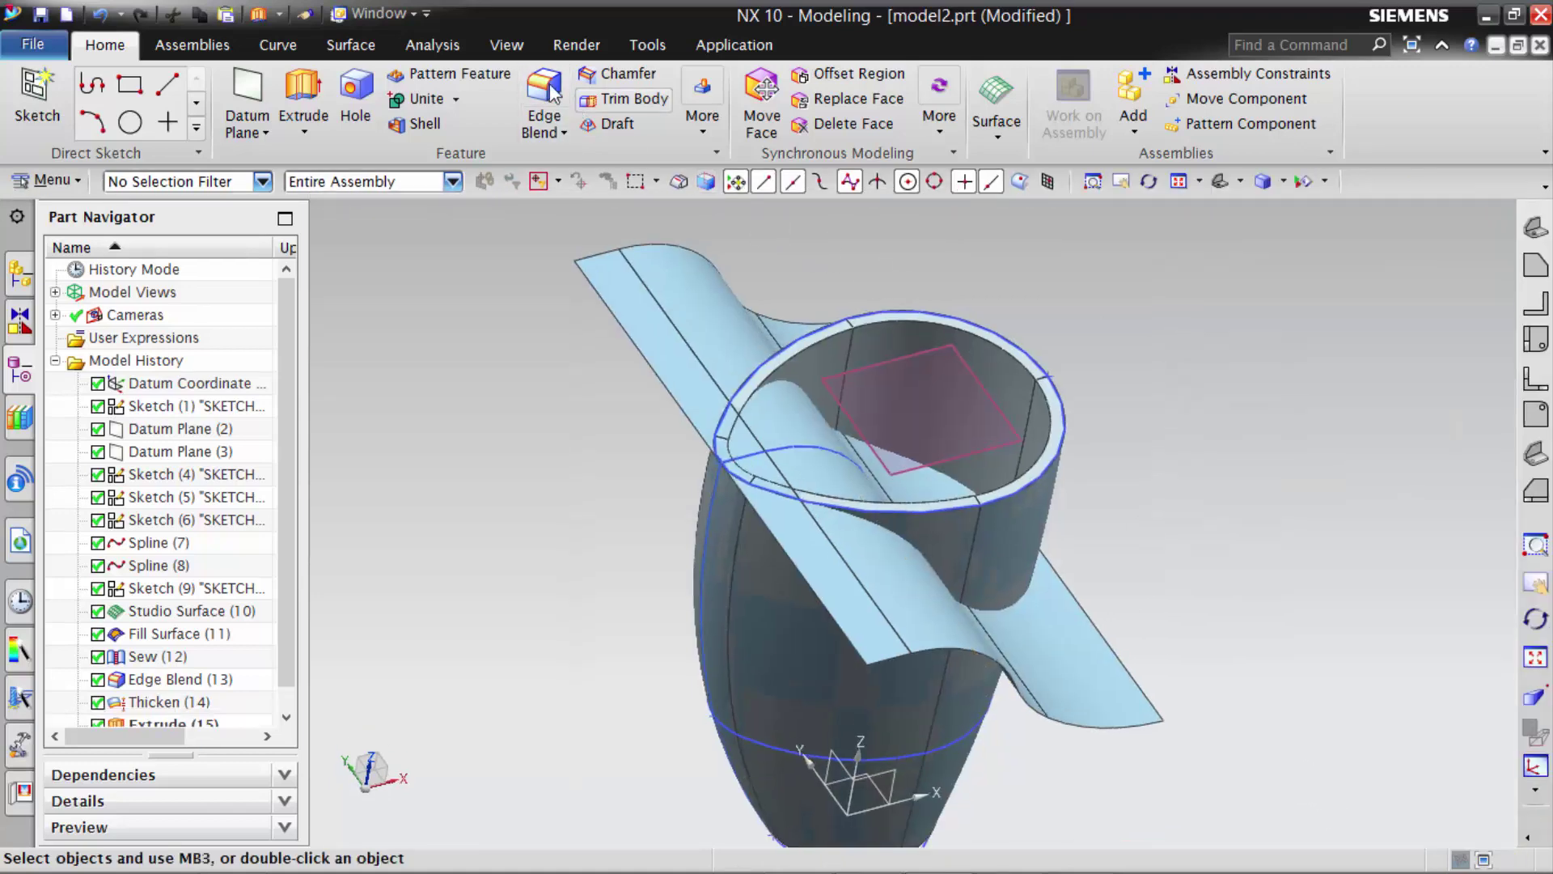
- Trim the thickened cup with the wavy sheet, reversing the kept side
click(381, 47)
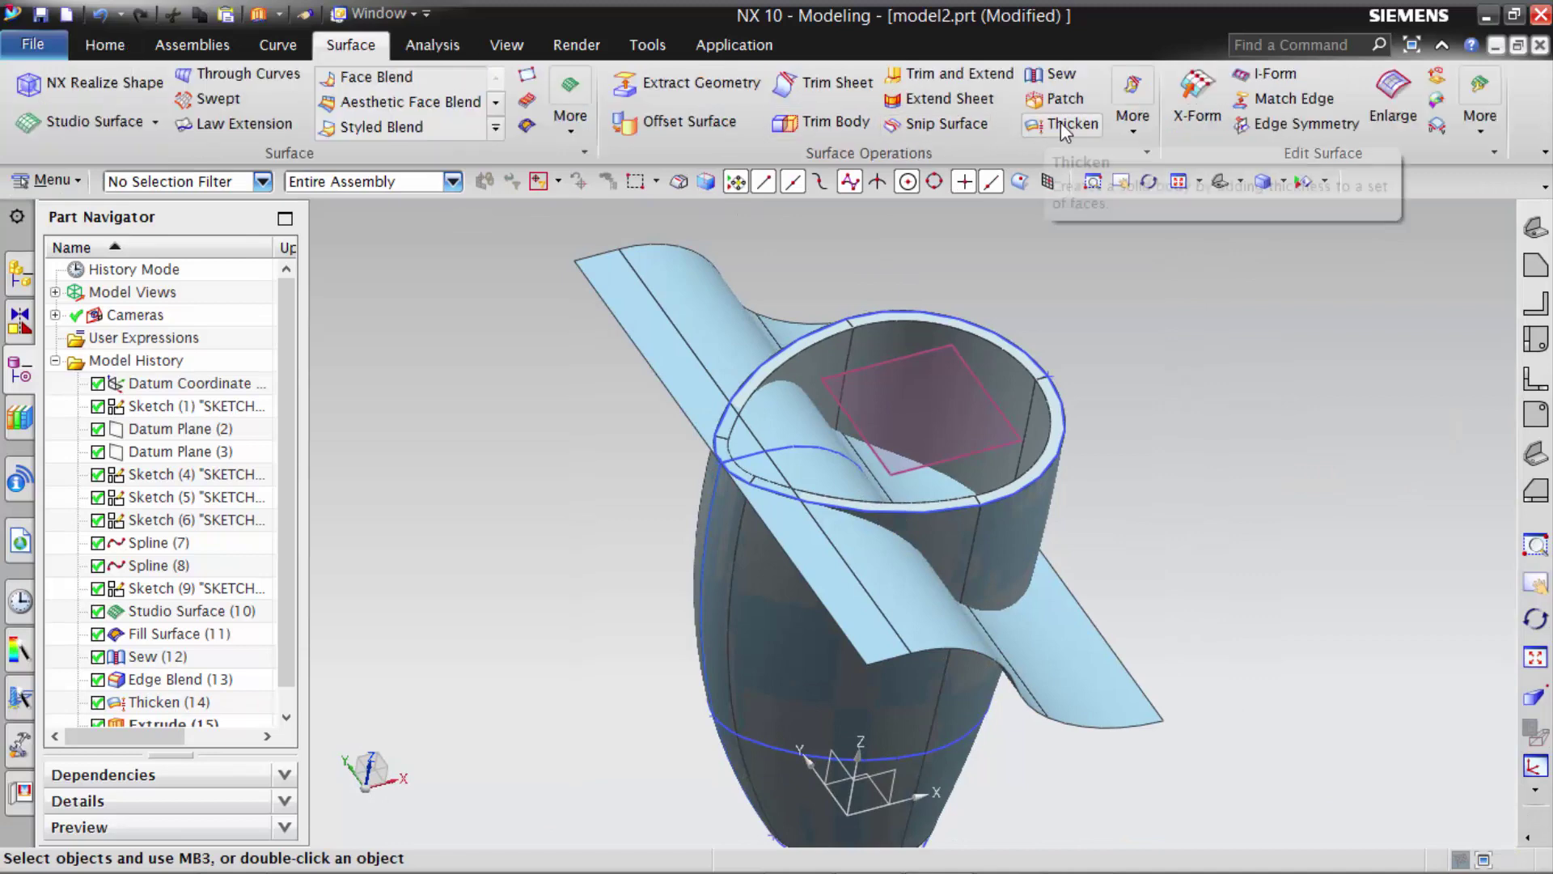
click(804, 124)
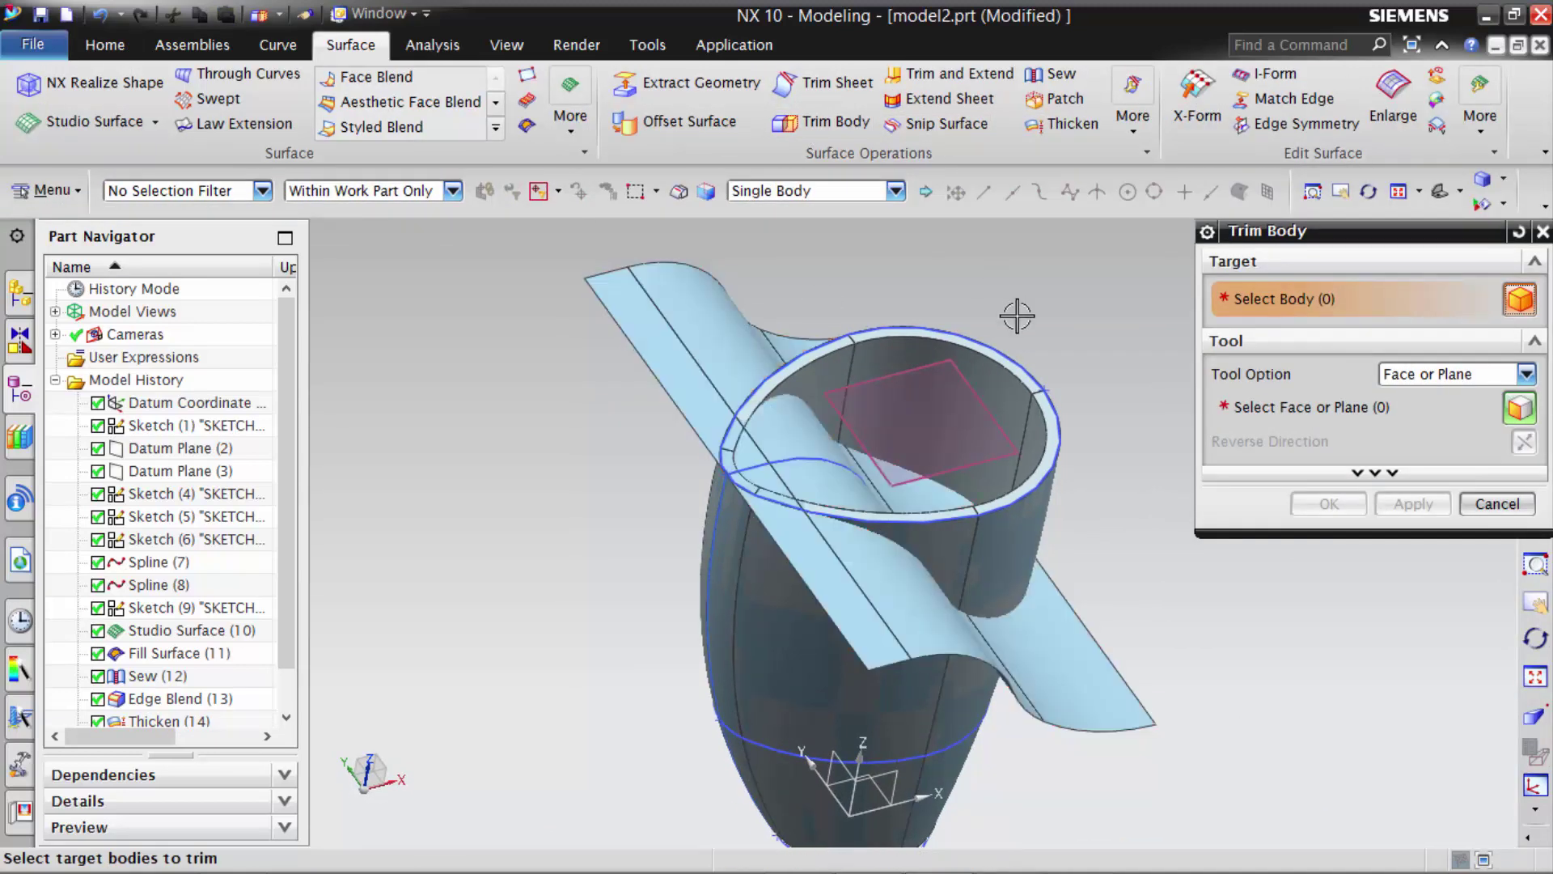
click(775, 610)
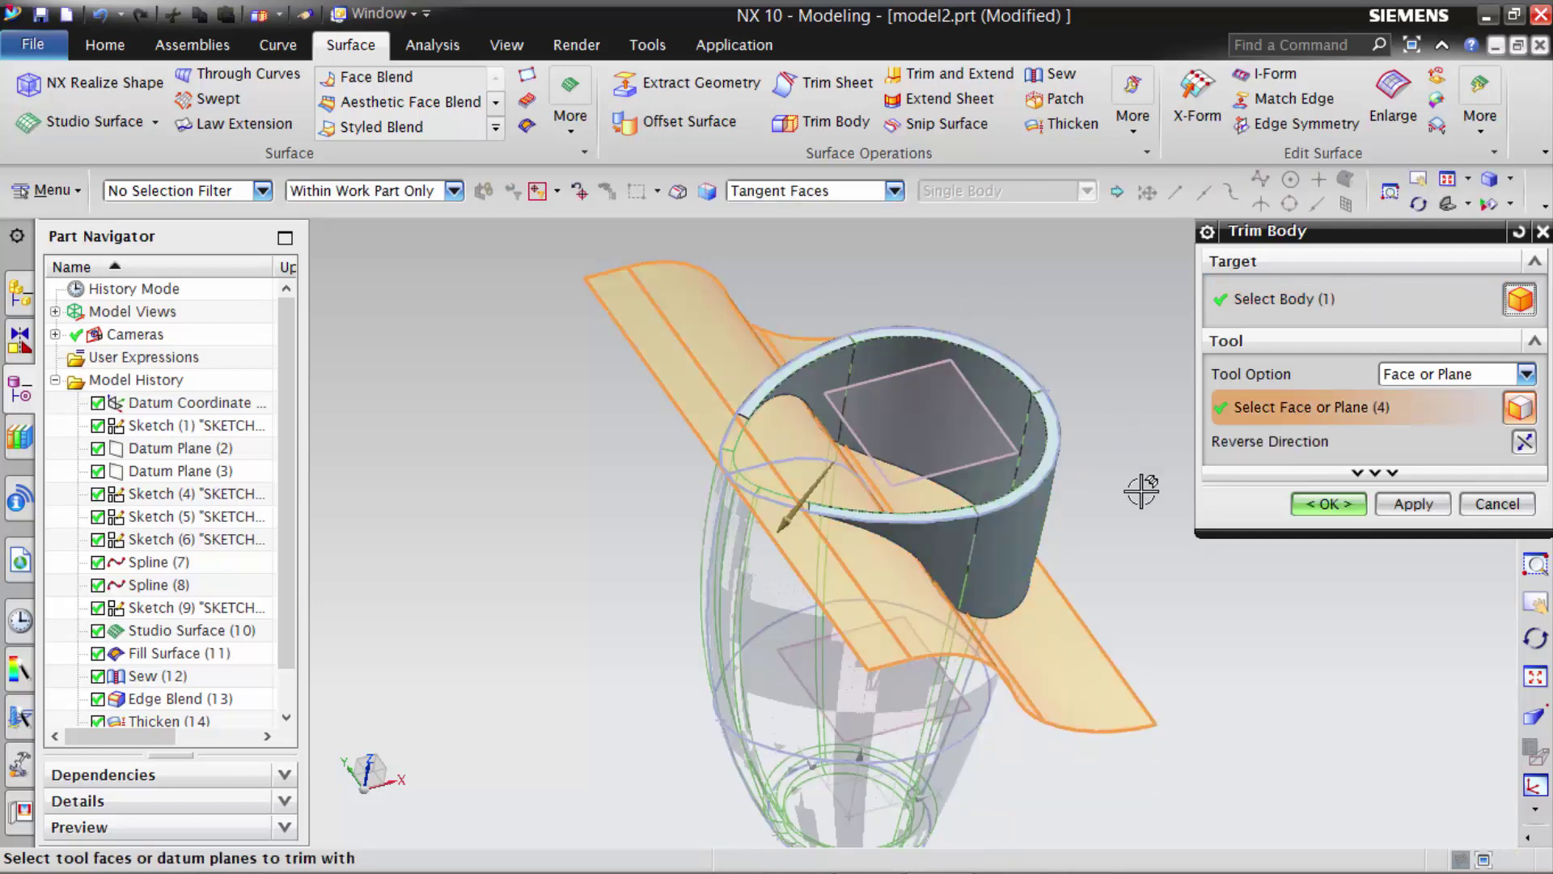
click(1525, 442)
click(1328, 503)
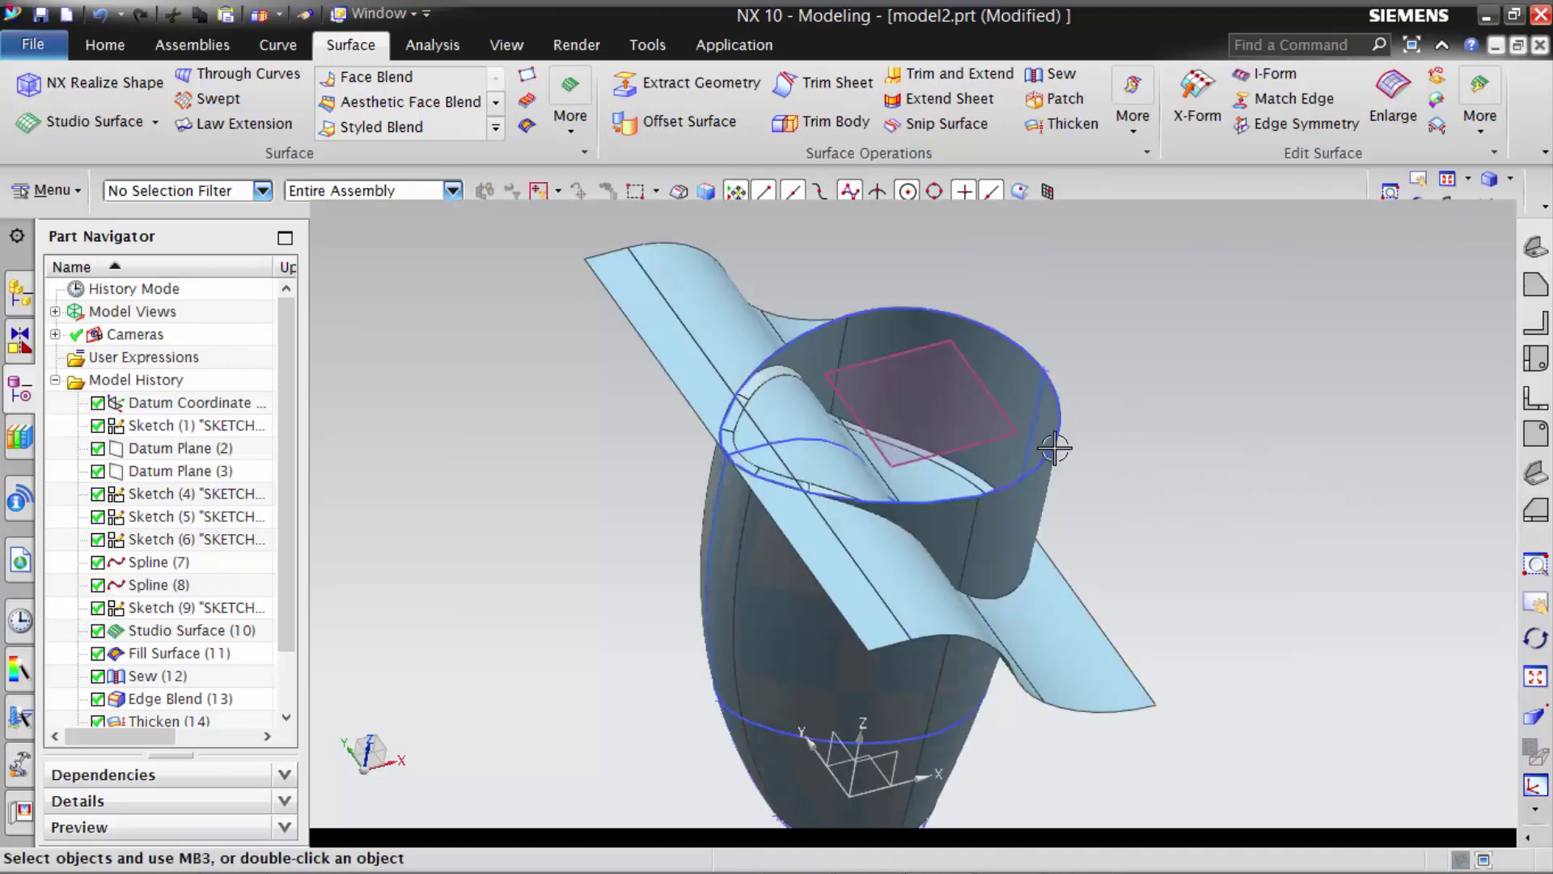
click(749, 337)
- Hide the wavy extruded sheet, Datum Plane (3) and the studio surface
click(889, 291)
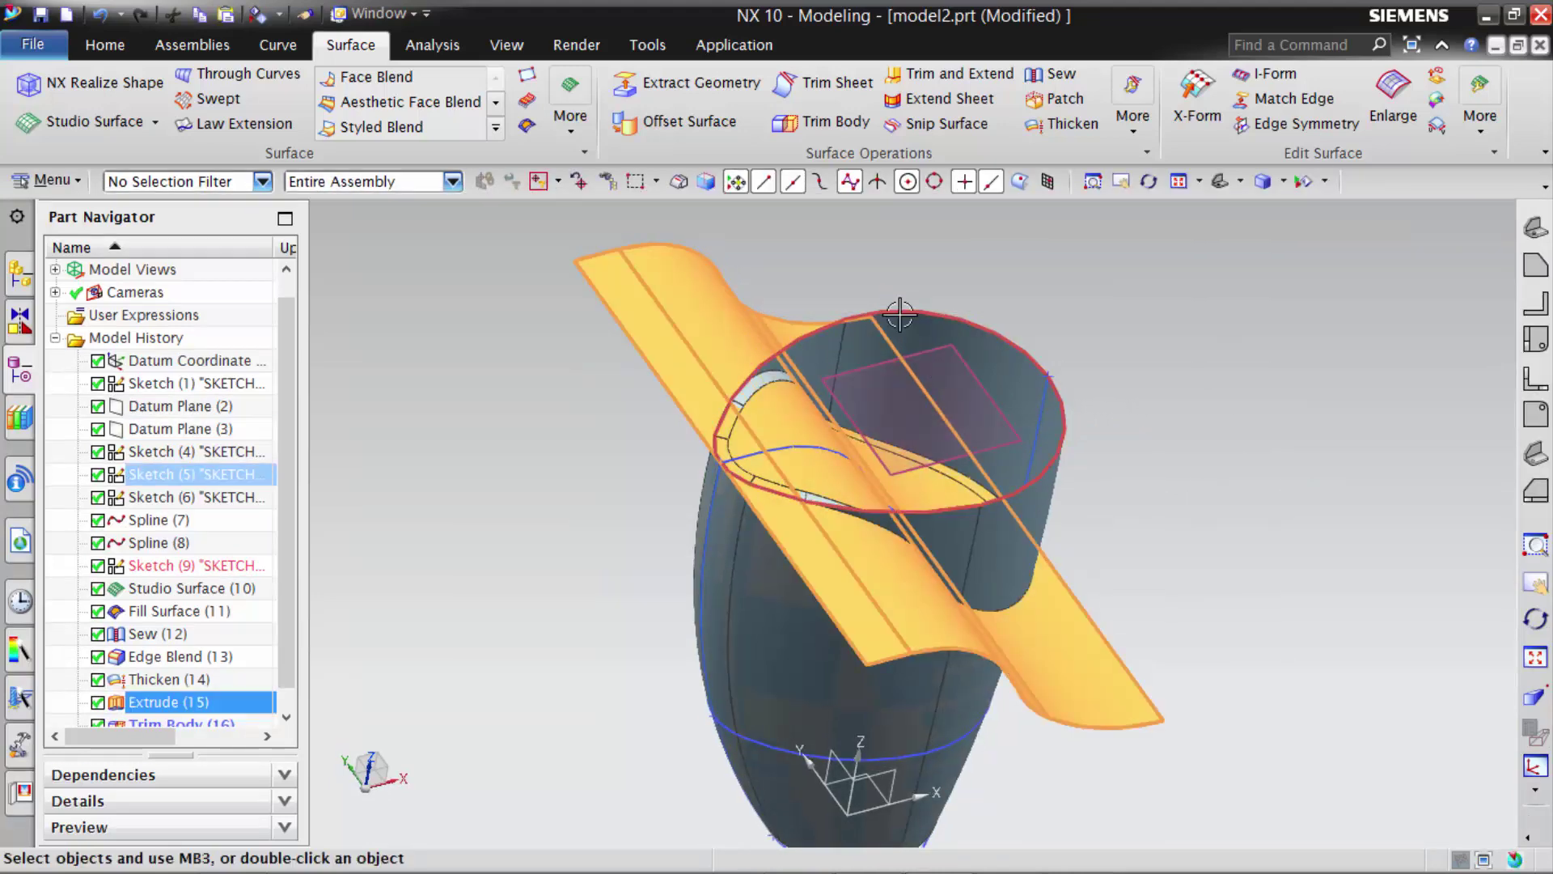
click(906, 357)
click(1059, 314)
click(971, 363)
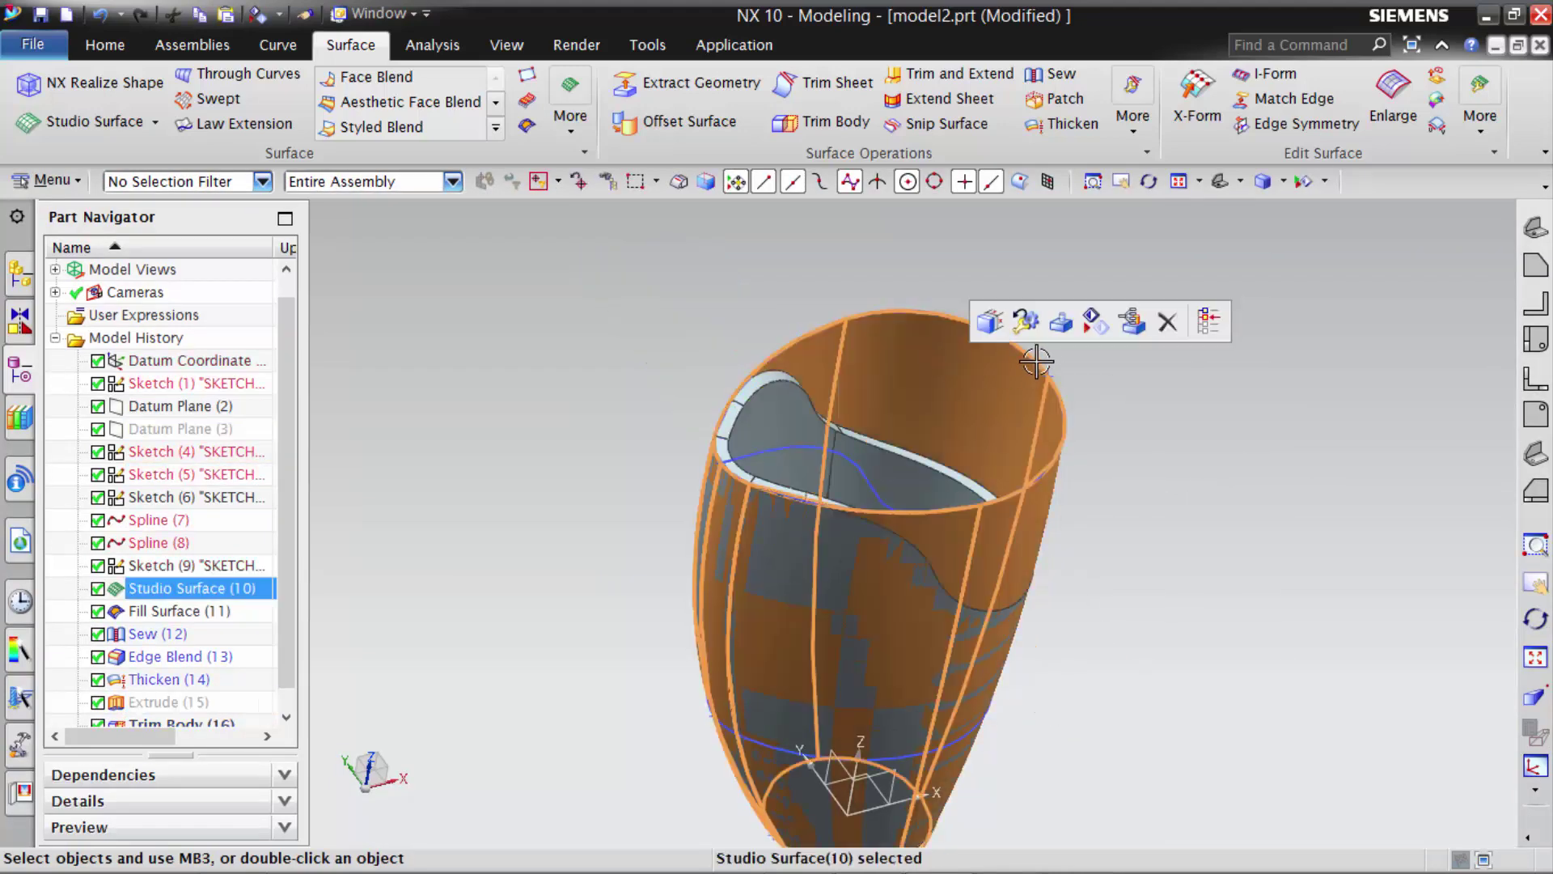
click(1101, 318)
middle_drag(1075, 378, 1003, 348)
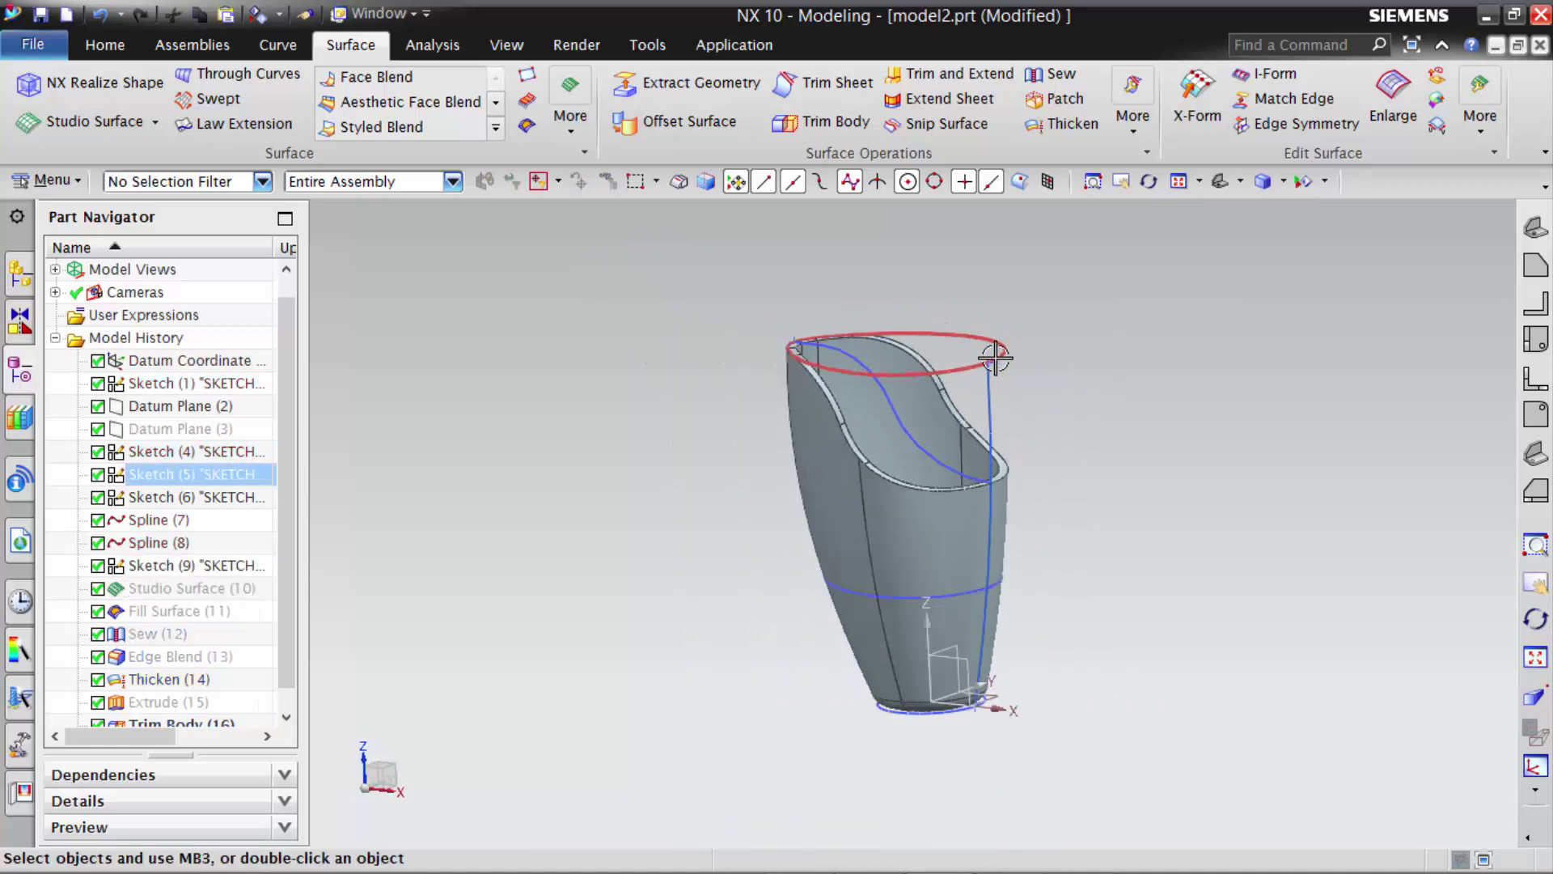
- Create a datum plane offset 10 mm from the XZ plane
click(114, 57)
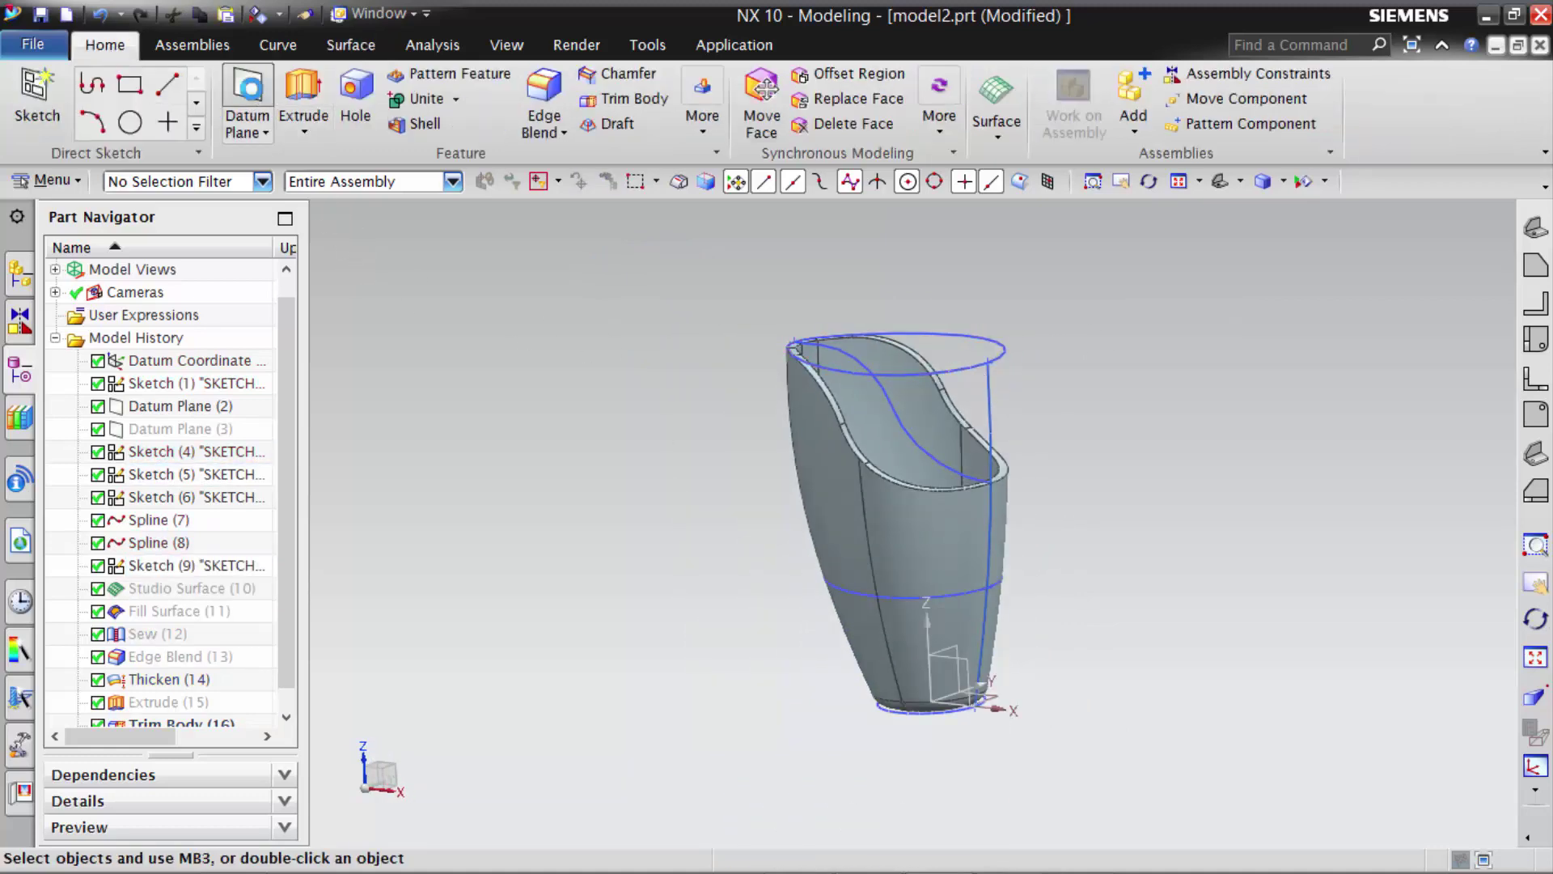
click(942, 651)
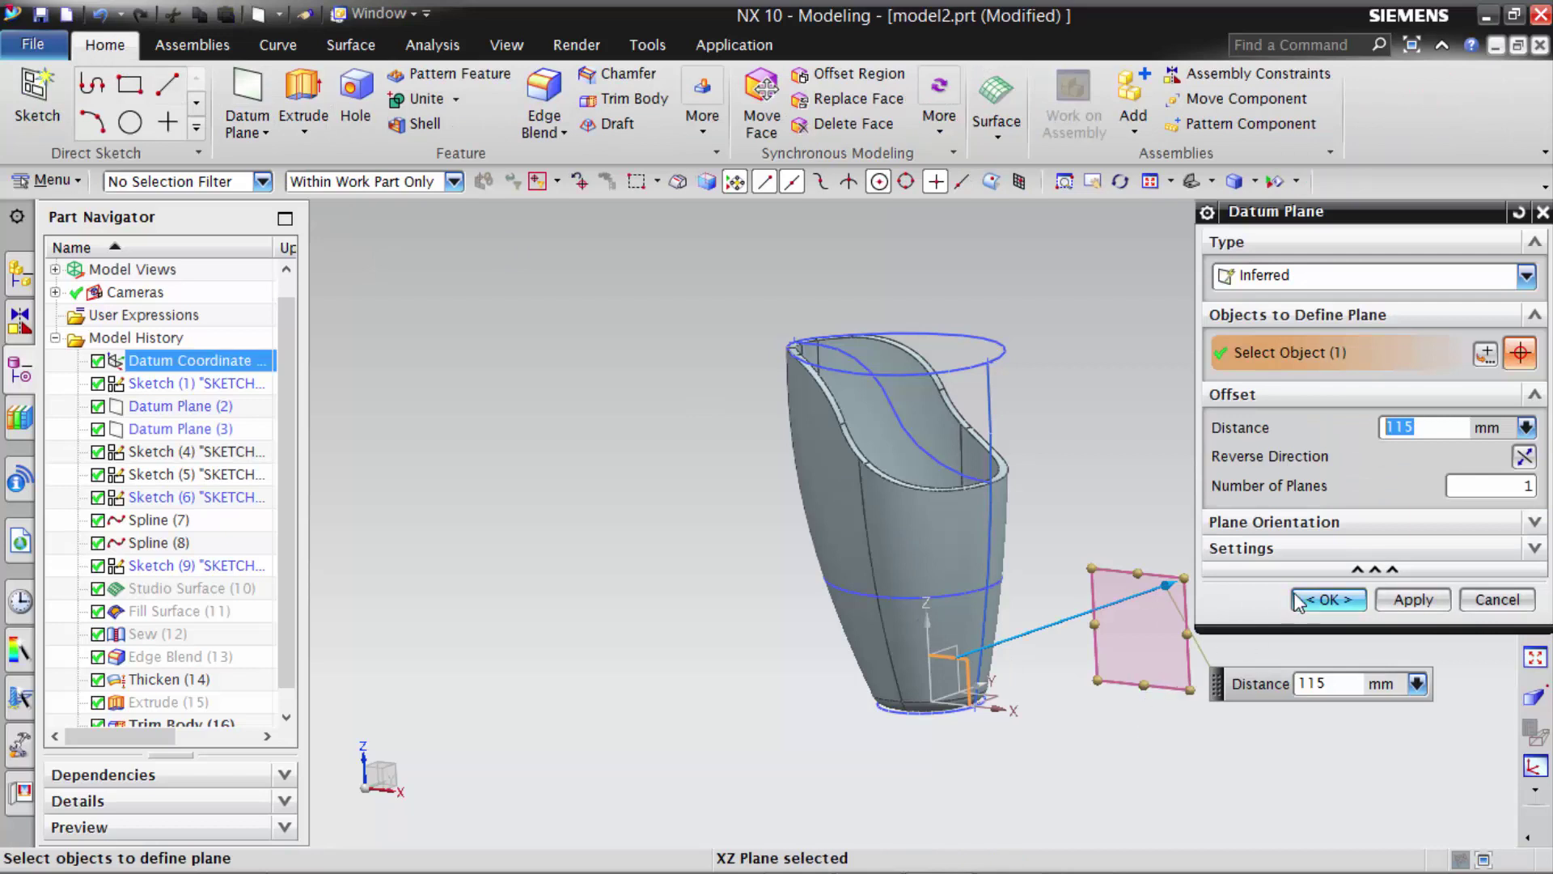
text(40)
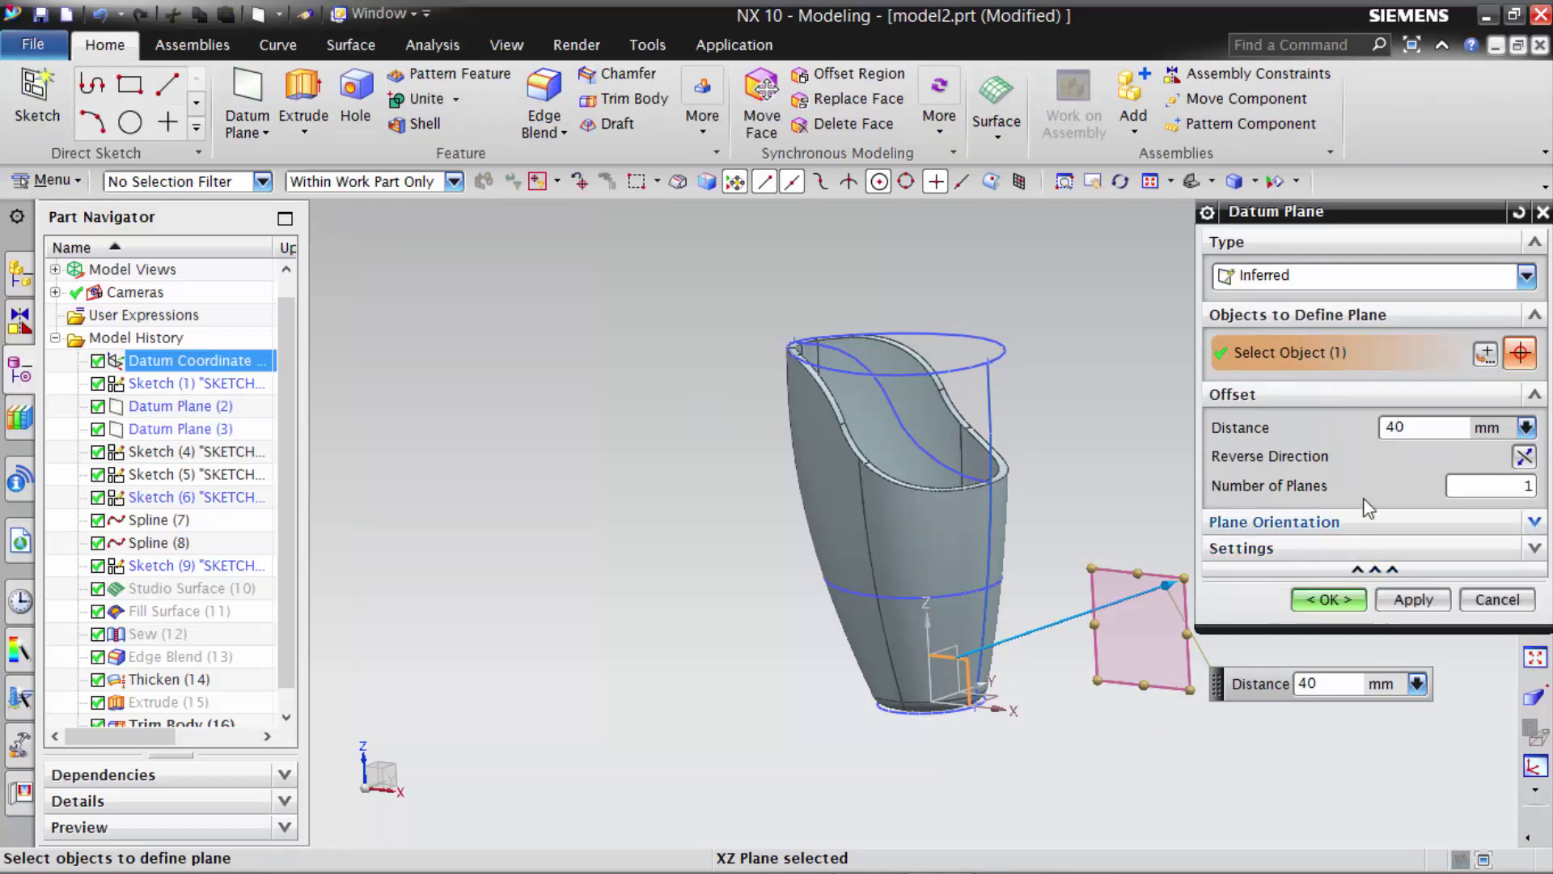
text(10)
key(Return)
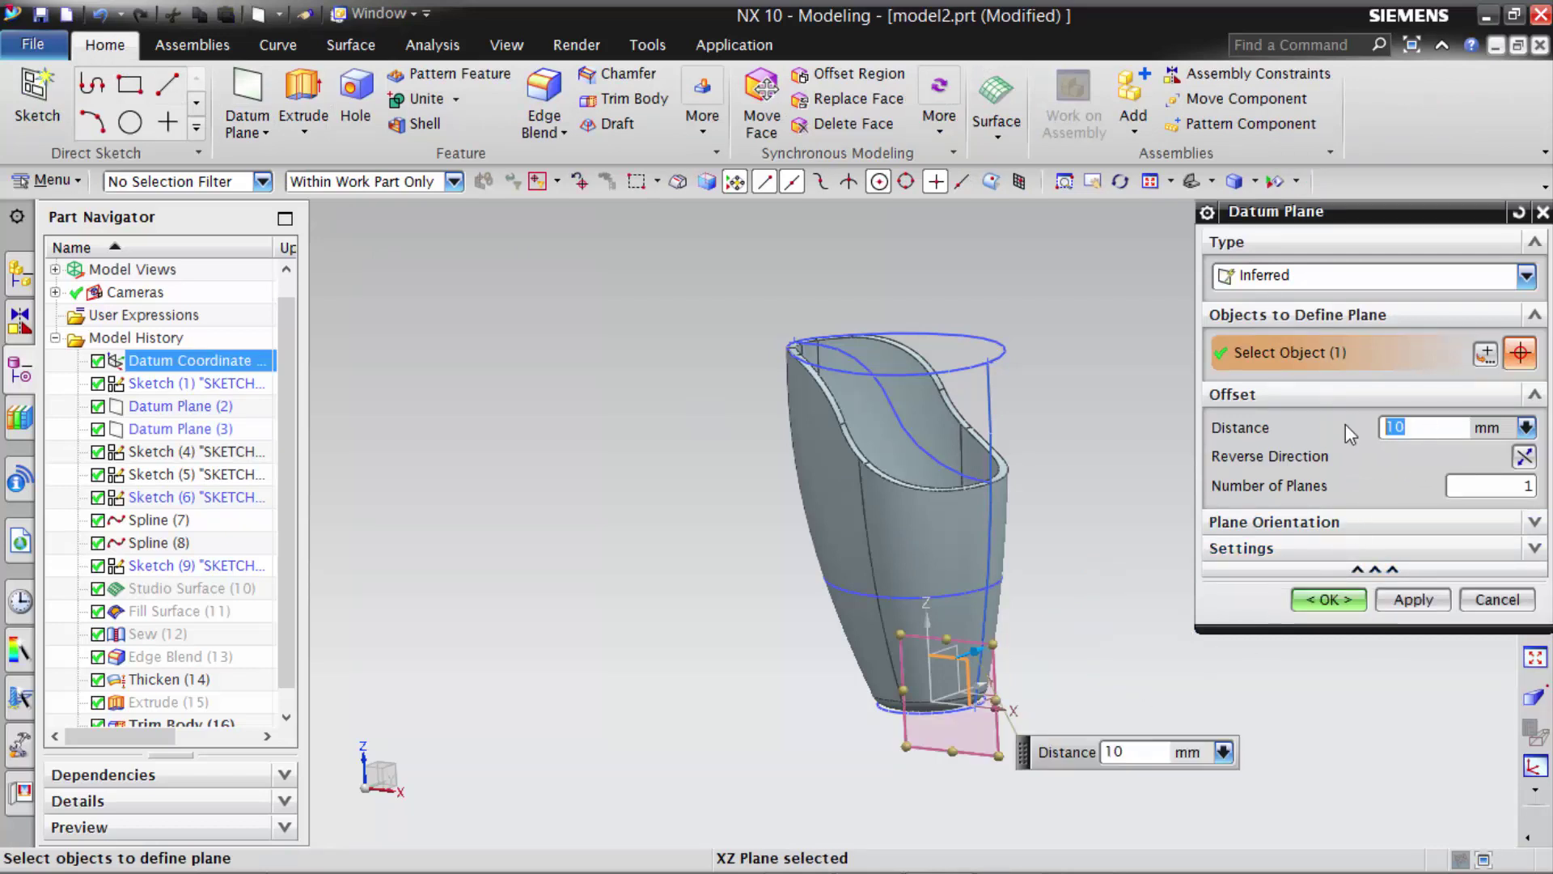
click(1331, 600)
- Start a new sketch on the offset datum plane, Datum Plane (17)
click(36, 97)
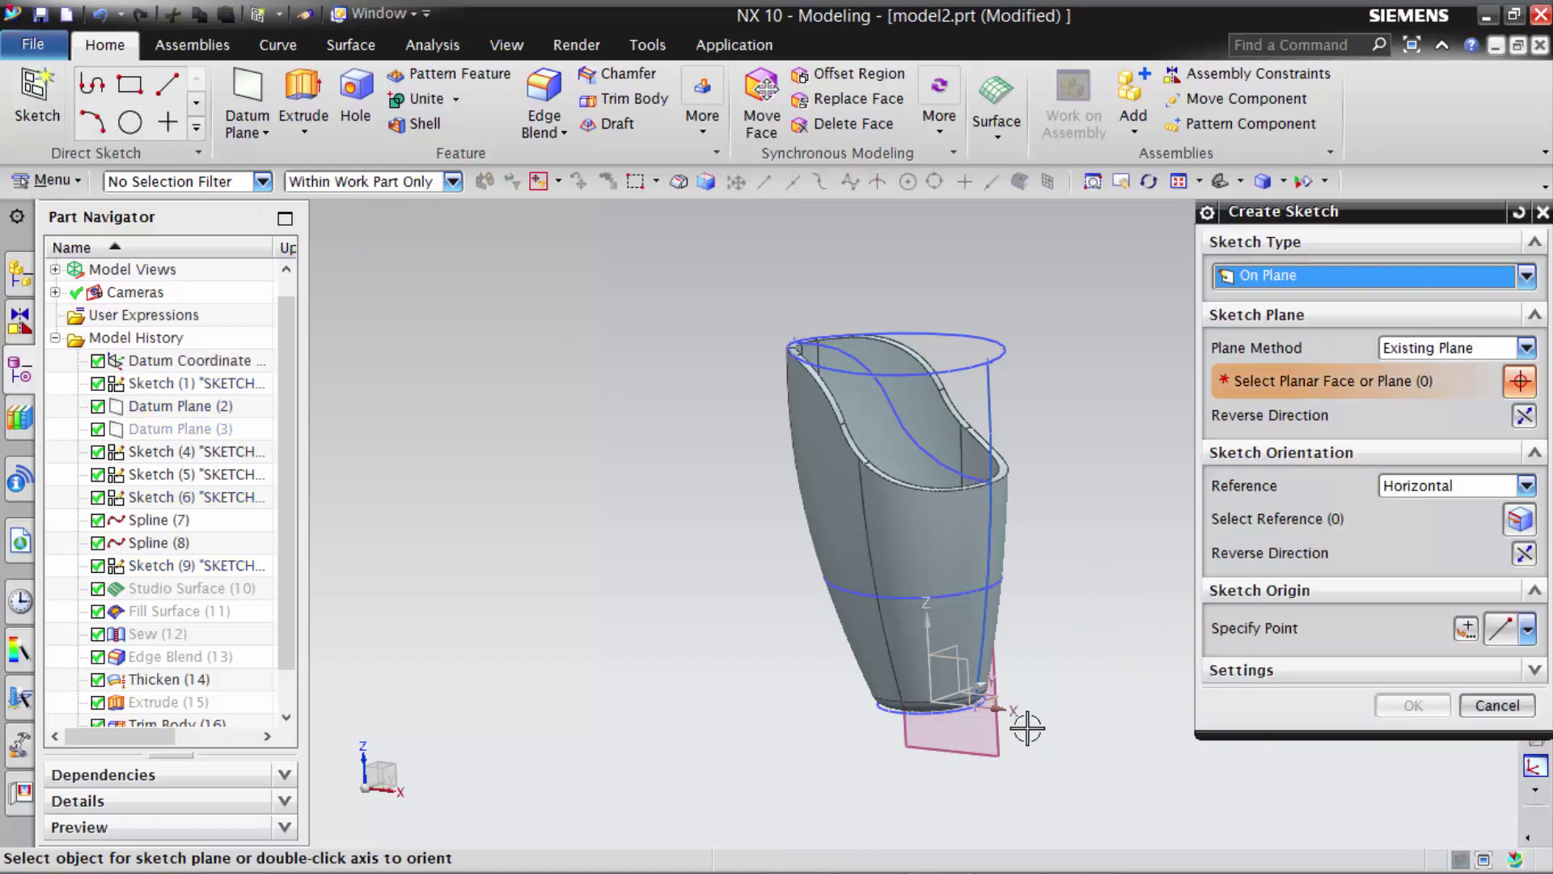
click(1009, 738)
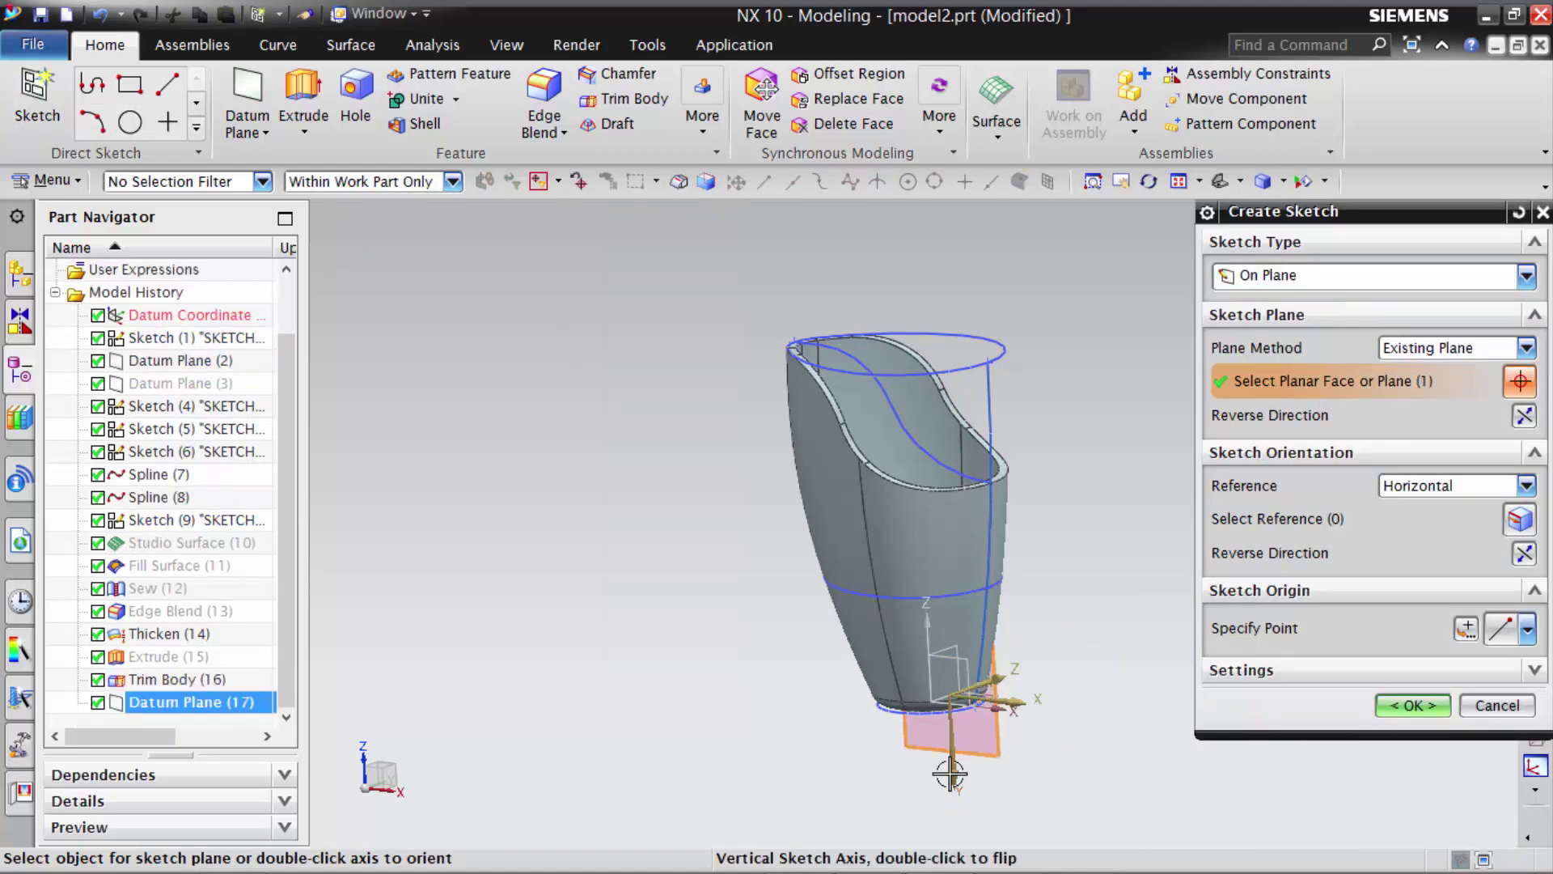
click(1412, 704)
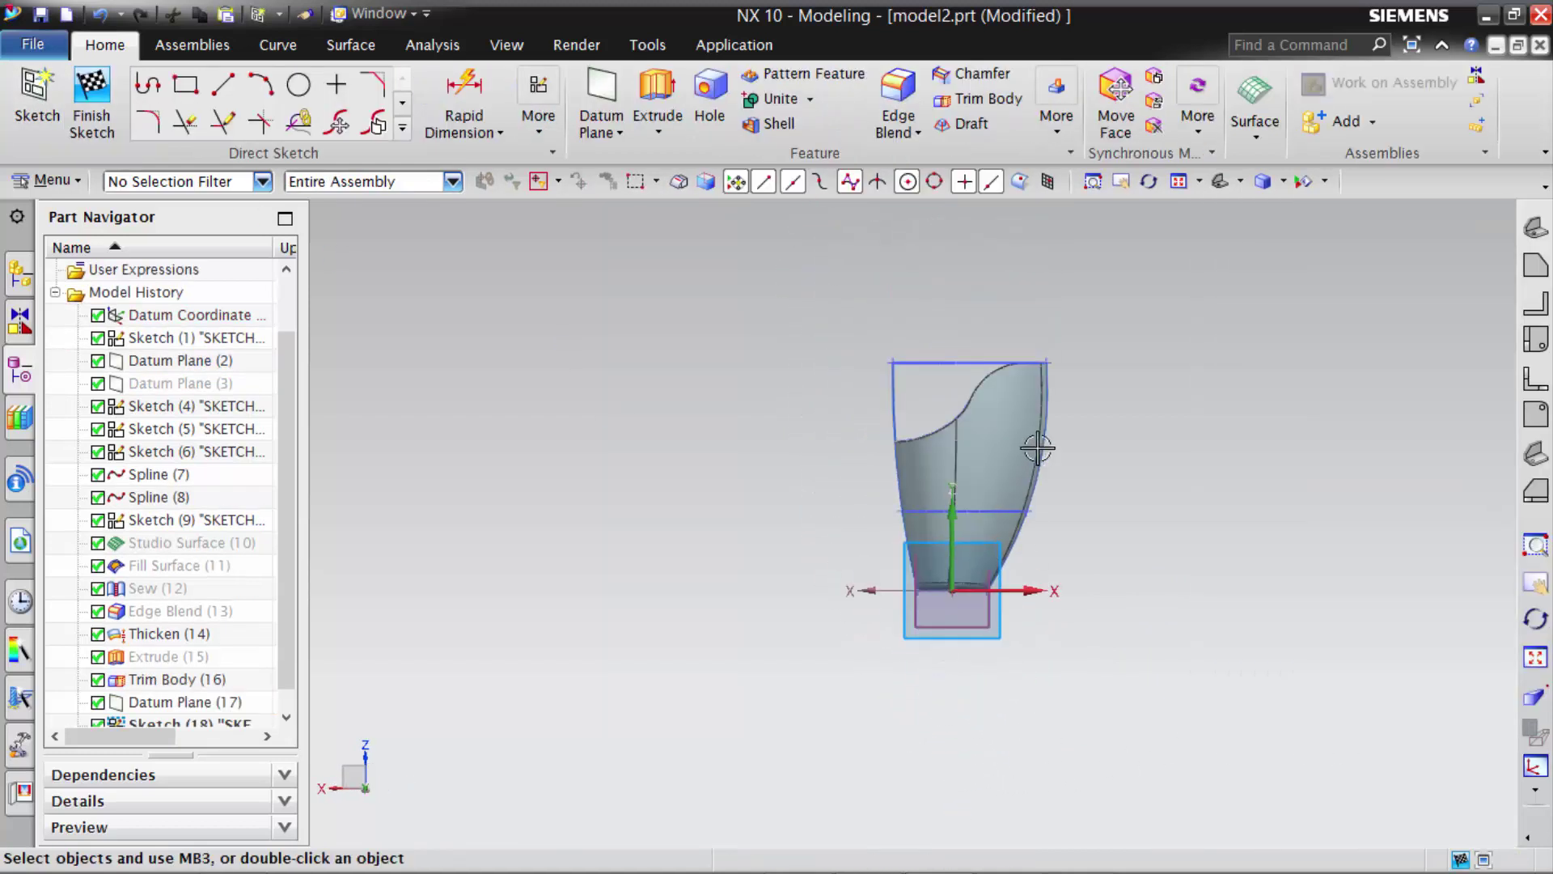
- Draw a small rectangle on the cup's upper wall with a circle centred on its top edge
click(186, 86)
click(851, 508)
click(918, 399)
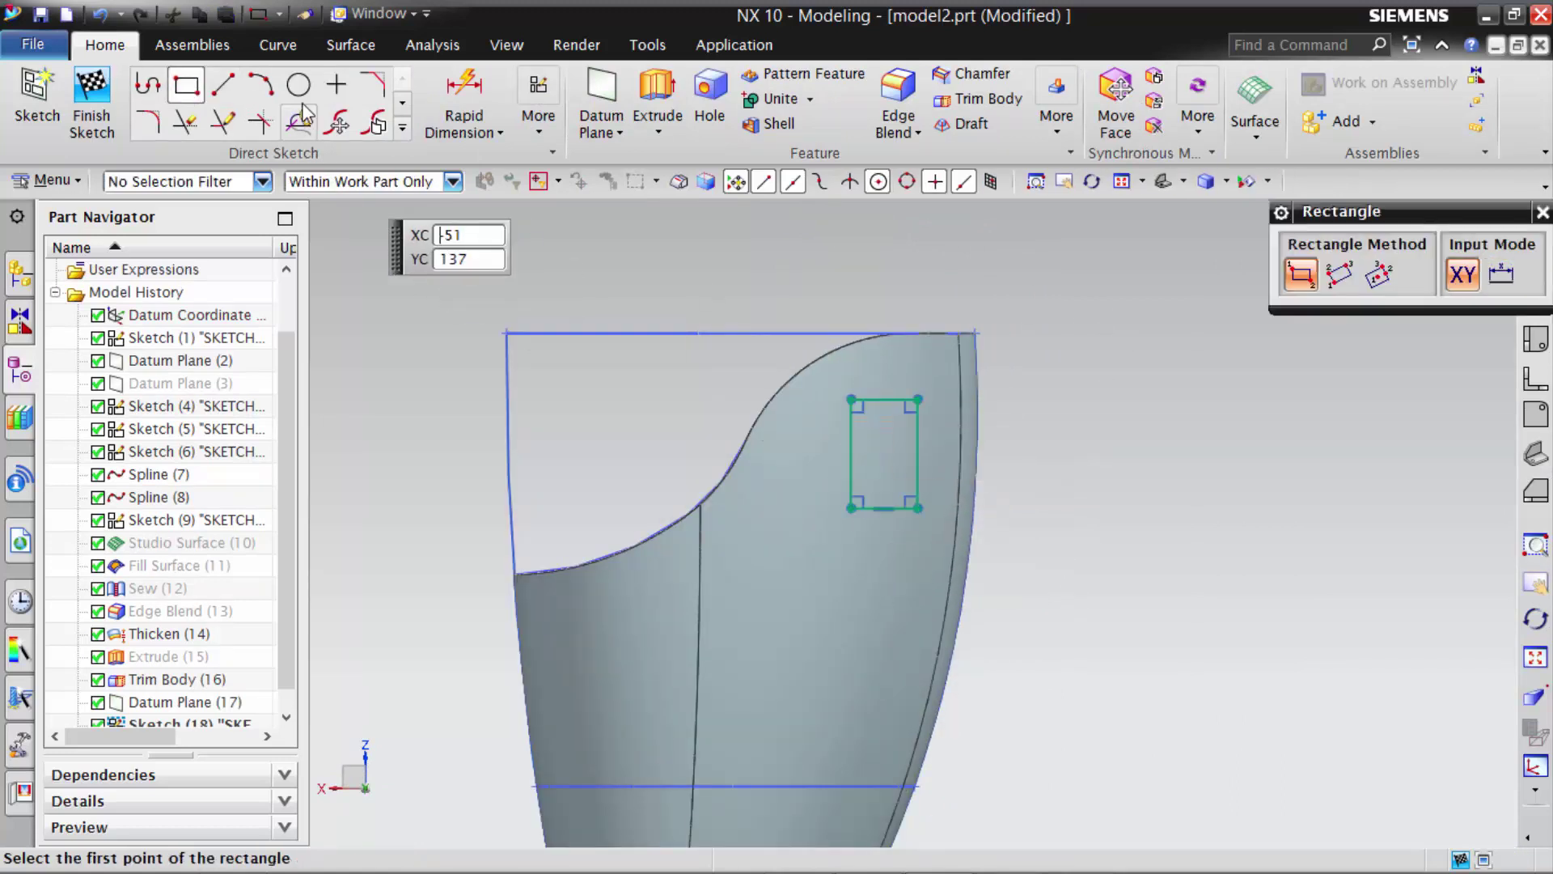
click(300, 85)
click(854, 399)
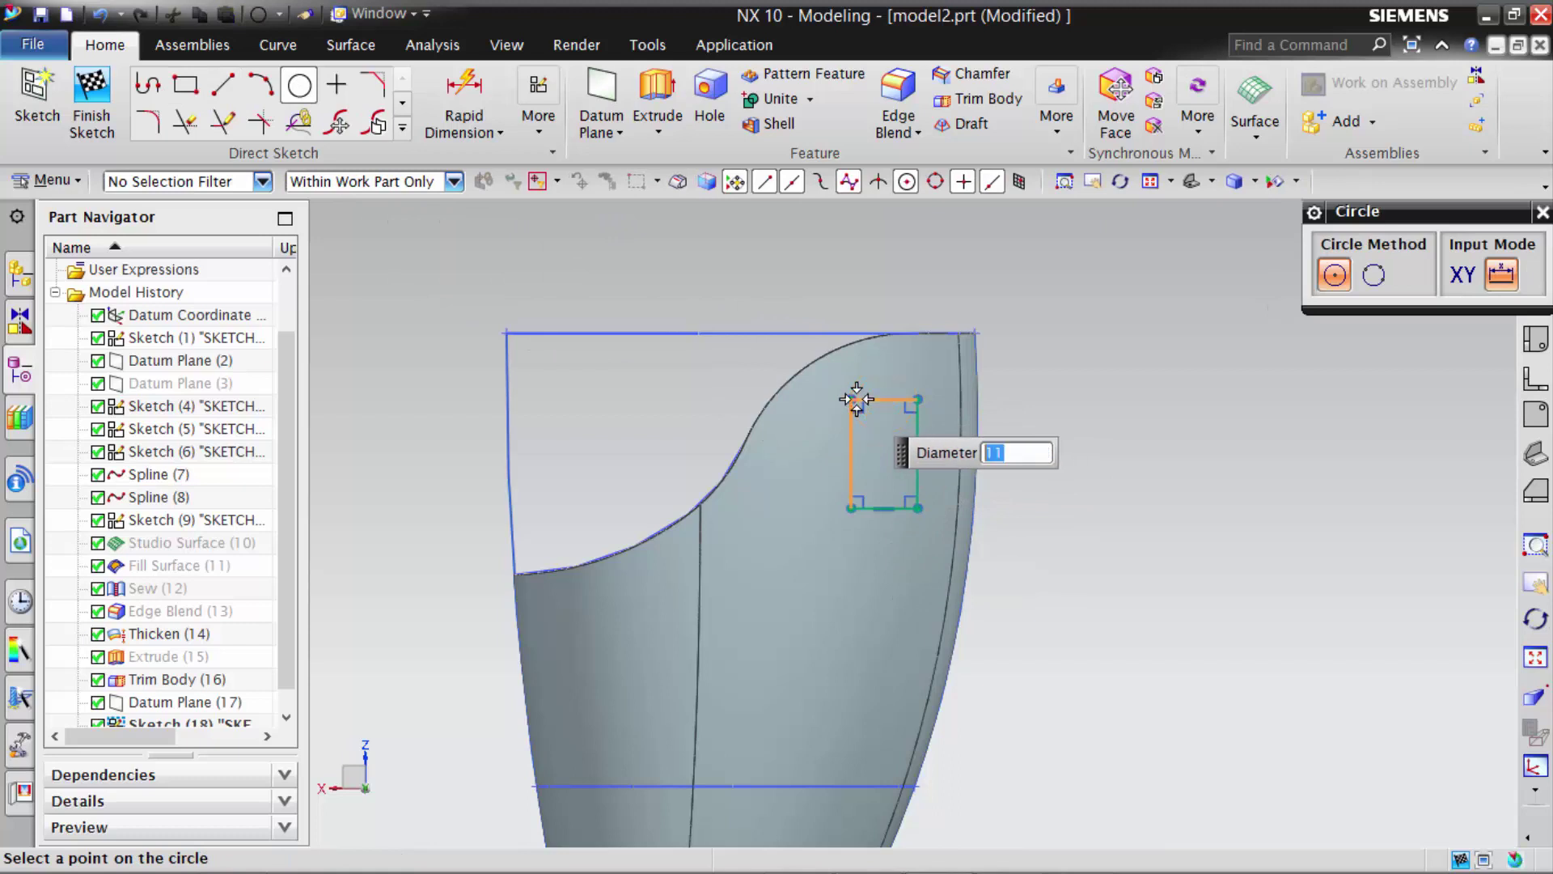
click(855, 399)
- Quick Trim the circle's lower half and the top line to leave a semicircular cap
scroll(1012, 305, up, 2)
click(404, 128)
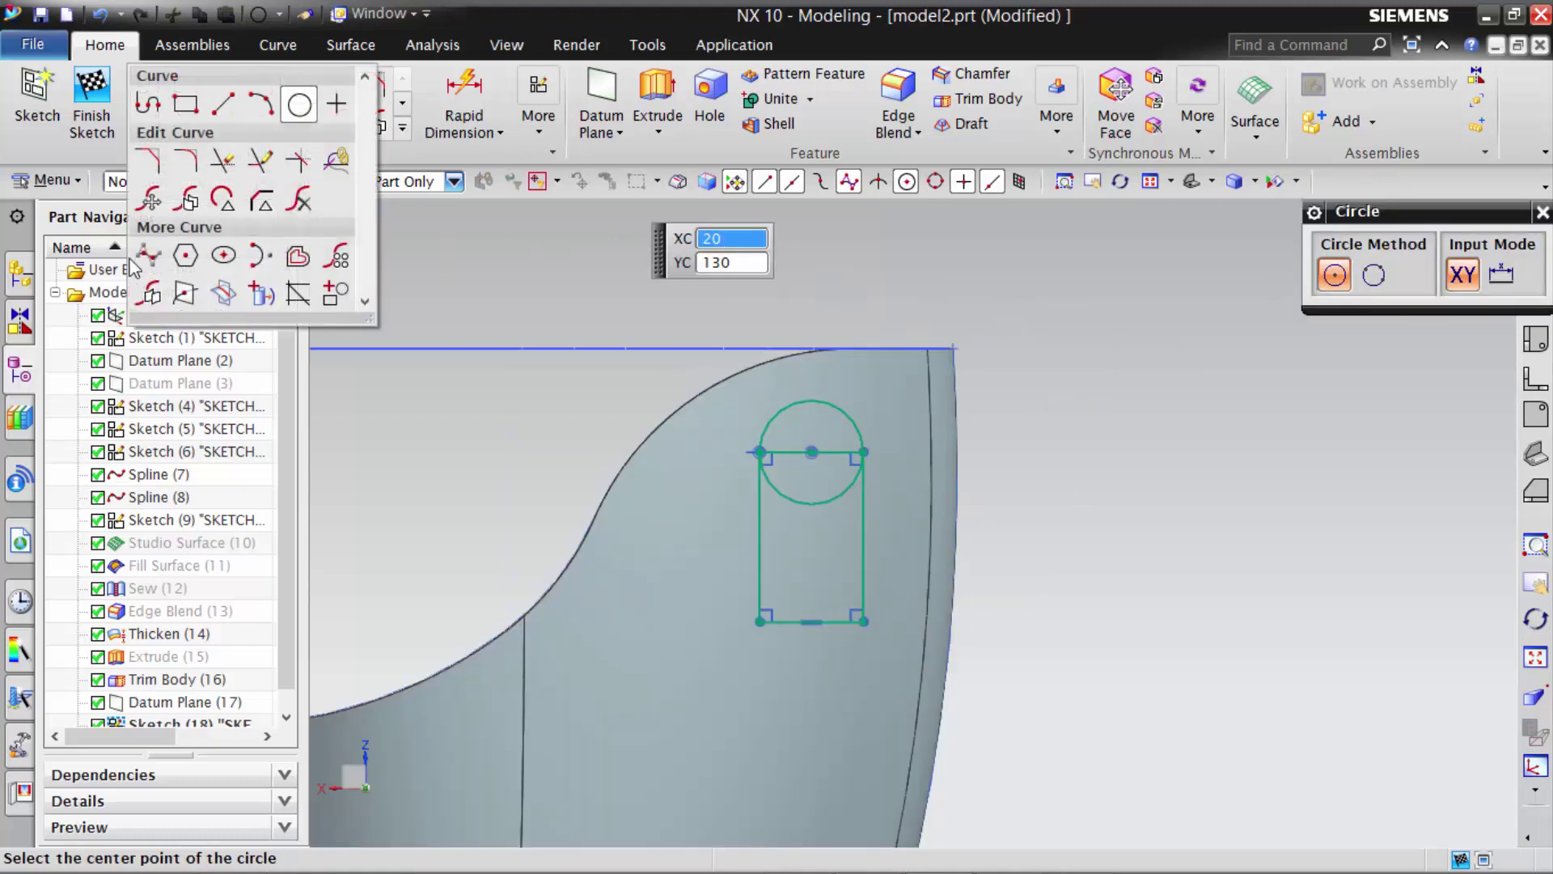
click(225, 162)
click(1494, 494)
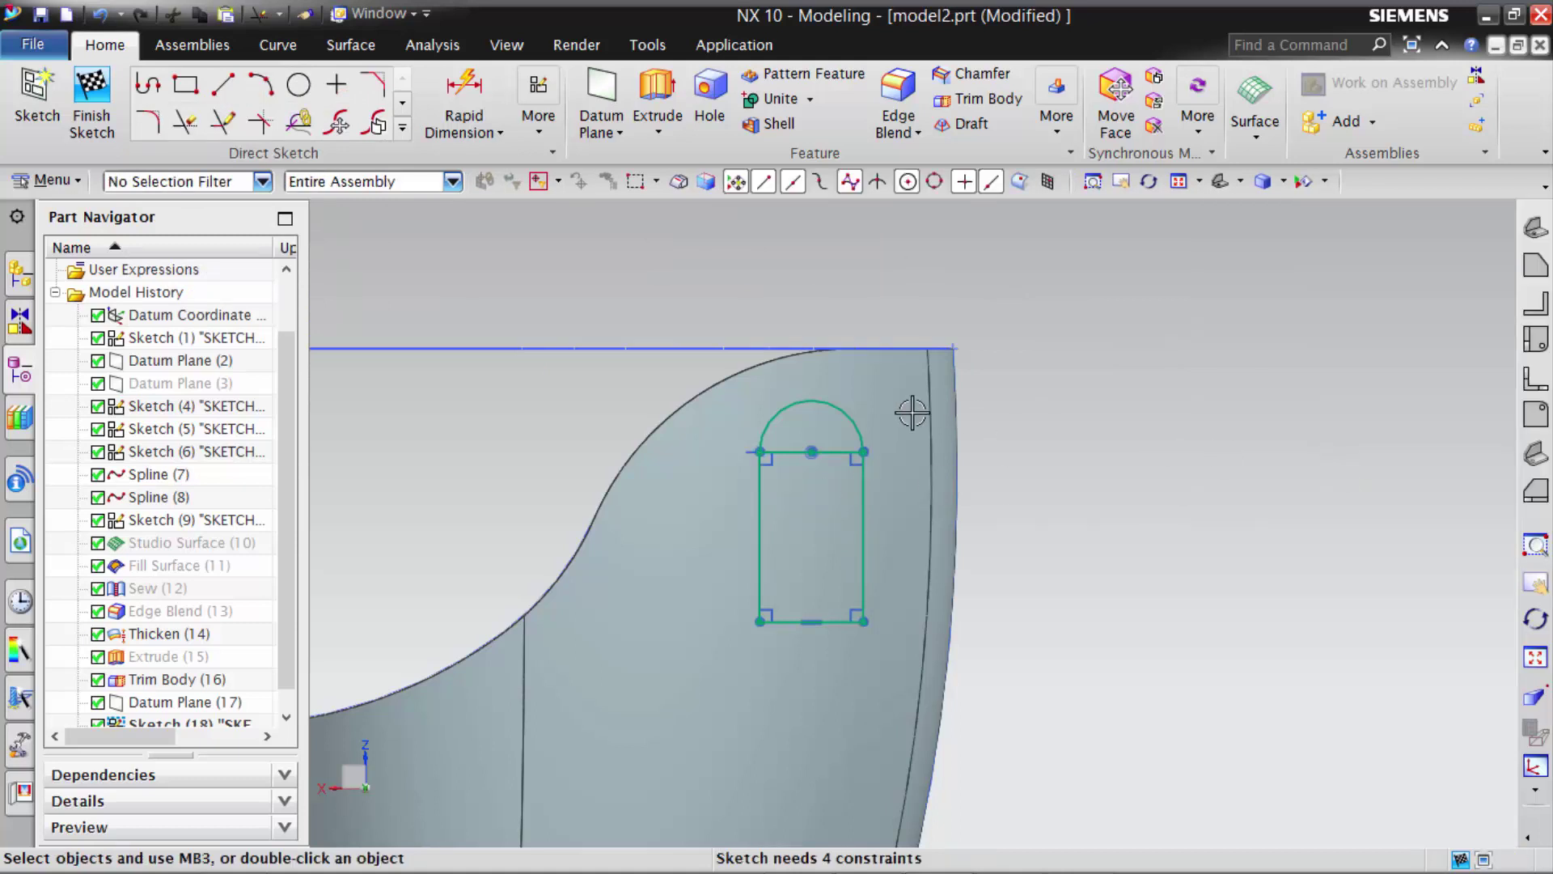
click(865, 427)
click(864, 486)
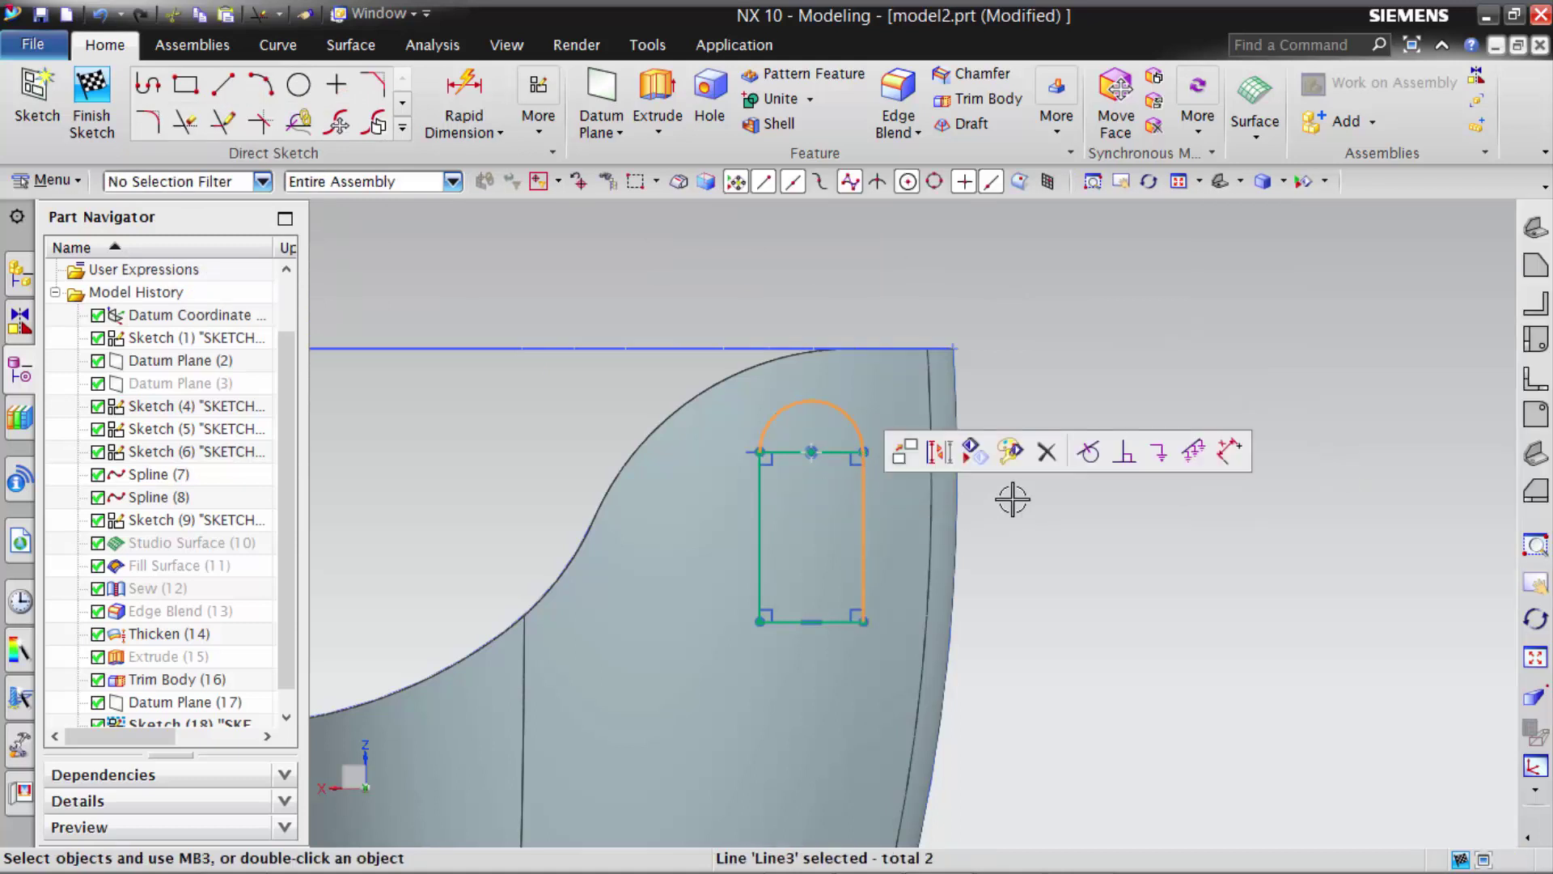
click(1084, 458)
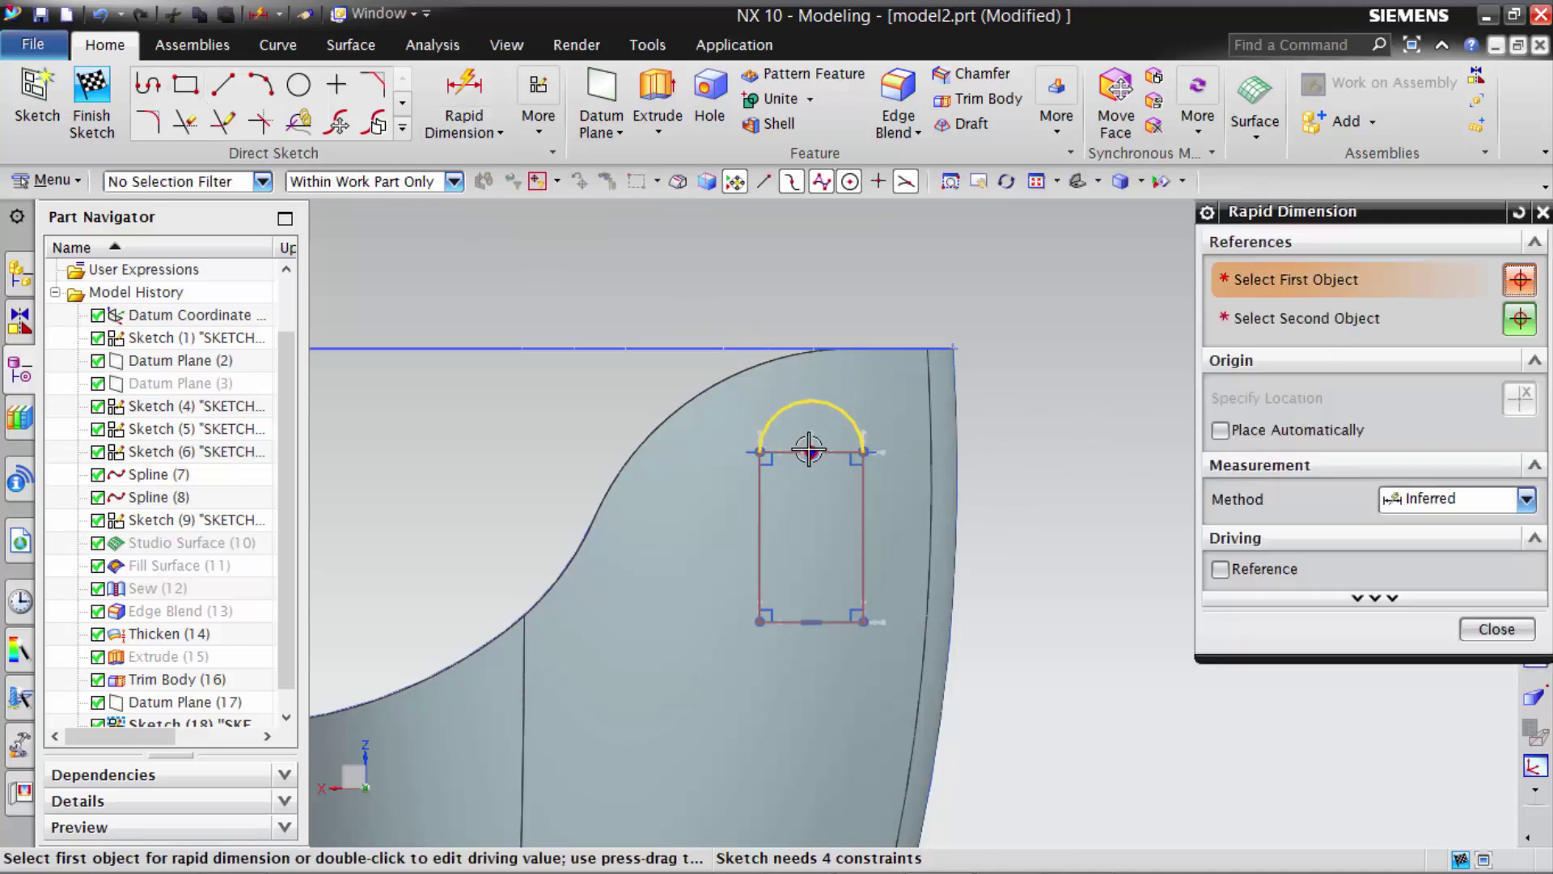
- Dimension the arc to Ø15 and its centre 97.5 mm above the X axis
click(815, 404)
click(897, 360)
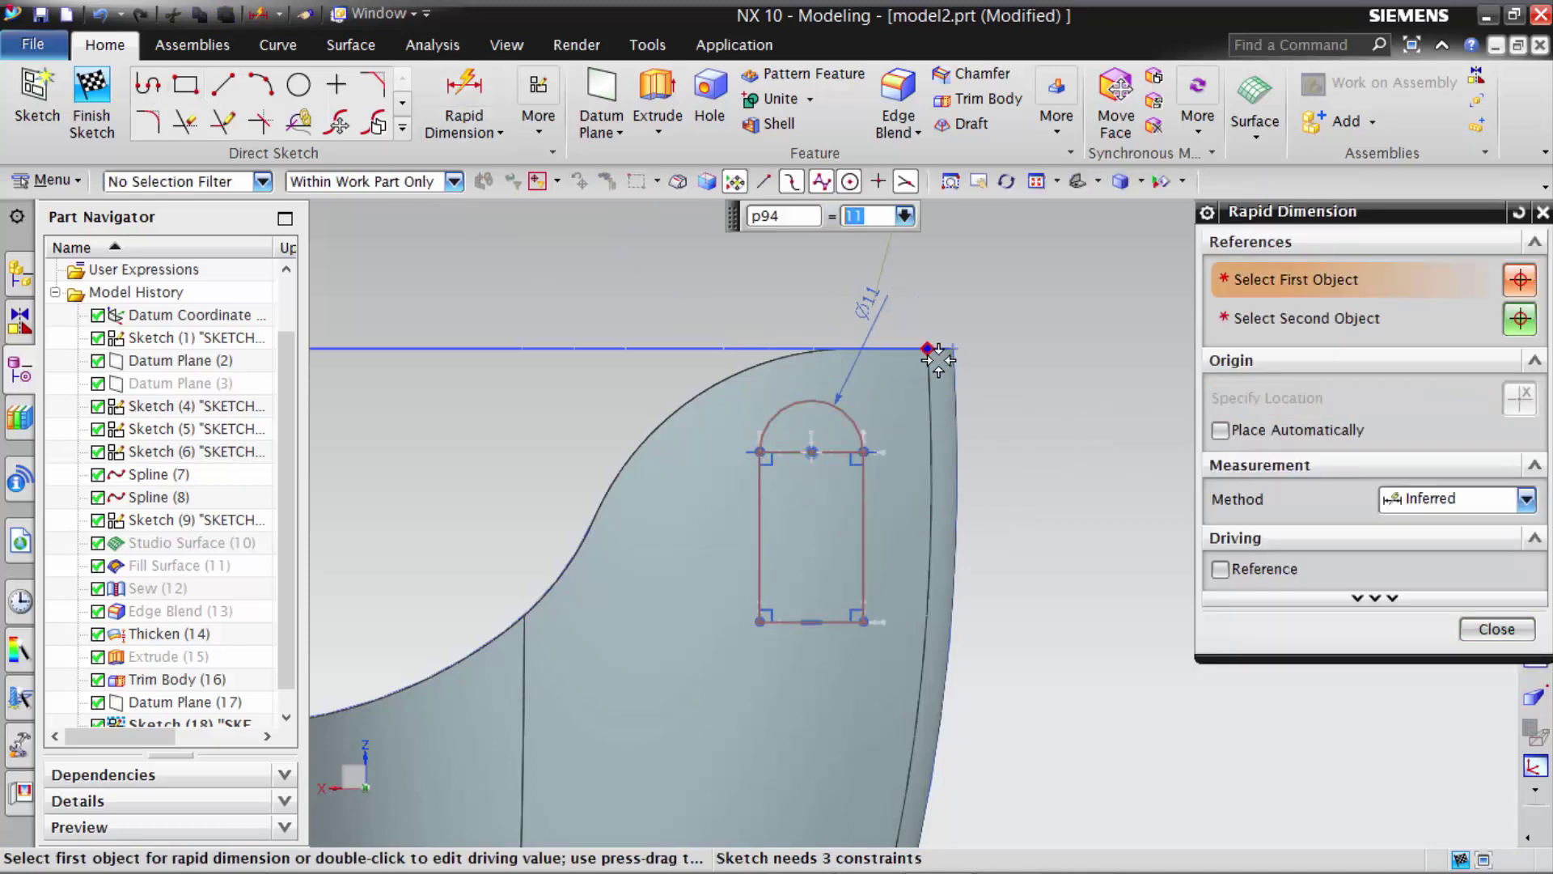
text(15)
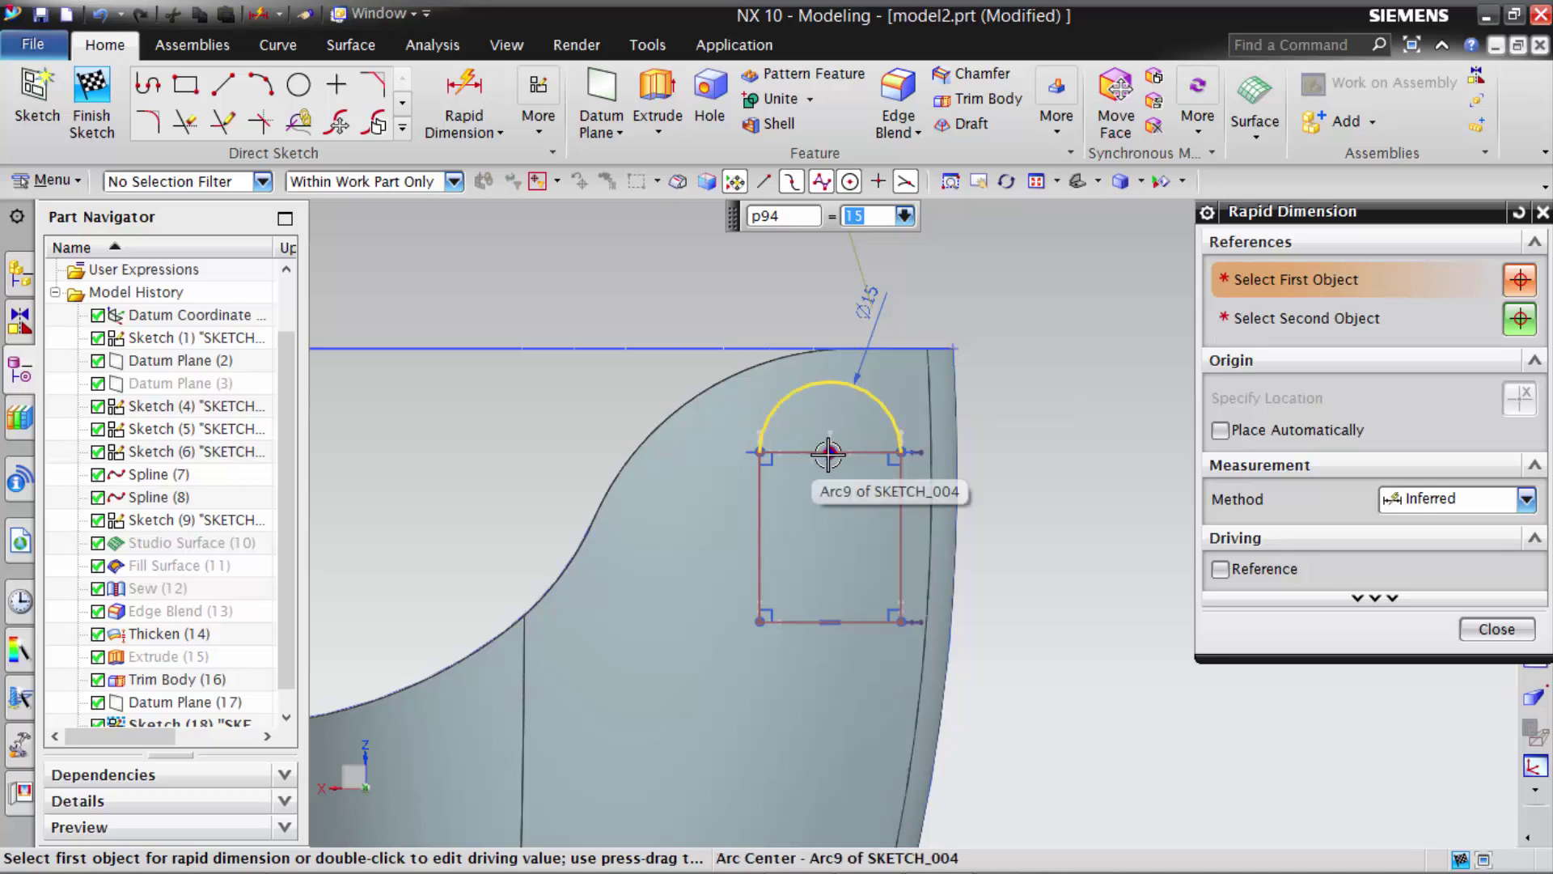
click(826, 445)
scroll(955, 598, down, 5)
click(932, 780)
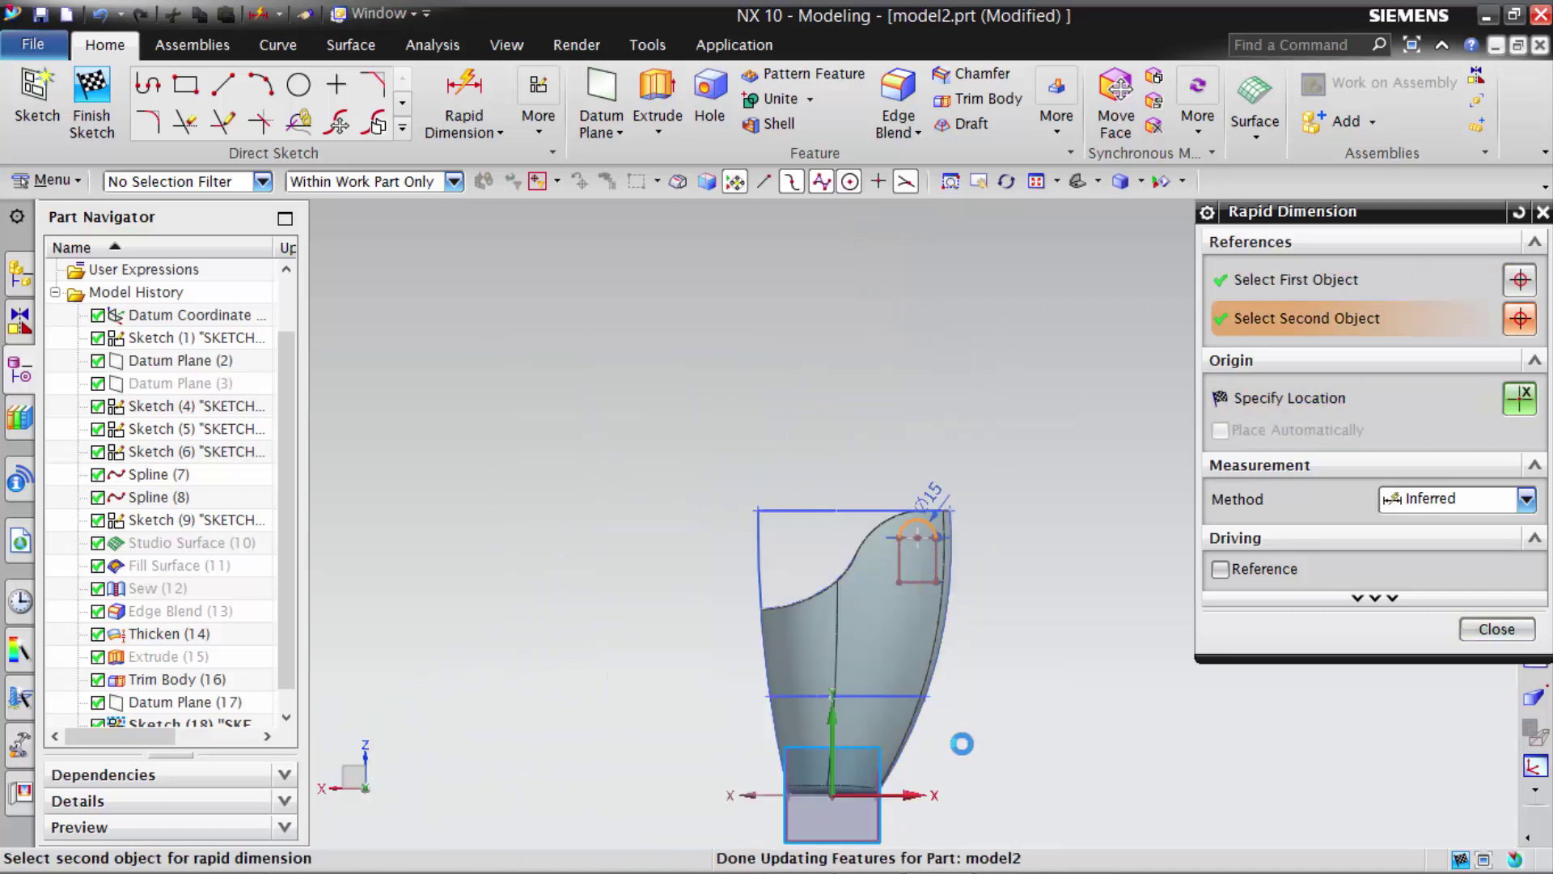
click(1058, 624)
text(1)
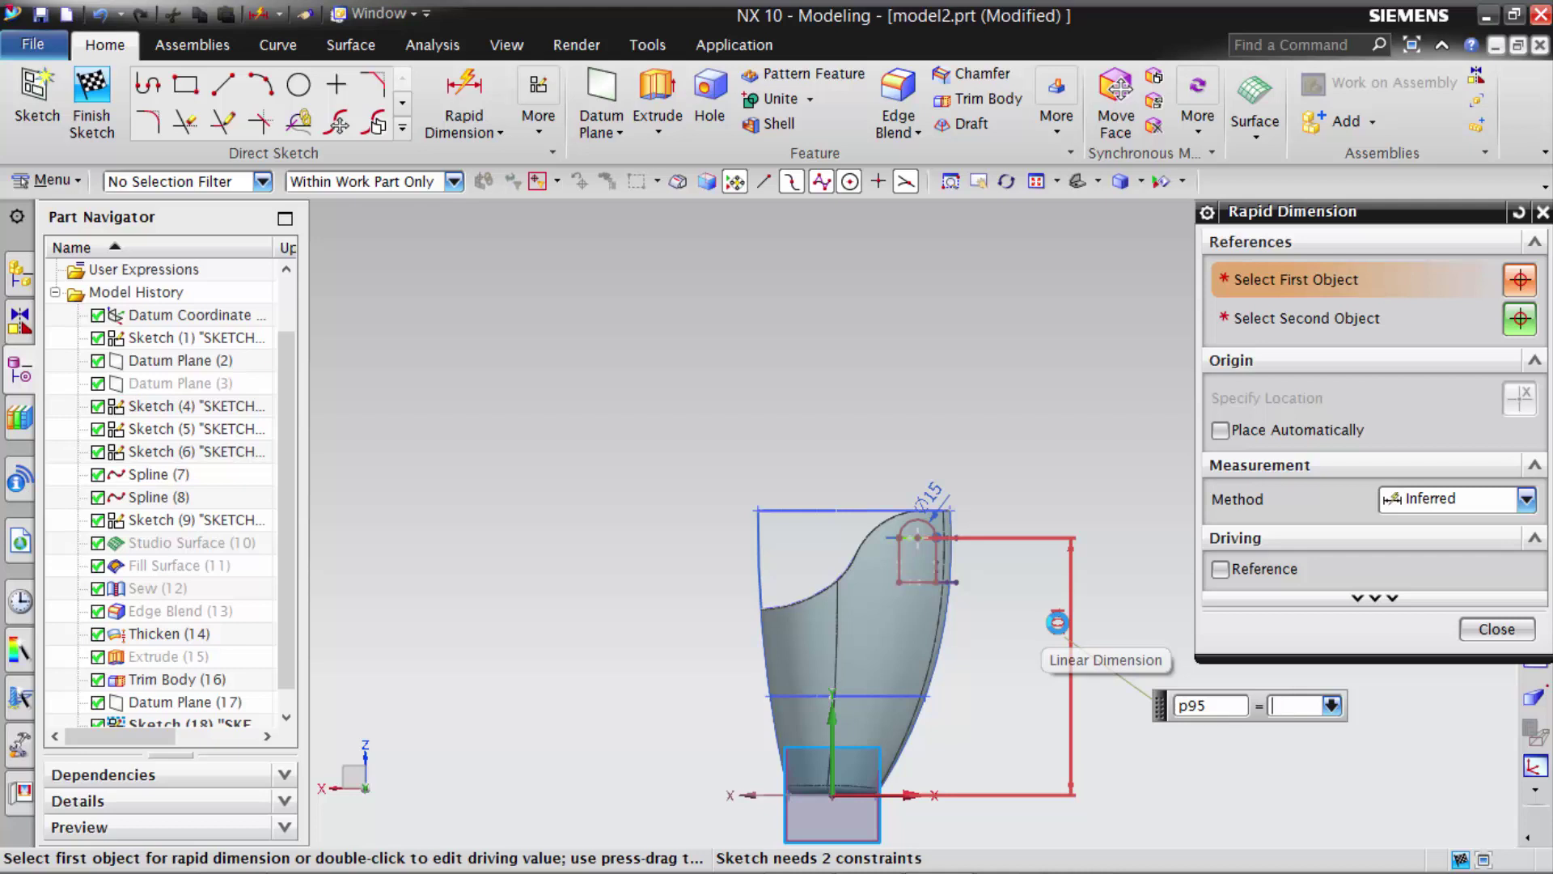
key(Return)
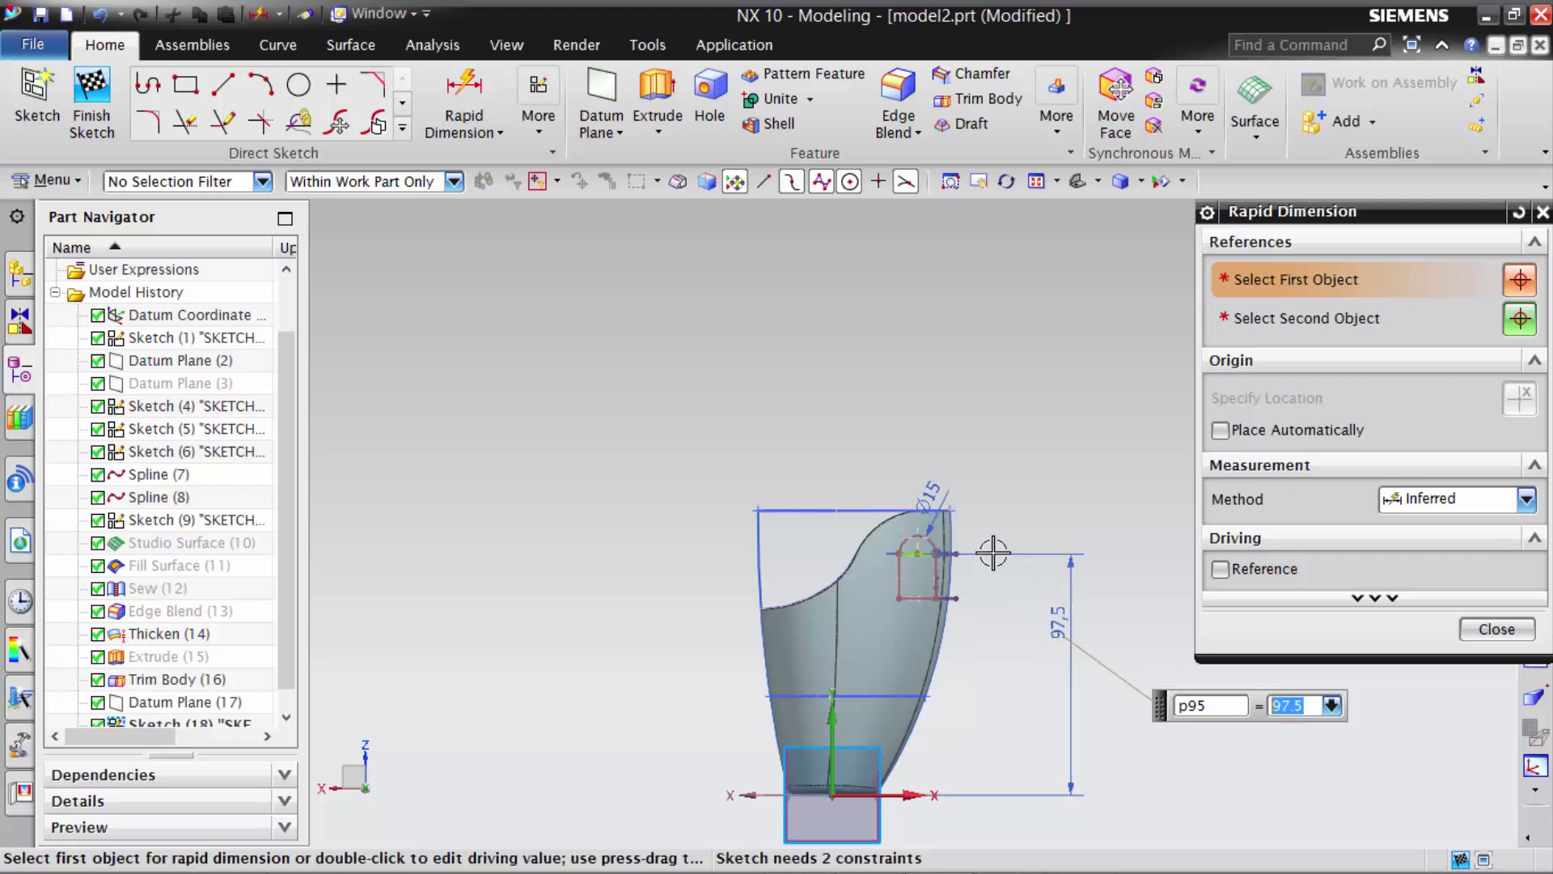
- Add an 80 mm height for the bottom line and an 18 mm horizontal offset
click(900, 704)
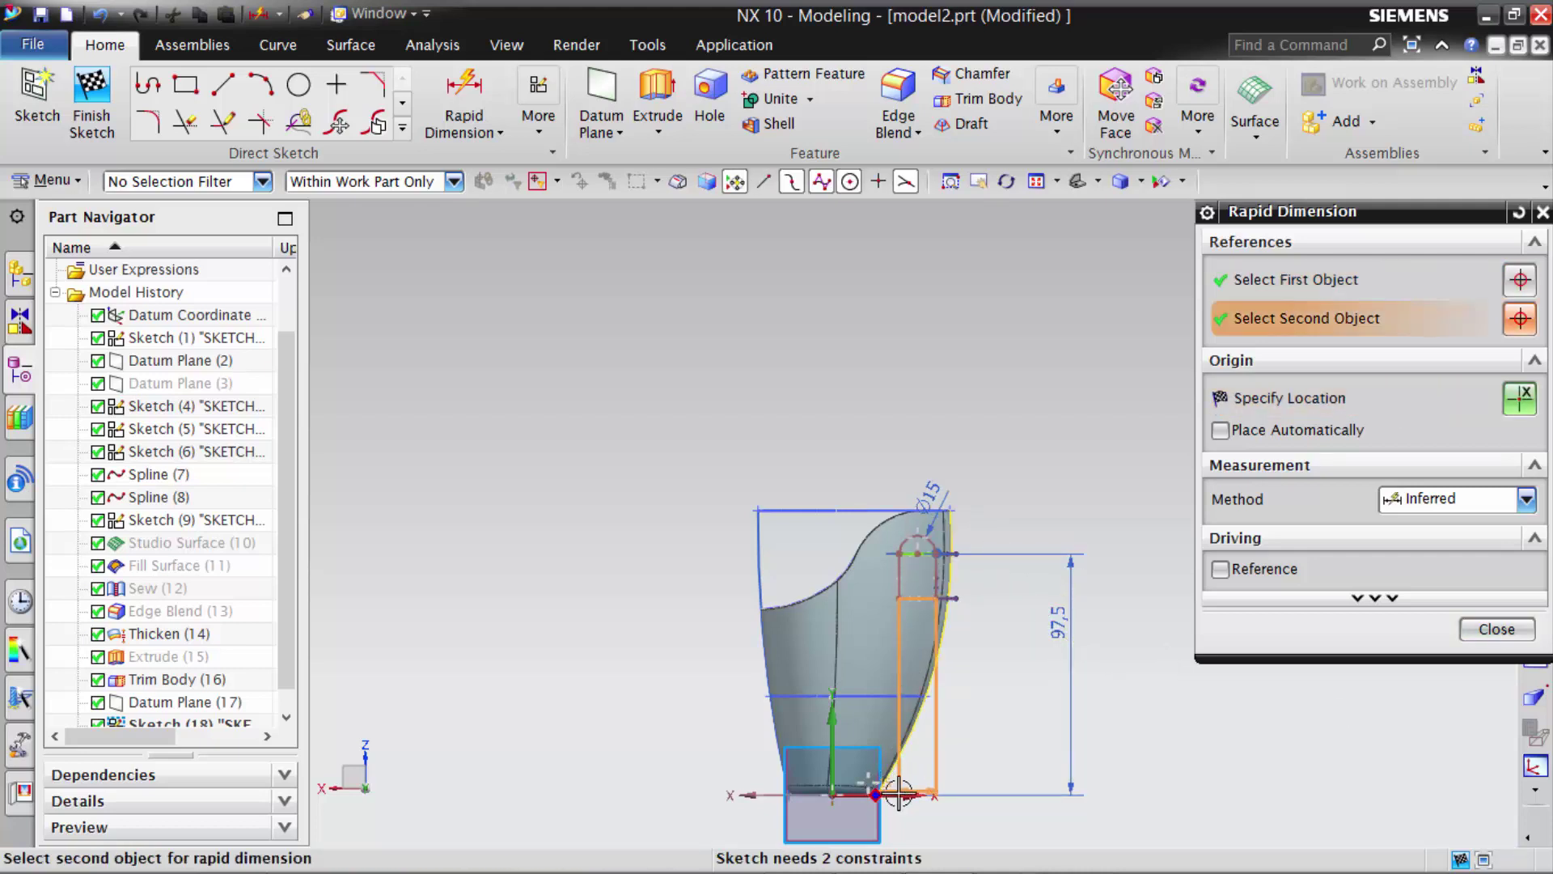
click(911, 793)
click(1132, 684)
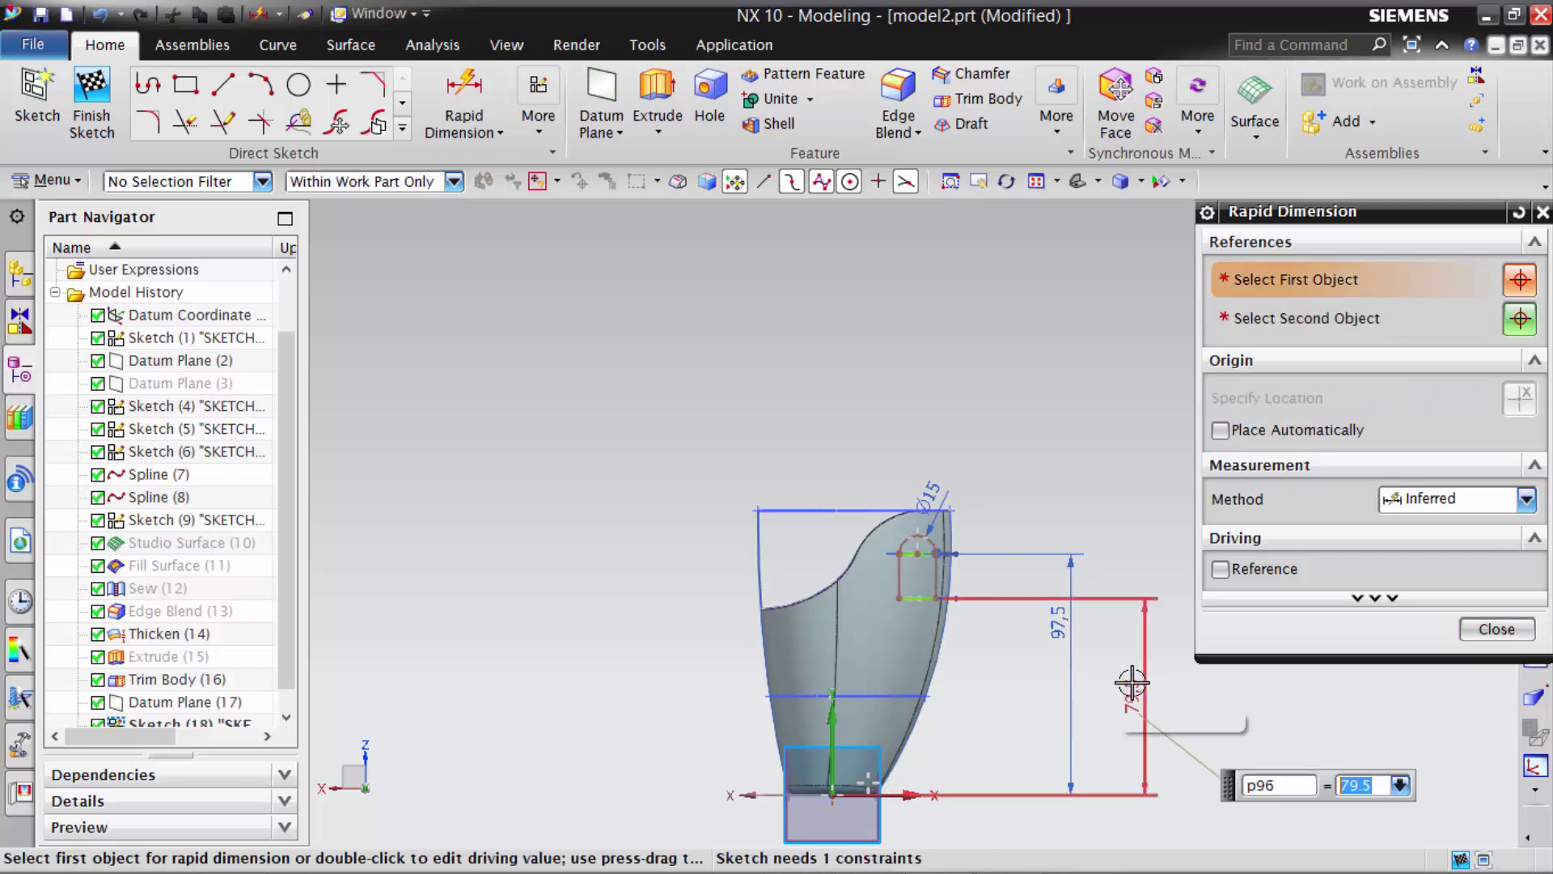
key(Return)
click(833, 723)
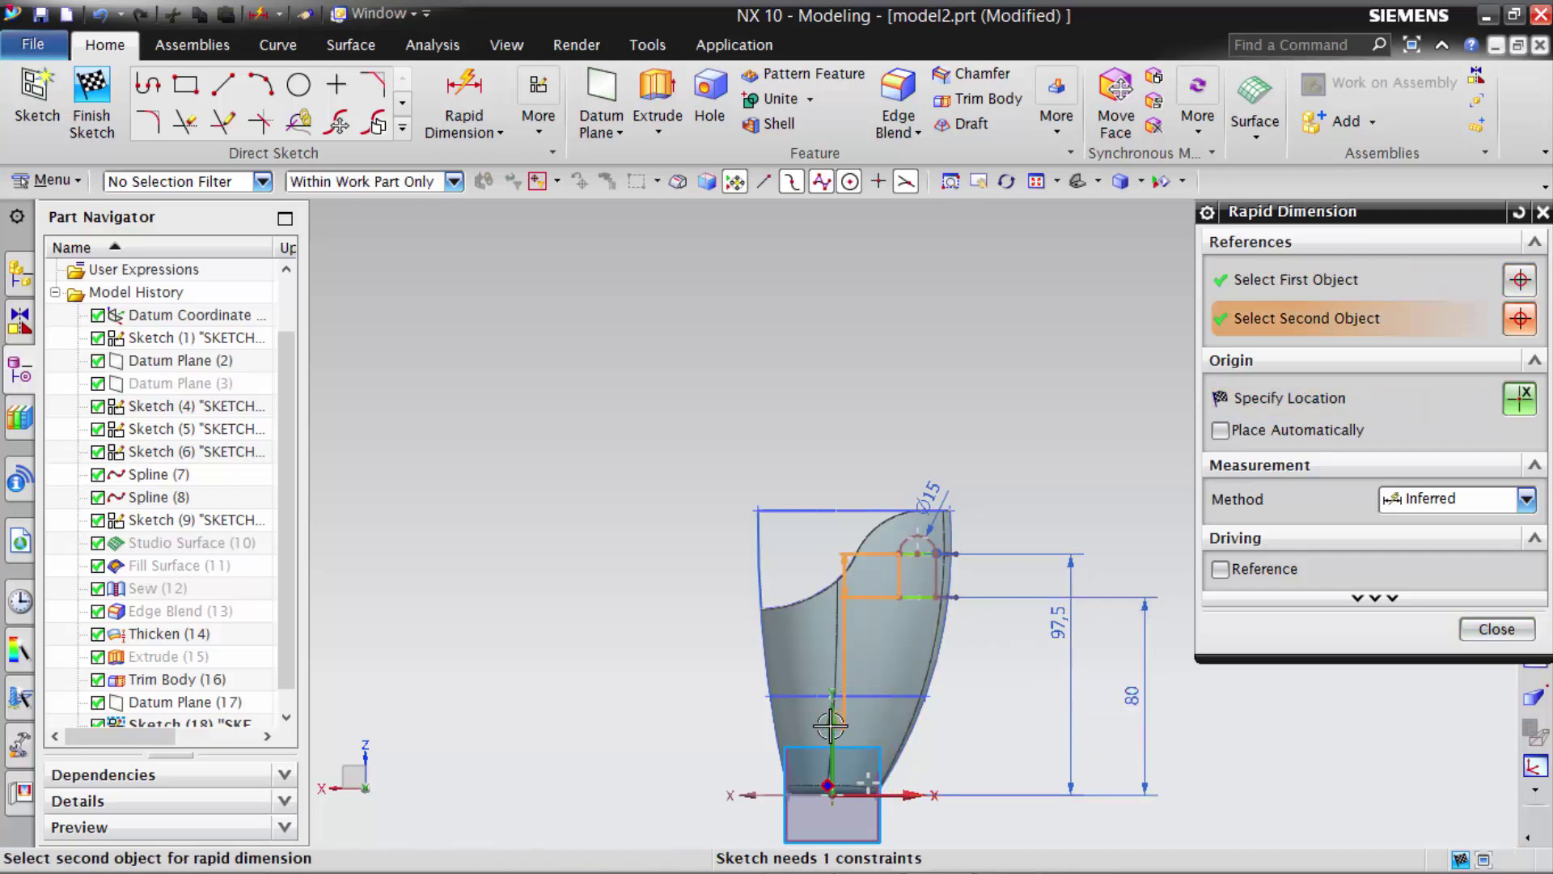
scroll(831, 726, up, 3)
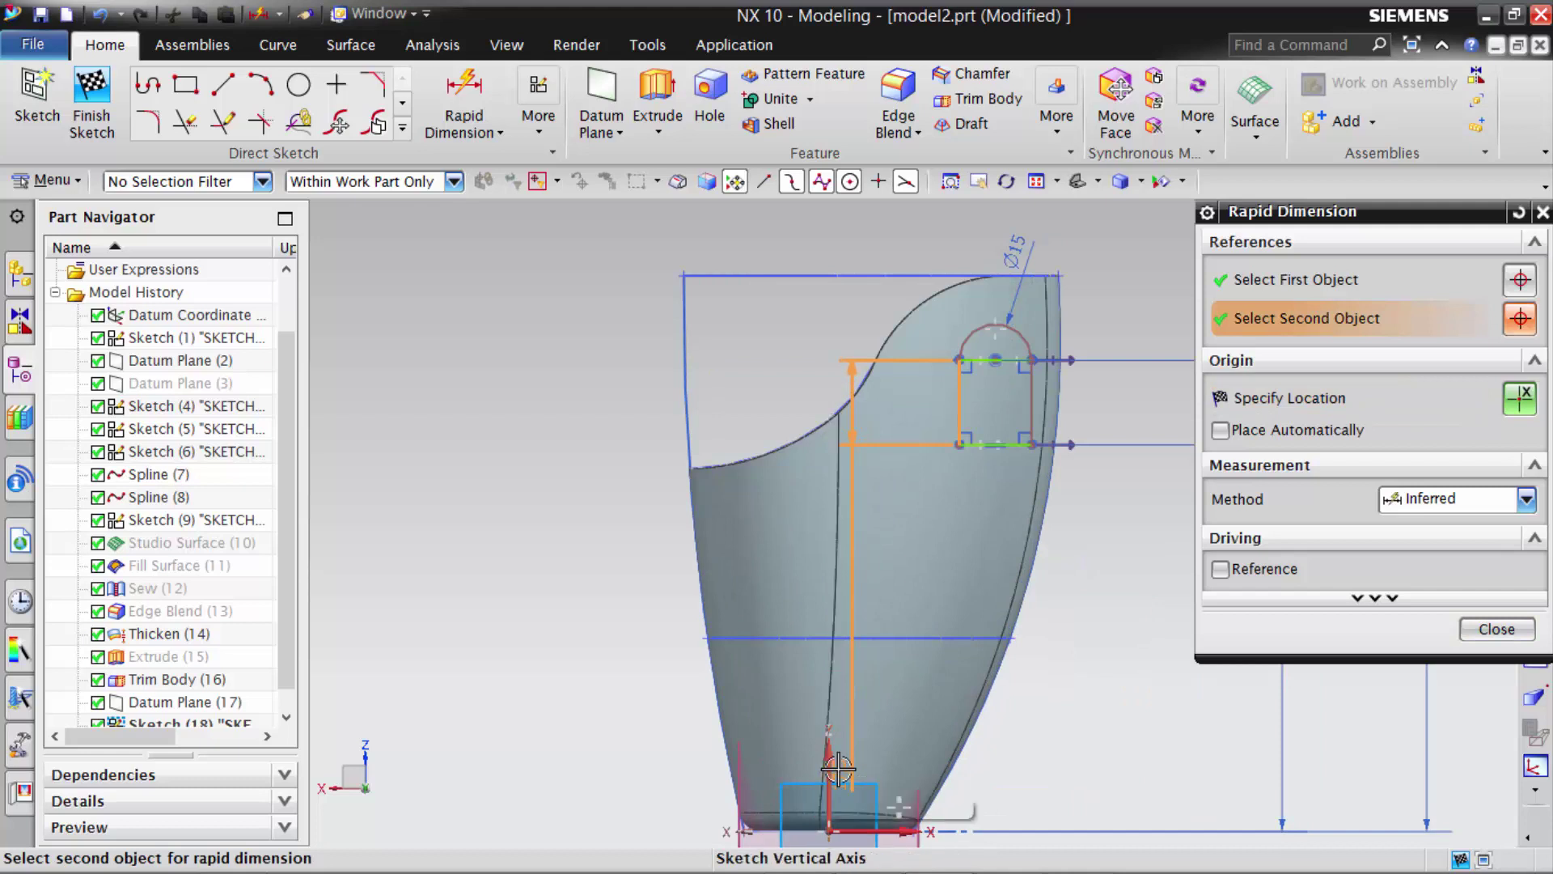
click(855, 240)
text(18)
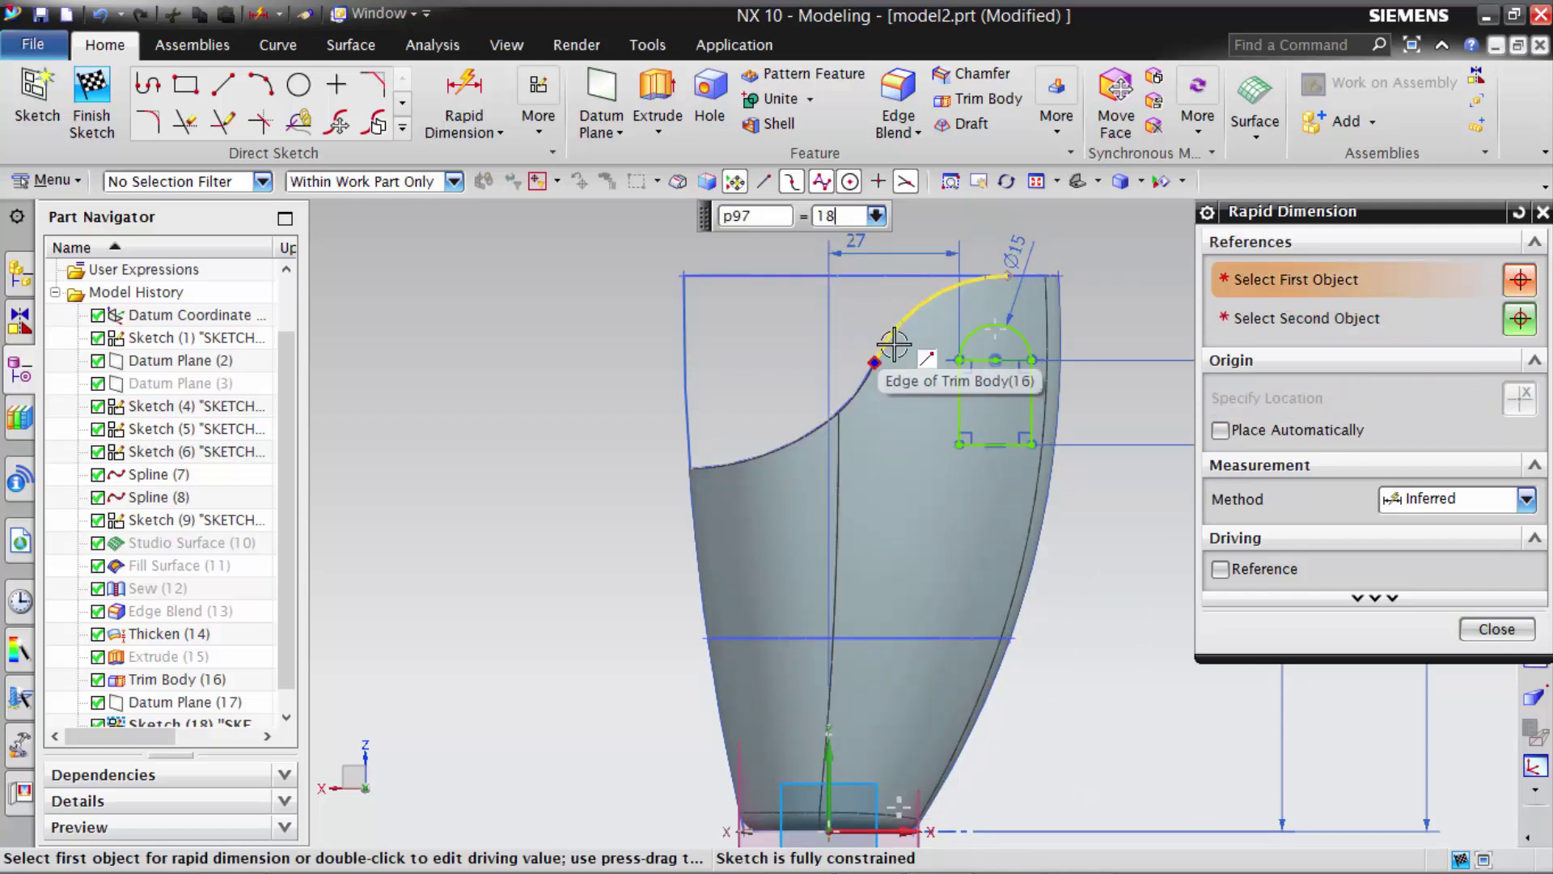
key(Return)
scroll(1089, 663, down, 1)
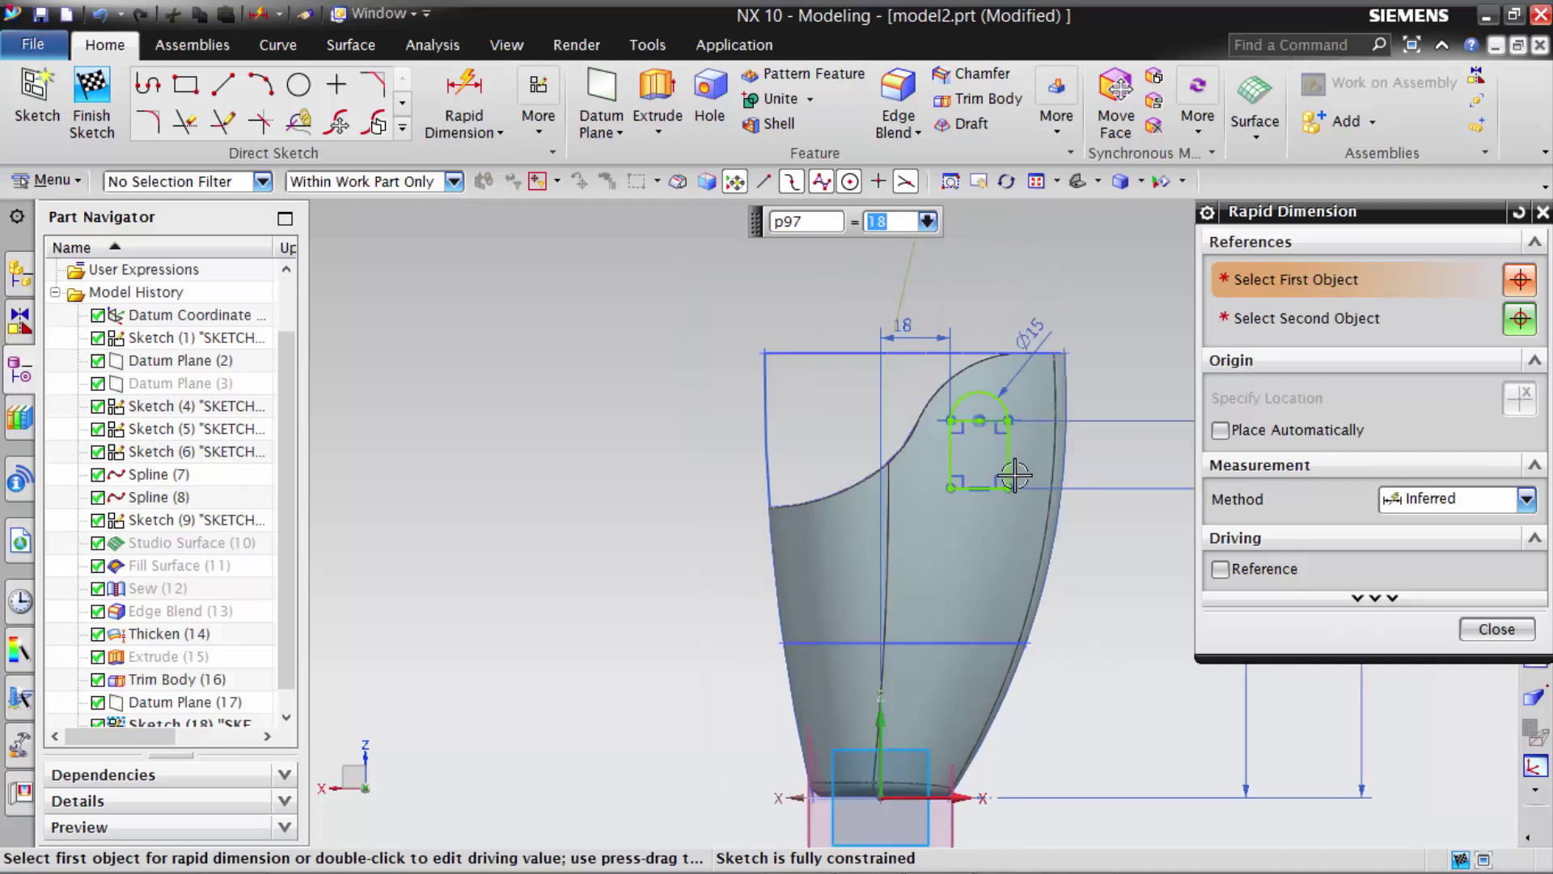
click(1498, 631)
mouse_move(1290, 569)
middle_down()
mouse_move(1157, 556)
mouse_move(1105, 581)
mouse_move(1064, 658)
middle_up()
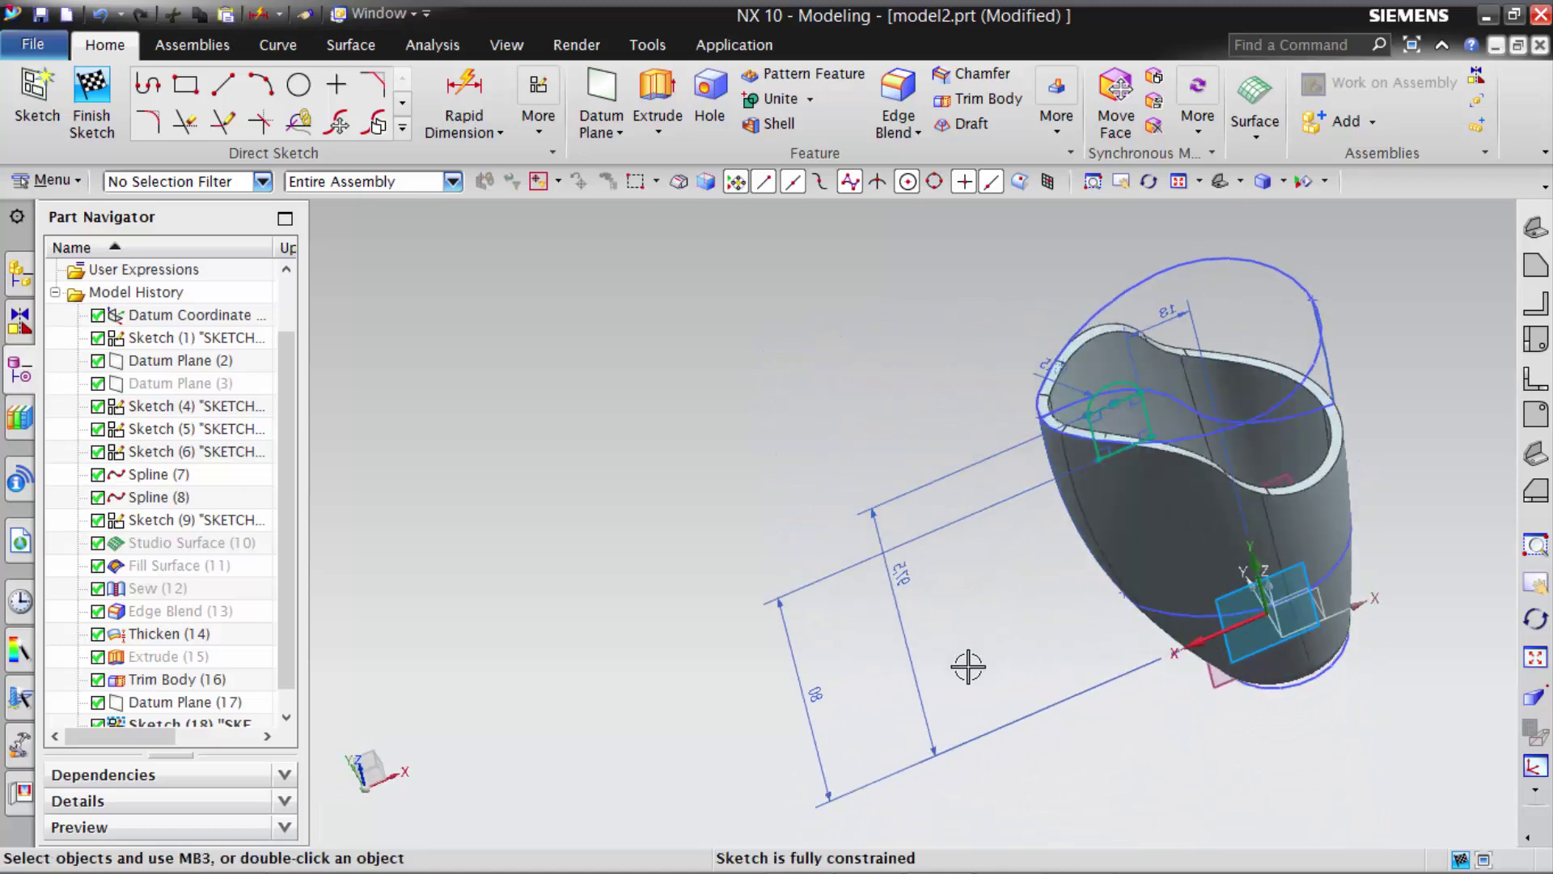
scroll(1065, 659, up, 2)
- Reopen Sketch (18) and convert the line across the arch to reference geometry
click(92, 101)
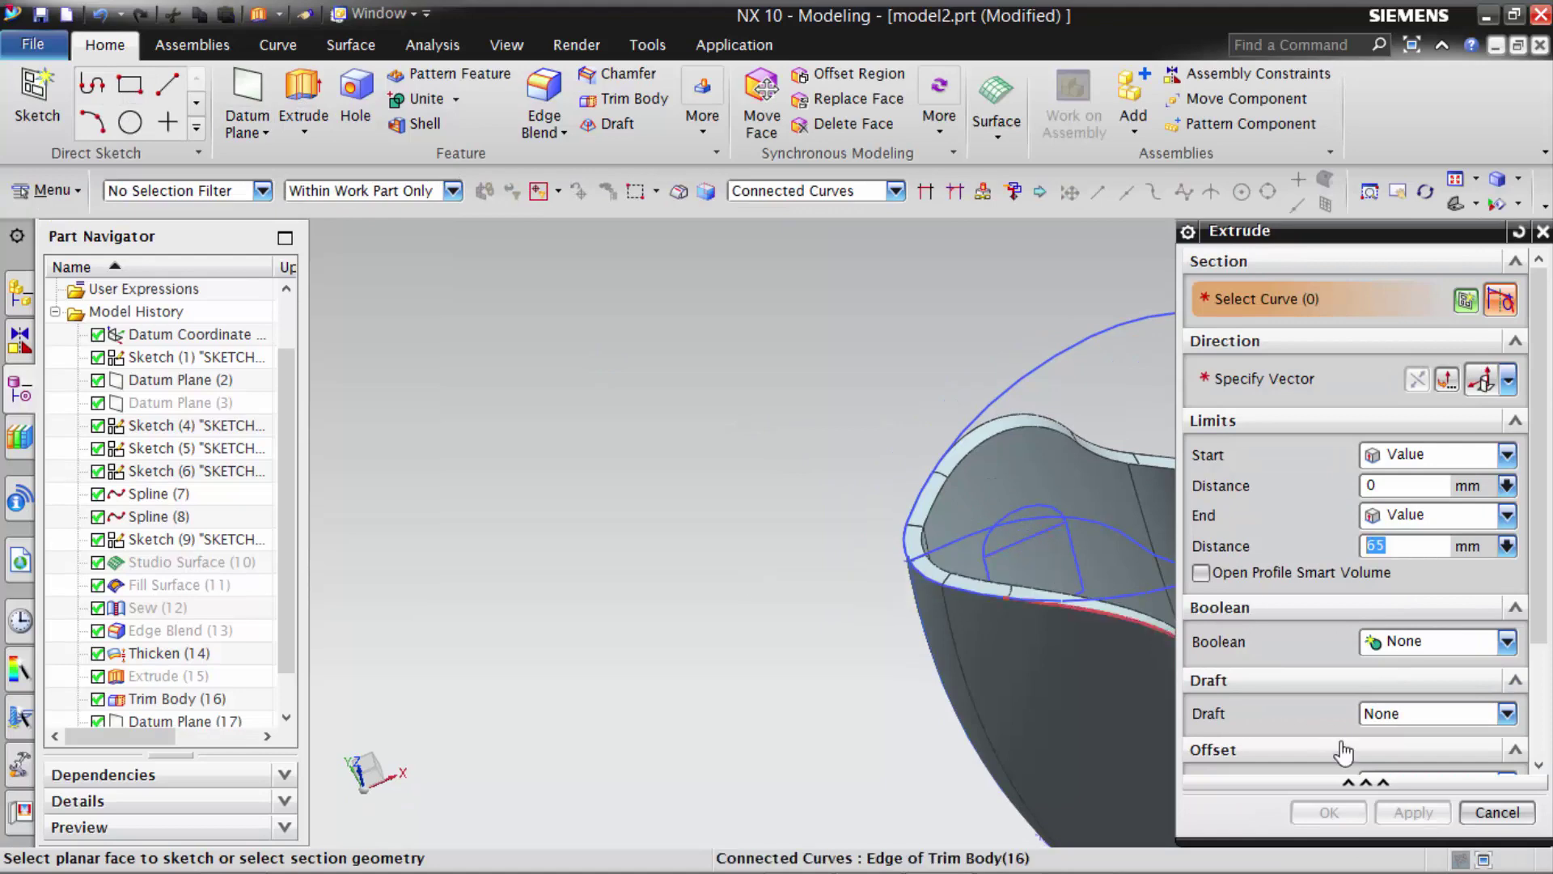
click(1507, 813)
double_click(1040, 520)
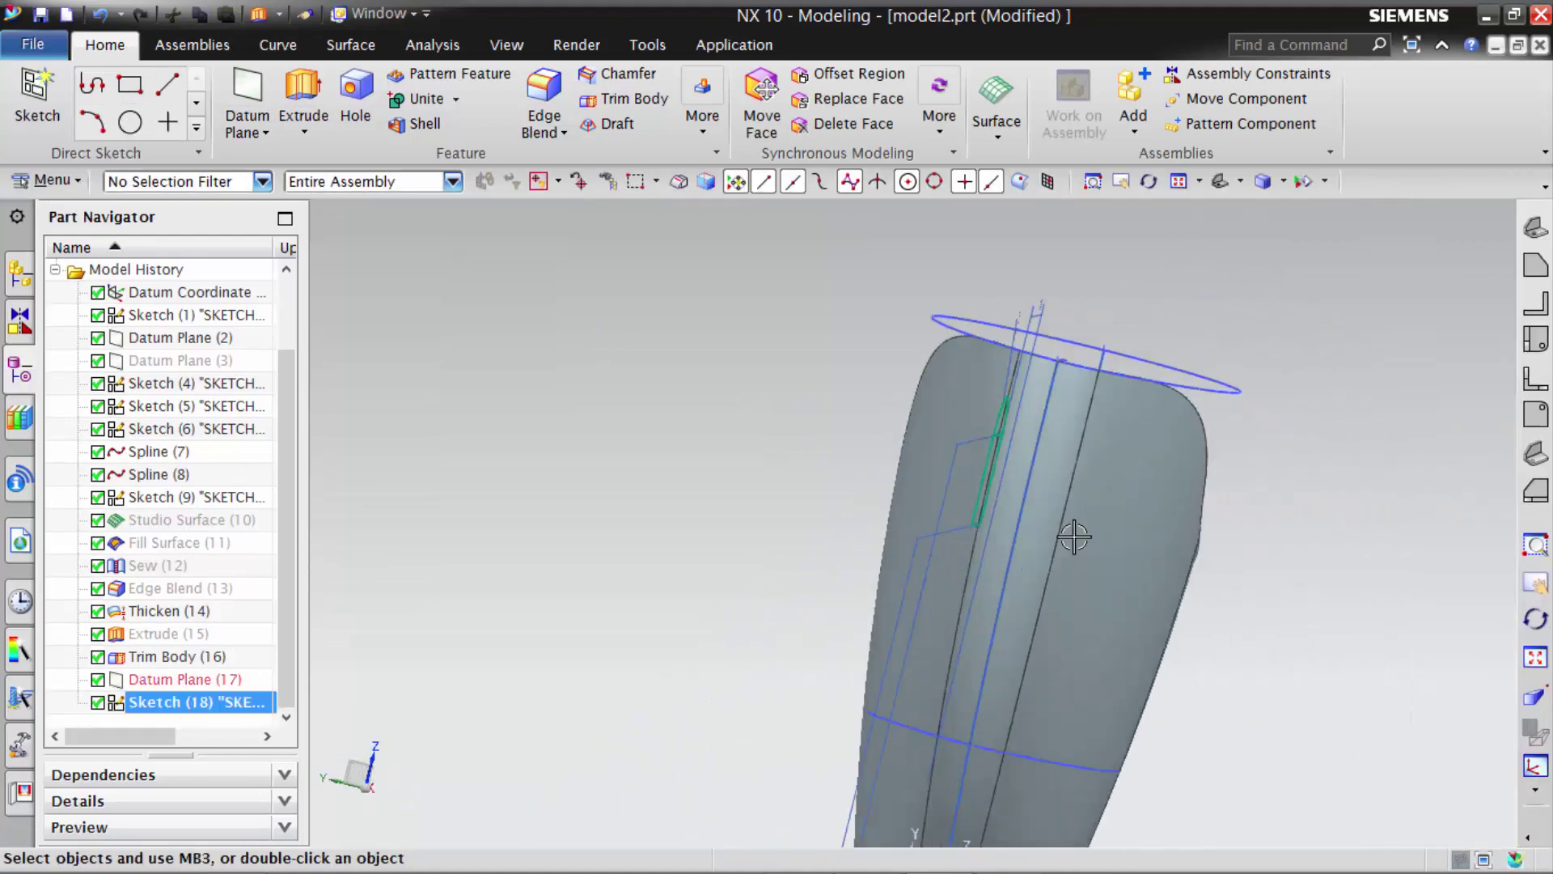
scroll(773, 317, up, 3)
click(866, 435)
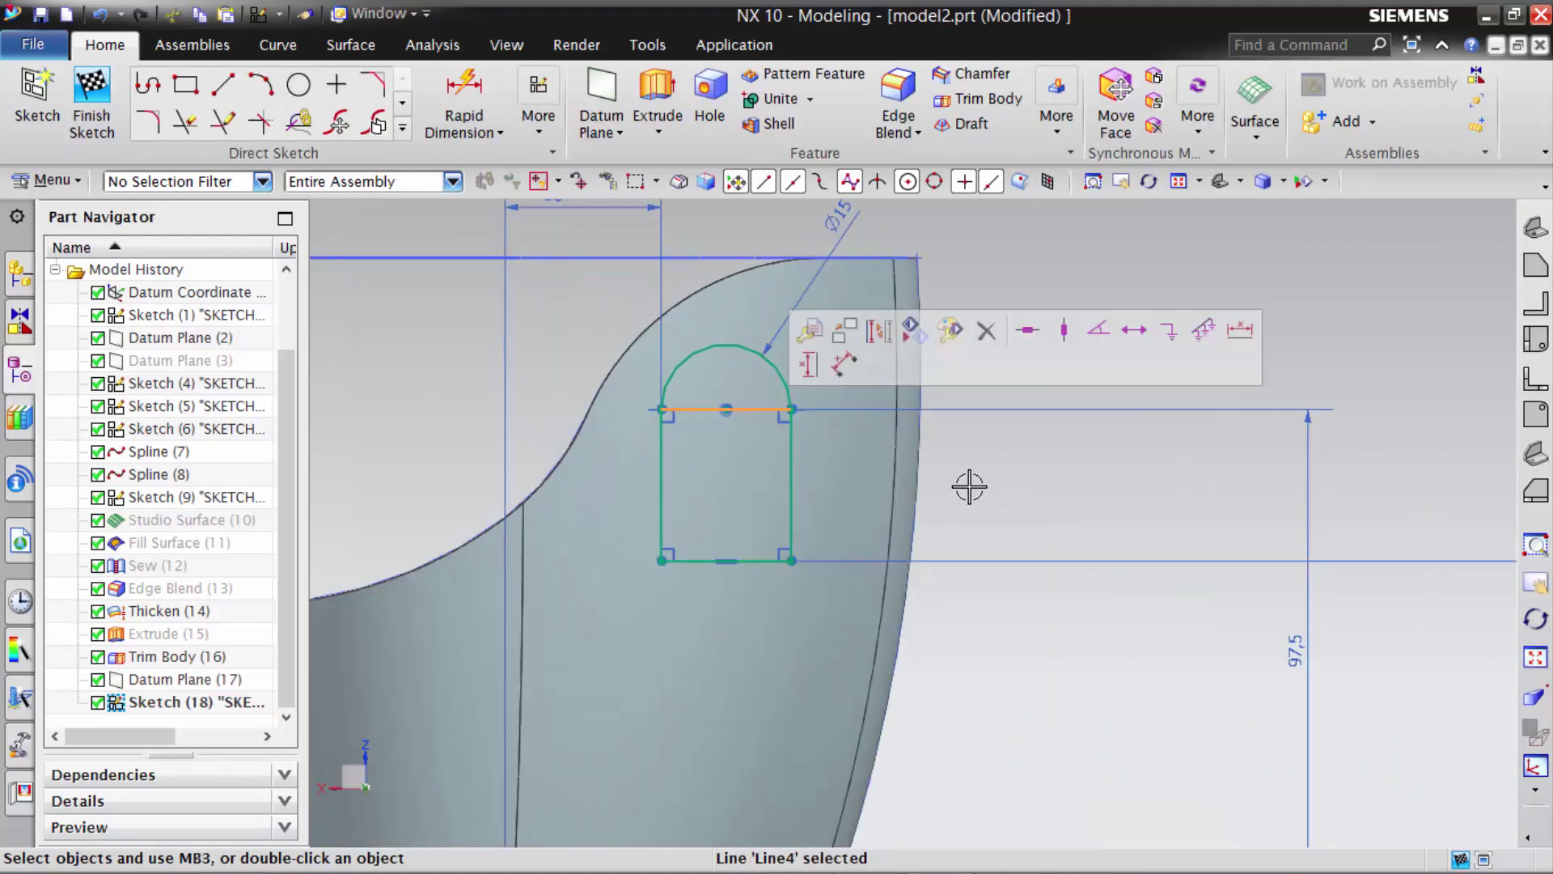
click(813, 336)
click(110, 101)
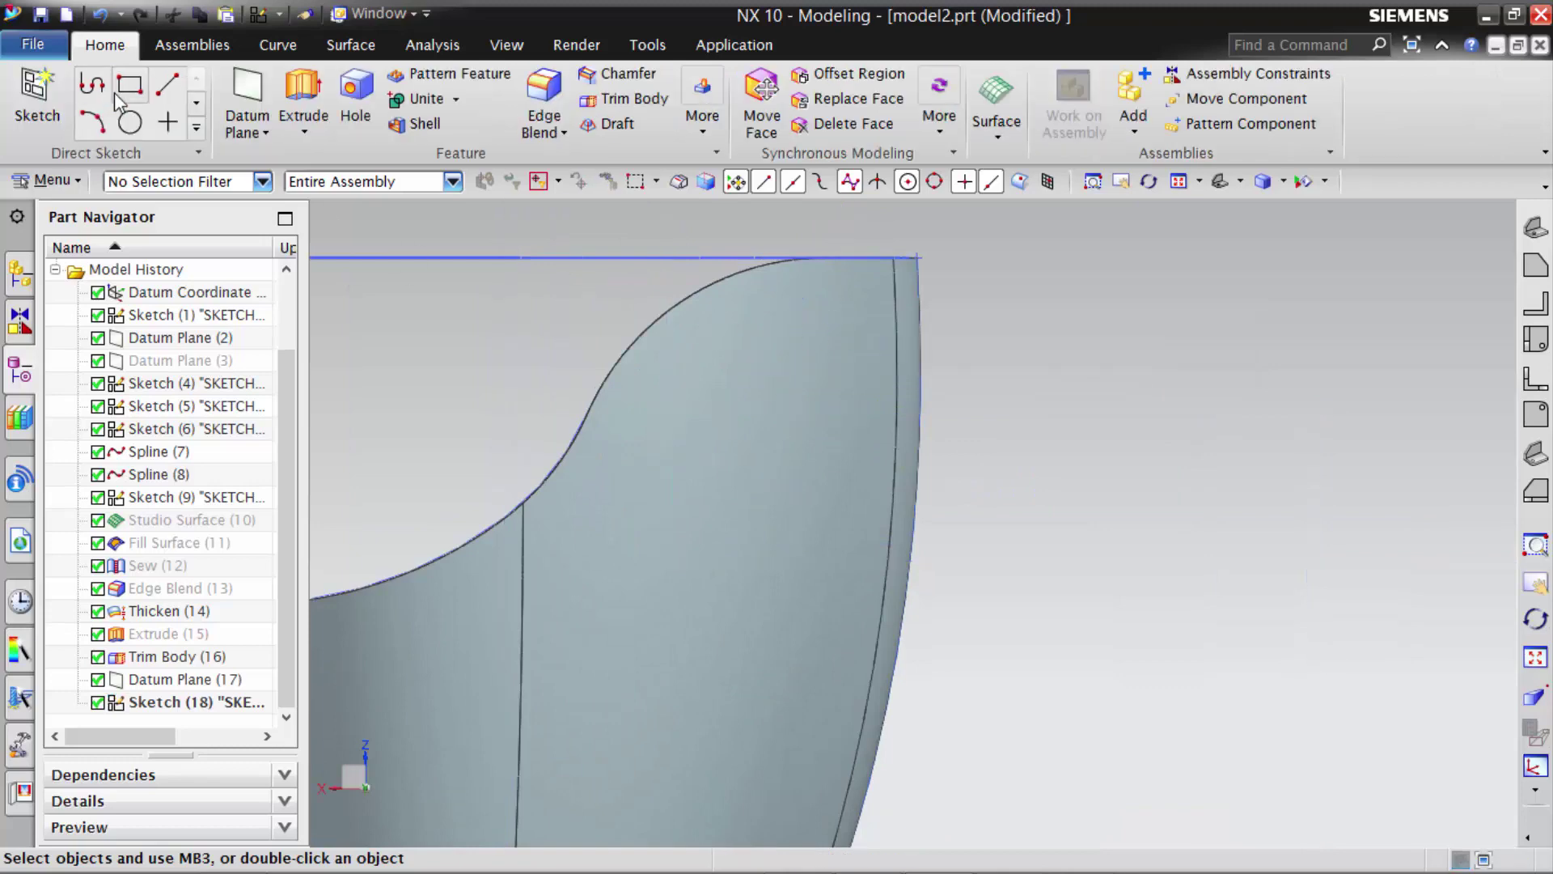
- Start extruding the arch profile, previewing a solid bar from 0 to 65 mm
click(302, 89)
mouse_move(545, 305)
middle_down()
mouse_move(771, 449)
mouse_move(952, 536)
middle_up()
scroll(990, 535, down, 2)
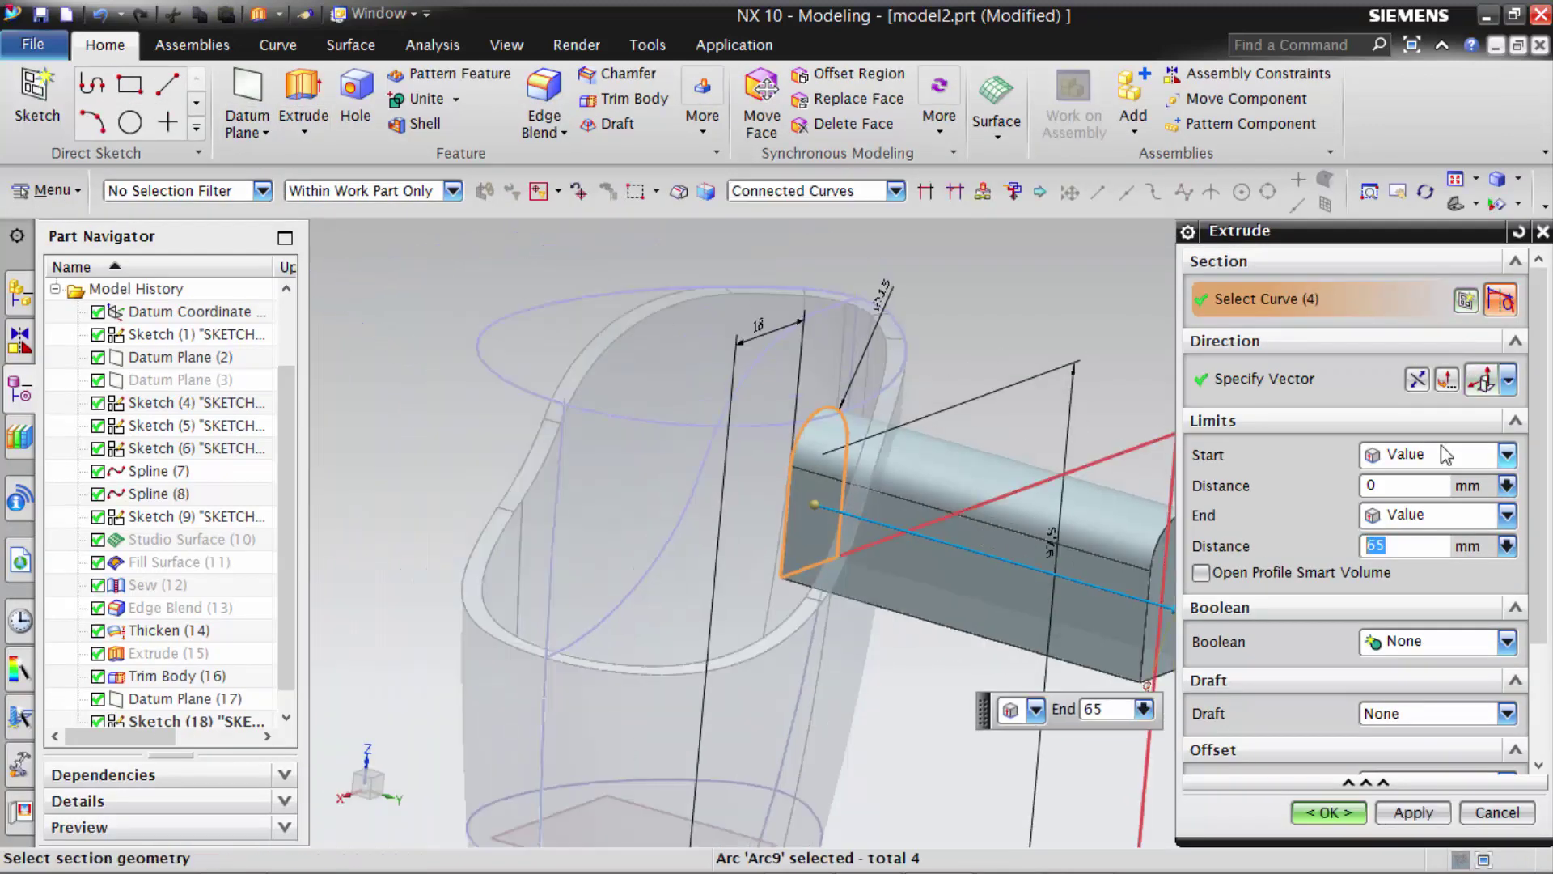
- Extrude the arch profile Until Next with Unite, forming the boss inside the cup
click(1420, 515)
click(1420, 578)
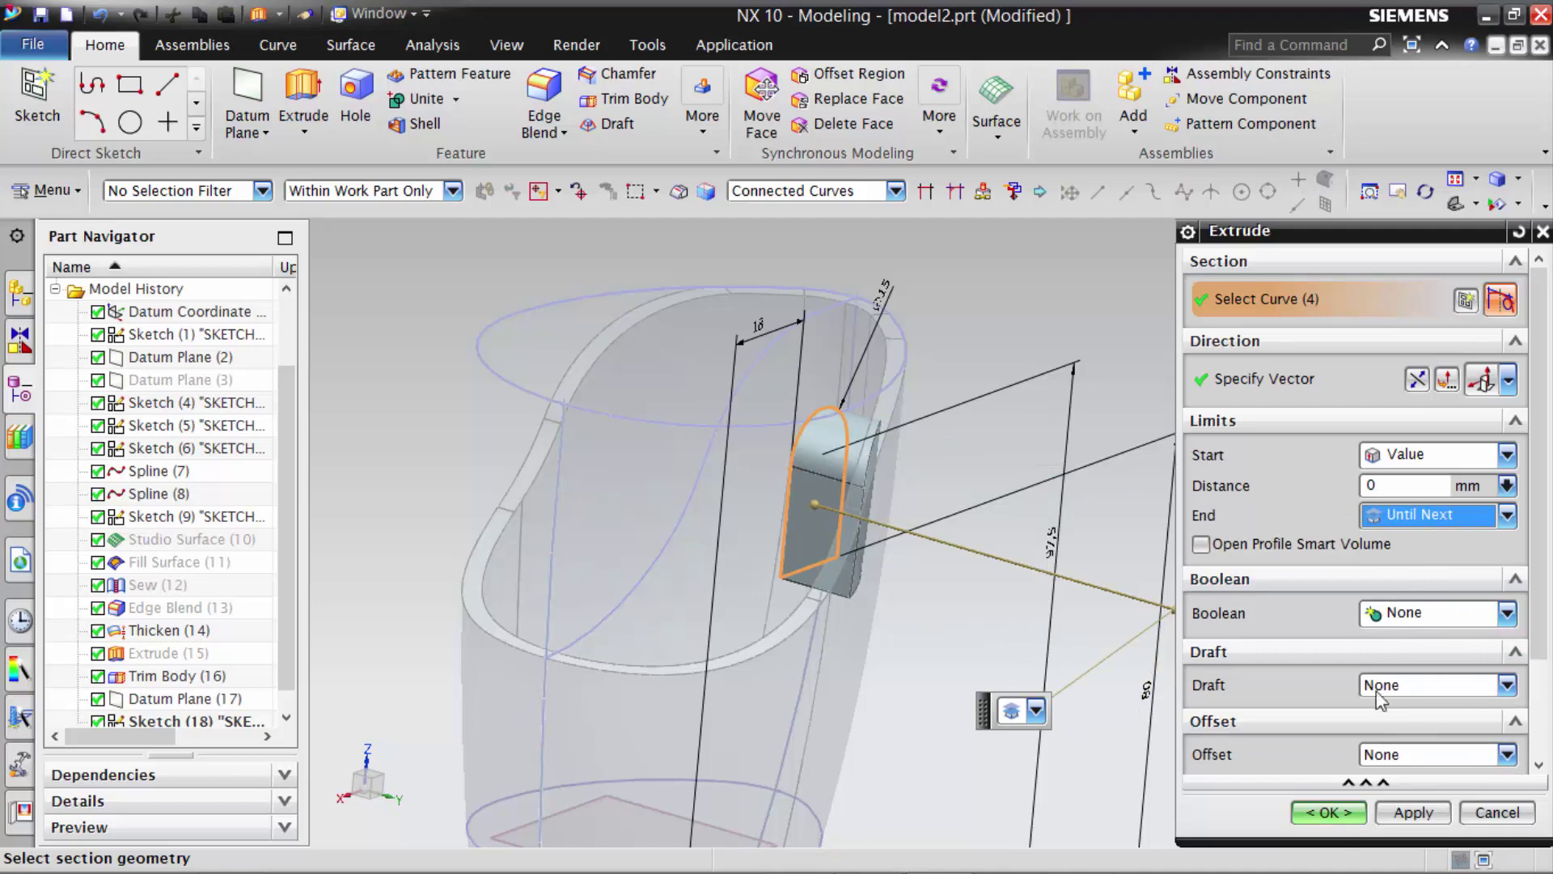
click(1399, 613)
click(1398, 658)
click(1331, 812)
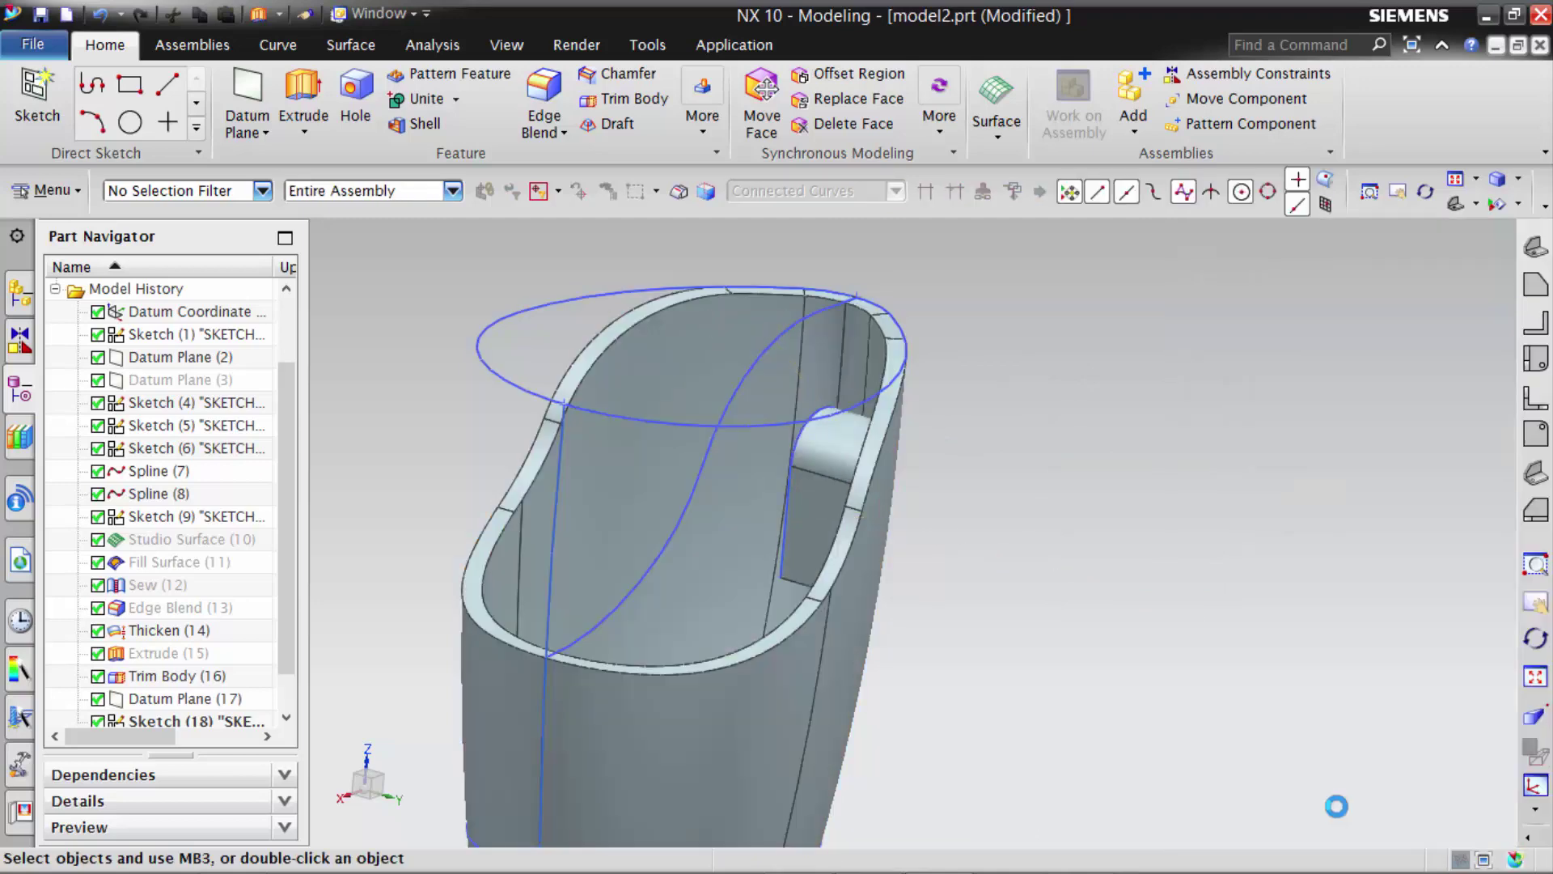
mouse_move(1337, 805)
middle_down()
mouse_move(1103, 596)
mouse_move(1098, 646)
mouse_move(1029, 599)
middle_up()
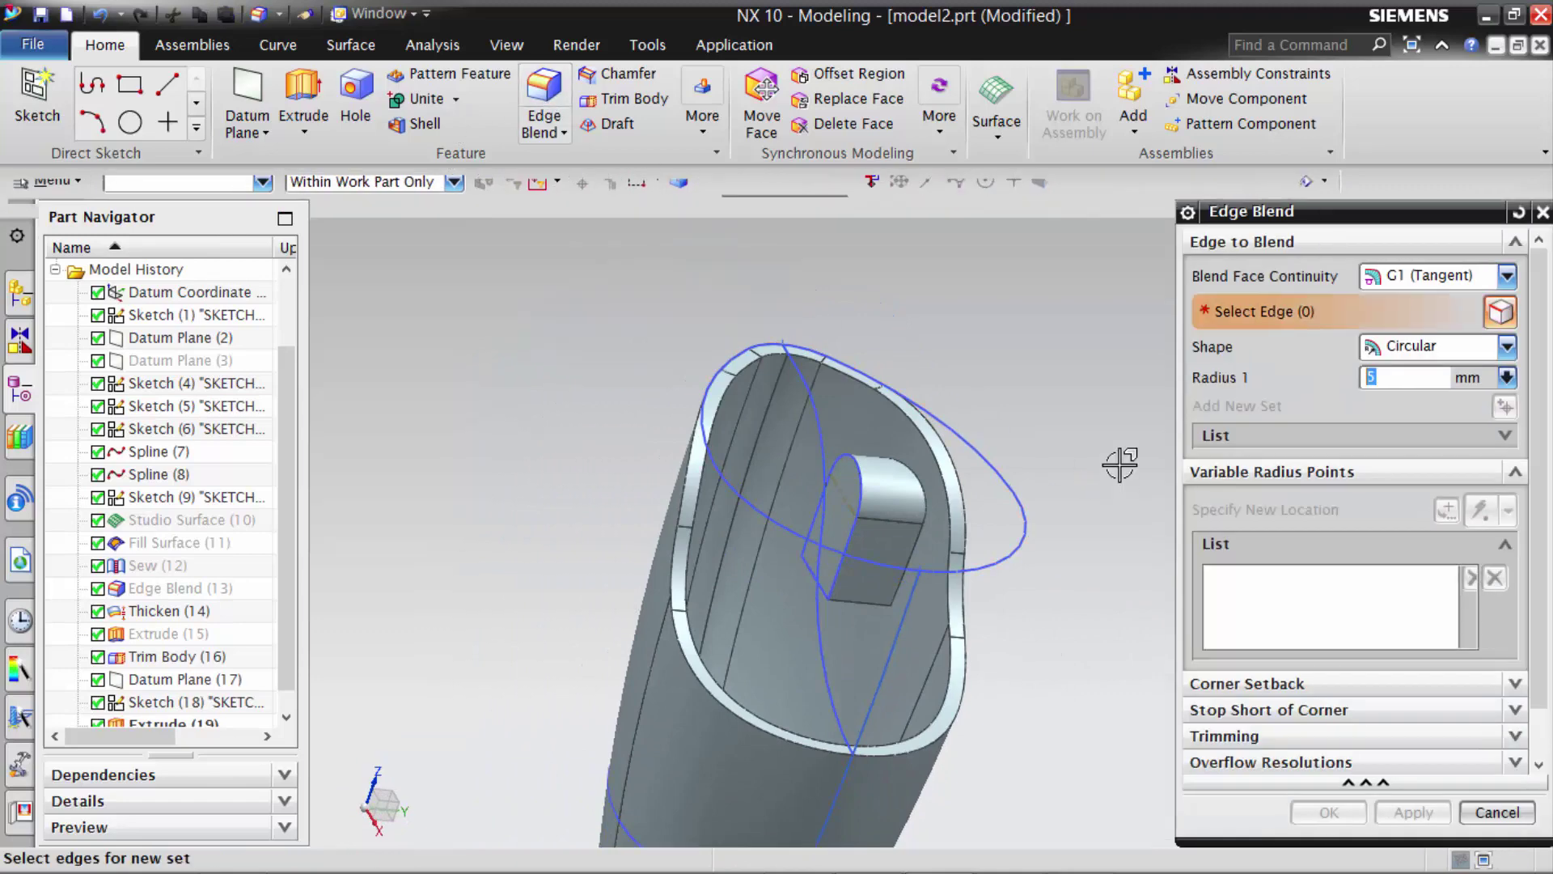
- Round the boss's six-edge tangent chain with a 2 mm edge blend
scroll(904, 630, up, 3)
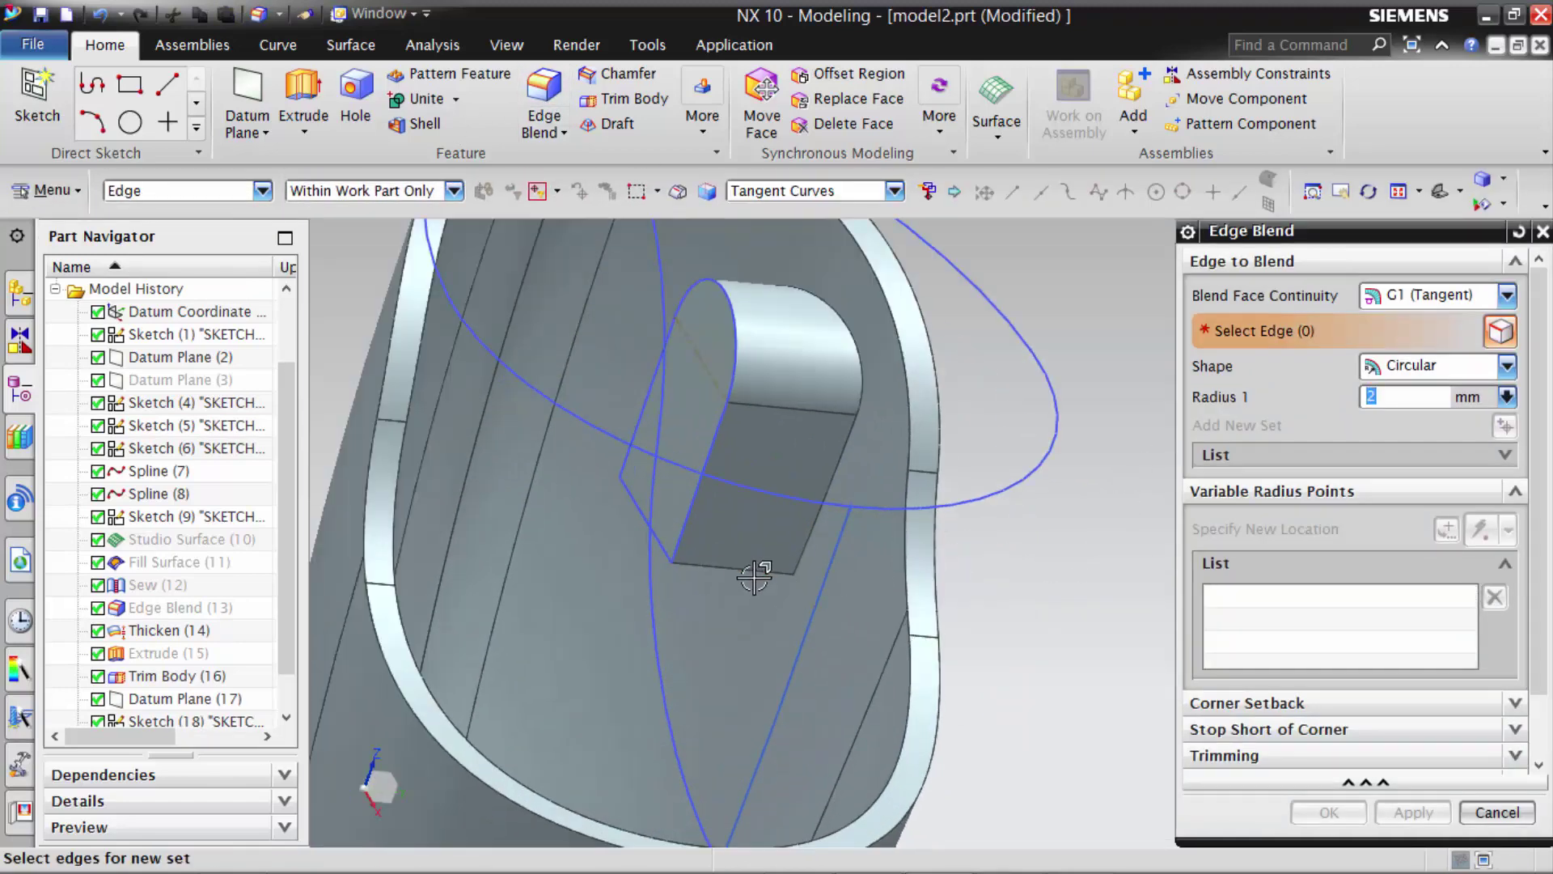
click(754, 575)
mouse_move(669, 496)
middle_down()
mouse_move(605, 402)
mouse_move(911, 531)
mouse_move(555, 371)
middle_up()
click(561, 371)
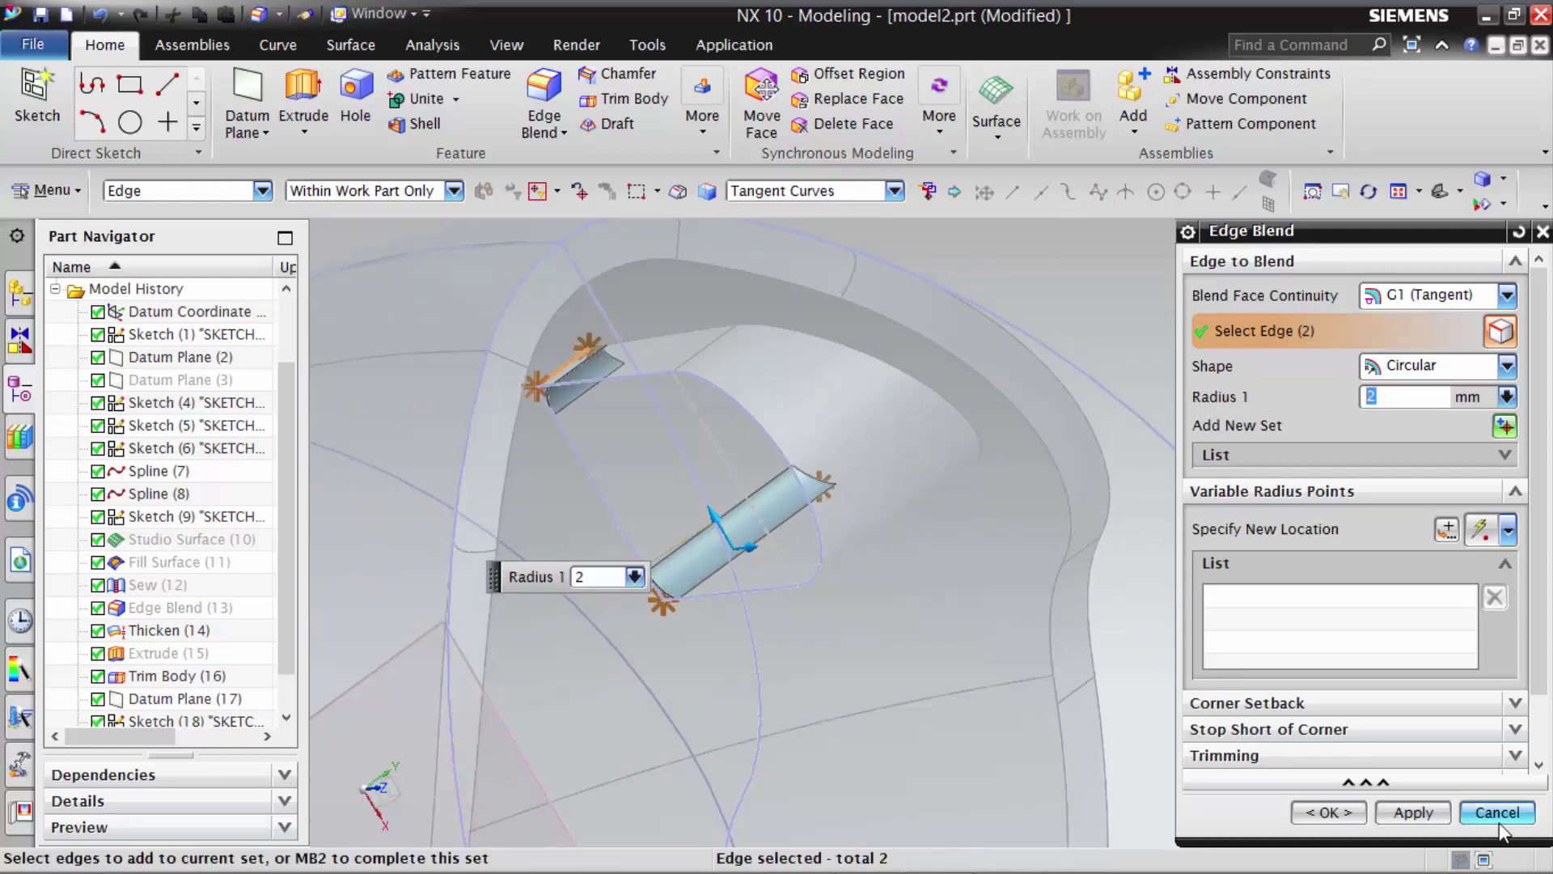
click(1438, 816)
click(809, 450)
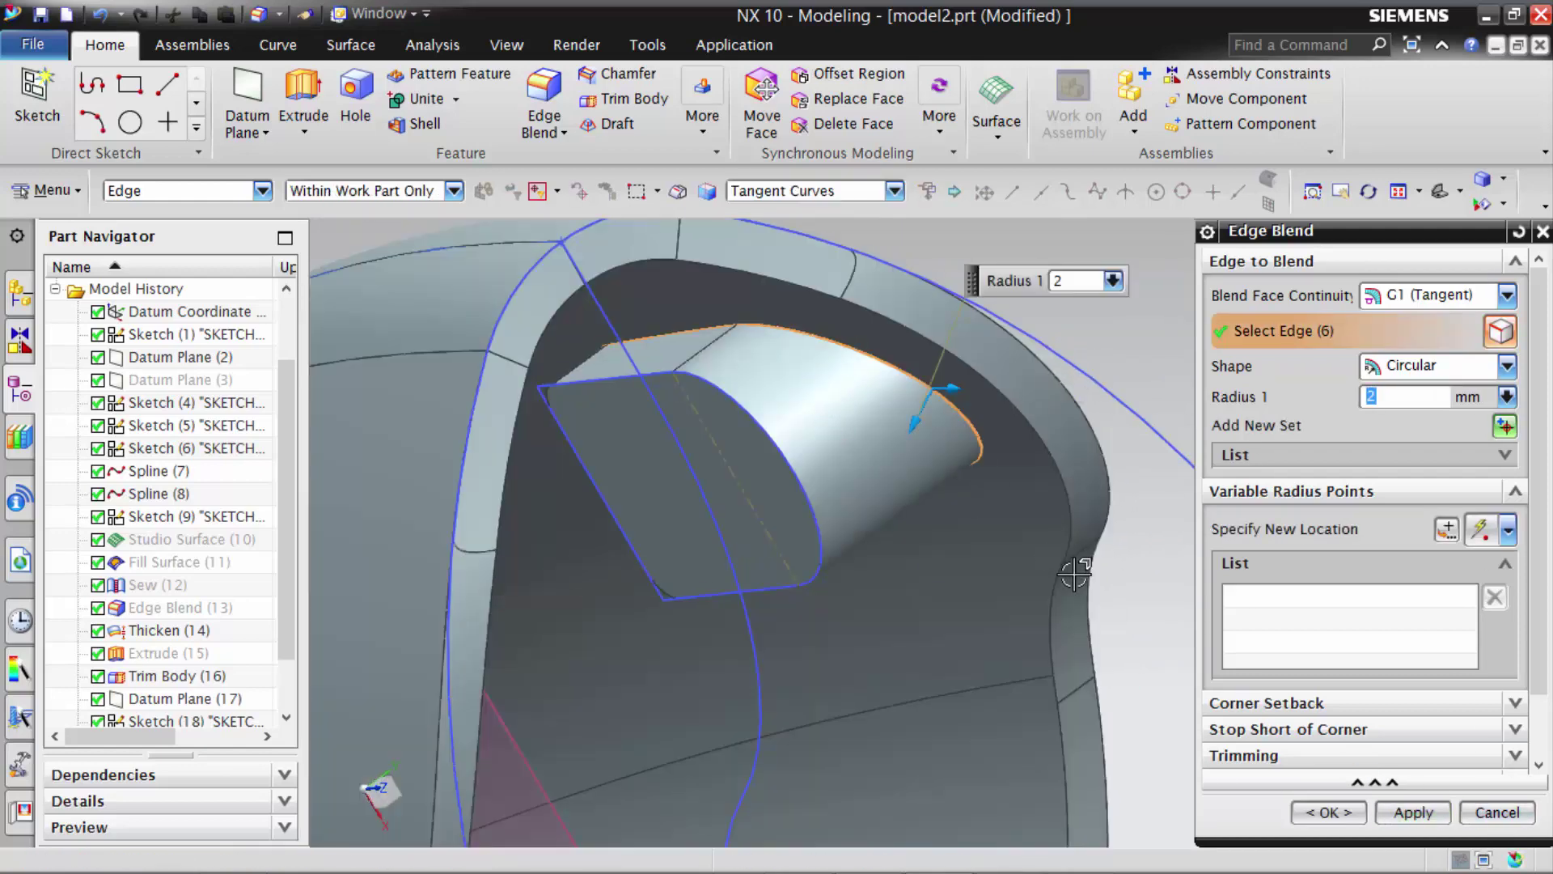
click(1414, 813)
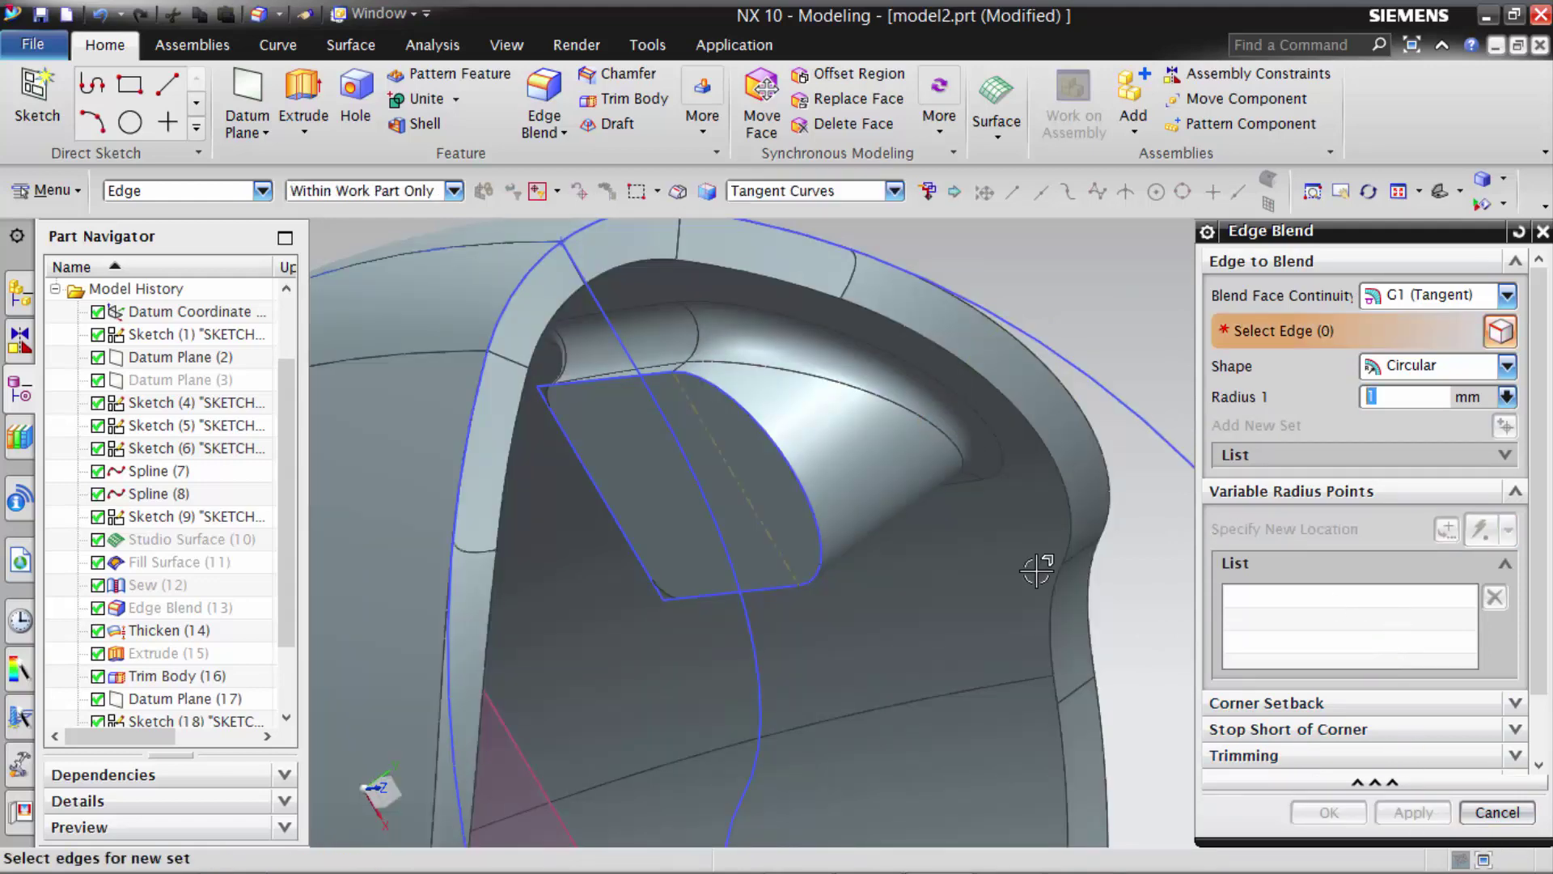
- Round the boss's front edge chain with a 1 mm edge blend
click(781, 442)
middle_click(791, 444)
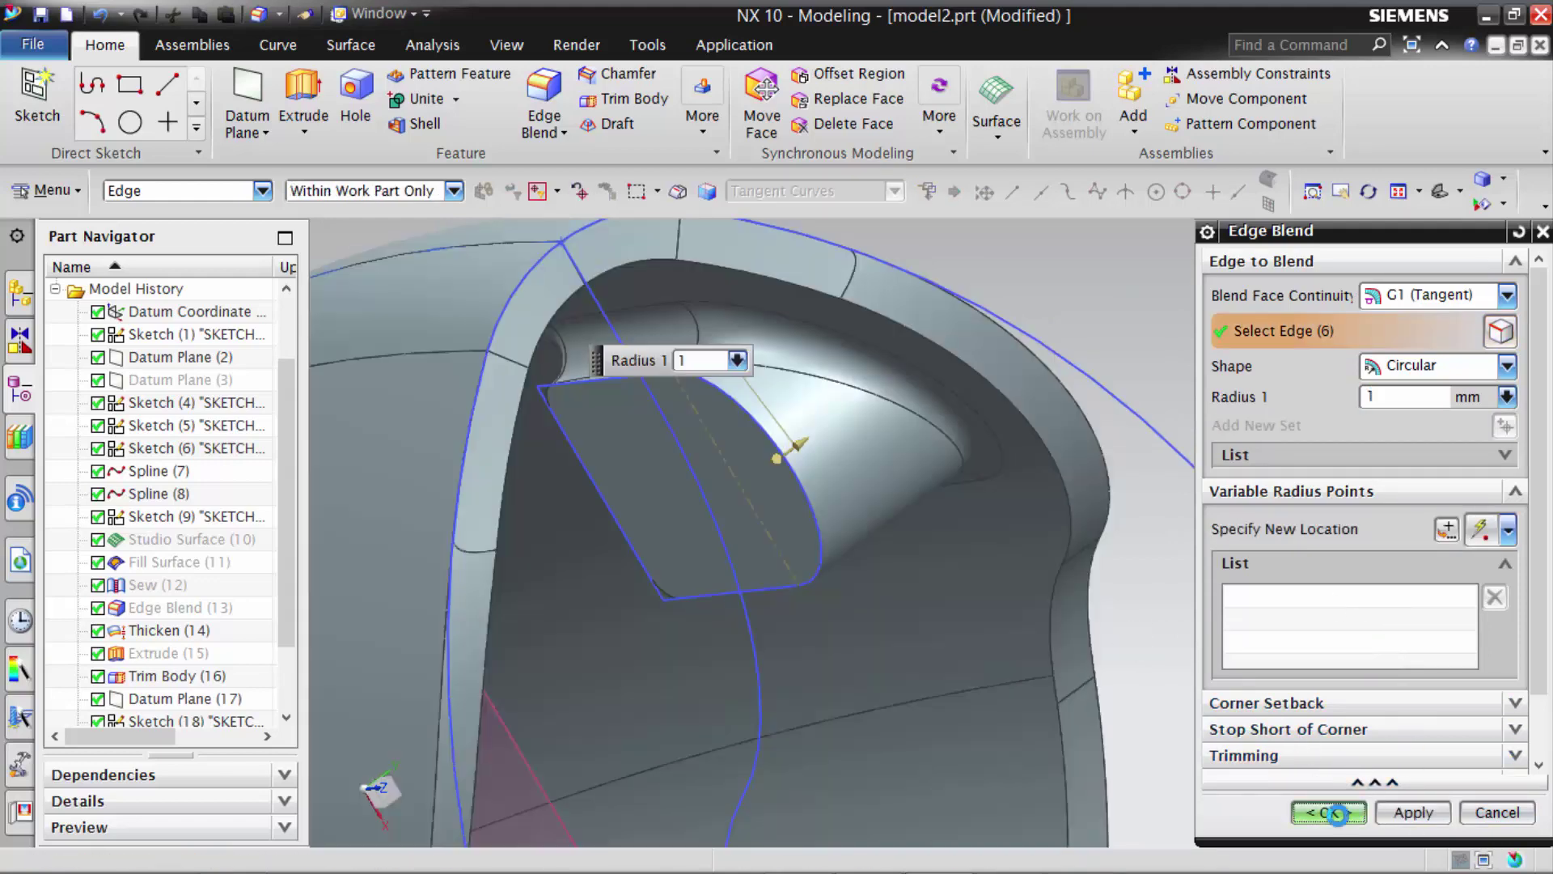
mouse_move(791, 444)
middle_down()
mouse_move(976, 515)
mouse_move(1040, 461)
mouse_move(998, 530)
mouse_move(940, 325)
middle_up()
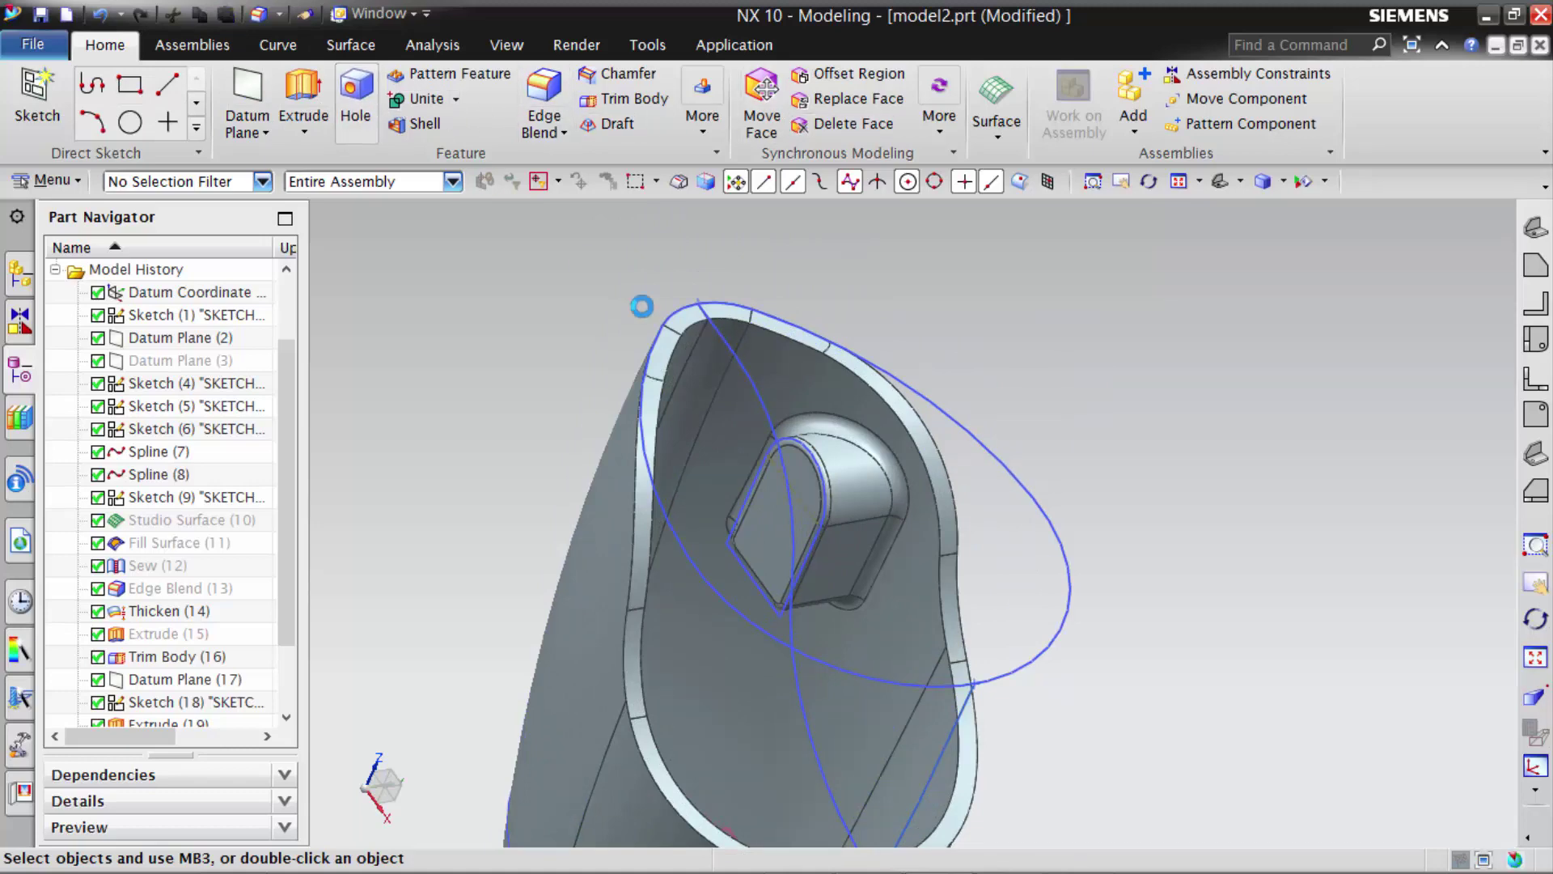
- Subtract a 5 mm diameter, 5 mm deep hole at the boss arc's centre
key(h)
scroll(803, 436, down, 3)
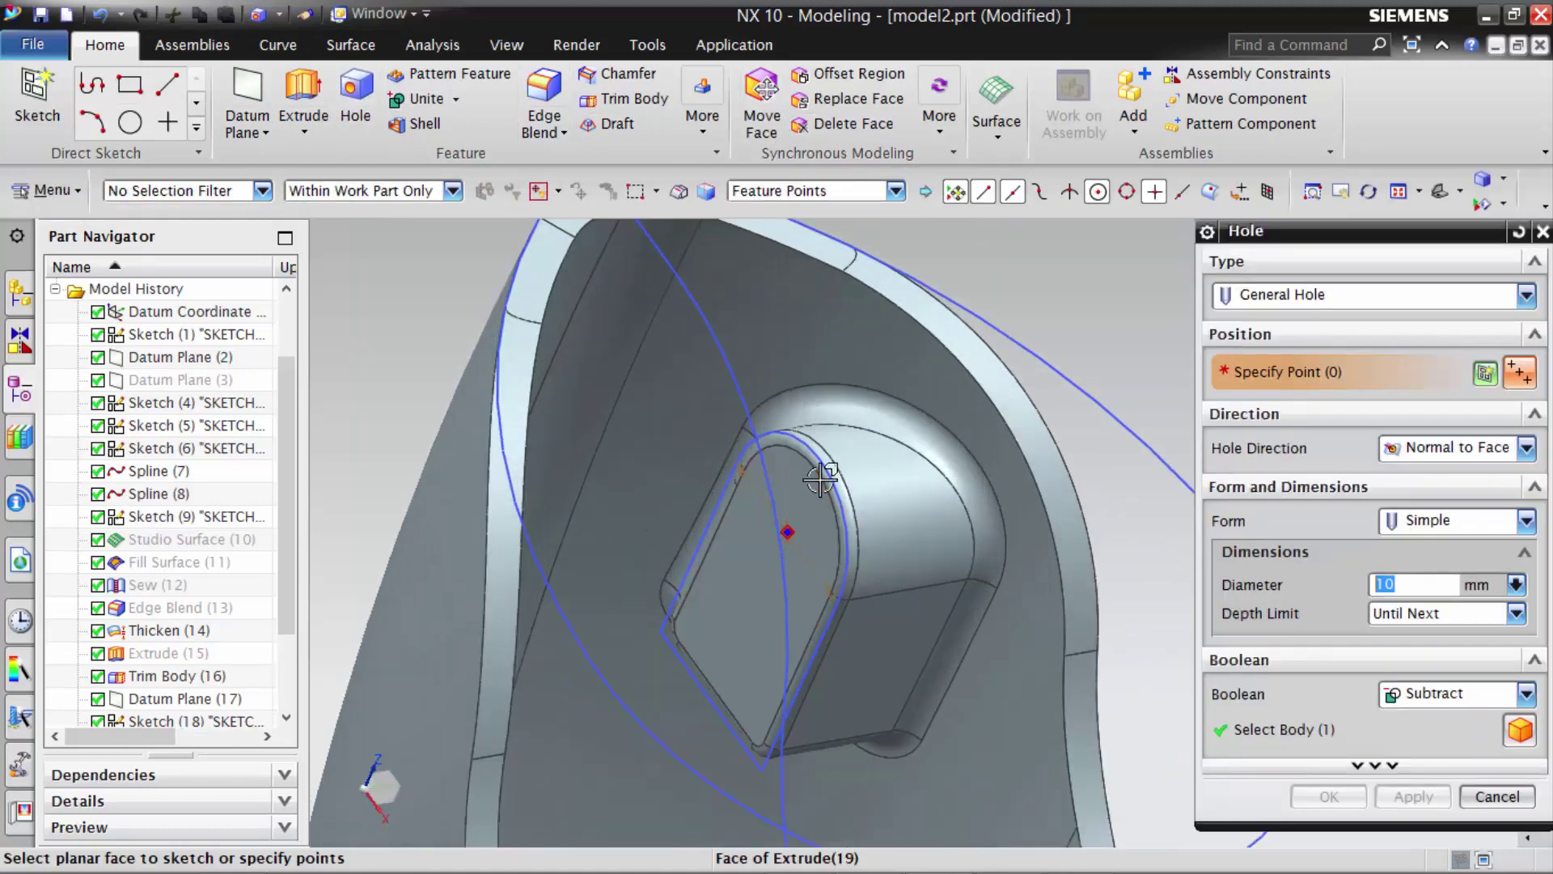
click(790, 538)
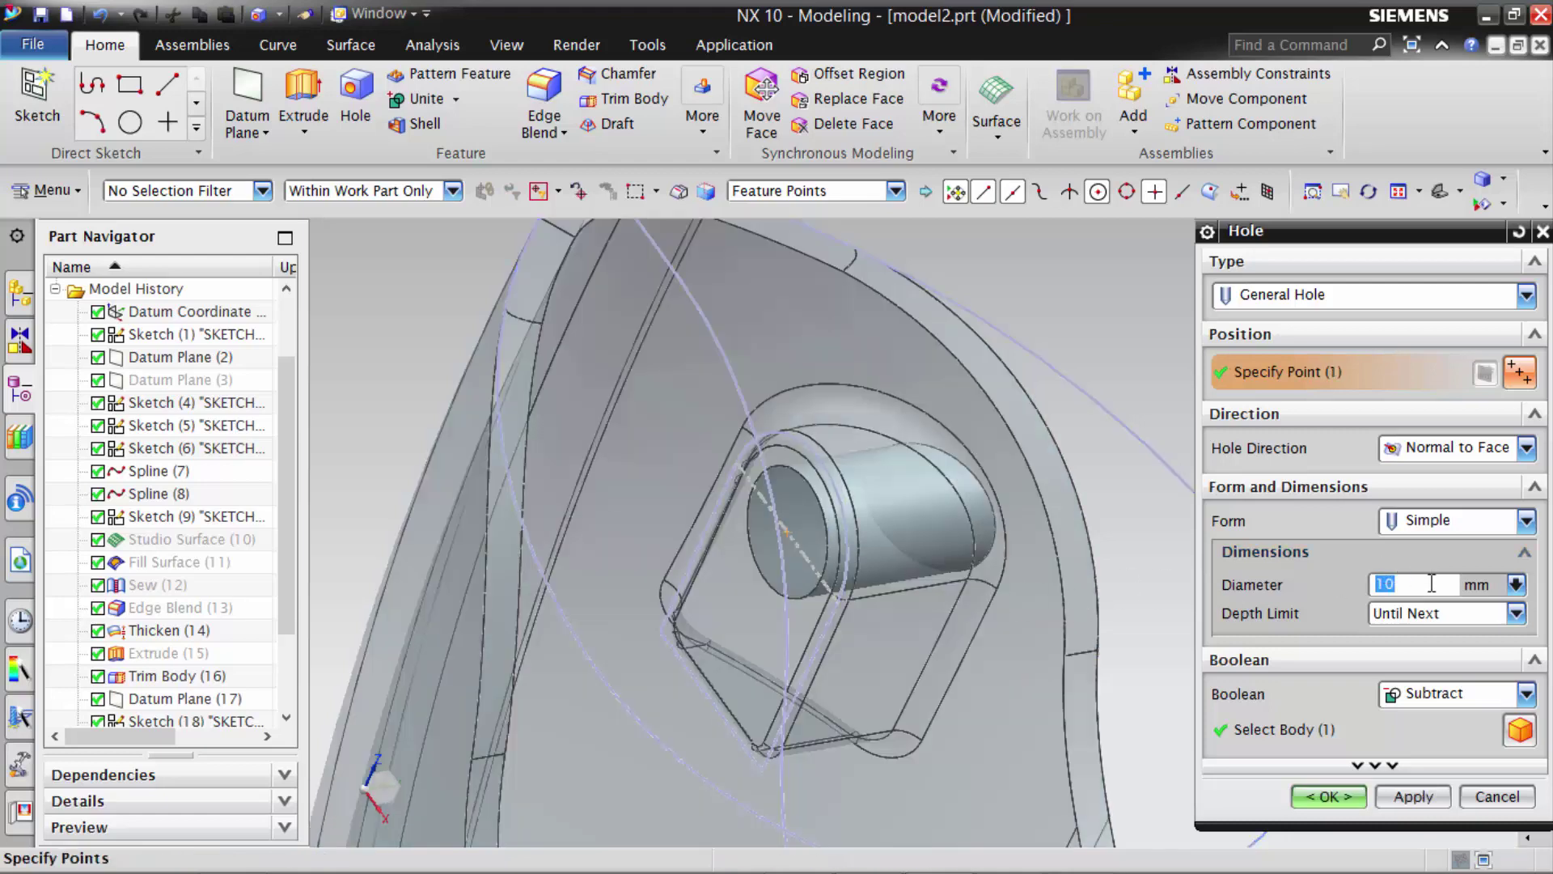
text(5)
key(Return)
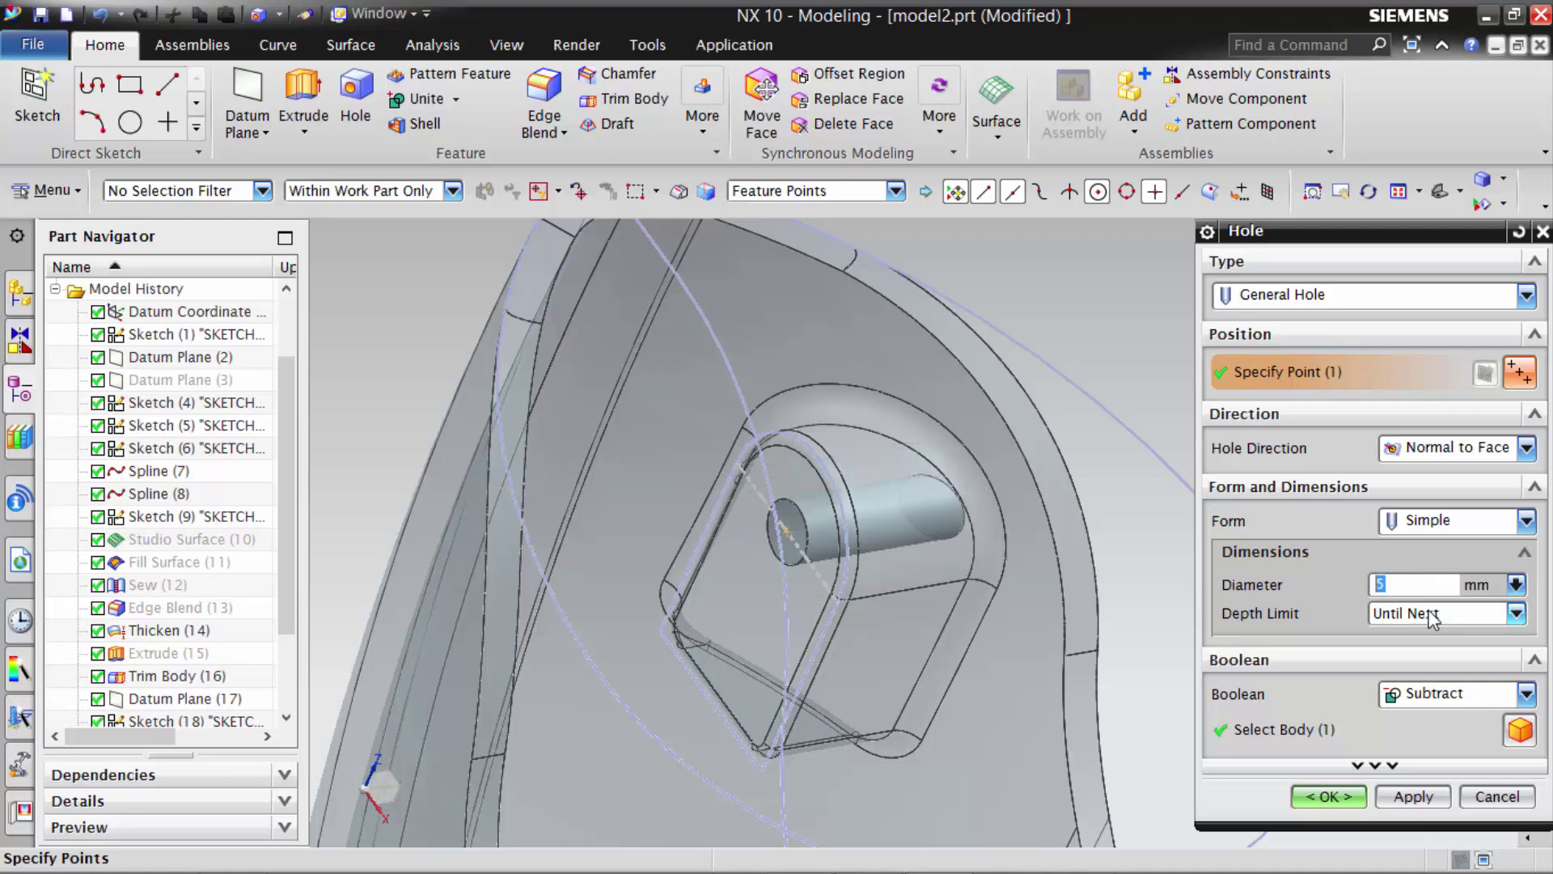
click(1424, 622)
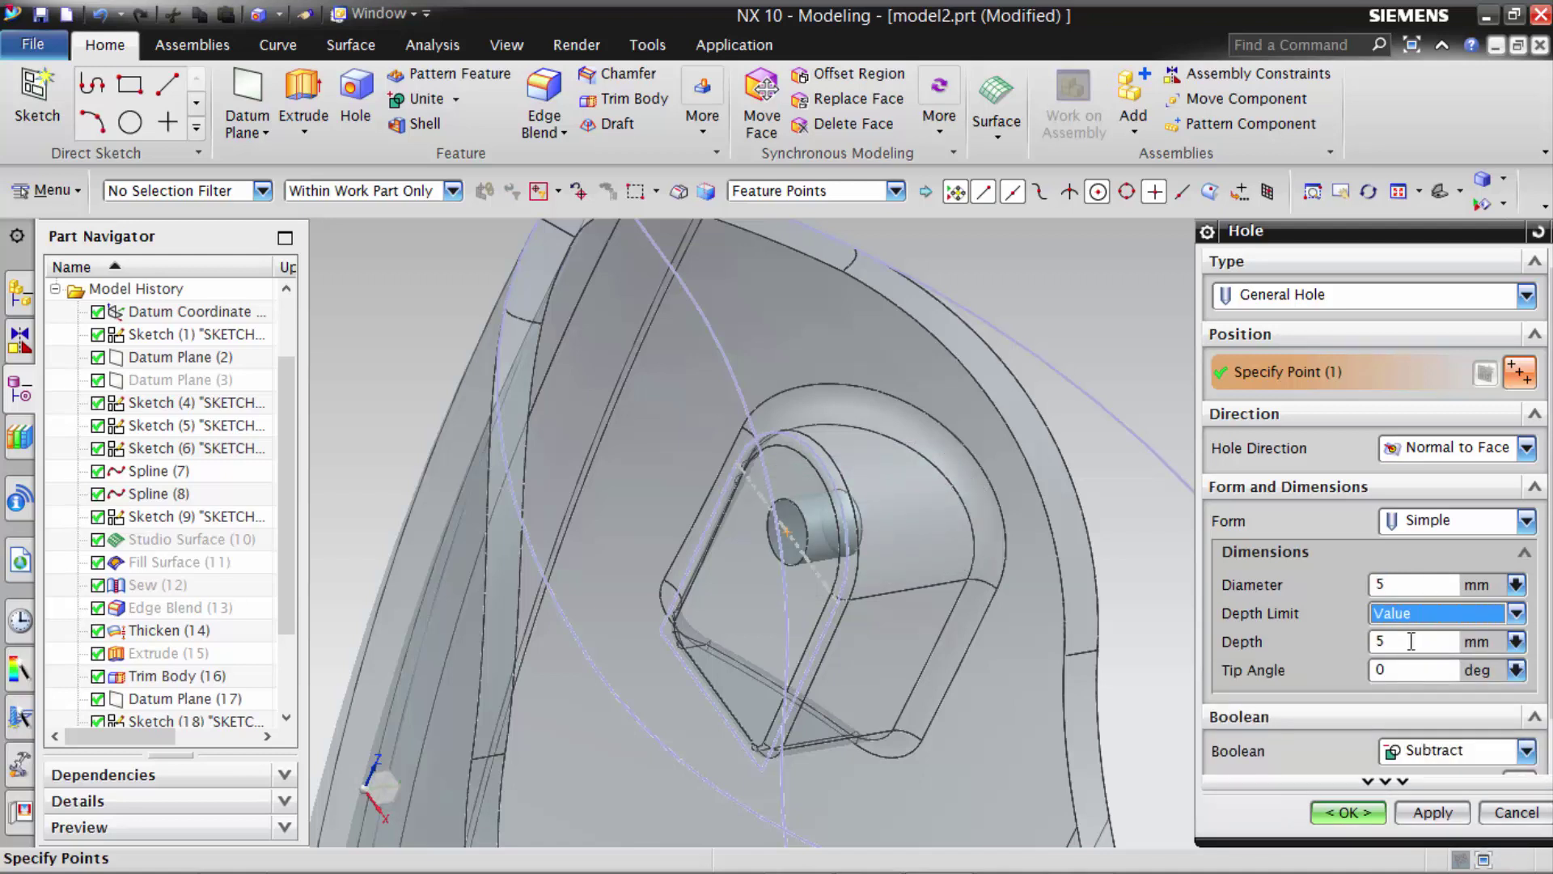
click(1348, 813)
- Start a sketch on the boss face and draw a circle near the hole
scroll(659, 347, up, 3)
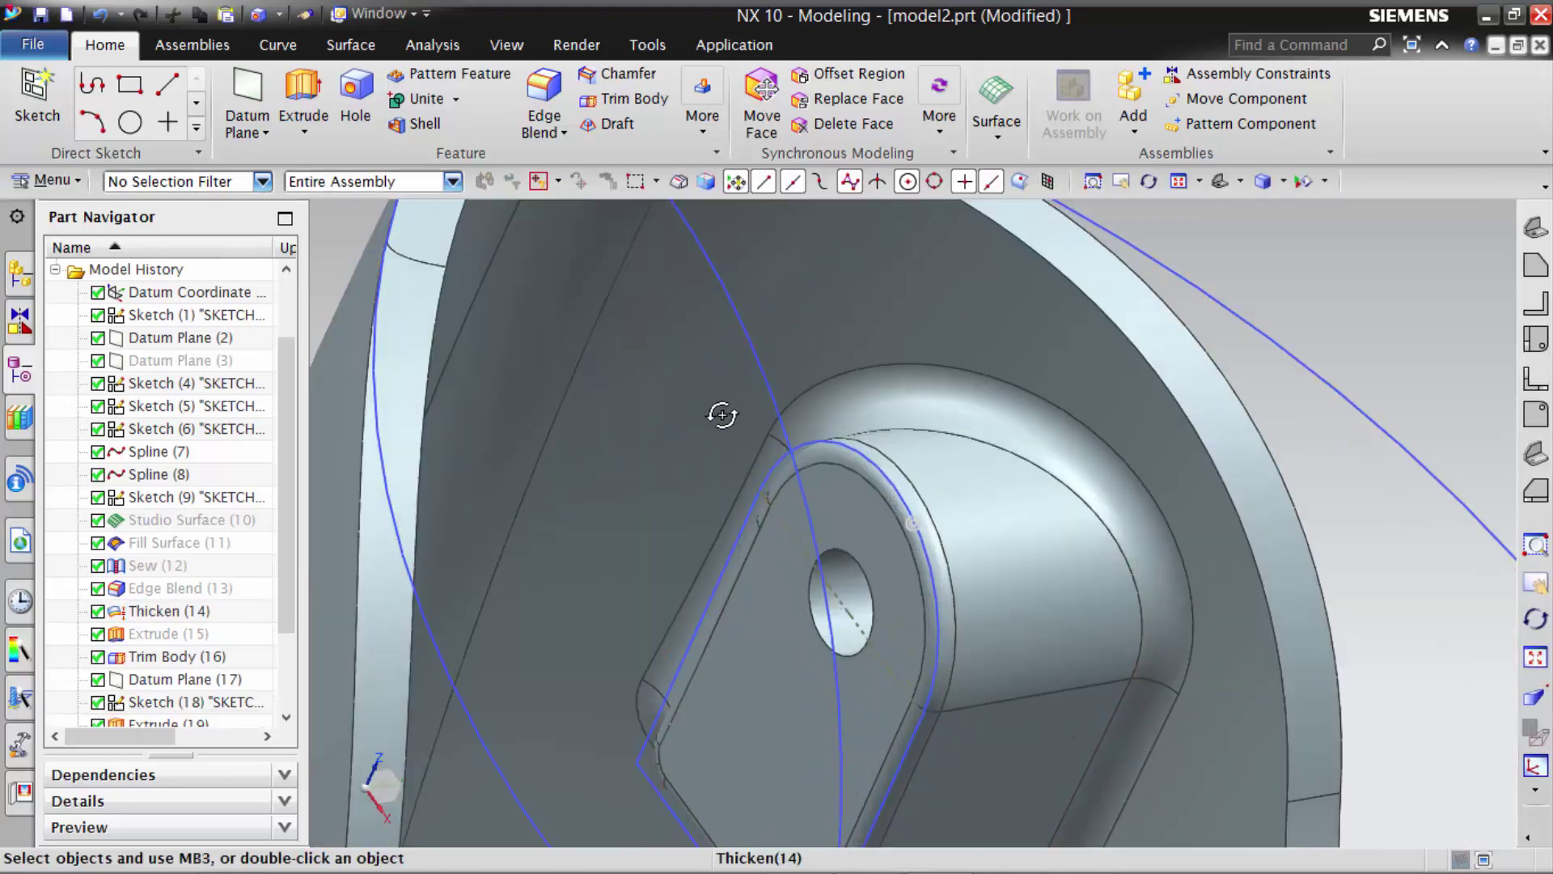
middle_drag(722, 416, 737, 408)
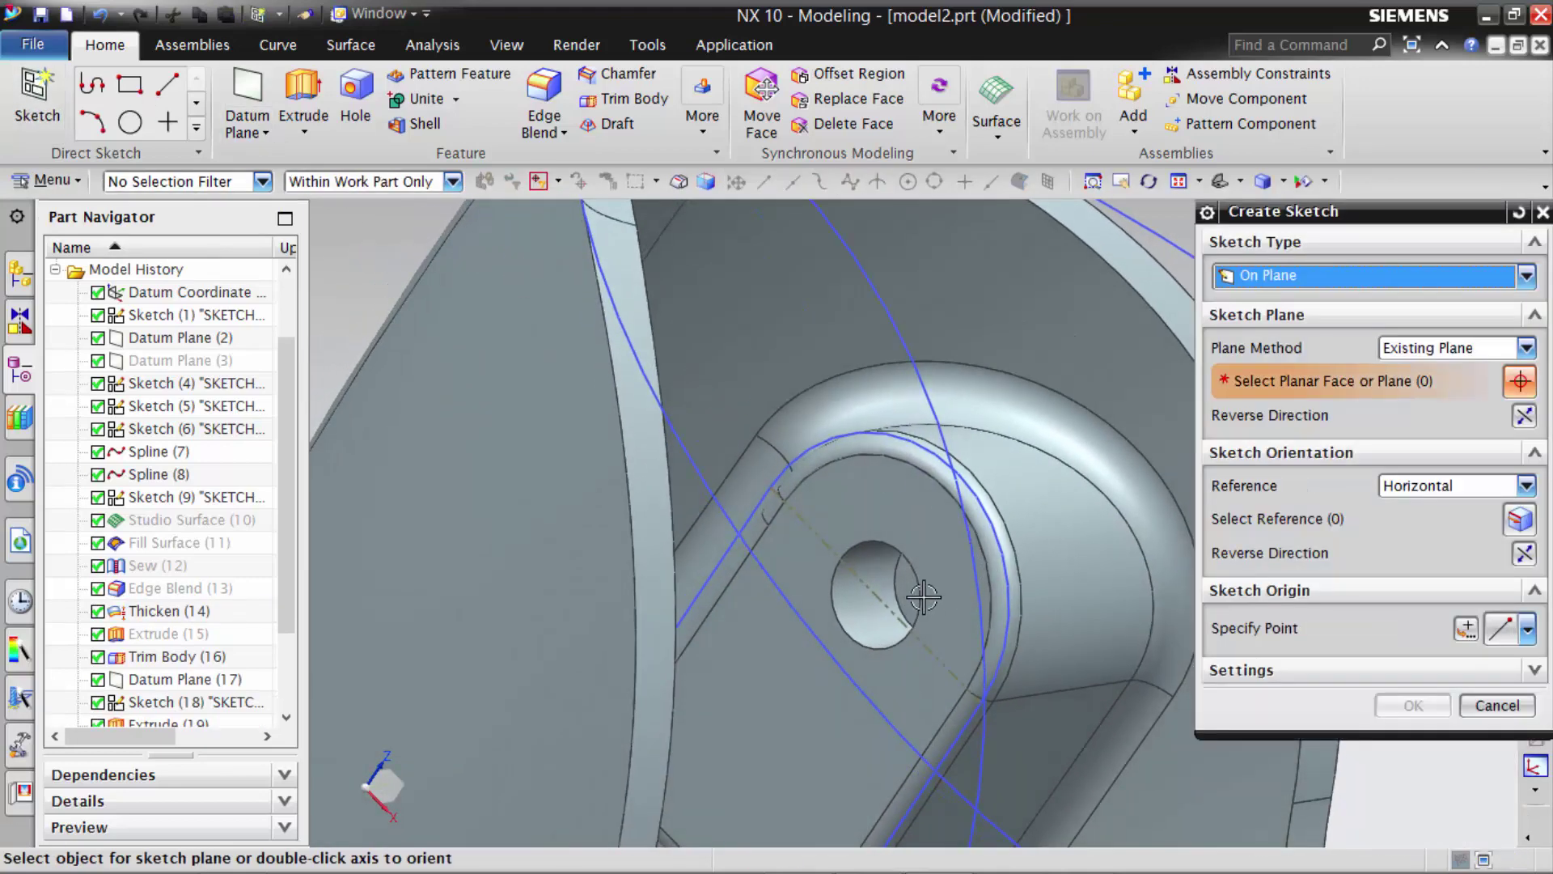
click(903, 586)
click(1411, 706)
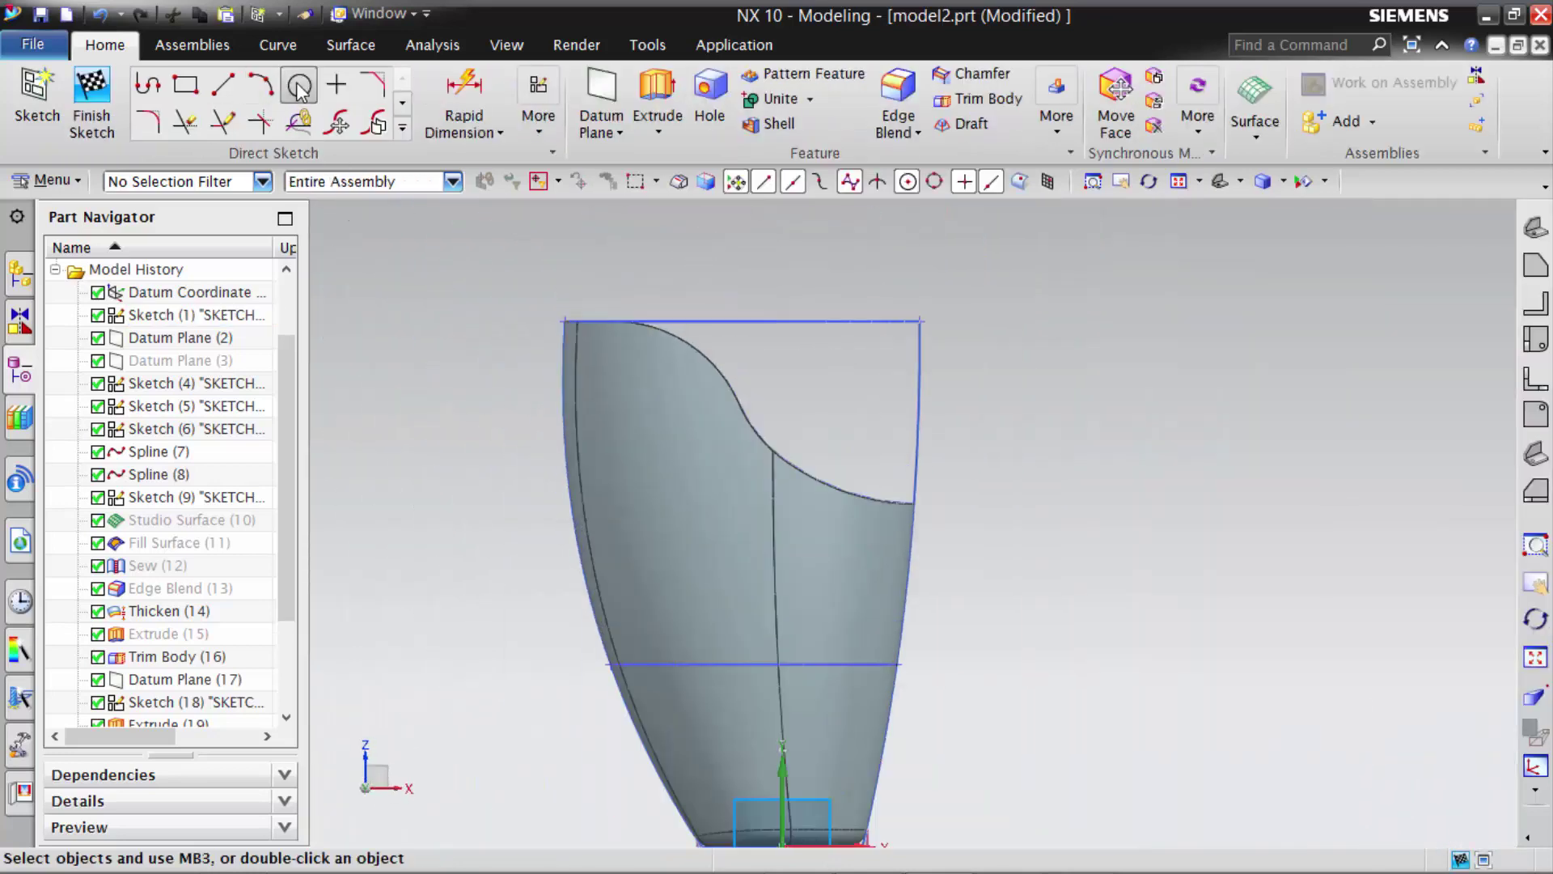
click(299, 86)
click(644, 421)
click(675, 442)
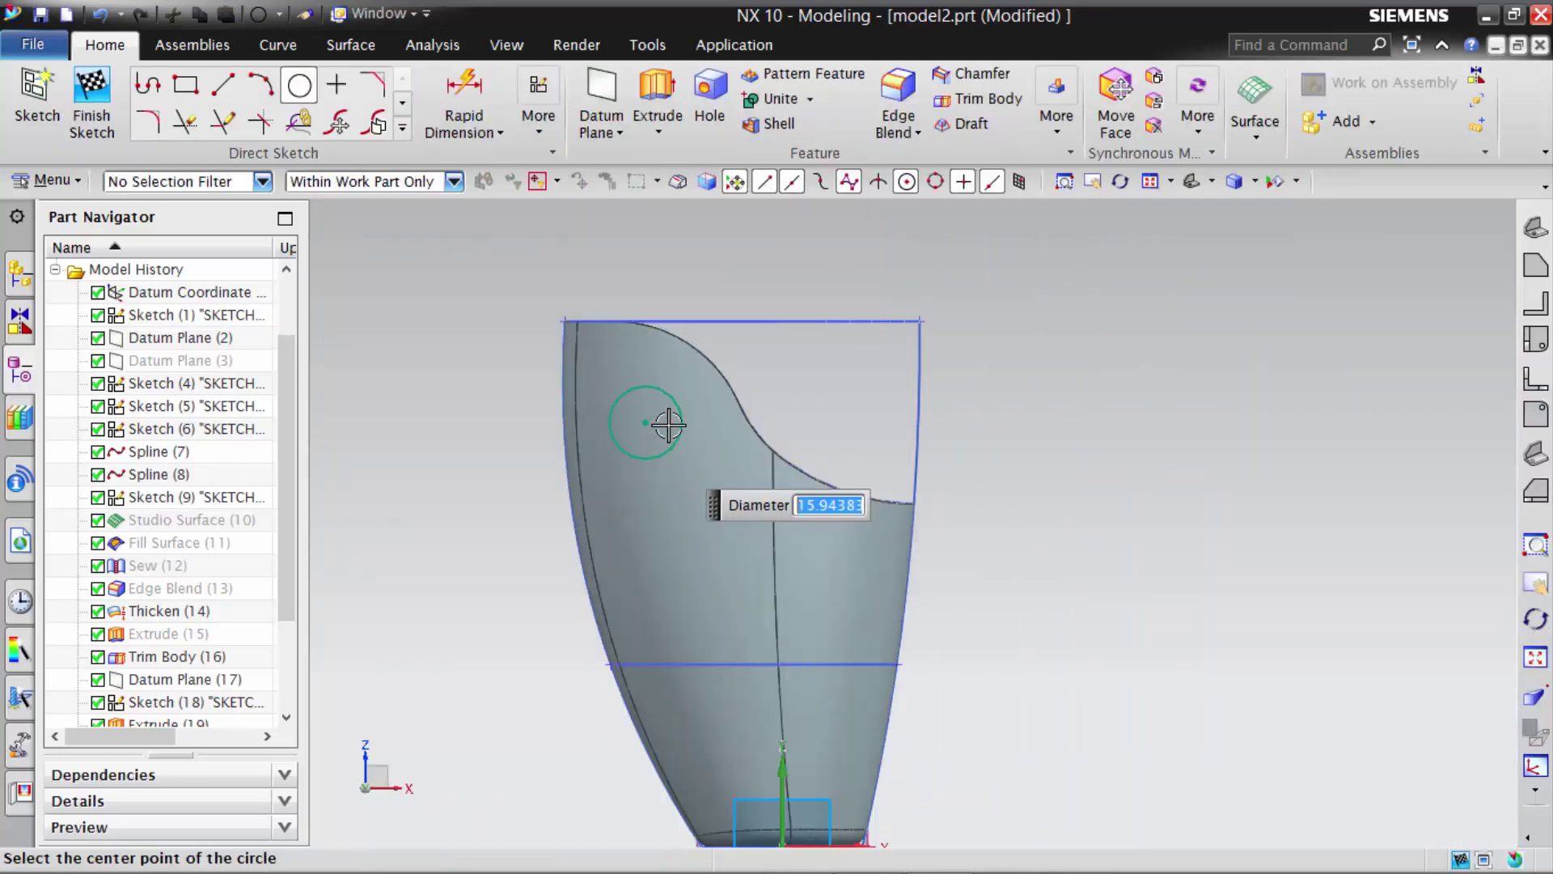
- Dimension the circle to a 10 mm diameter
click(463, 116)
click(676, 406)
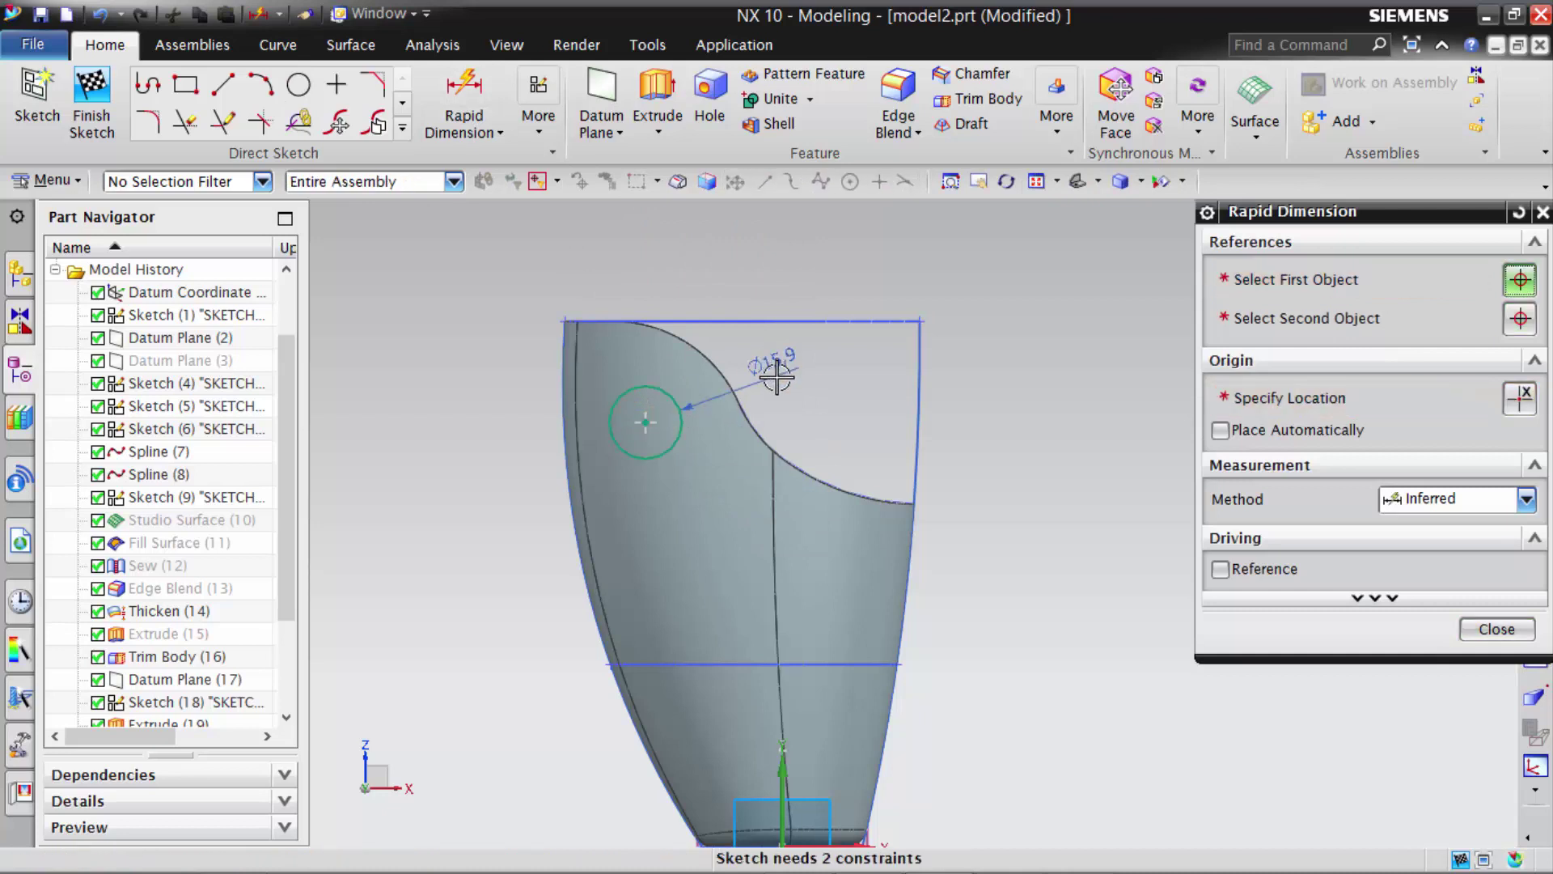
click(777, 377)
key(Return)
middle_drag(783, 429, 616, 260)
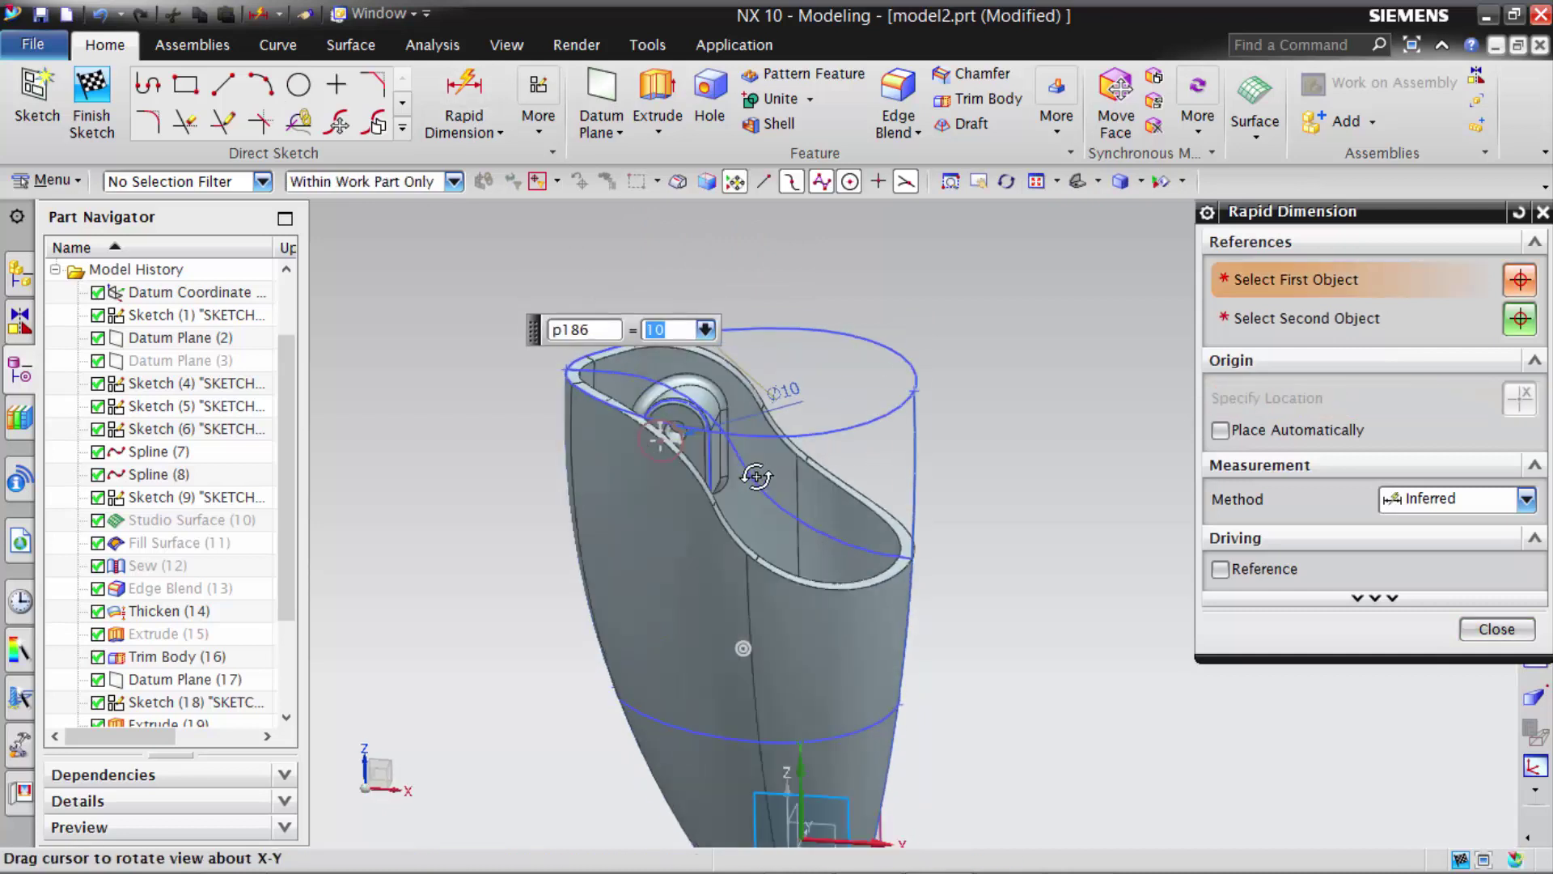
click(1496, 629)
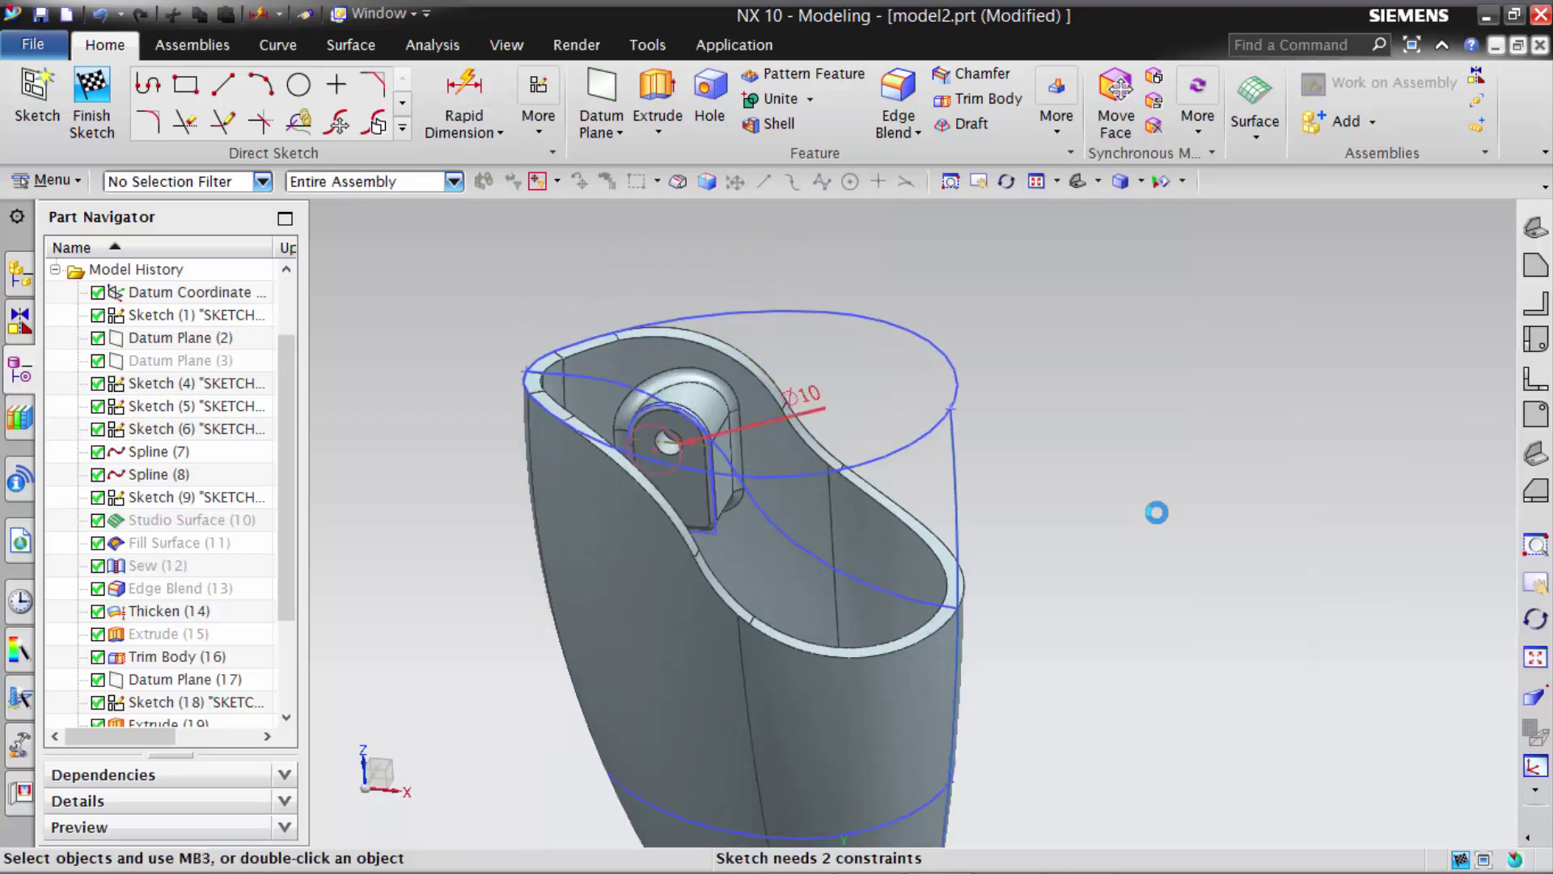
scroll(621, 471, up, 2)
scroll(622, 471, up, 2)
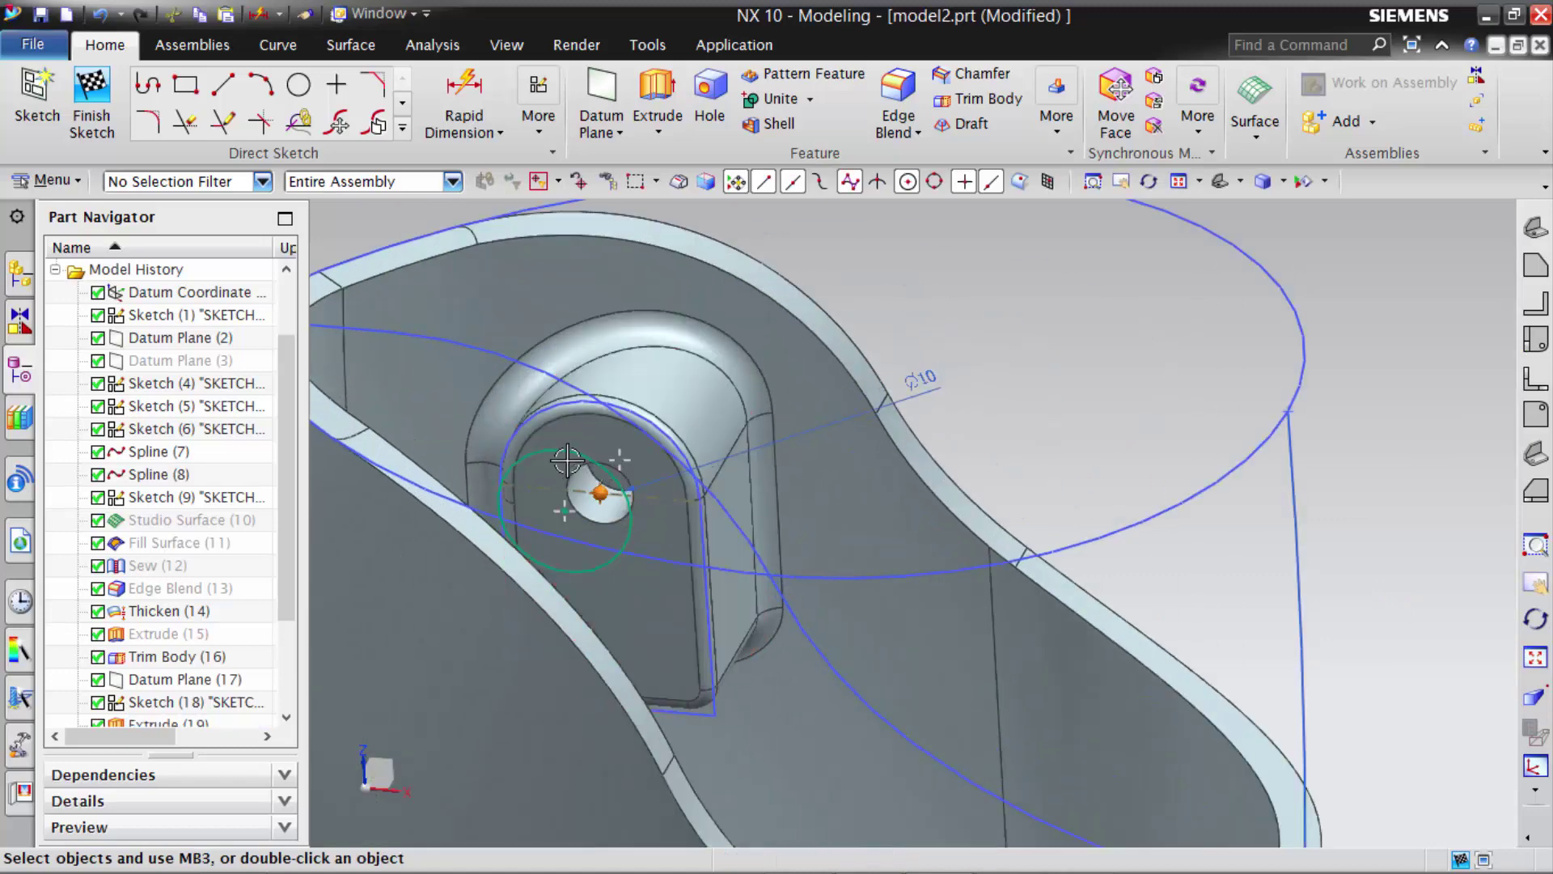
- Make the circle concentric with the boss hole and finish the sketch
click(597, 478)
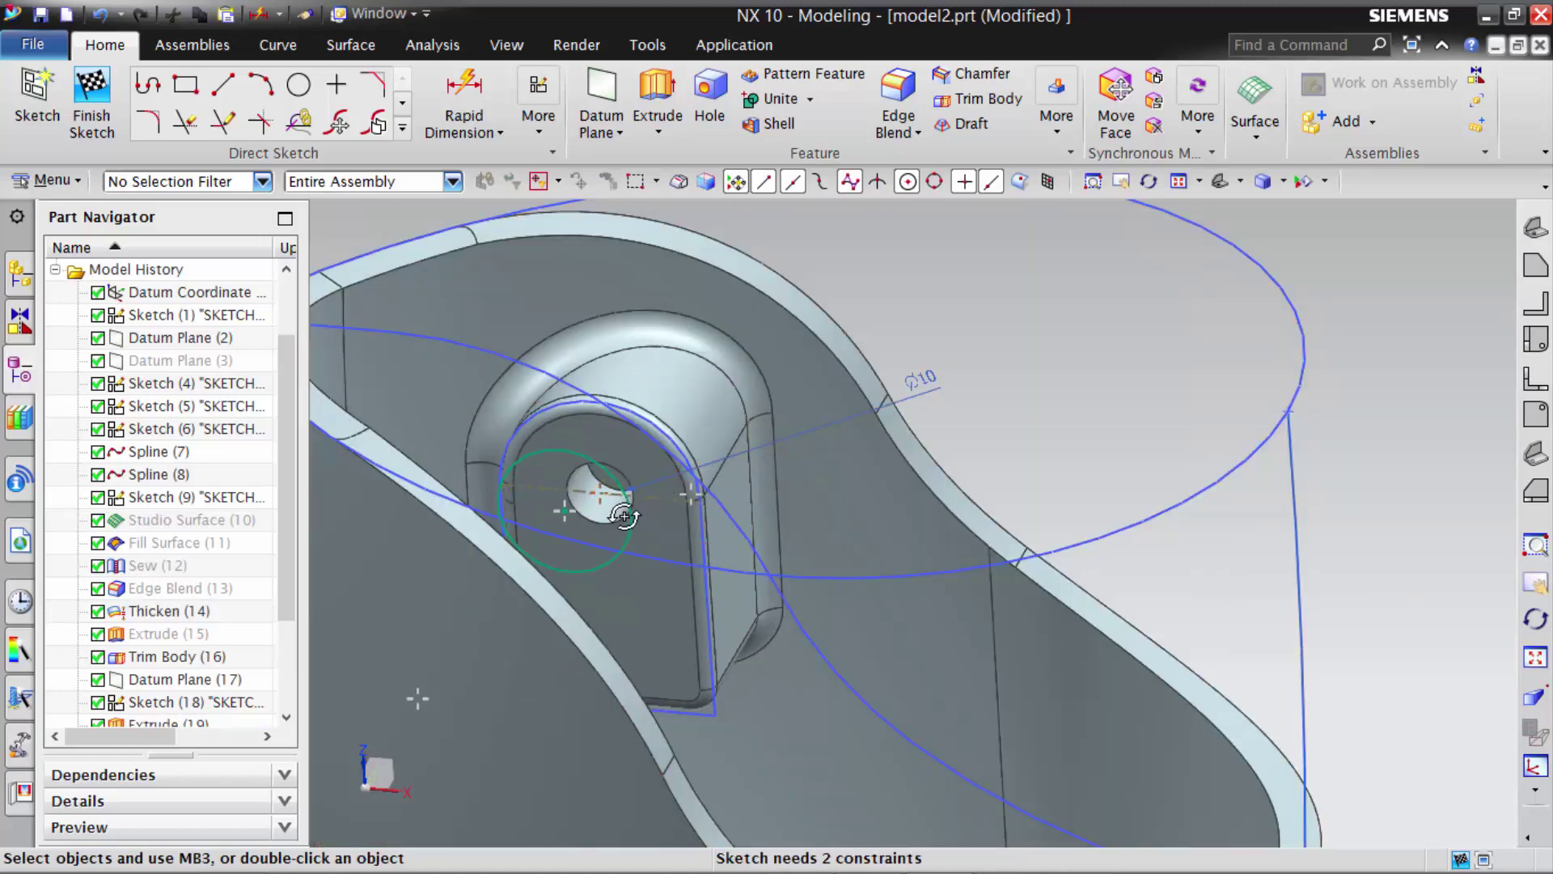
middle_drag(623, 516, 607, 539)
scroll(621, 434, up, 3)
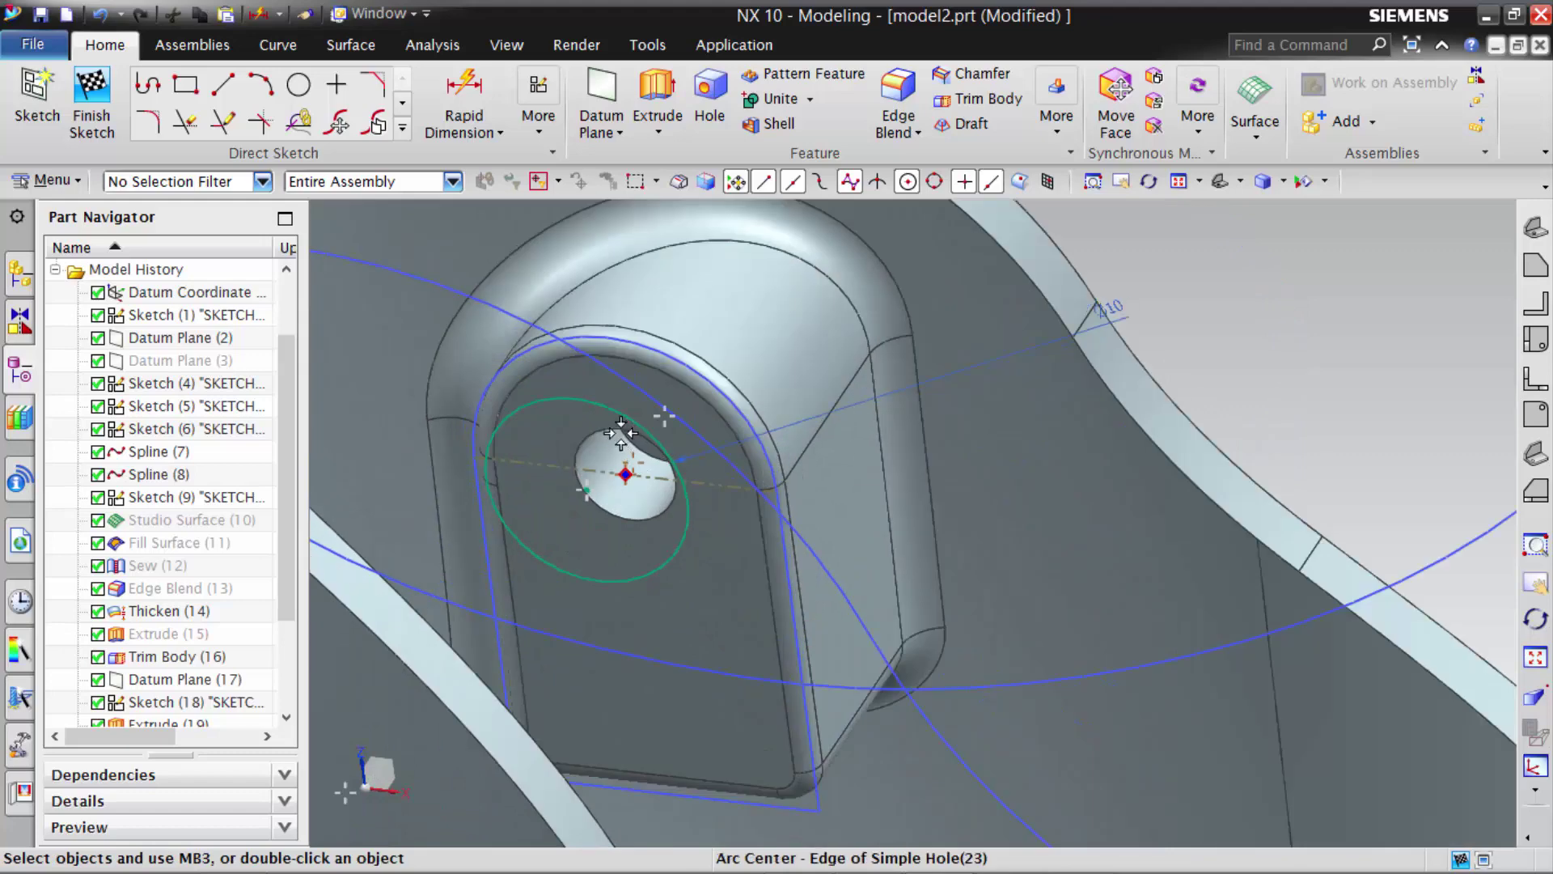
click(616, 396)
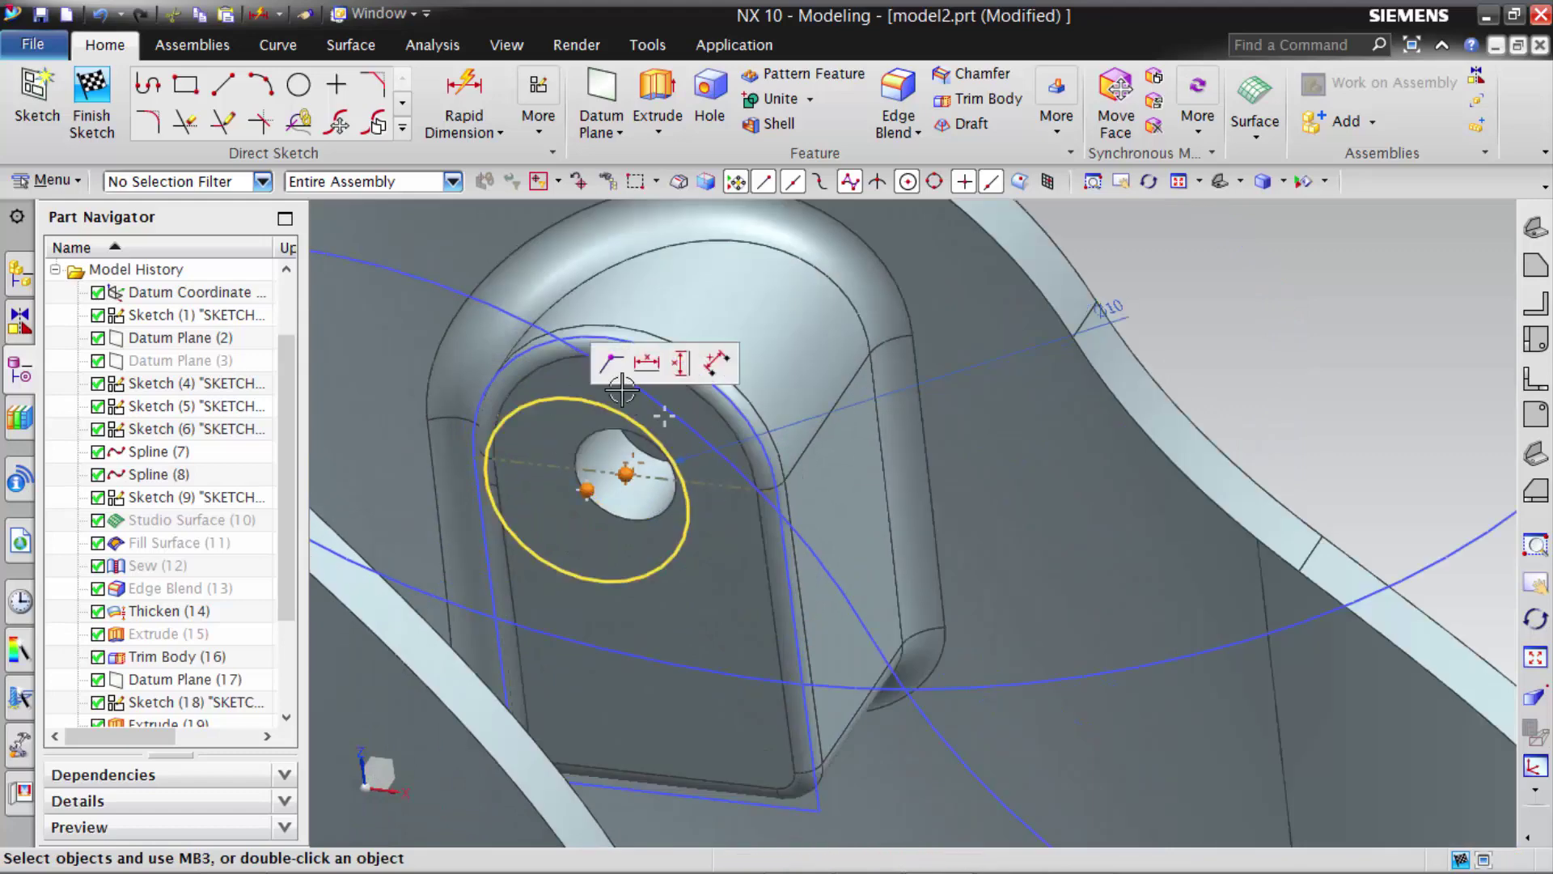
scroll(624, 364, down, 3)
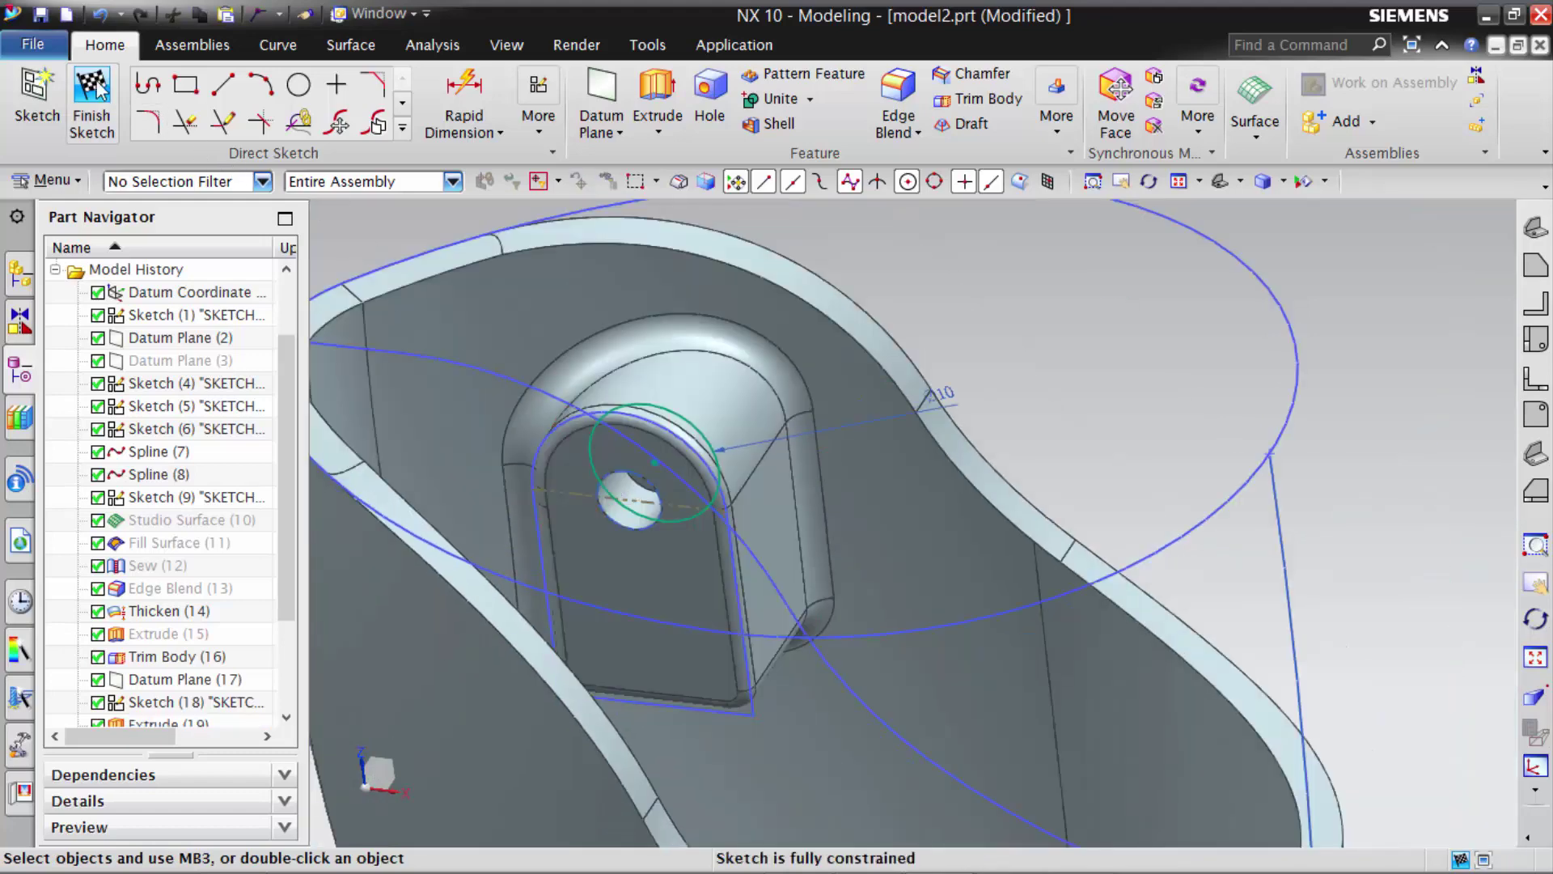
click(93, 102)
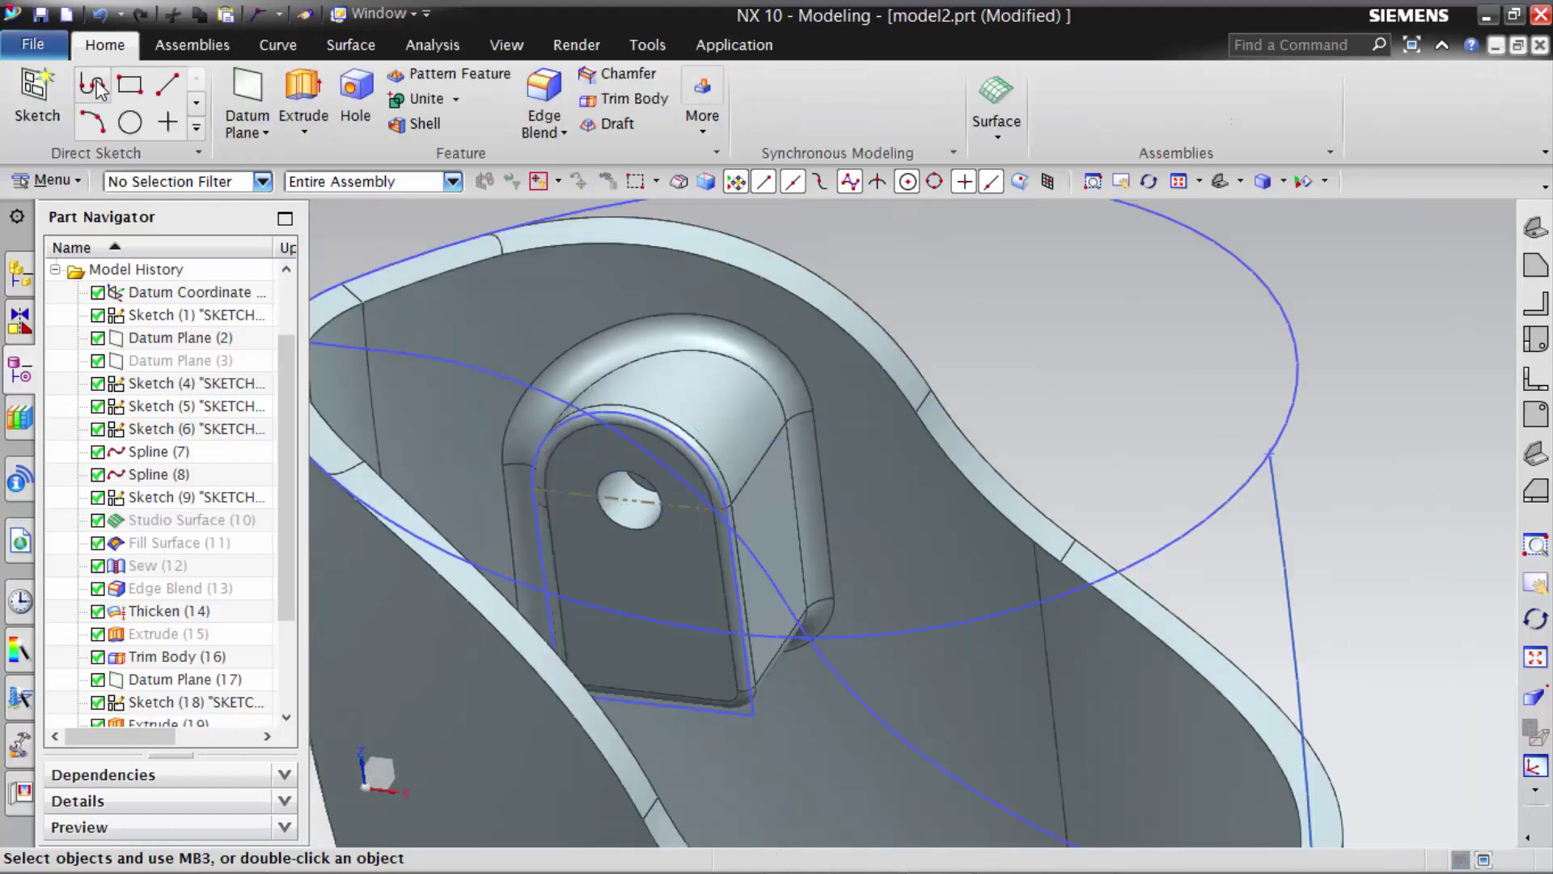
- Extrude the 10 mm circle 65 mm in reverse with Subtract to cut through the boss
click(310, 97)
mouse_move(695, 566)
middle_down()
mouse_move(722, 480)
mouse_move(695, 534)
middle_up()
scroll(202, 682, down, 3)
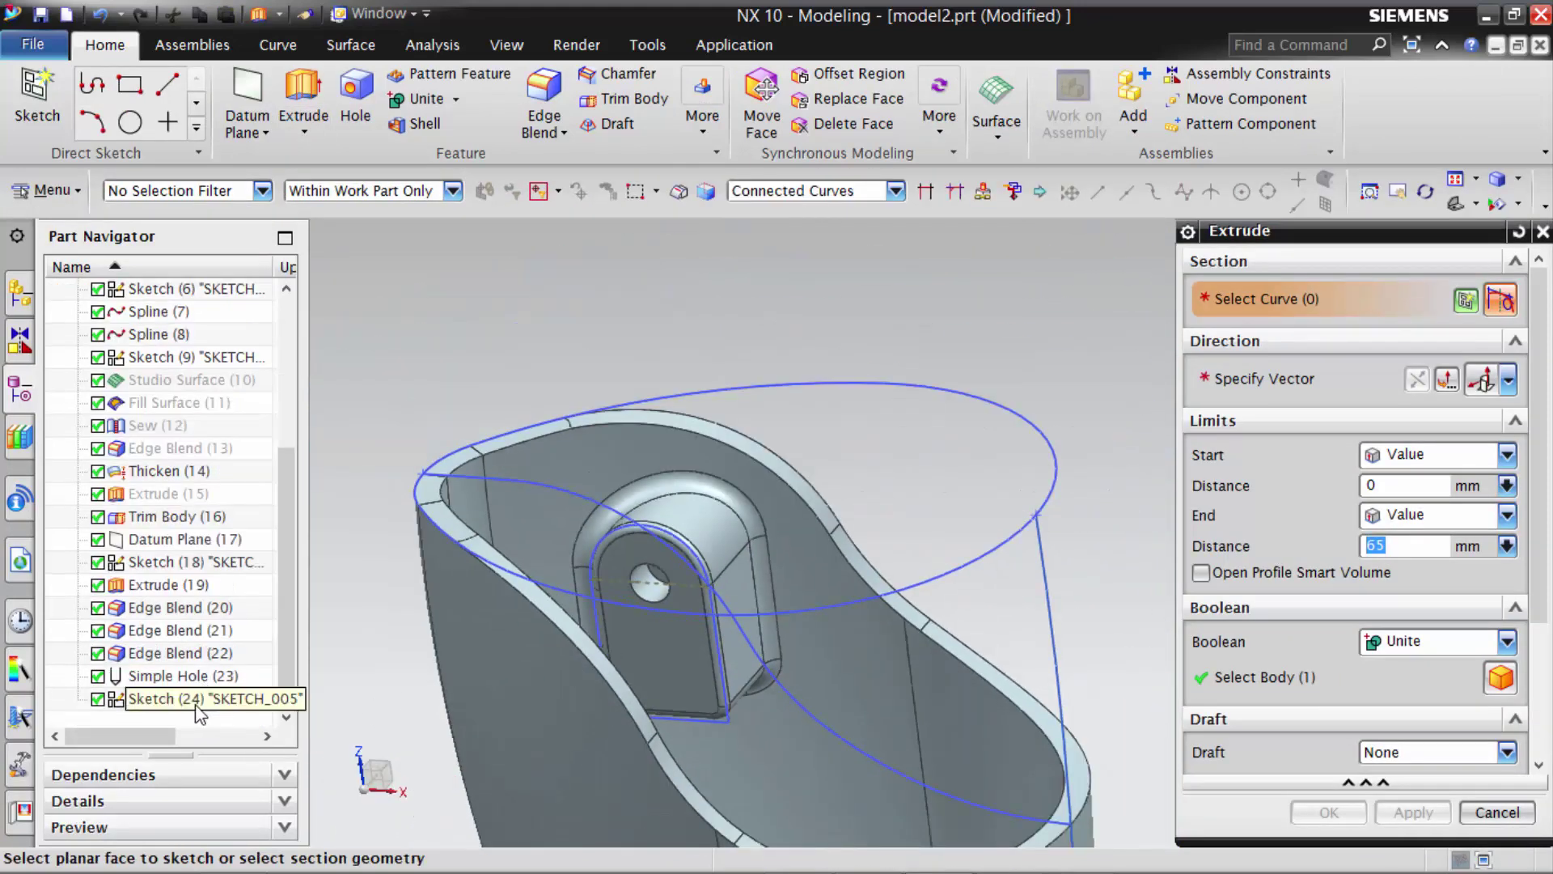
click(196, 701)
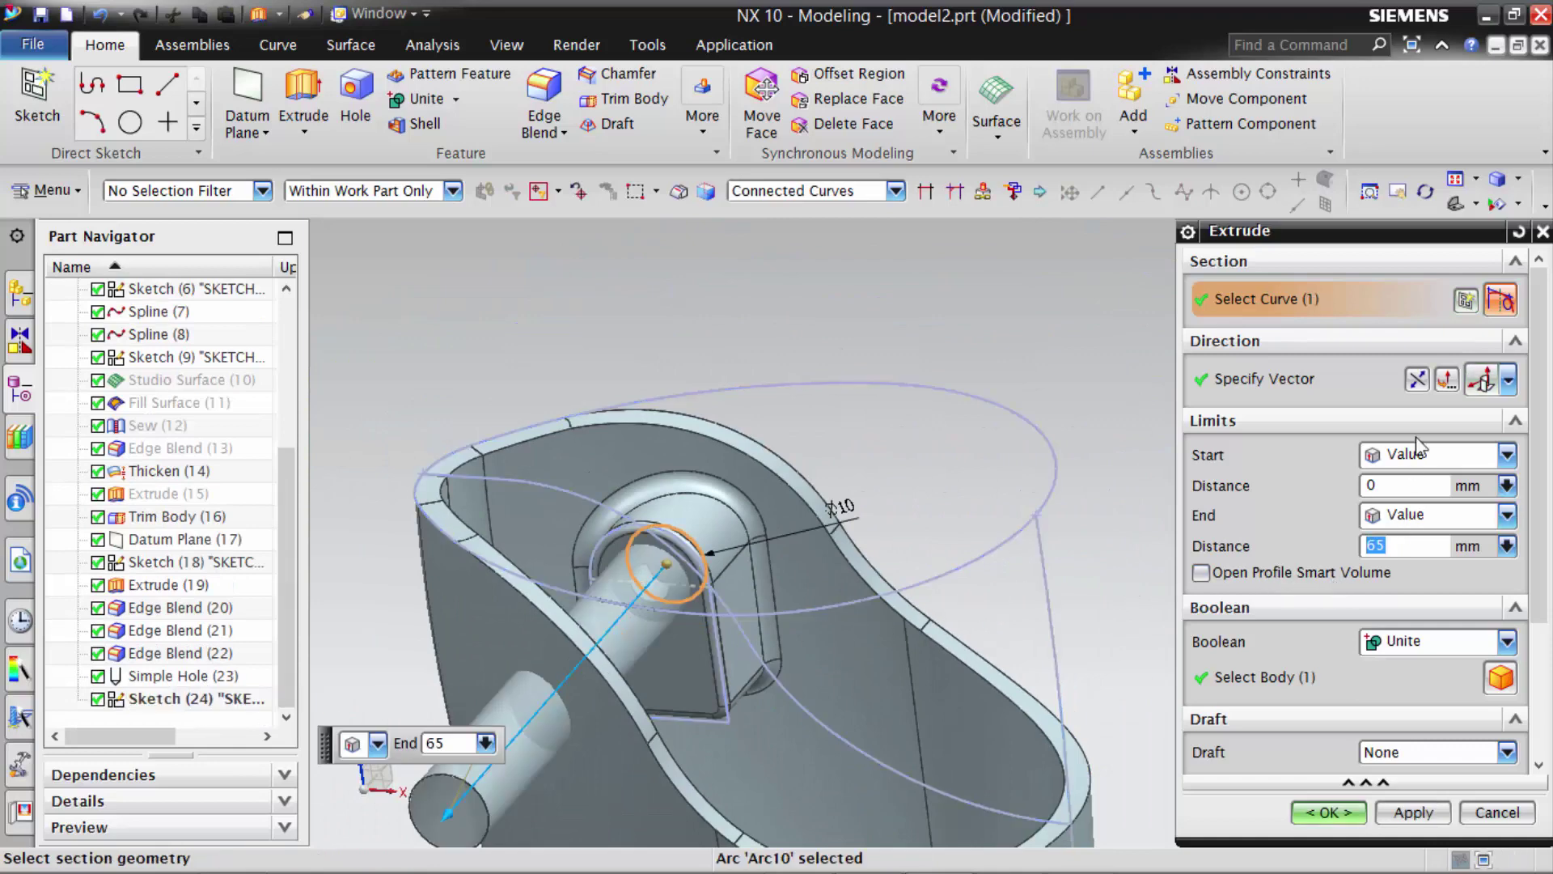
click(1417, 379)
click(1507, 641)
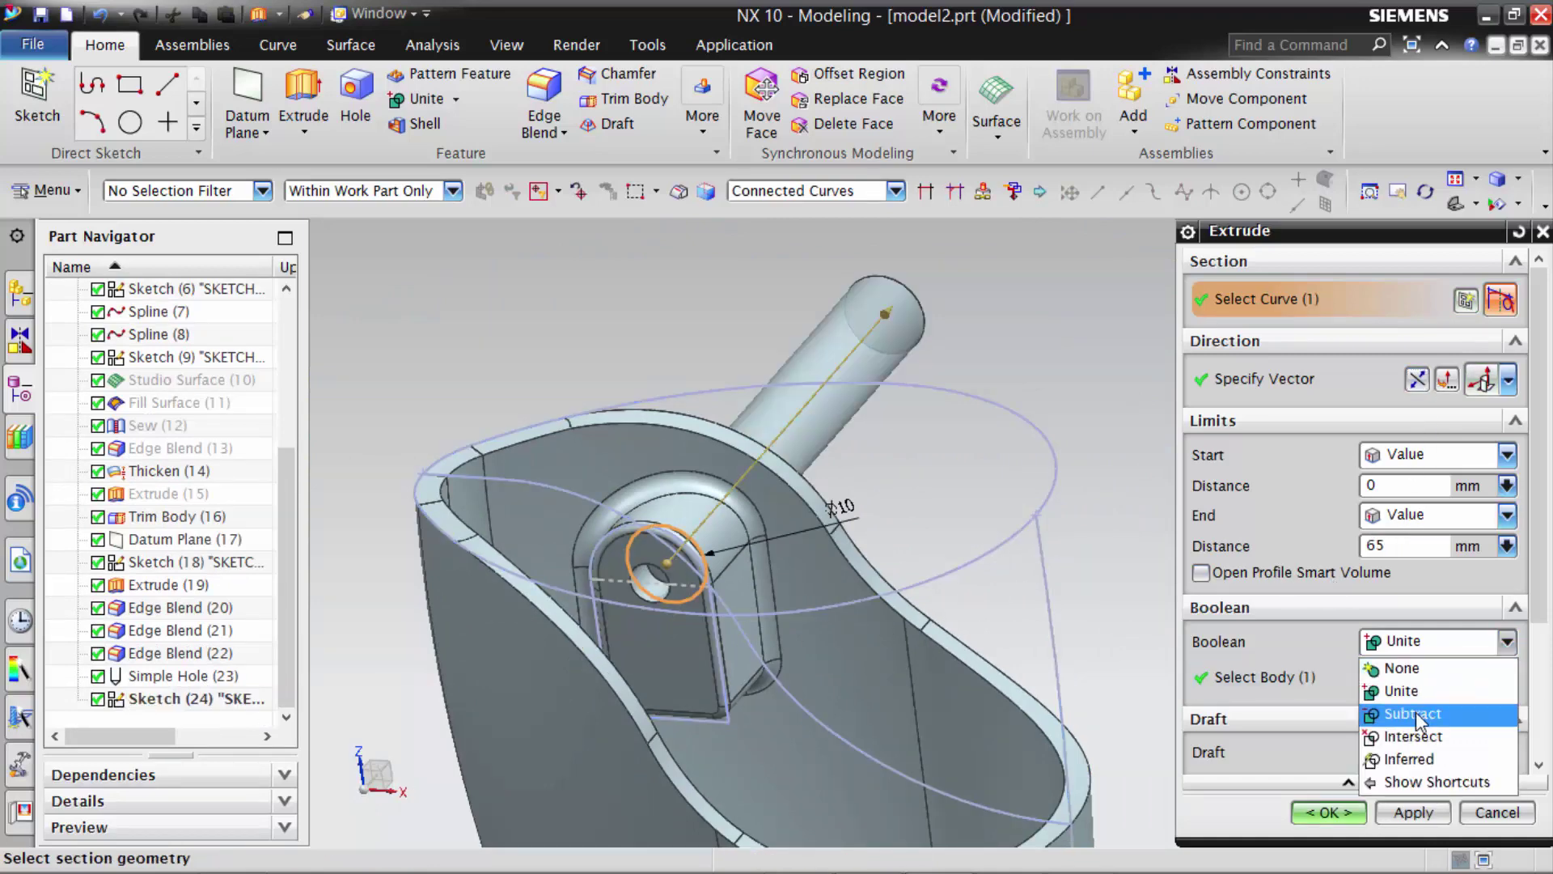
click(1417, 714)
click(1327, 812)
mouse_move(1068, 583)
middle_down()
mouse_move(1153, 500)
mouse_move(1125, 518)
mouse_move(1085, 509)
mouse_move(1104, 519)
mouse_move(766, 509)
mouse_move(908, 607)
mouse_move(913, 635)
middle_up()
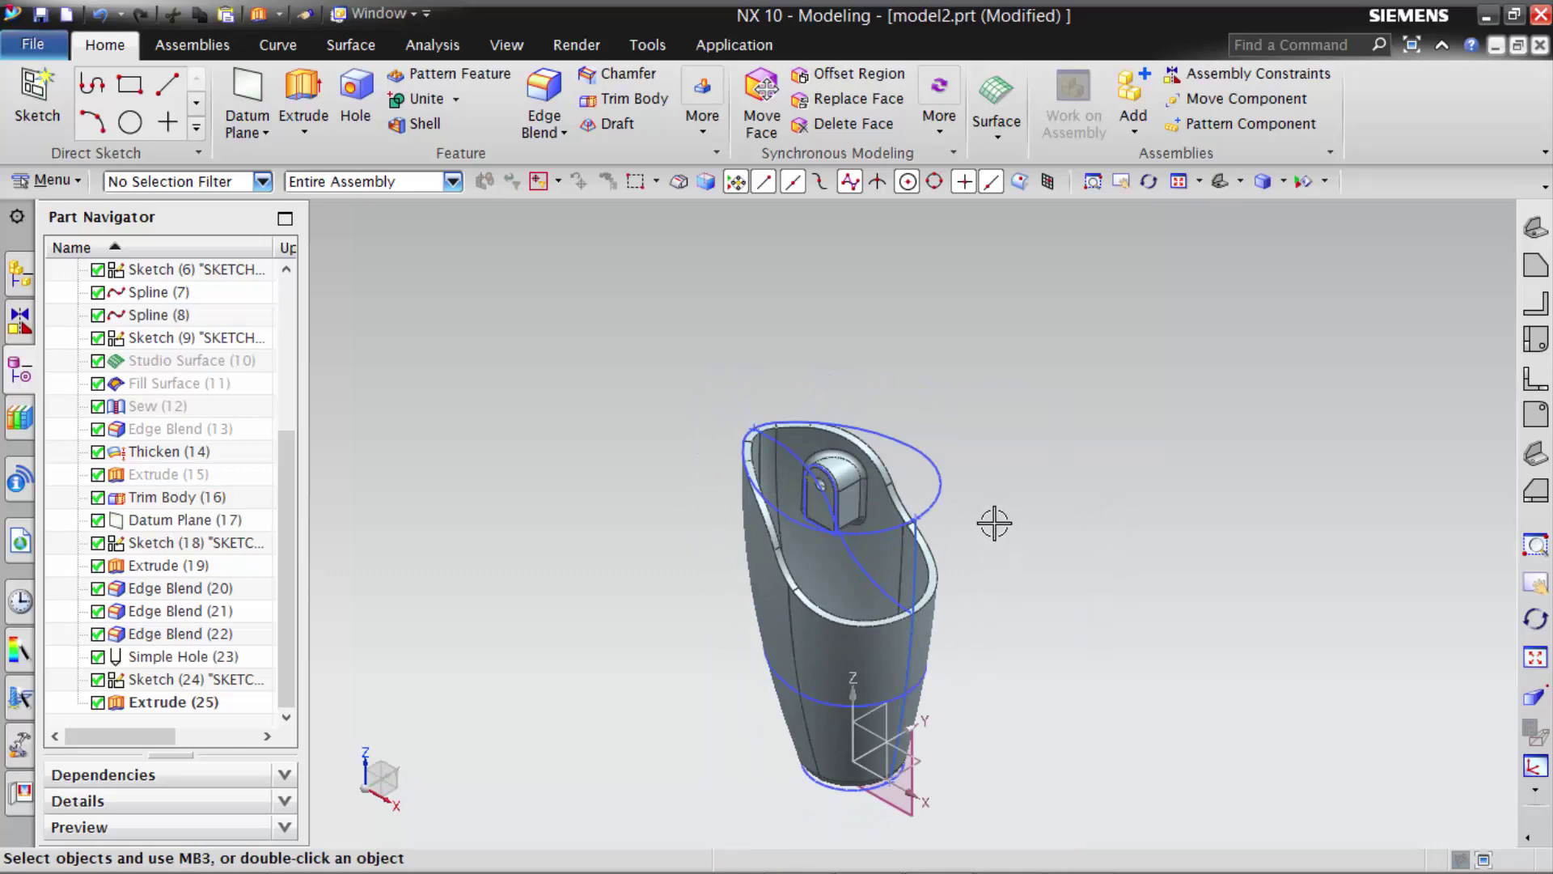
mouse_move(831, 421)
middle_down()
mouse_move(957, 575)
mouse_move(985, 745)
mouse_move(1009, 610)
mouse_move(963, 666)
mouse_move(995, 628)
mouse_move(1012, 644)
mouse_move(994, 696)
mouse_move(998, 648)
mouse_move(982, 635)
middle_up()
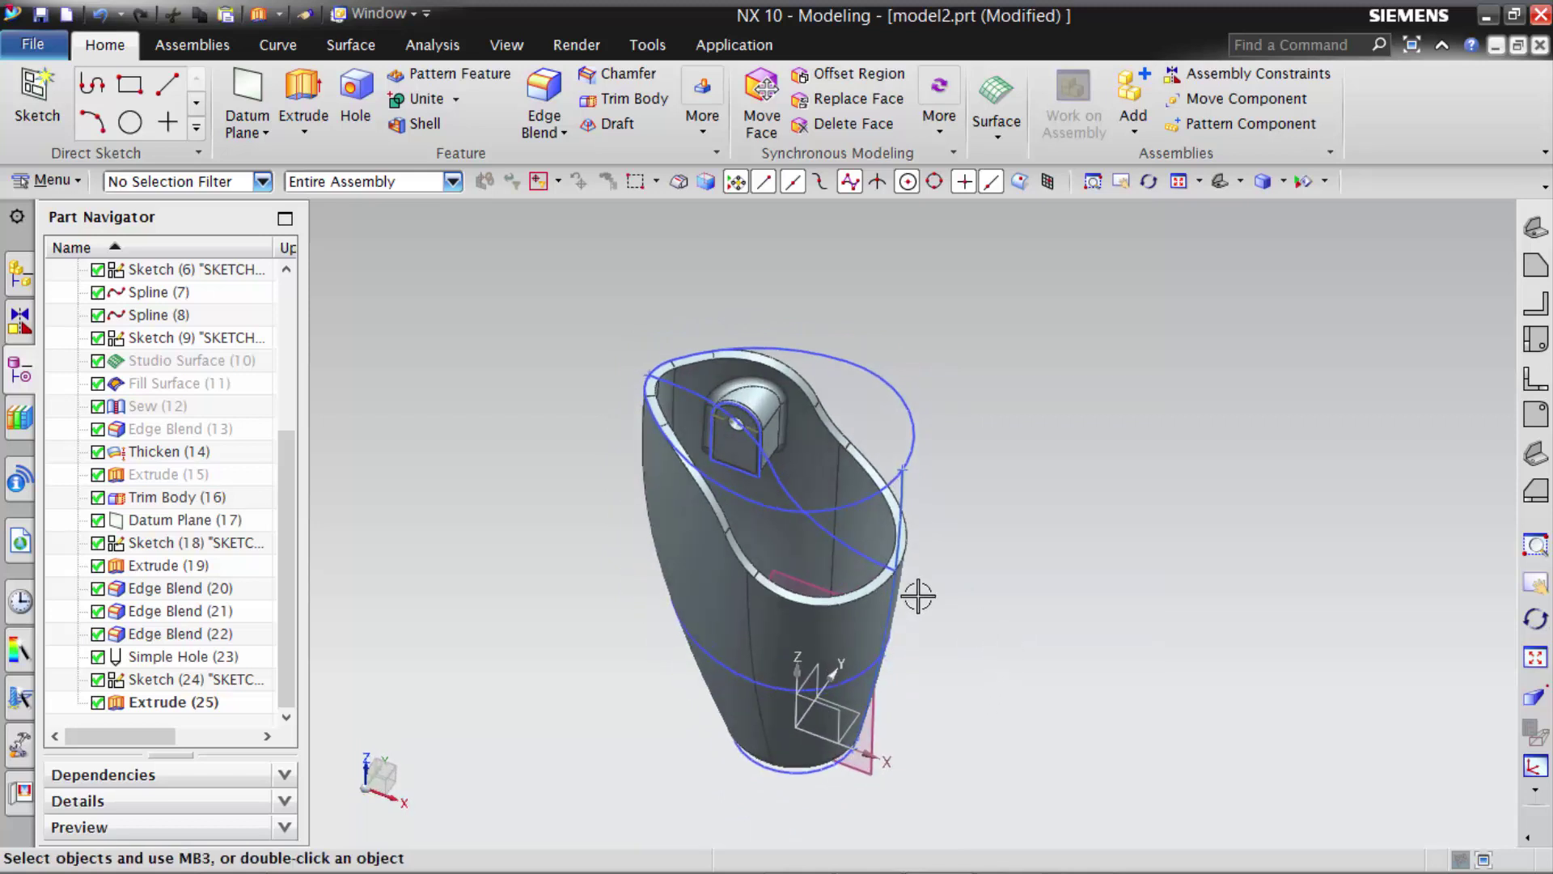
scroll(750, 399, up, 2)
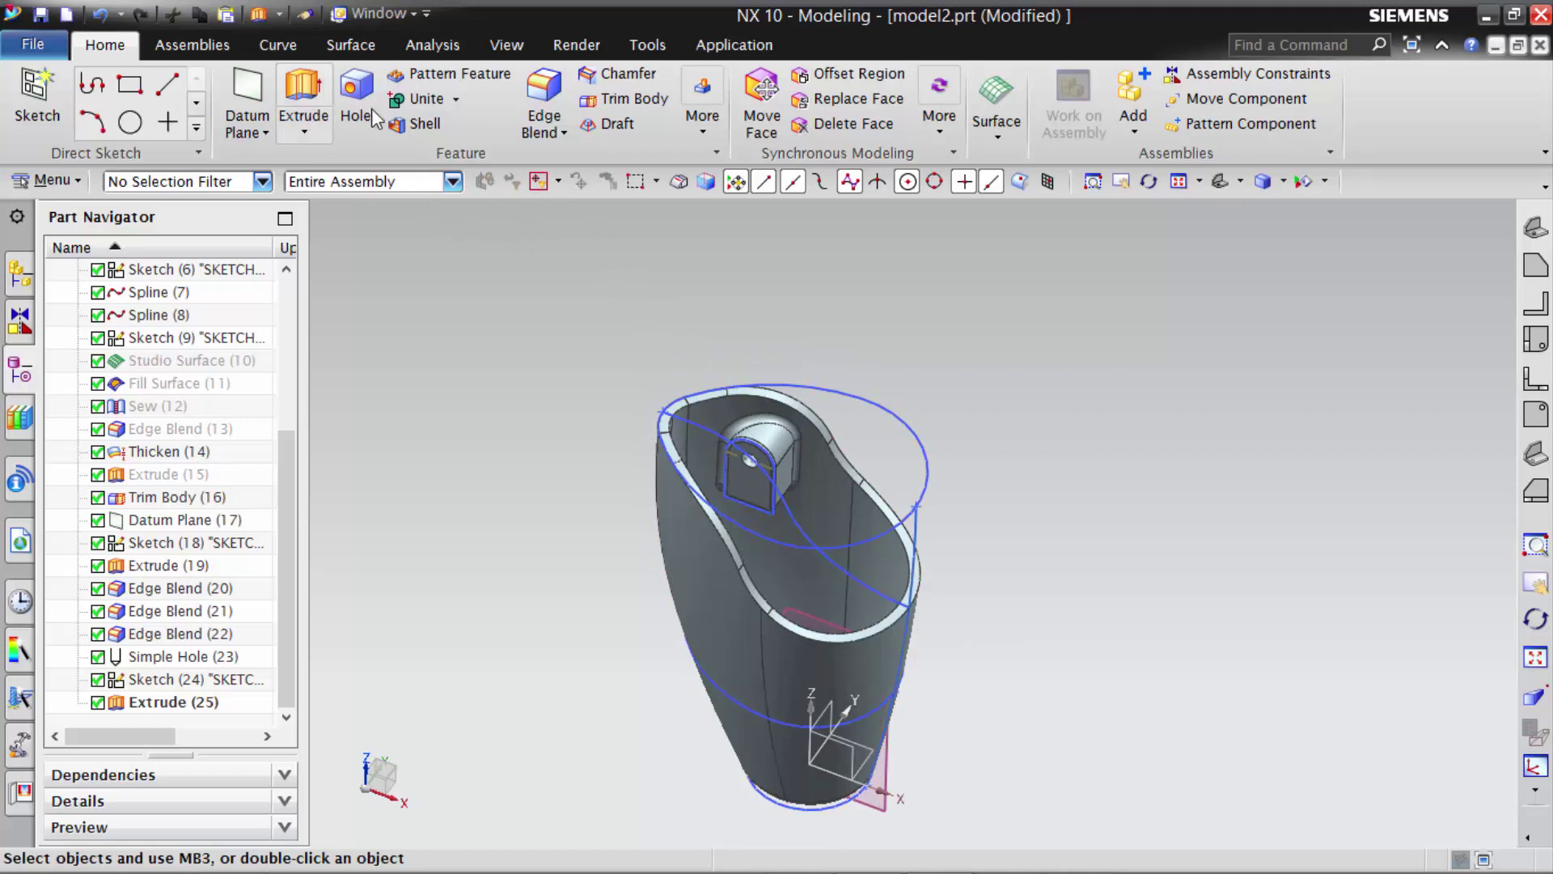
- Trim the cup shell in half with the datum XZ plane, keeping the reversed side
click(348, 50)
click(853, 132)
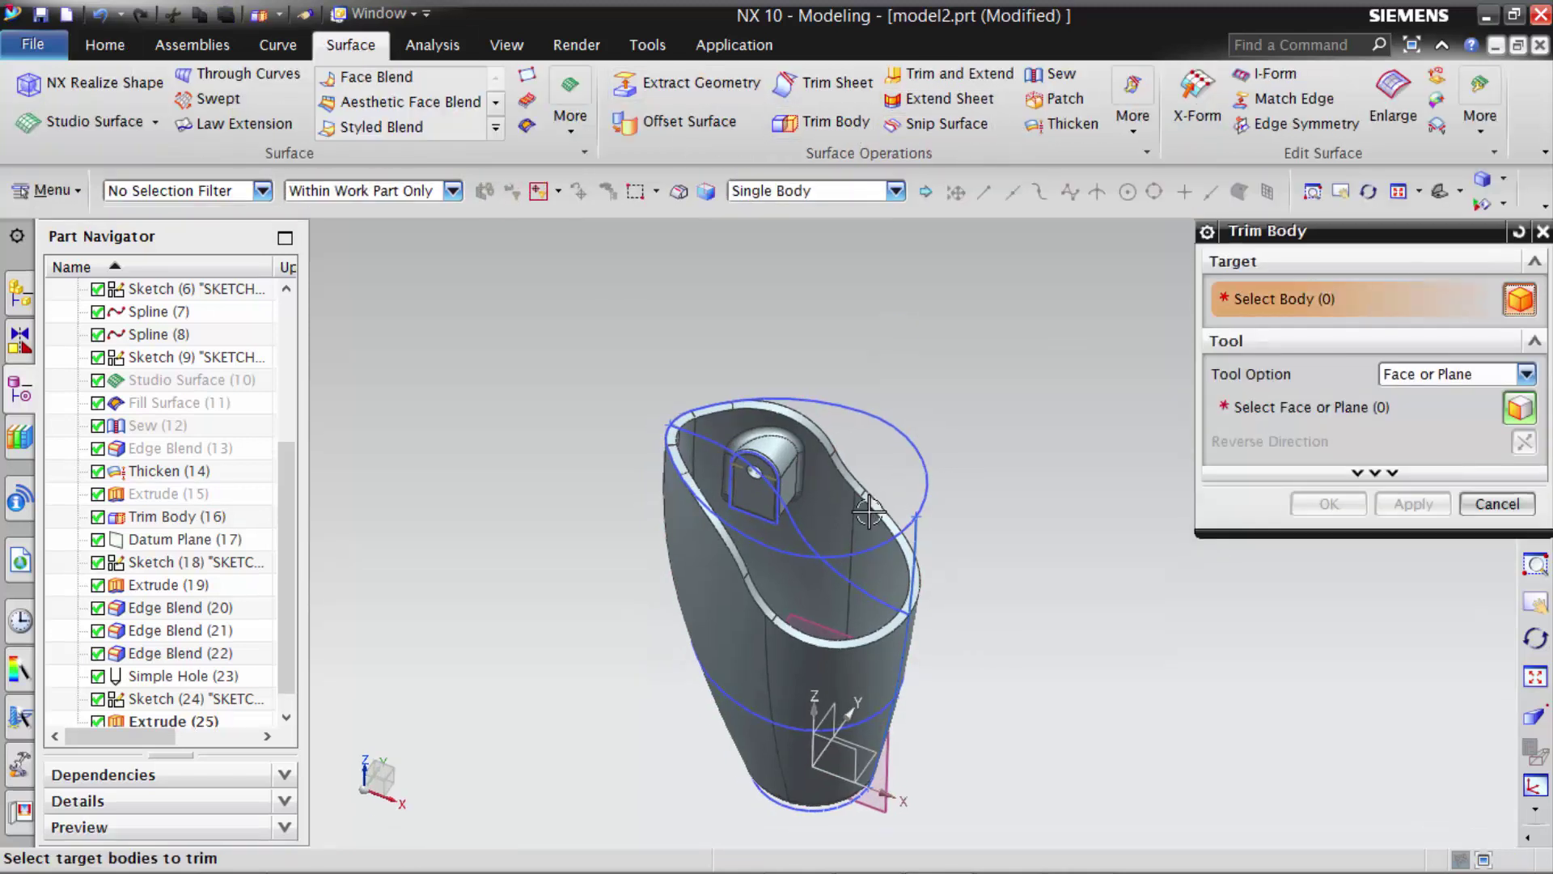
click(796, 517)
click(1296, 406)
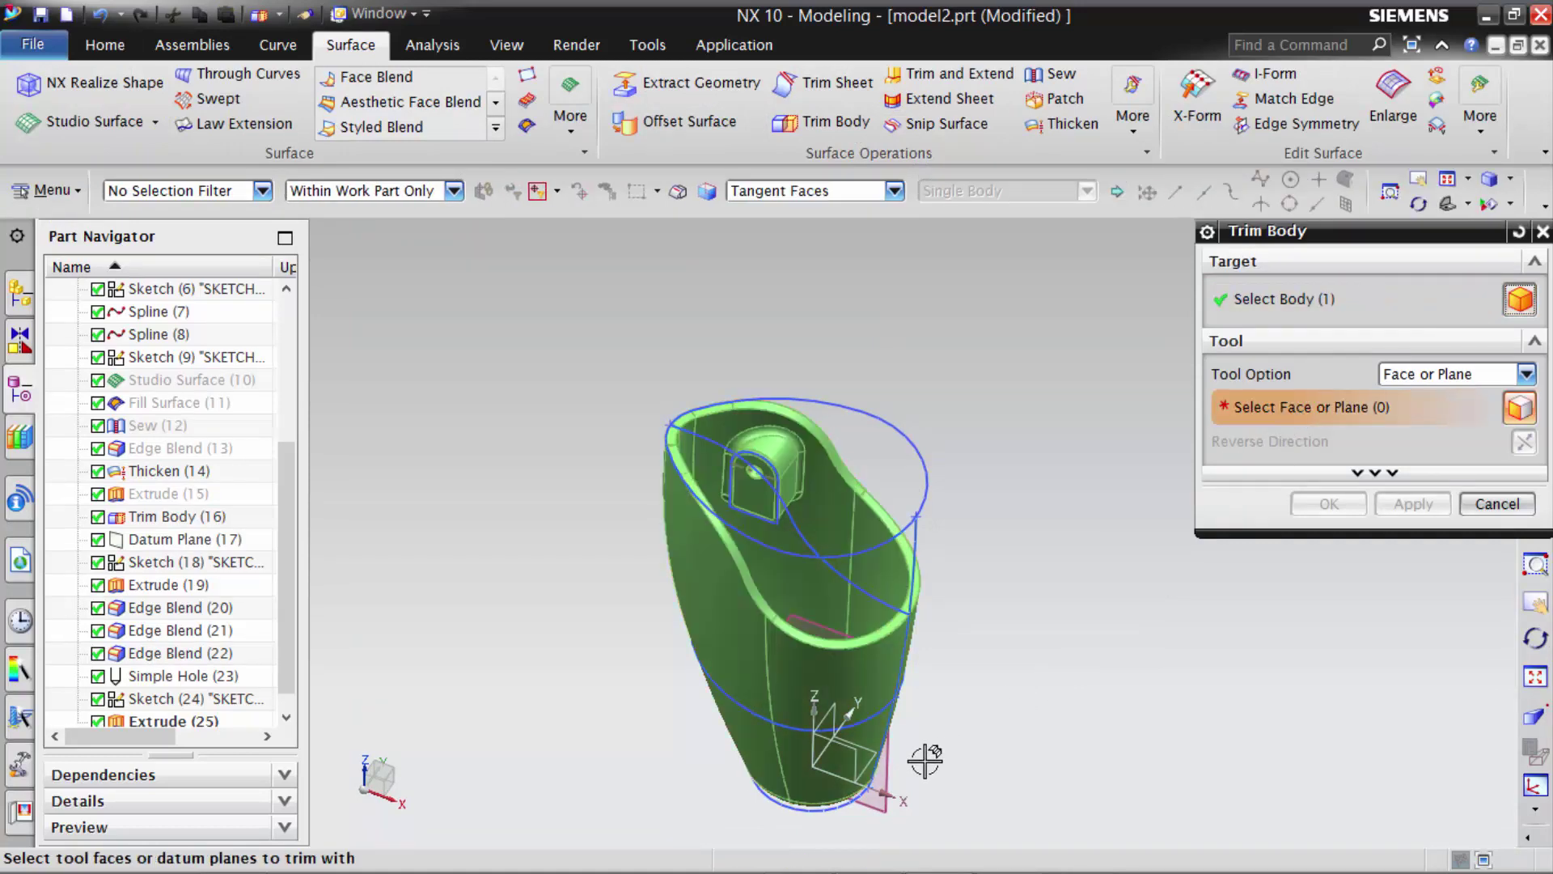
click(850, 754)
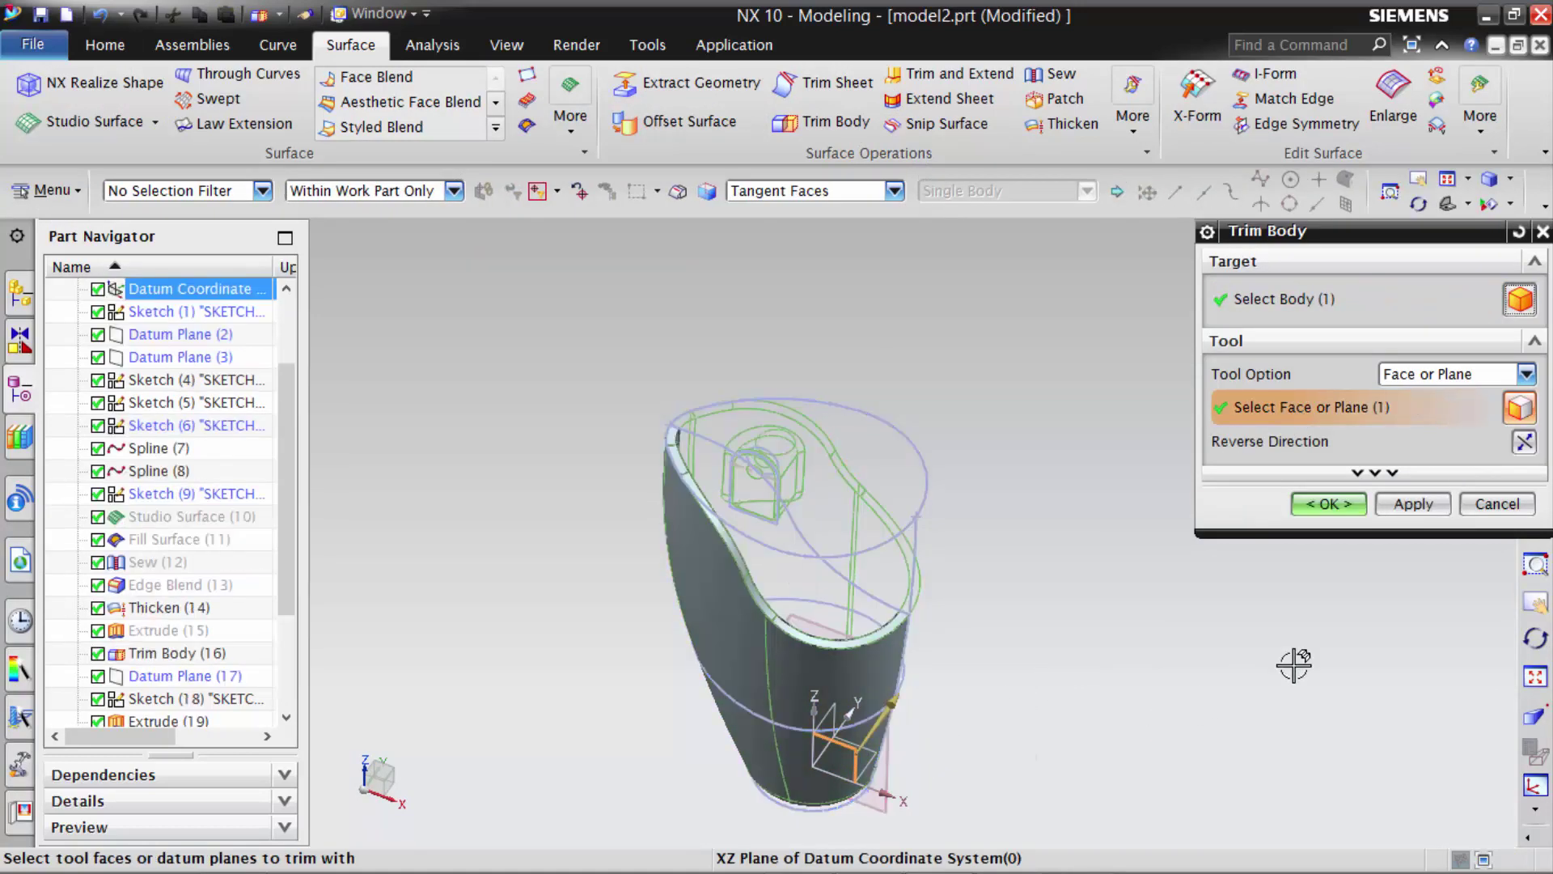
click(1523, 443)
click(1327, 503)
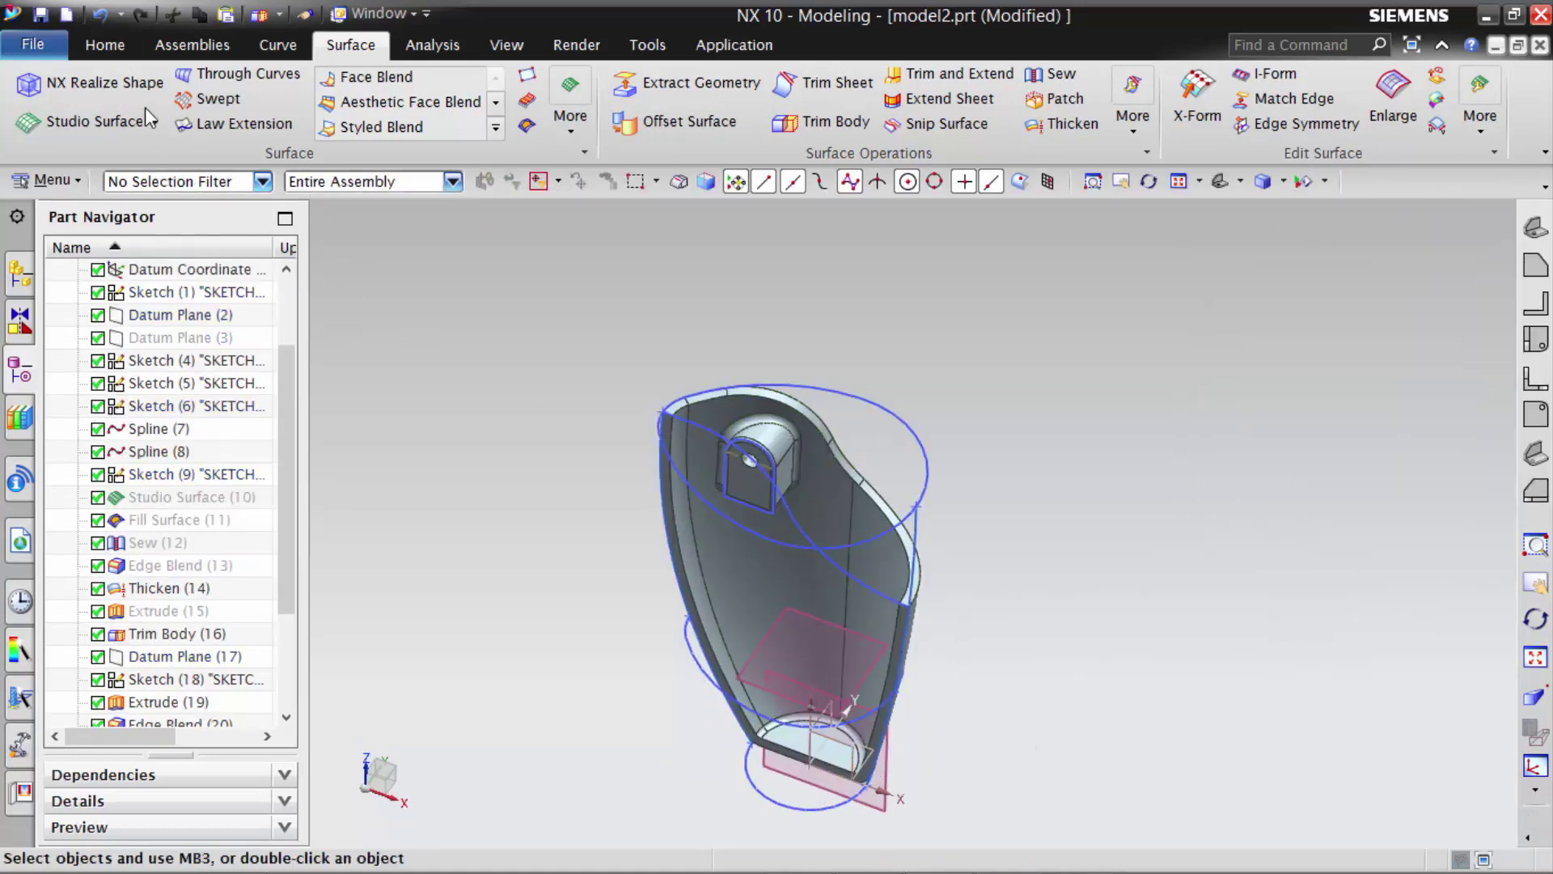
click(105, 45)
- Create a new sketch on the XZ datum plane
click(58, 108)
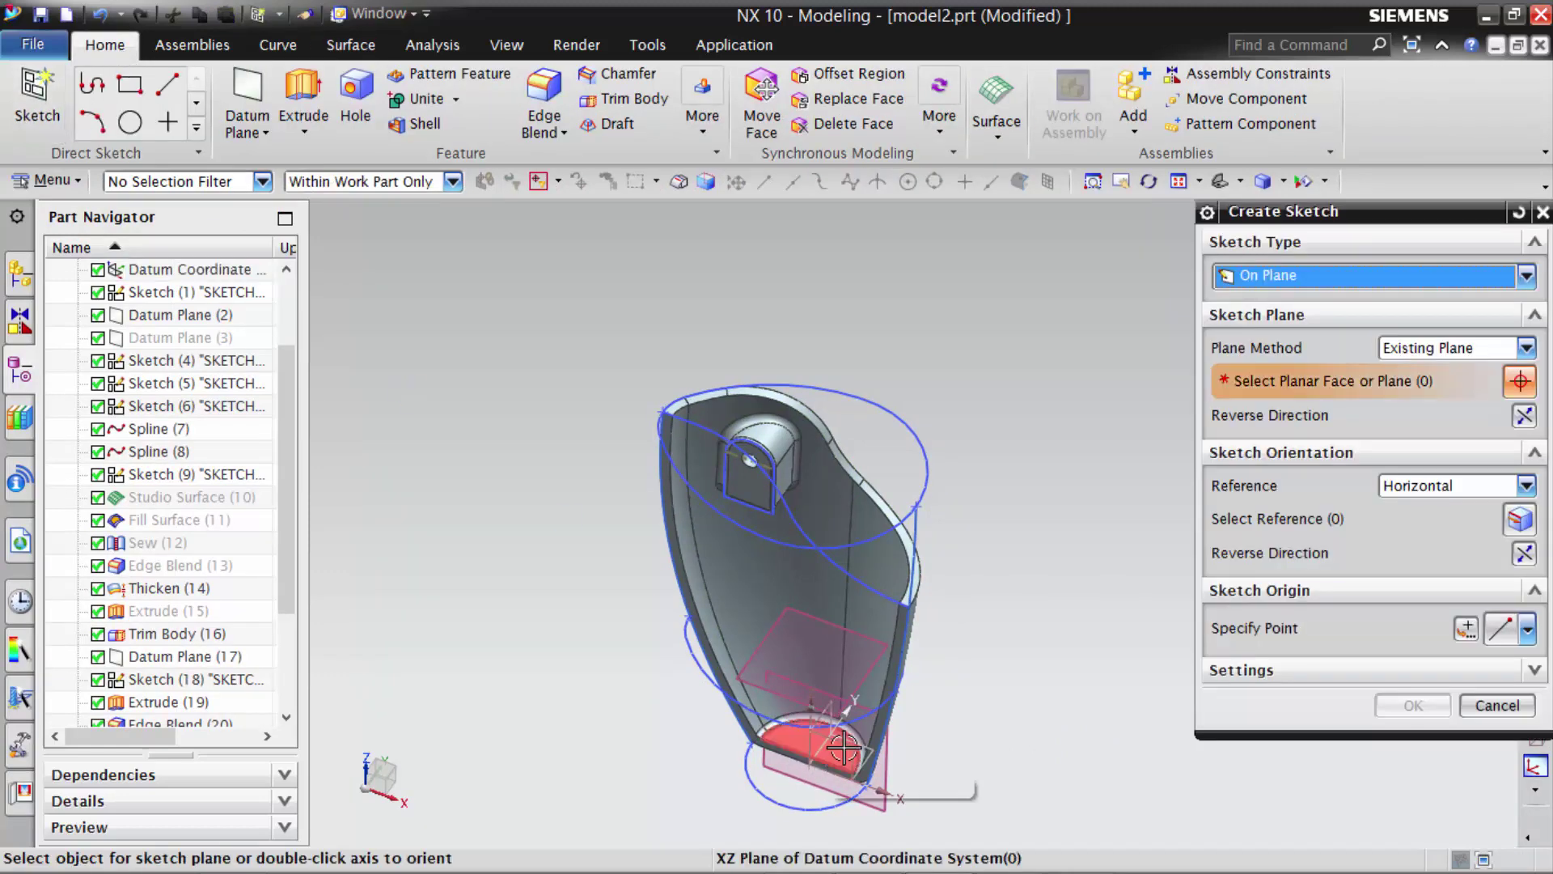
mouse_move(843, 748)
middle_down()
mouse_move(854, 722)
mouse_move(813, 732)
middle_up()
click(809, 805)
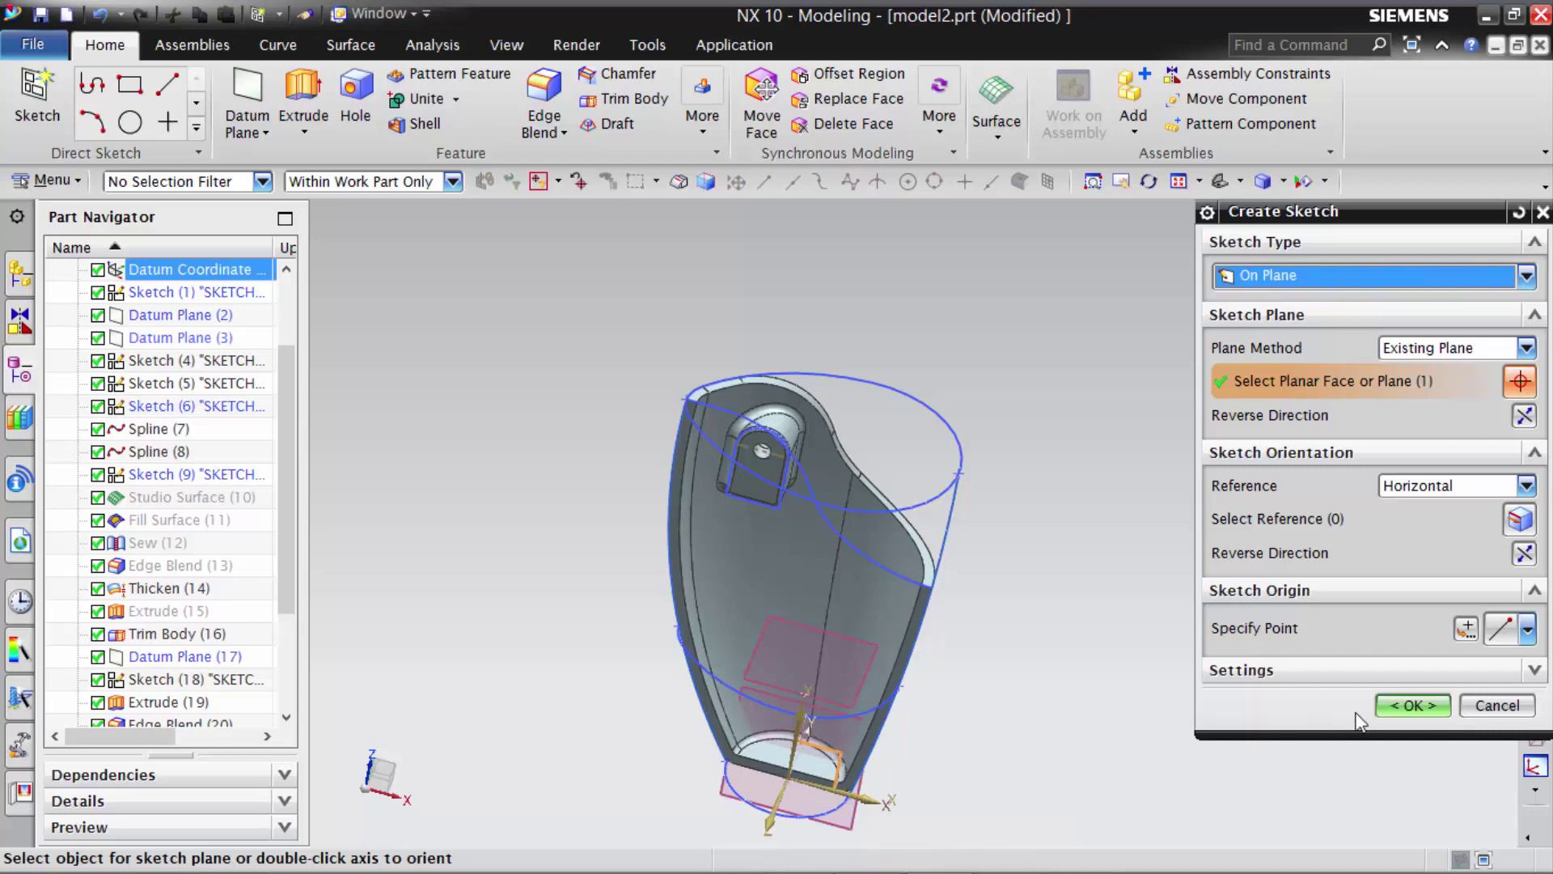
click(1409, 705)
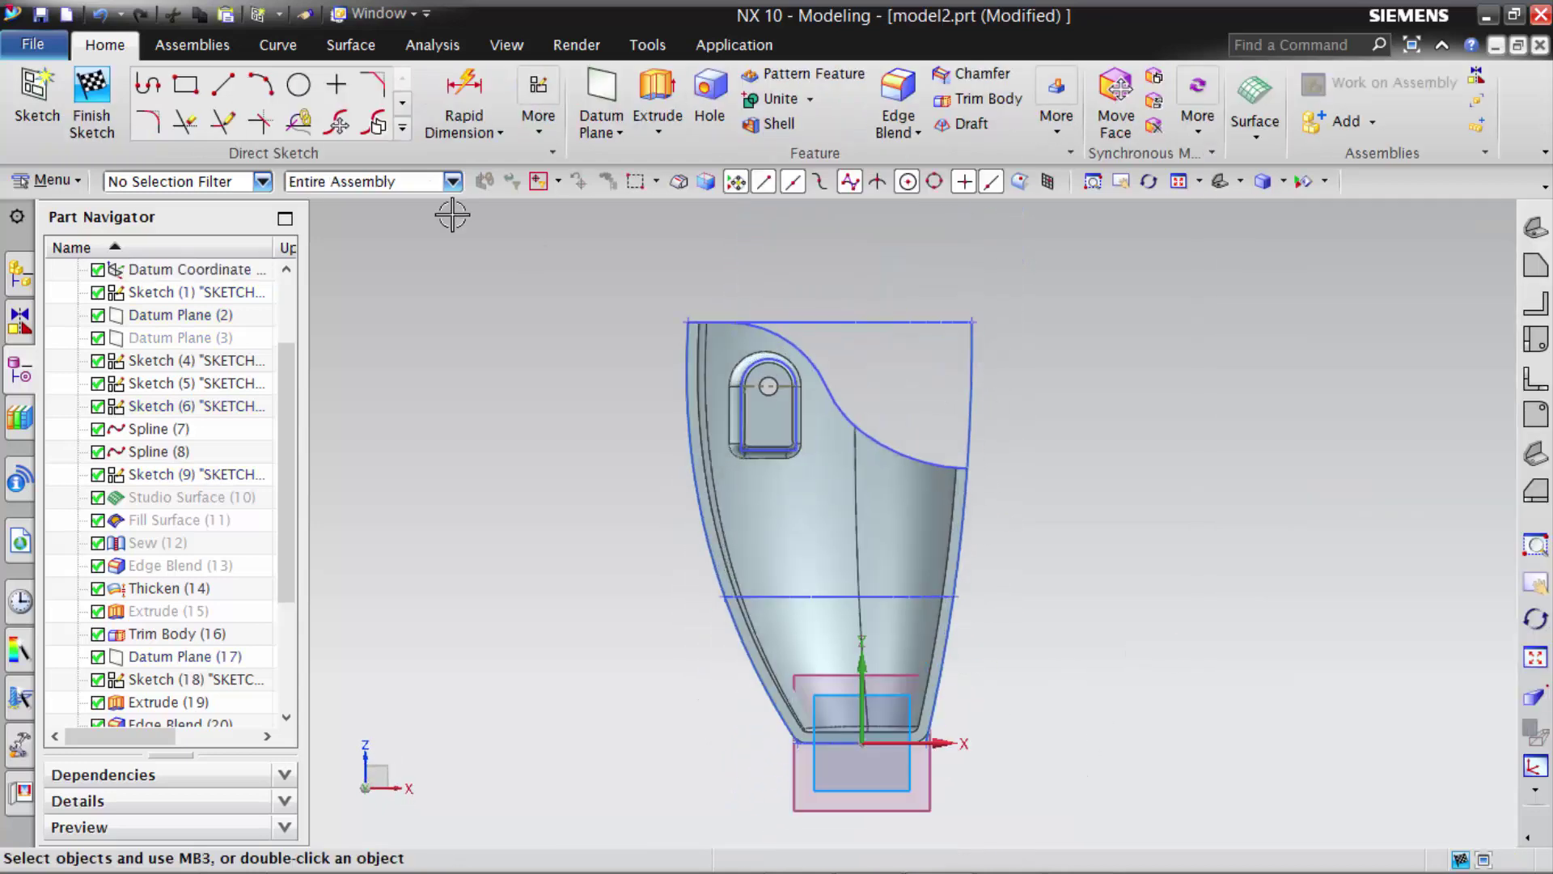
scroll(971, 639, up, 2)
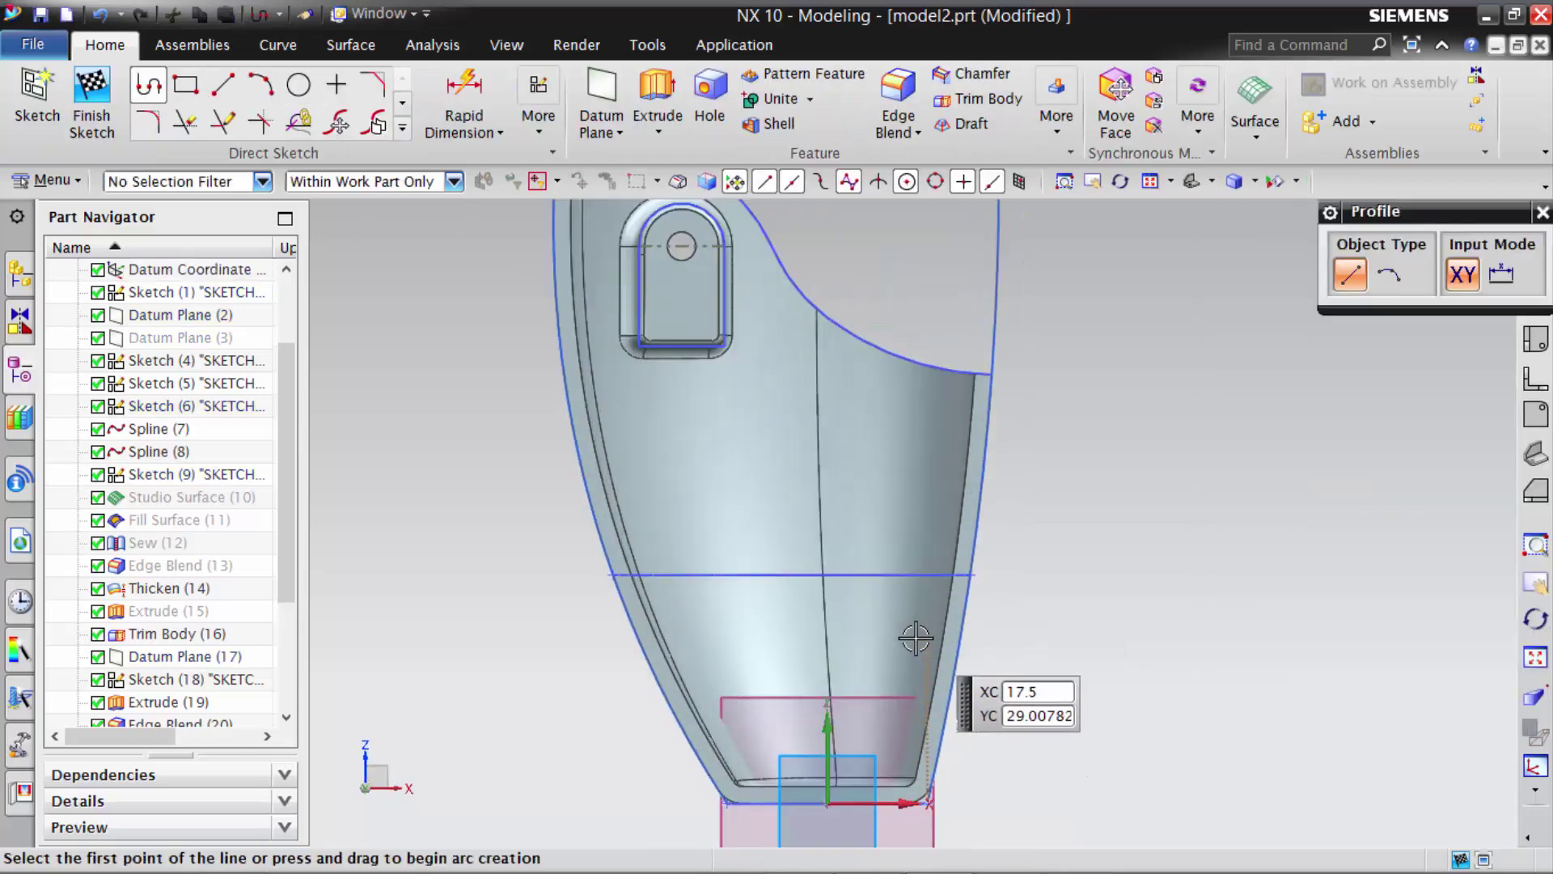
- Draw a closed three-line triangle over the lower cup wall with Profile
click(708, 524)
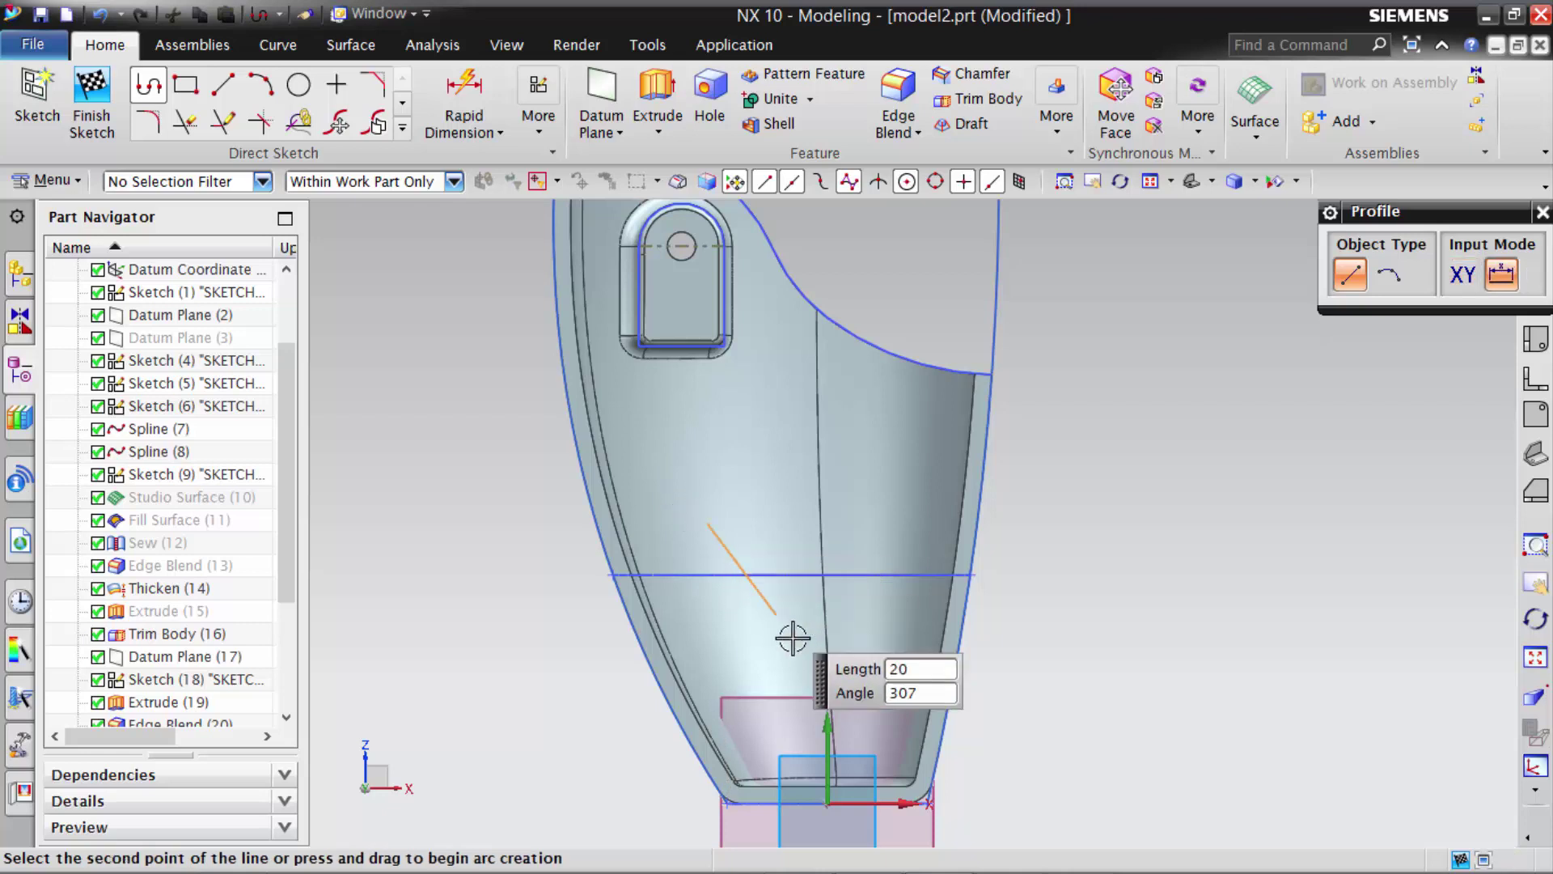
click(796, 641)
click(927, 500)
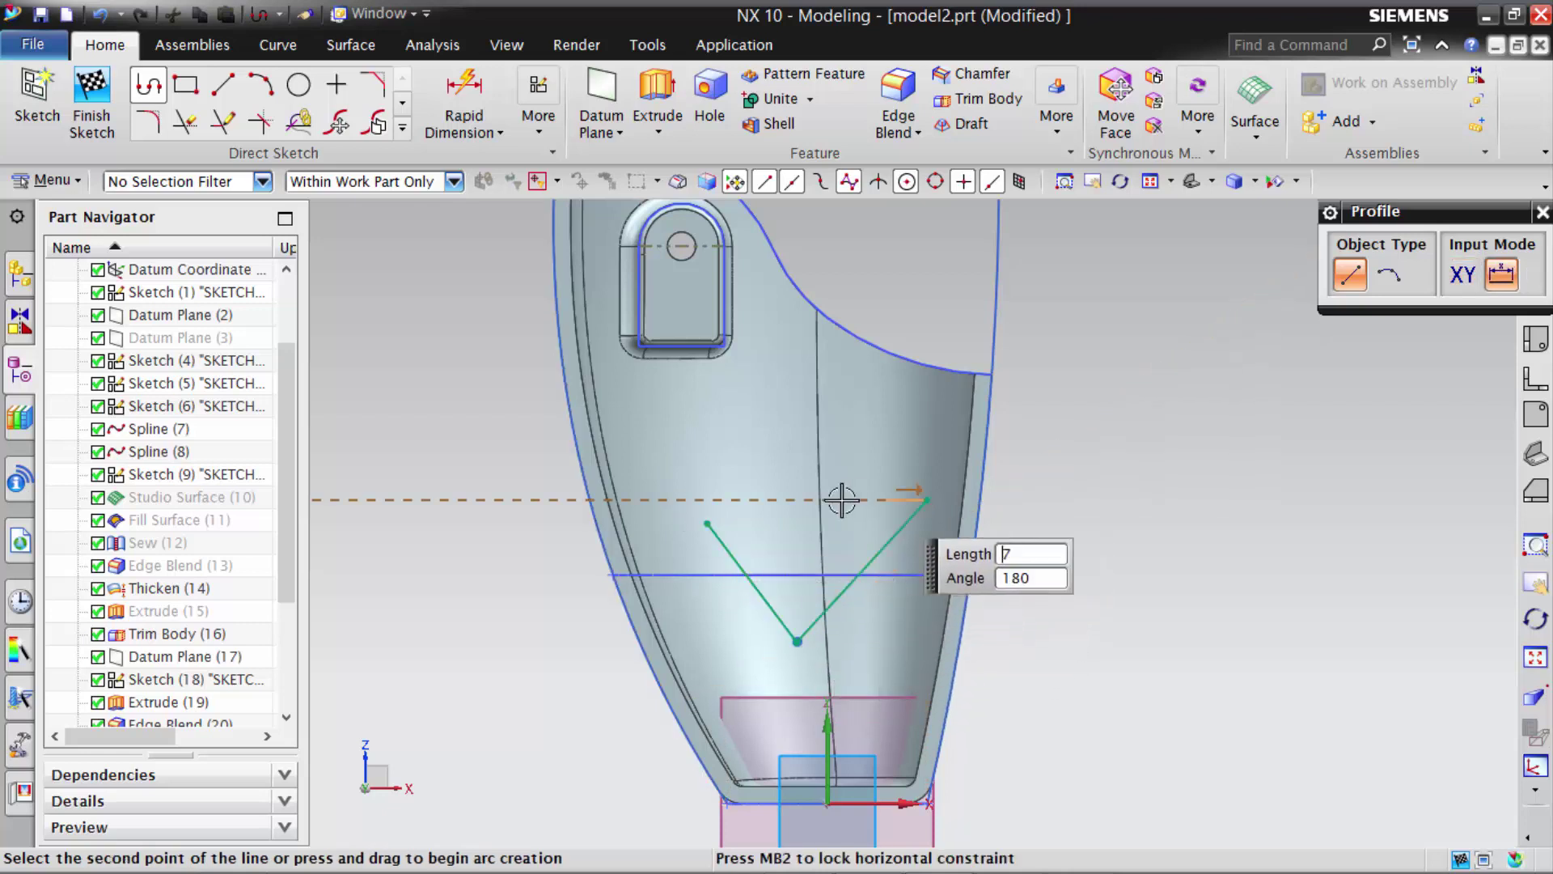
click(709, 524)
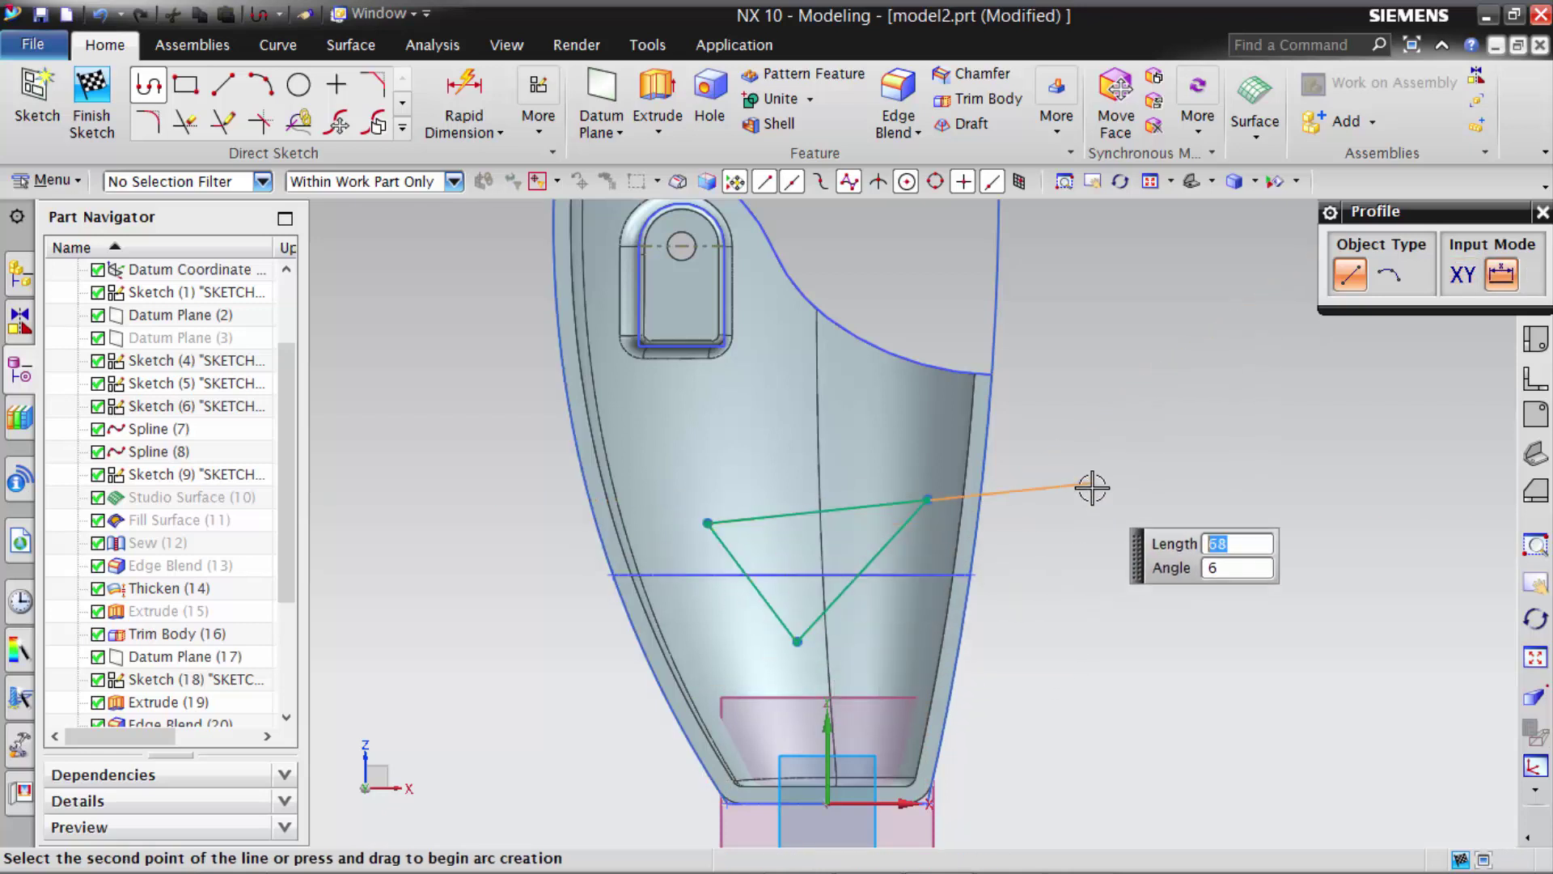
key(Escape)
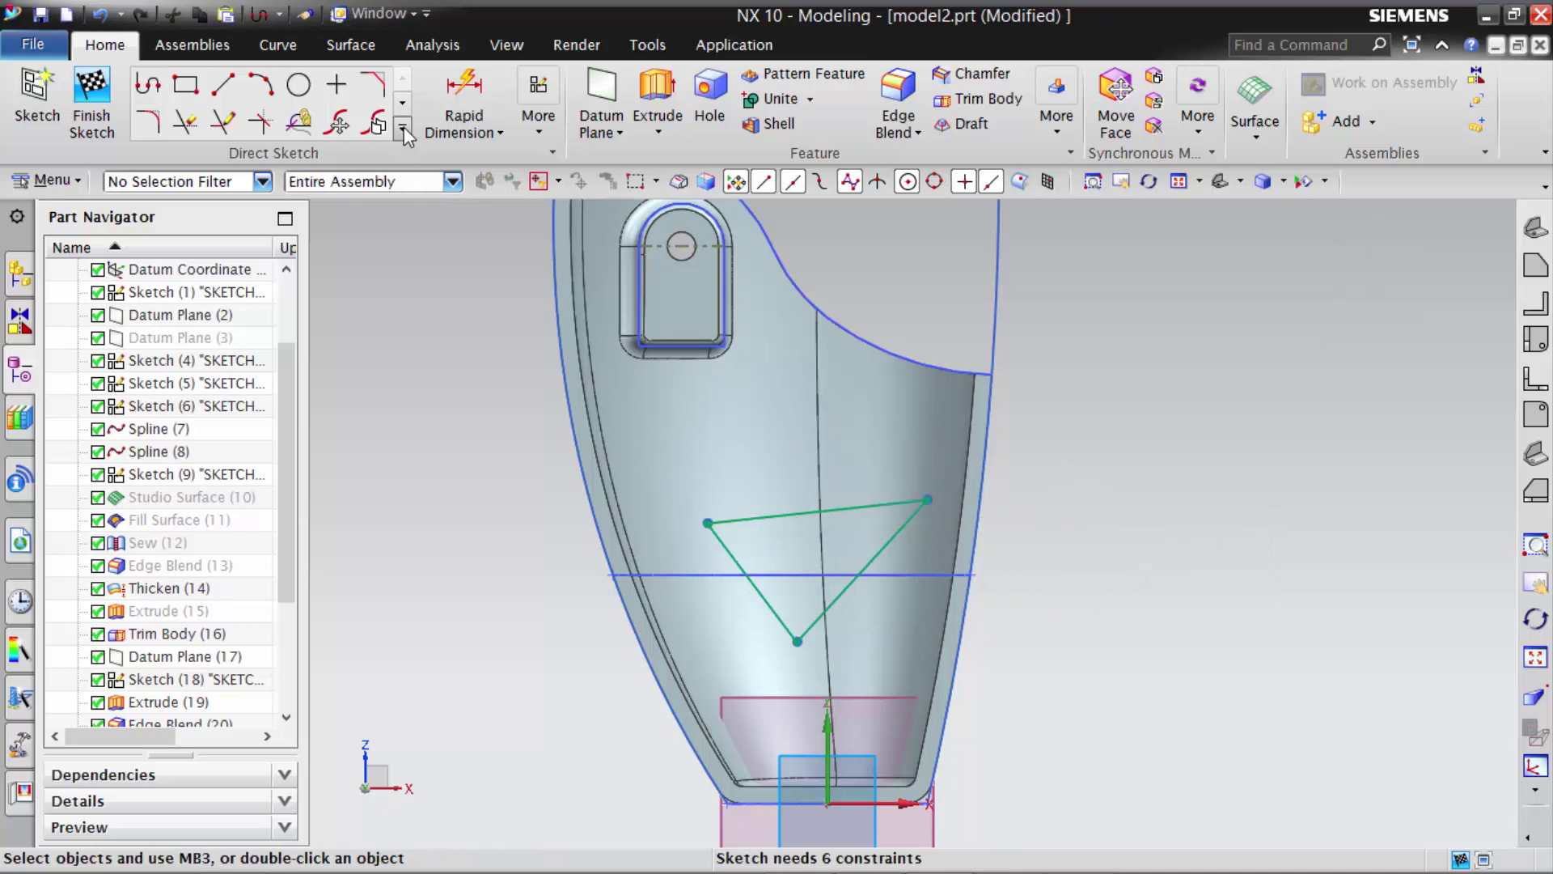
click(402, 129)
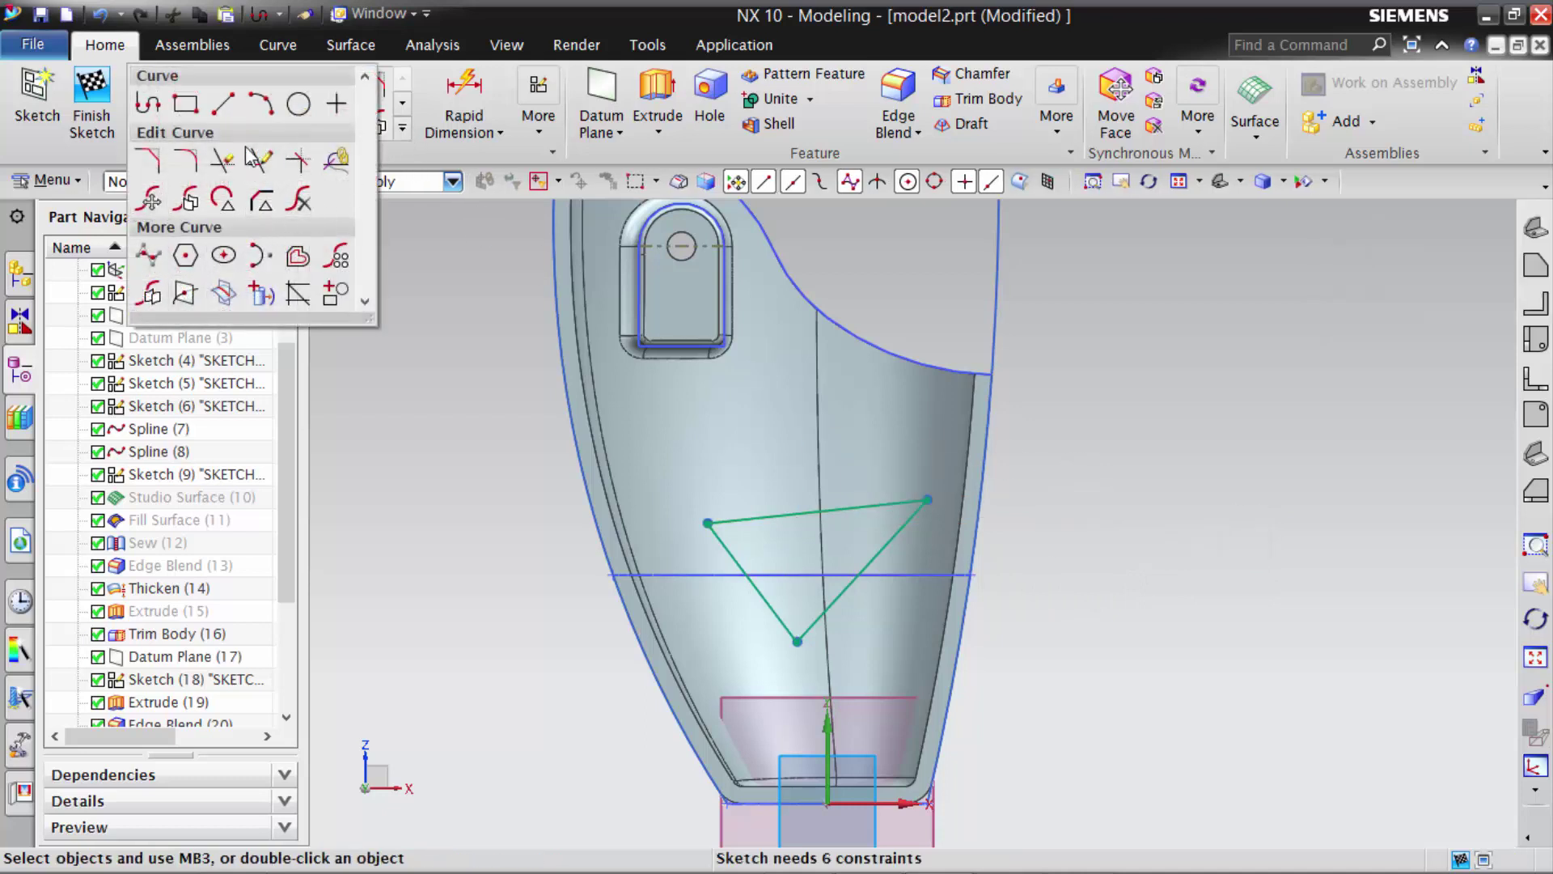
- Fillet the triangle's top-left, bottom and top-right corners with radius 5
click(188, 166)
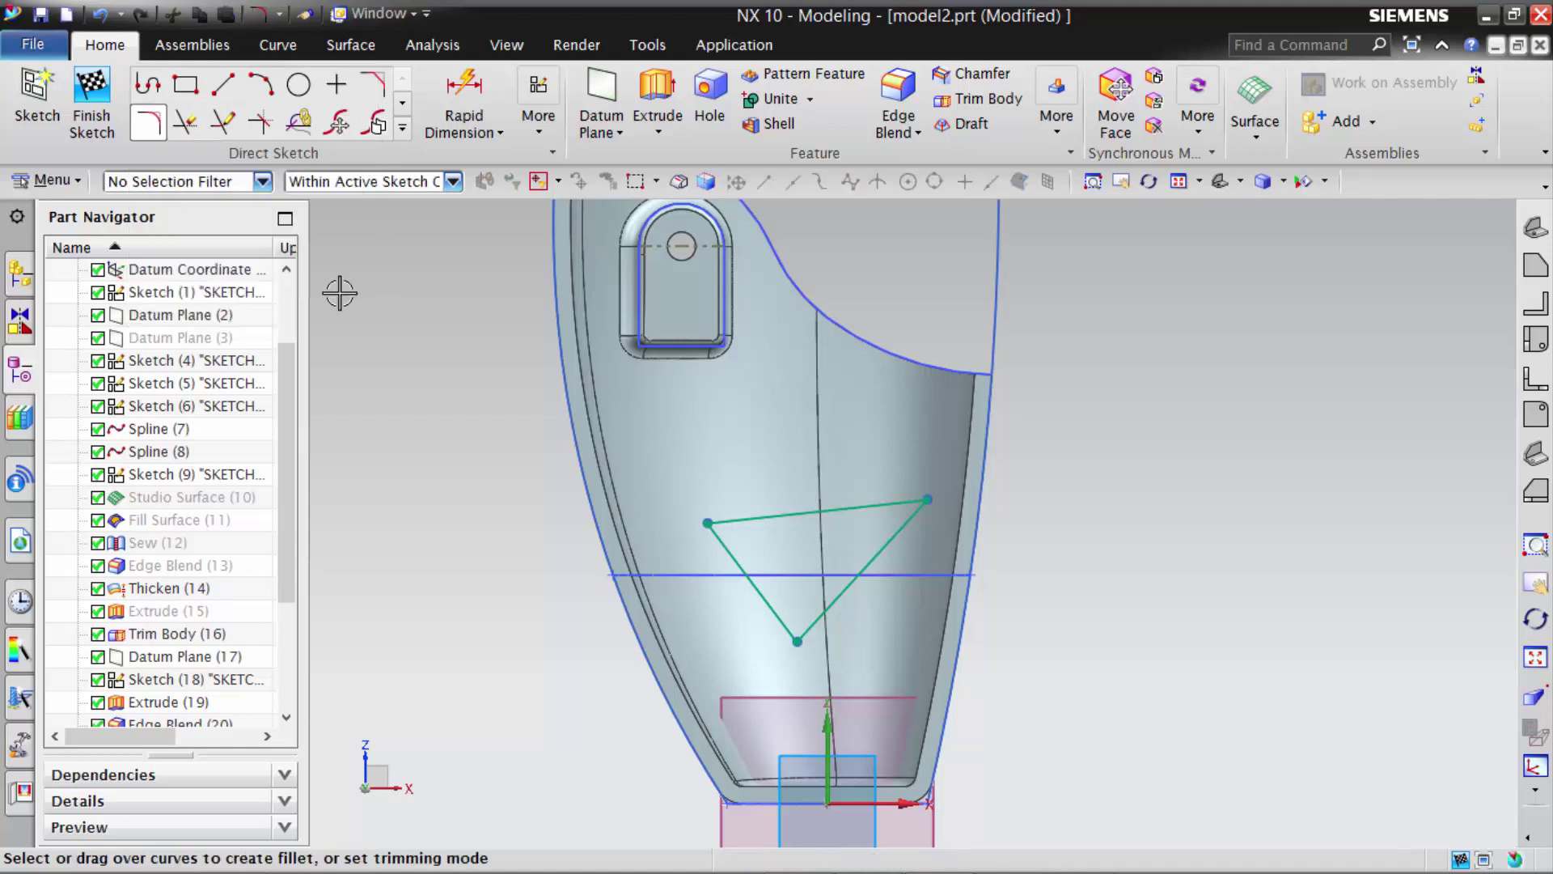
text(5)
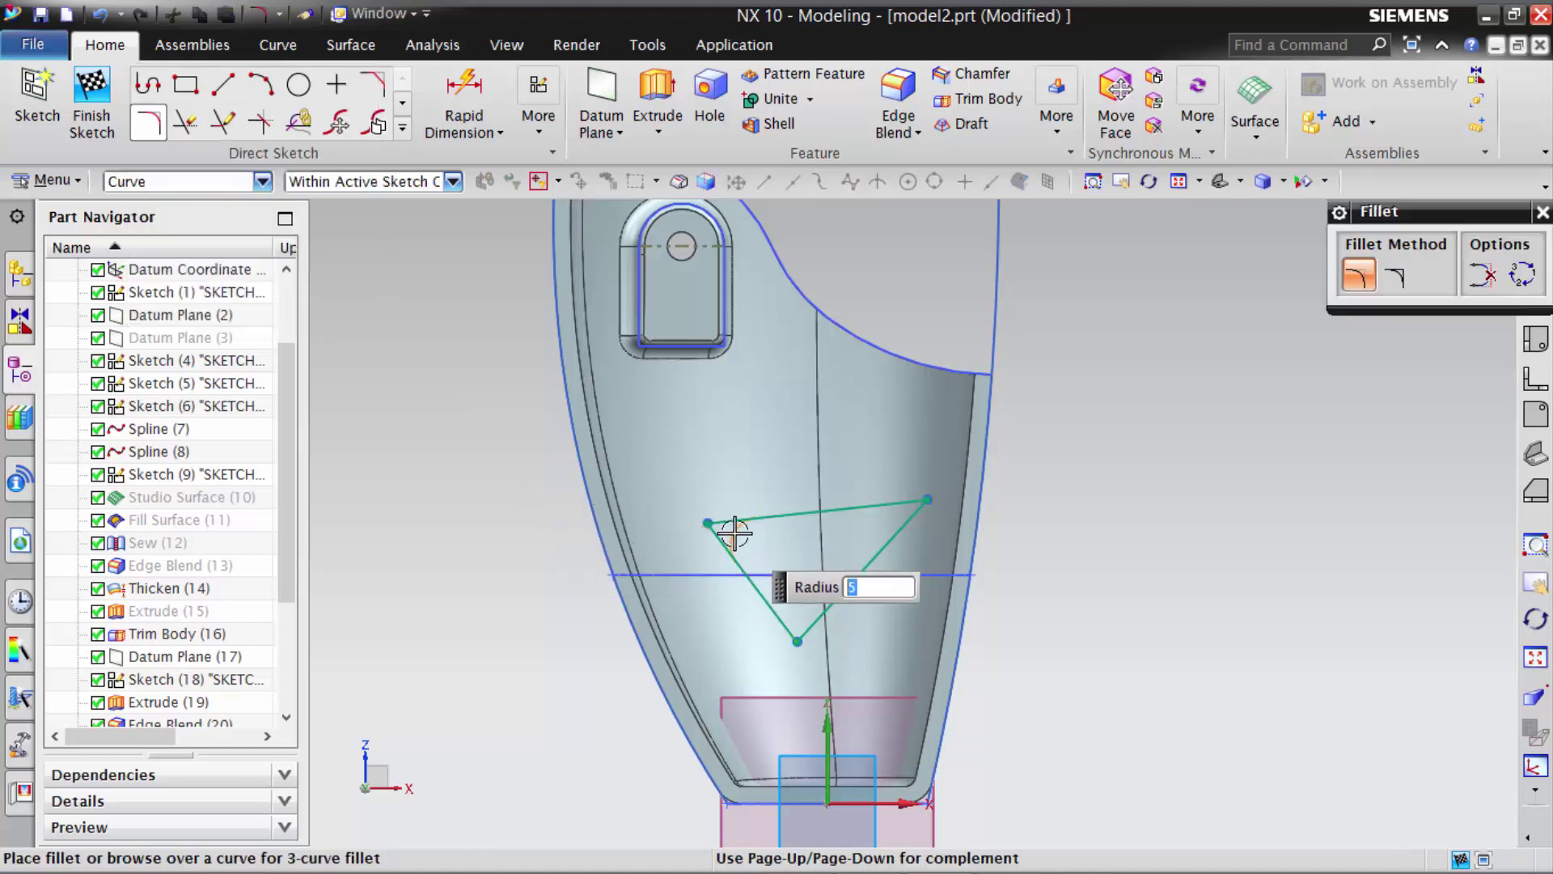
click(734, 533)
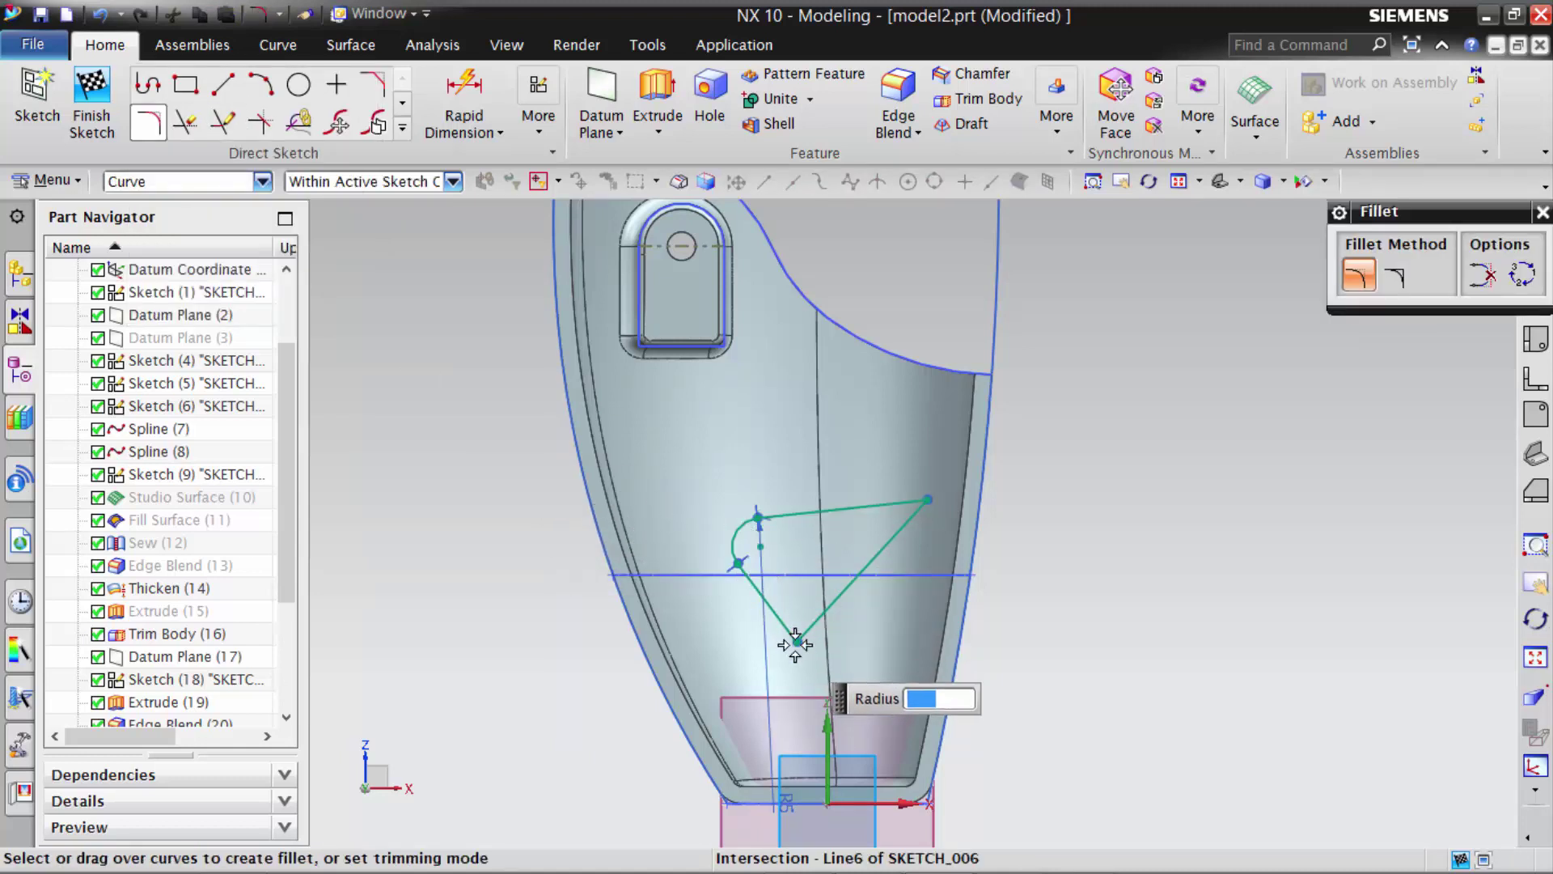
text(7)
click(797, 618)
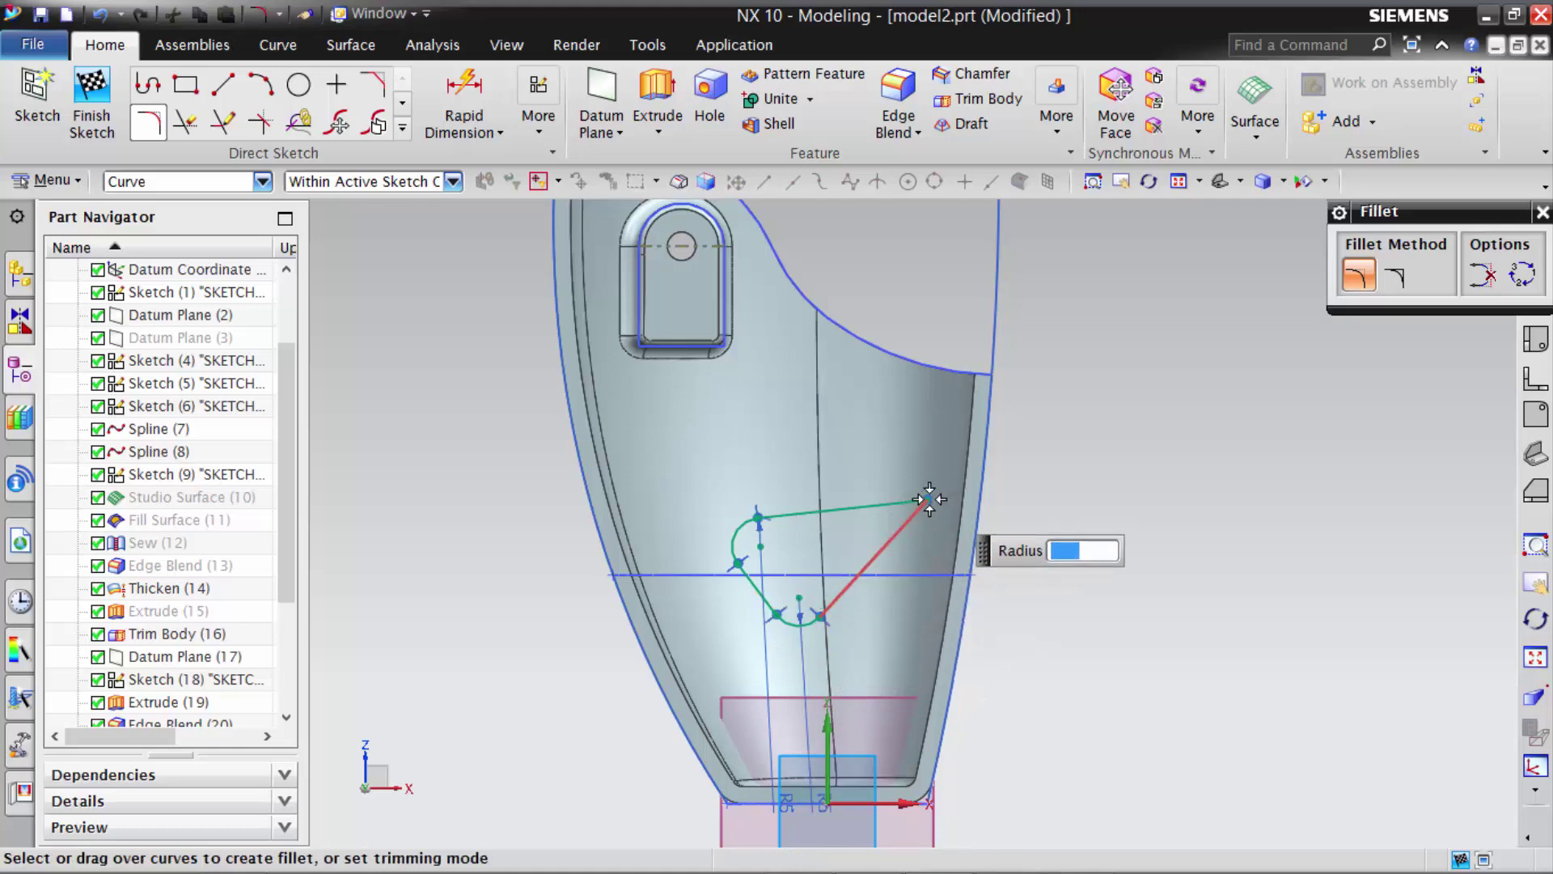
text(5)
click(894, 518)
scroll(877, 555, up, 1)
scroll(804, 624, up, 2)
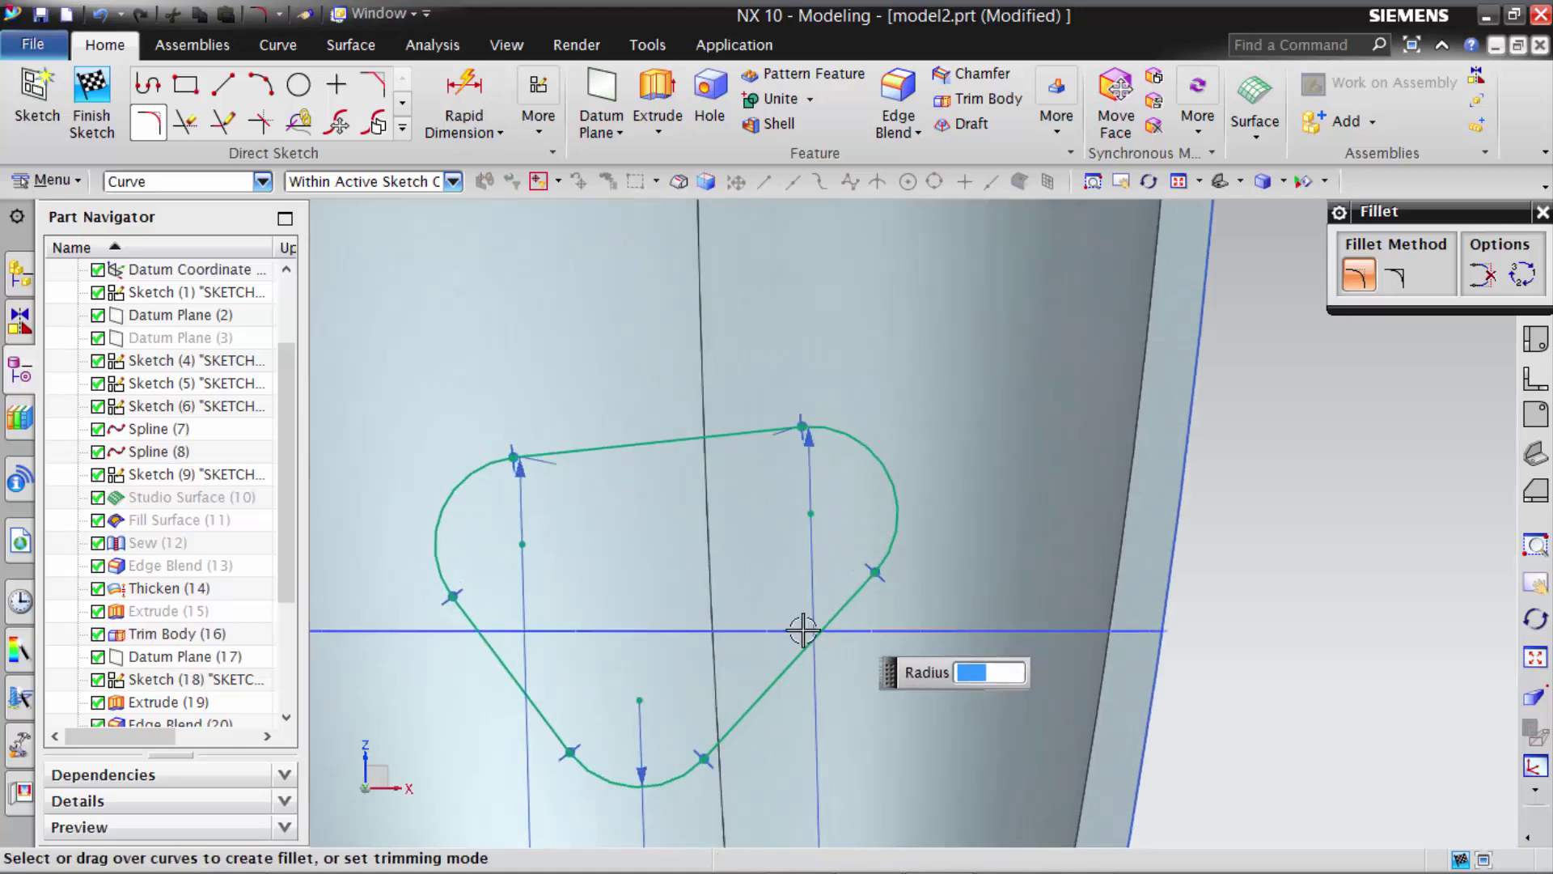
scroll(726, 639, down, 3)
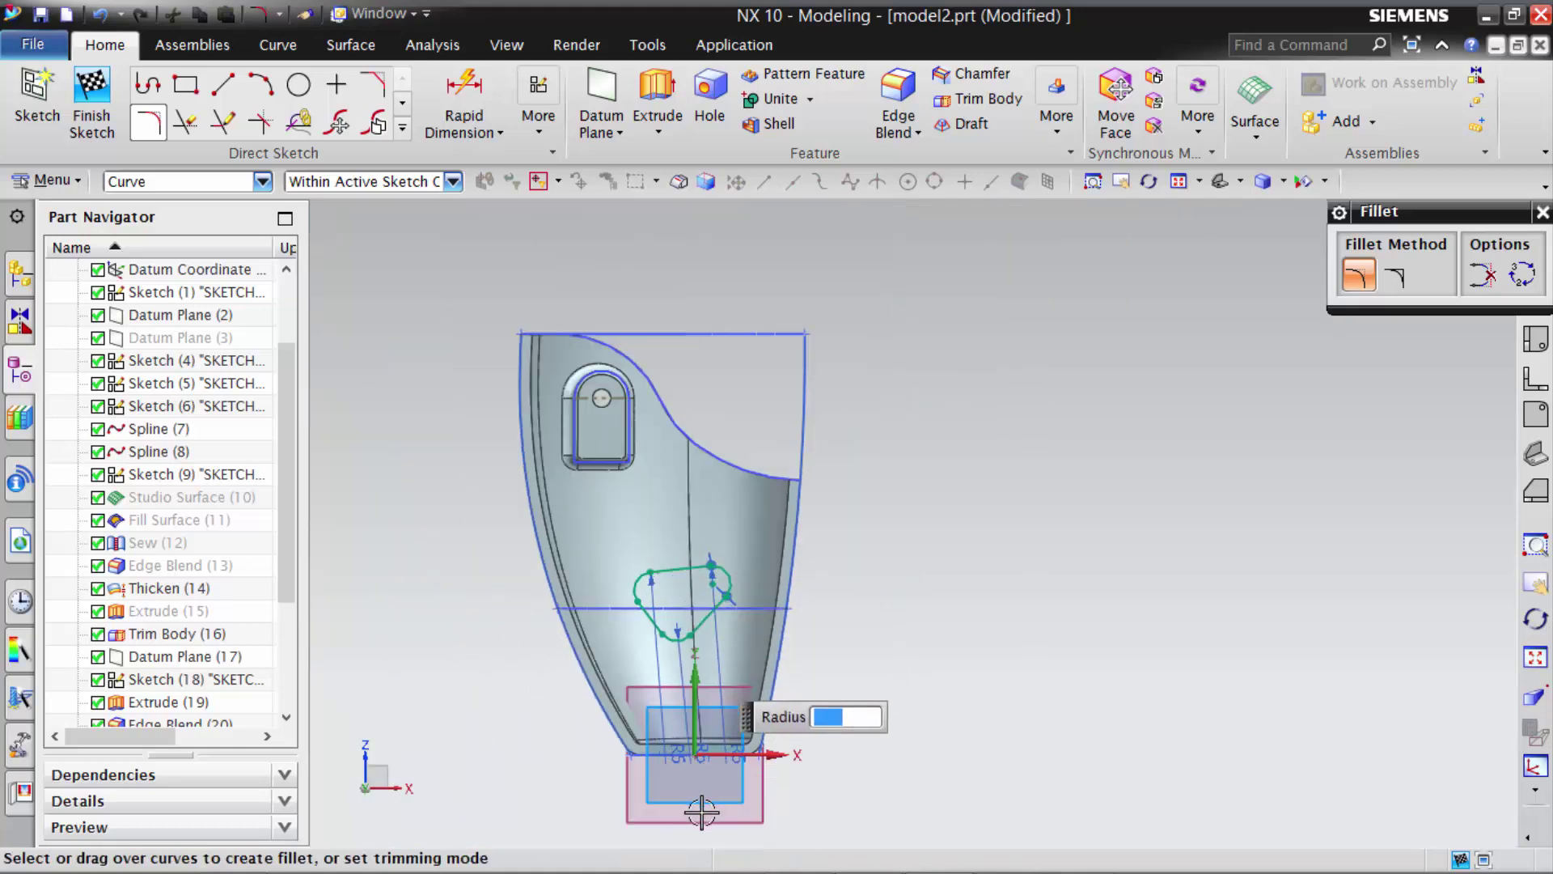
middle_click(730, 791)
scroll(730, 791, up, 2)
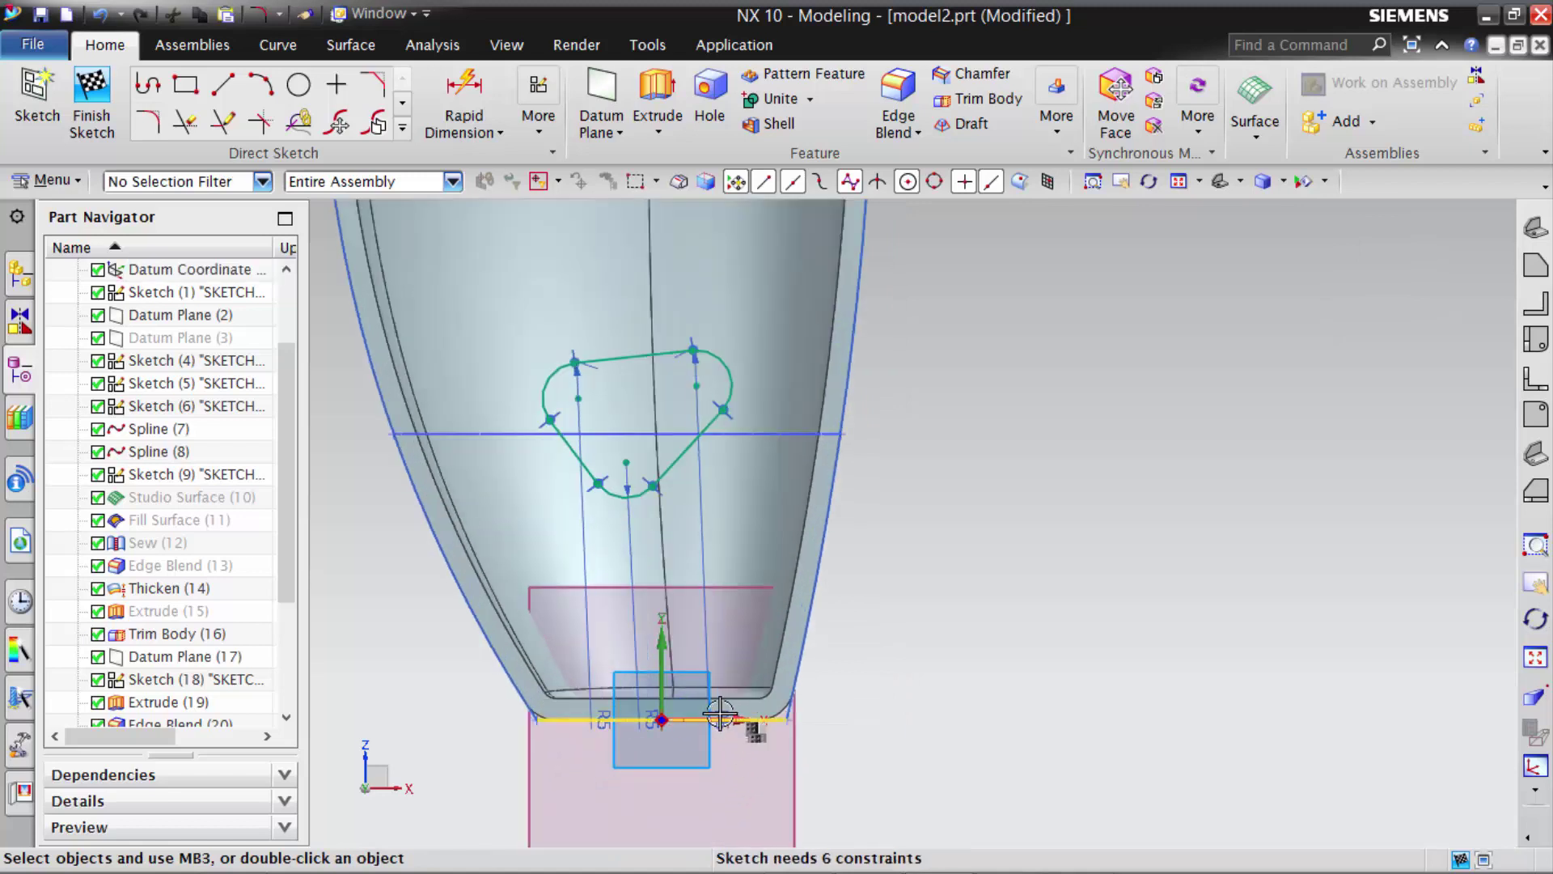
- Delete the R5 radius dimensions from the filleted corners
click(650, 718)
key(Delete)
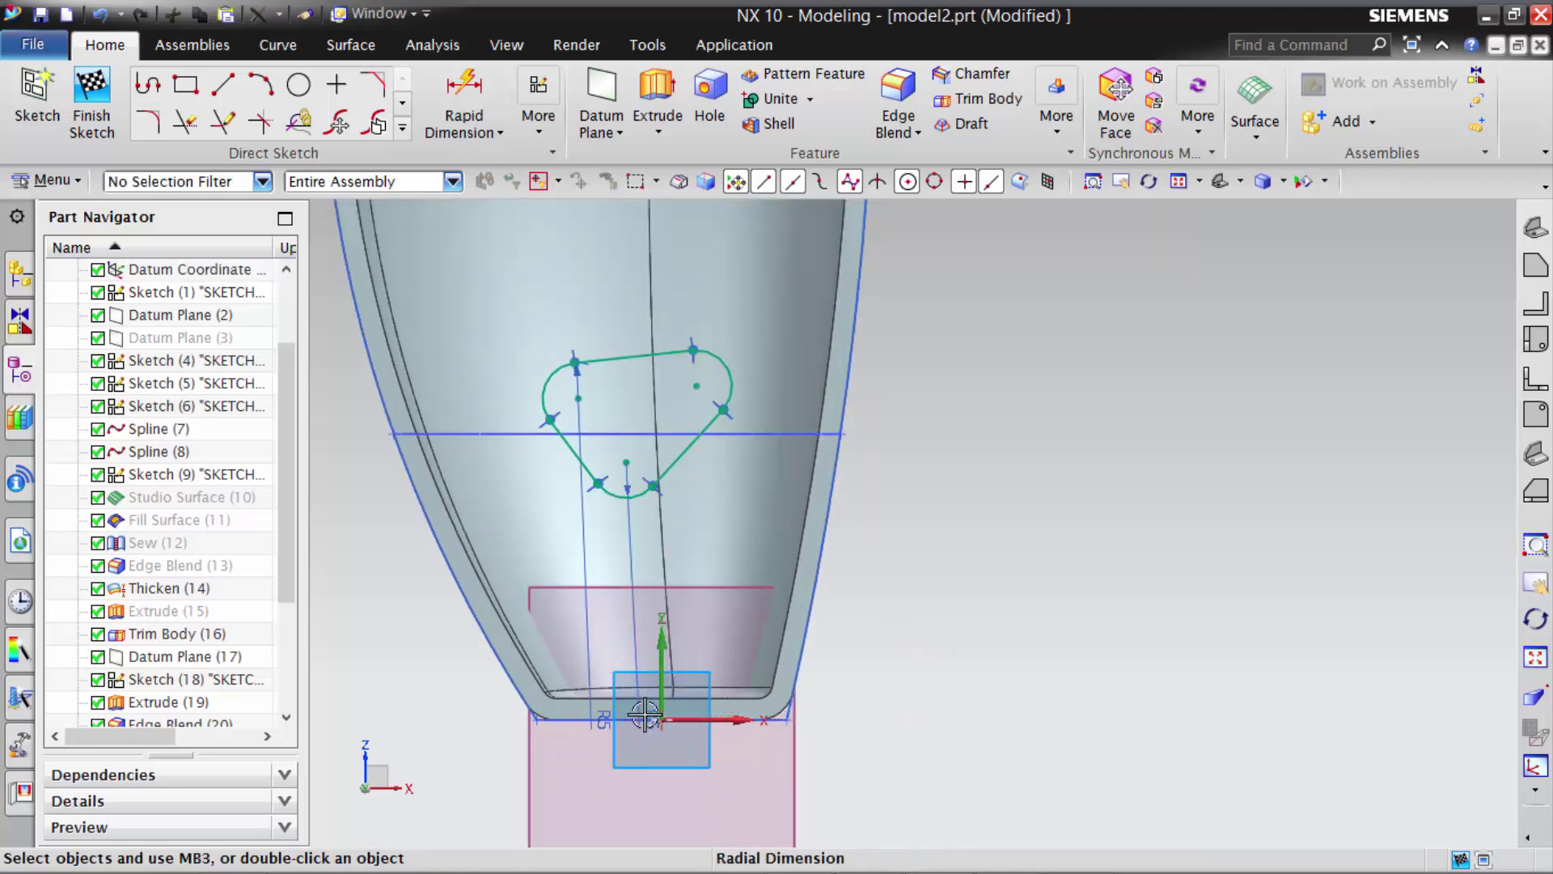
key(Delete)
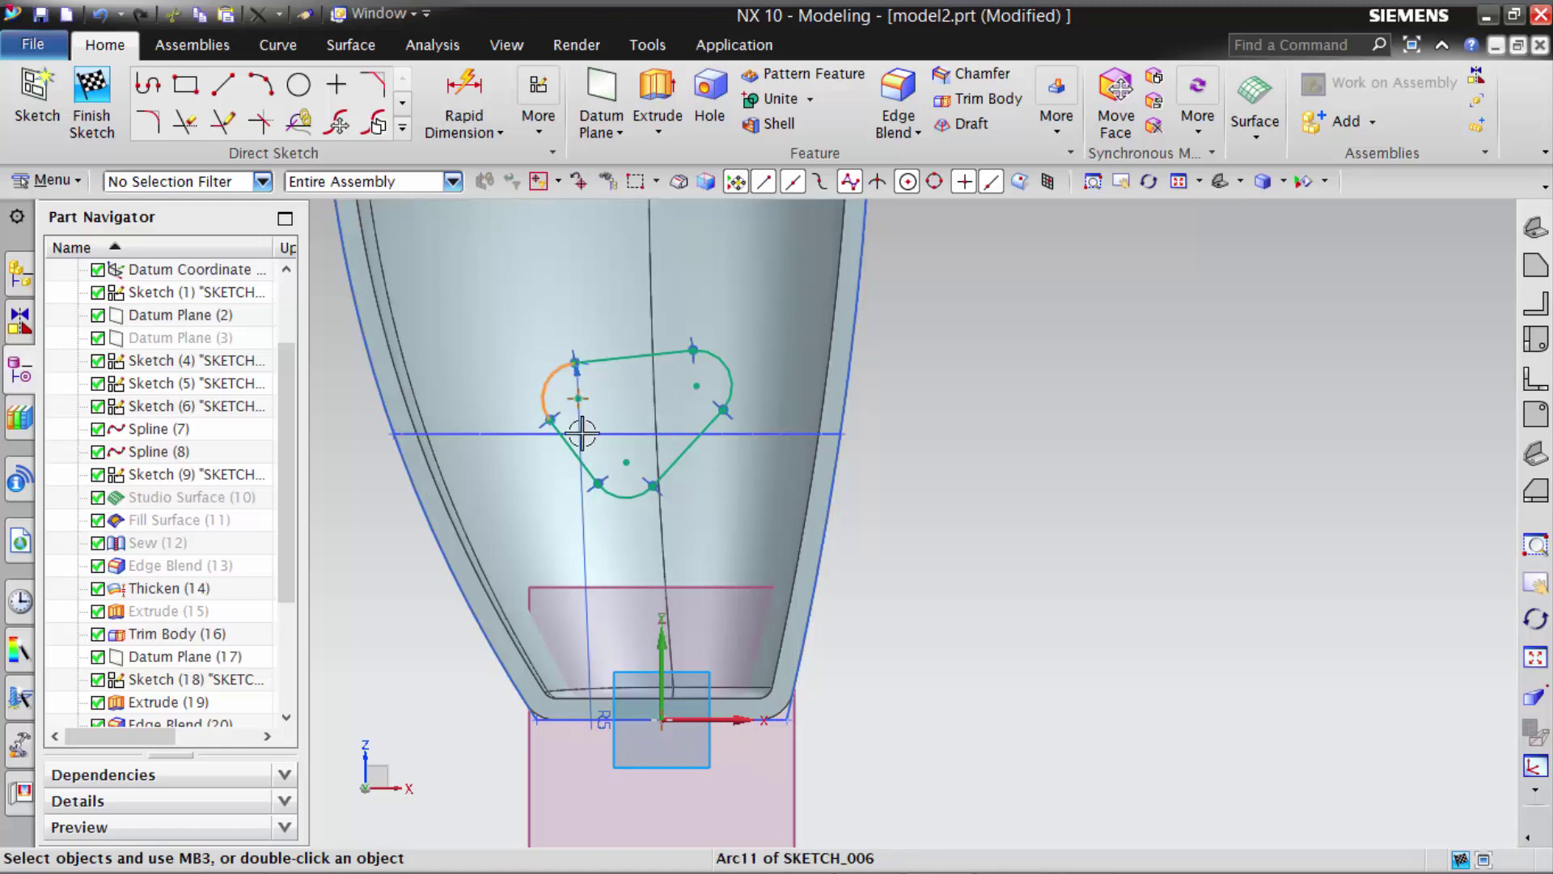
- Apply Equal Radius to the left, bottom and right corner arcs
click(541, 370)
click(625, 495)
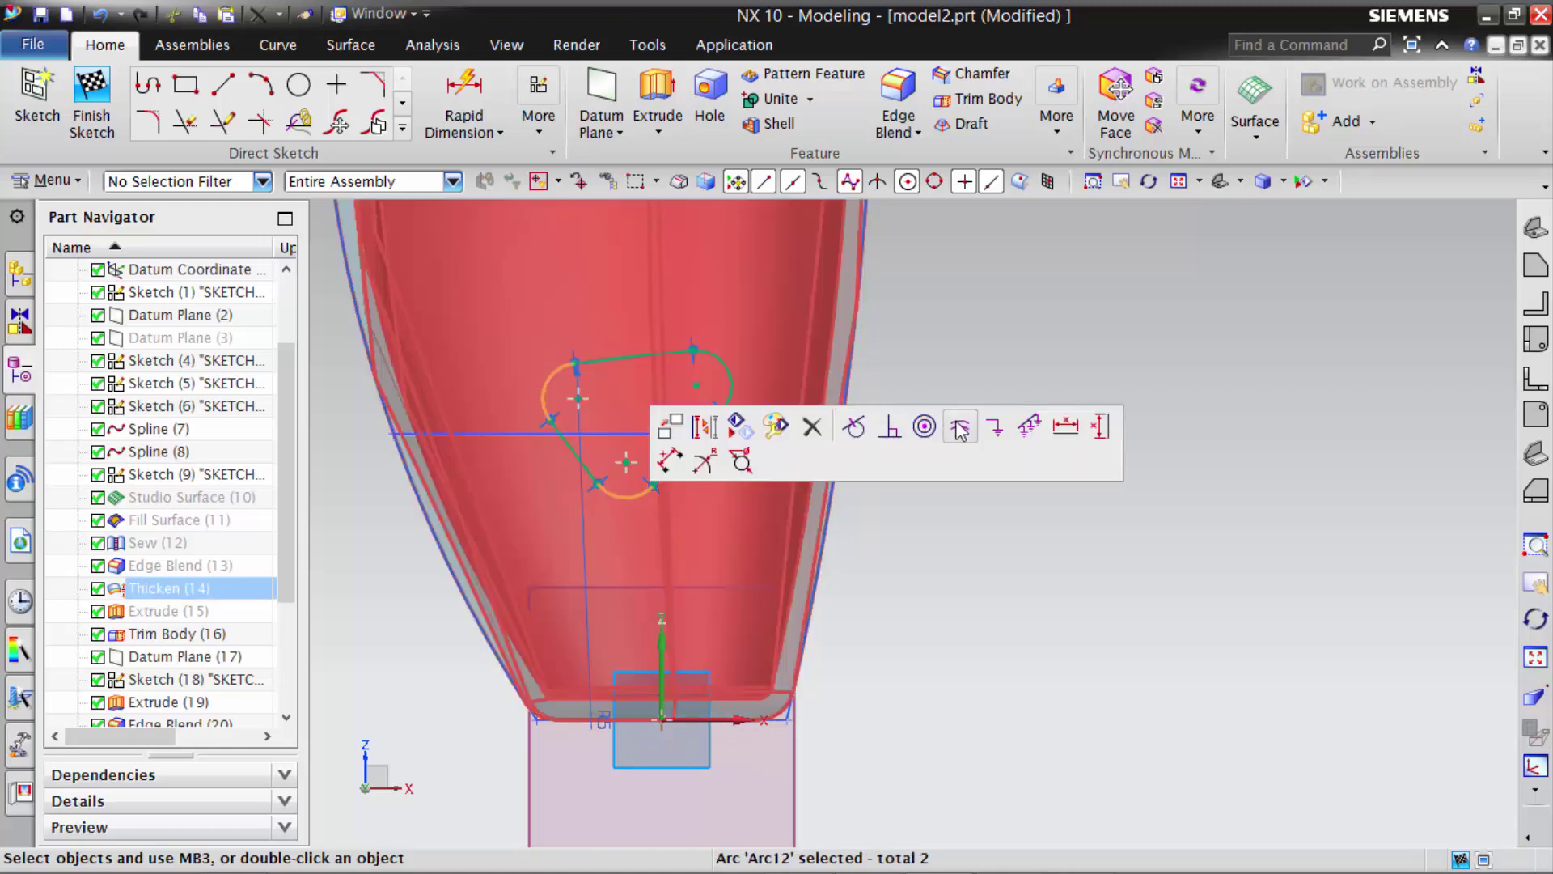
click(960, 425)
click(730, 377)
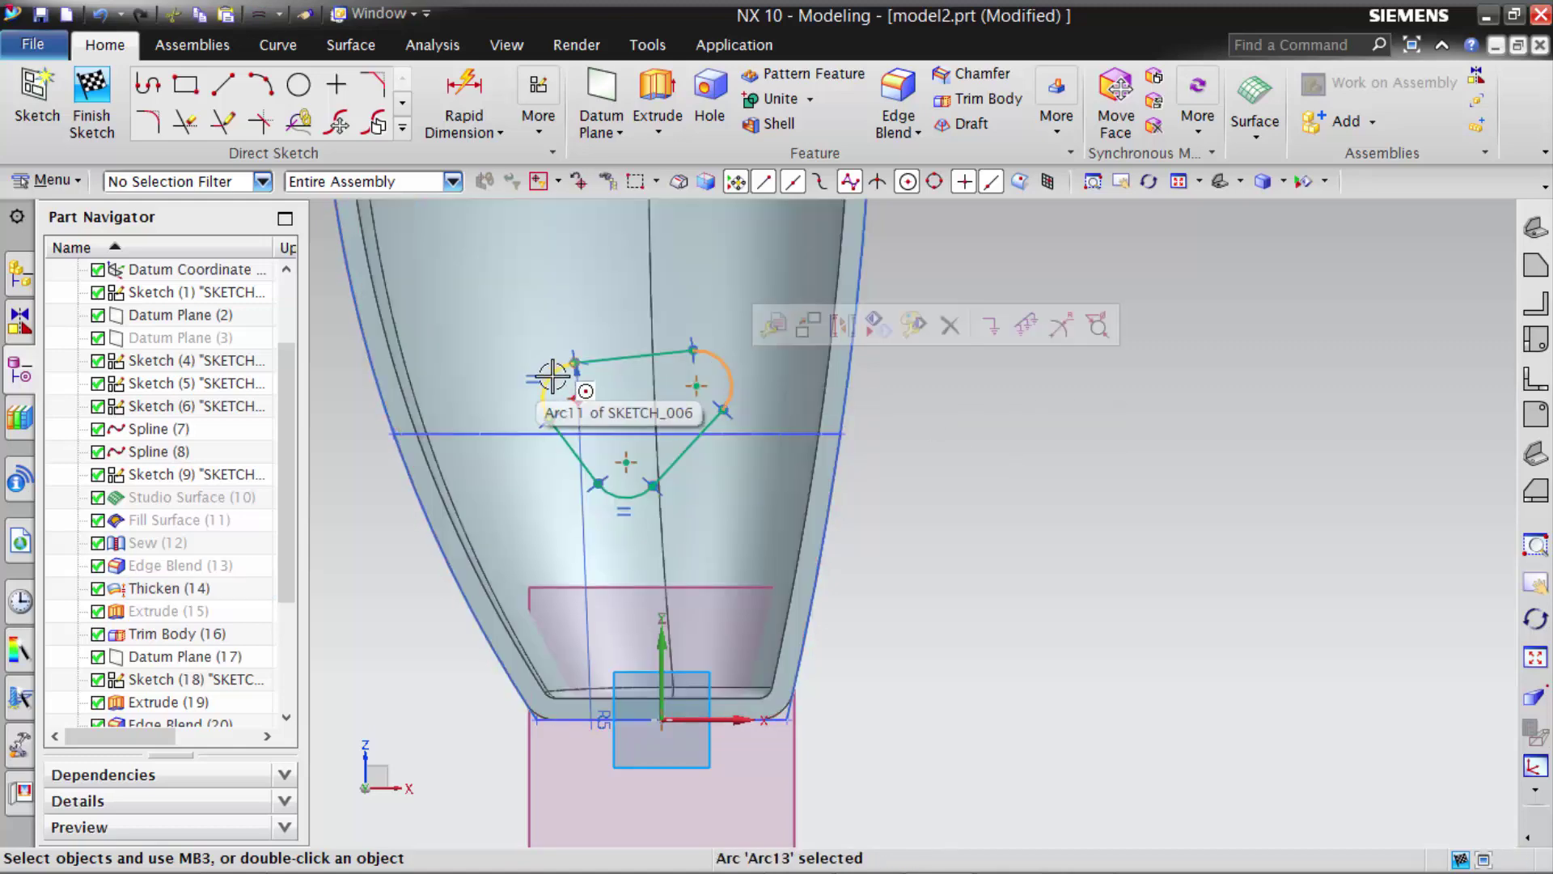
click(553, 376)
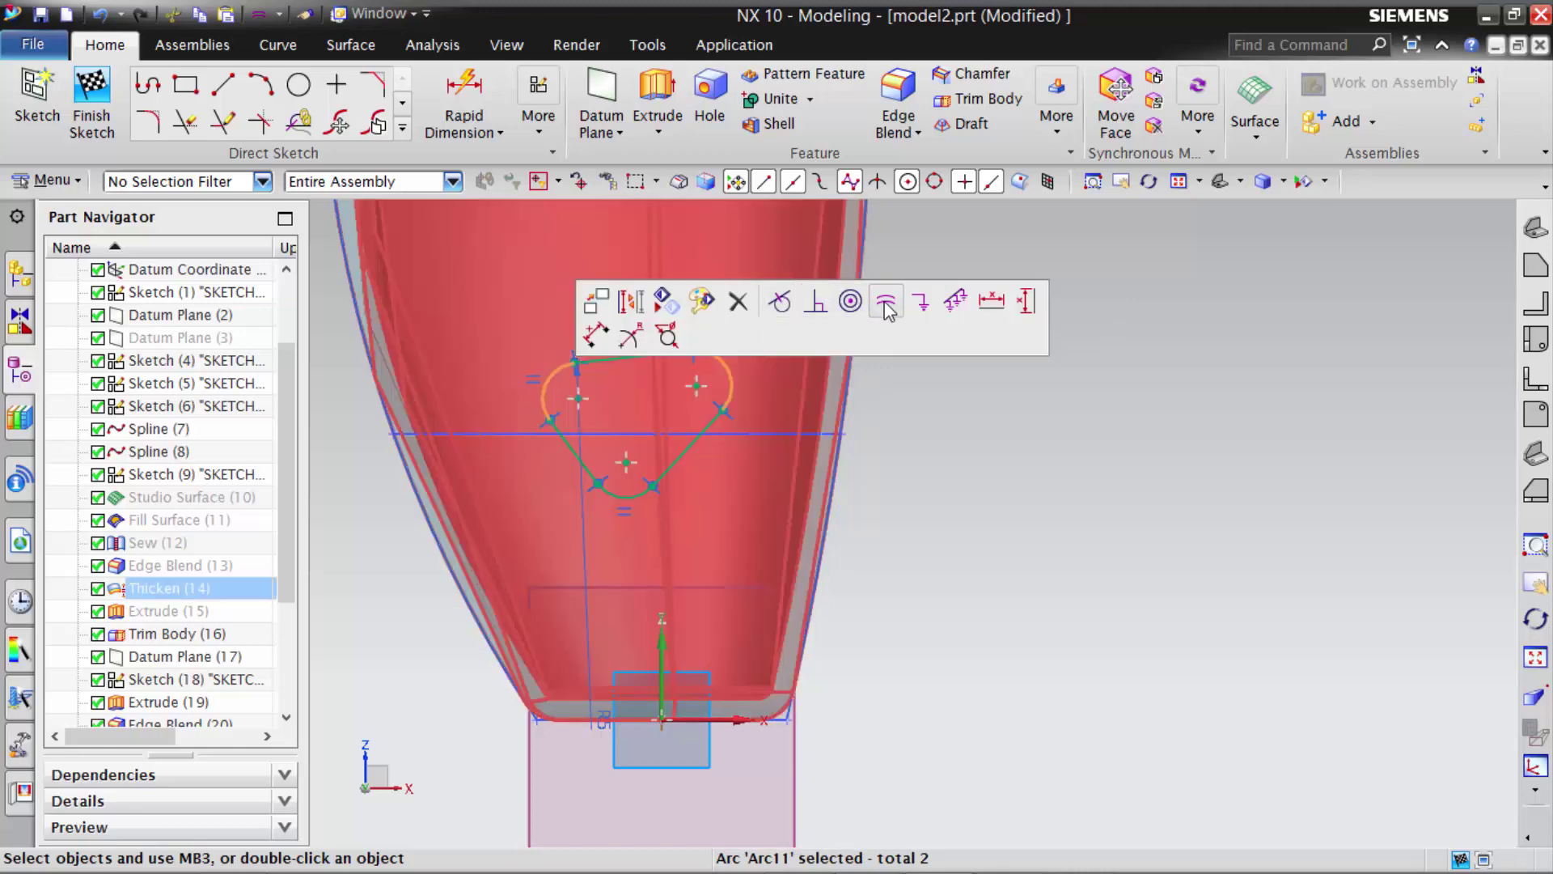
click(887, 309)
scroll(870, 515, down, 2)
- Dimension the bottom arc centre 10 from the vertical axis and 30 above the X axis
click(461, 93)
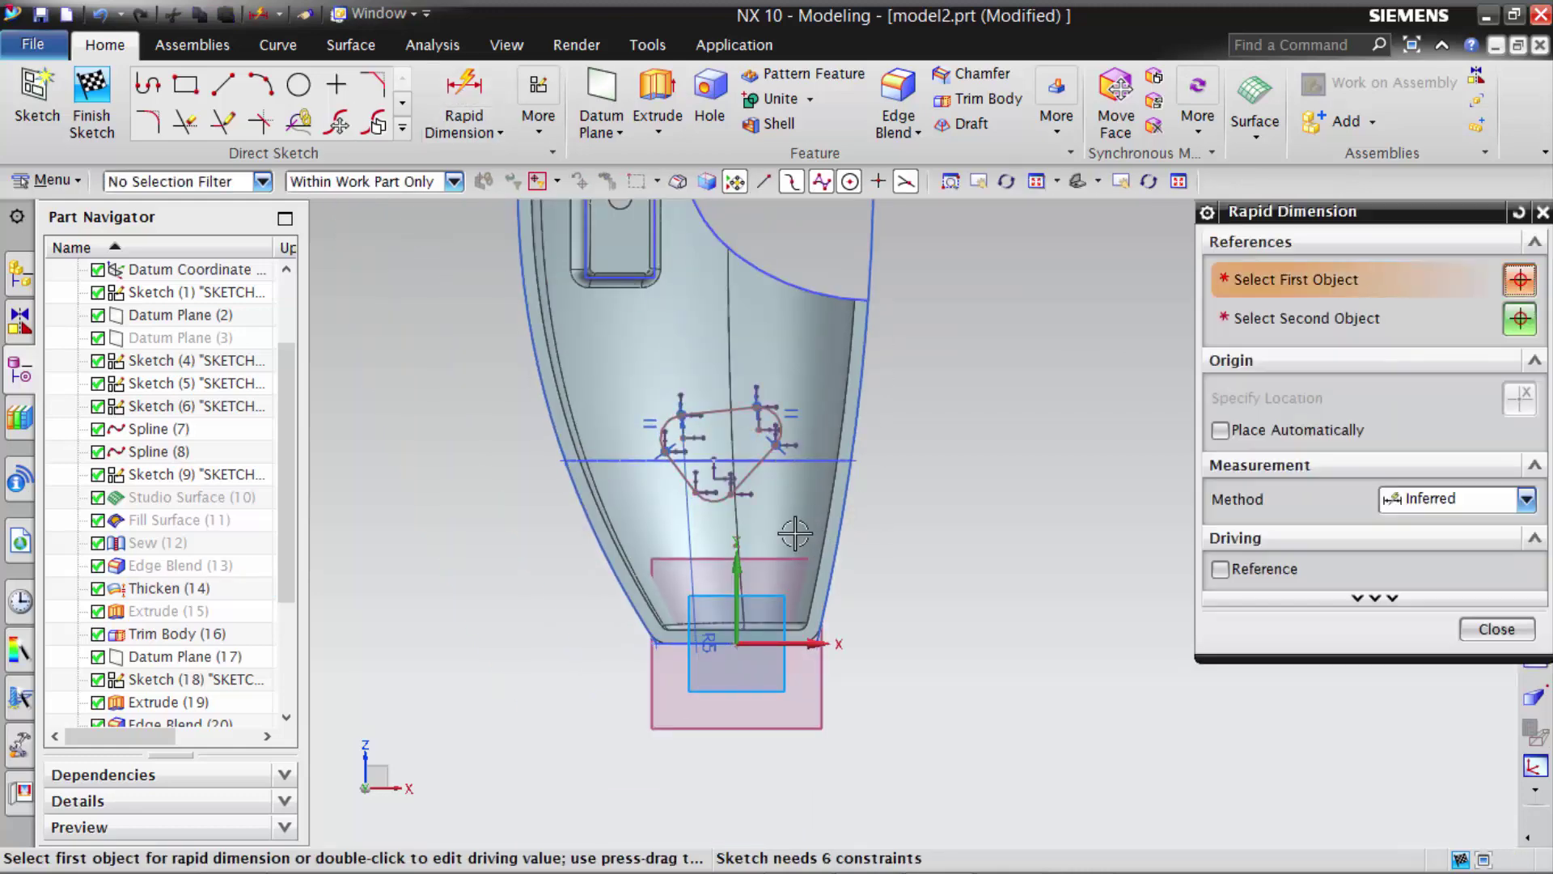
scroll(709, 494, up, 3)
click(709, 612)
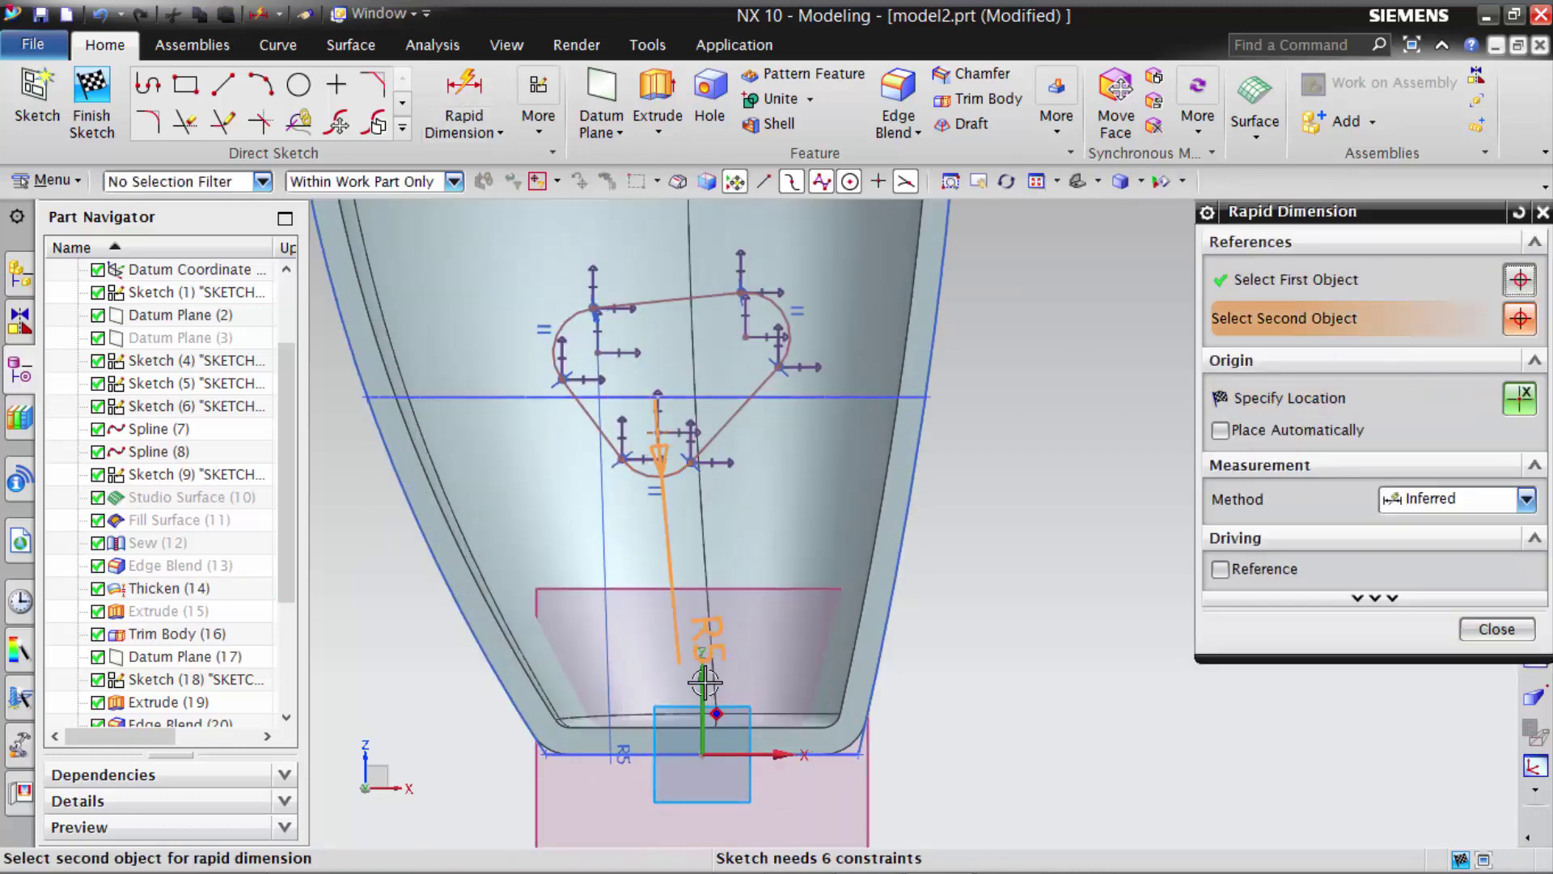
click(658, 433)
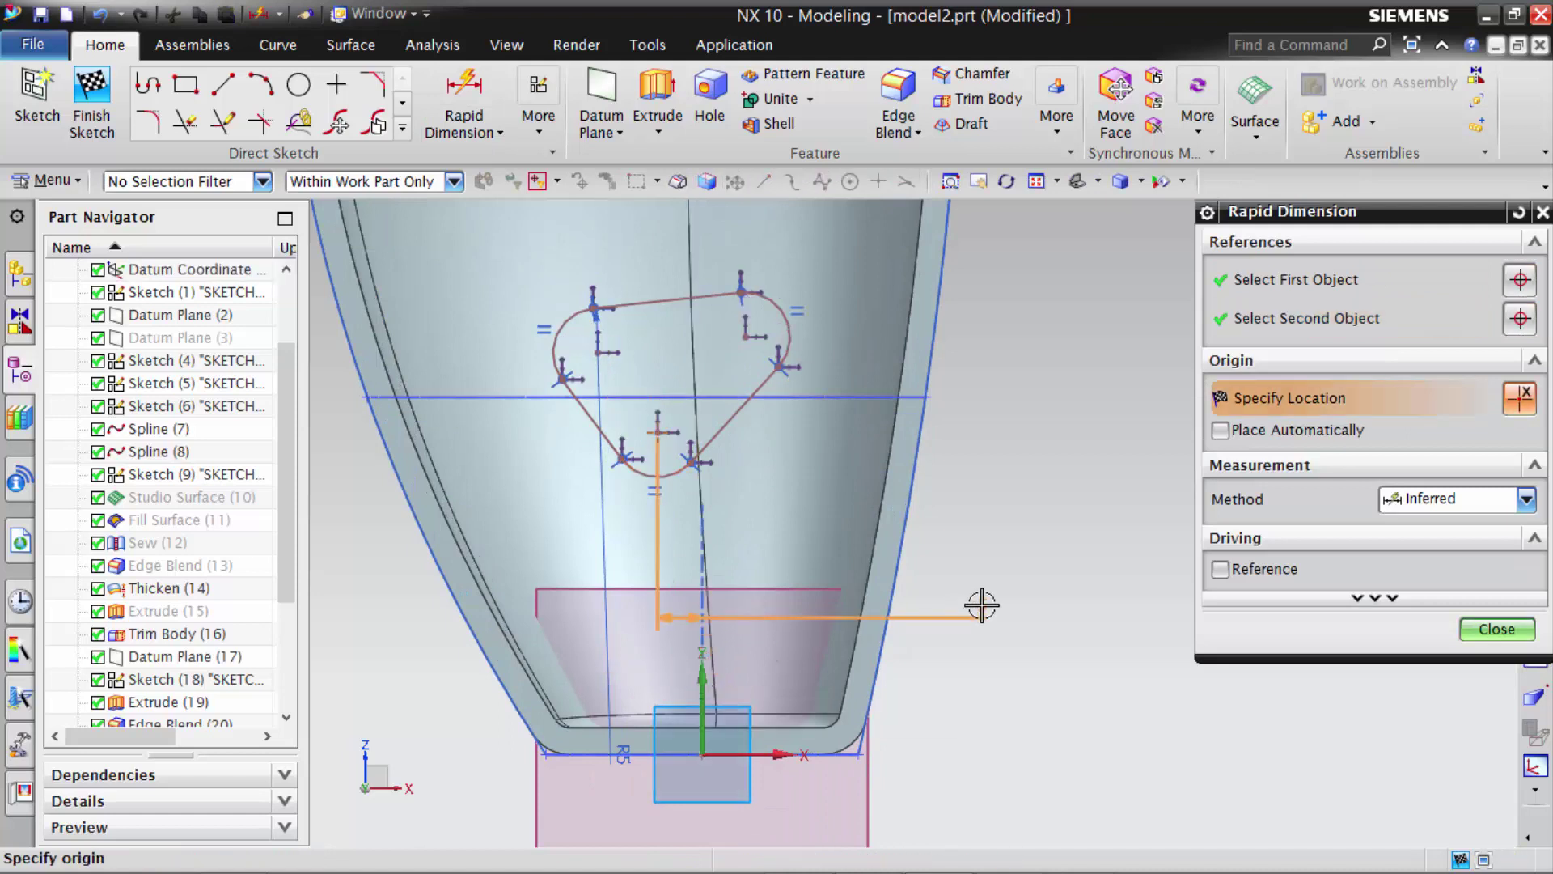
click(981, 605)
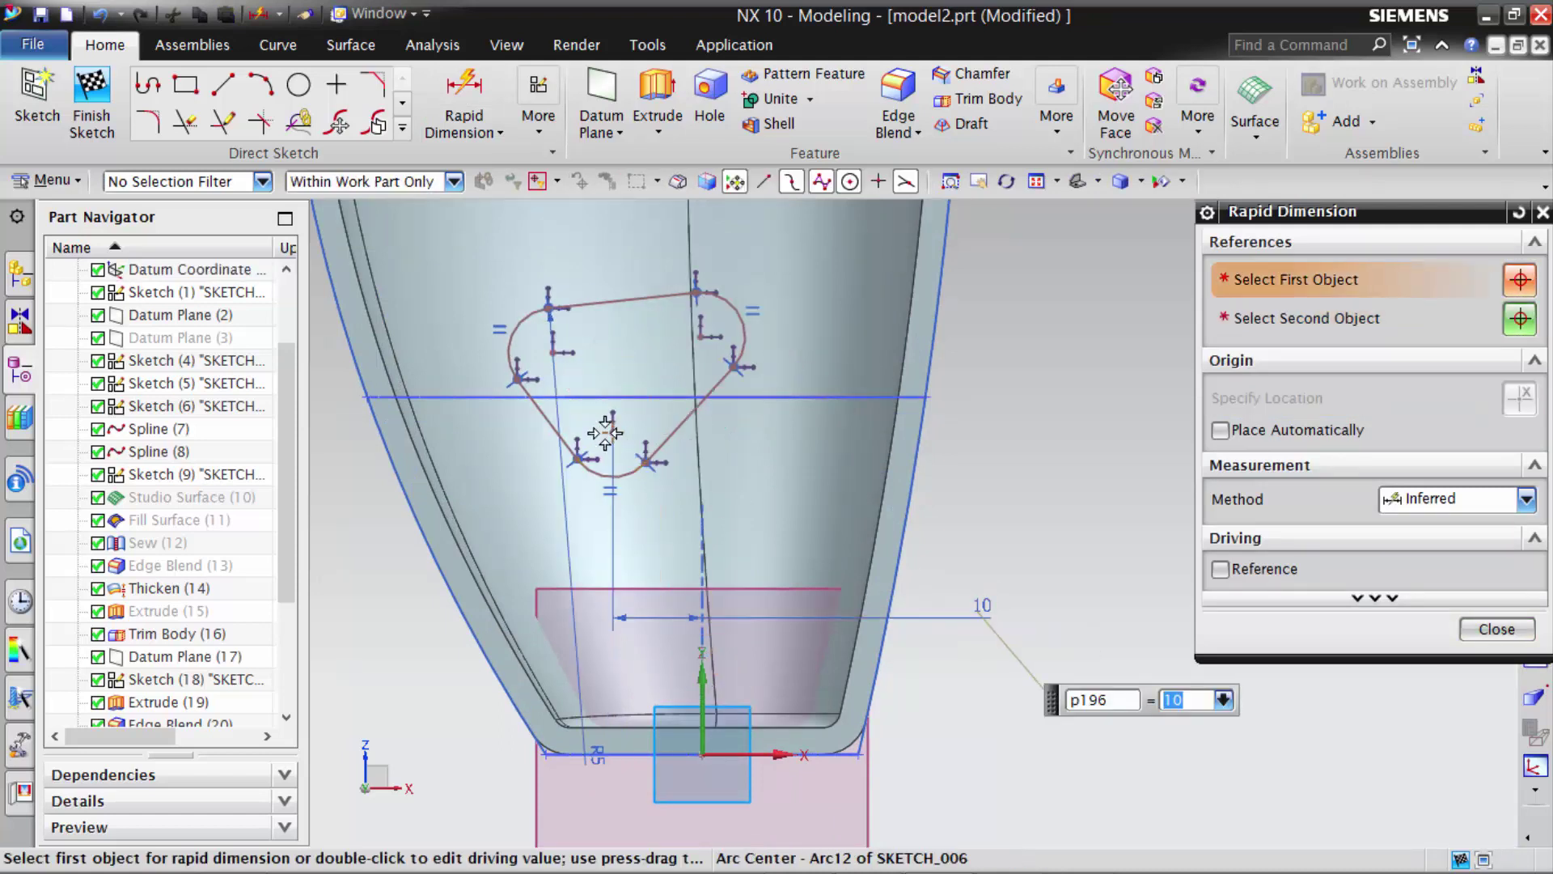
click(606, 433)
click(971, 754)
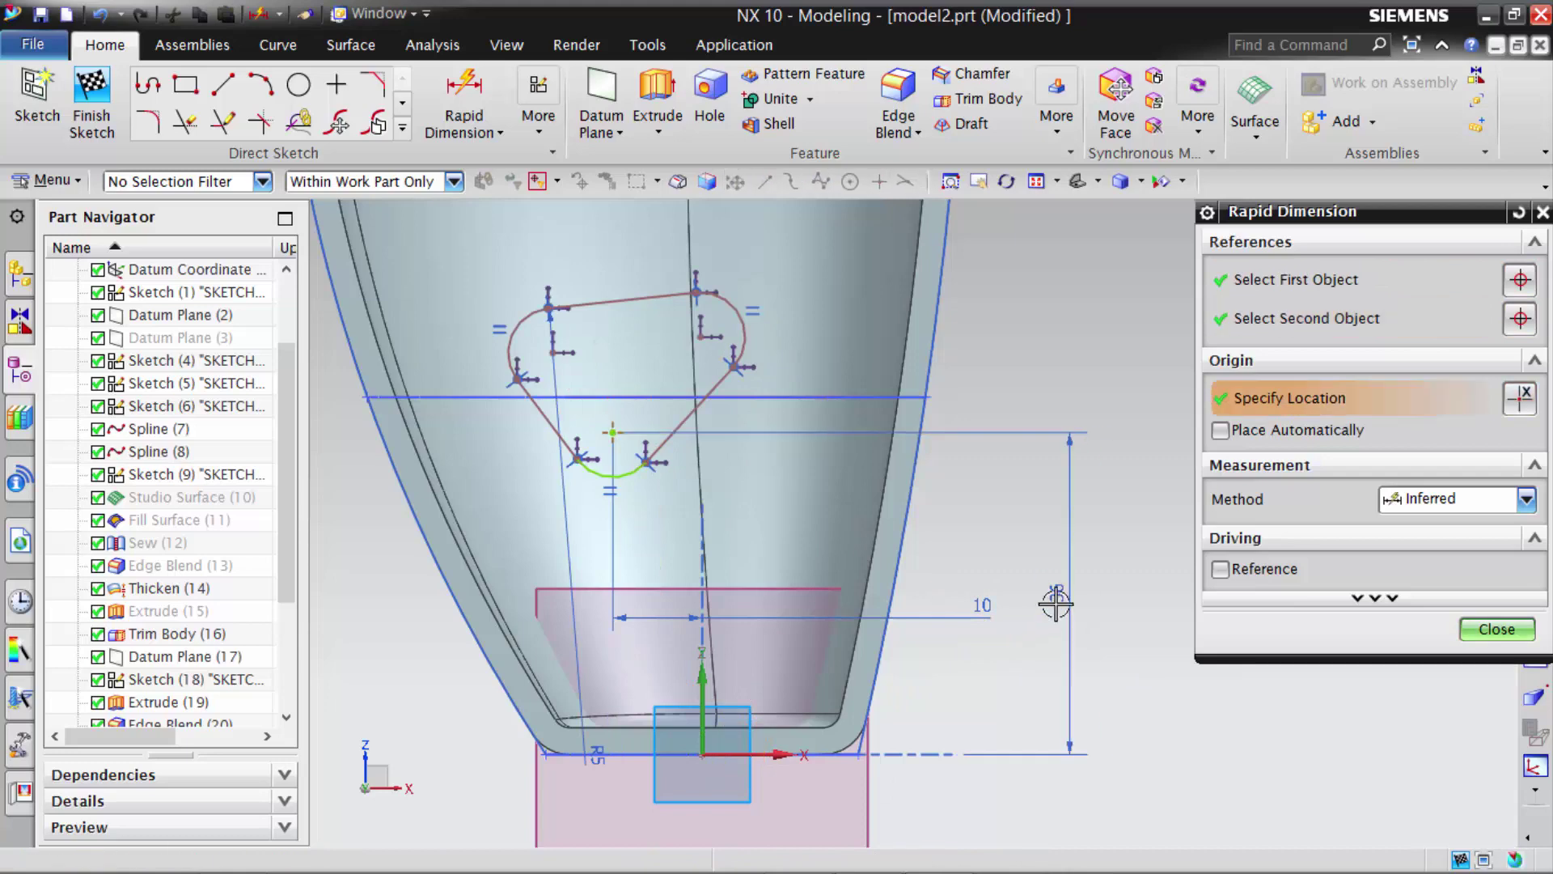
click(1051, 603)
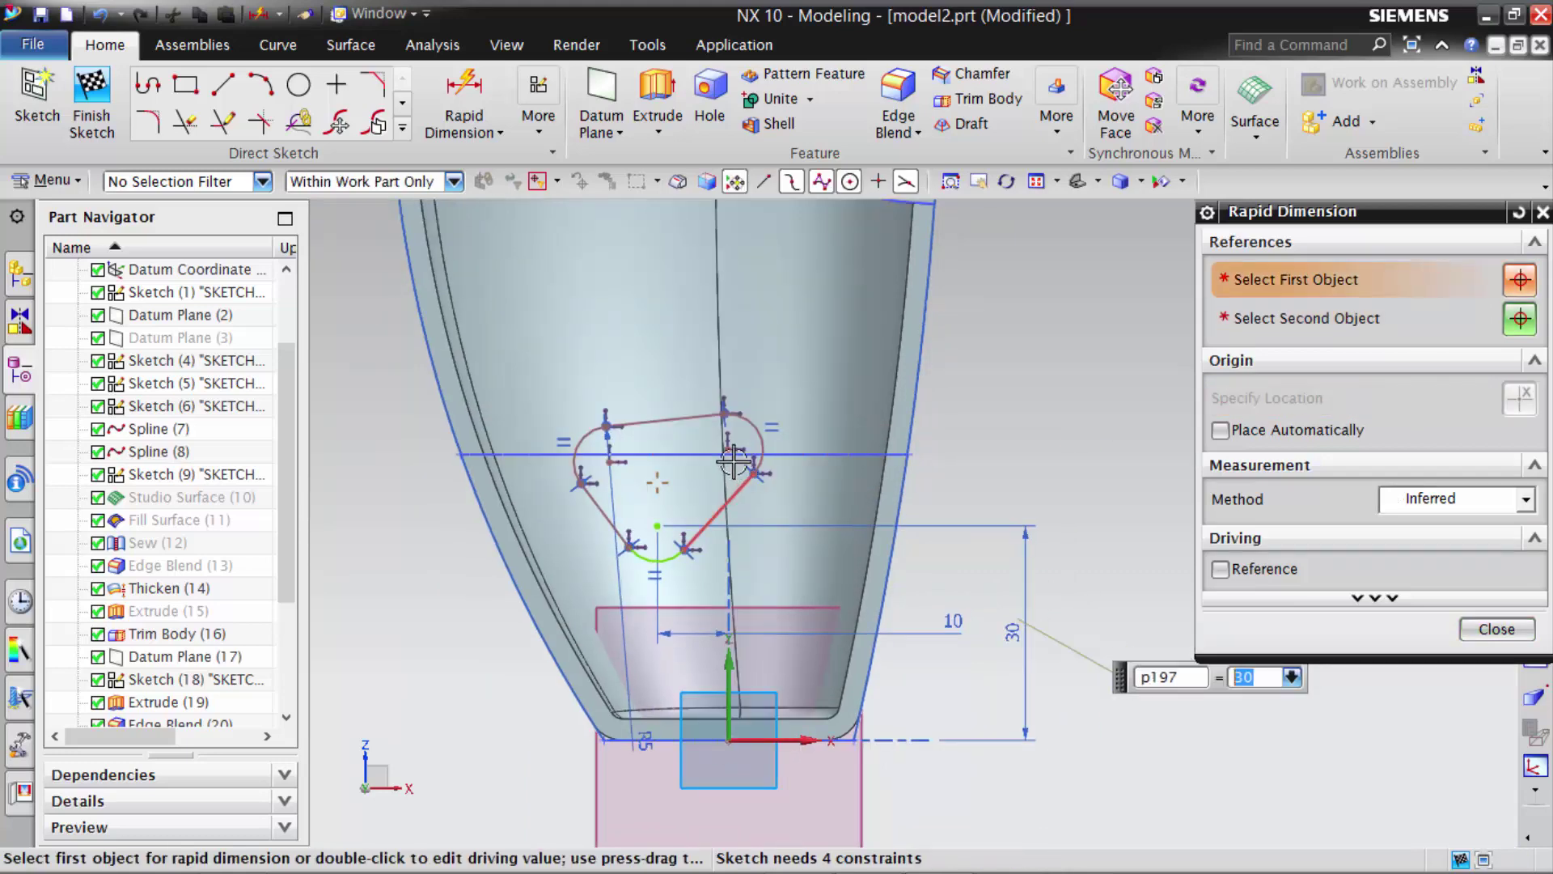
- Set the upper-right arc centre's horizontal offset from the Z axis to 10
scroll(738, 468, up, 3)
click(719, 433)
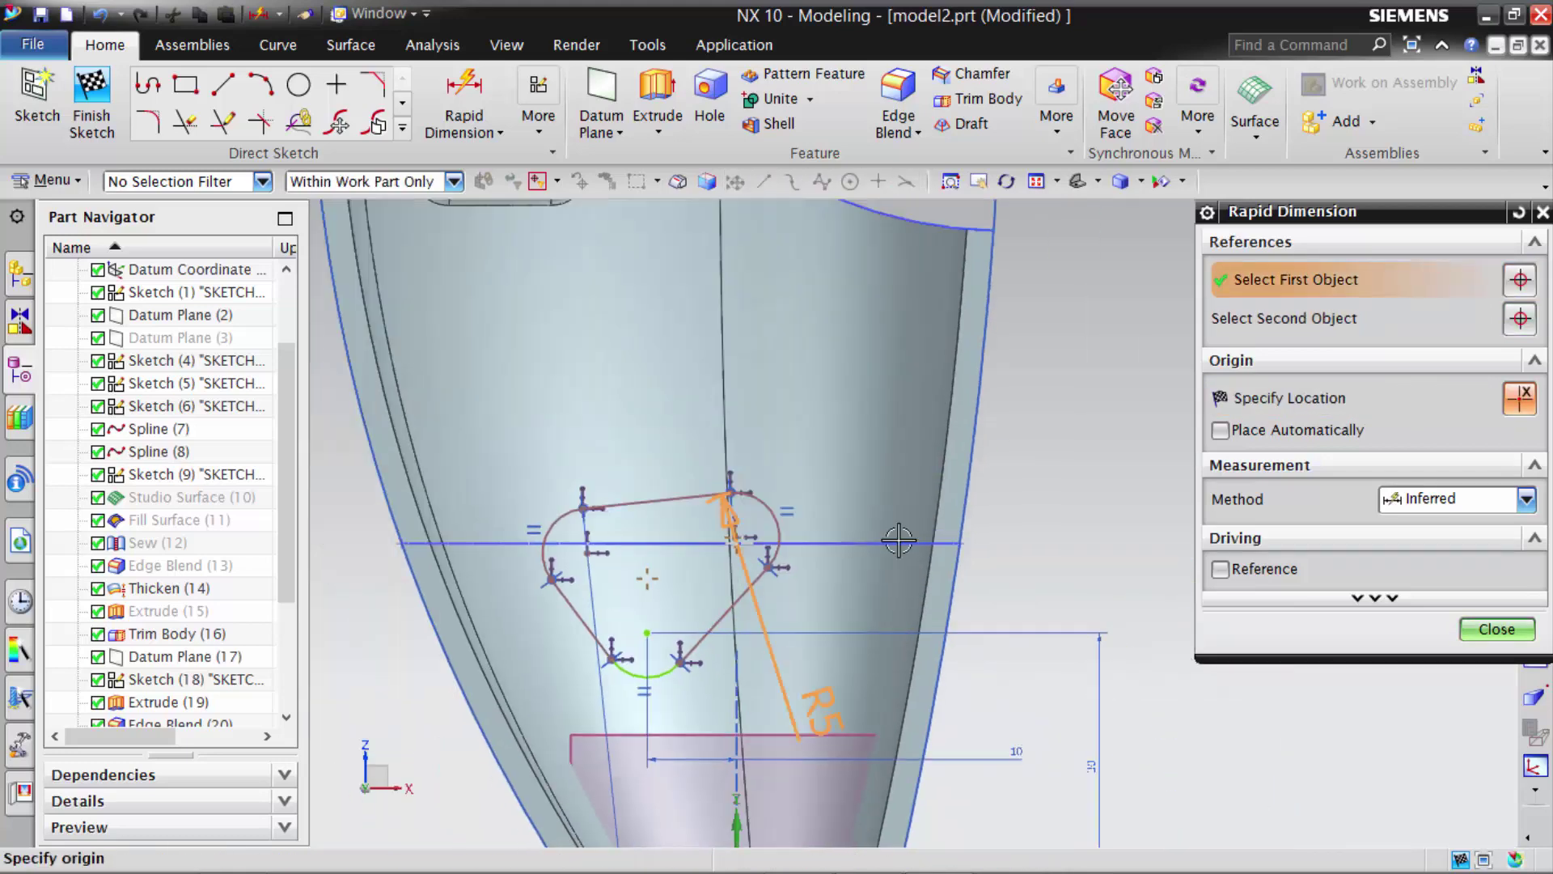
scroll(809, 566, down, 3)
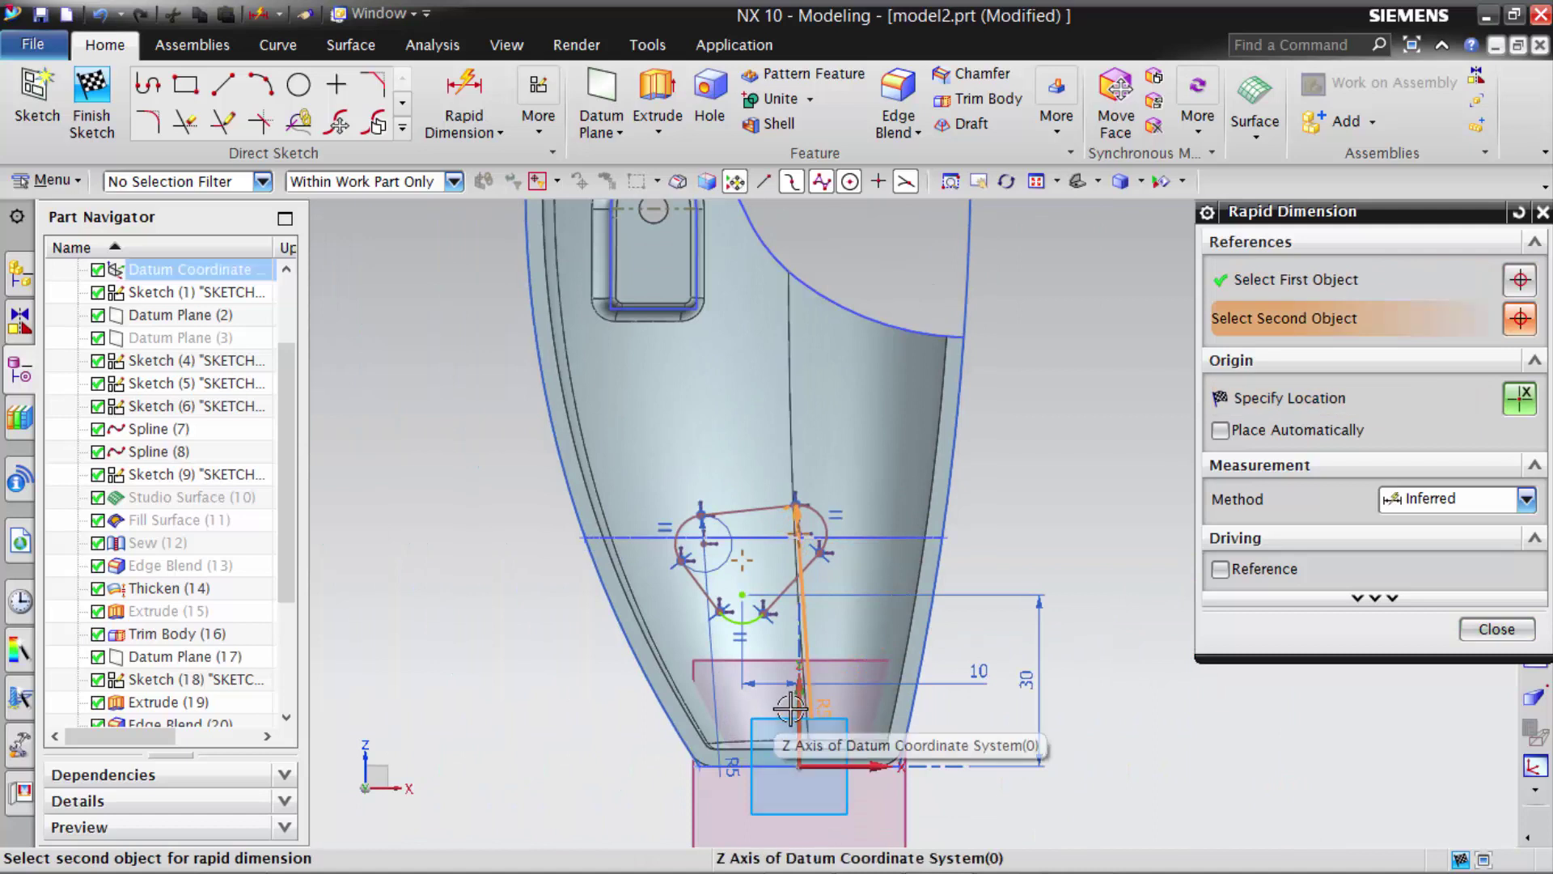
click(799, 705)
click(1054, 499)
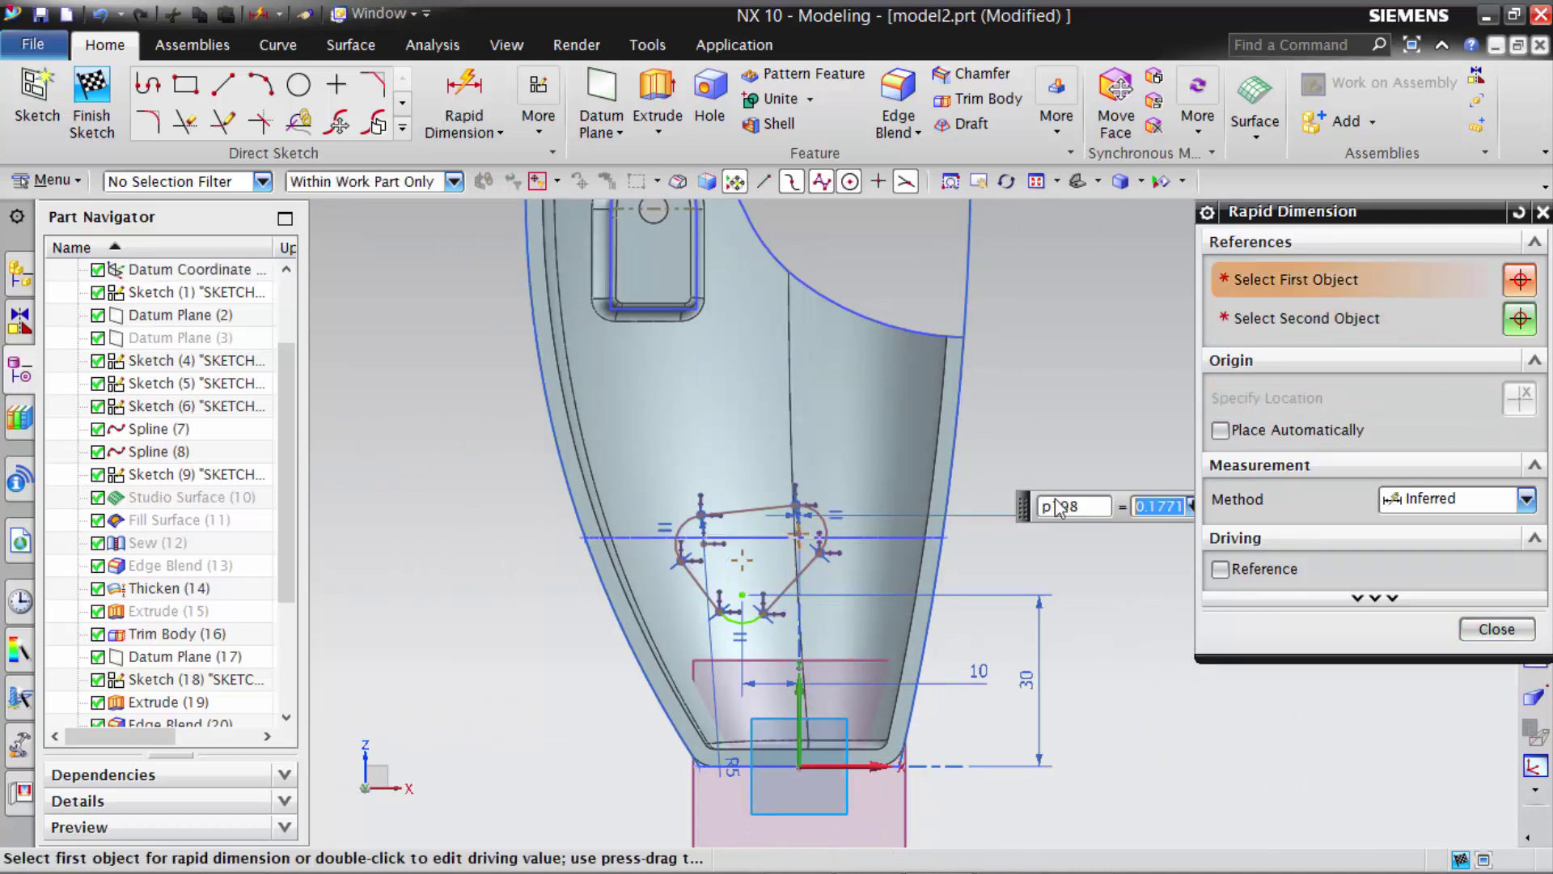
text(10)
key(Return)
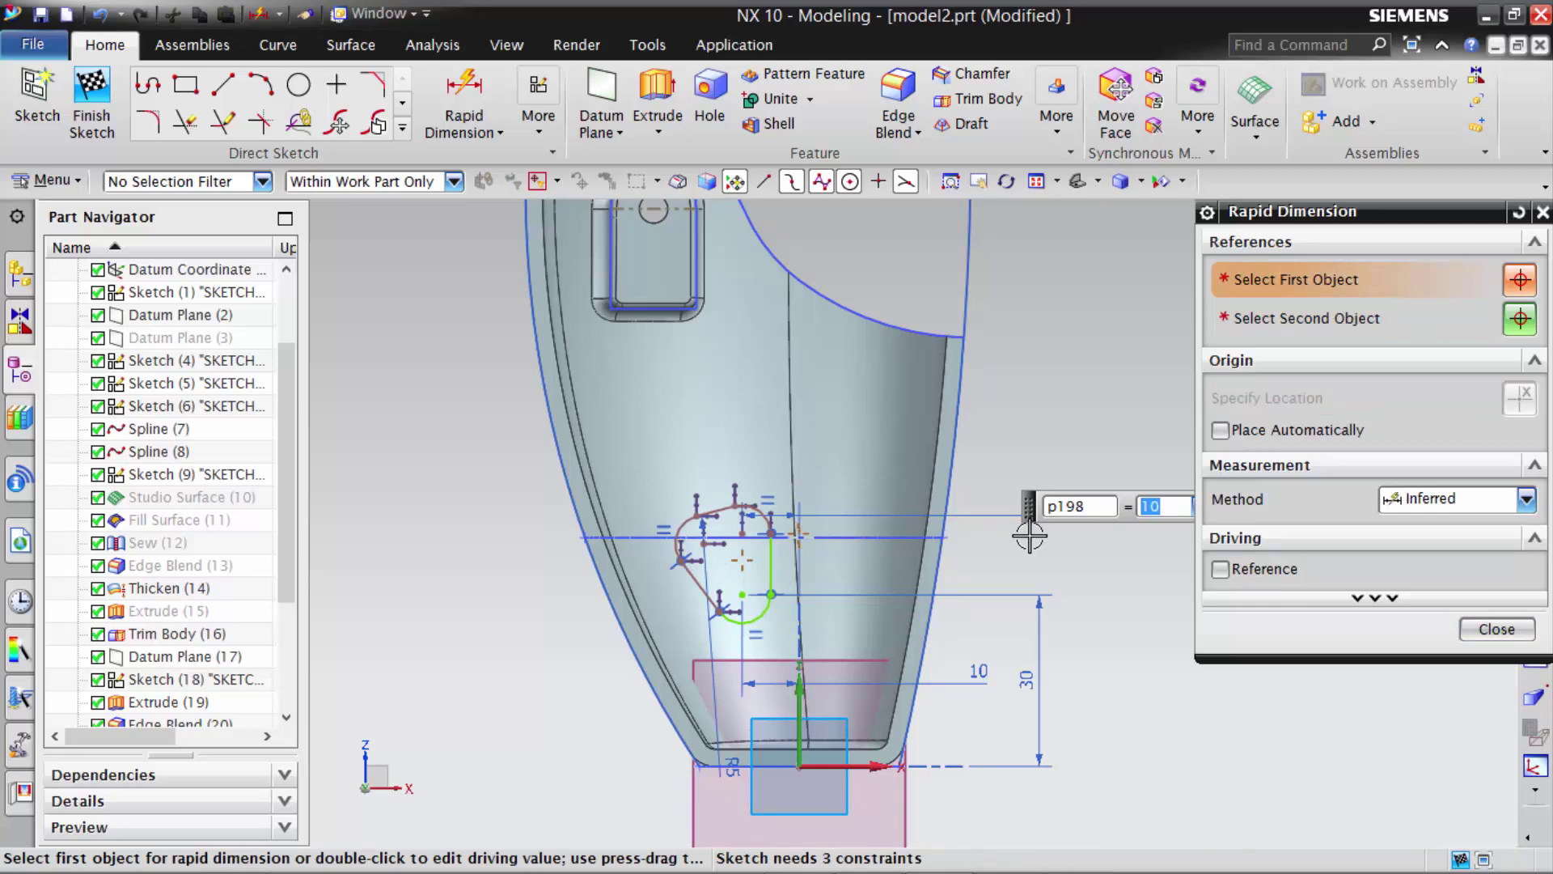
- Dimension the right arc's height above the X axis as 45
scroll(1029, 534, down, 3)
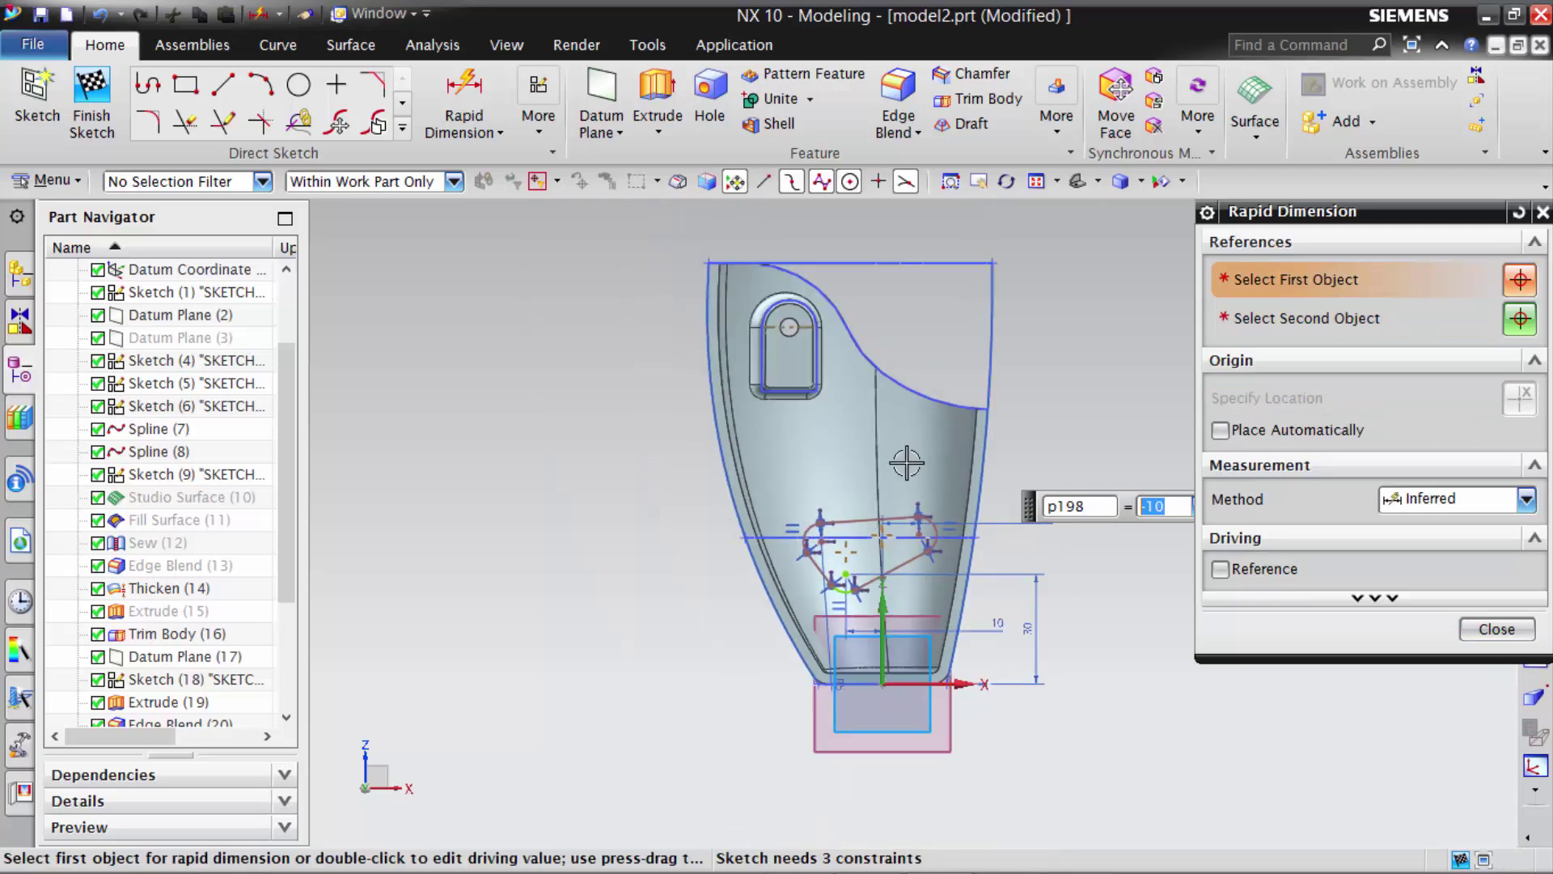
scroll(745, 416, up, 1)
scroll(889, 712, up, 4)
scroll(900, 697, down, 3)
scroll(899, 697, up, 3)
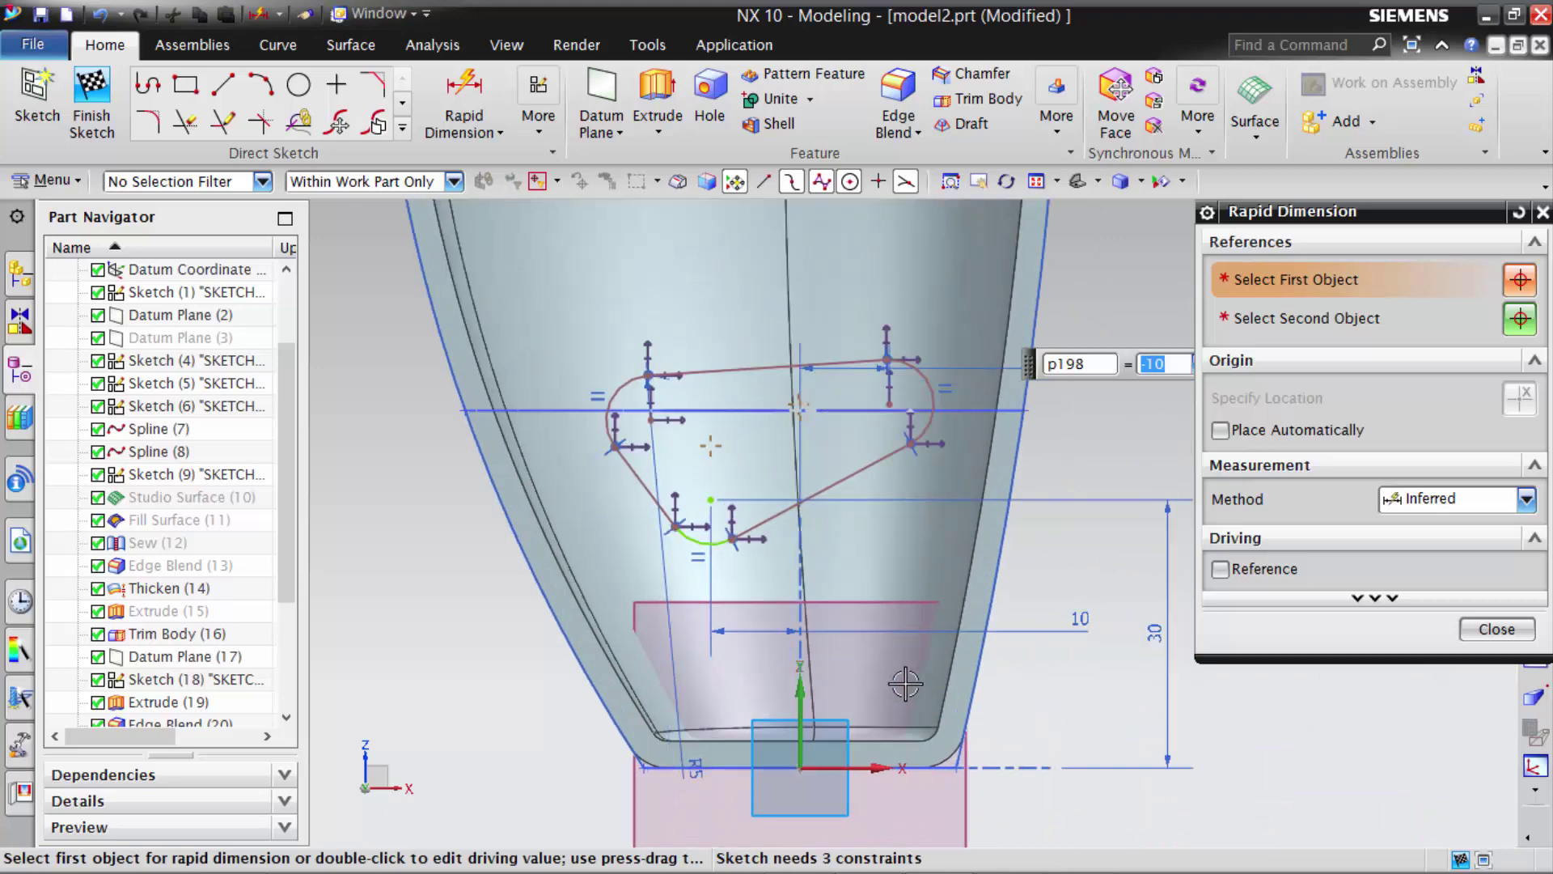
scroll(884, 434, up, 2)
scroll(901, 434, up, 1)
scroll(895, 434, up, 1)
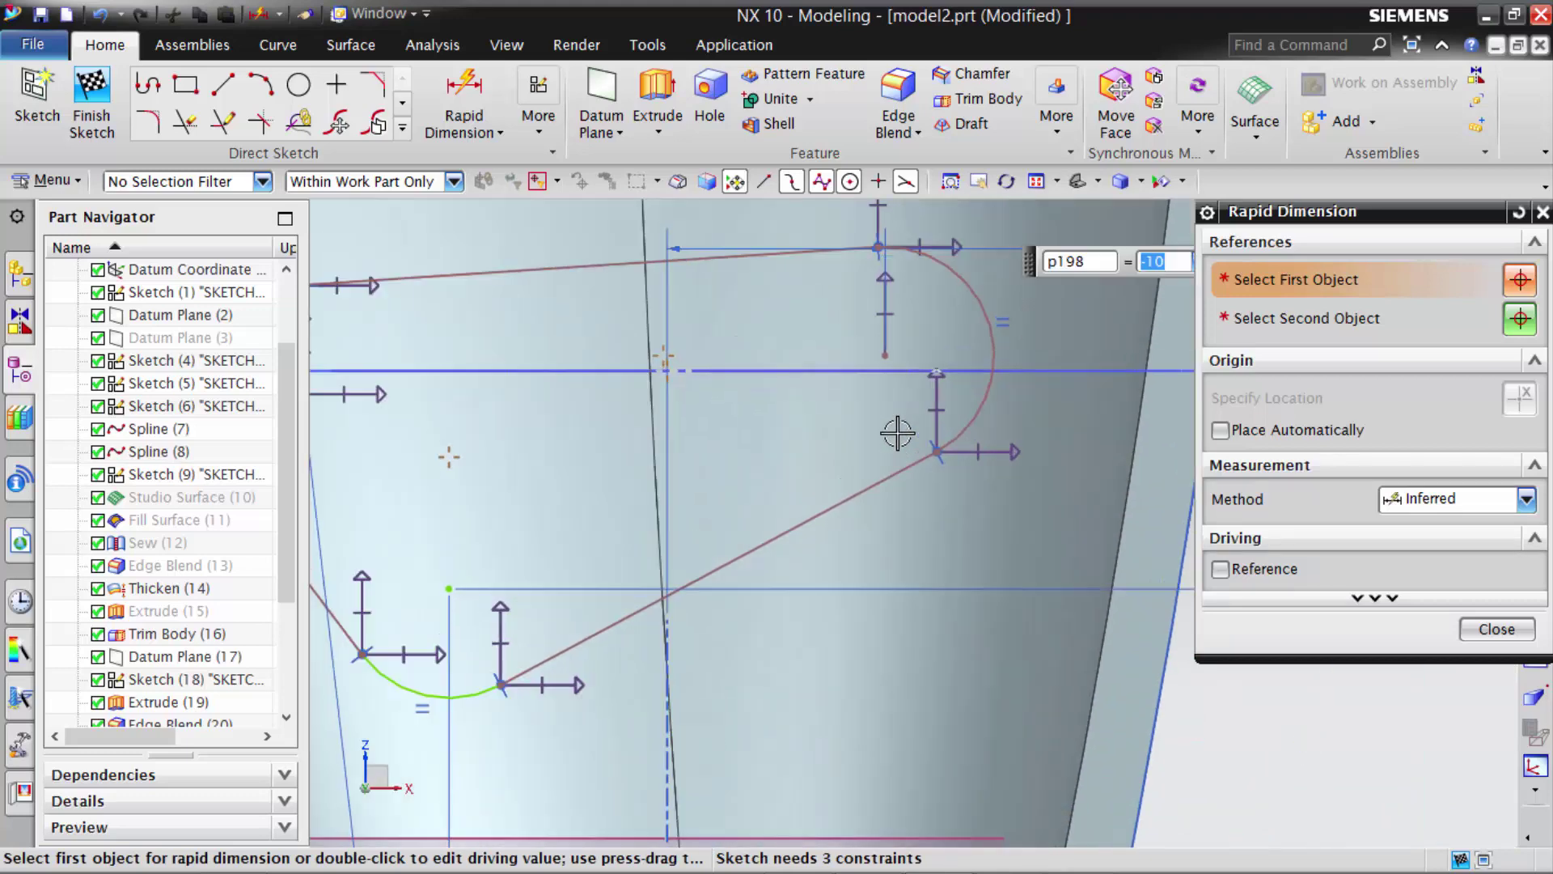
scroll(895, 430, up, 1)
scroll(895, 430, down, 3)
scroll(857, 461, up, 1)
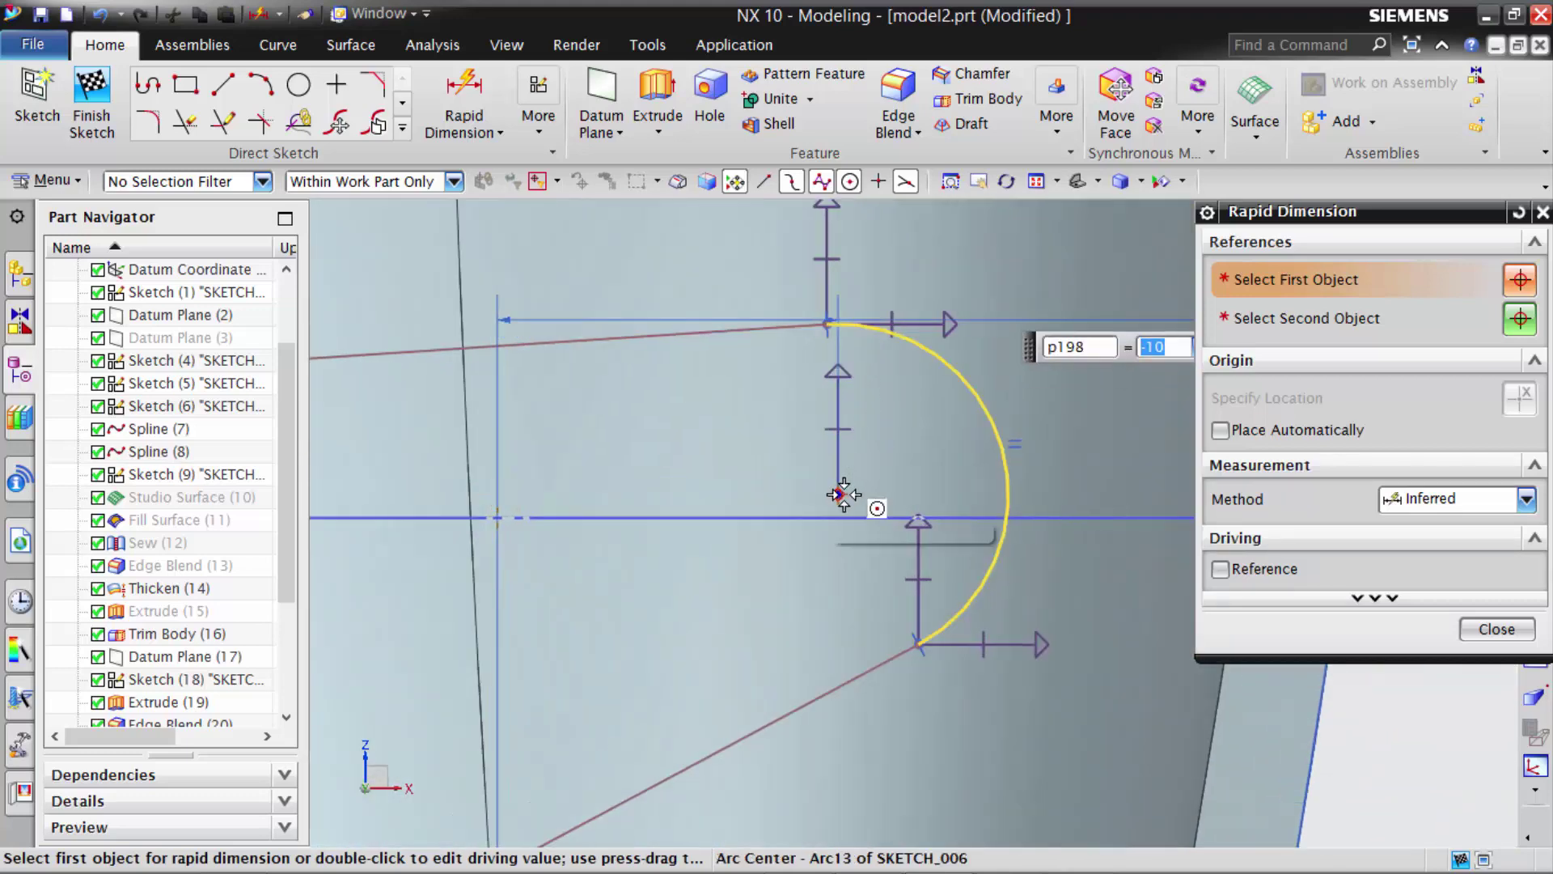
click(923, 372)
scroll(930, 388, down, 2)
scroll(809, 728, down, 1)
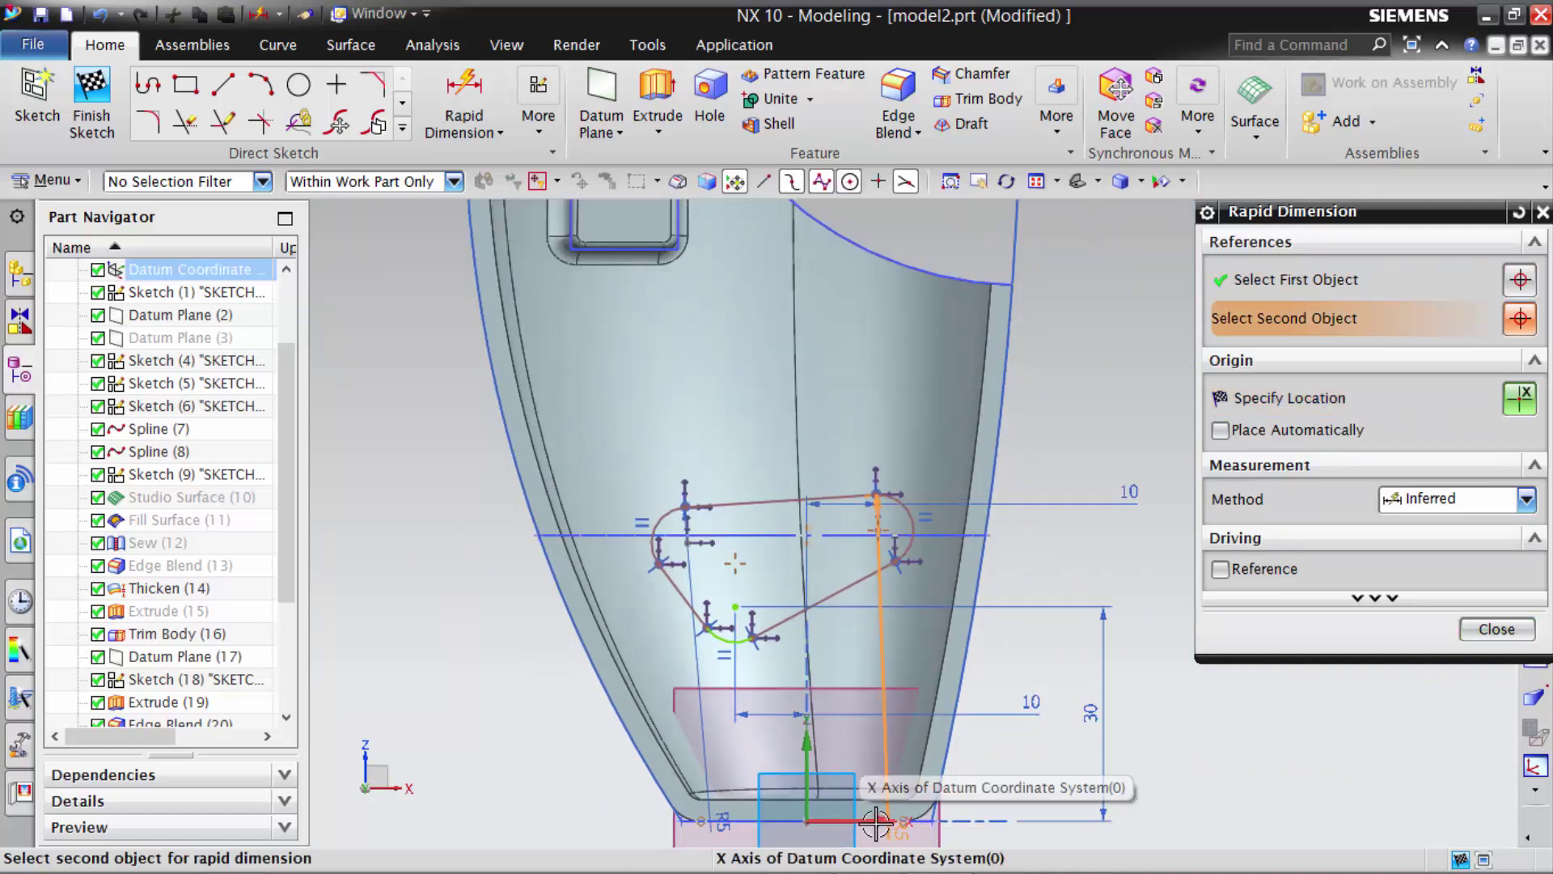
click(858, 820)
click(1165, 688)
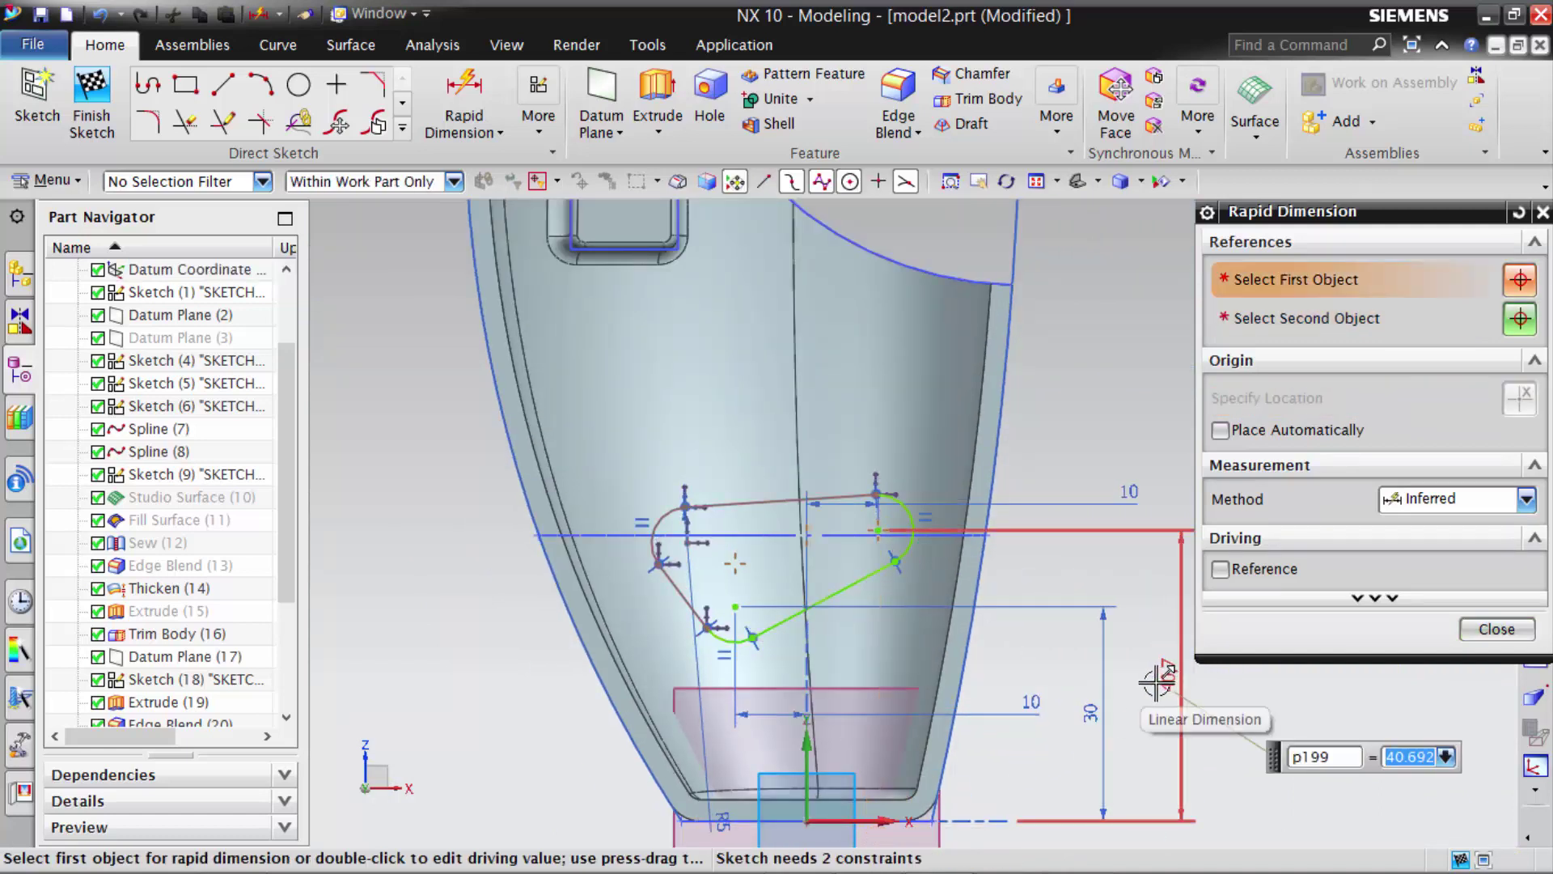
text(45)
key(Return)
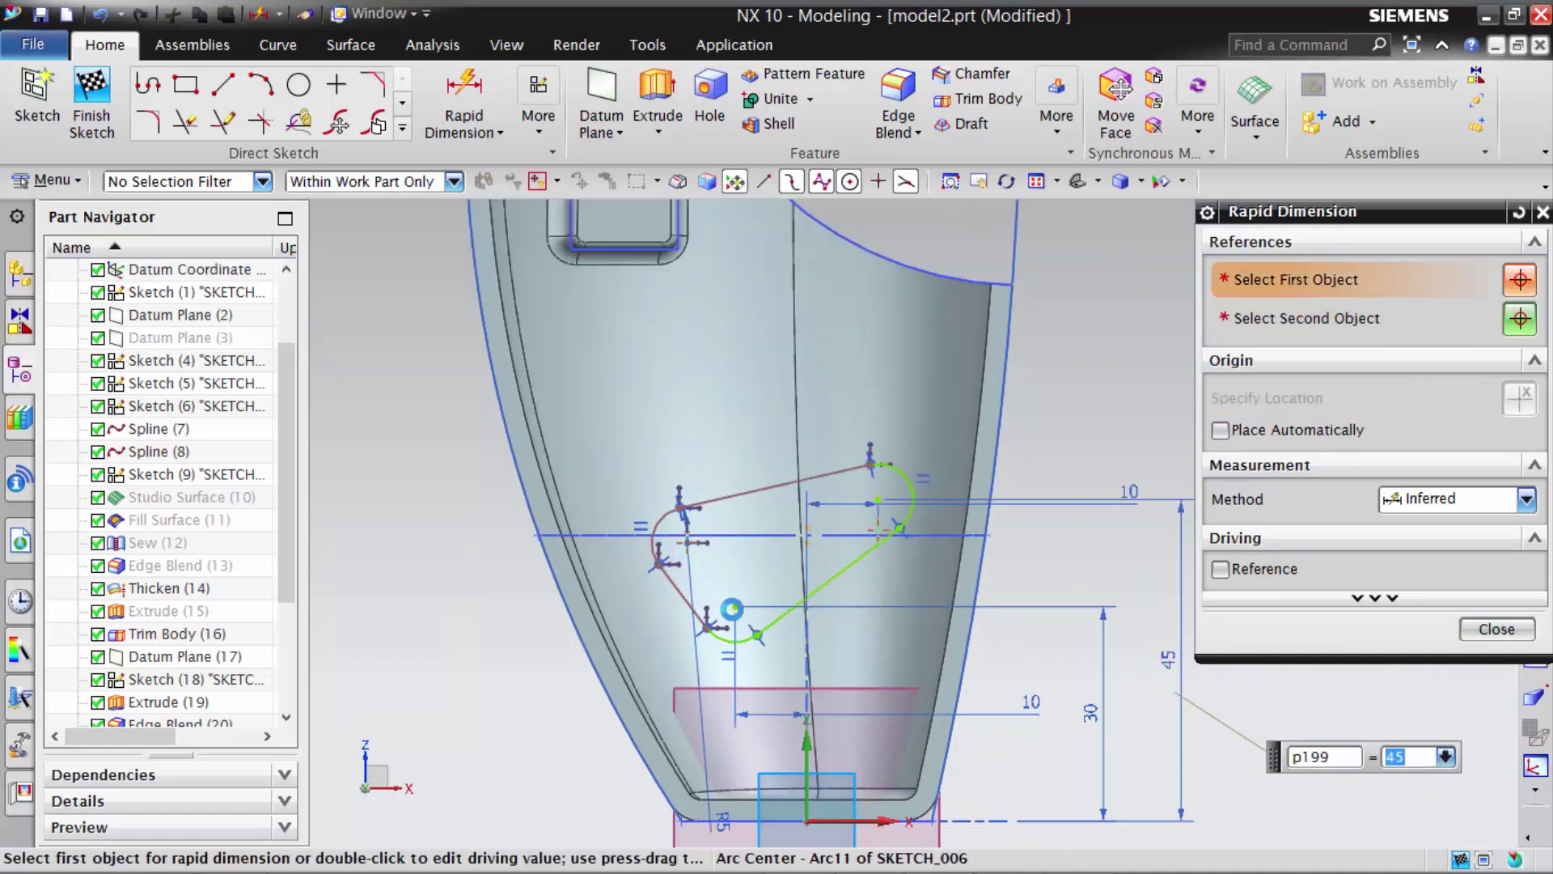
- Dimension the lower-left arc's height above the base axis as 55
click(686, 542)
click(881, 820)
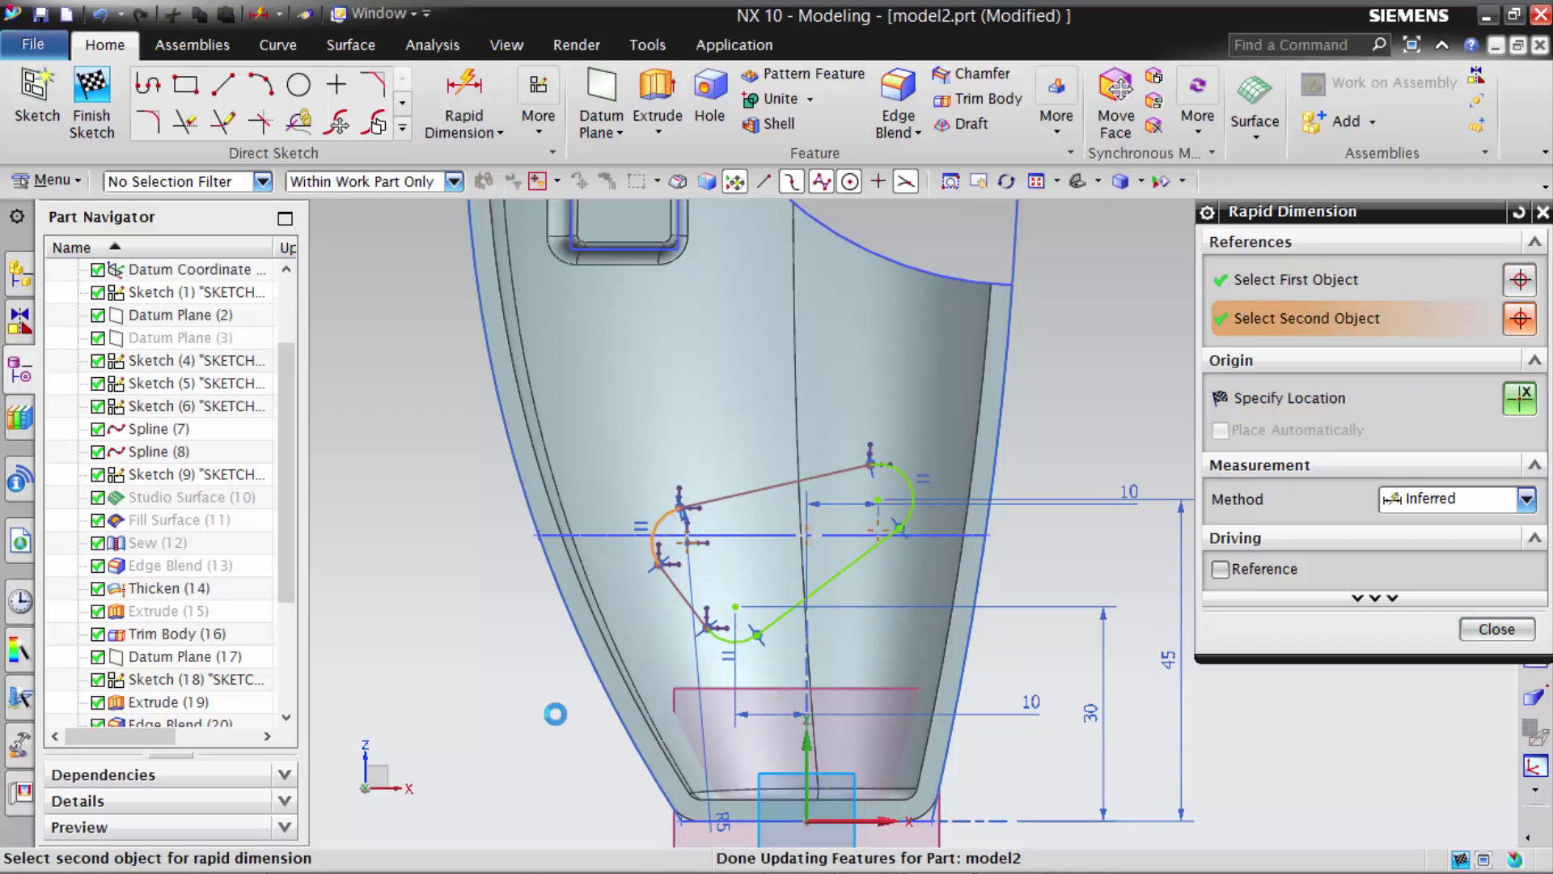
click(509, 653)
text(55)
key(Return)
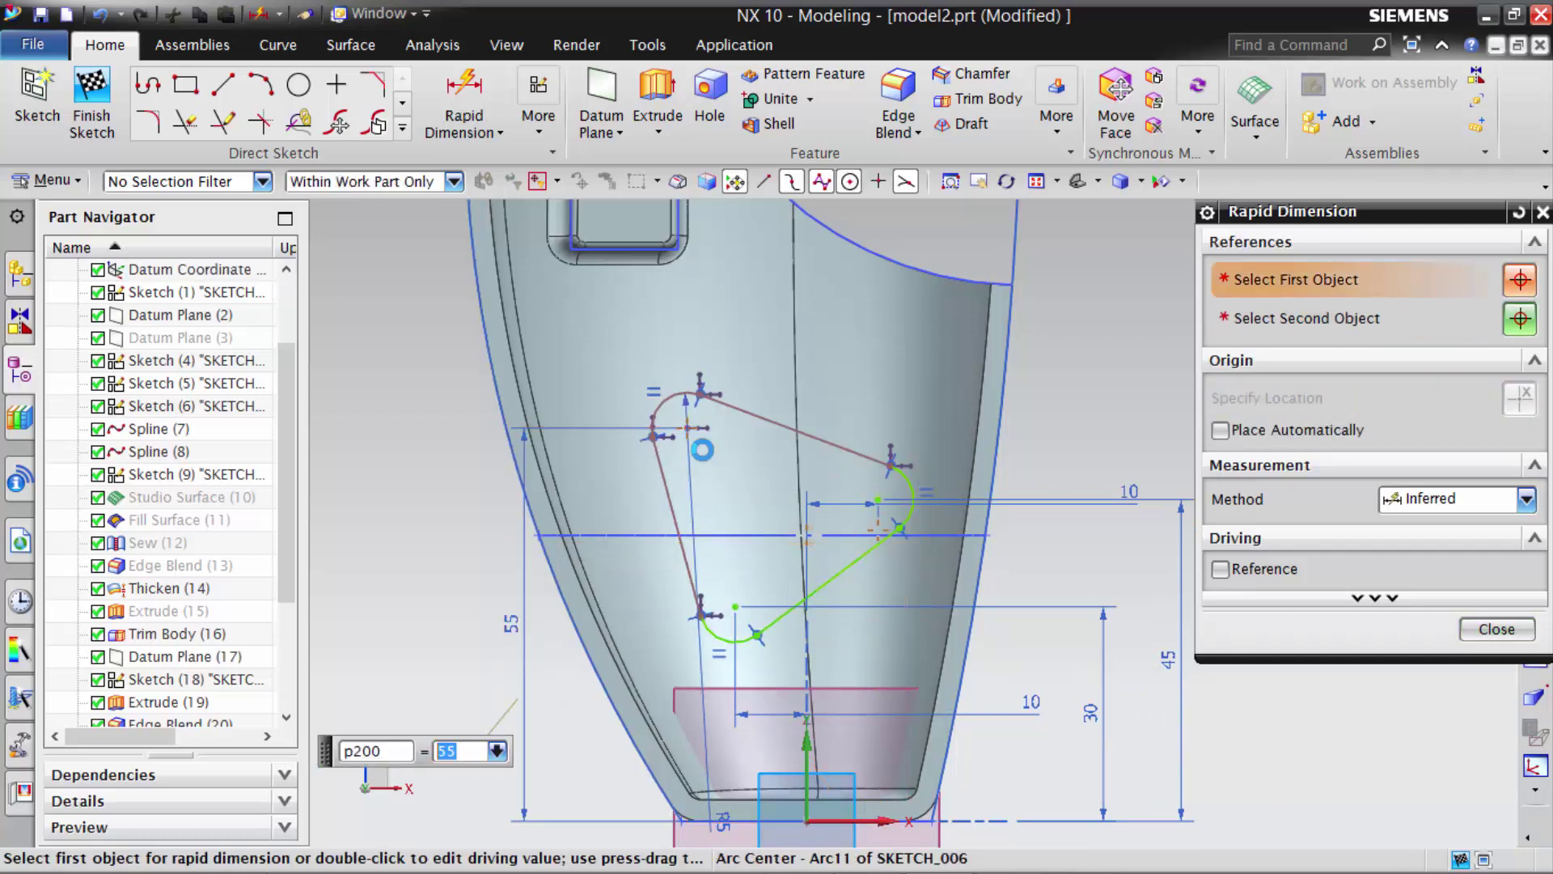
- Dimension the top corner arc 18 from the Z axis and close Rapid Dimension
click(803, 752)
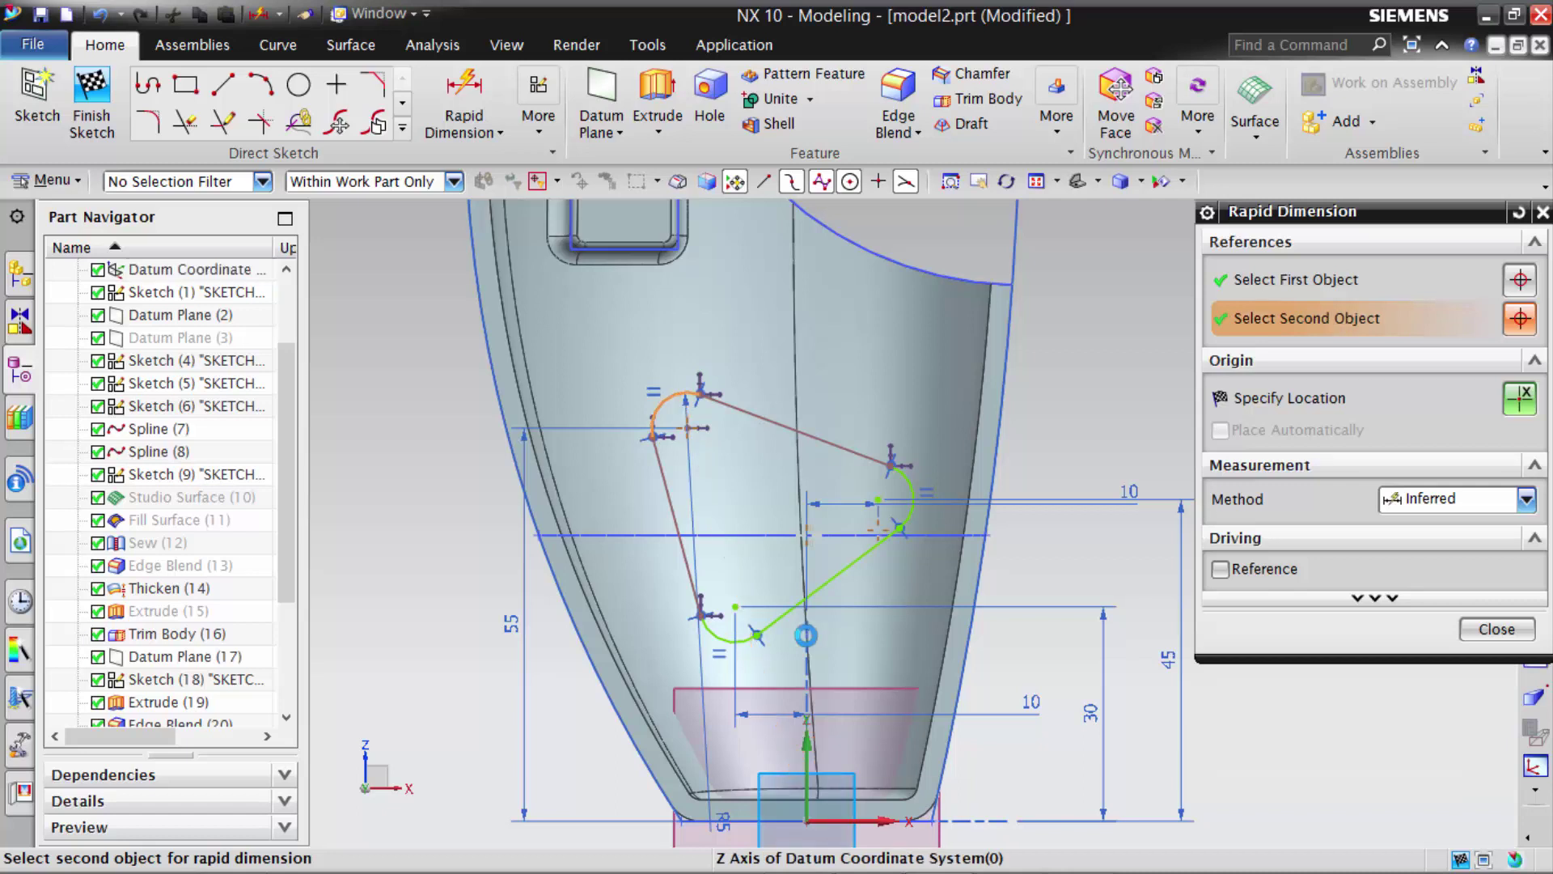
click(807, 749)
click(762, 346)
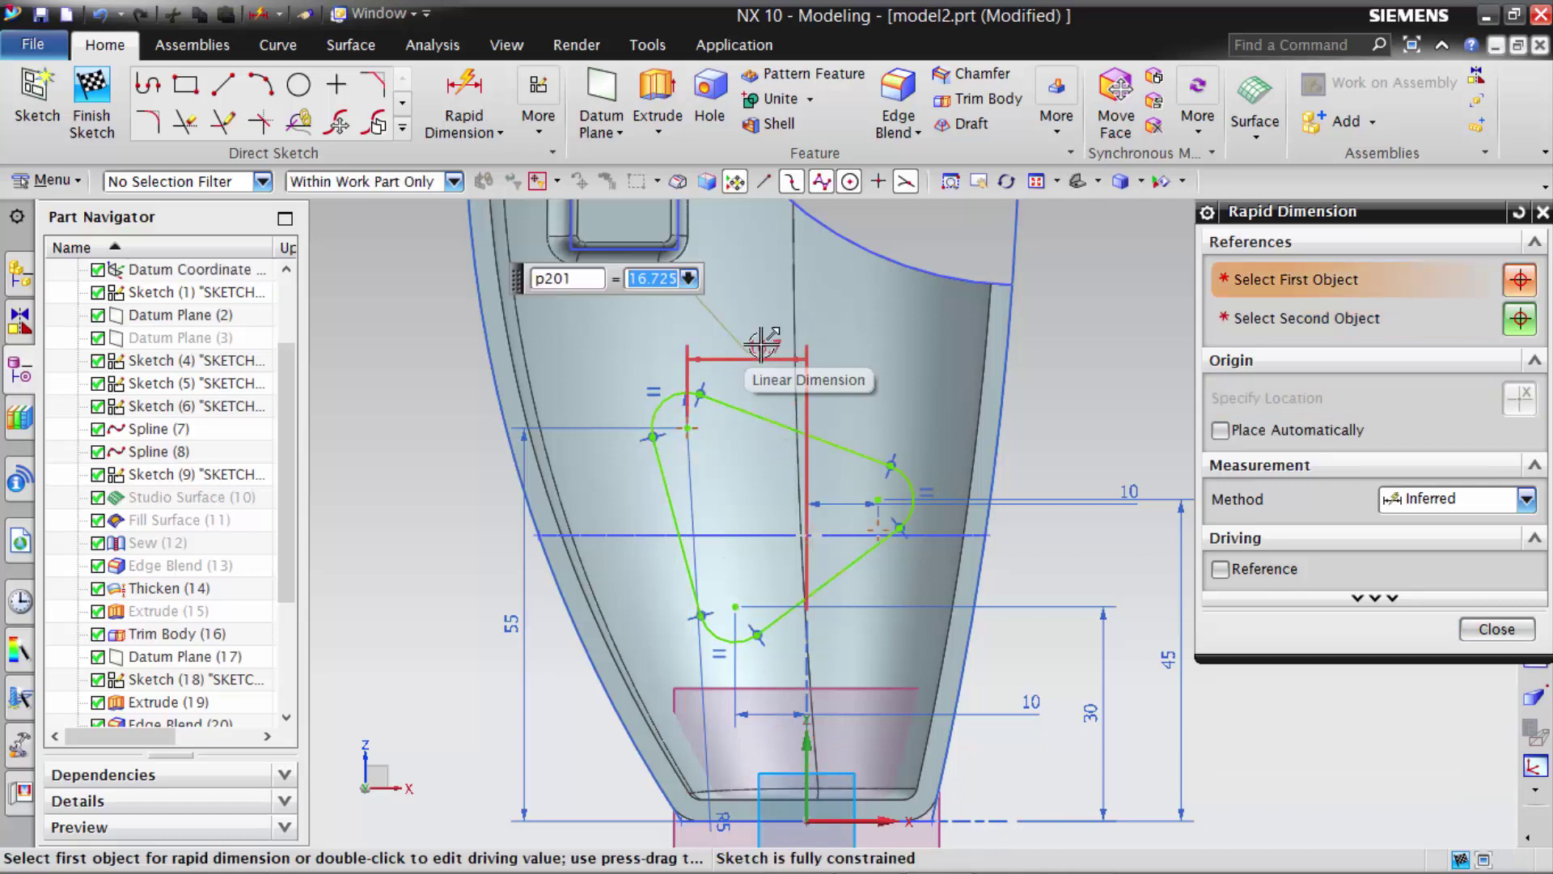
text(18)
key(Return)
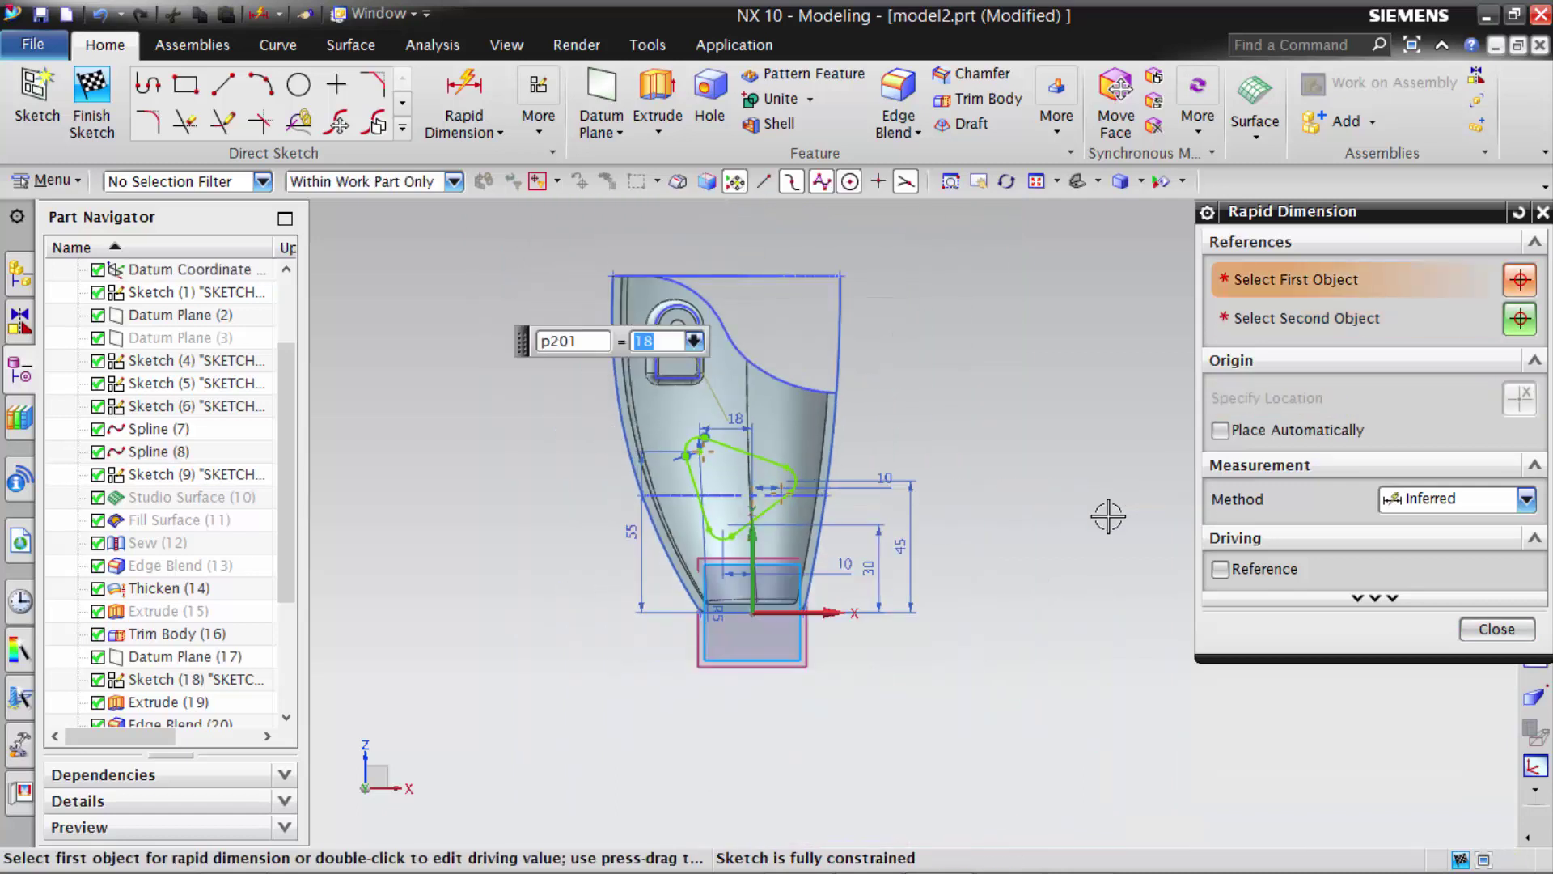
click(1497, 629)
middle_drag(728, 380, 572, 381)
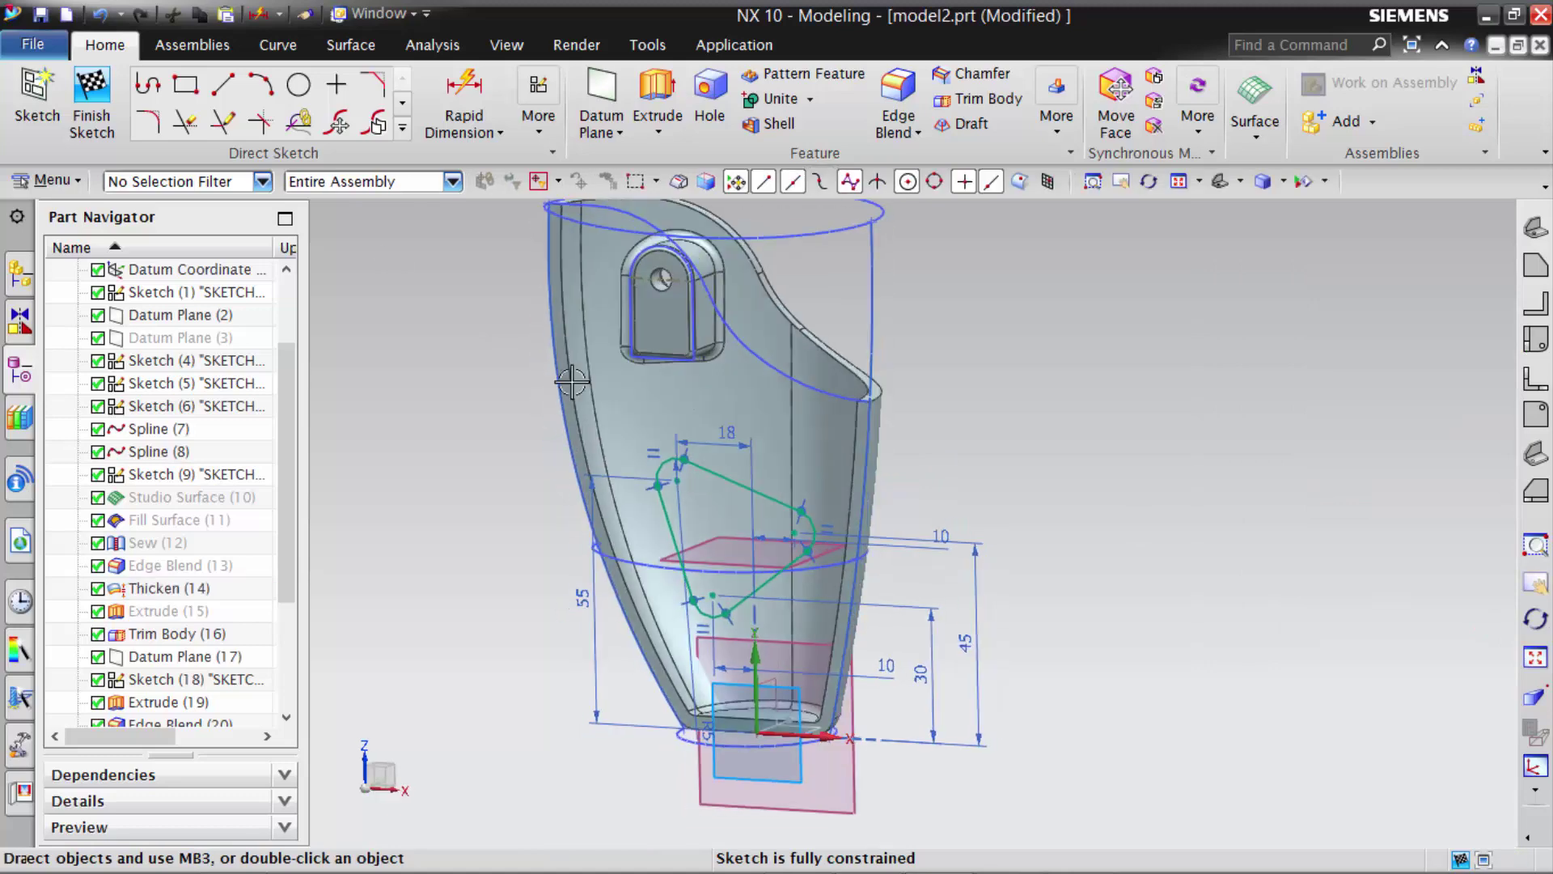
- Extrude the triangle sketch reversed to Until Next, subtracting a window from the cup wall
click(114, 100)
scroll(445, 356, up, 2)
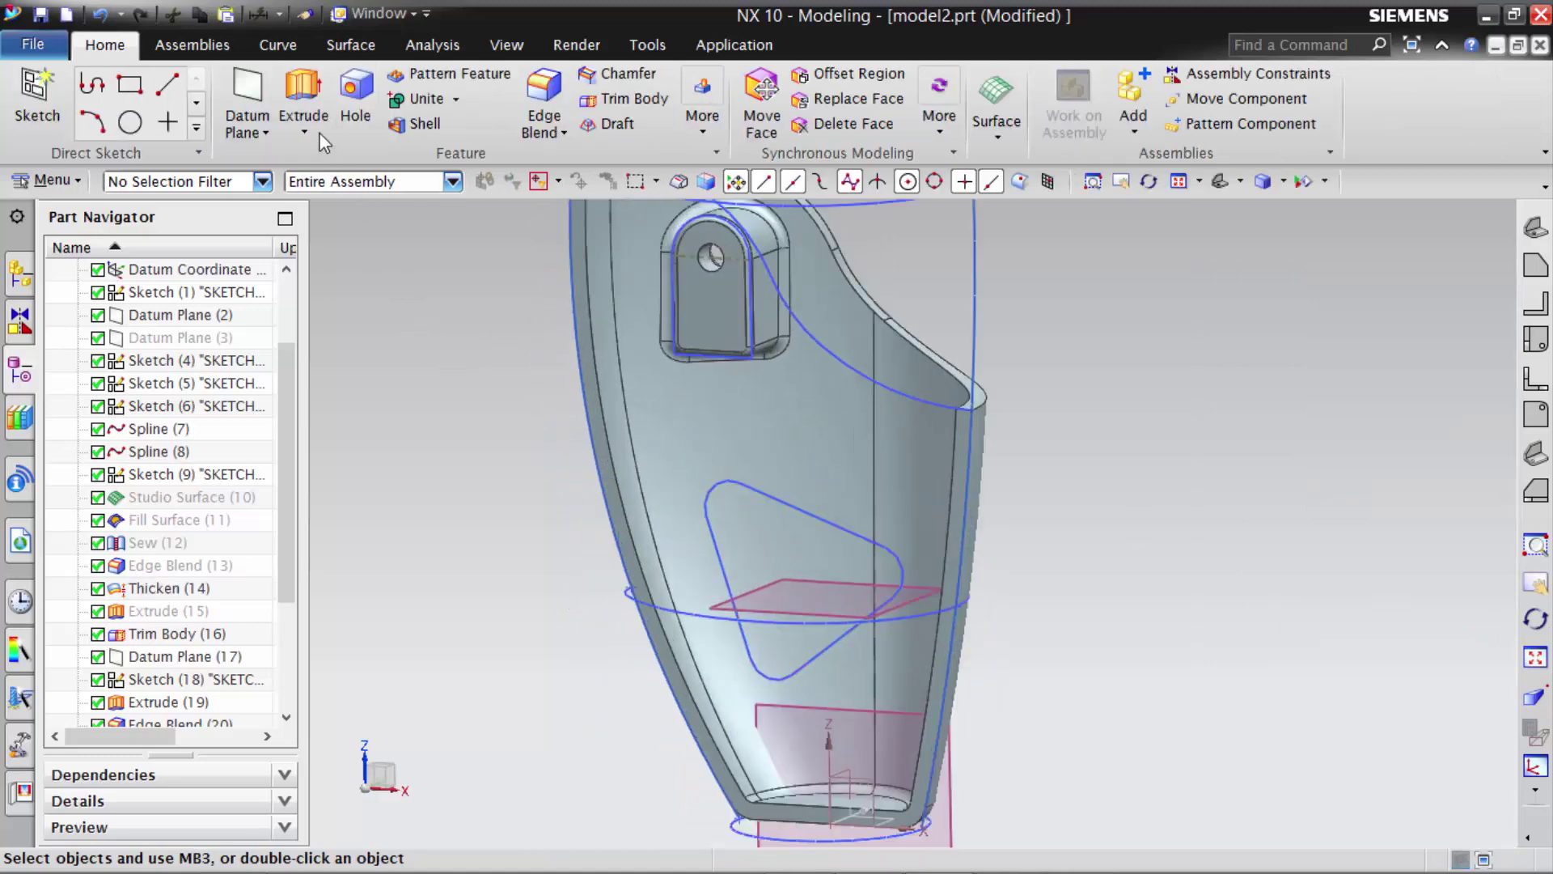
click(796, 520)
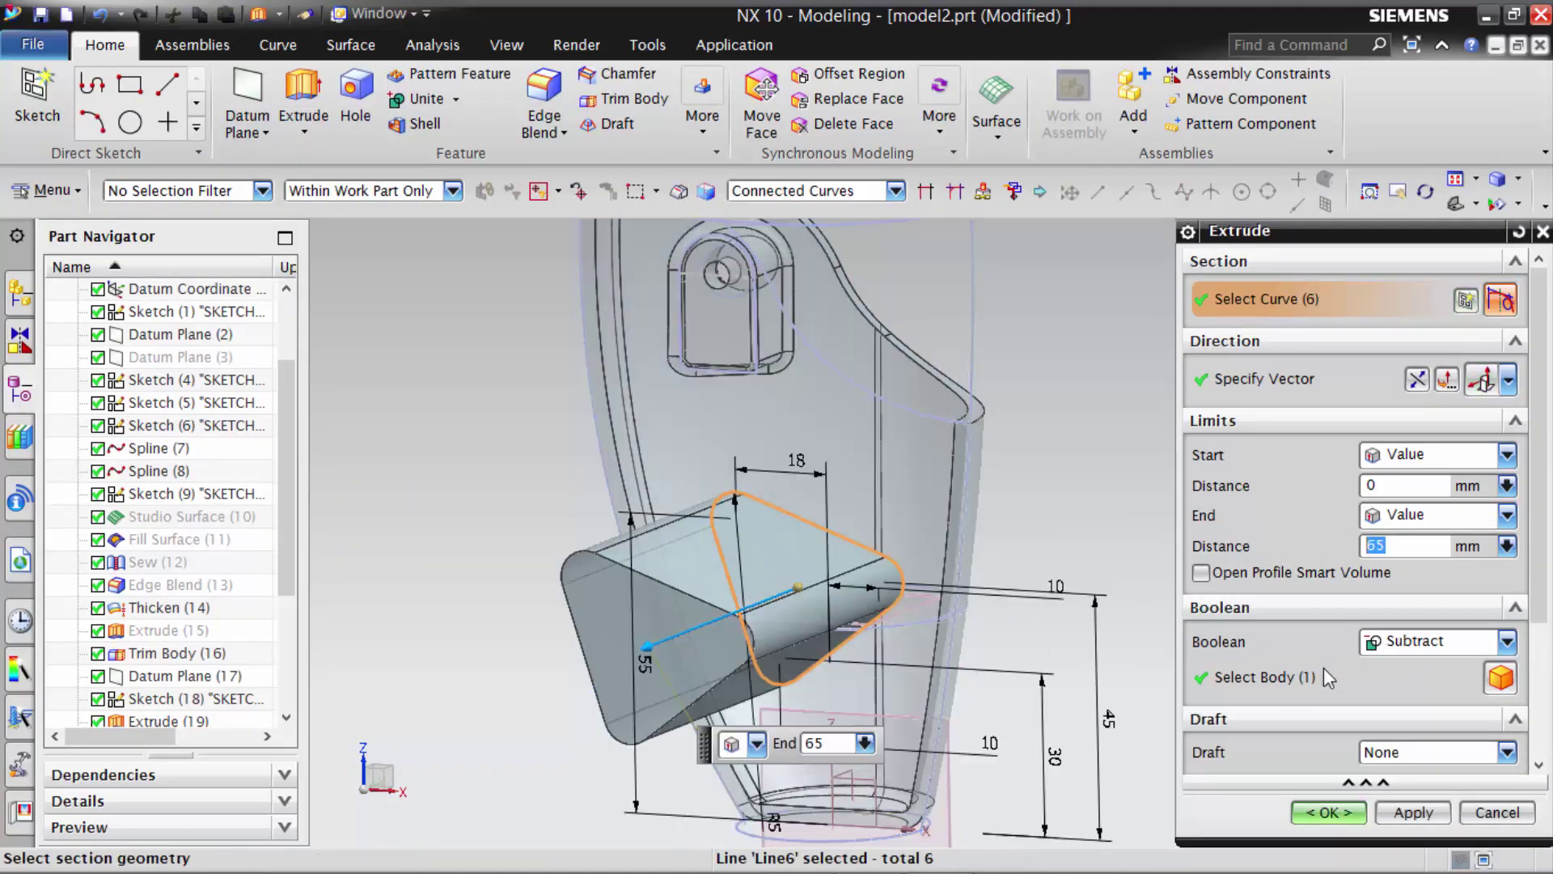
click(1417, 379)
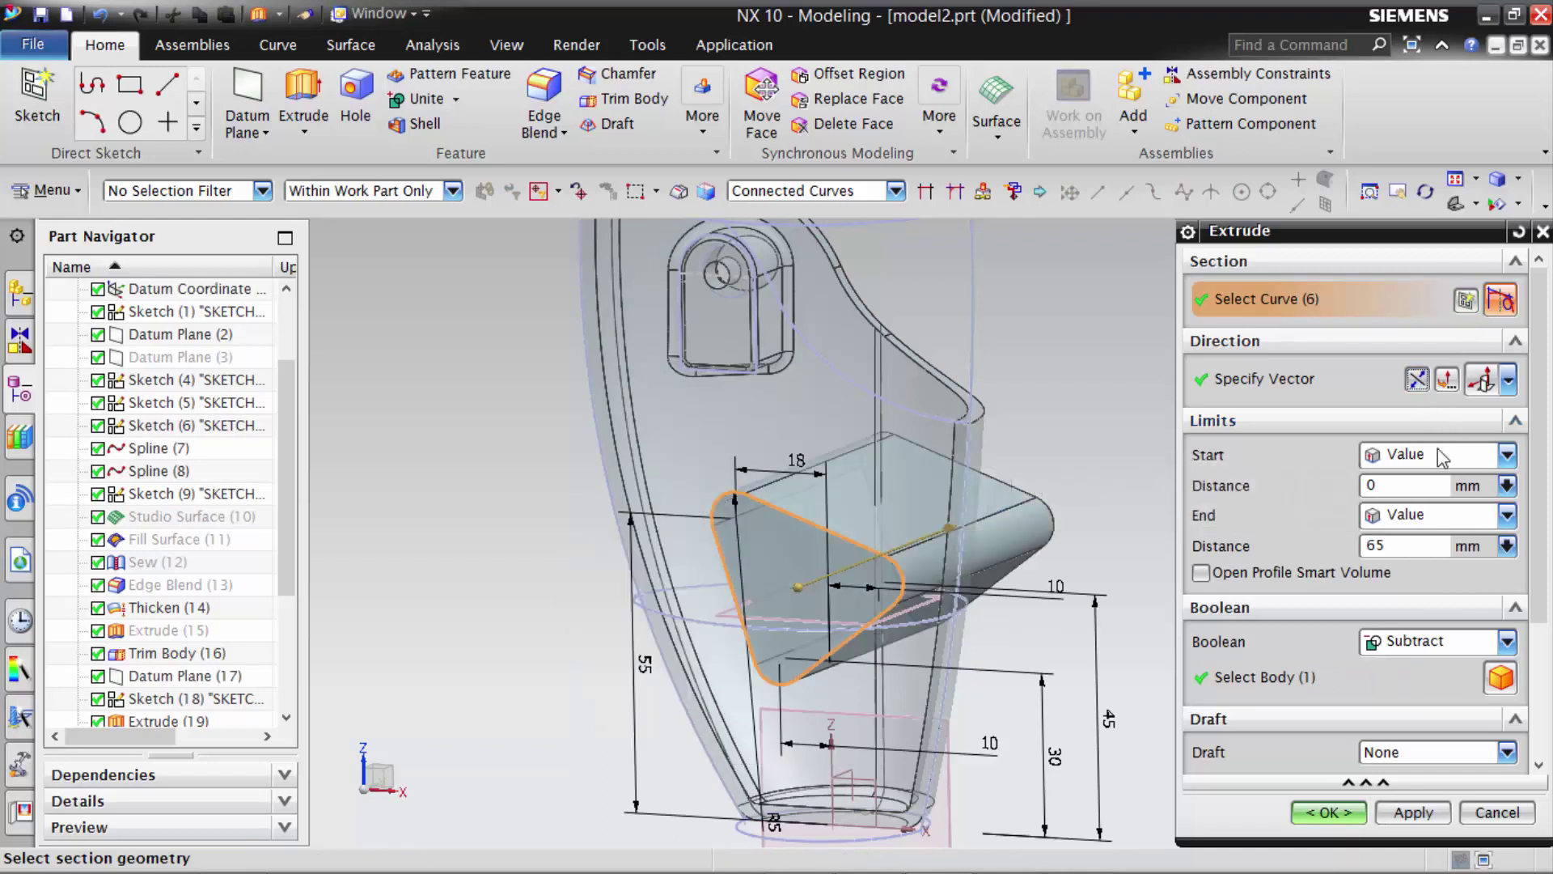
click(1421, 516)
click(1428, 588)
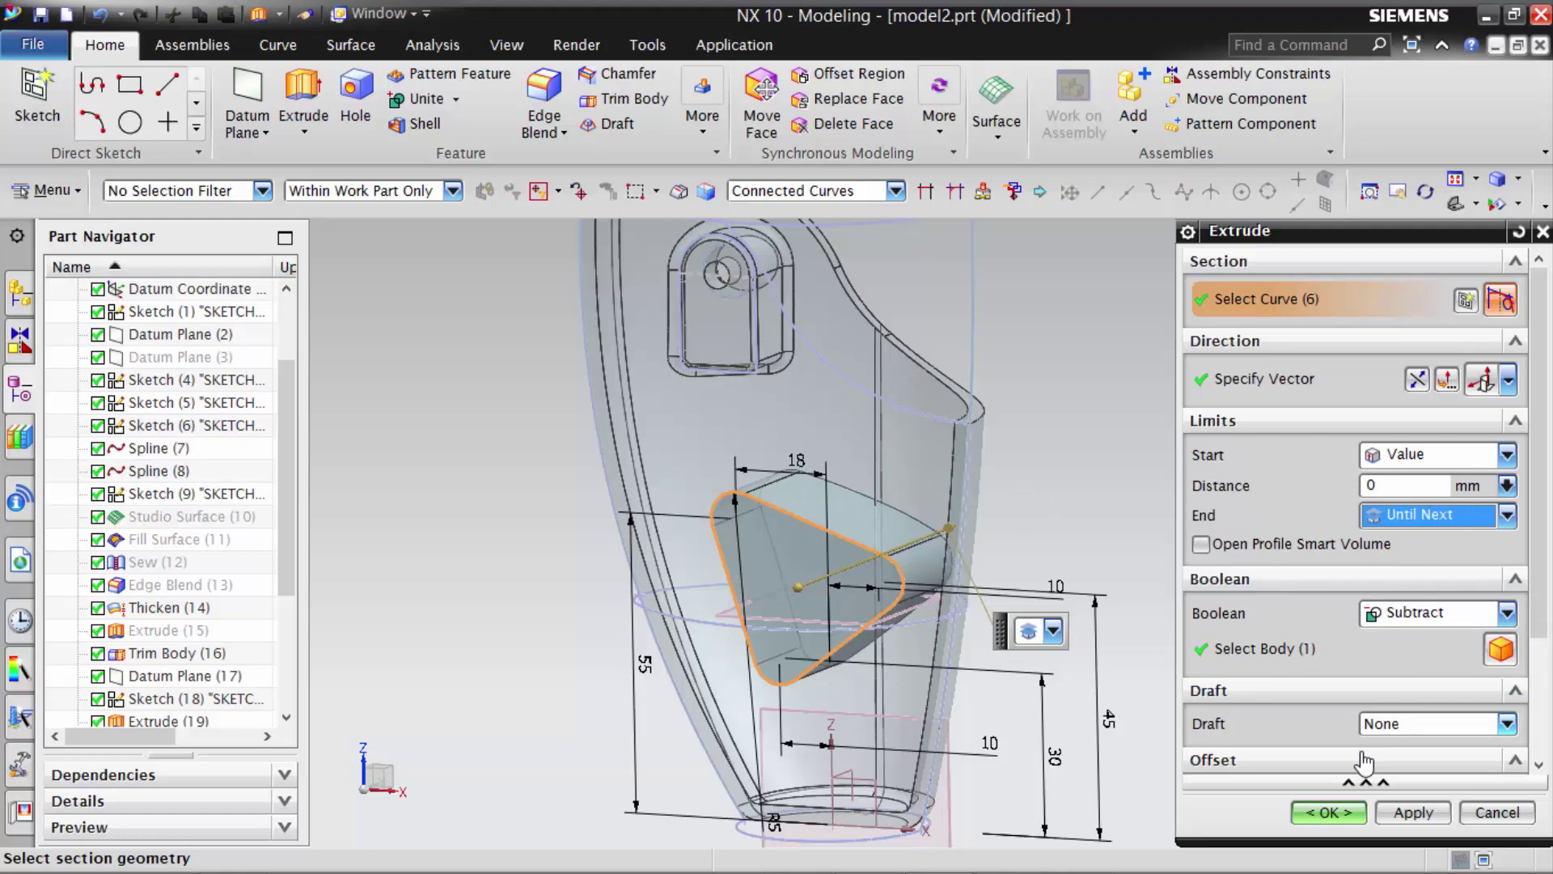
click(1336, 812)
scroll(1231, 659, up, 2)
scroll(1189, 666, up, 2)
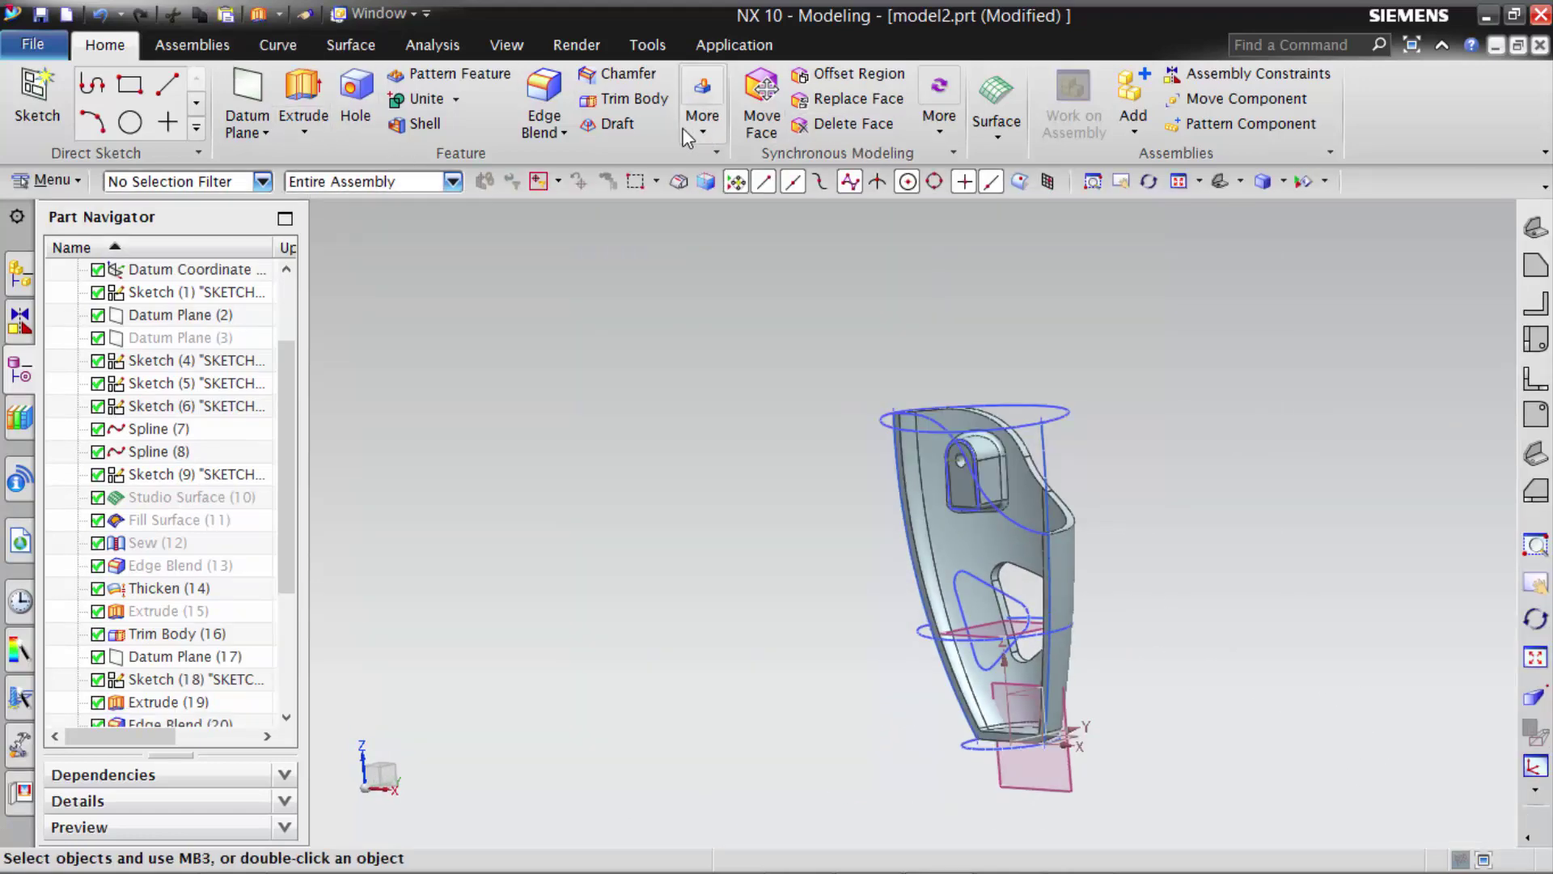
- Mirror the half-shell body about the XZ datum plane with Mirror Geometry
click(716, 129)
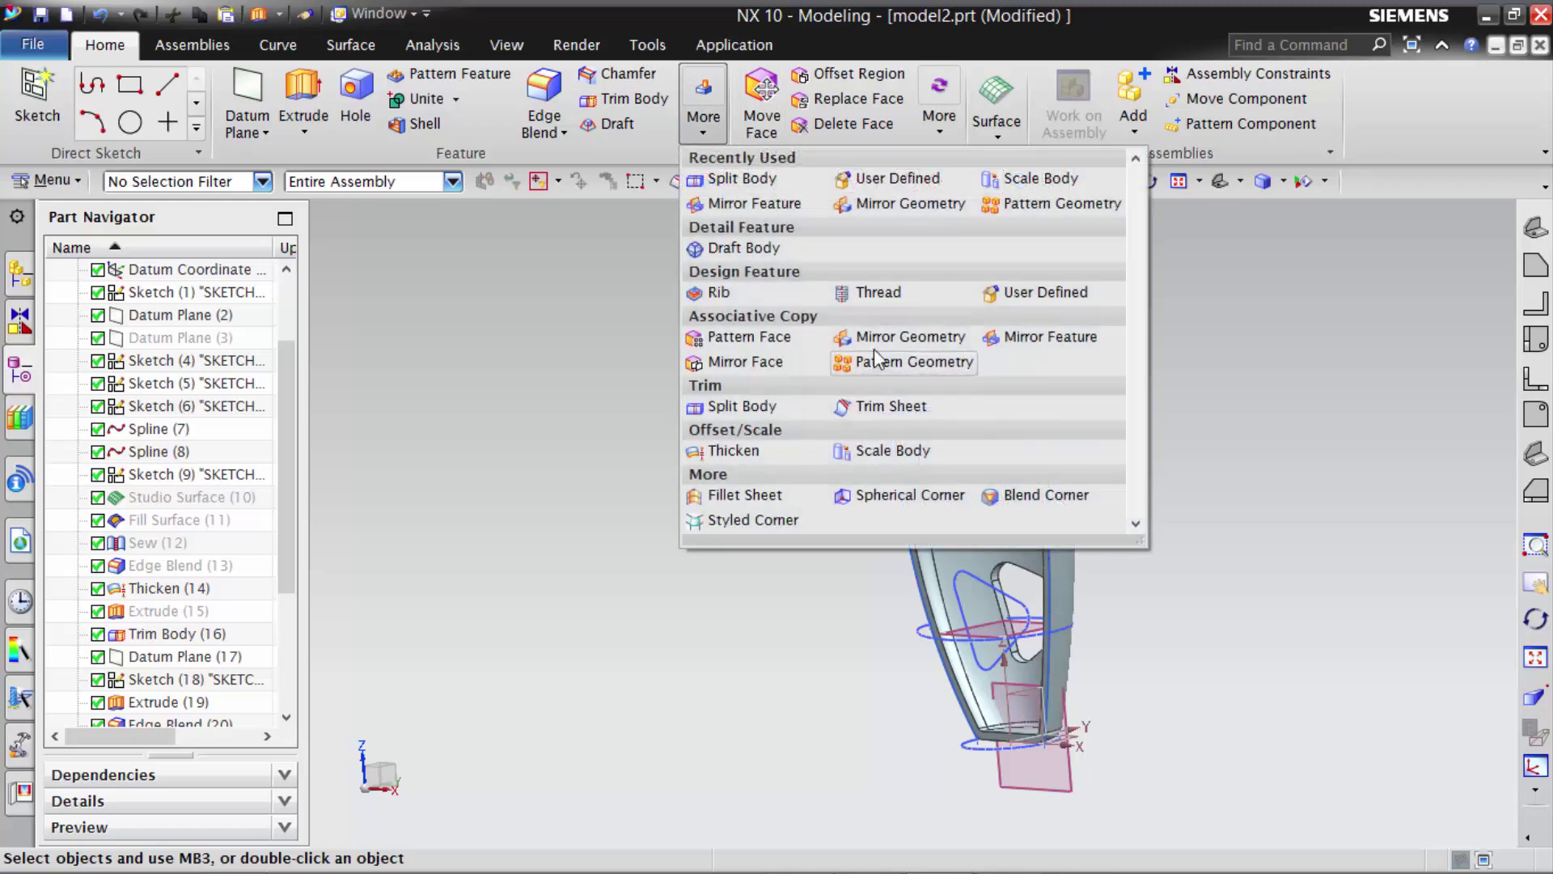
click(910, 336)
click(957, 536)
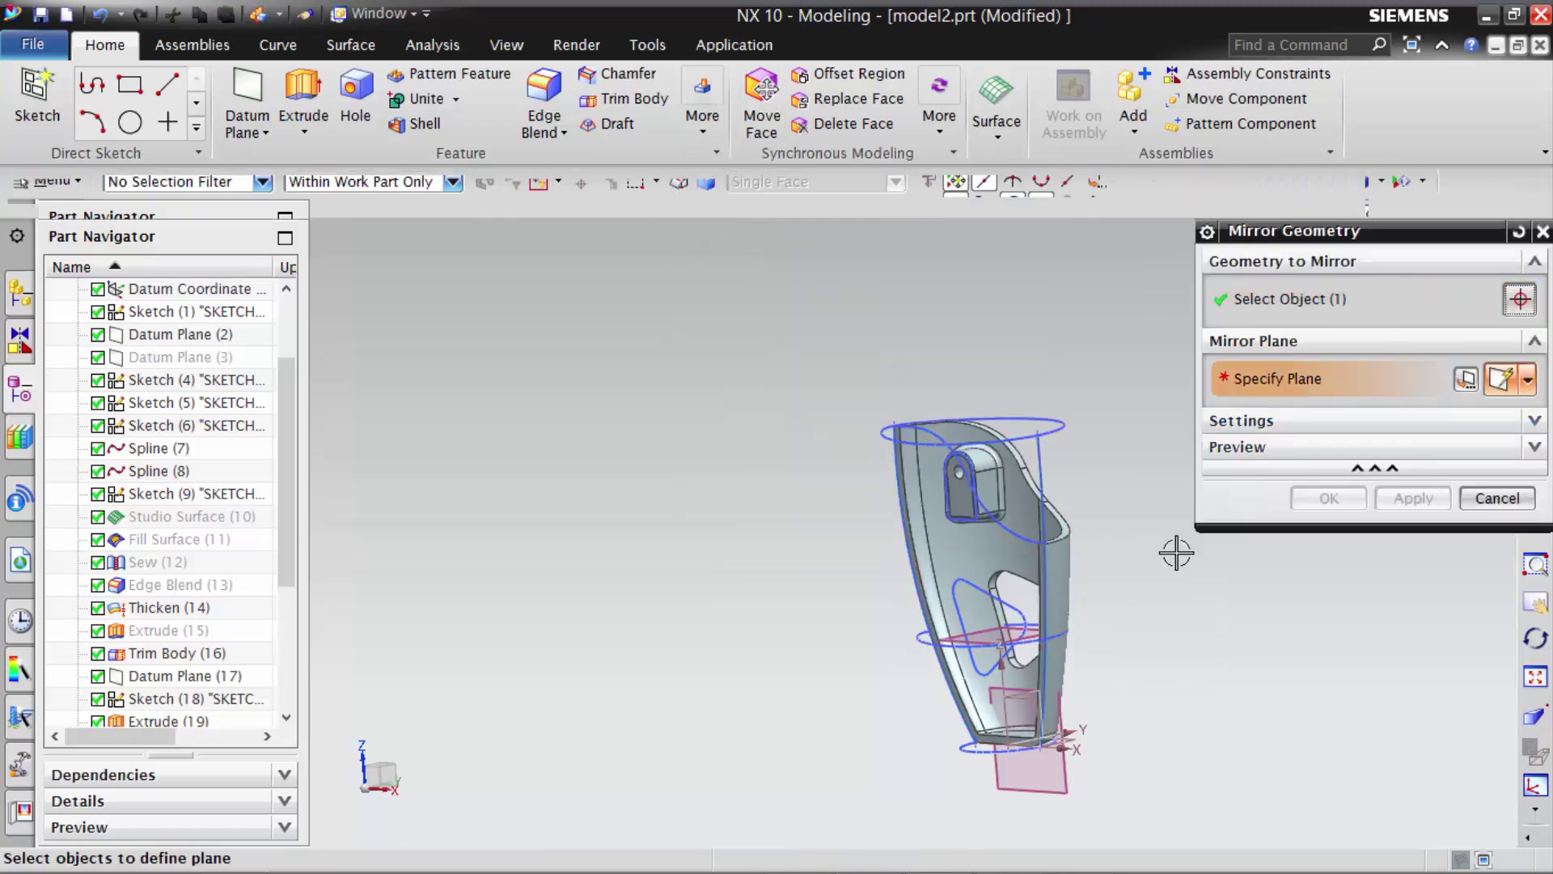
middle_drag(1003, 671, 1021, 697)
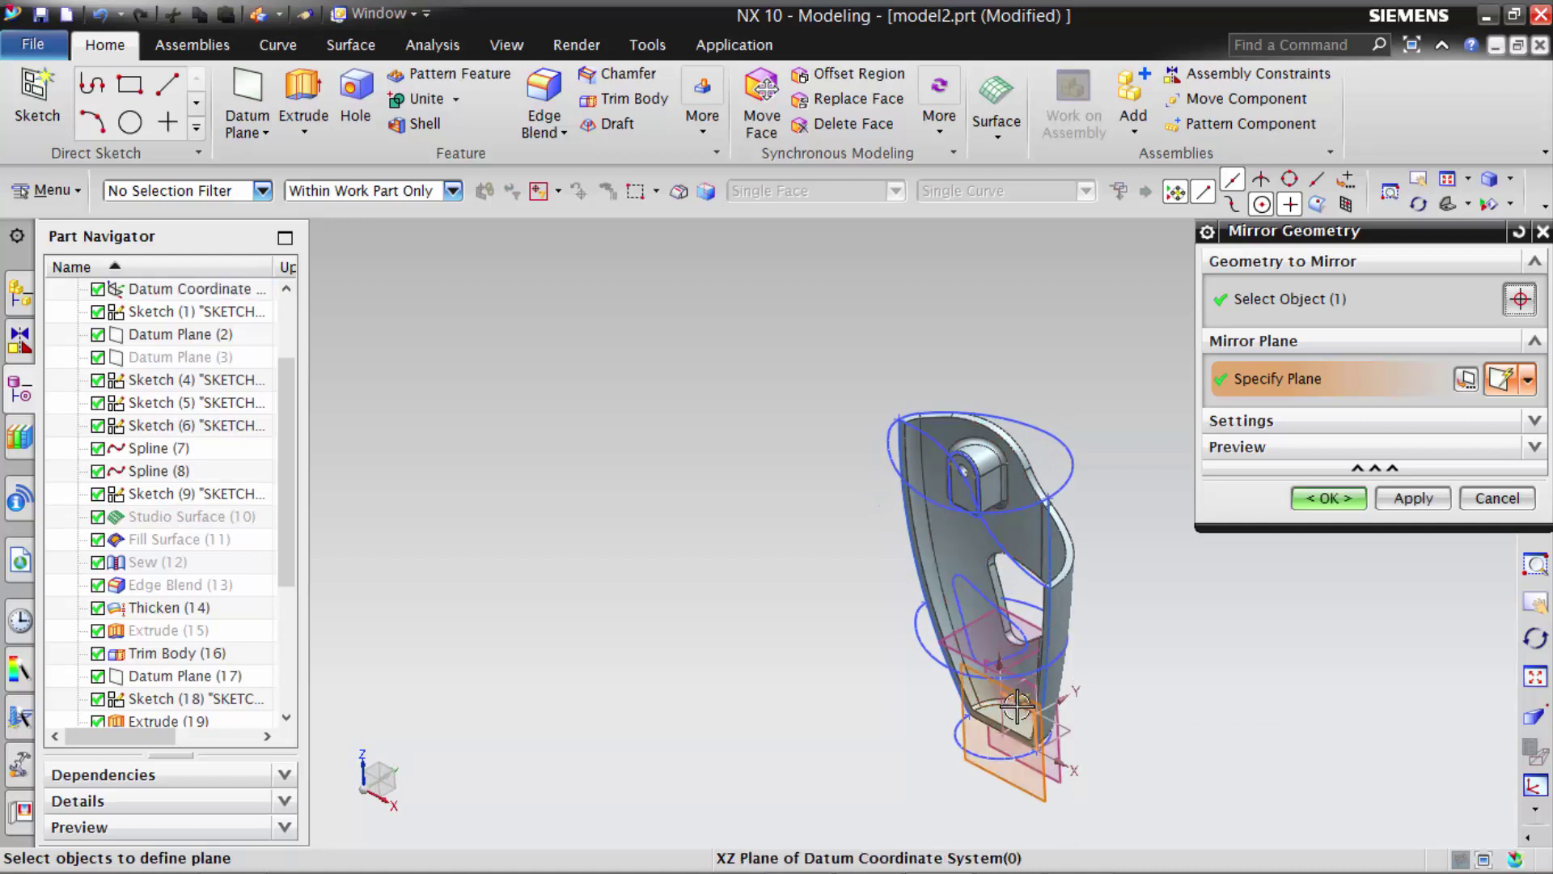
click(1013, 702)
click(1327, 498)
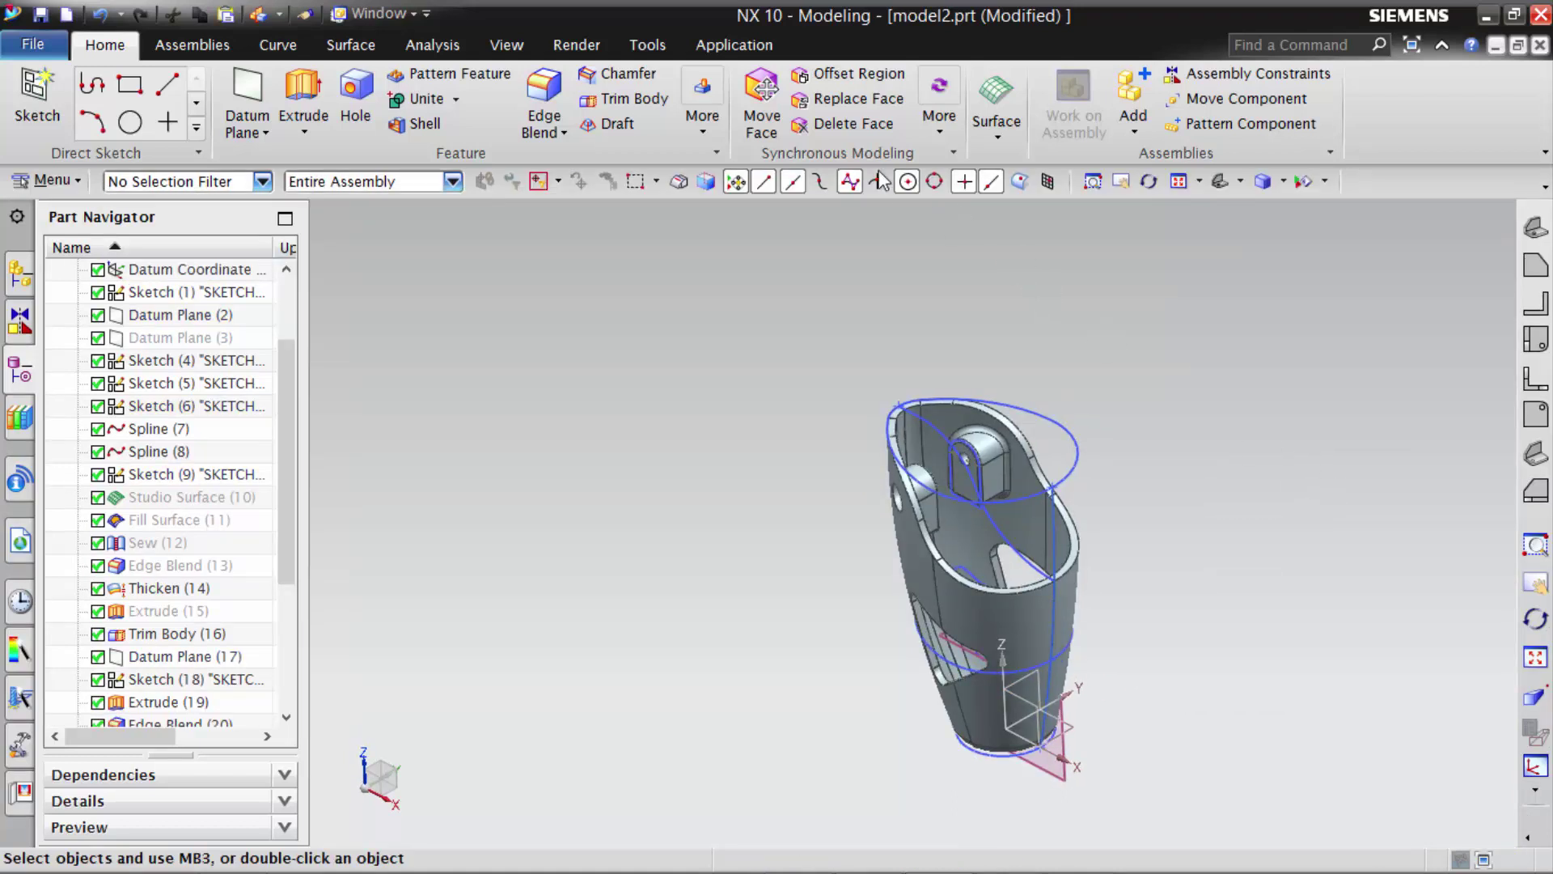
- Unite the original and mirrored halves into a single body
click(417, 98)
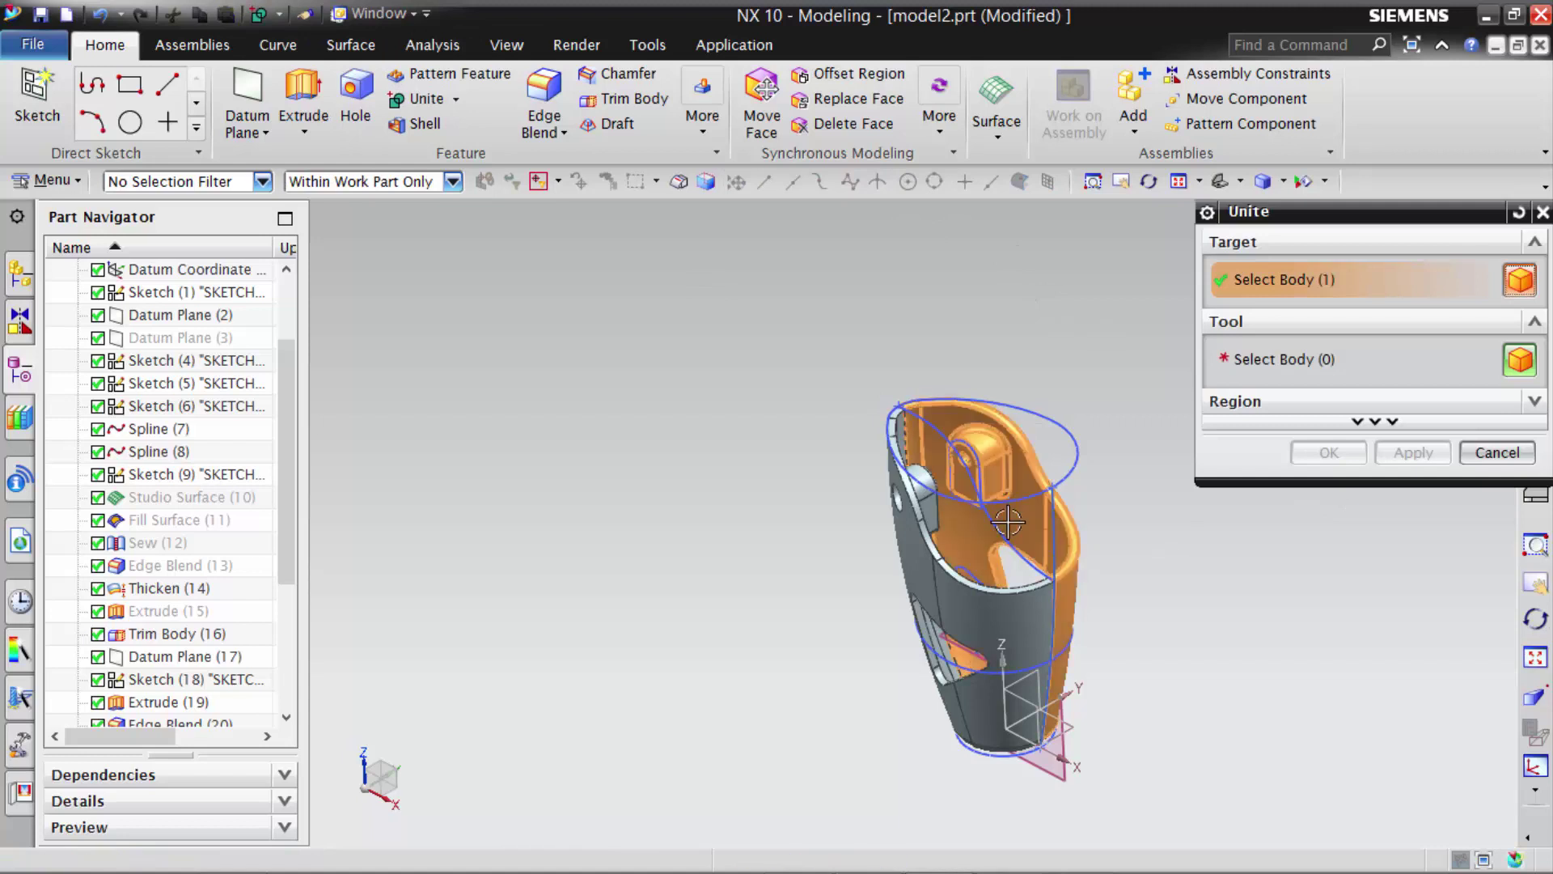
click(988, 558)
click(931, 631)
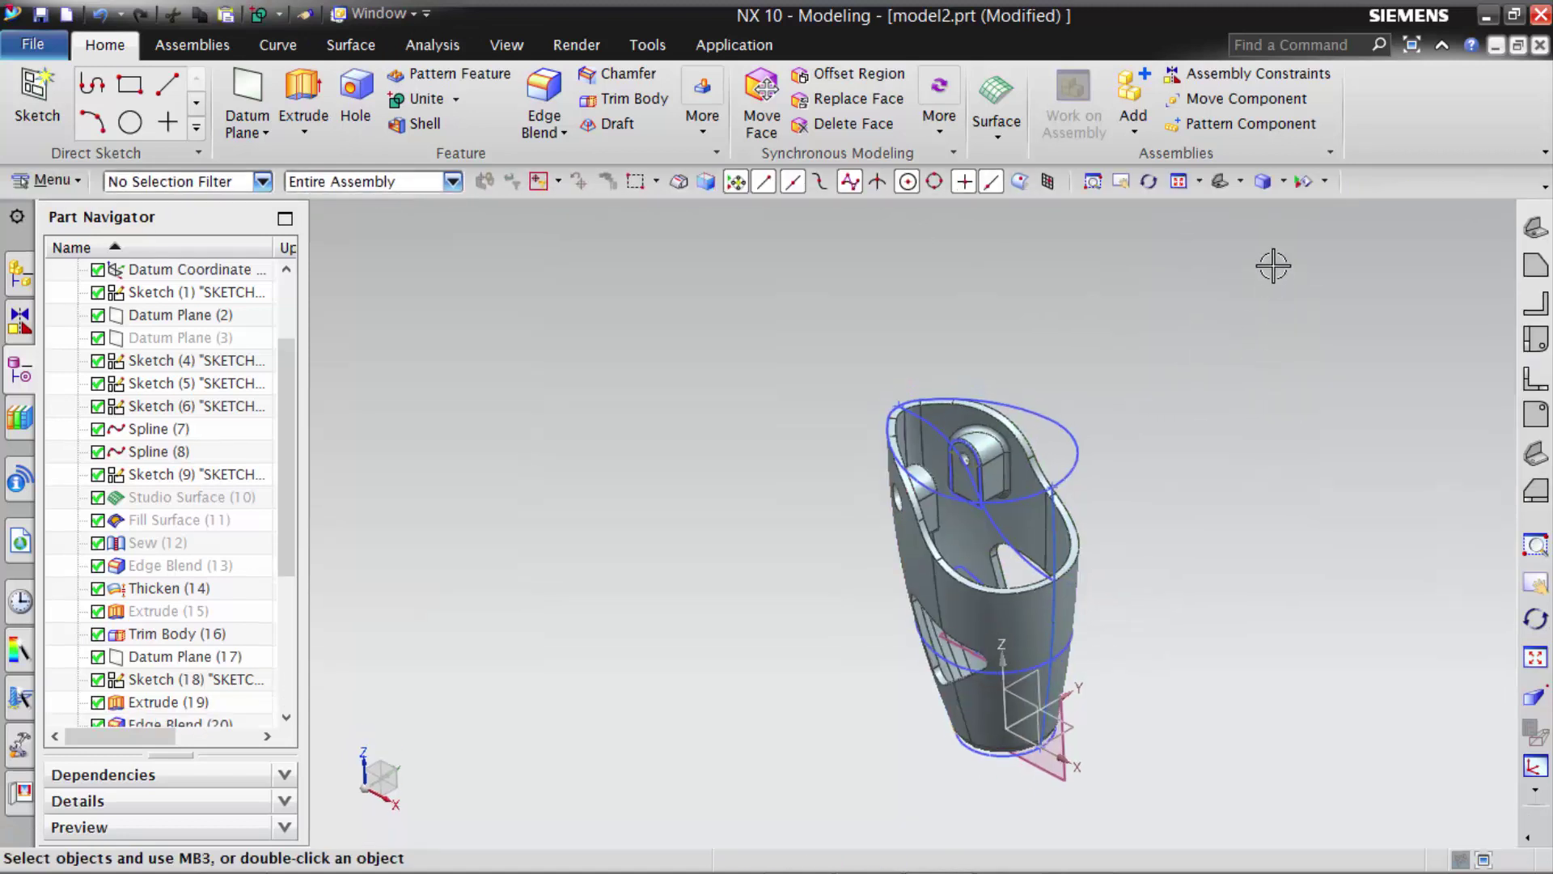
click(1306, 193)
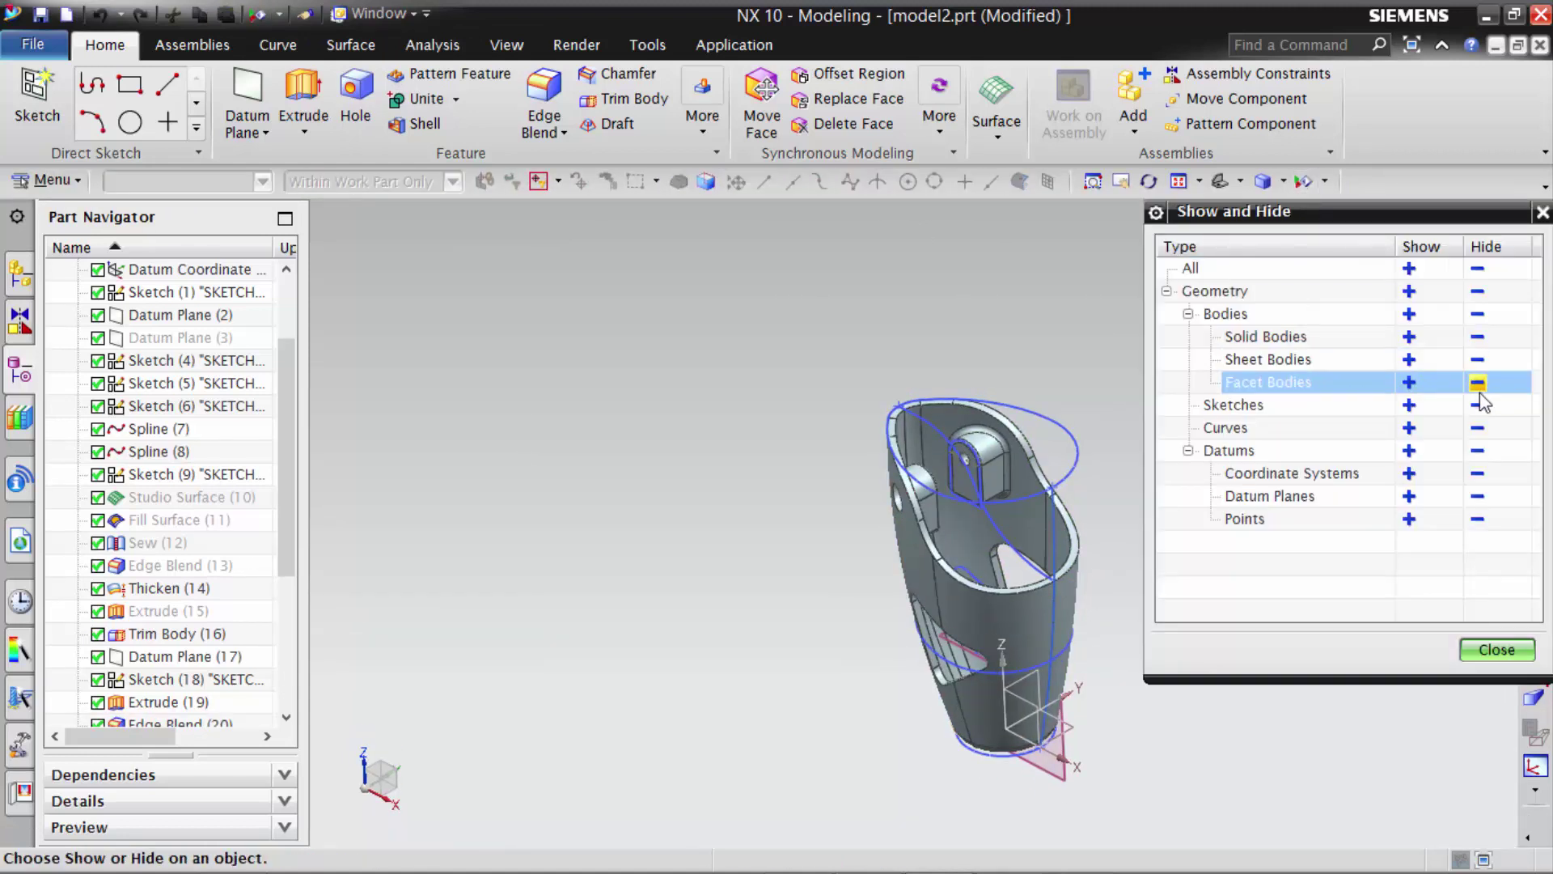
- Hide all curves and datums, then orbit to view the finished solid cup
click(1478, 426)
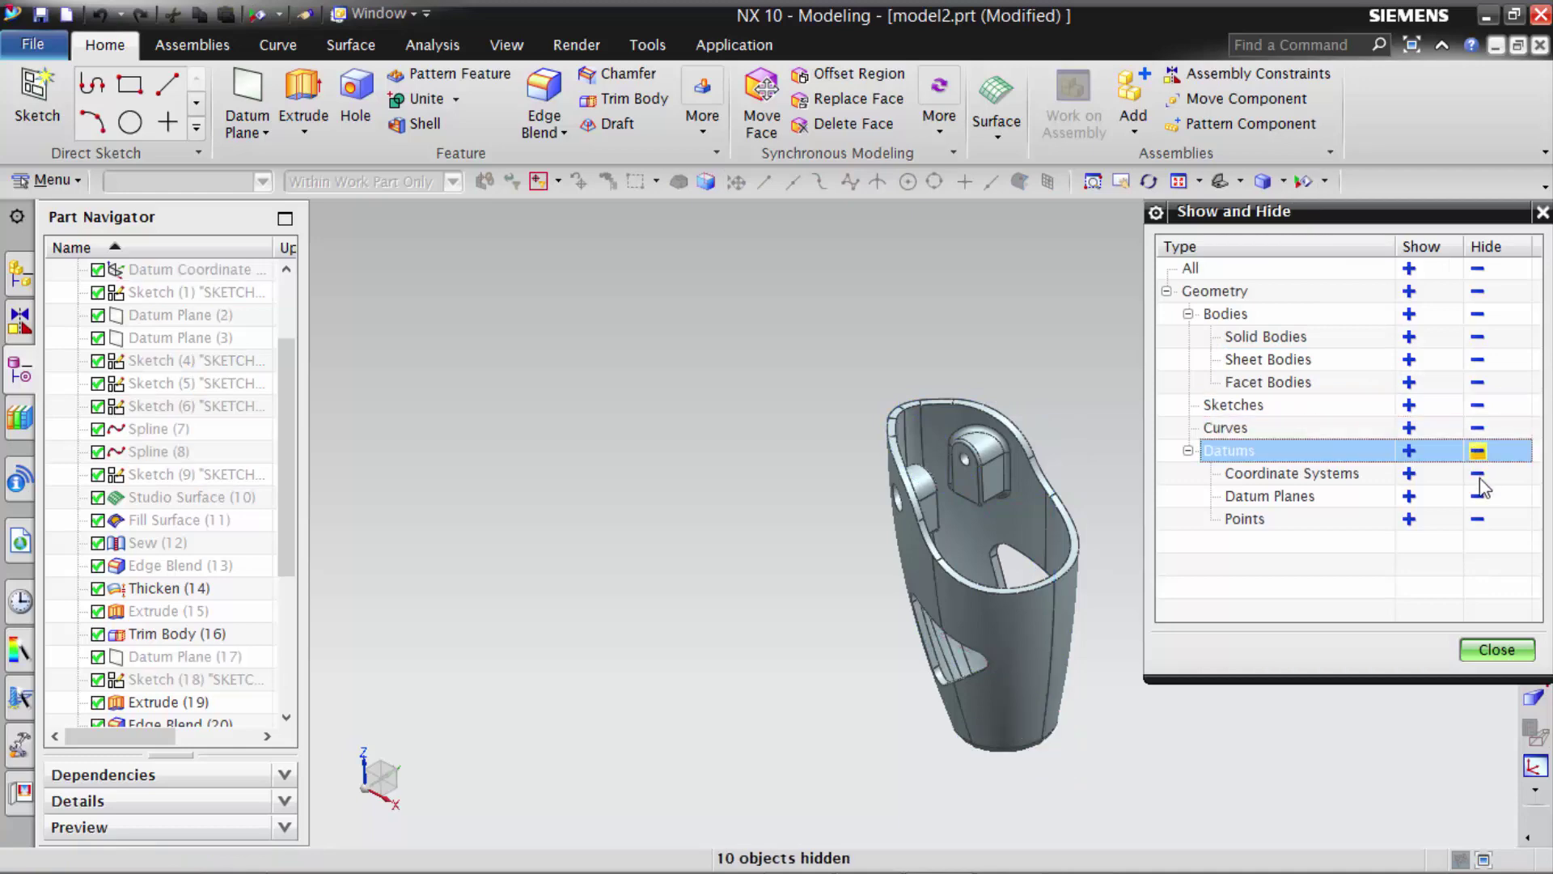
click(1496, 650)
mouse_move(1363, 666)
middle_down()
mouse_move(1175, 617)
mouse_move(1083, 446)
mouse_move(1144, 298)
mouse_move(1255, 385)
mouse_move(1078, 340)
mouse_move(1031, 281)
mouse_move(674, 353)
middle_up()
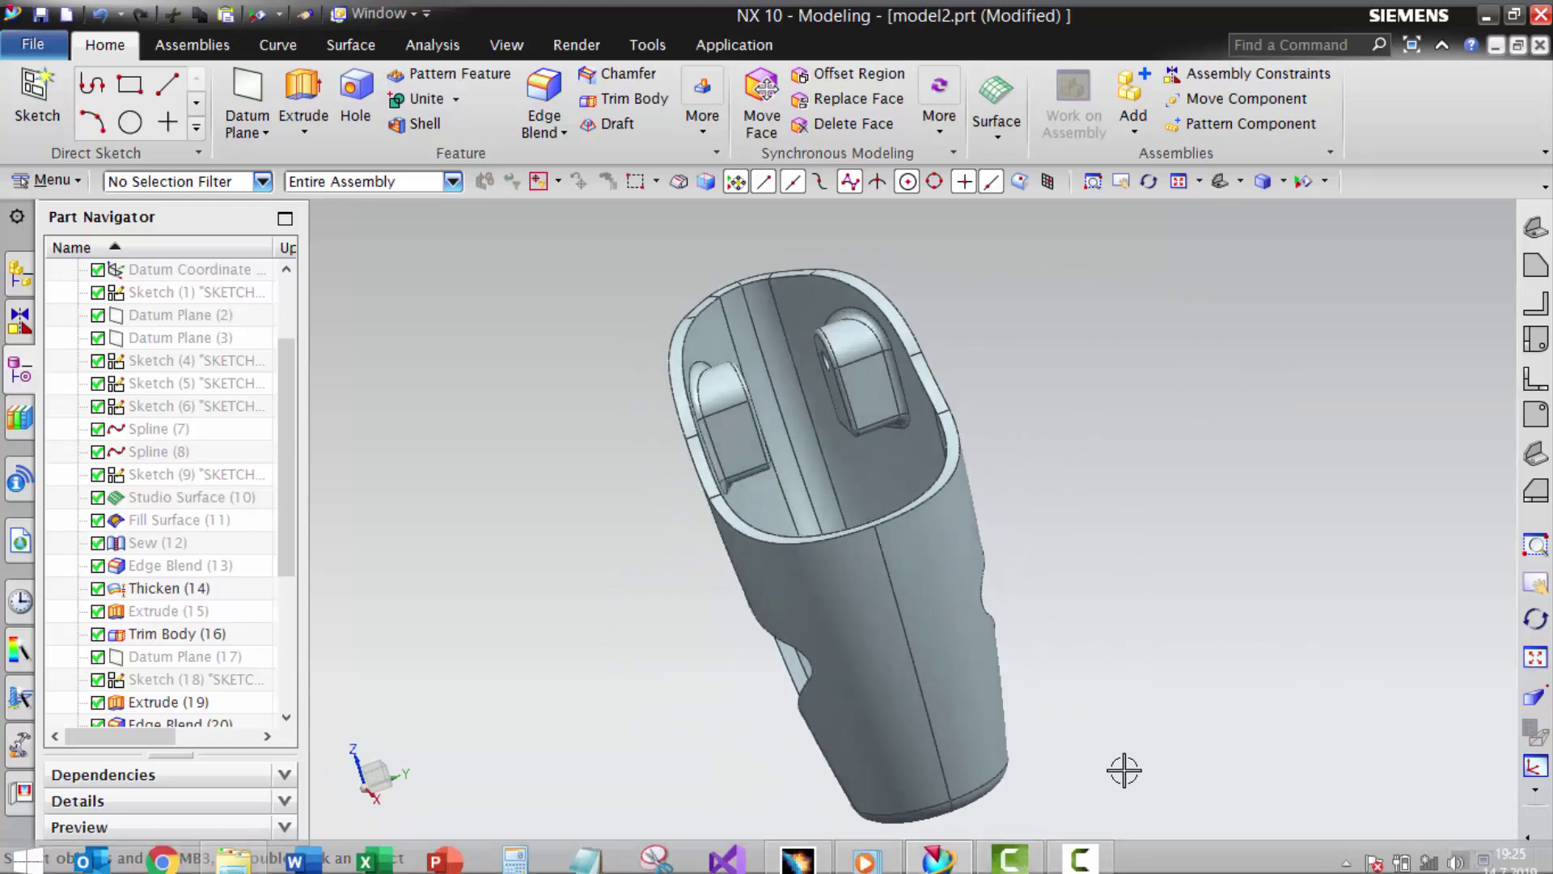